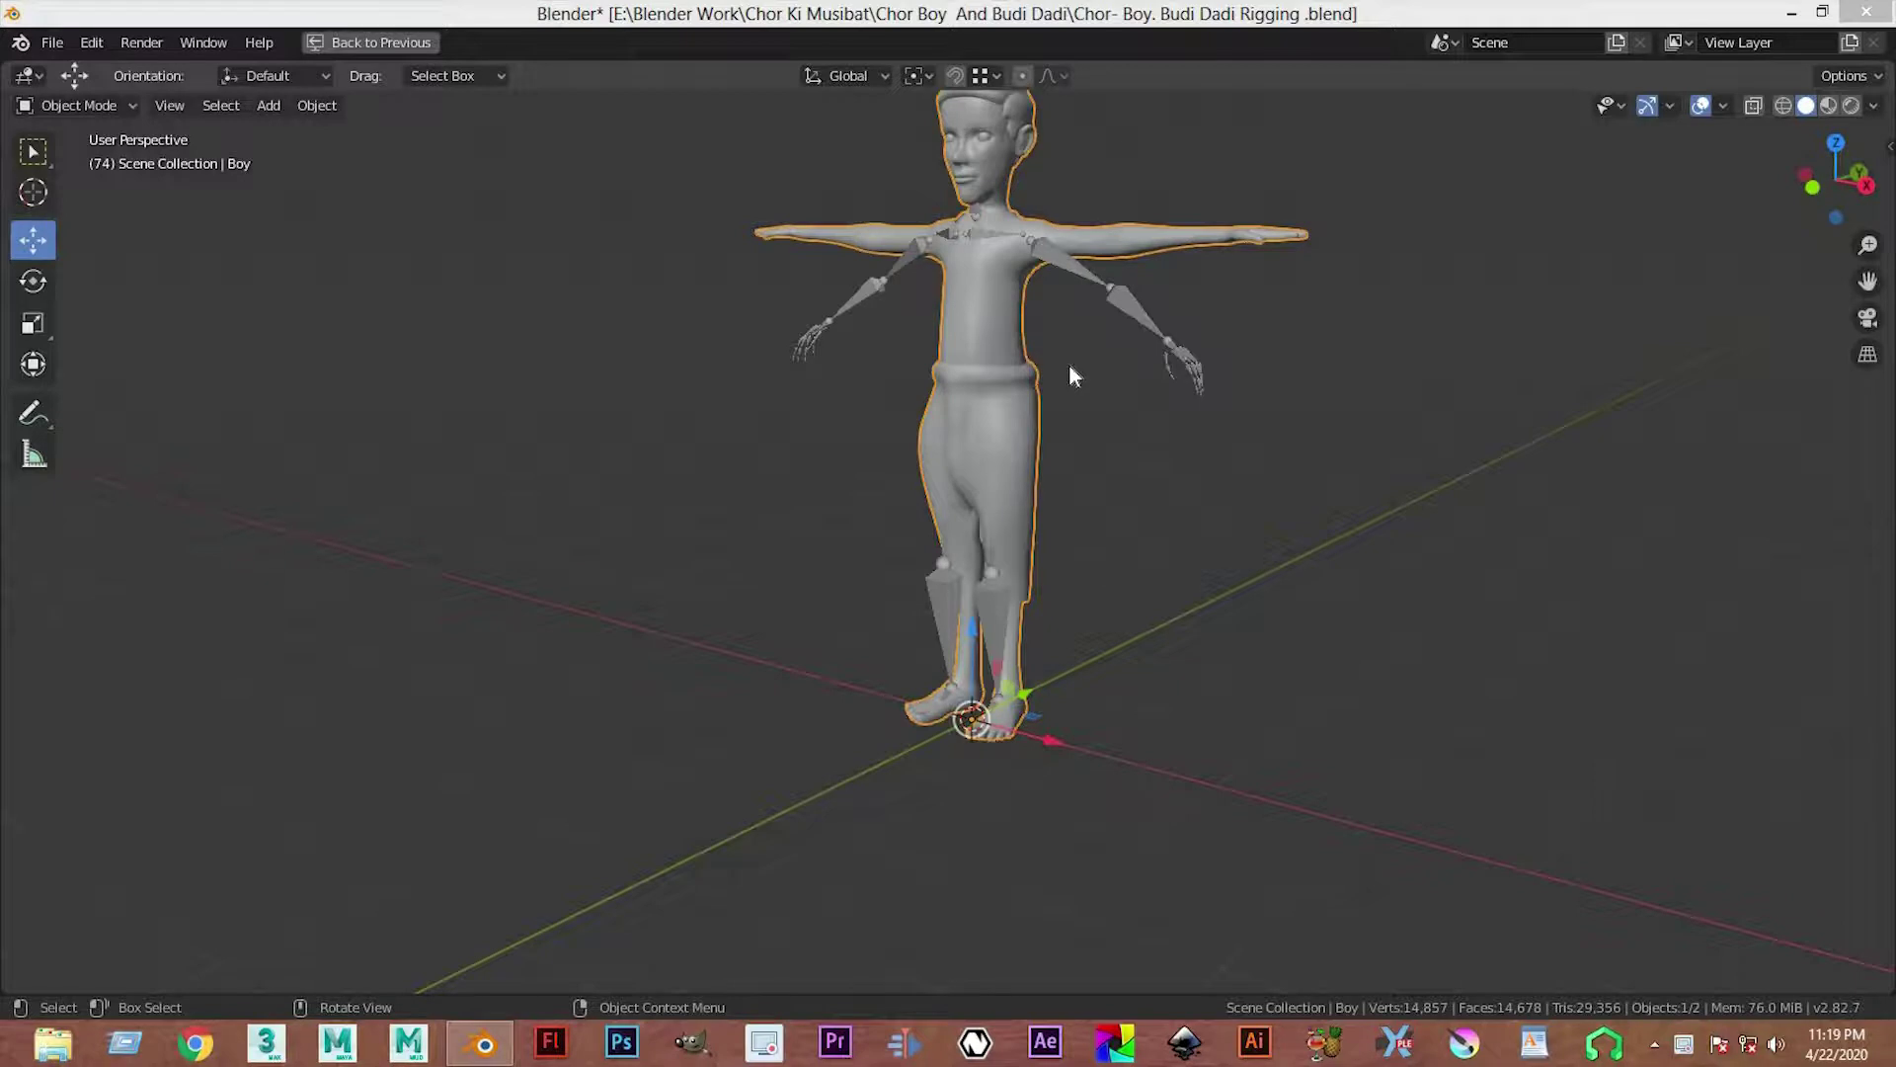
# Step: Delete the boy's old armature, leaving only the mesh shown in front view
pyautogui.moveTo(1005, 756); pyautogui.dragTo(992, 521, button='middle')
pyautogui.scroll(2, 991, 522)
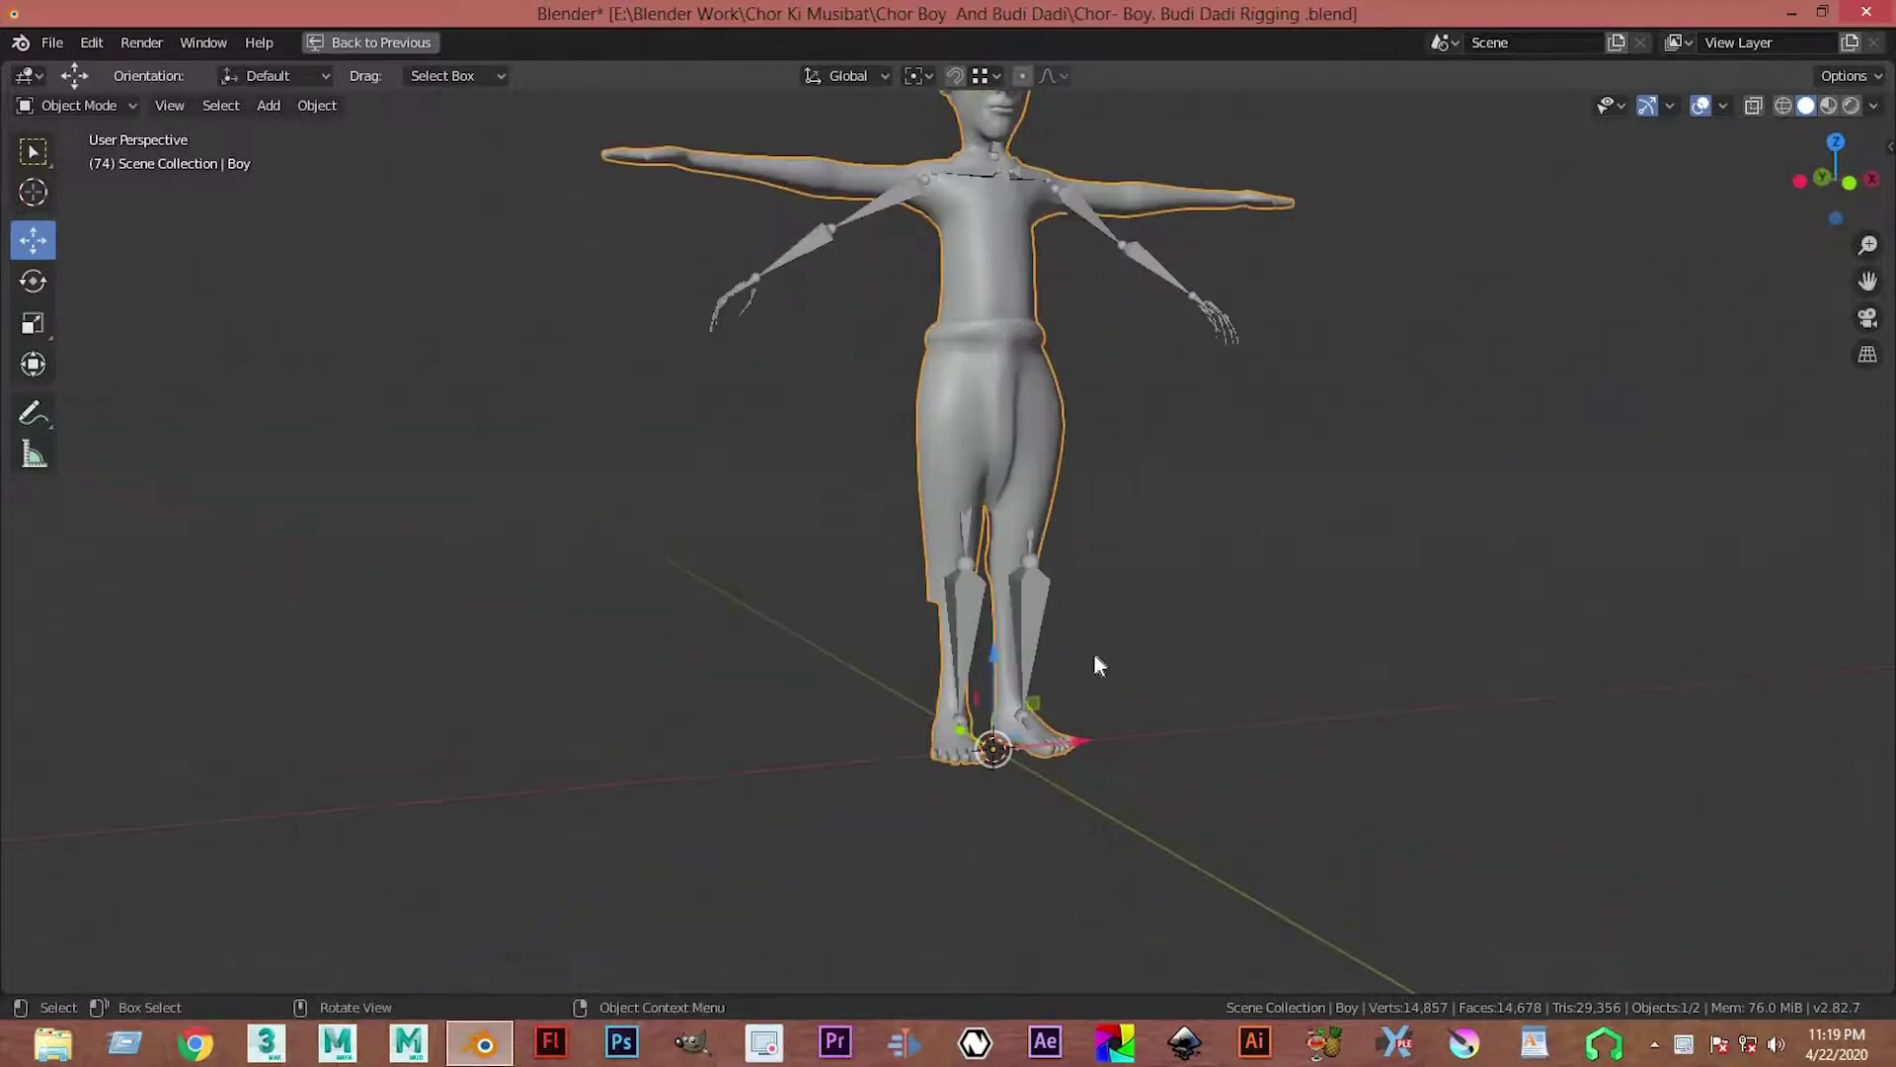
pyautogui.click(1039, 601)
pyautogui.press('Delete')
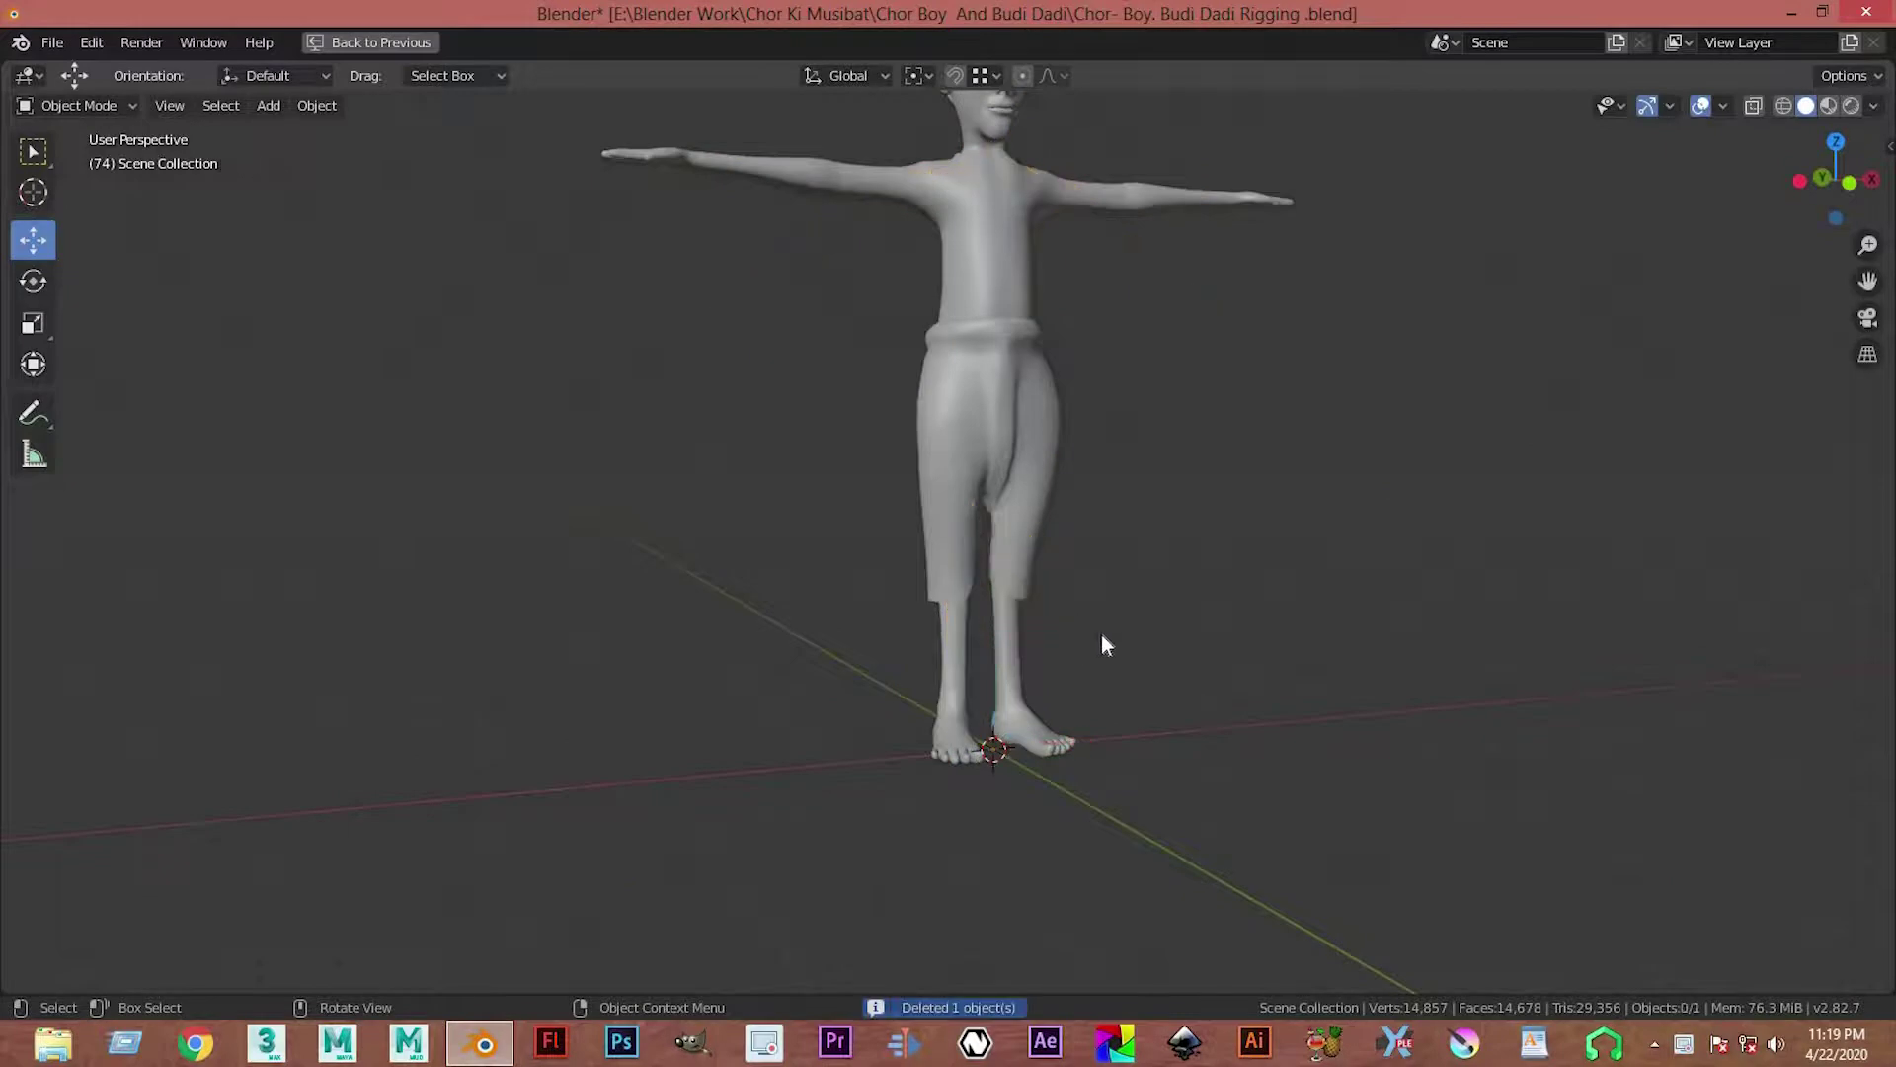
pyautogui.press('KP_1')
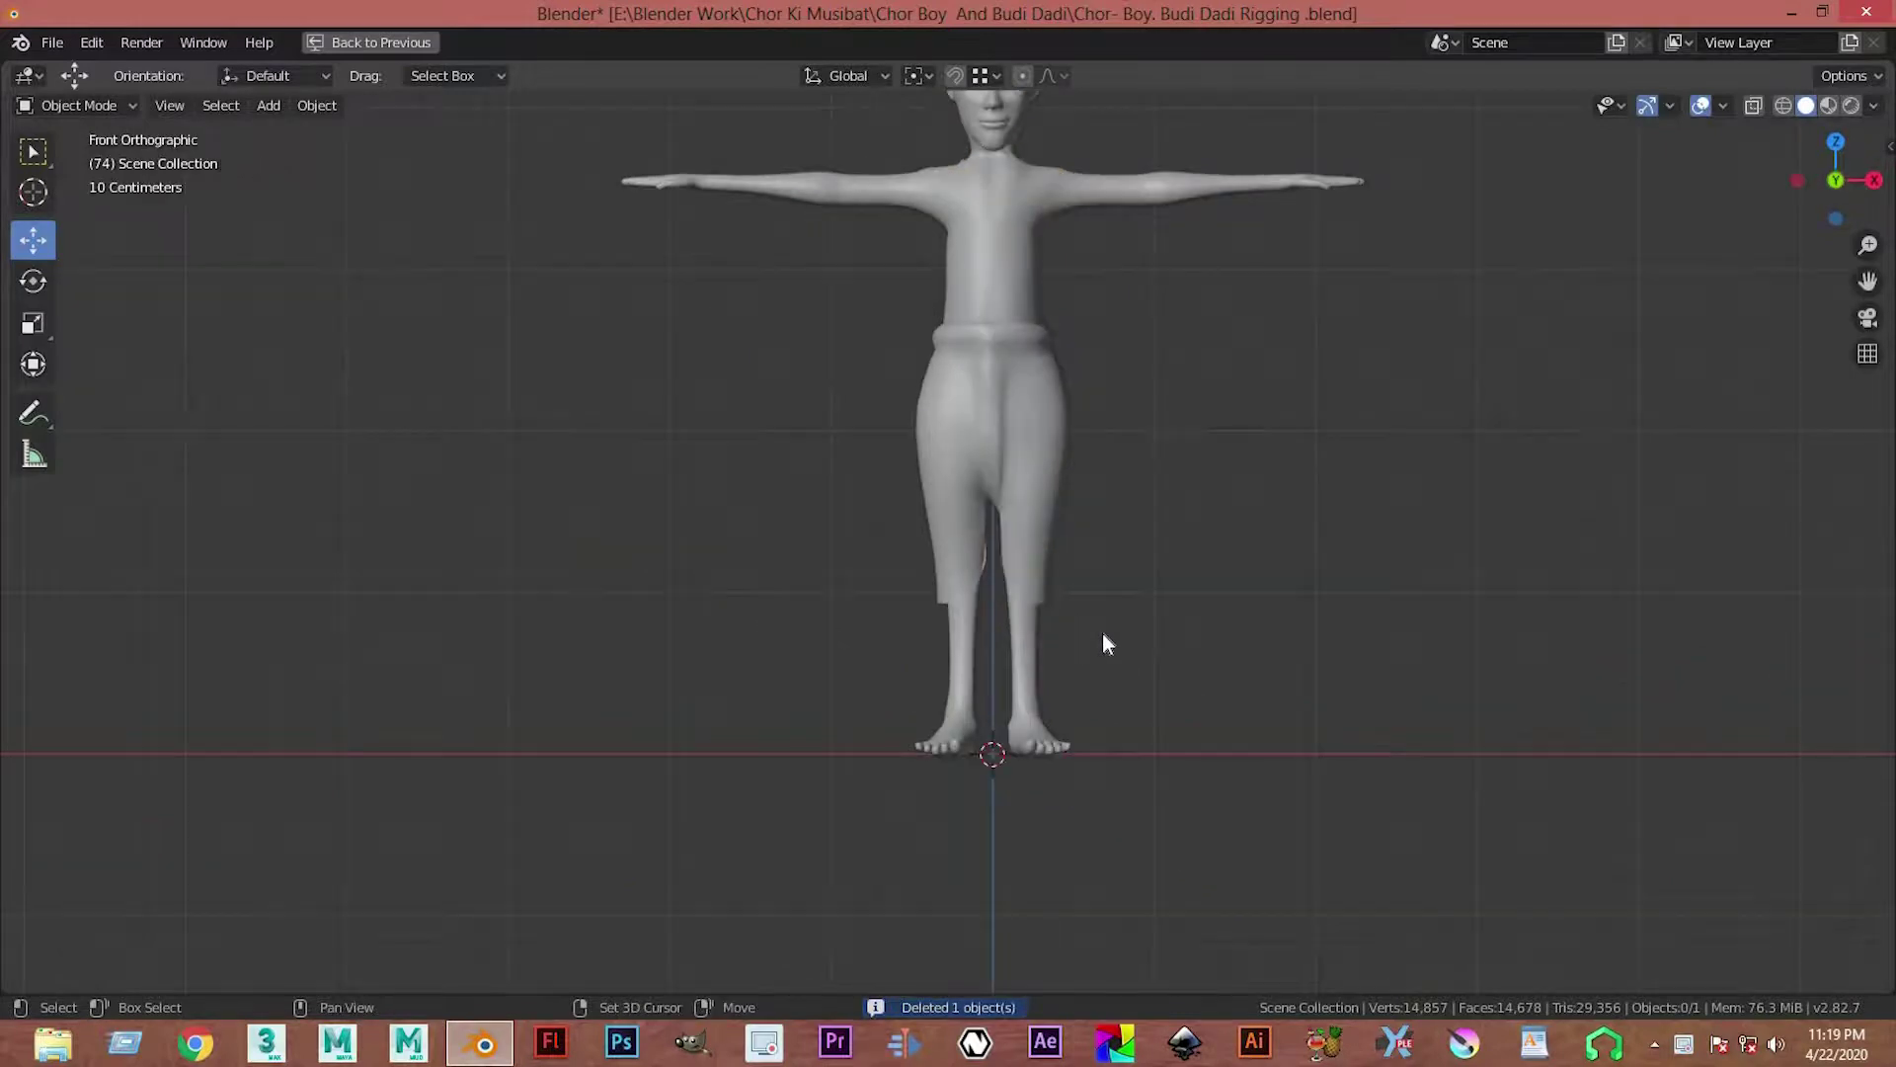
pyautogui.hotkey('shift', 'a')
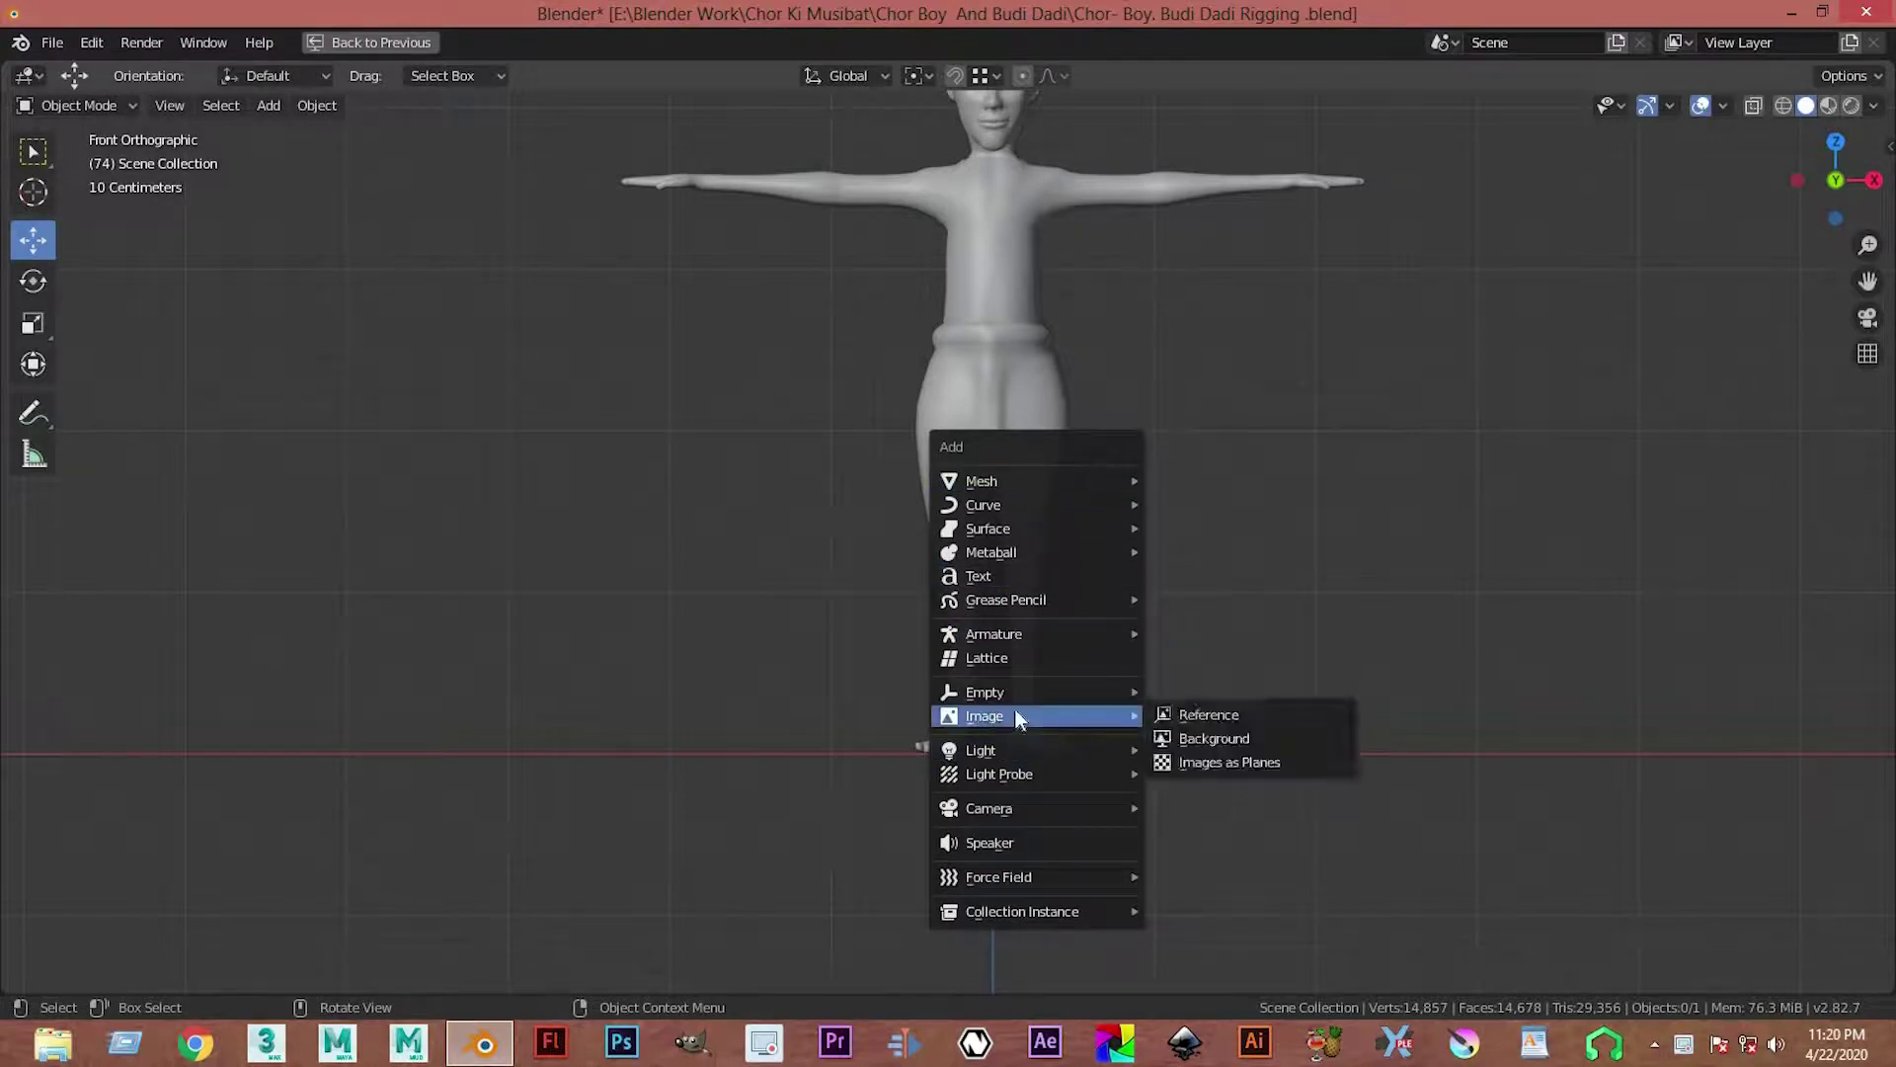
# Step: Add a single-bone armature at the boy's feet
pyautogui.moveTo(993, 634)
pyautogui.click(1219, 643)
pyautogui.scroll(2, 1037, 708)
pyautogui.scroll(-2, 1034, 720)
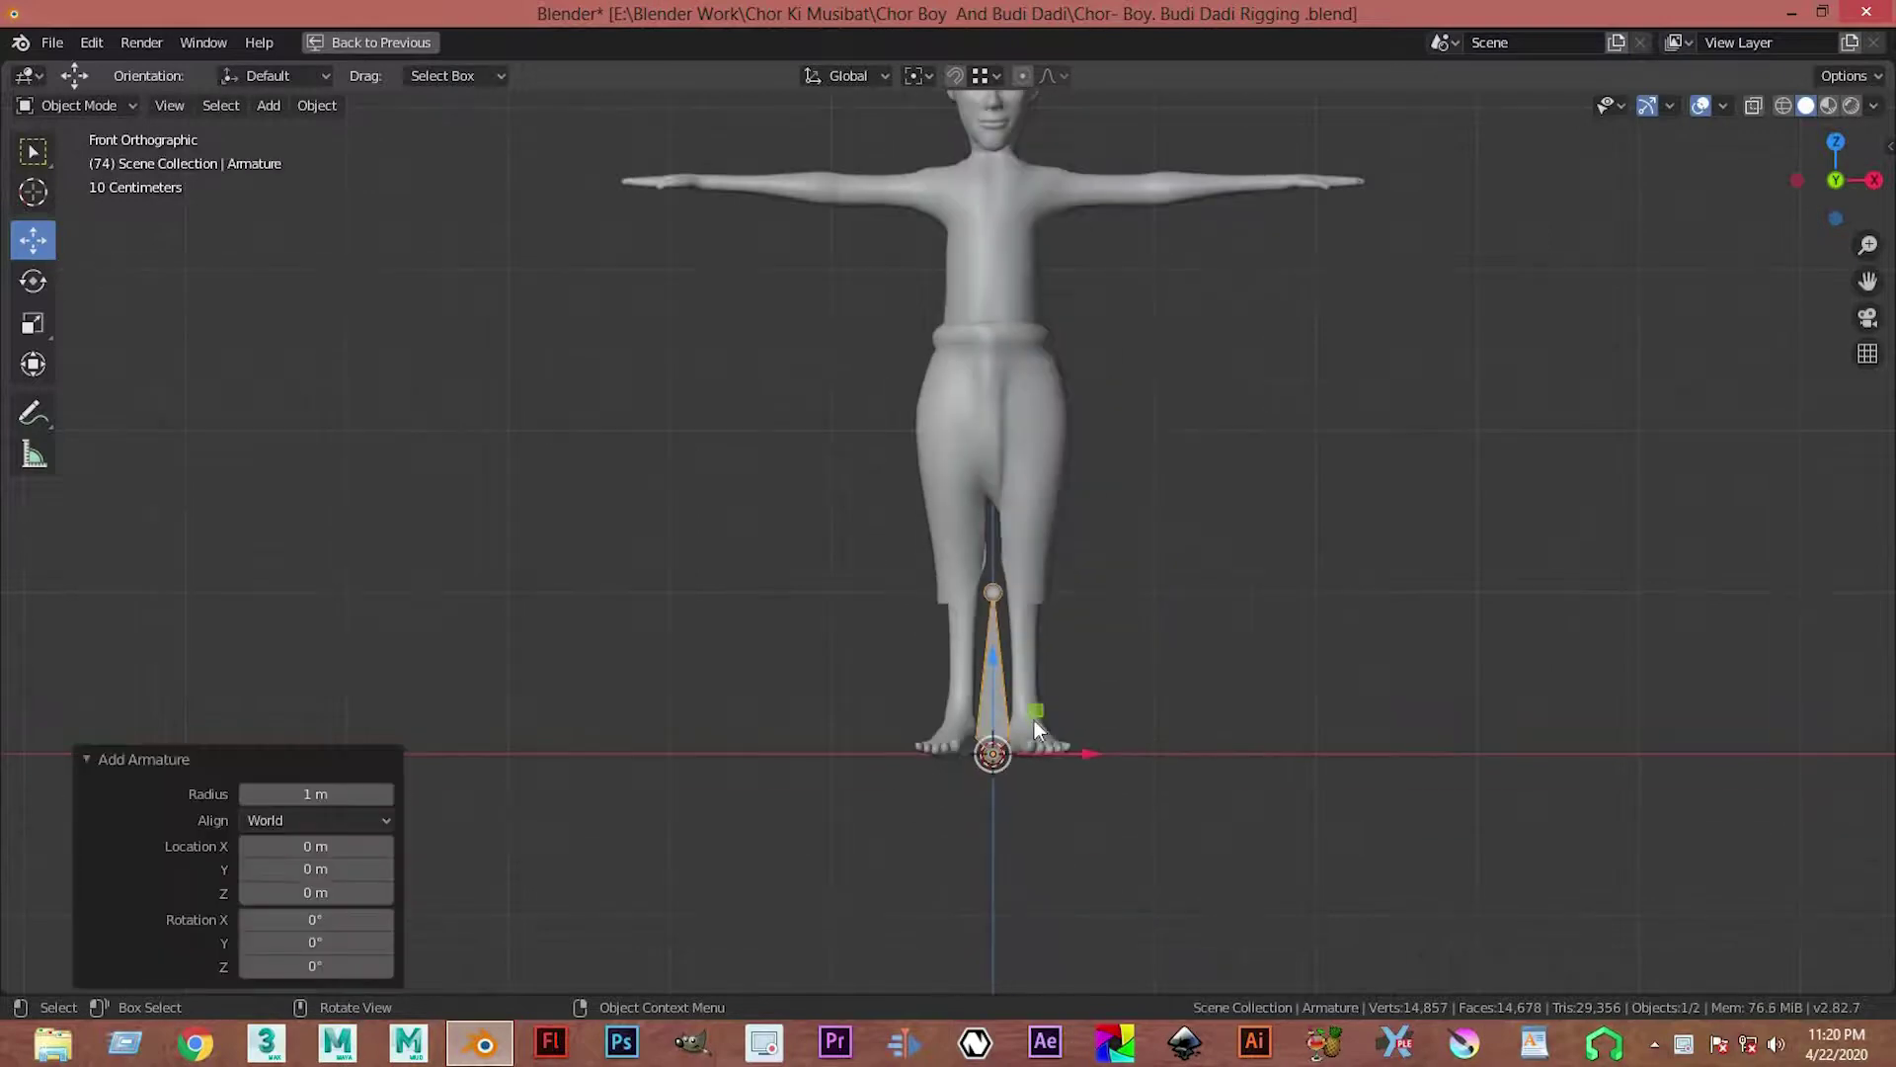
pyautogui.scroll(3, 1034, 720)
pyautogui.scroll(-4, 1033, 717)
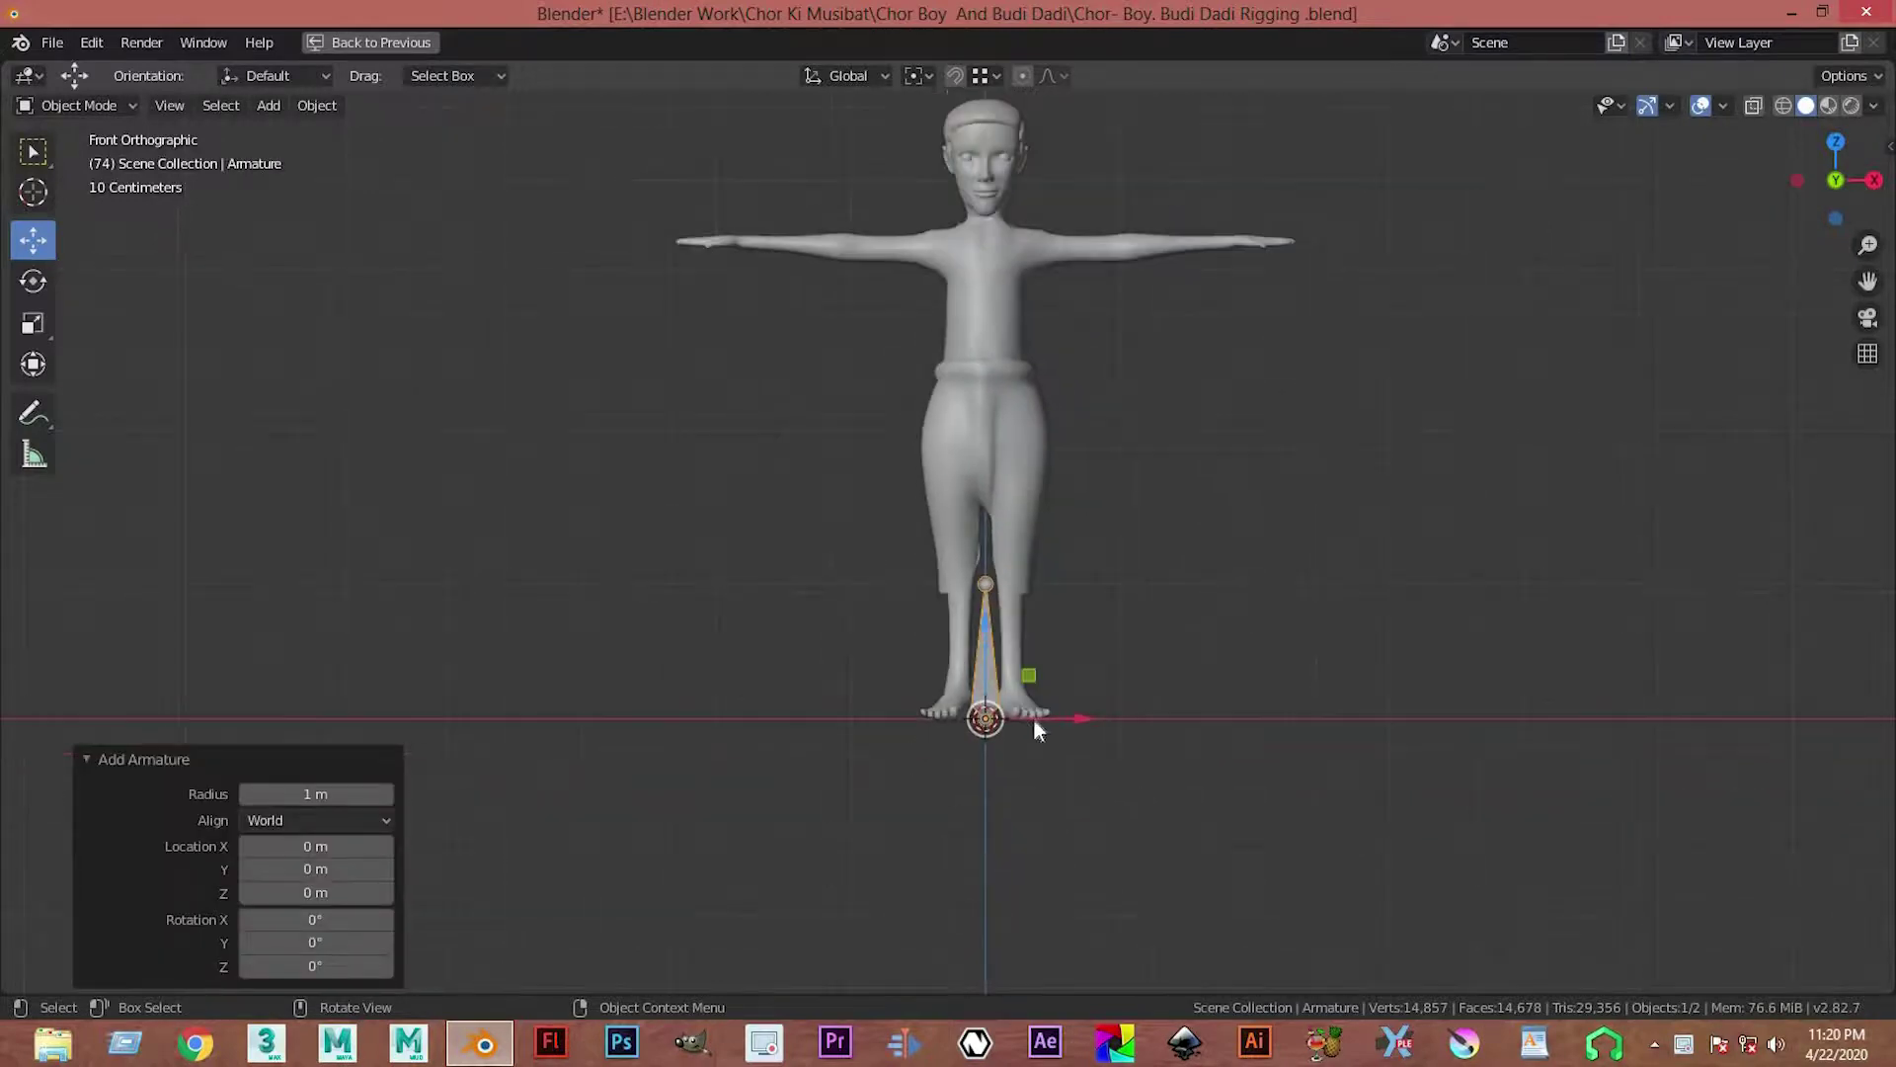
pyautogui.keyDown('shift'); pyautogui.scroll(2, 1034, 738); pyautogui.keyUp('shift')
pyautogui.scroll(1, 1026, 681)
pyautogui.scroll(2, 860, 635)
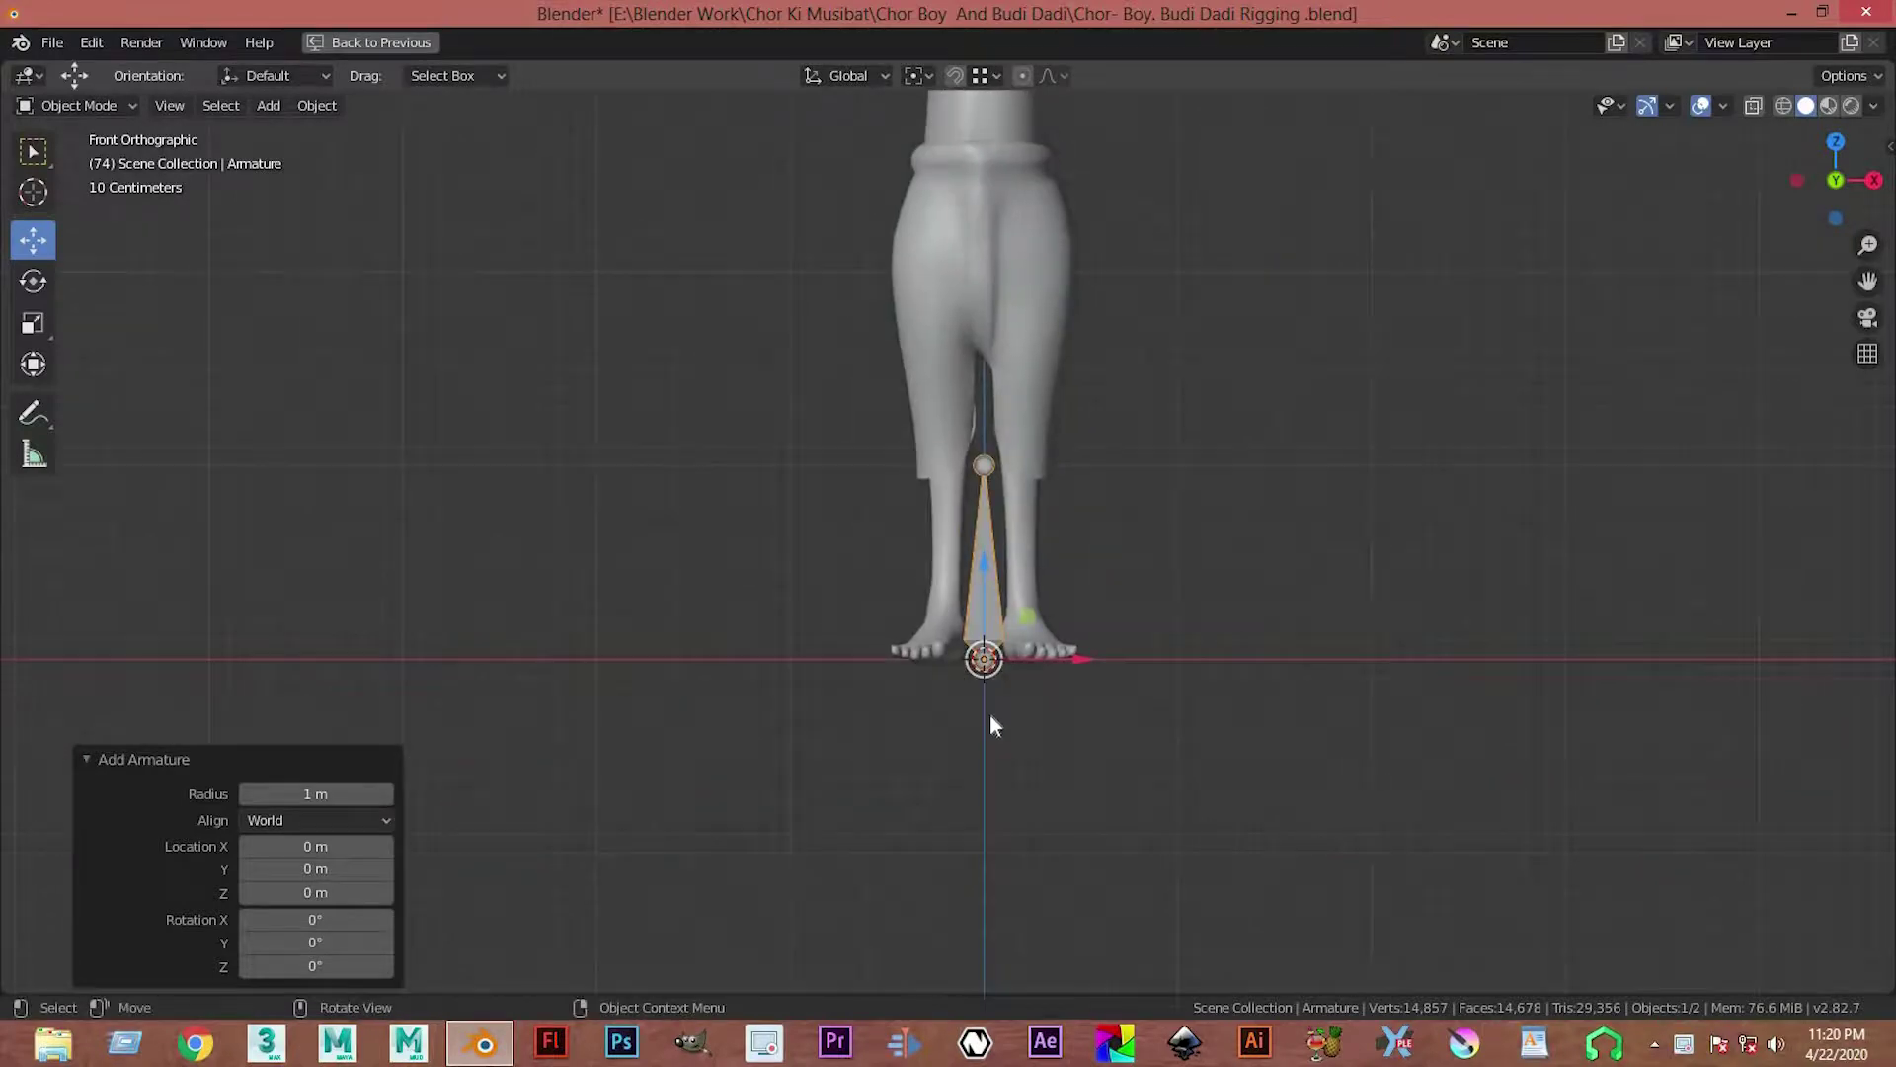
# Step: In Edit Mode, flip the new bone 180° about X so it points downward
pyautogui.press('w')
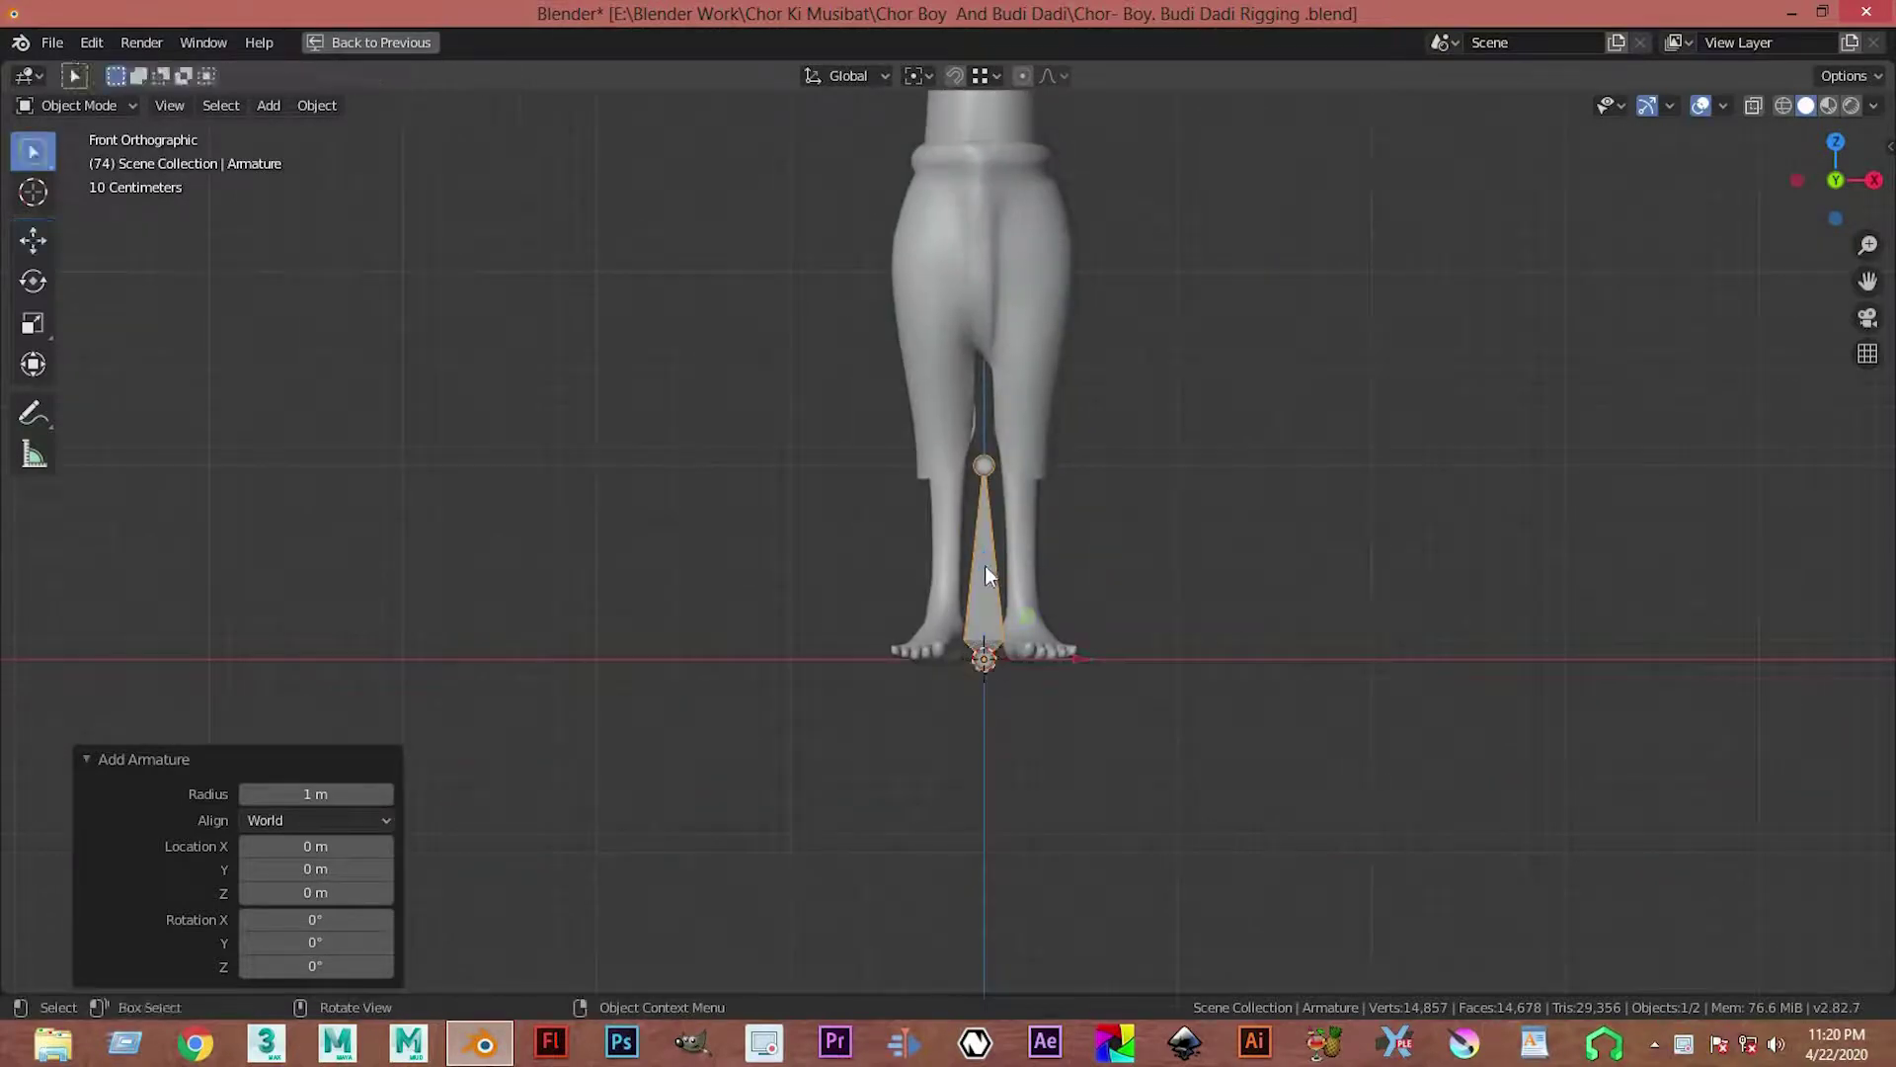
pyautogui.click(988, 597)
pyautogui.press('Tab')
pyautogui.click(989, 591)
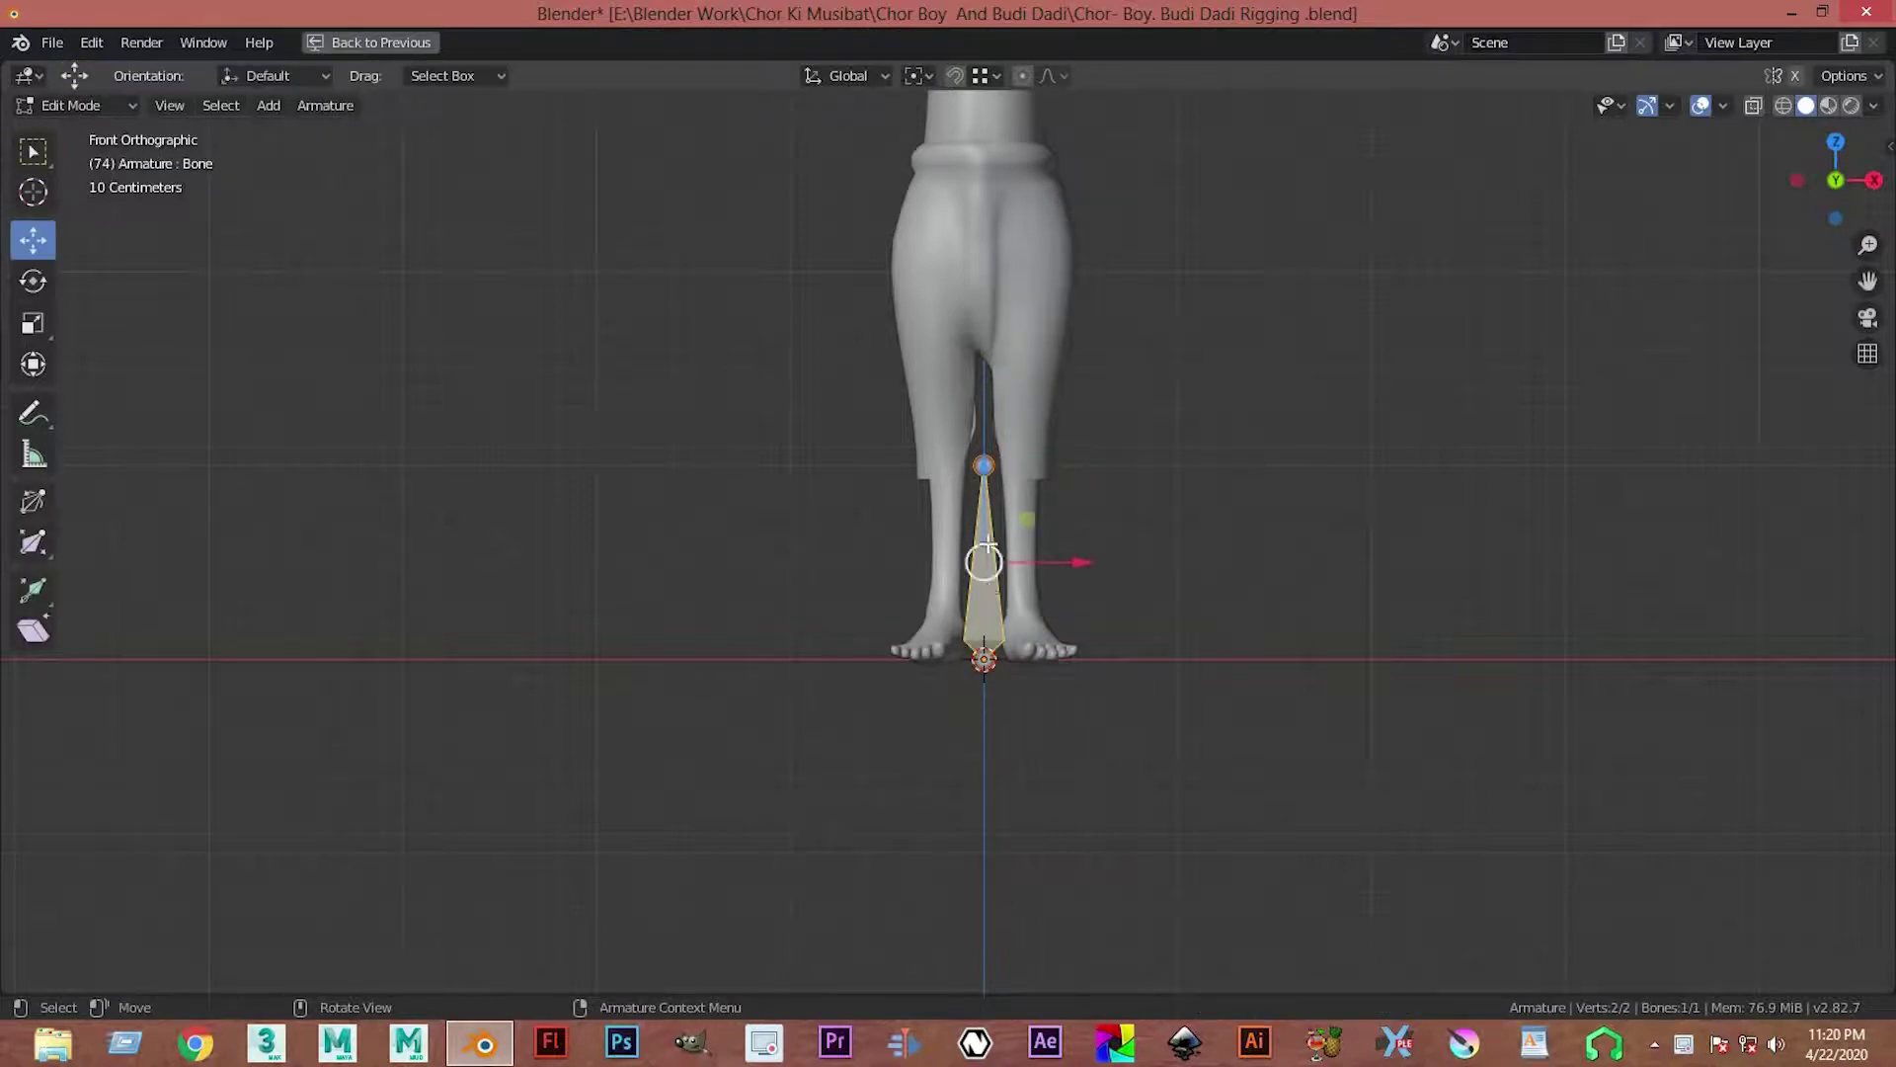
pyautogui.press('r')
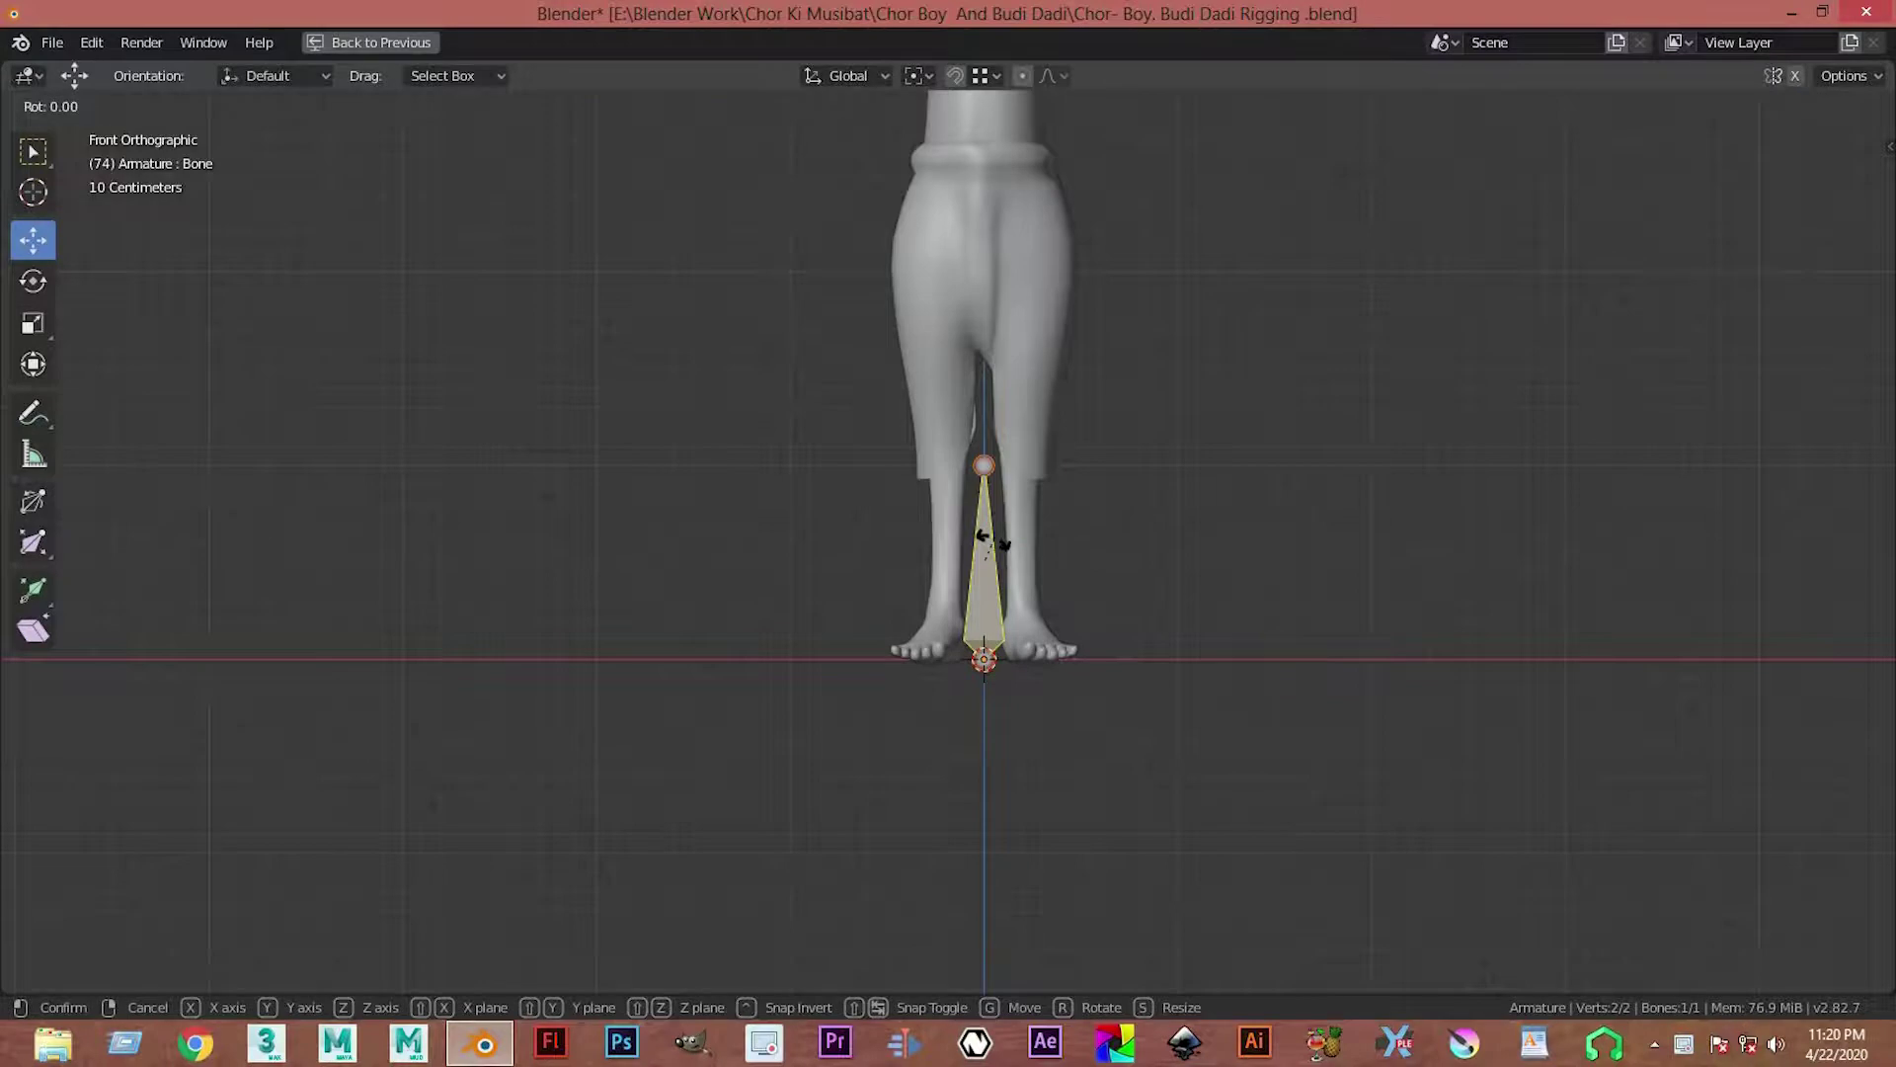
pyautogui.write('x')
pyautogui.write('90')
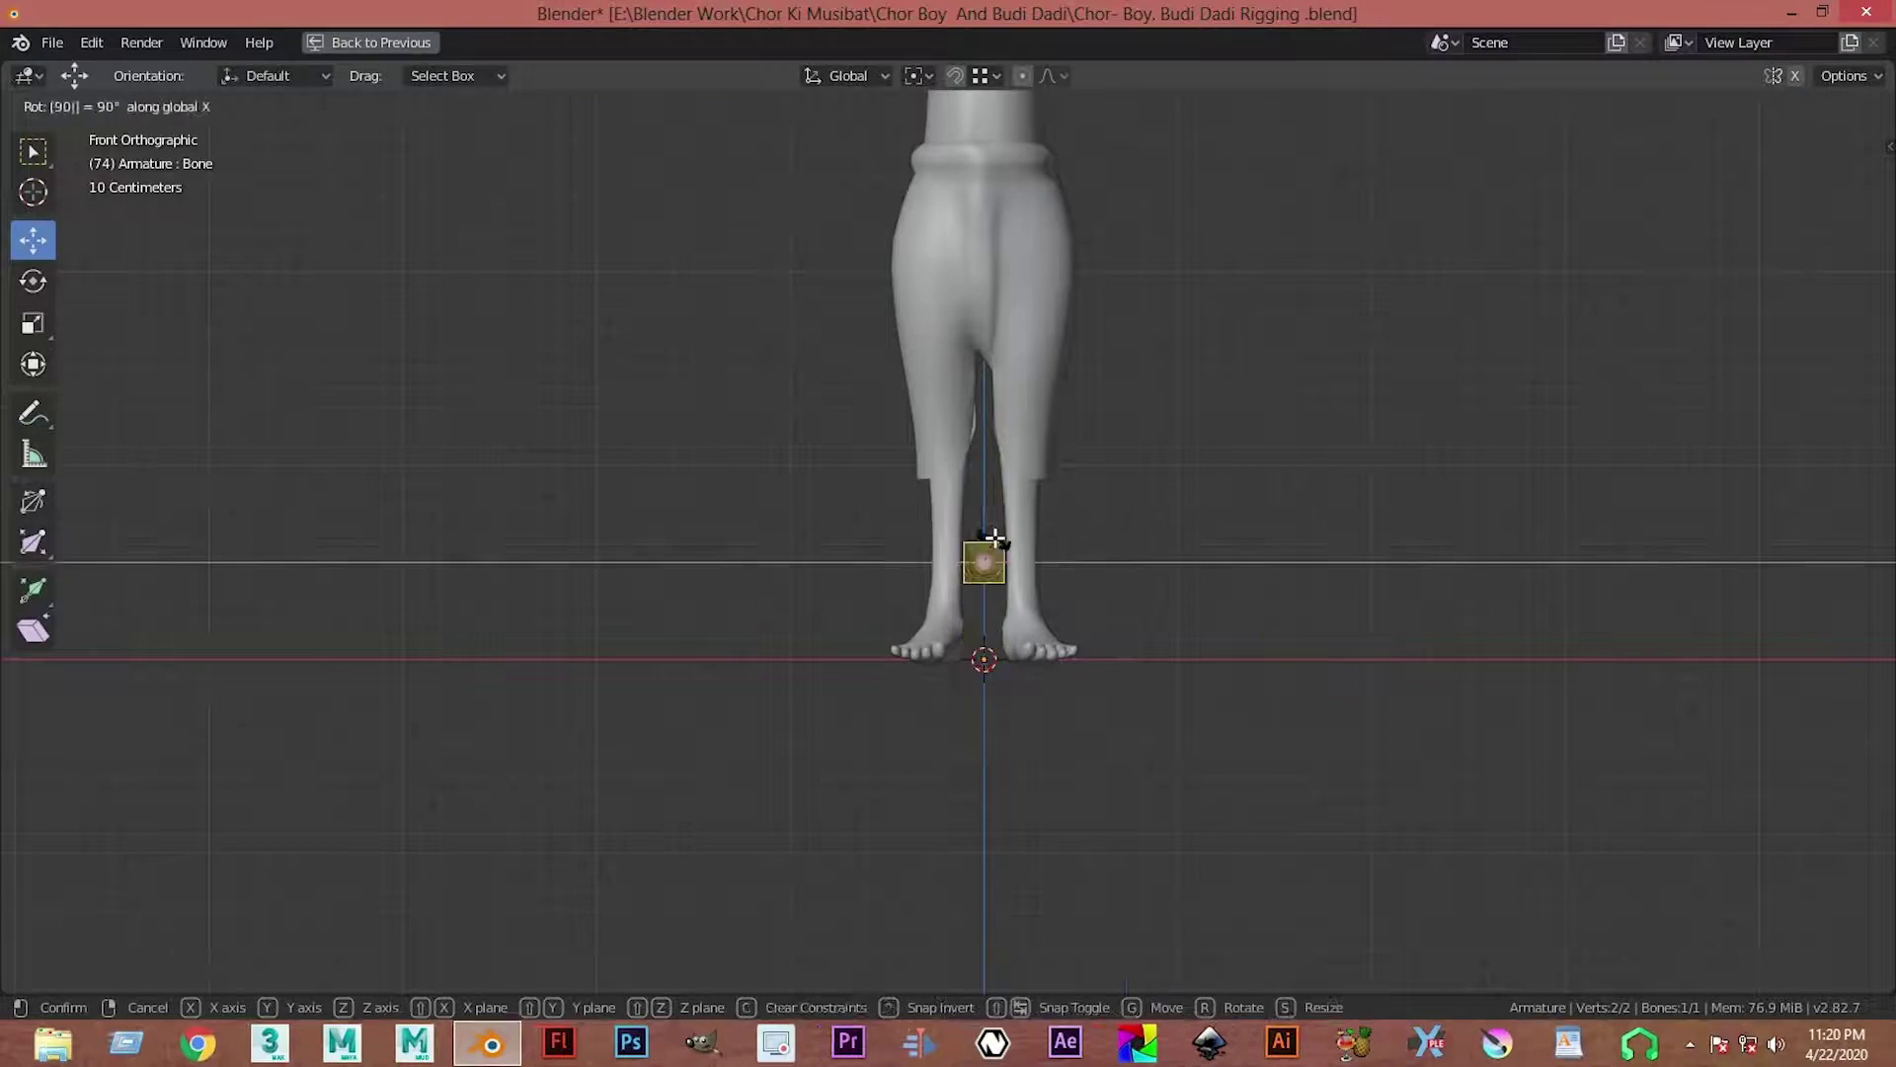
pyautogui.press('Return')
pyautogui.hotkey('ctrl', 'z')
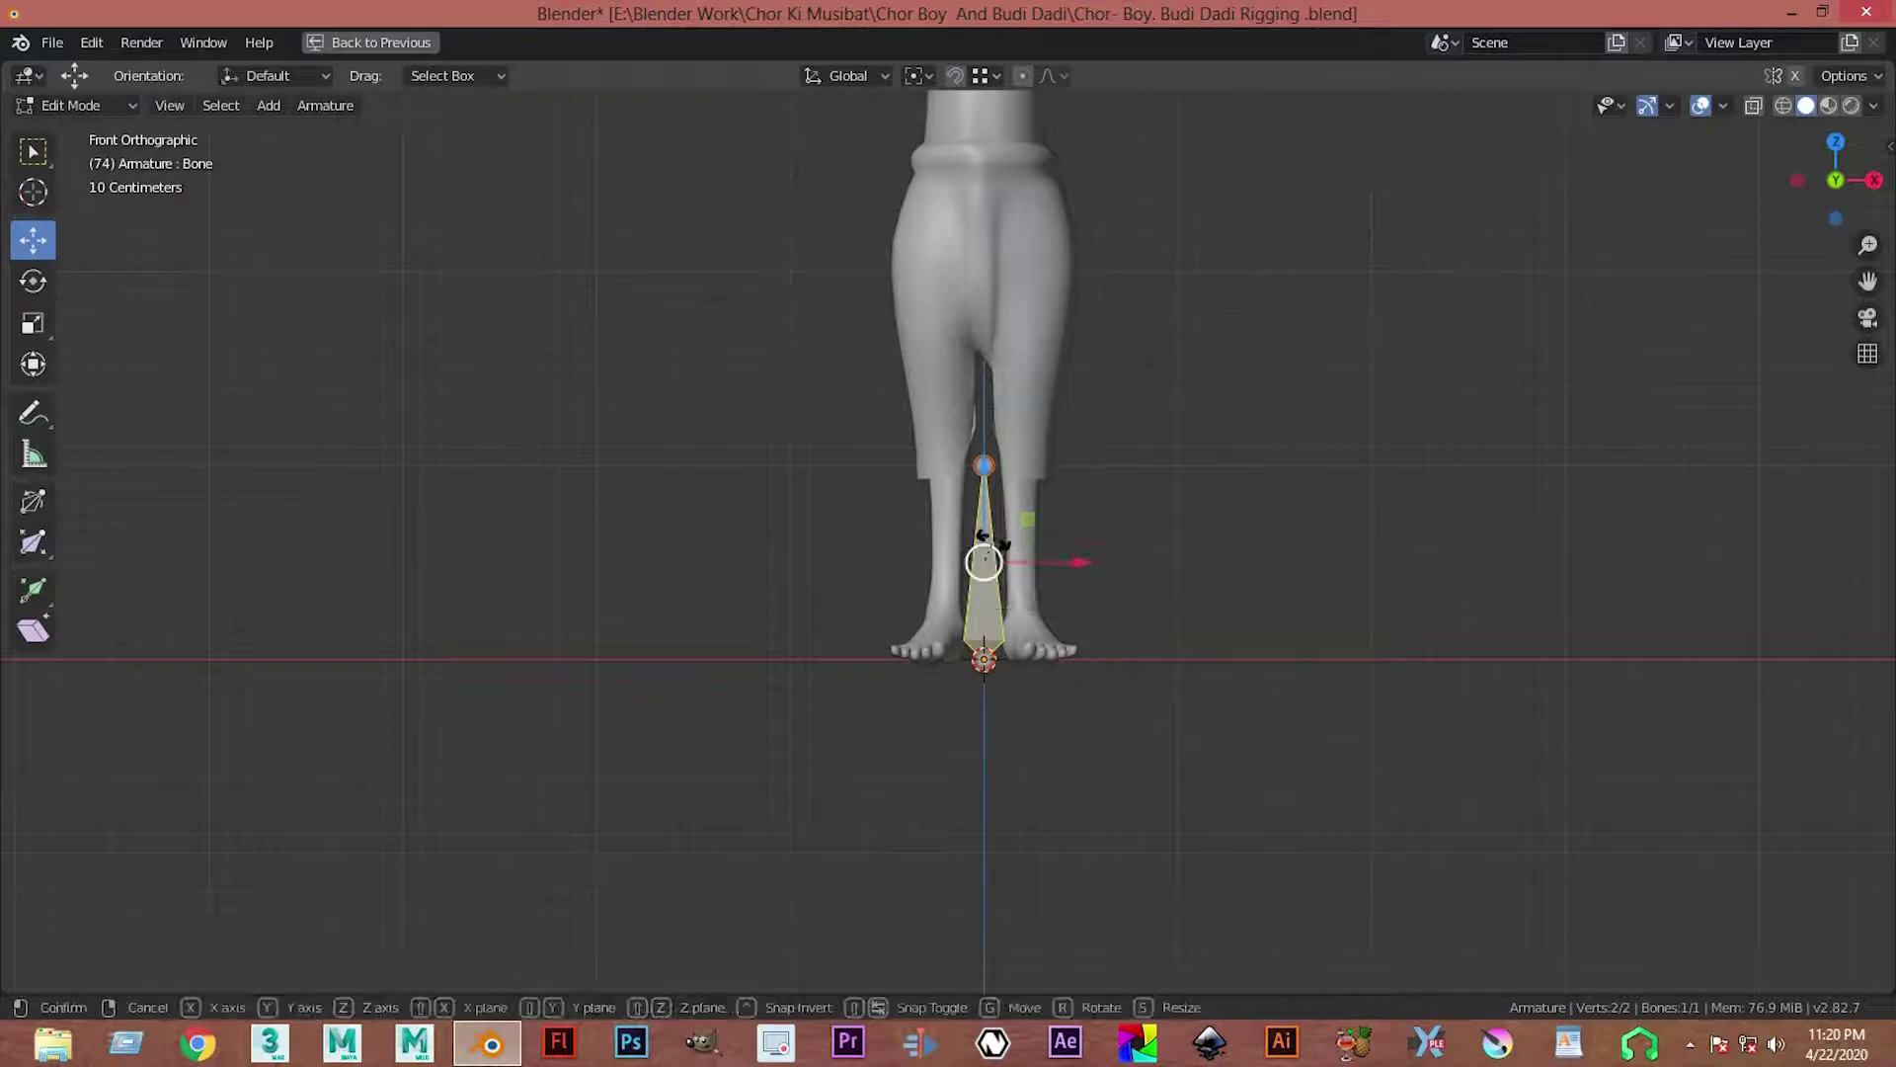
pyautogui.write('rx')
pyautogui.write('1')
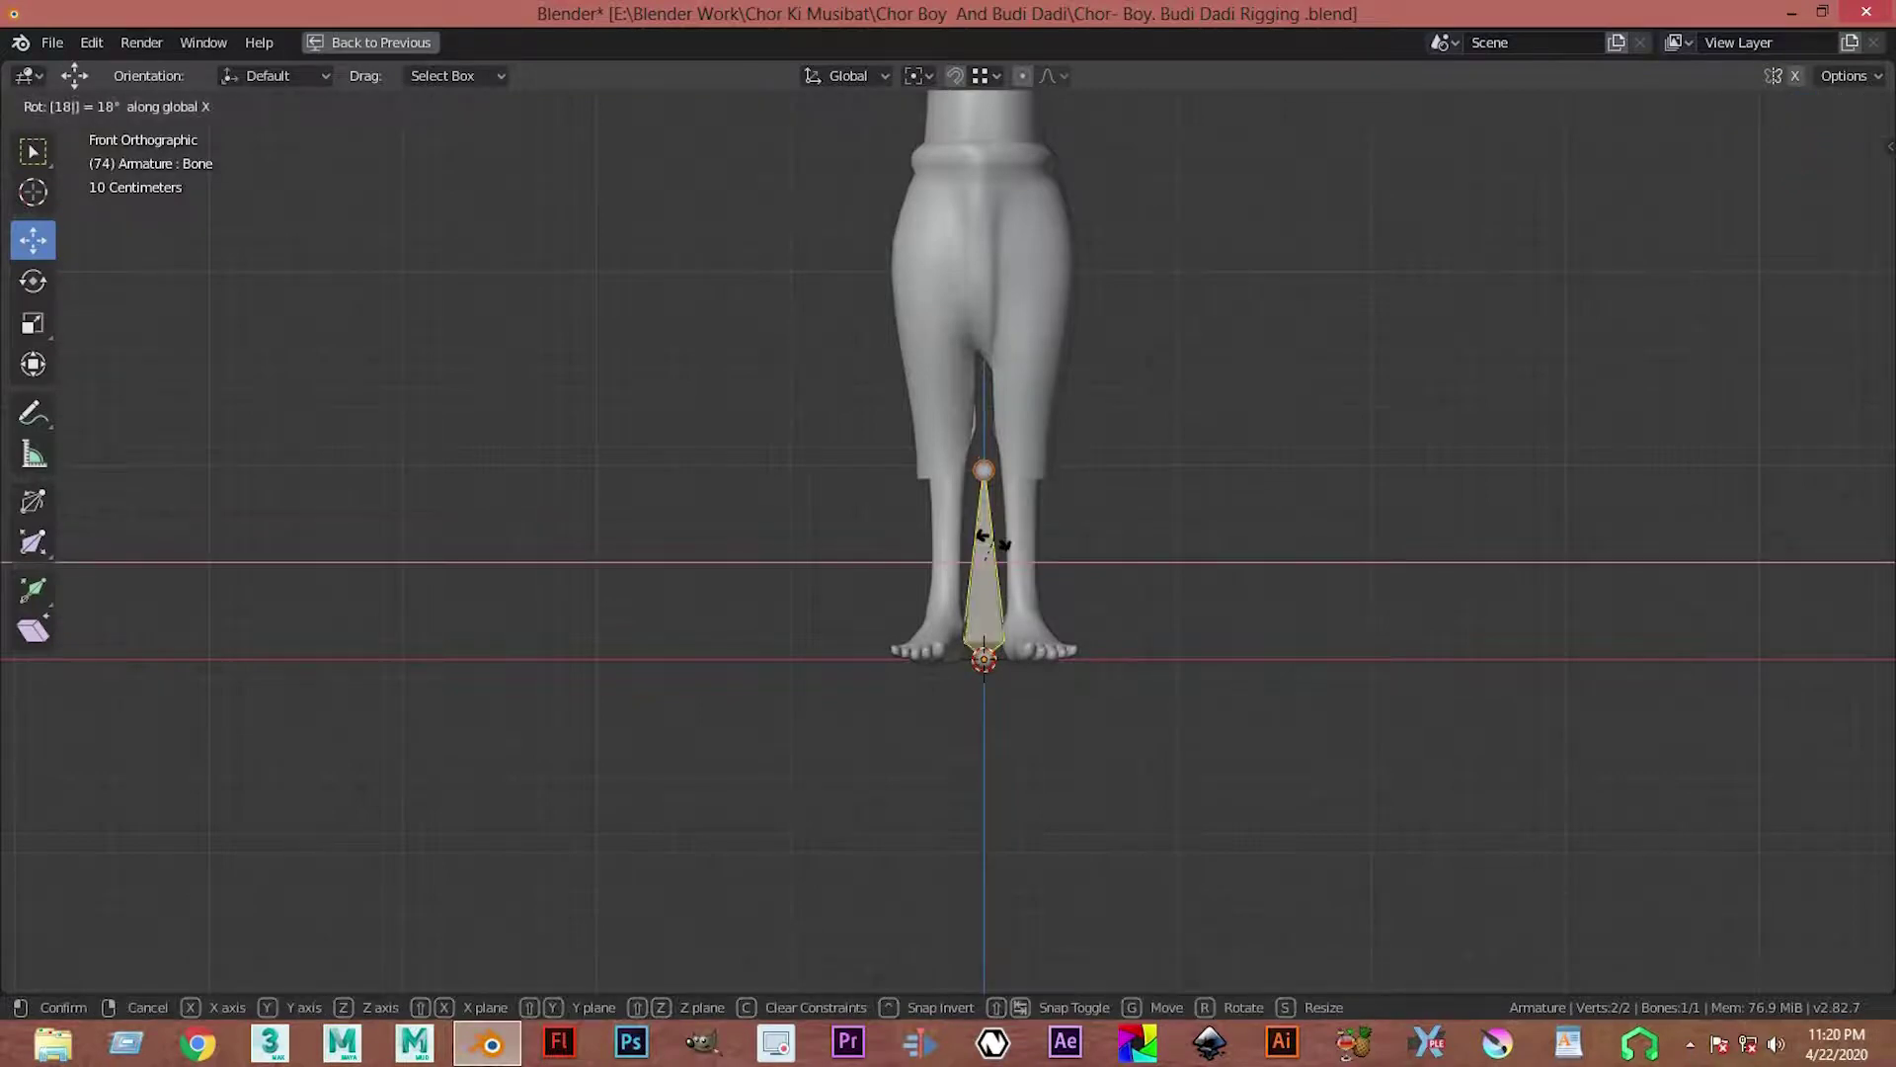
pyautogui.write('80')
pyautogui.press('Return')
# Step: Move the bone beside the left leg and switch to a wireframe side view
pyautogui.scroll(-1, 1059, 547)
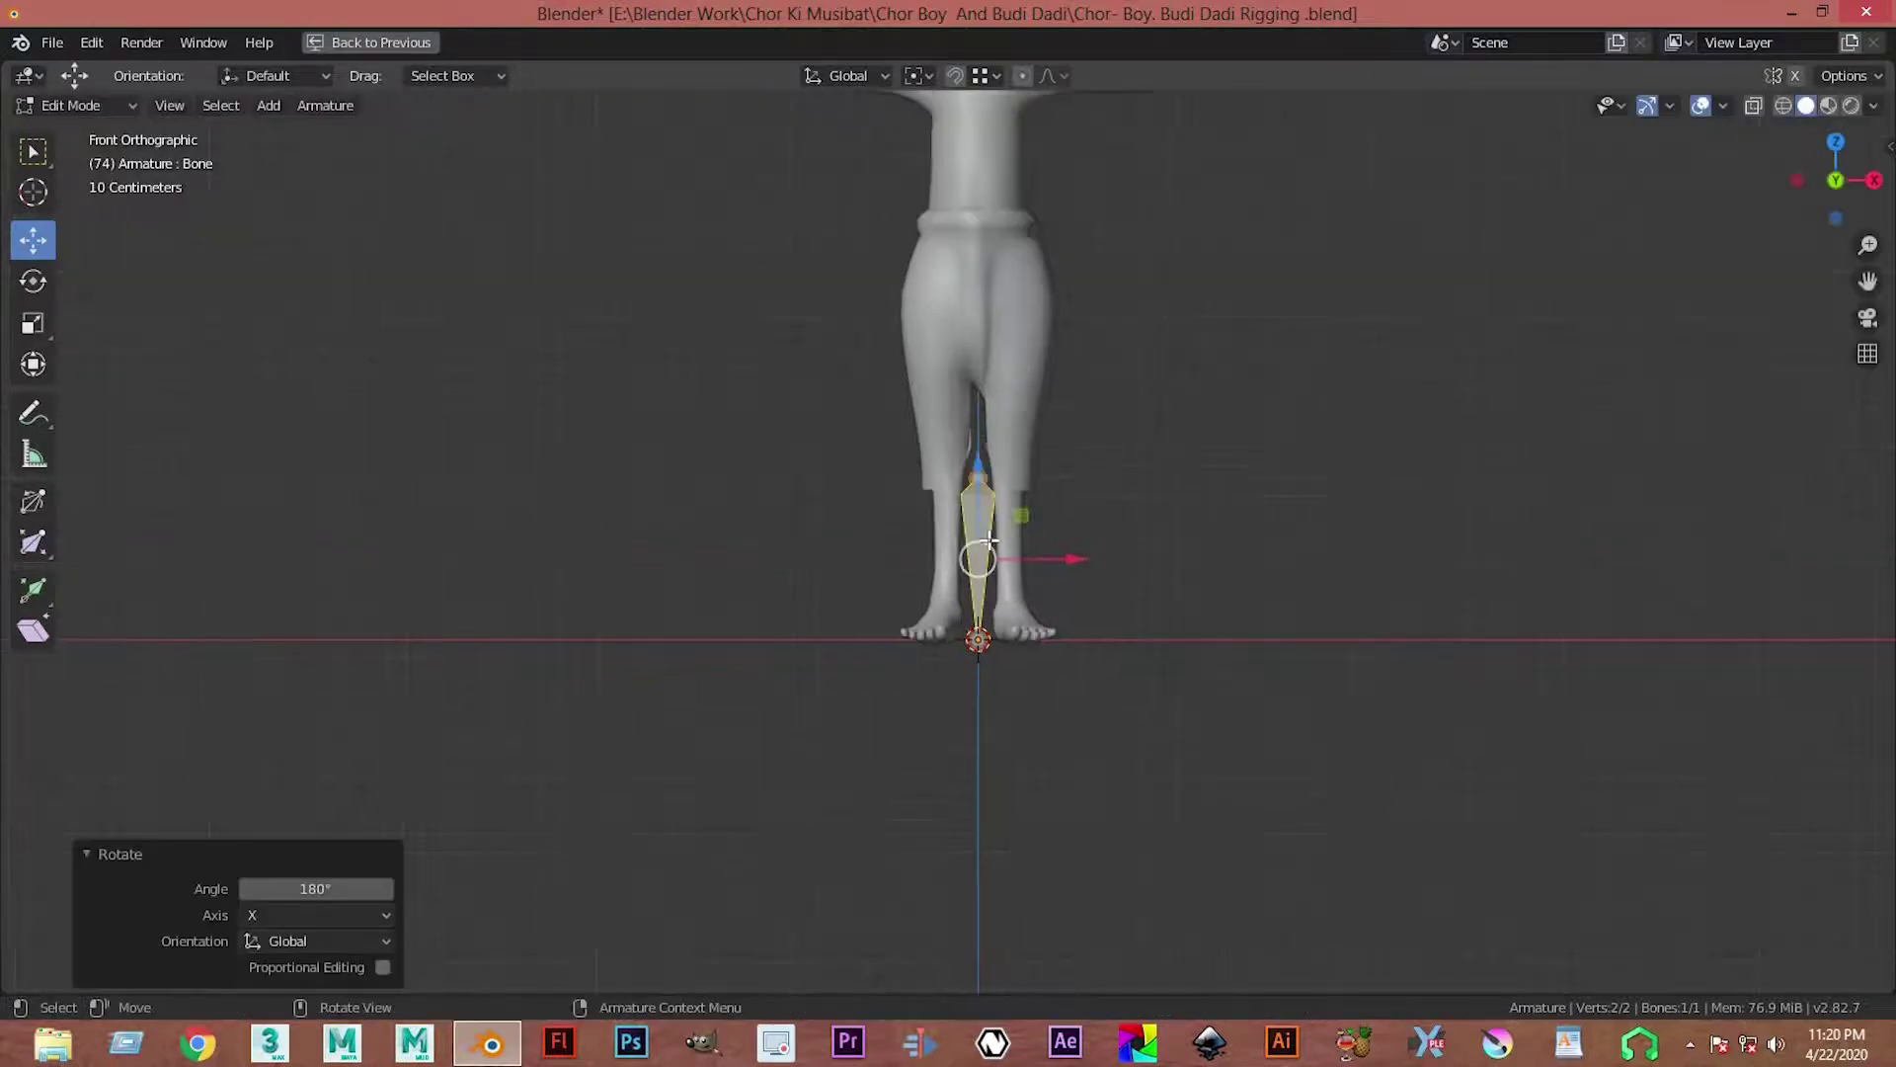
pyautogui.press('g')
pyautogui.click(1045, 386)
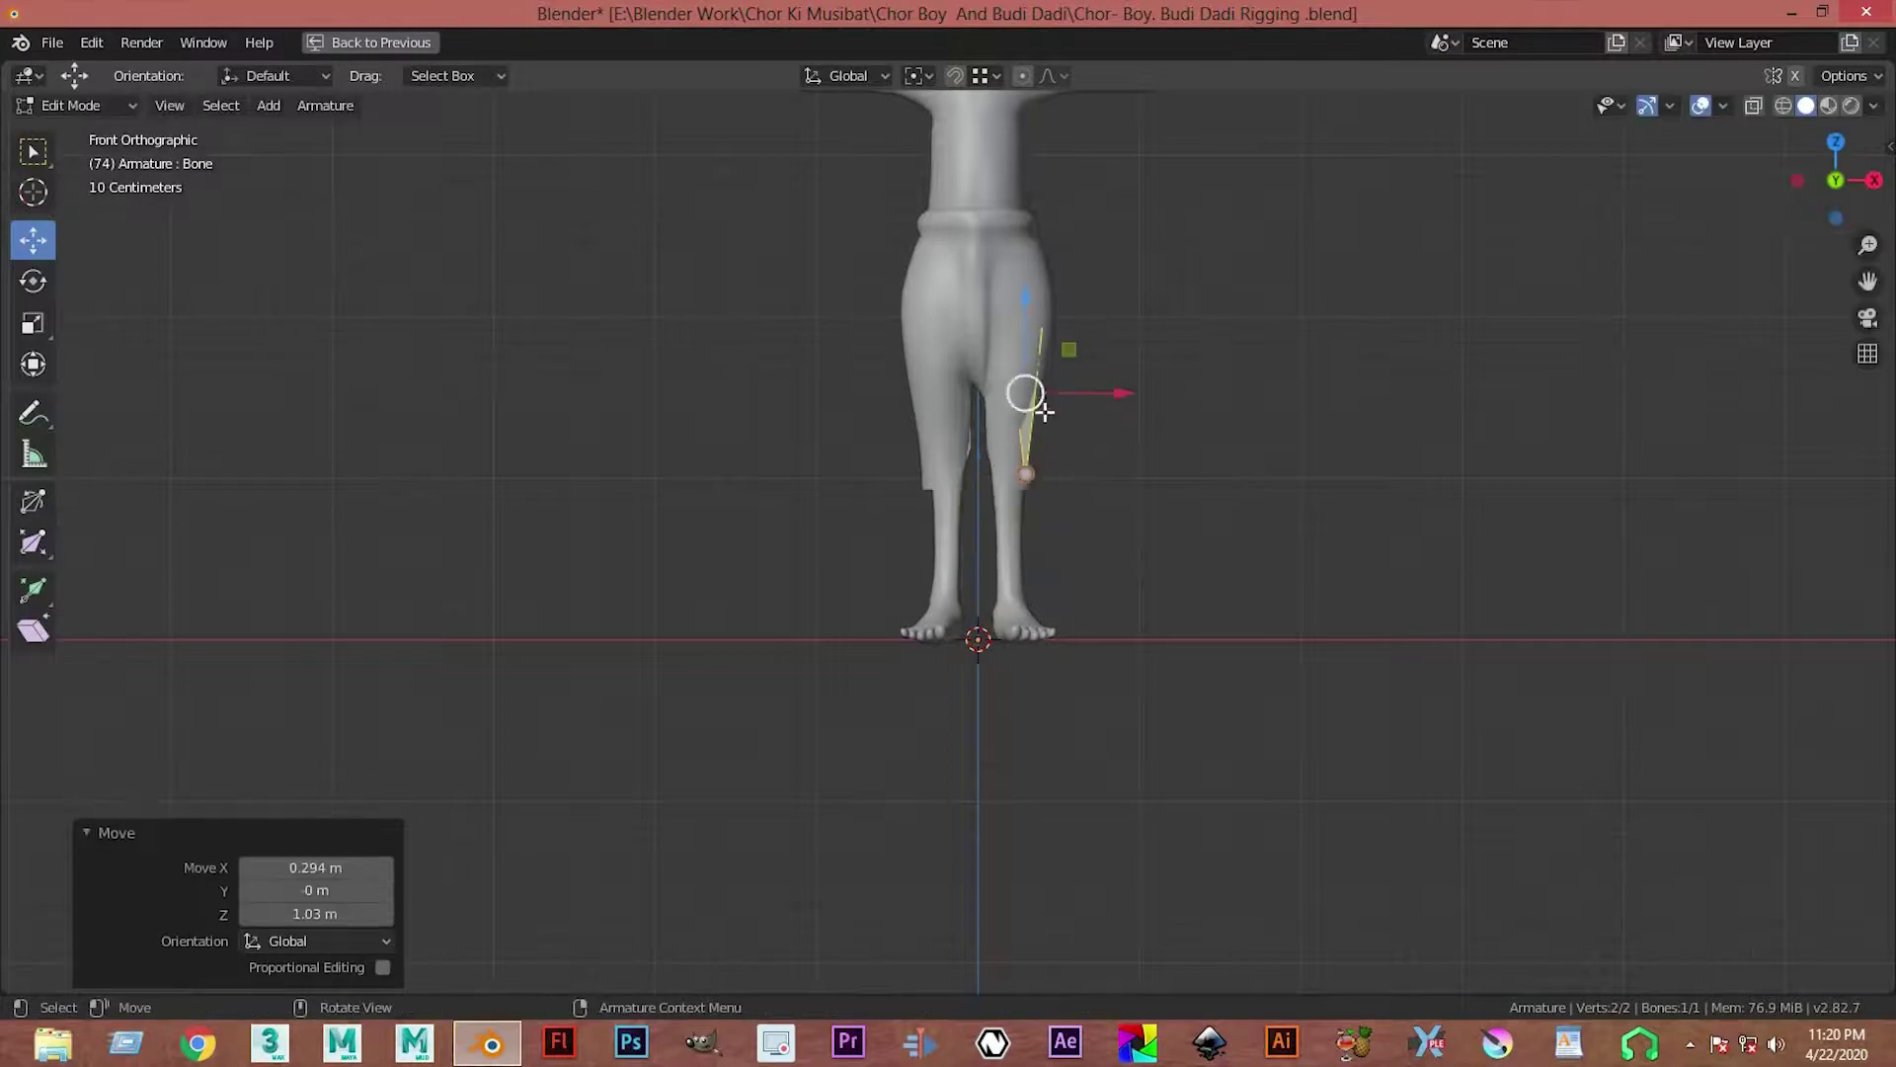
pyautogui.press('KP_3')
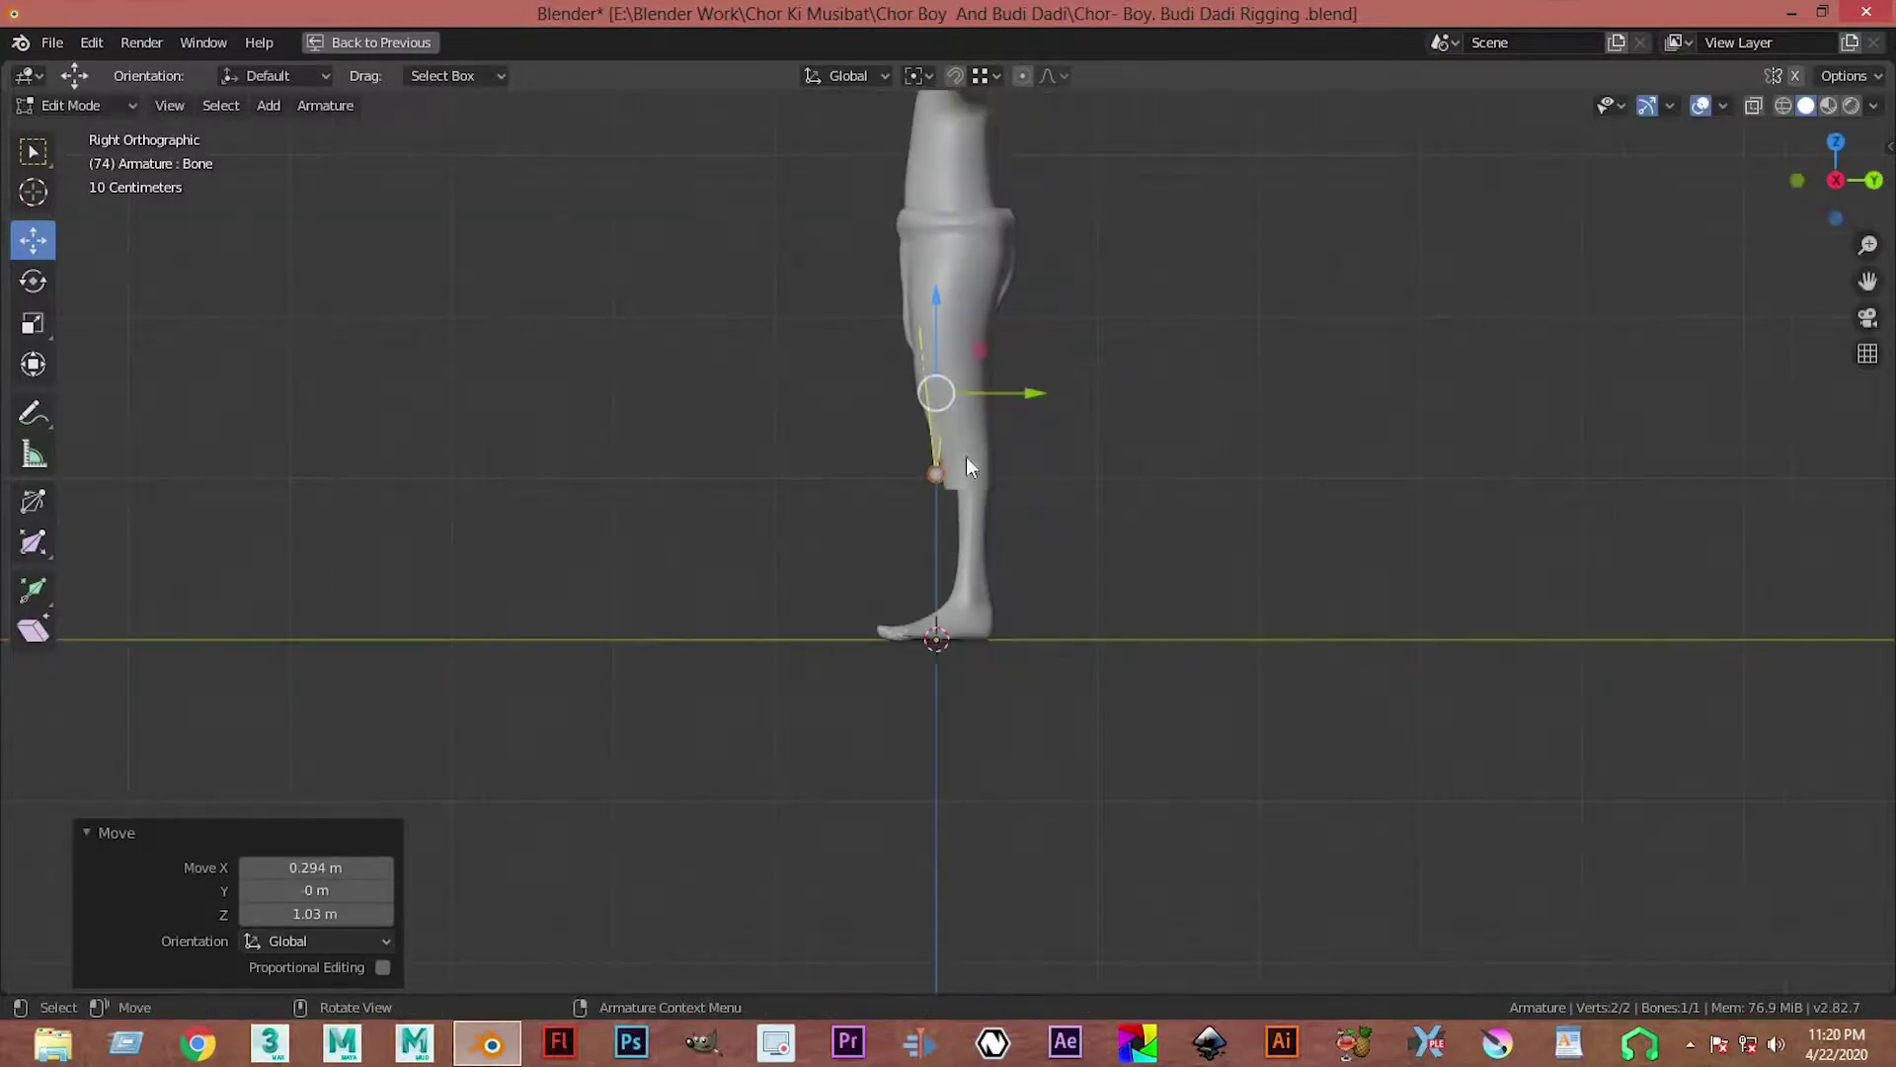
pyautogui.press('z')
pyautogui.click(998, 380)
pyautogui.scroll(3, 889, 578)
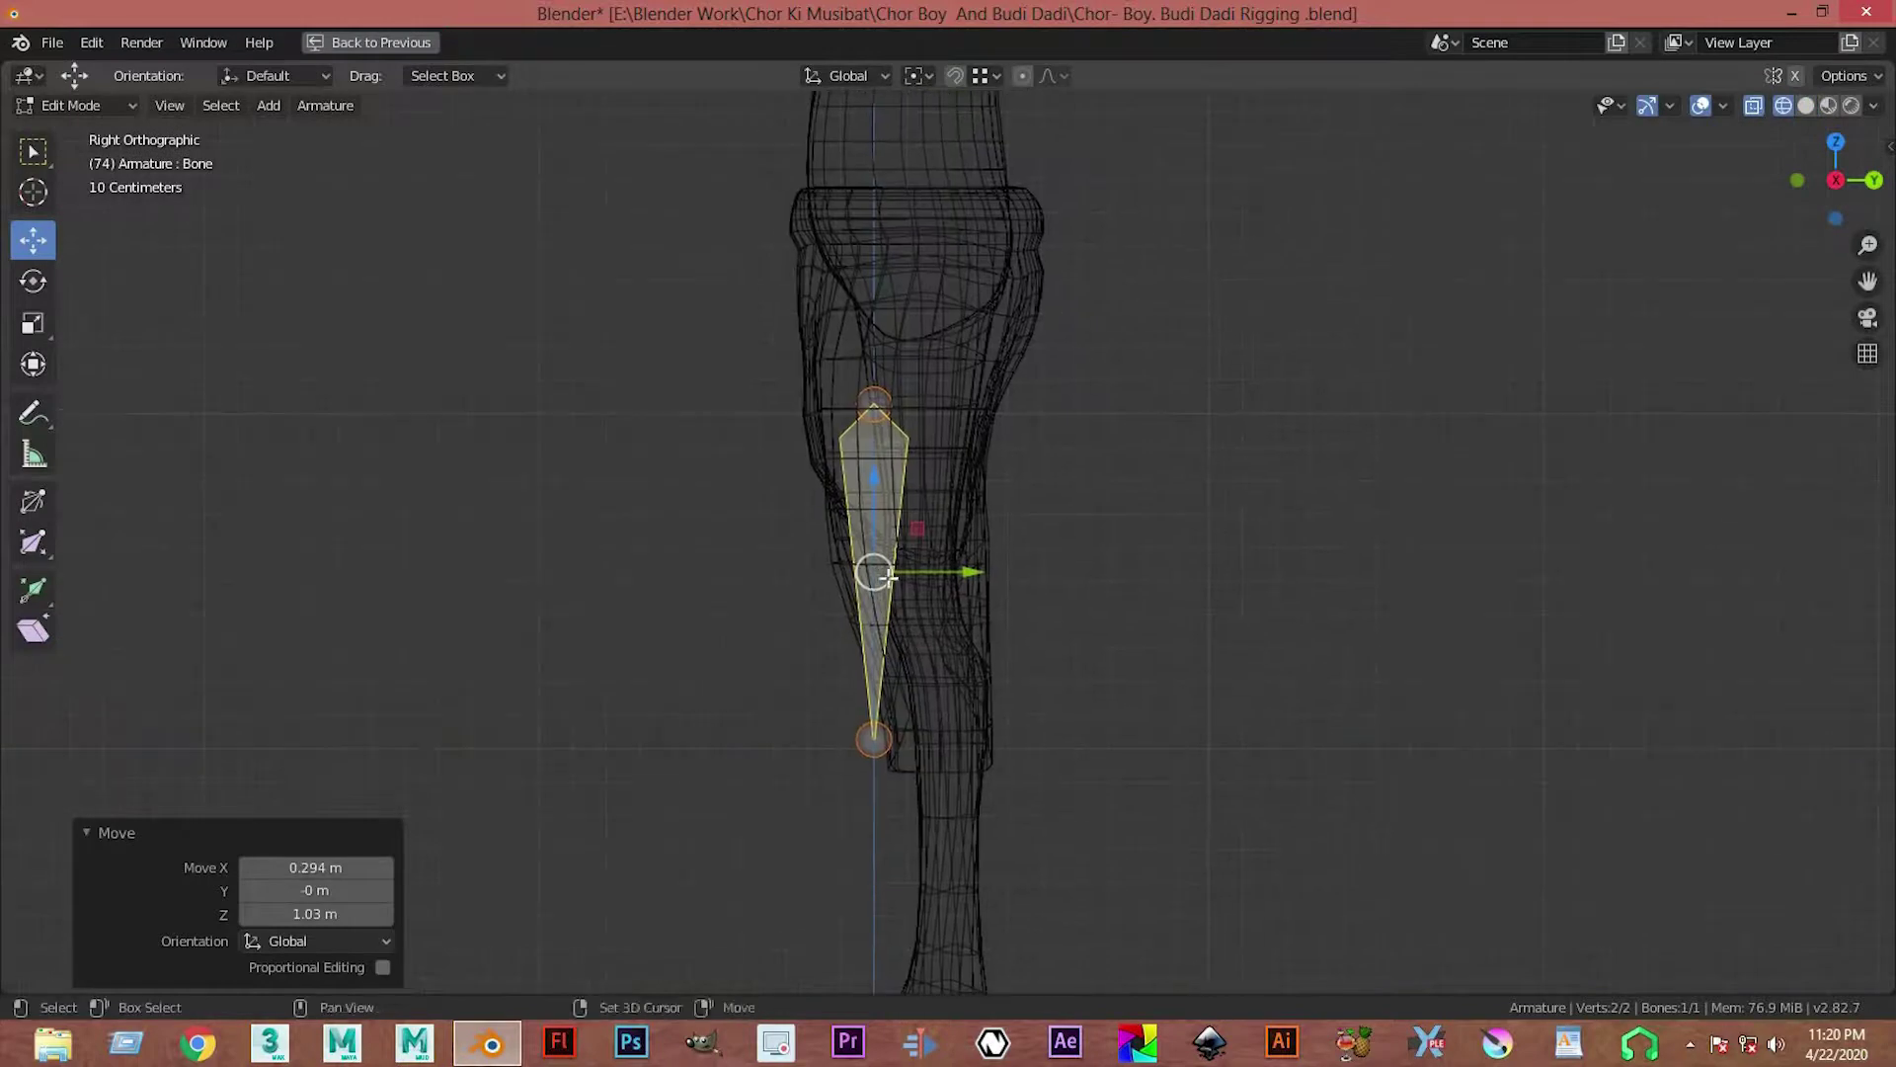
# Step: Move the bone inside the boy's left thigh
pyautogui.press('g')
pyautogui.click(923, 536)
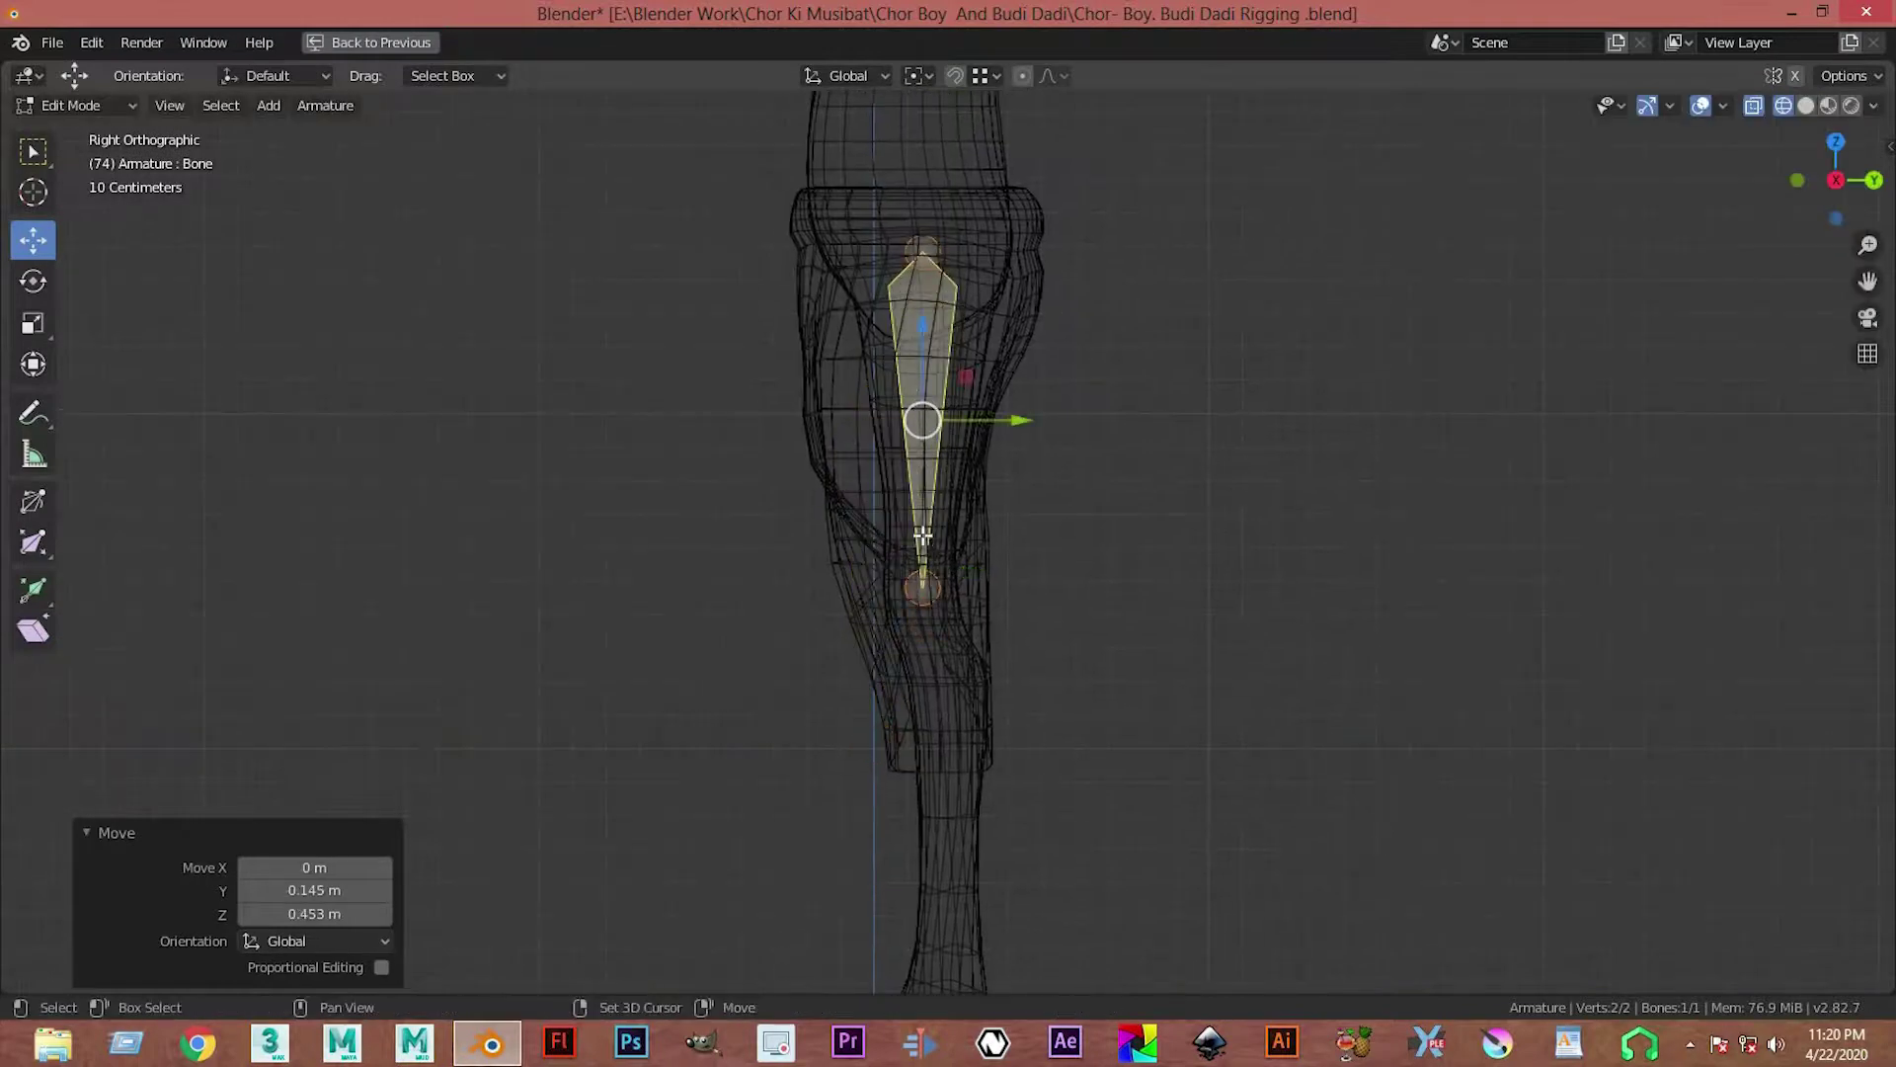
pyautogui.scroll(-1, 921, 531)
pyautogui.scroll(1, 919, 529)
pyautogui.scroll(2, 1004, 581)
pyautogui.scroll(1, 991, 570)
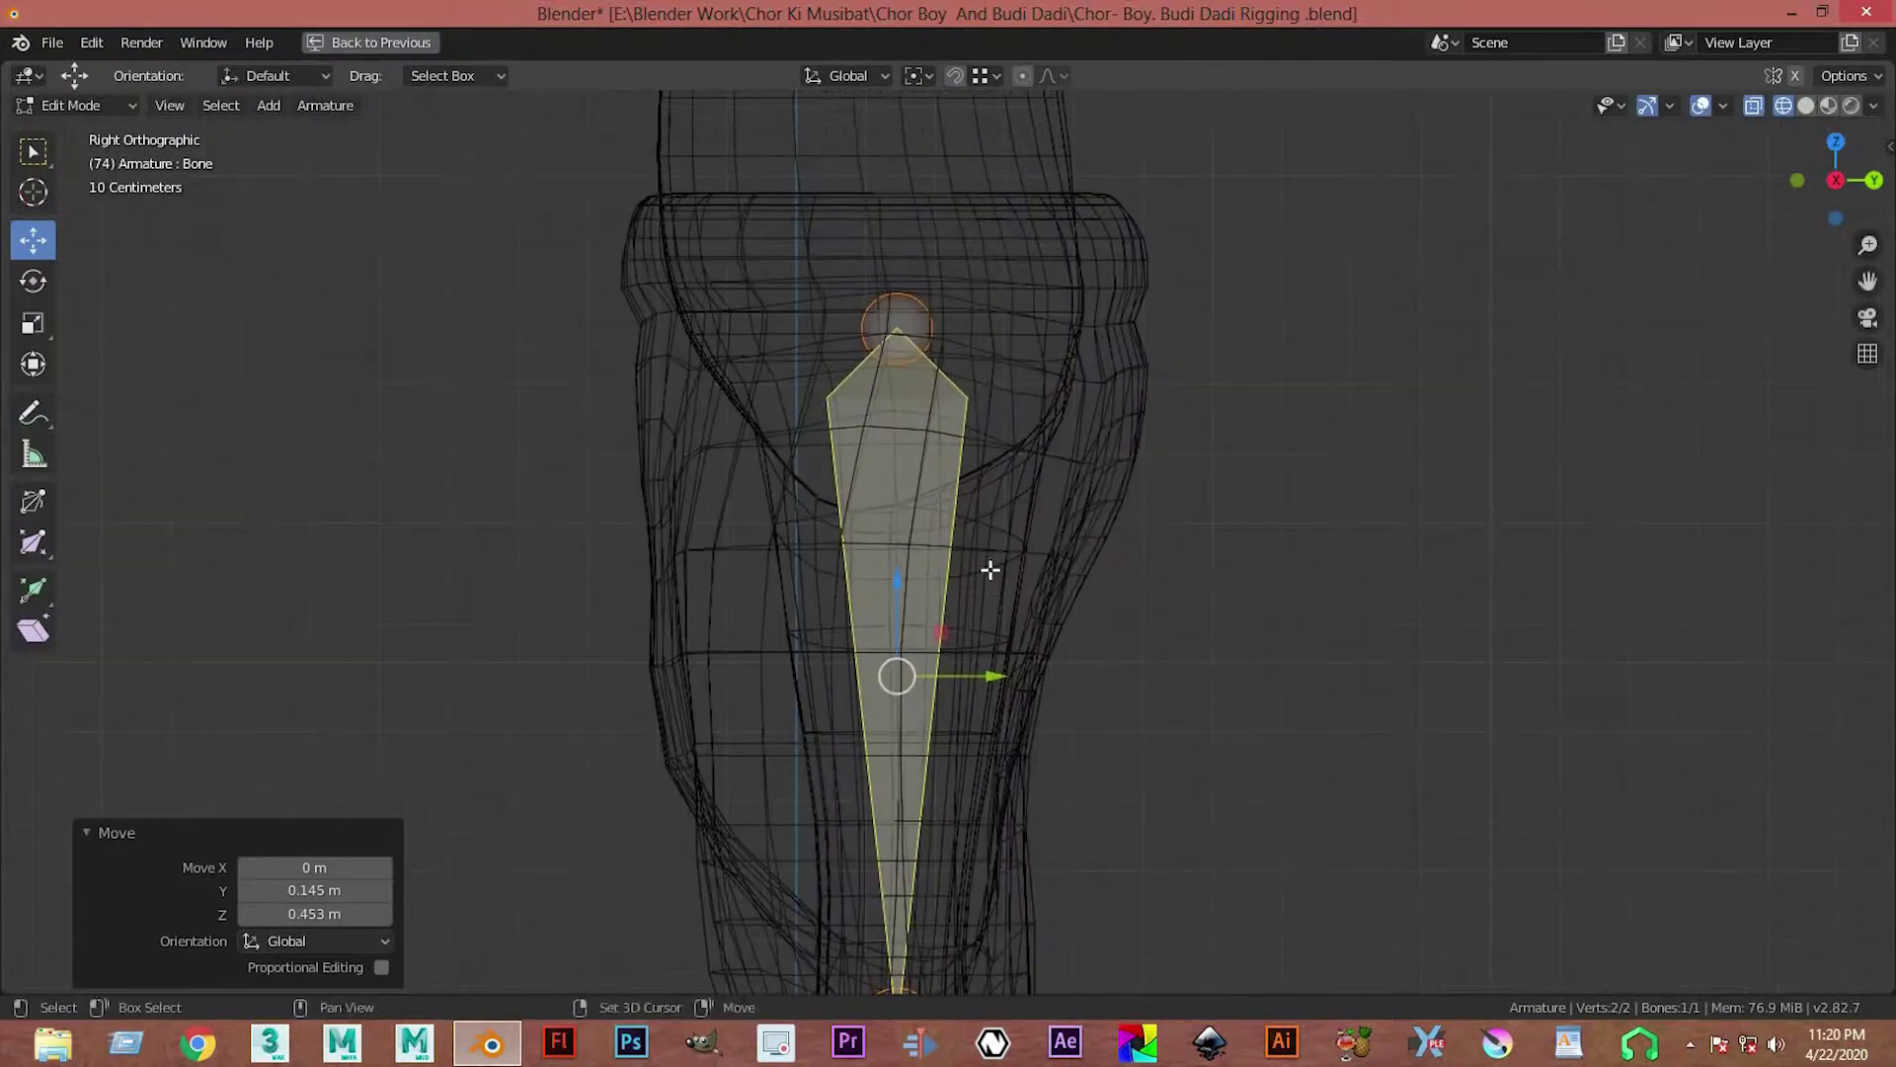
pyautogui.moveTo(918, 335)
pyautogui.keyDown('shift'); pyautogui.mouseDown(button='middle')
pyautogui.moveTo(950, 512)
pyautogui.moveTo(915, 309)
pyautogui.mouseUp(button='middle'); pyautogui.keyUp('shift')
# Step: Place the bone's top joint at the hip and its bottom joint at the knee
pyautogui.click(900, 286)
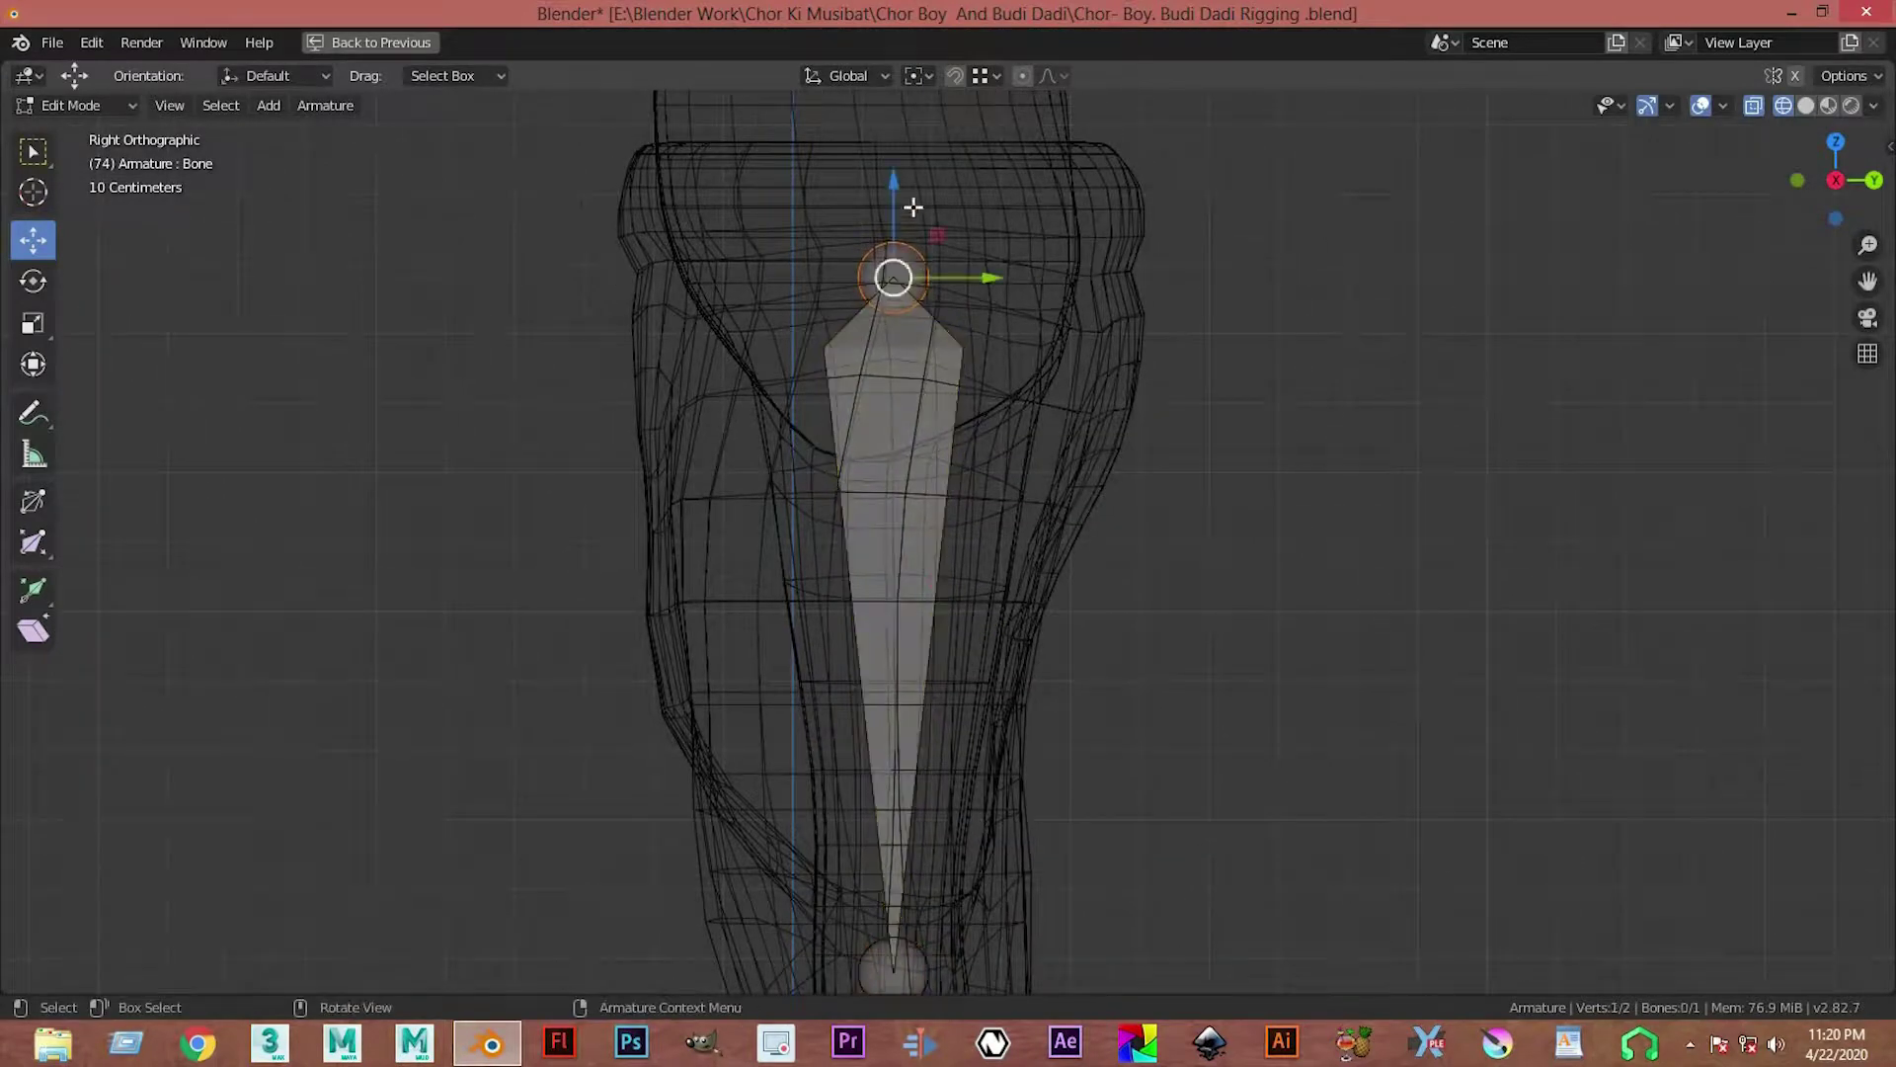
pyautogui.moveTo(899, 281); pyautogui.dragTo(909, 322)
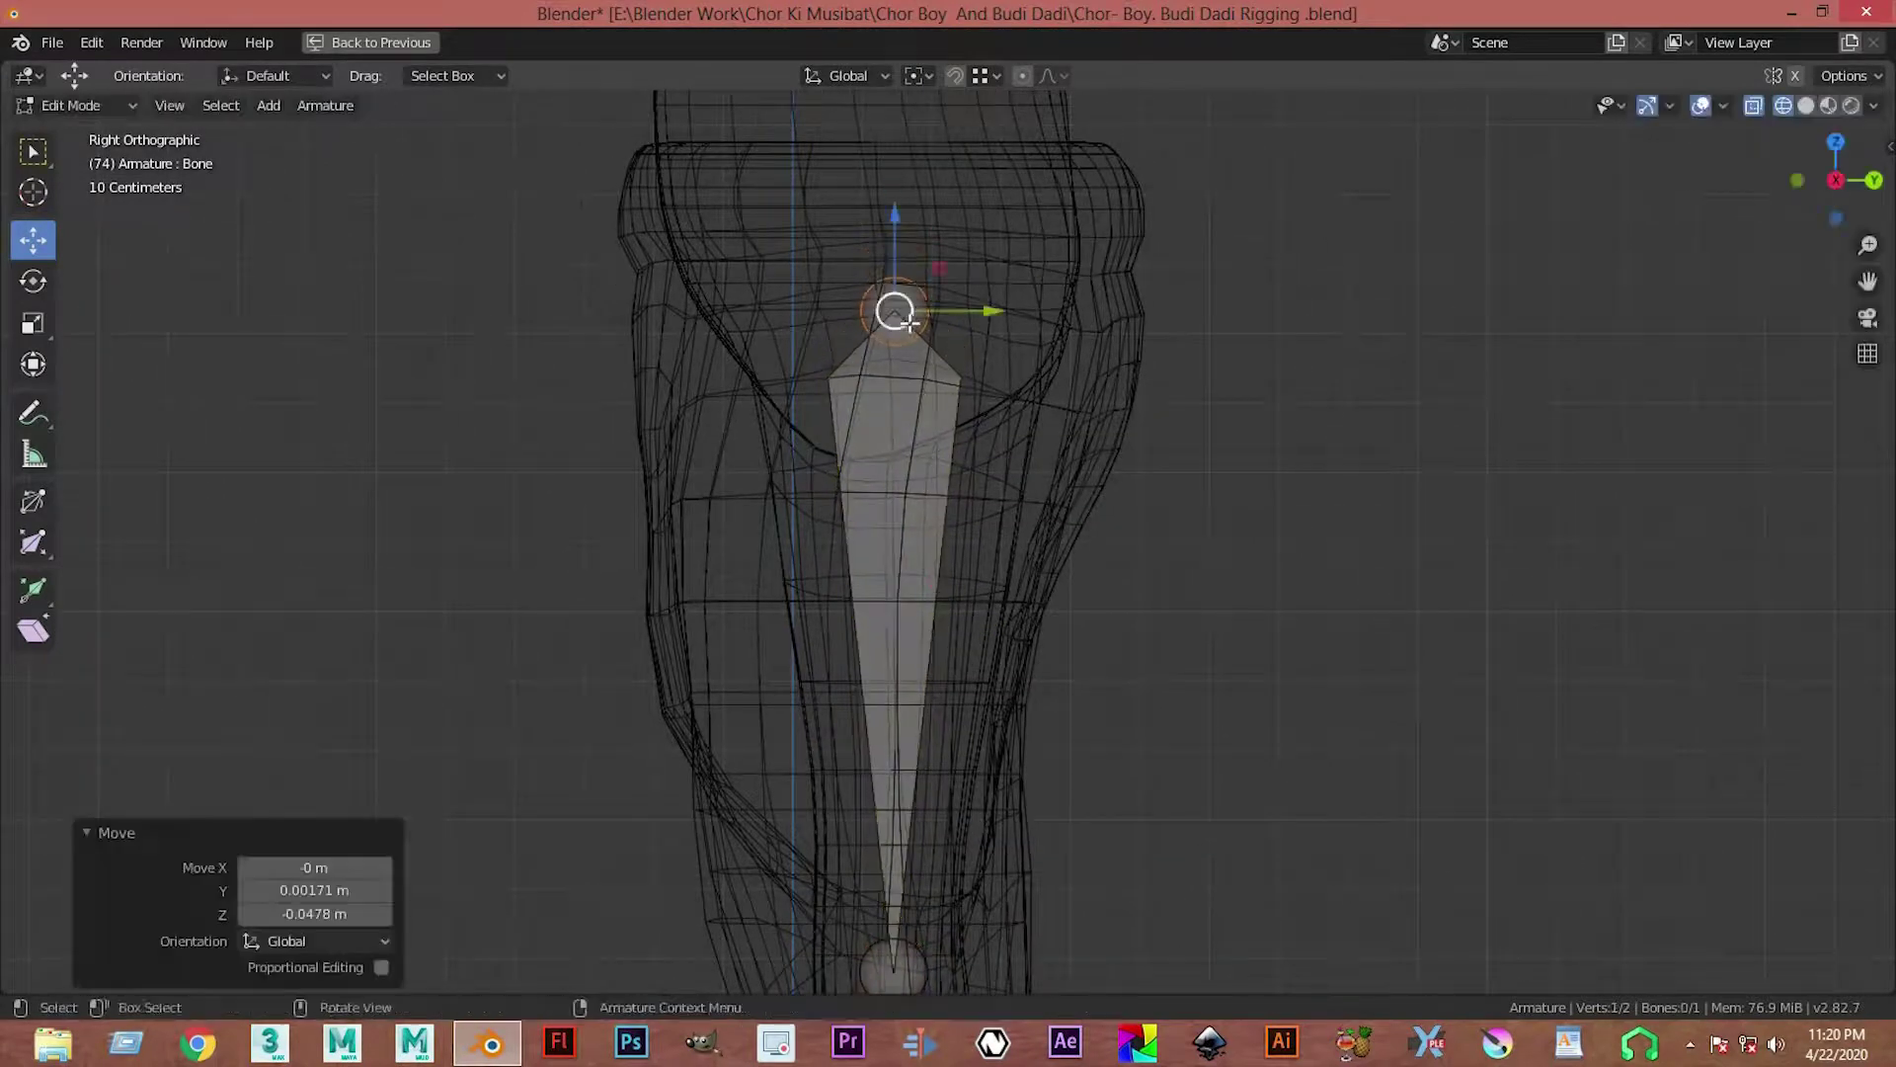
pyautogui.keyDown('shift'); pyautogui.moveTo(909, 322); pyautogui.dragTo(893, 208, button='middle'); pyautogui.keyUp('shift')
pyautogui.keyDown('shift'); pyautogui.moveTo(974, 478); pyautogui.dragTo(996, 203, button='middle'); pyautogui.keyUp('shift')
pyautogui.click(908, 590)
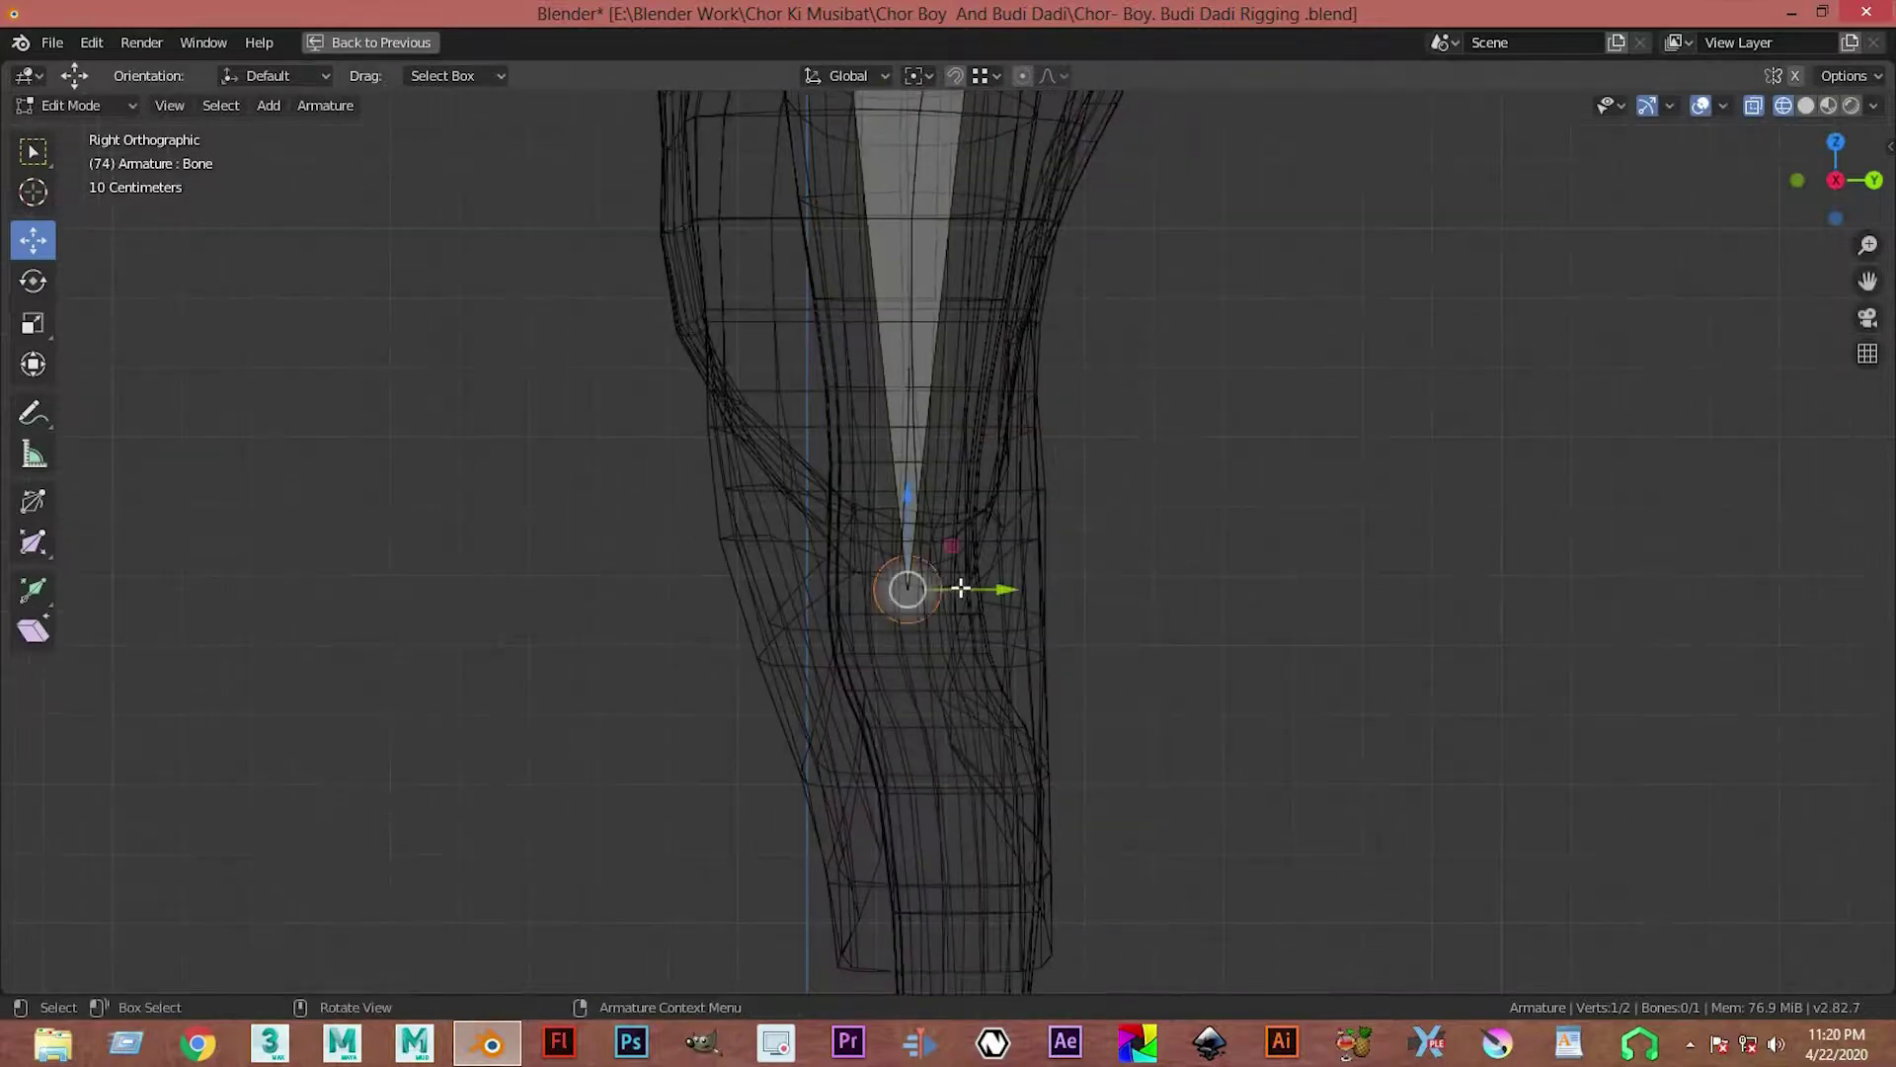
pyautogui.moveTo(906, 590); pyautogui.dragTo(900, 608)
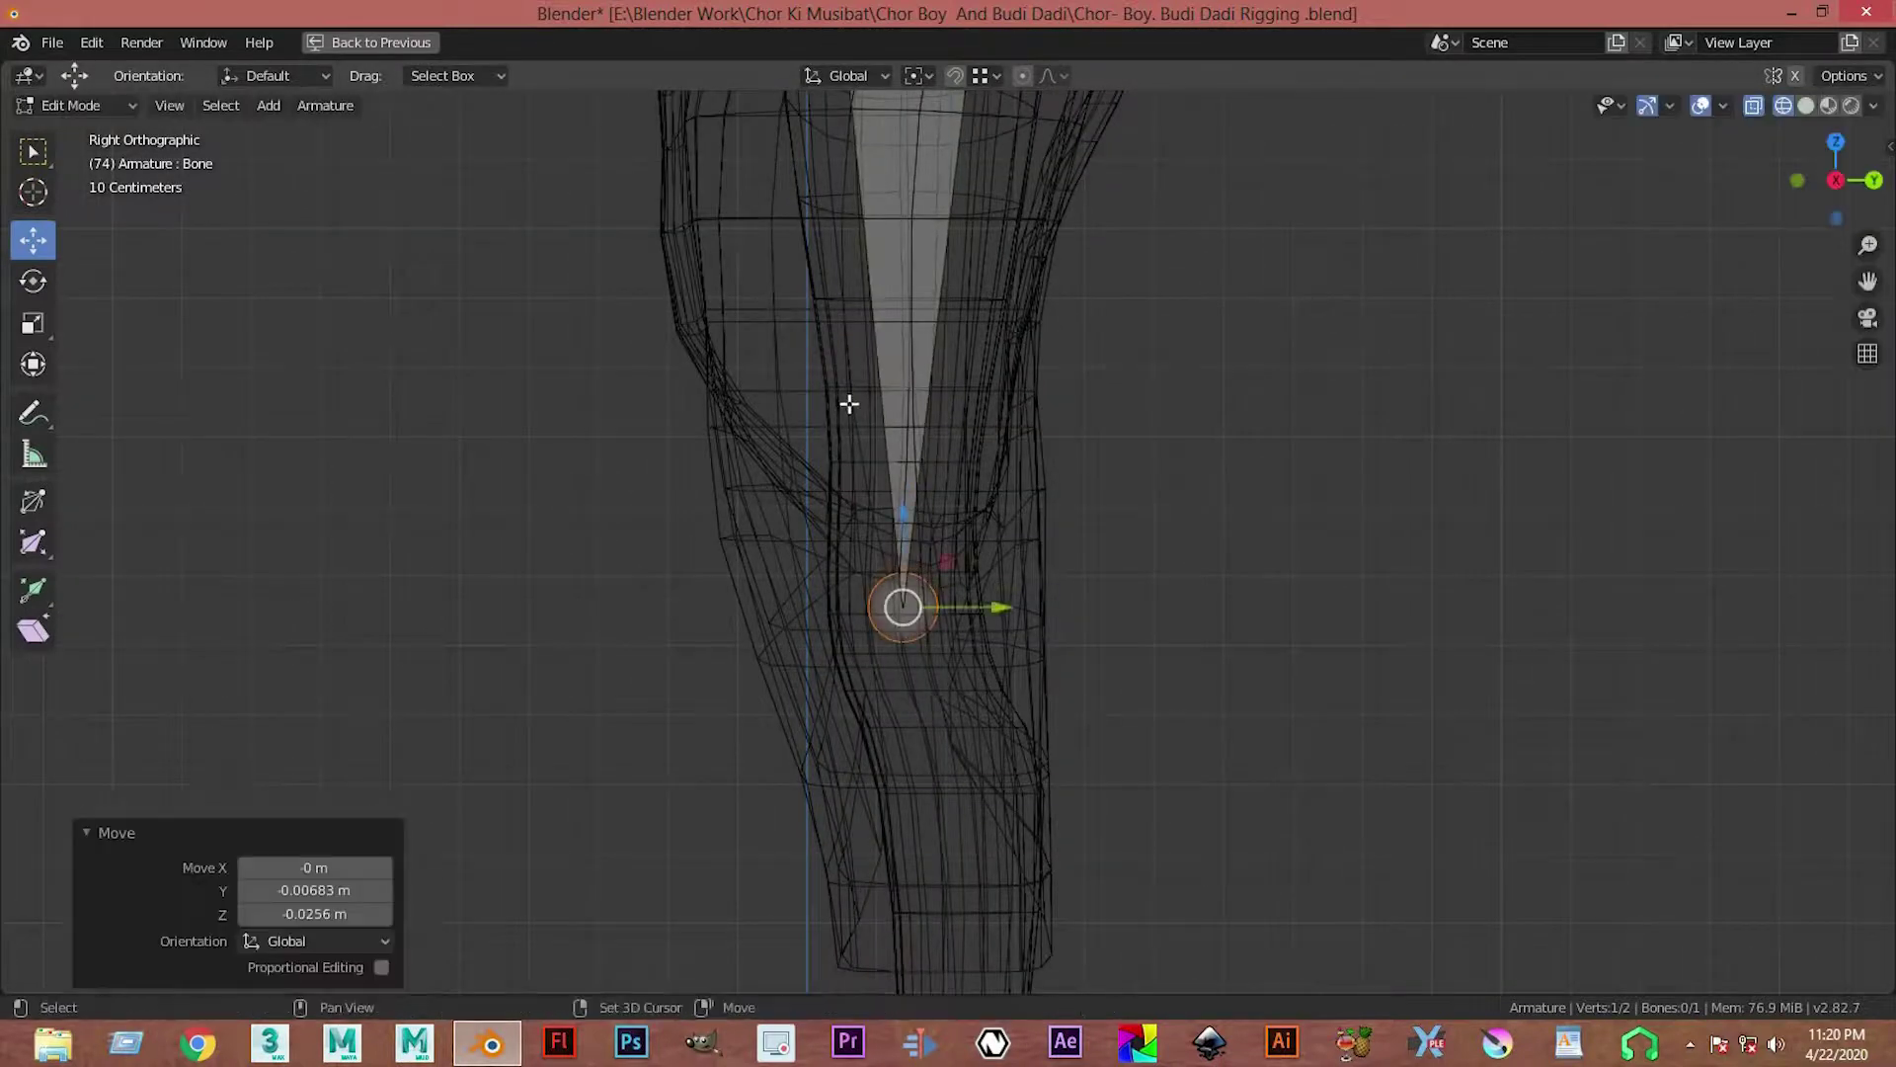
pyautogui.keyDown('shift'); pyautogui.moveTo(849, 403); pyautogui.dragTo(793, 141, button='middle'); pyautogui.keyUp('shift')
# Step: Extrude a shin bone from the knee down to the ankle
pyautogui.press('e')
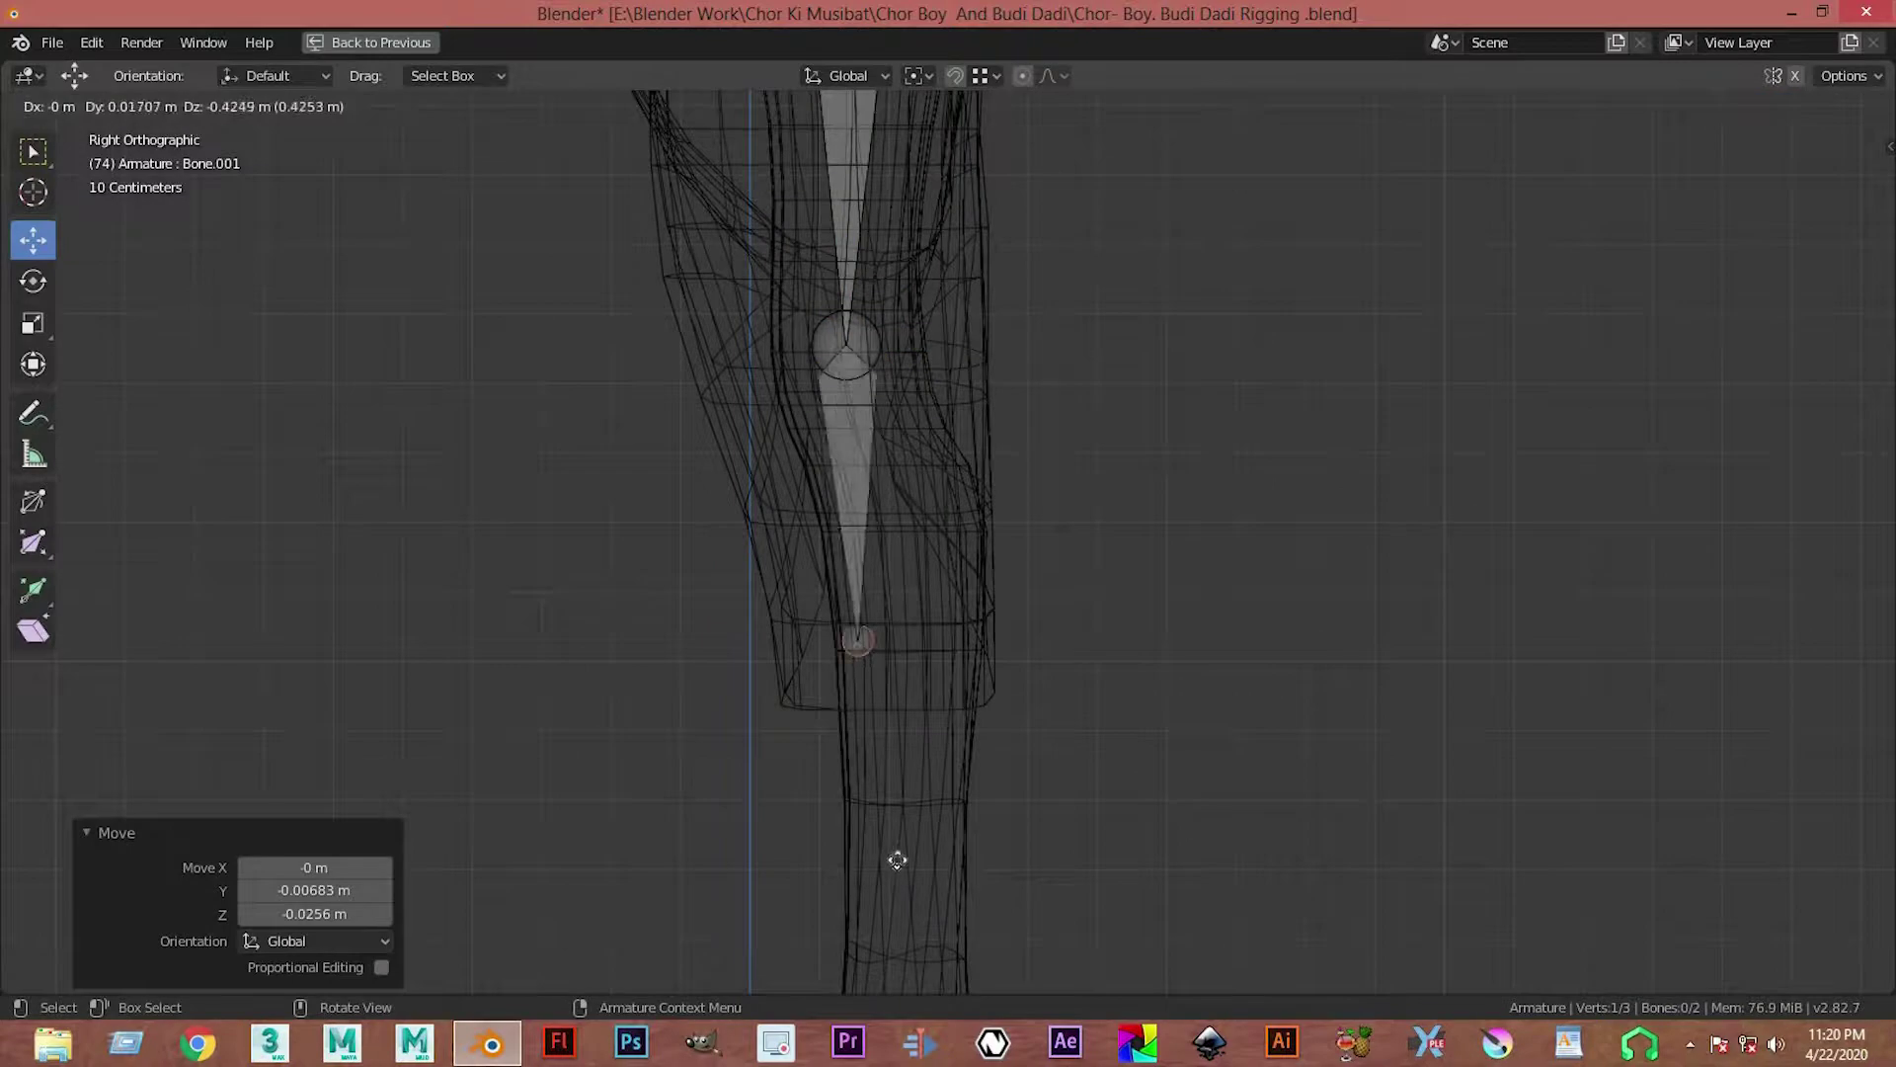
pyautogui.click(902, 901)
pyautogui.keyDown('shift'); pyautogui.moveTo(870, 634); pyautogui.dragTo(876, 330, button='middle'); pyautogui.keyUp('shift')
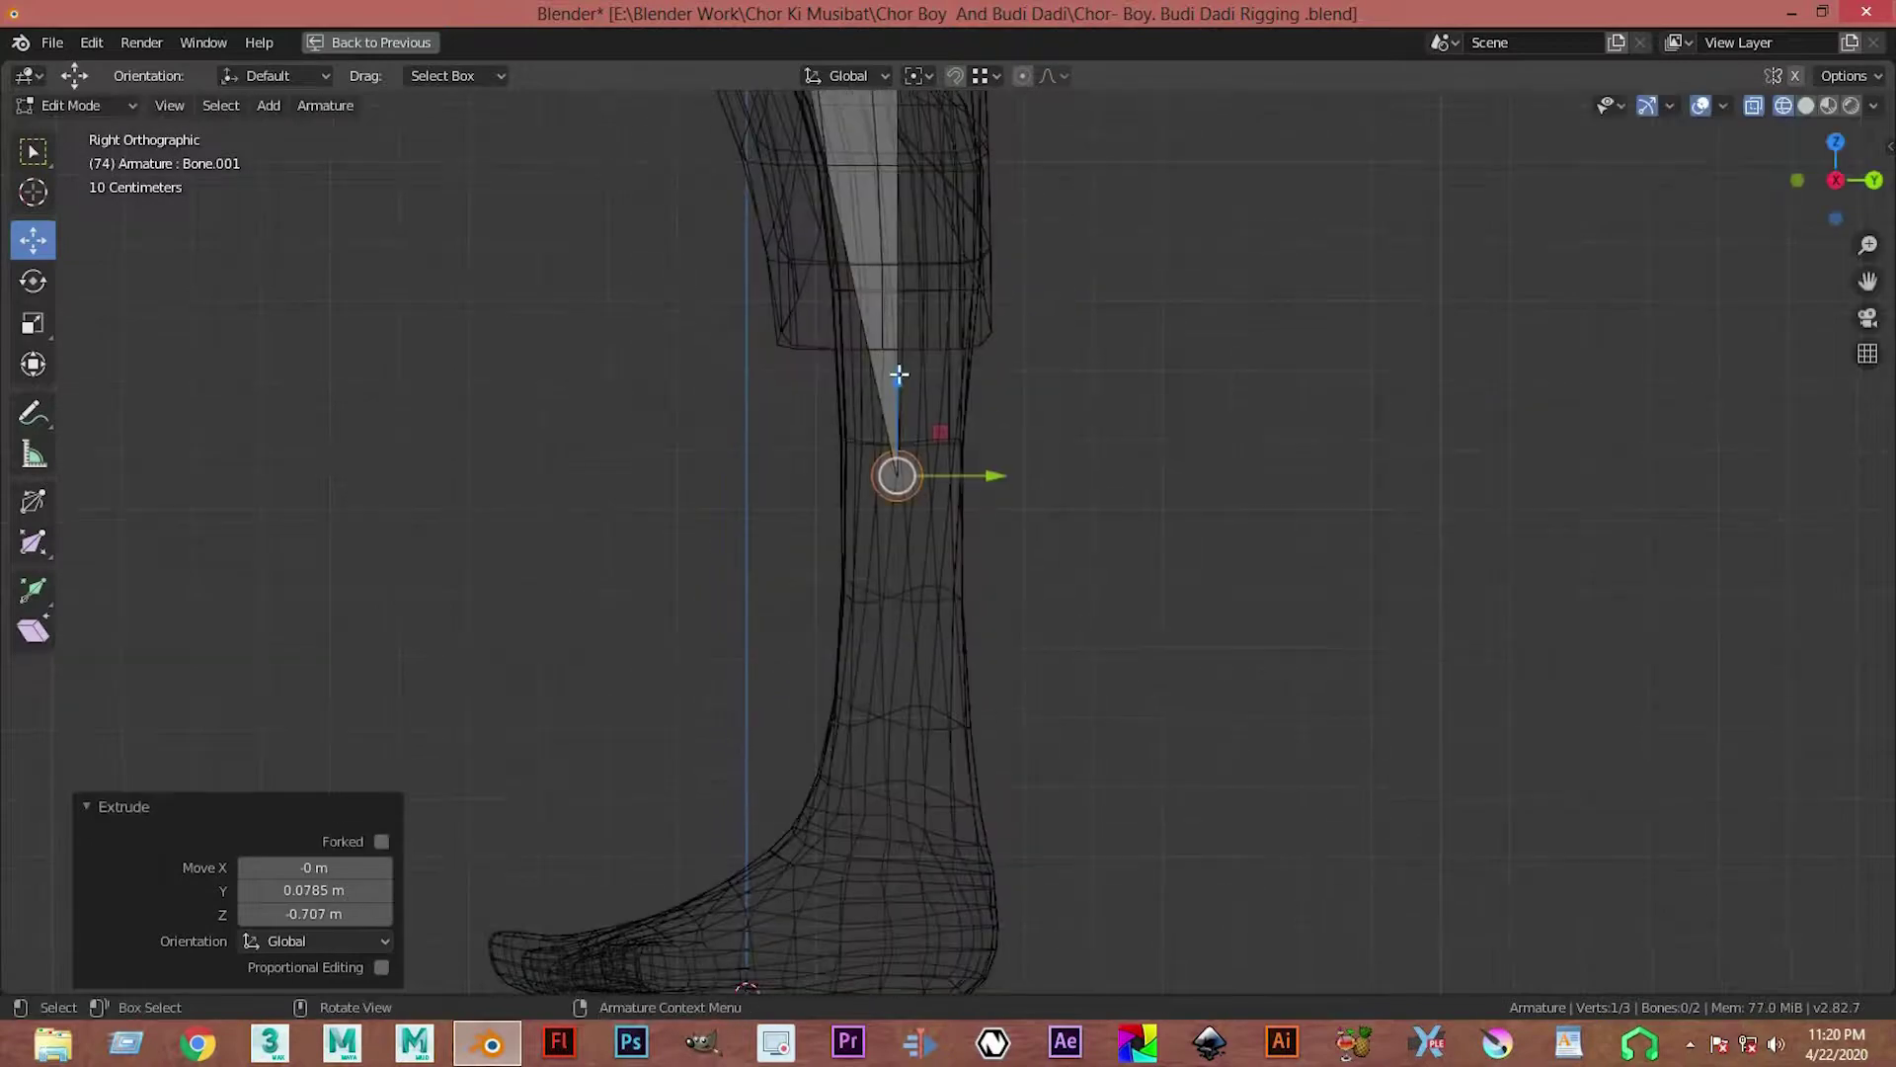
pyautogui.press('g')
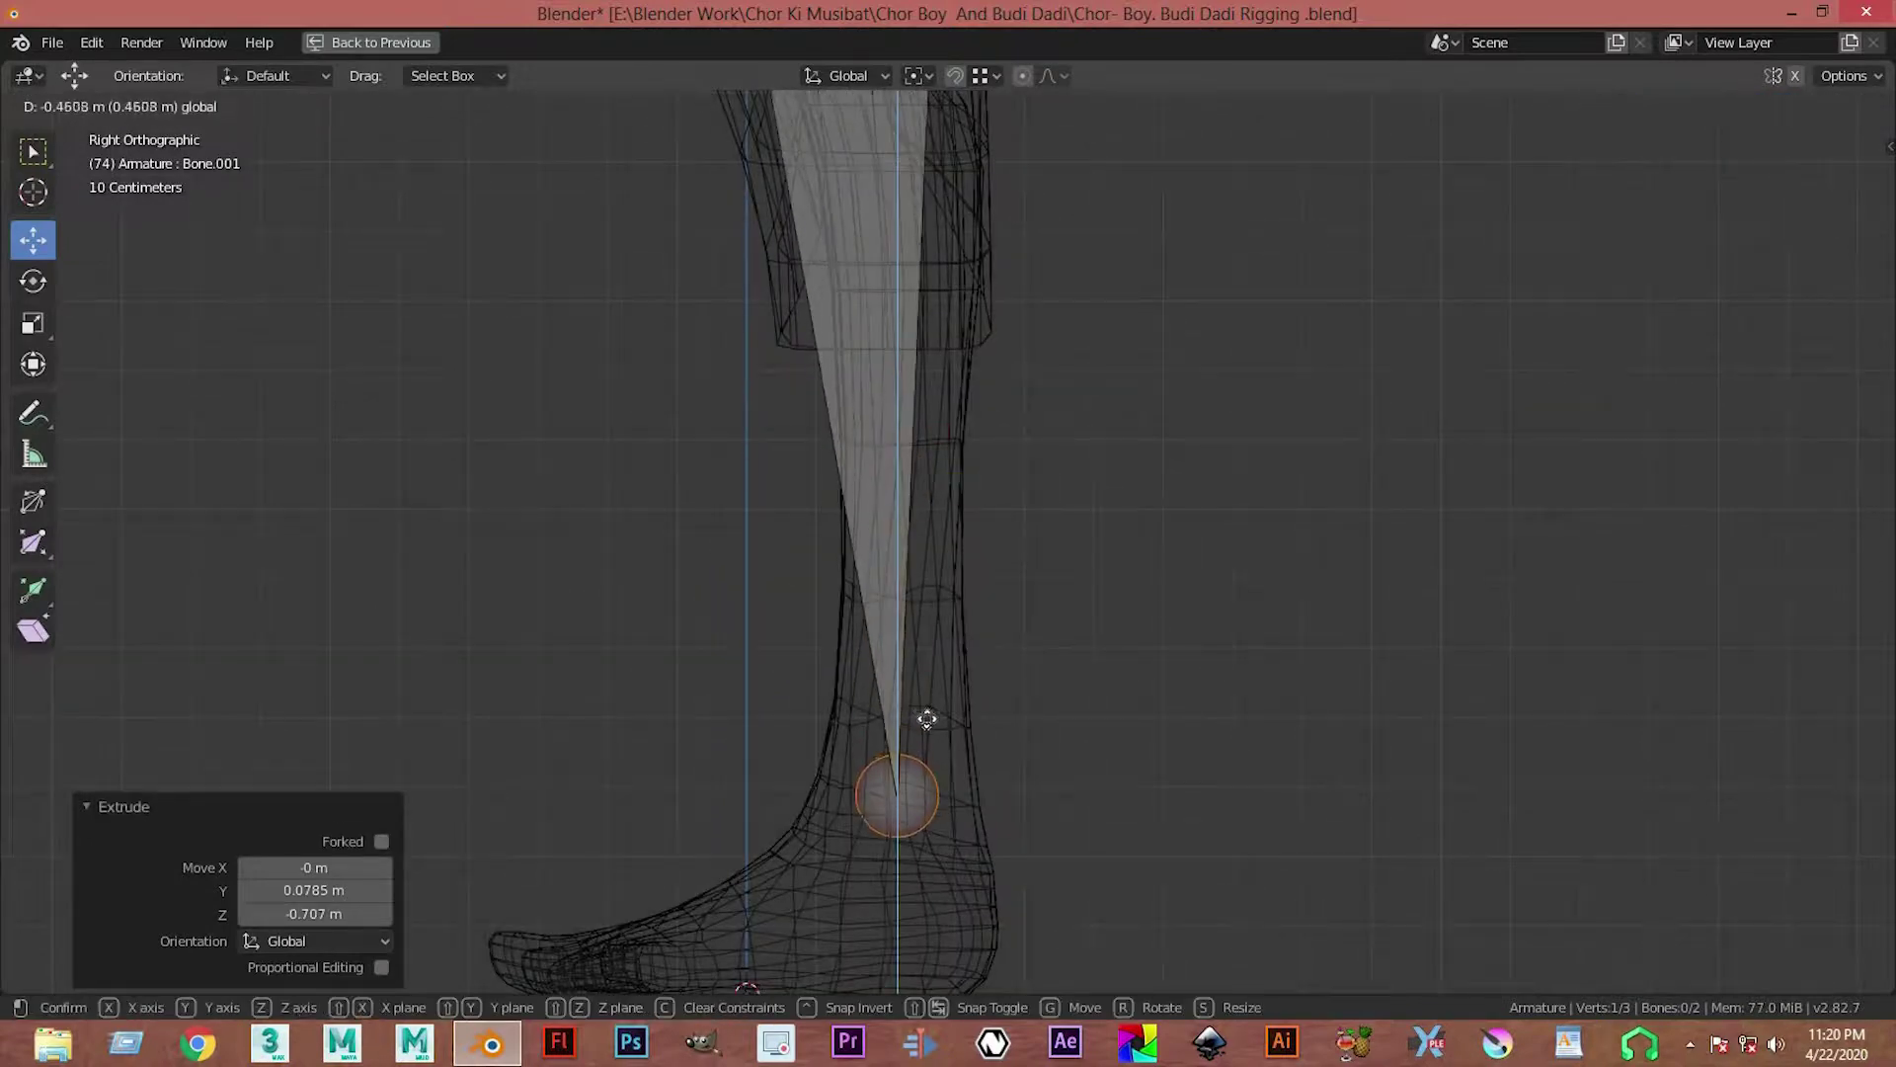
pyautogui.click(931, 733)
pyautogui.keyDown('shift'); pyautogui.moveTo(1087, 819); pyautogui.dragTo(1073, 335, button='middle'); pyautogui.keyUp('shift')
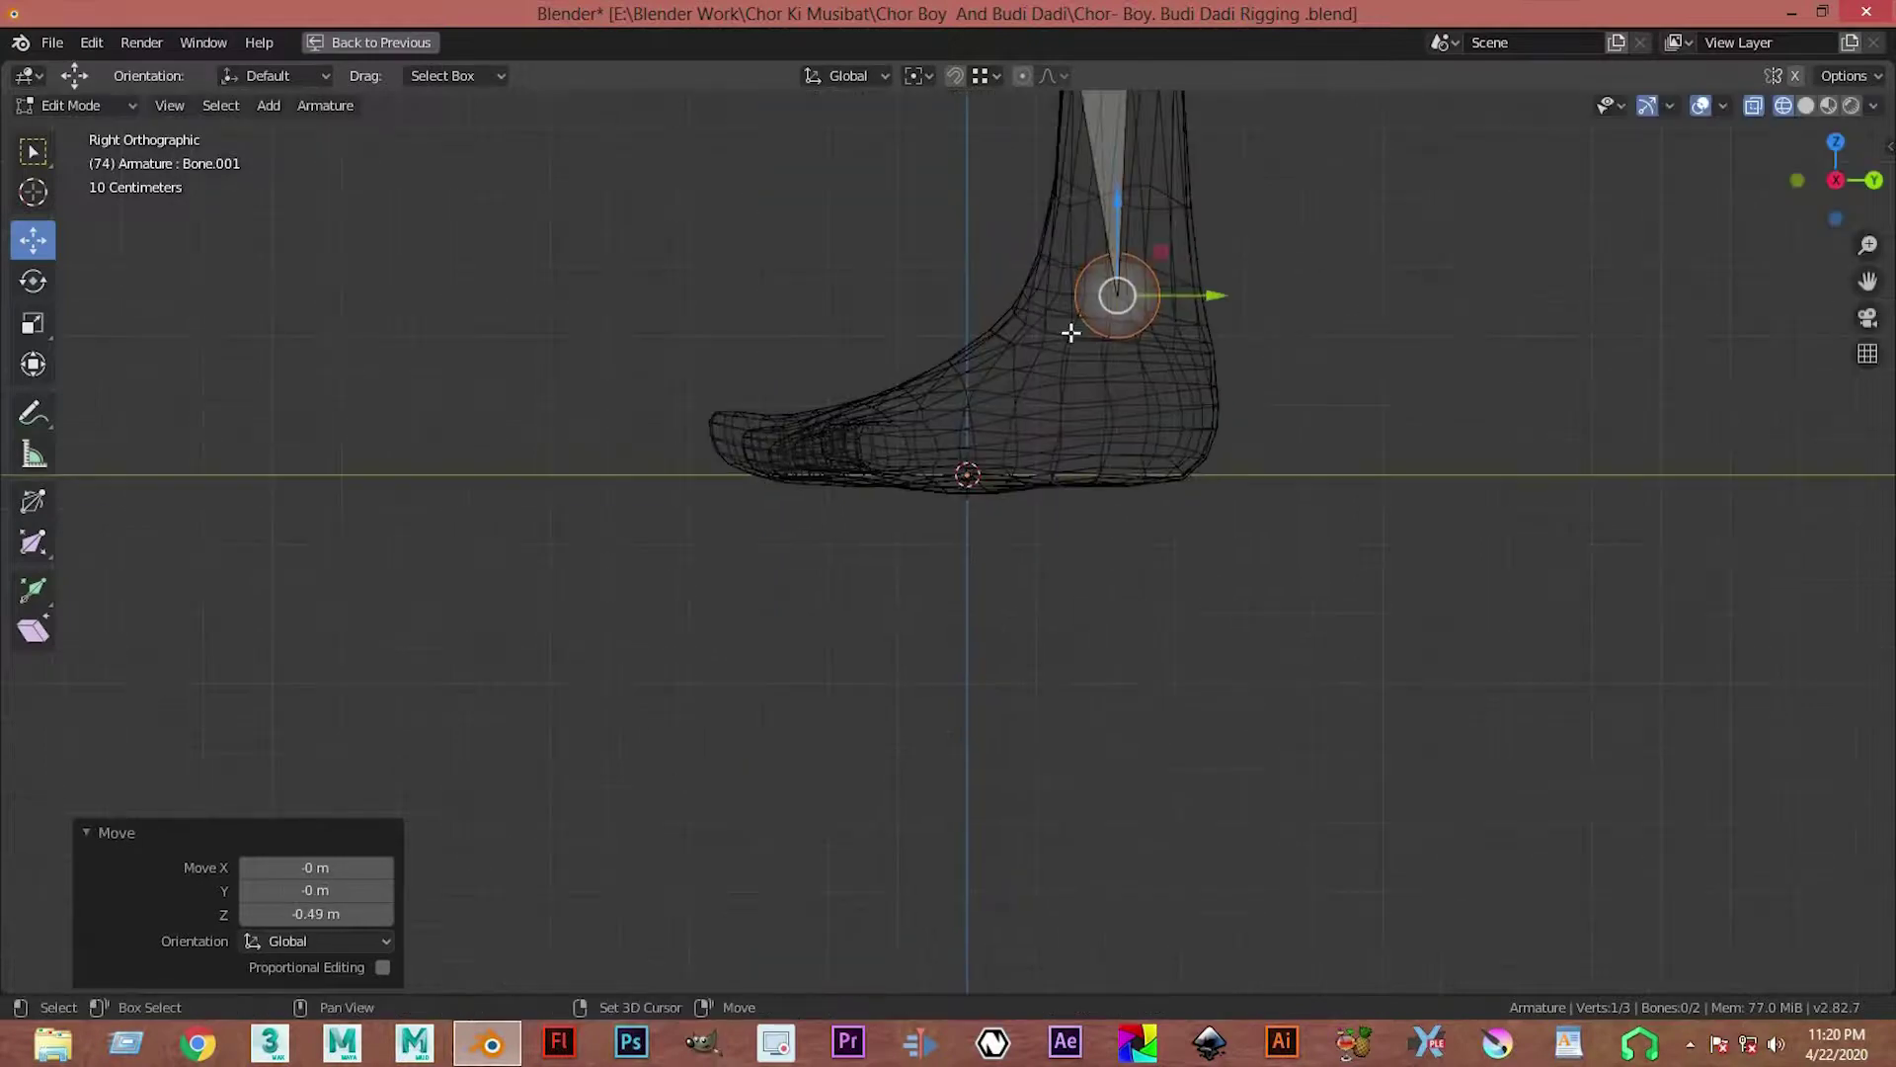
pyautogui.scroll(-2, 1017, 544)
# Step: Extrude foot and toe bones toward the toe tip, then return to Object Mode
pyautogui.press('e')
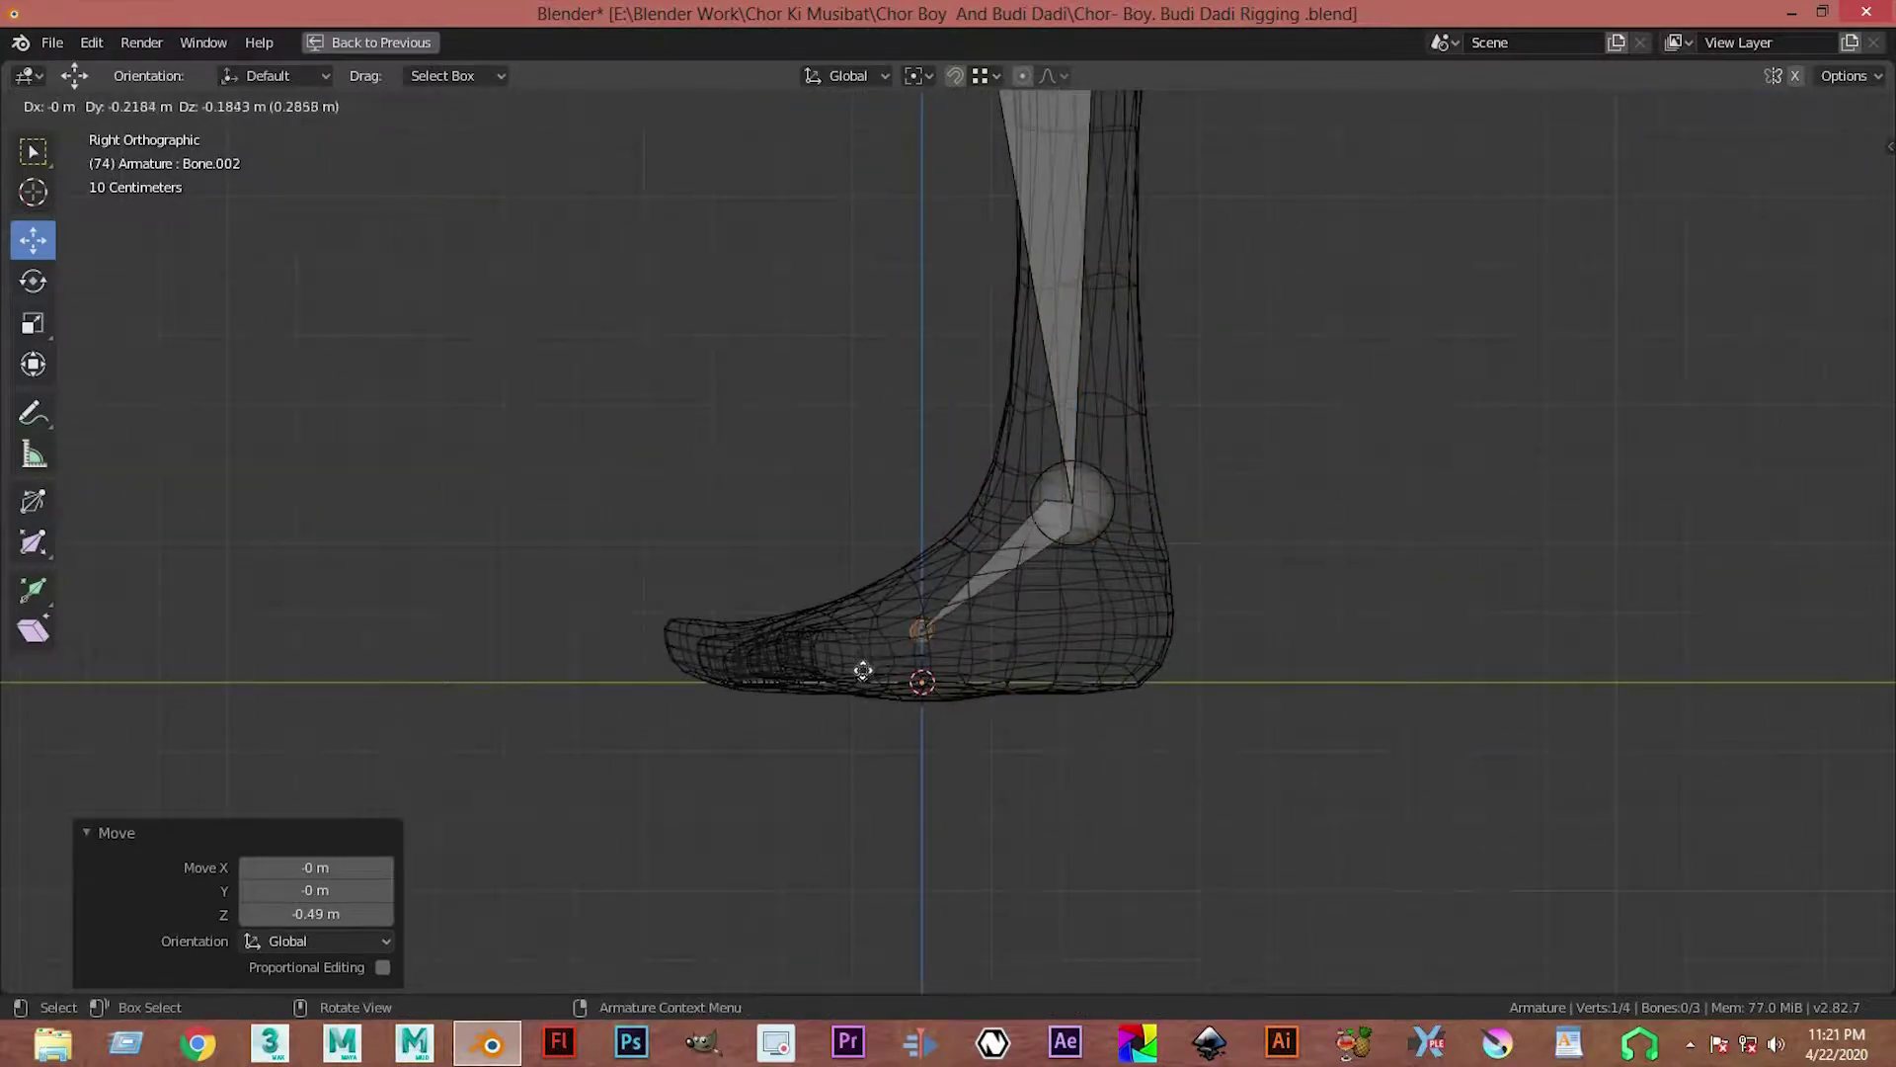
pyautogui.click(866, 670)
pyautogui.press('e')
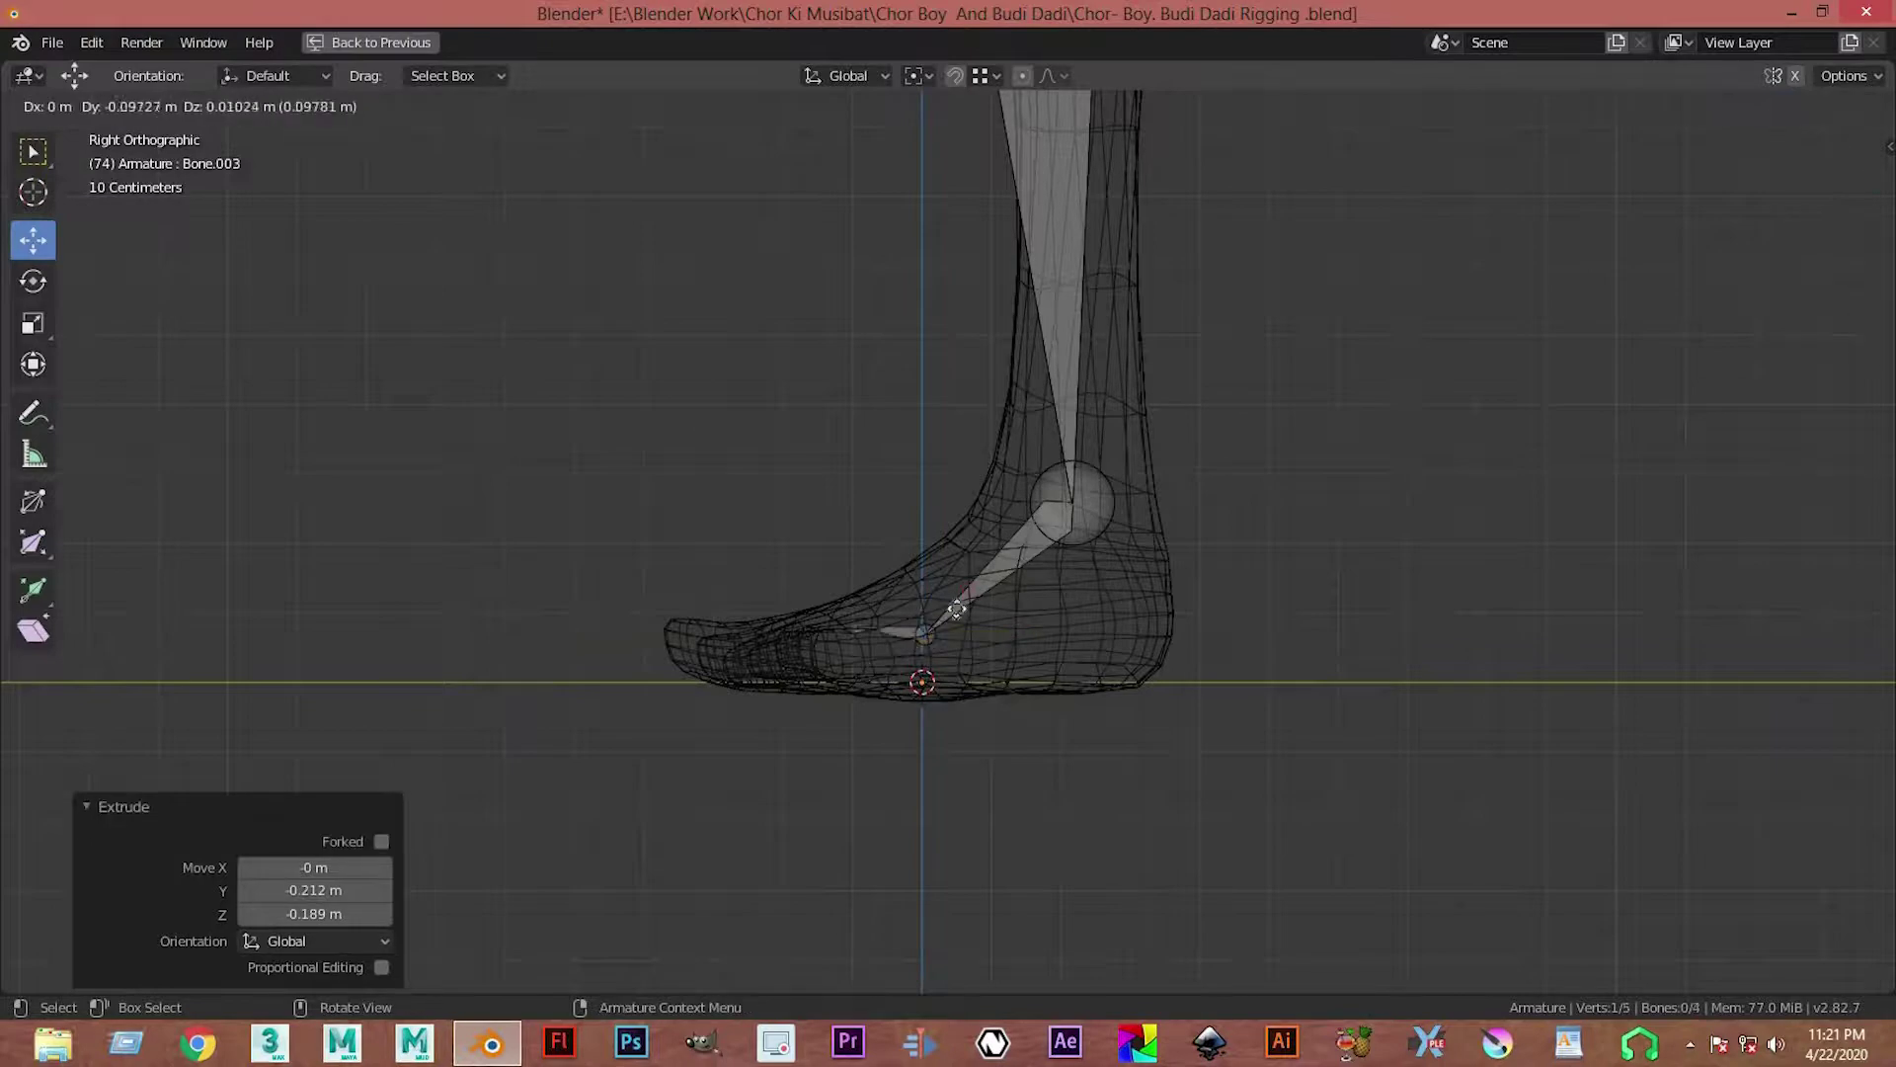
pyautogui.click(929, 622)
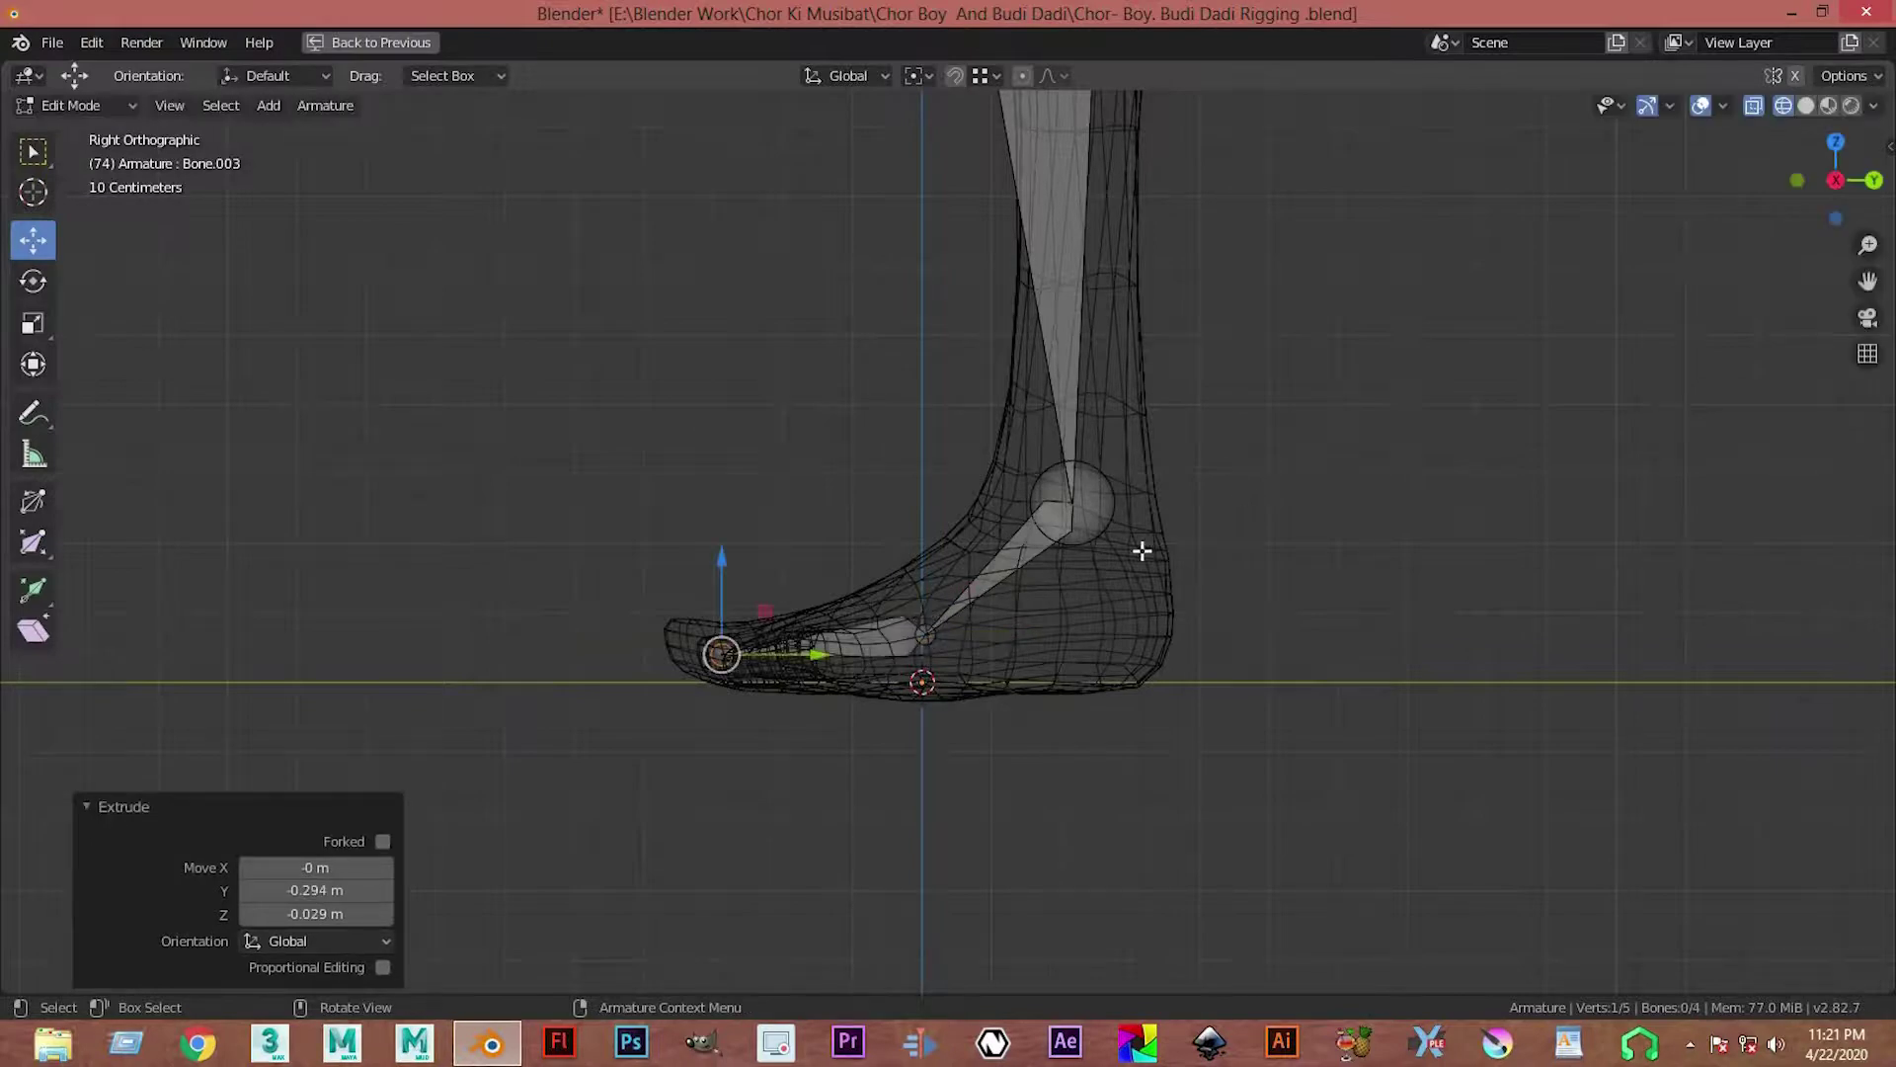
pyautogui.press('Tab')
pyautogui.scroll(-2, 960, 316)
pyautogui.scroll(-2, 960, 316)
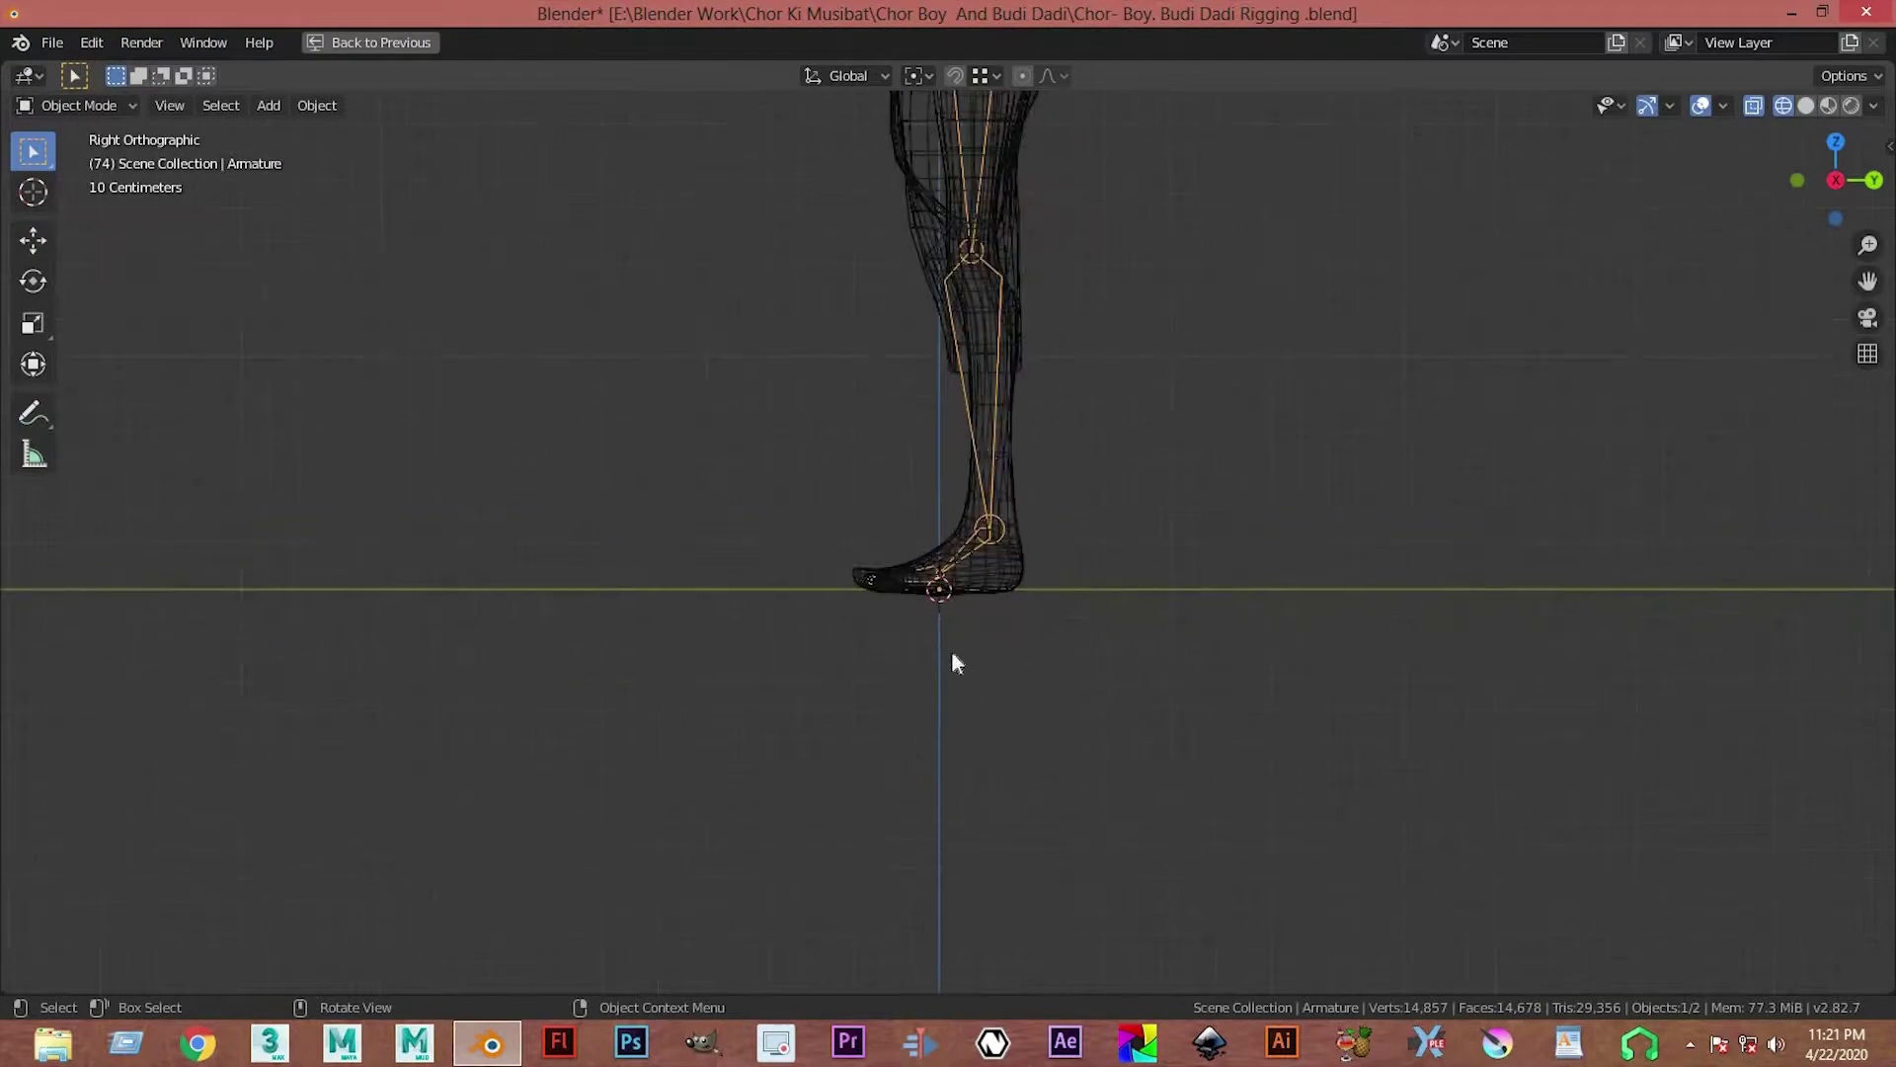
# Step: Restore the multi-panel layout and show the leg armature's Bone properties
pyautogui.hotkey('ctrl', 'space')
pyautogui.hotkey('ctrl', 'space')
pyautogui.hotkey('ctrl', 'space')
pyautogui.scroll(2, 1207, 563)
pyautogui.scroll(2, 1205, 607)
pyautogui.keyDown('shift'); pyautogui.moveTo(1351, 530); pyautogui.dragTo(1371, 461, button='middle'); pyautogui.keyUp('shift')
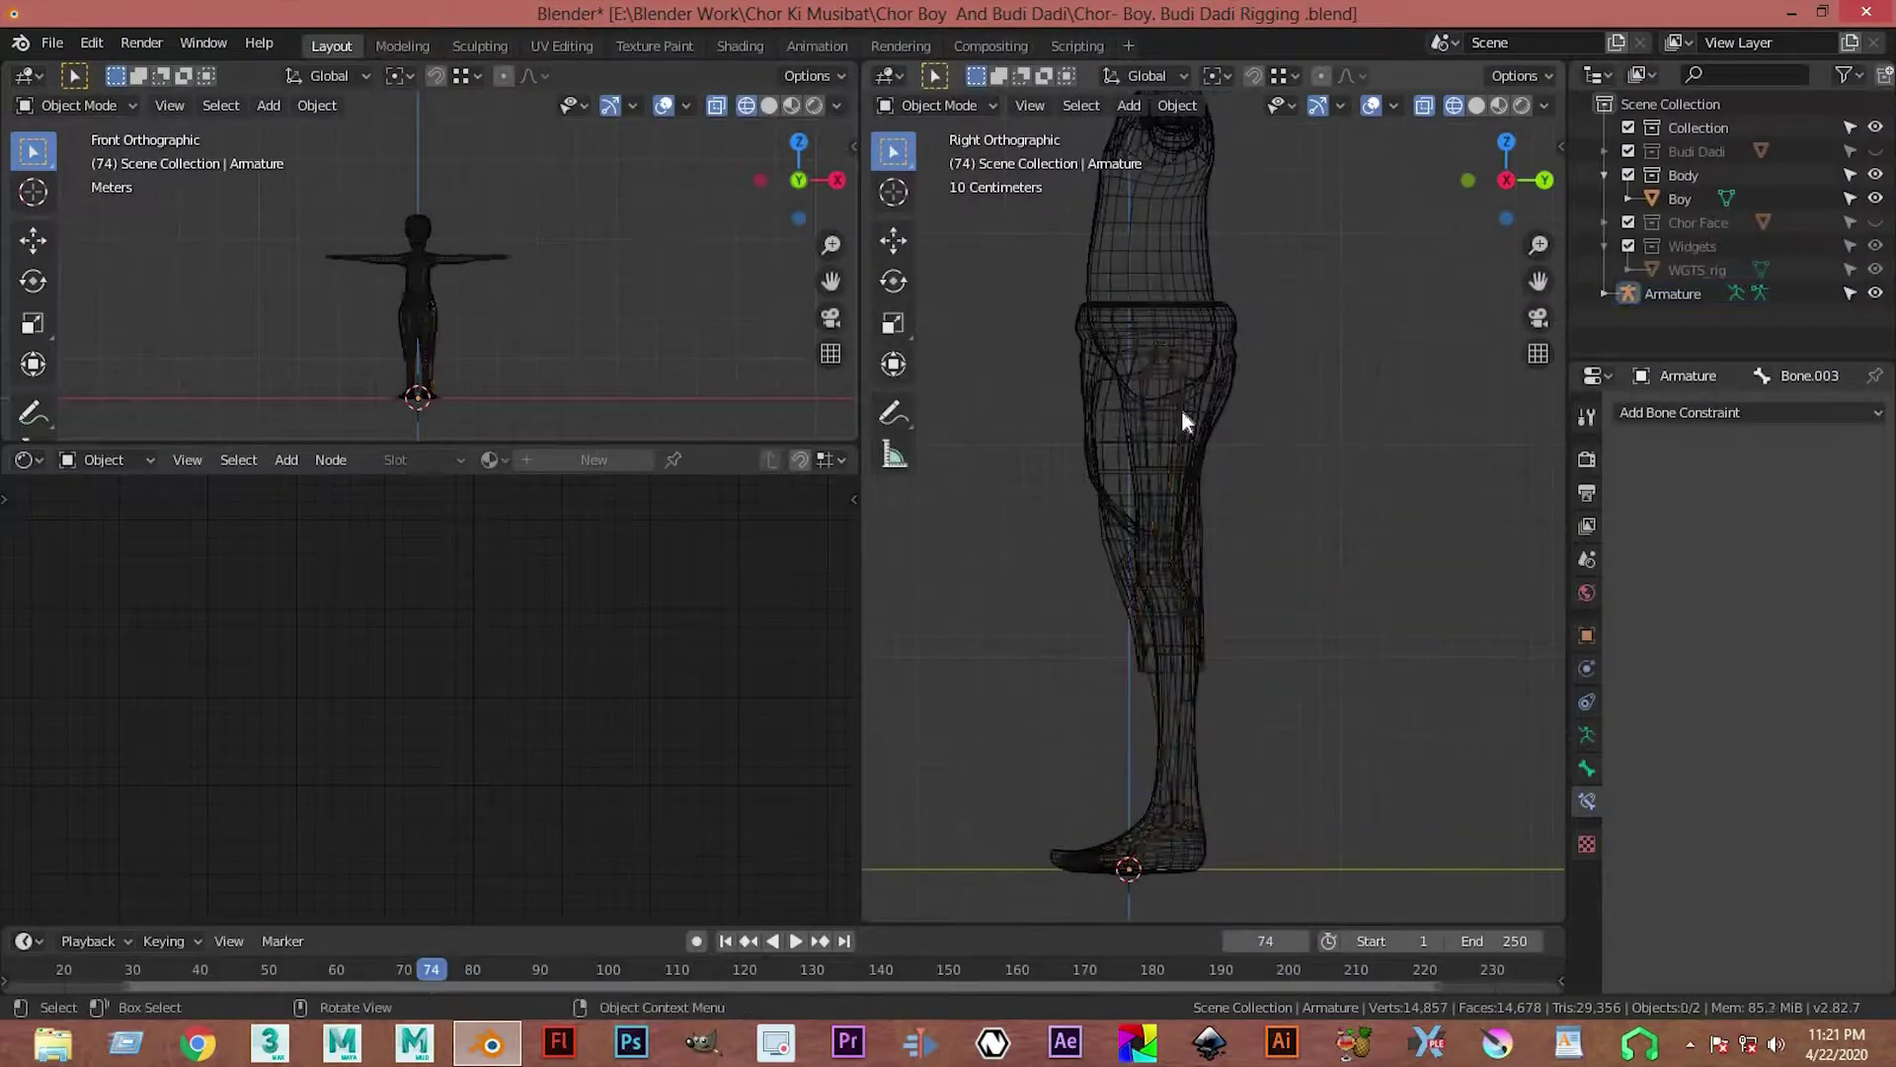
pyautogui.click(1177, 413)
pyautogui.hotkey('ctrl', 'z')
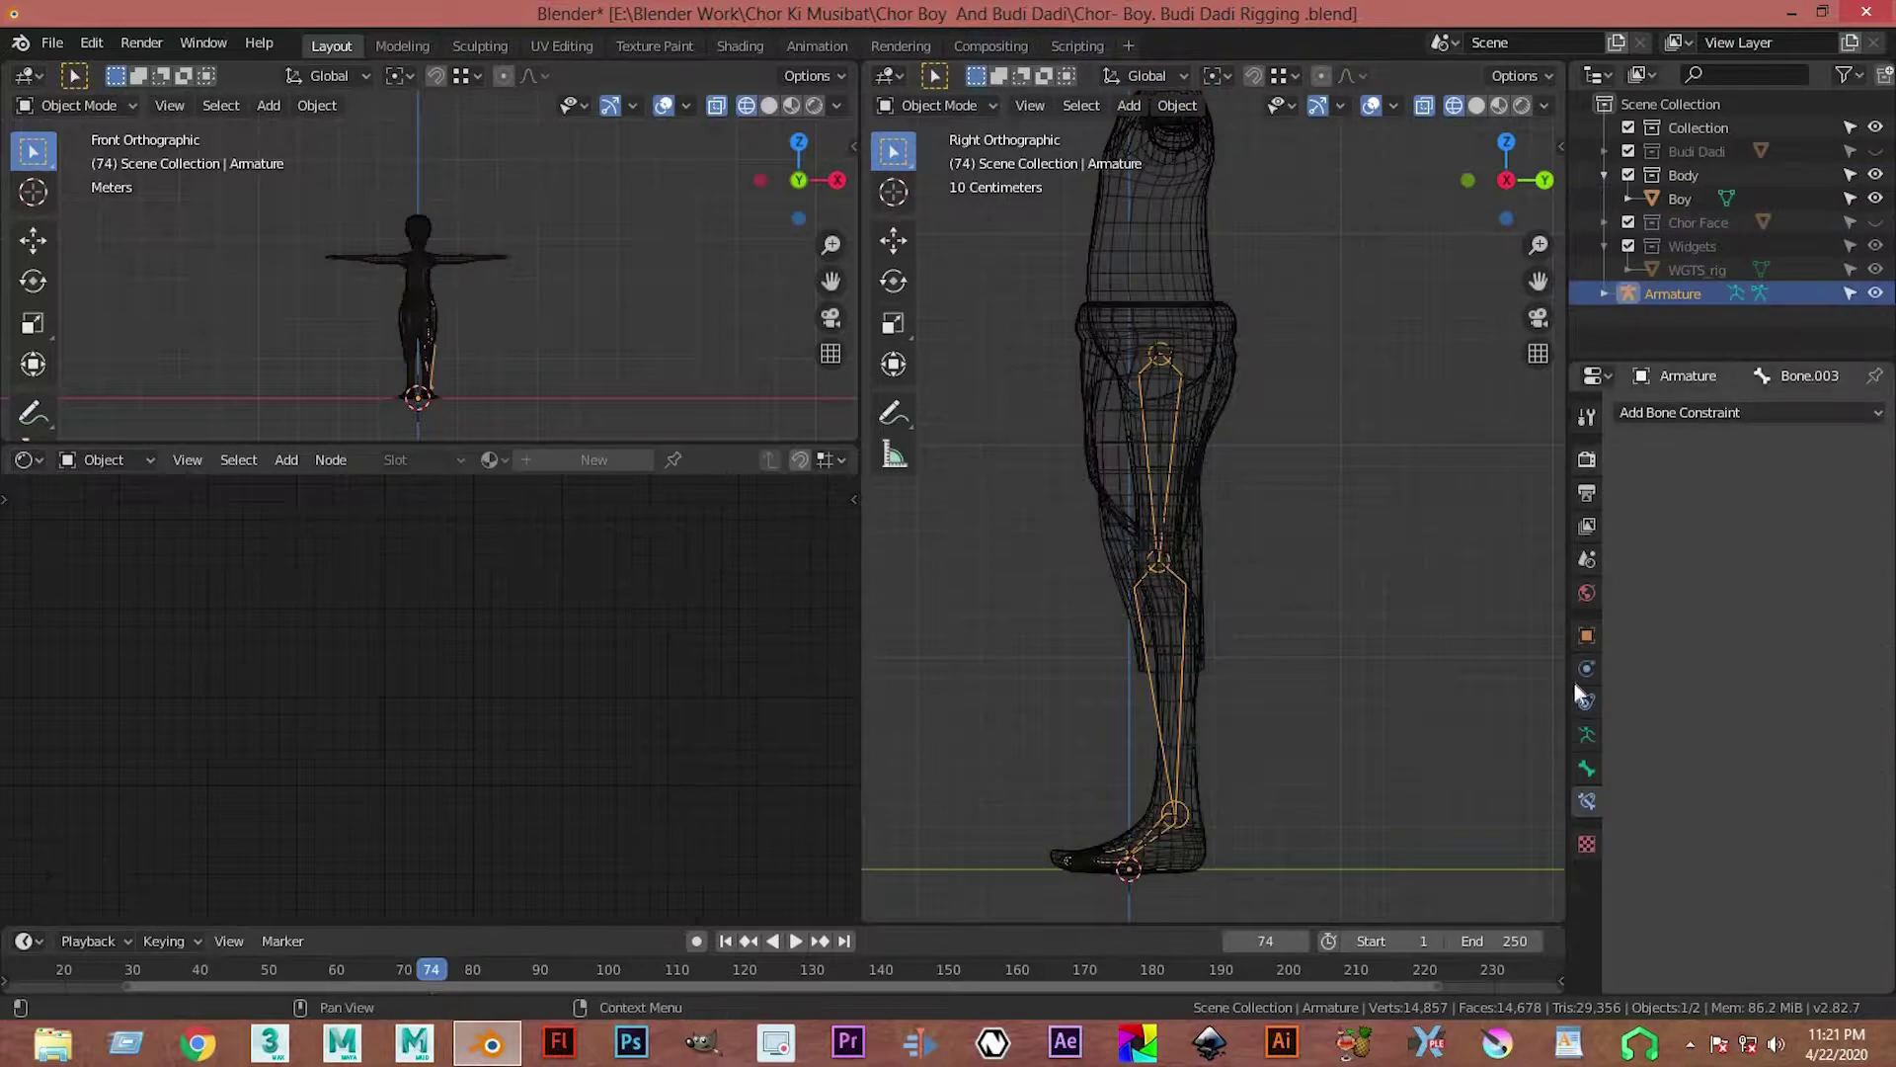
pyautogui.click(1587, 769)
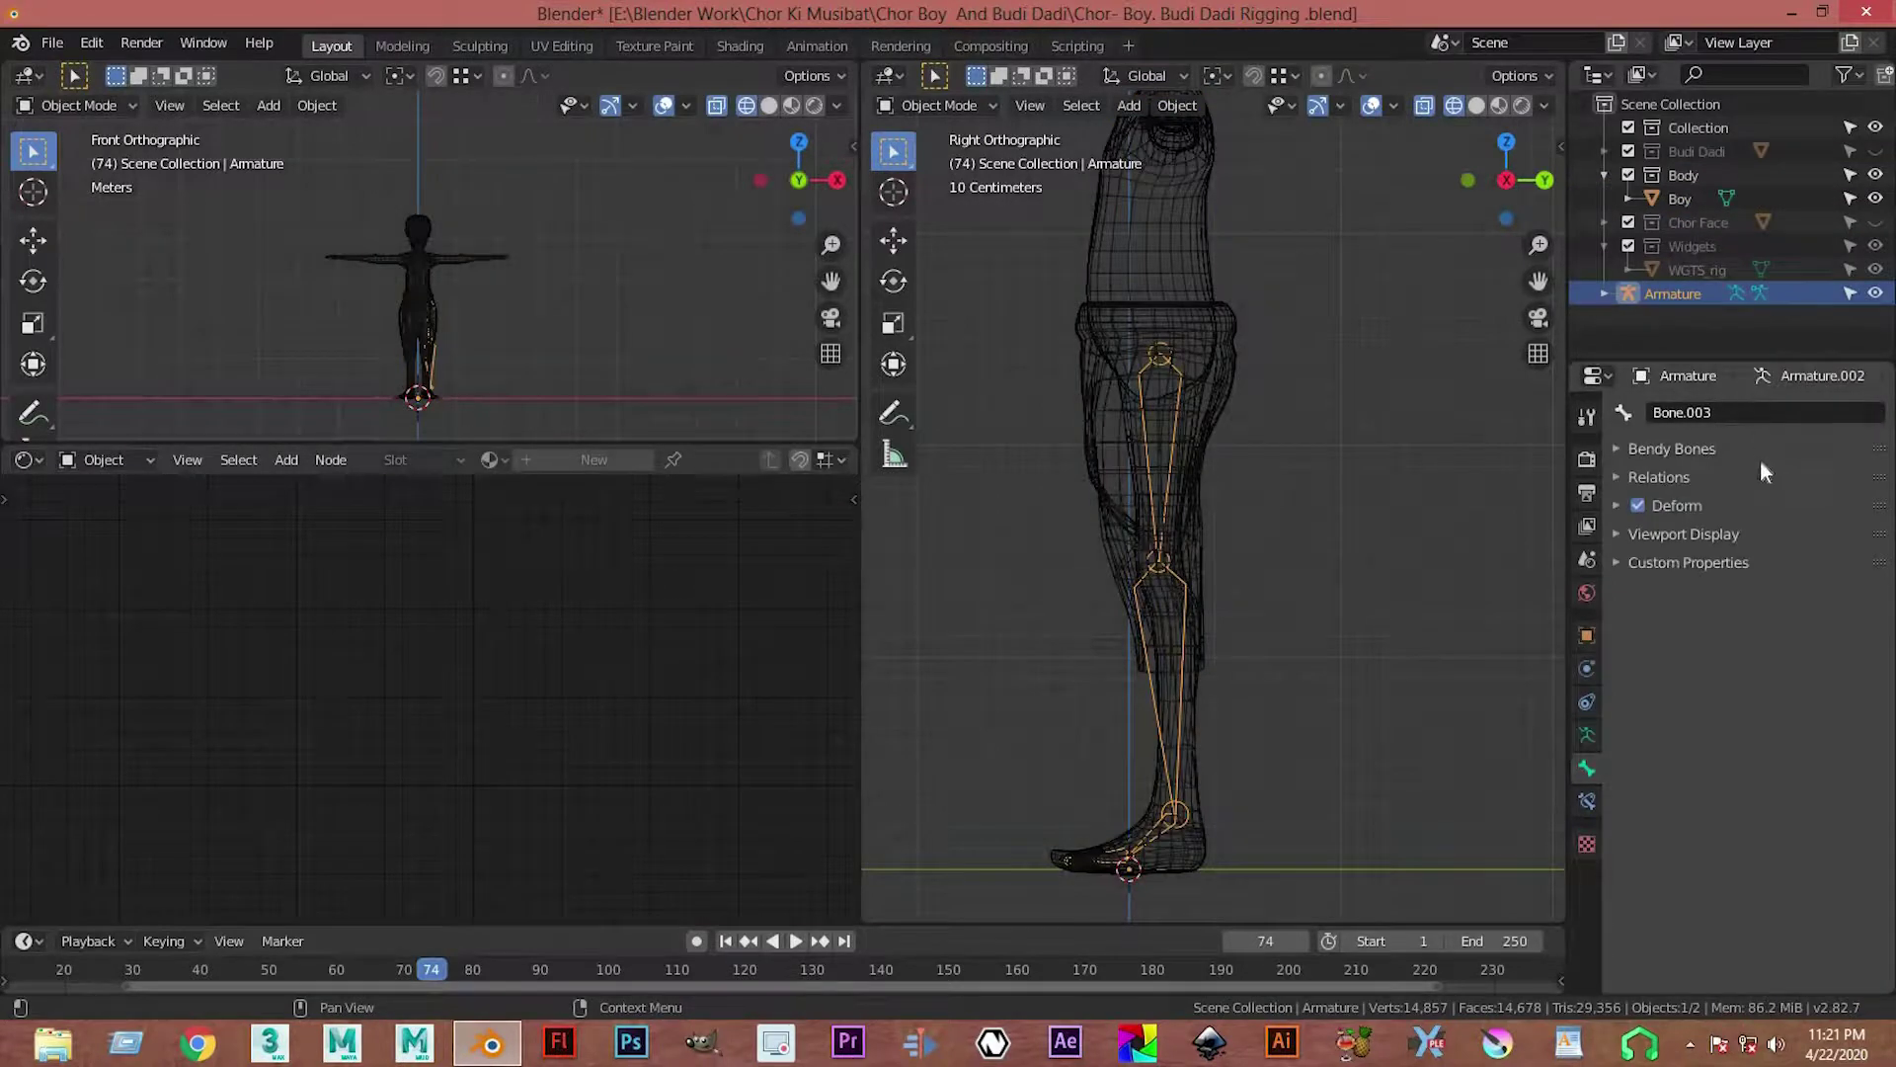
pyautogui.click(1758, 412)
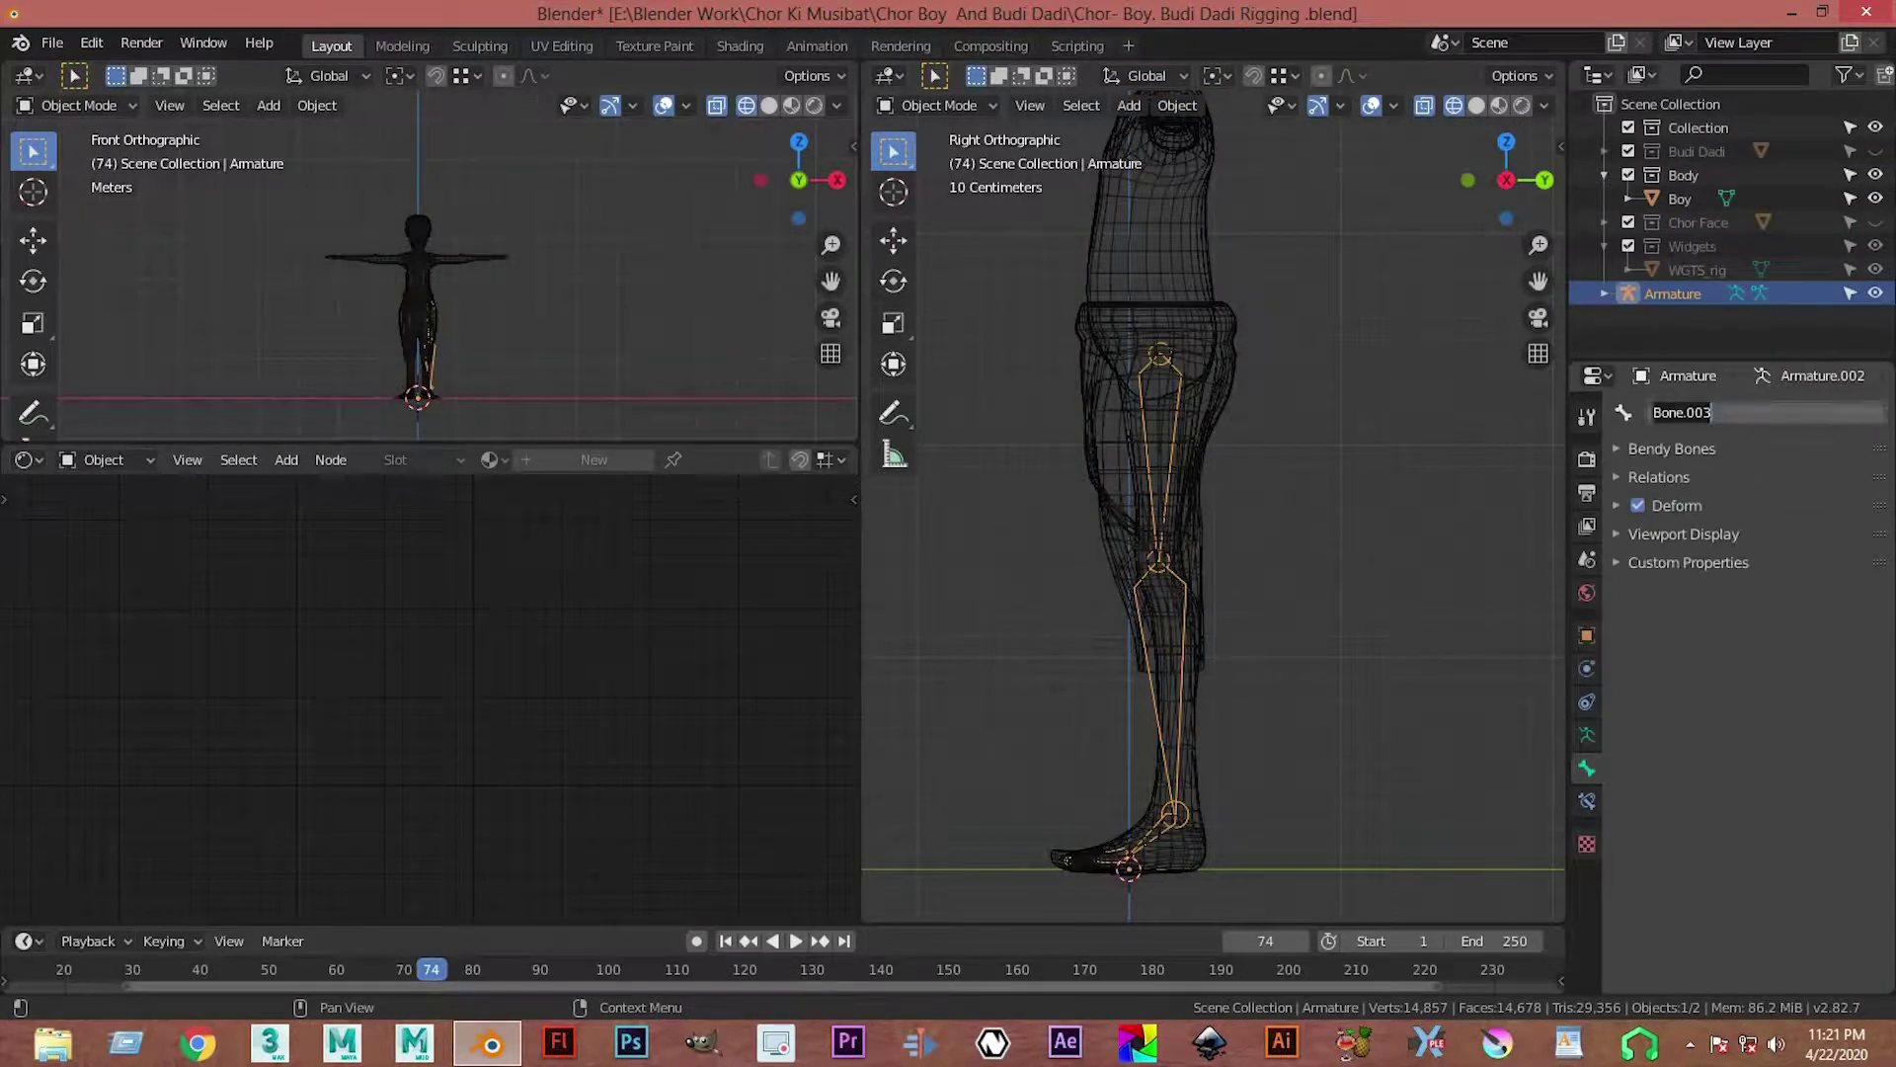
pyautogui.press('Return')
# Step: Enter Edit Mode on the armature and start renaming the thigh bone
pyautogui.click(1154, 329)
pyautogui.press('Tab')
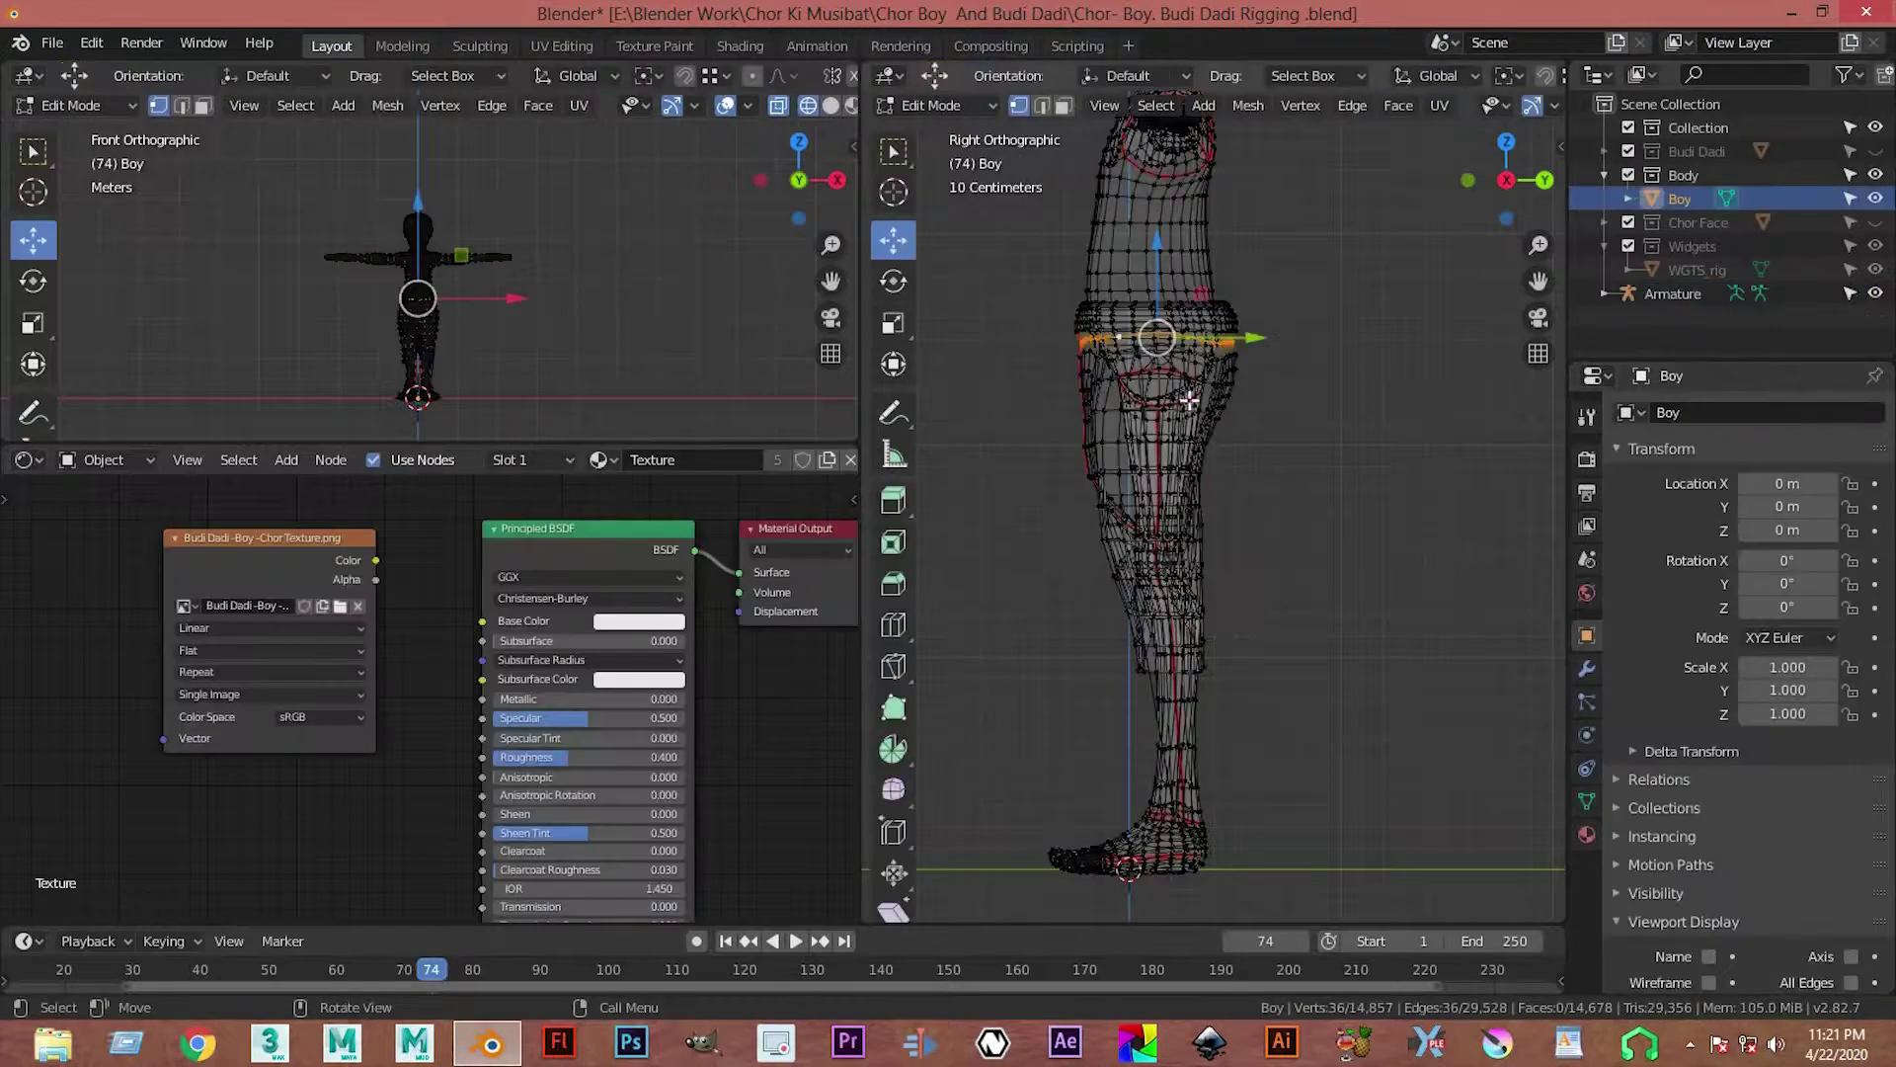
pyautogui.press('Tab')
pyautogui.click(1175, 419)
pyautogui.press('Tab')
pyautogui.click(1161, 445)
pyautogui.doubleClick(1738, 412)
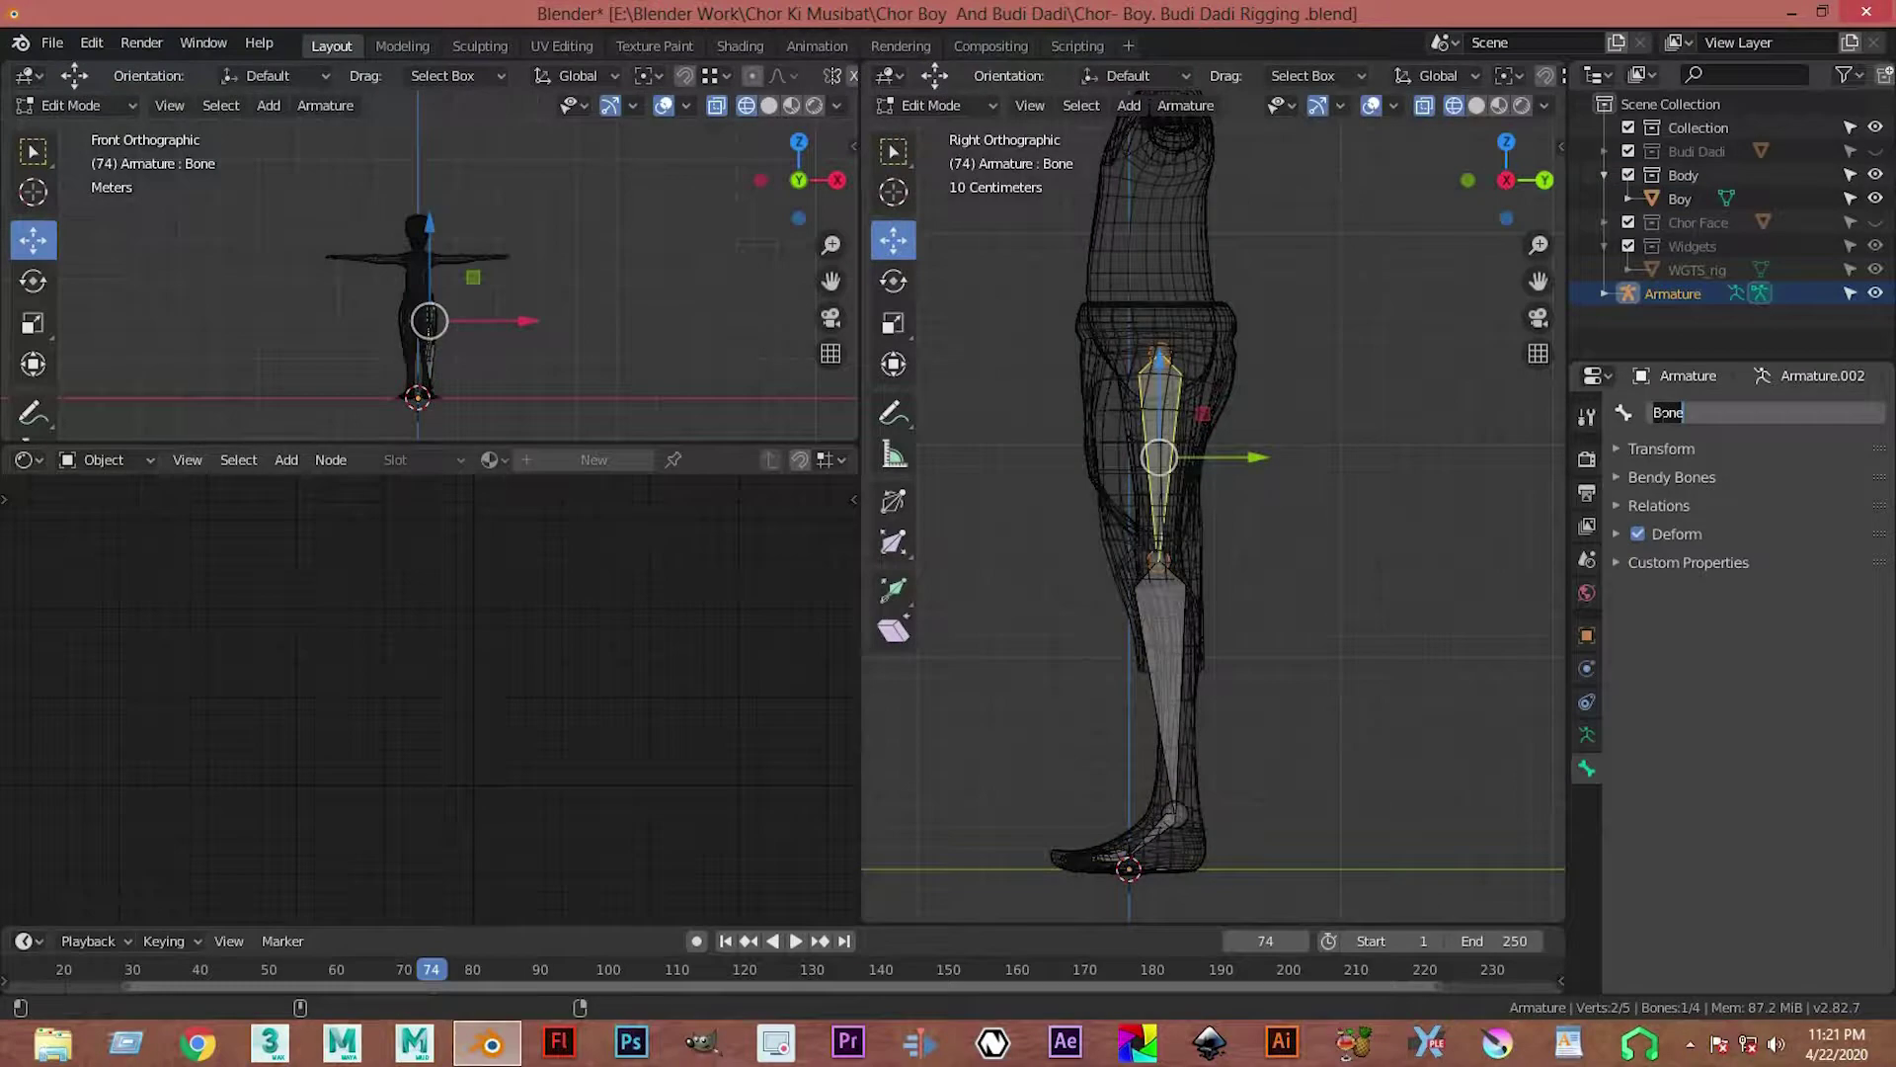
# Step: Name the thigh bone 'Left Leg Uper' and the shin bone 'Left Leg Lower'
pyautogui.write('Le')
pyautogui.write('Uper')
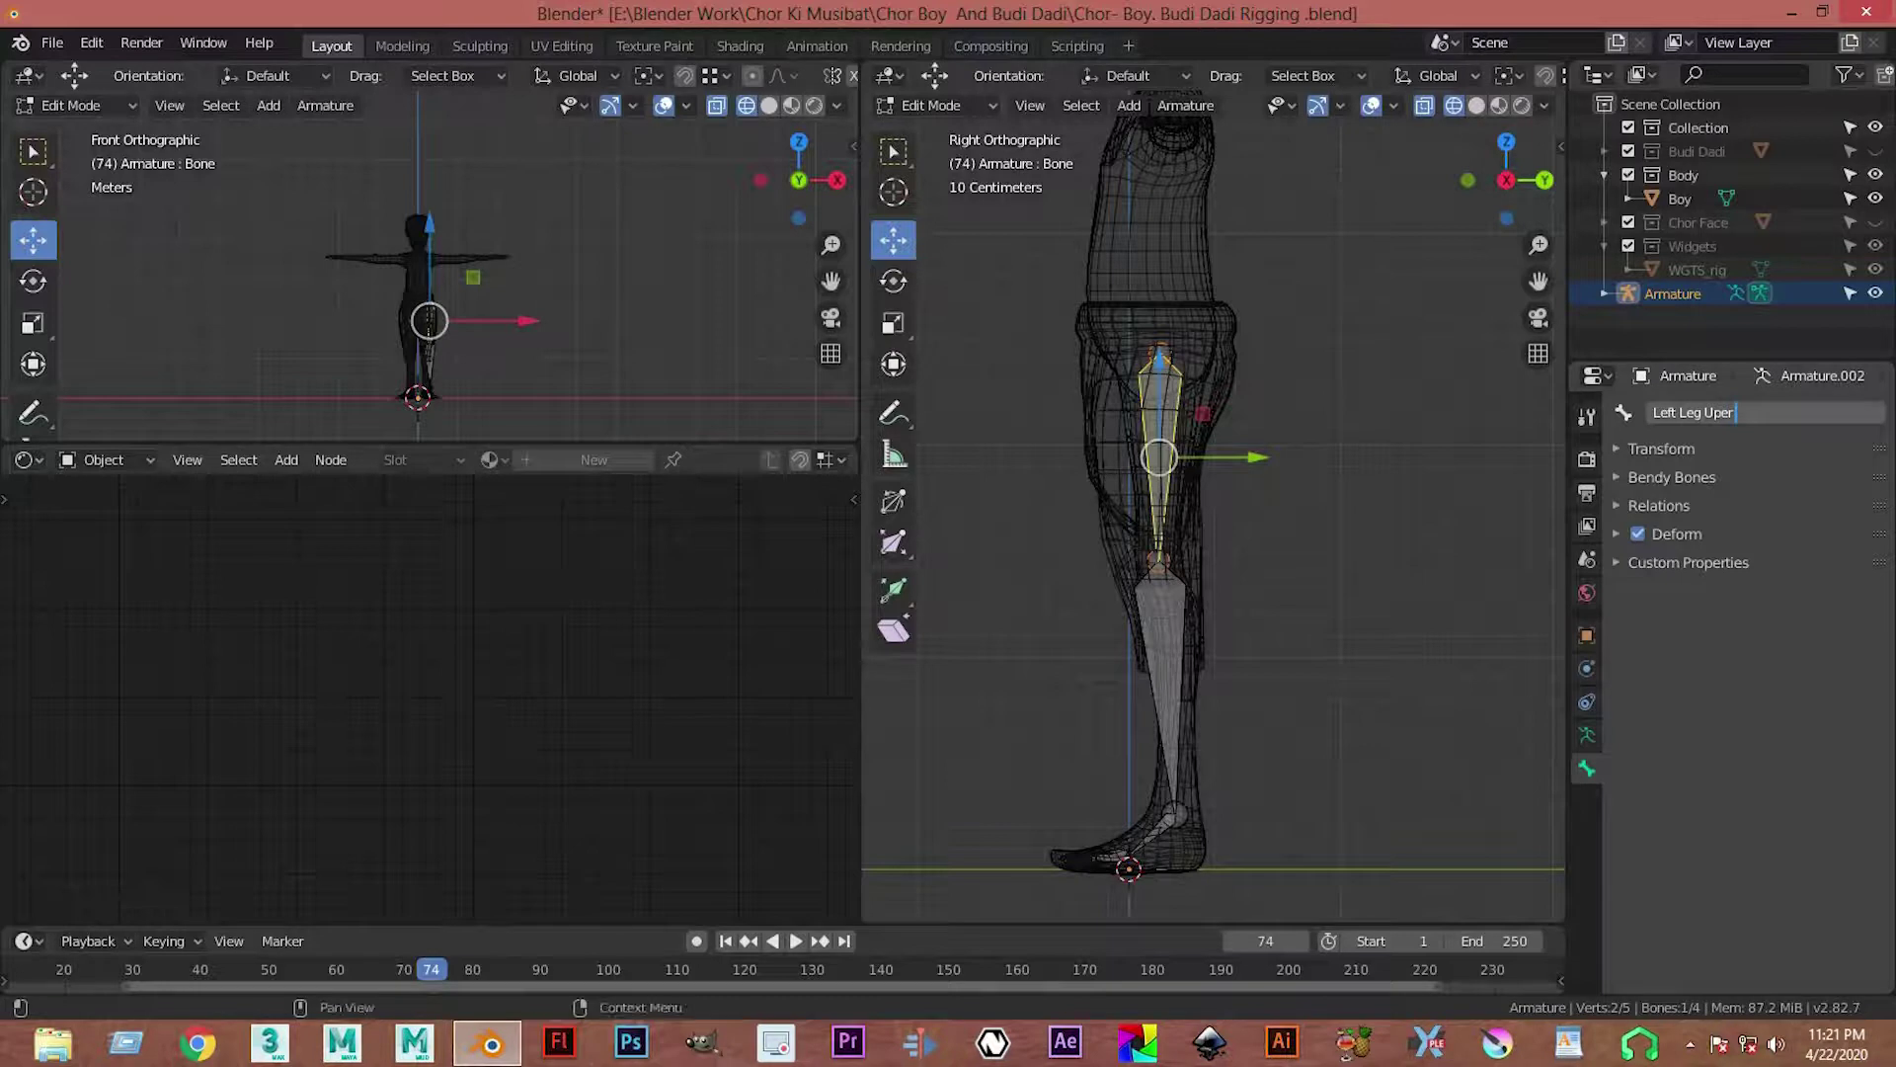
pyautogui.press('Return')
pyautogui.click(1180, 672)
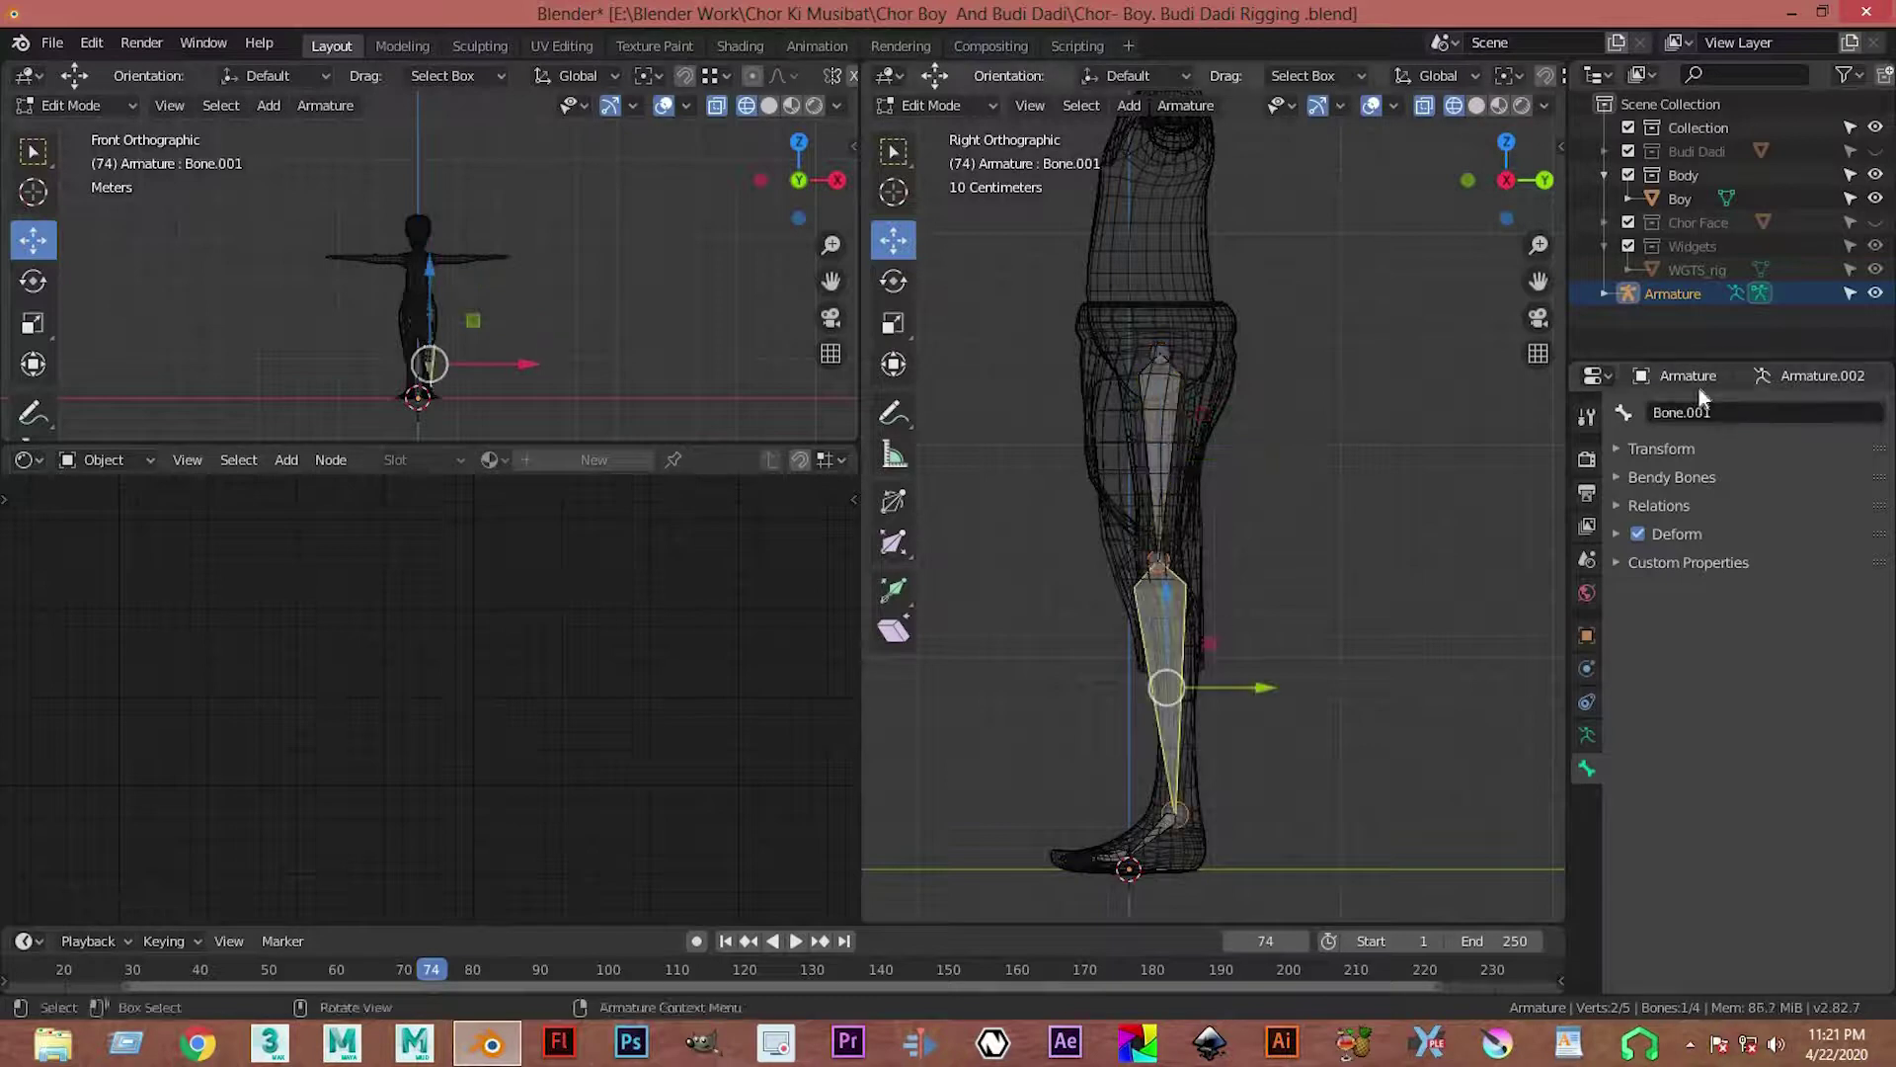
pyautogui.click(1699, 412)
pyautogui.write('Left Leg Lower')
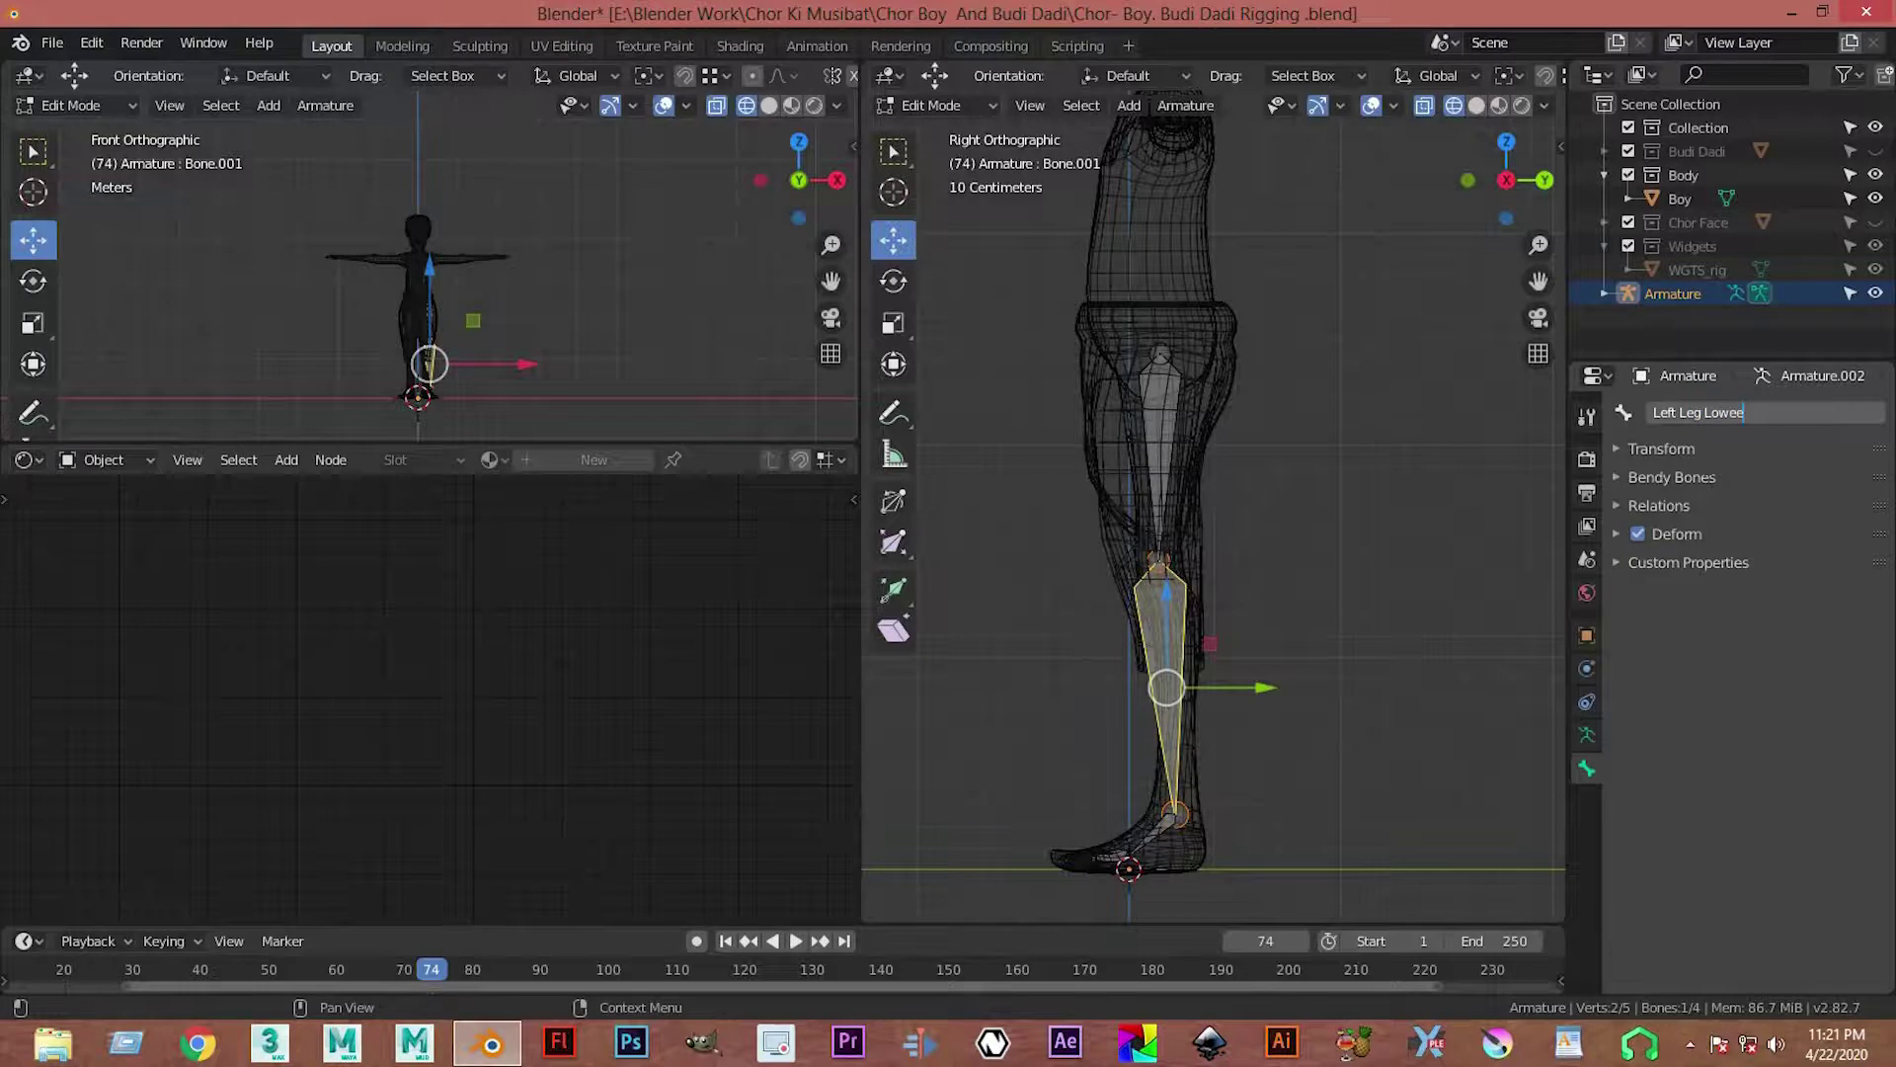
pyautogui.press('Return')
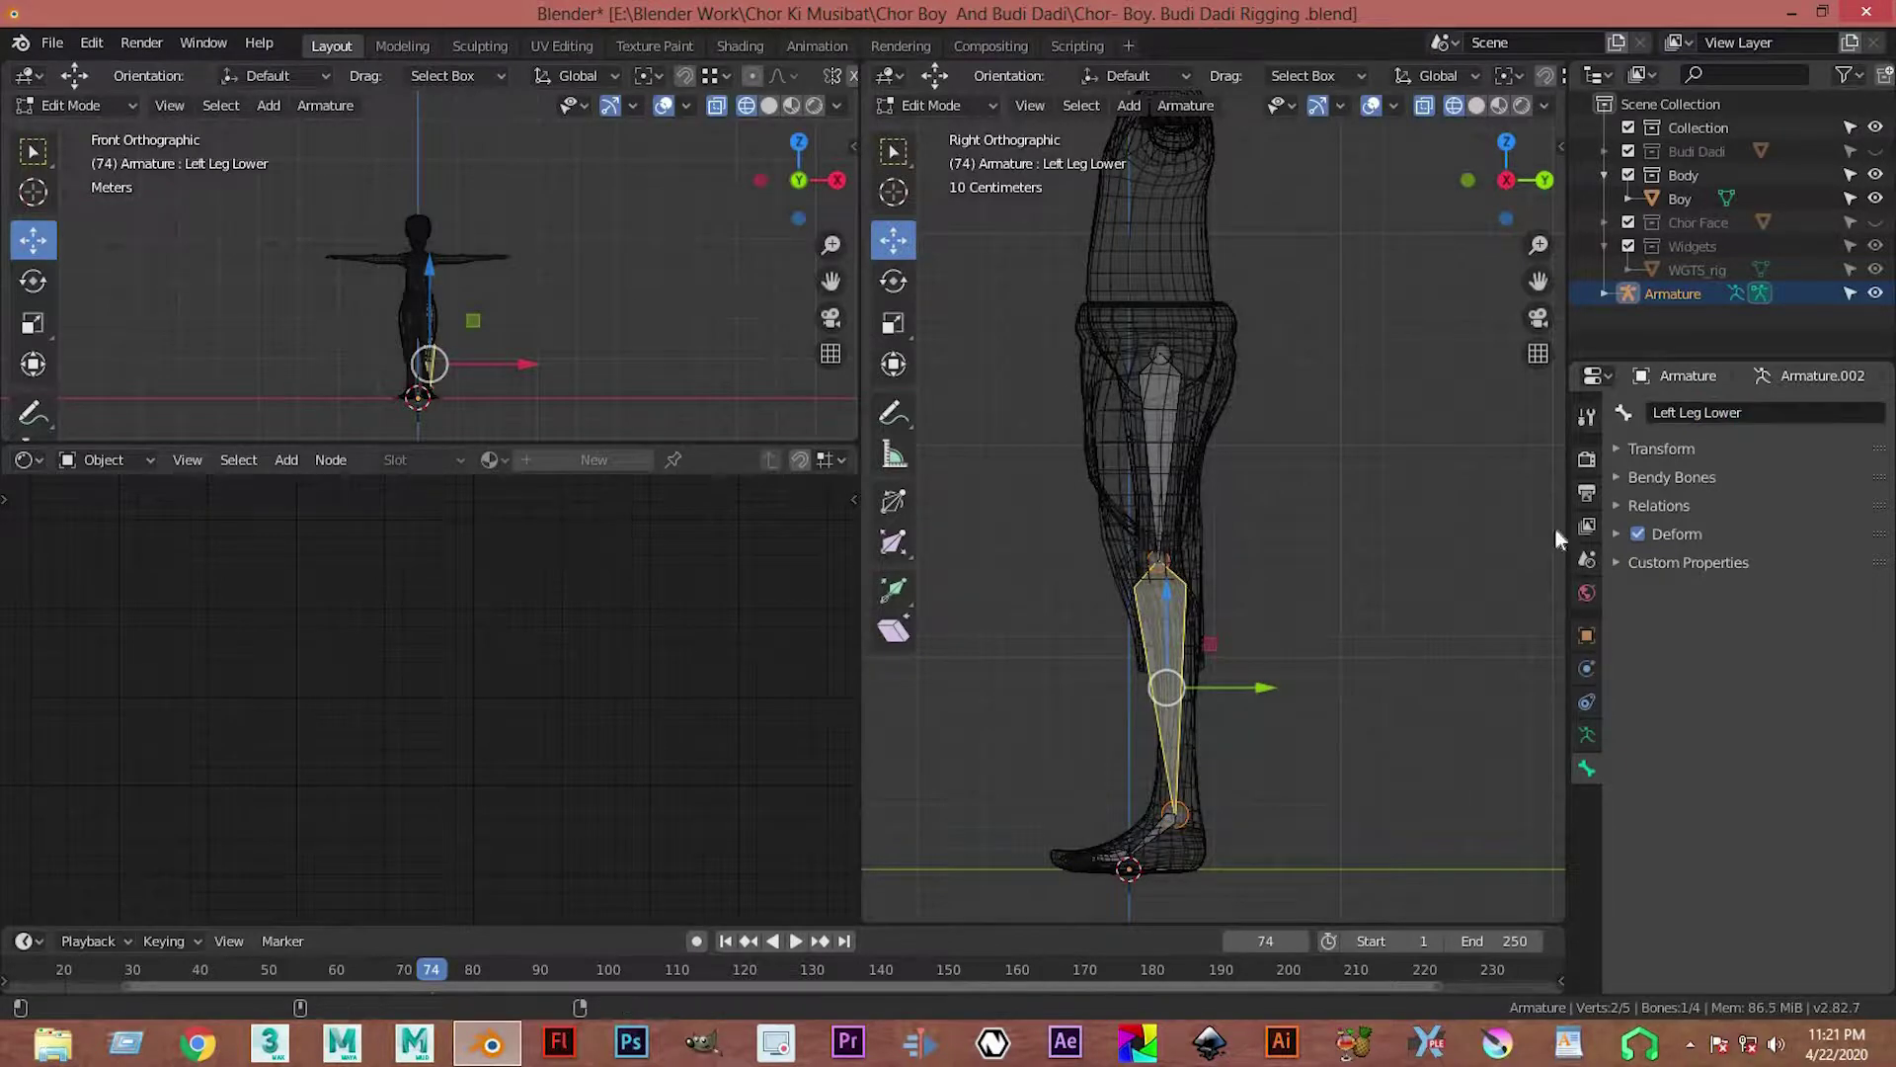
# Step: Rename the foot bone to 'Left Foot'
pyautogui.keyDown('shift'); pyautogui.scroll(-5, 1223, 396); pyautogui.keyUp('shift')
pyautogui.scroll(3, 1223, 396)
pyautogui.scroll(2, 1460, 580)
pyautogui.scroll(2, 1306, 663)
pyautogui.click(1284, 637)
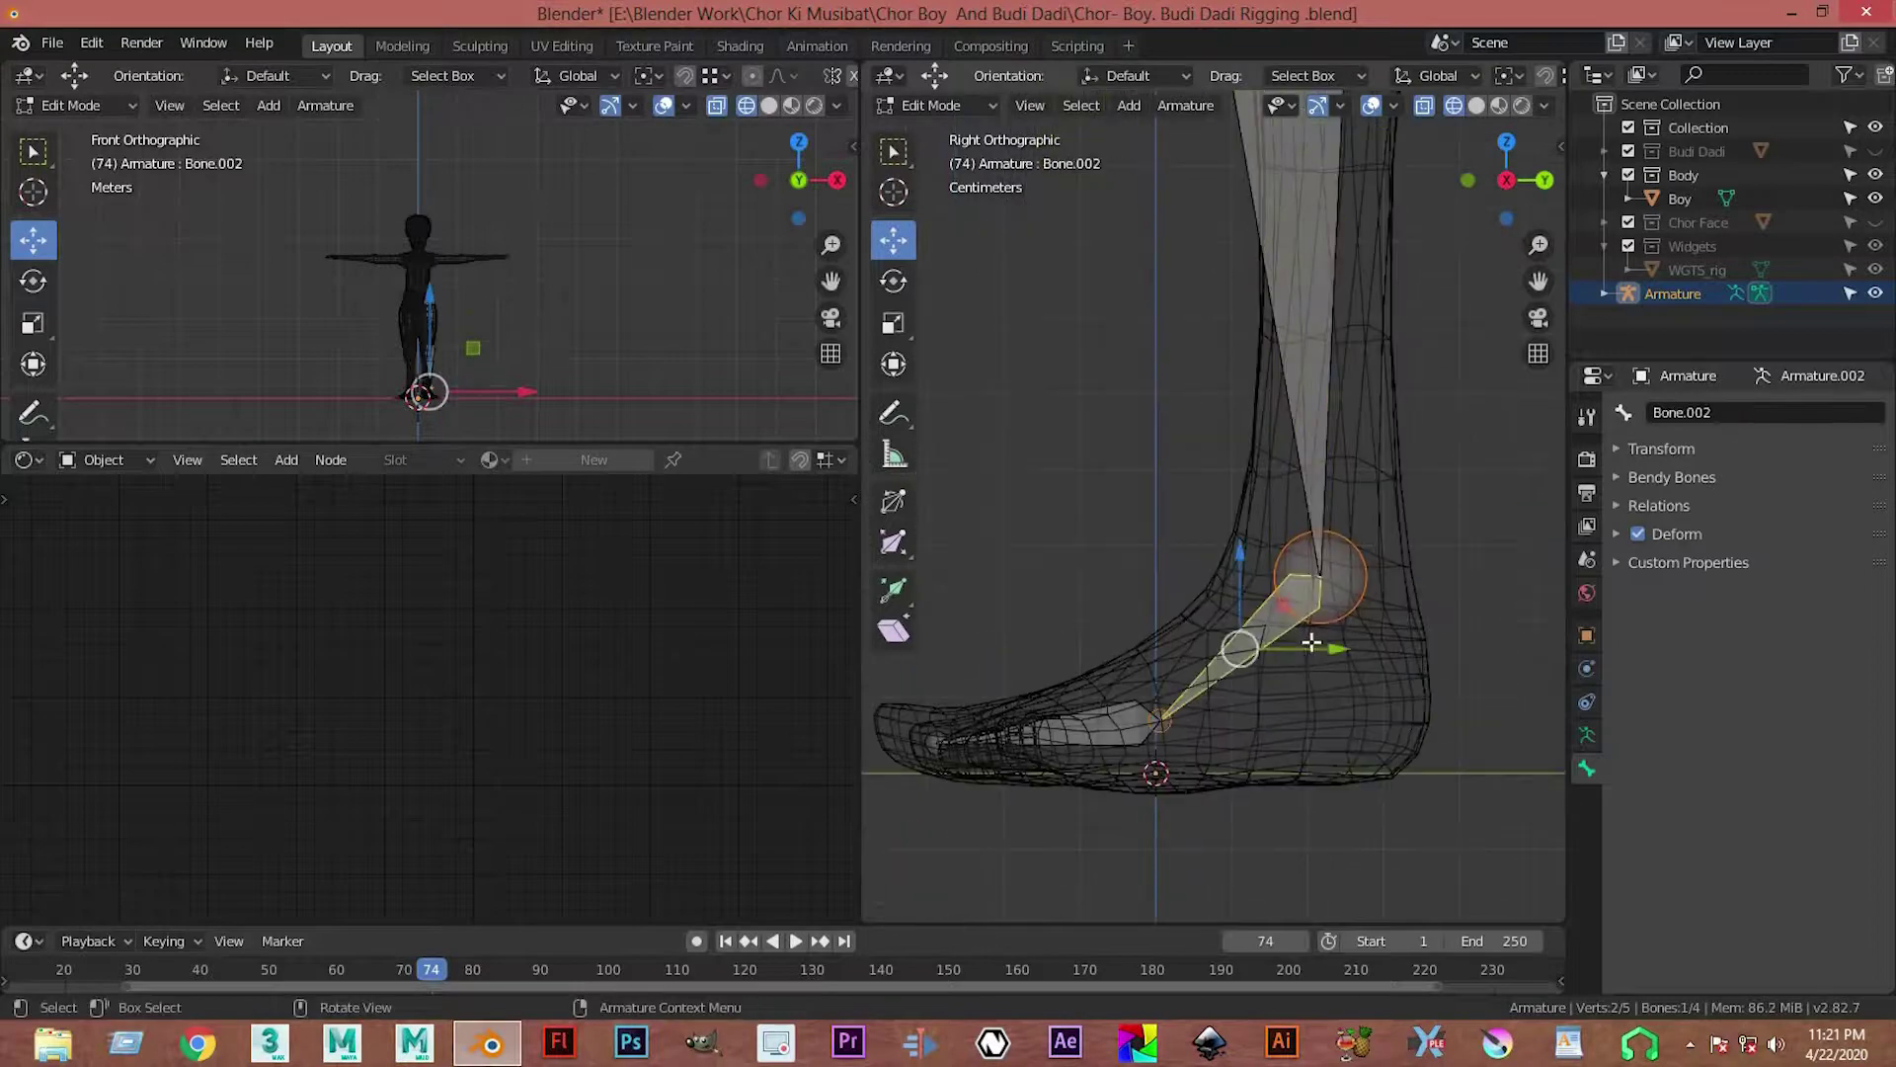
pyautogui.click(1768, 412)
pyautogui.write('Left Foot')
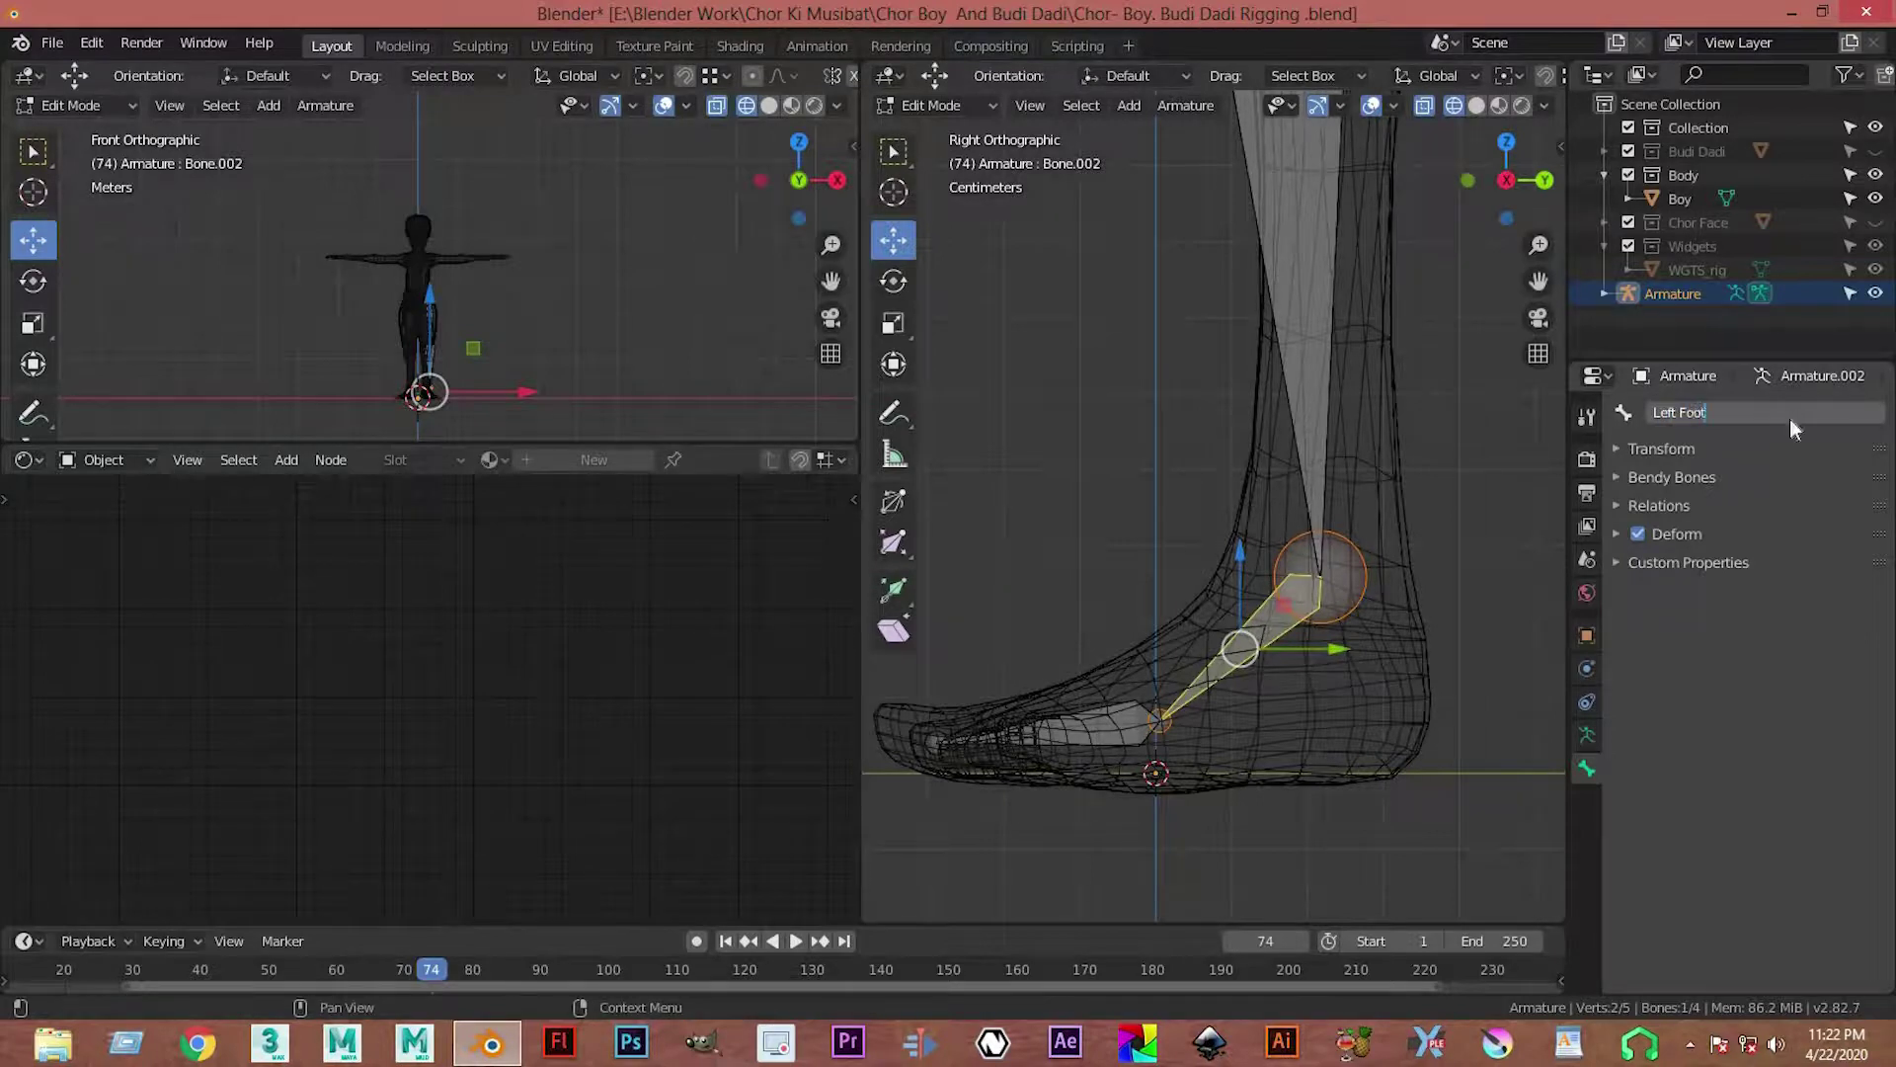
pyautogui.press('Return')
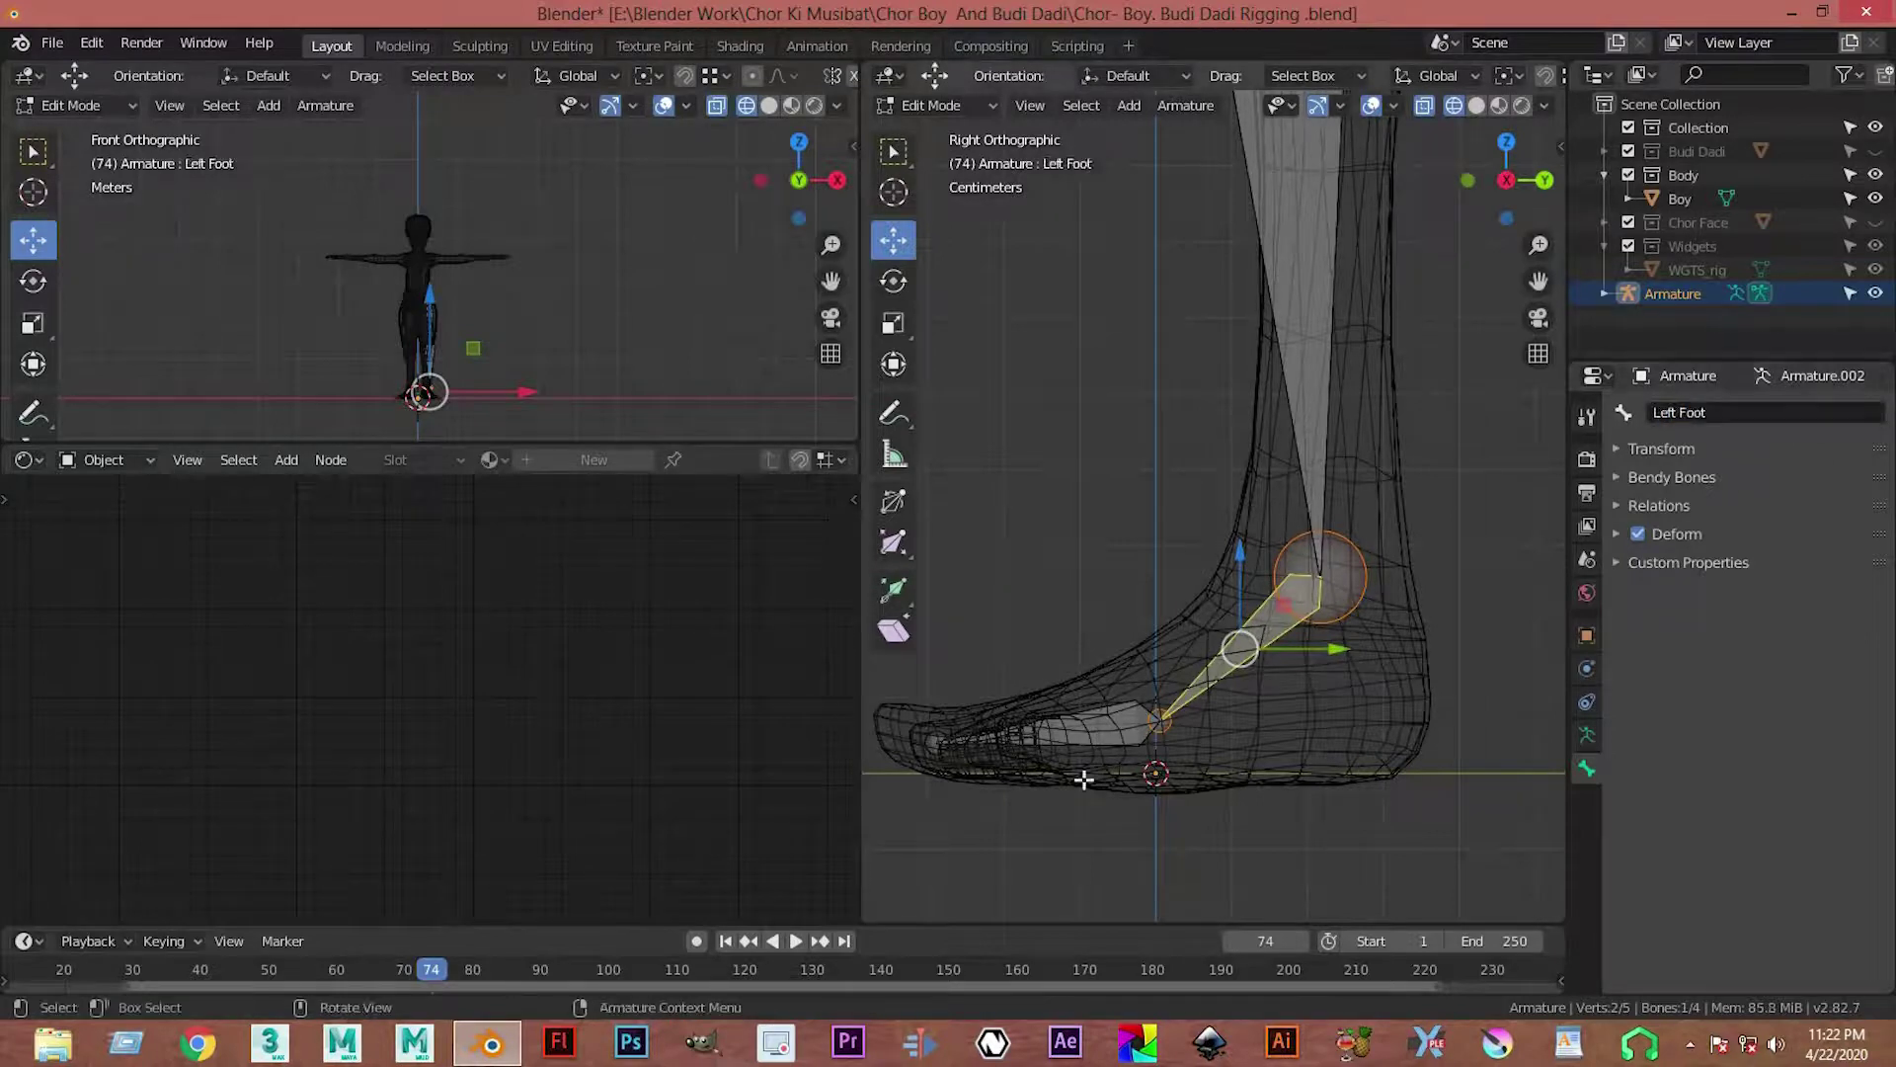
# Step: Rename the toe bone to 'Toe'
pyautogui.press(']')
pyautogui.click(1762, 412)
pyautogui.write('Toe')
pyautogui.press('Return')
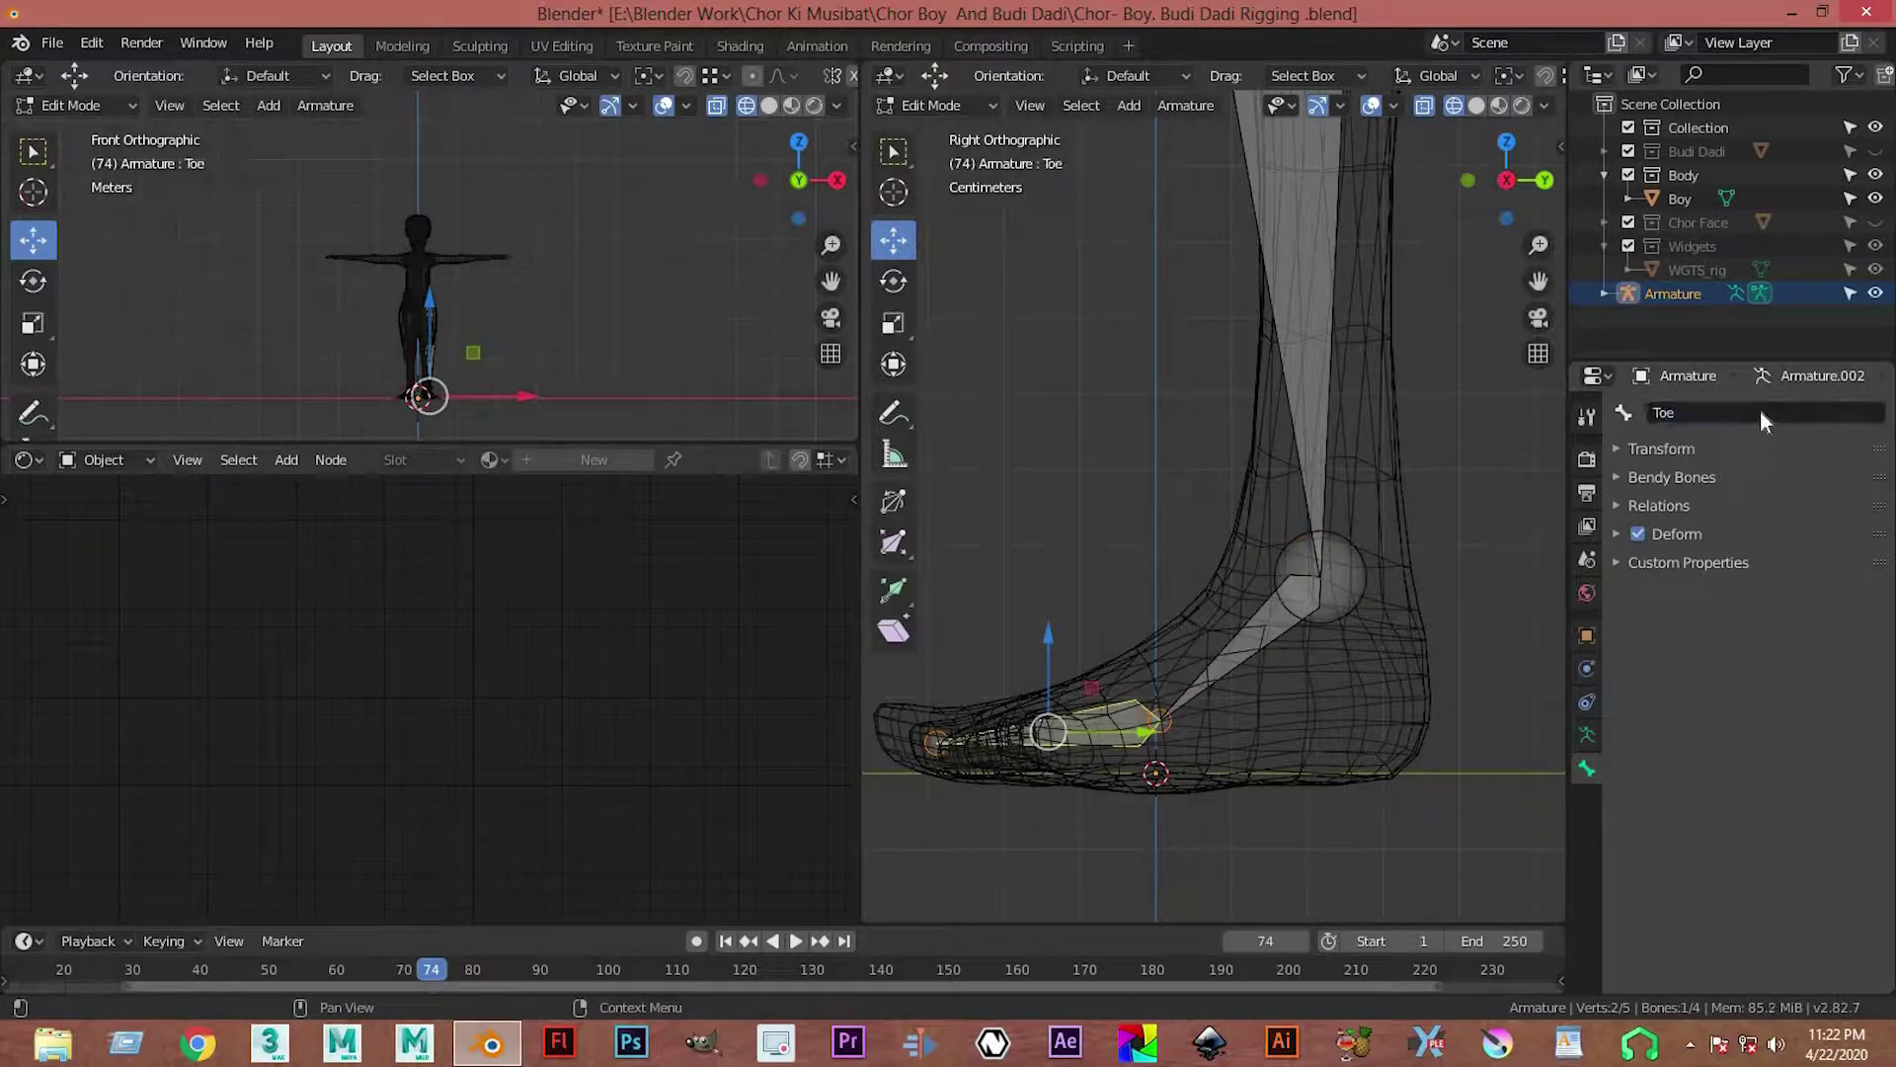
pyautogui.moveTo(1283, 402)
pyautogui.mouseDown(button='middle')
pyautogui.moveTo(1369, 425)
pyautogui.moveTo(1384, 547)
pyautogui.mouseUp(button='middle')
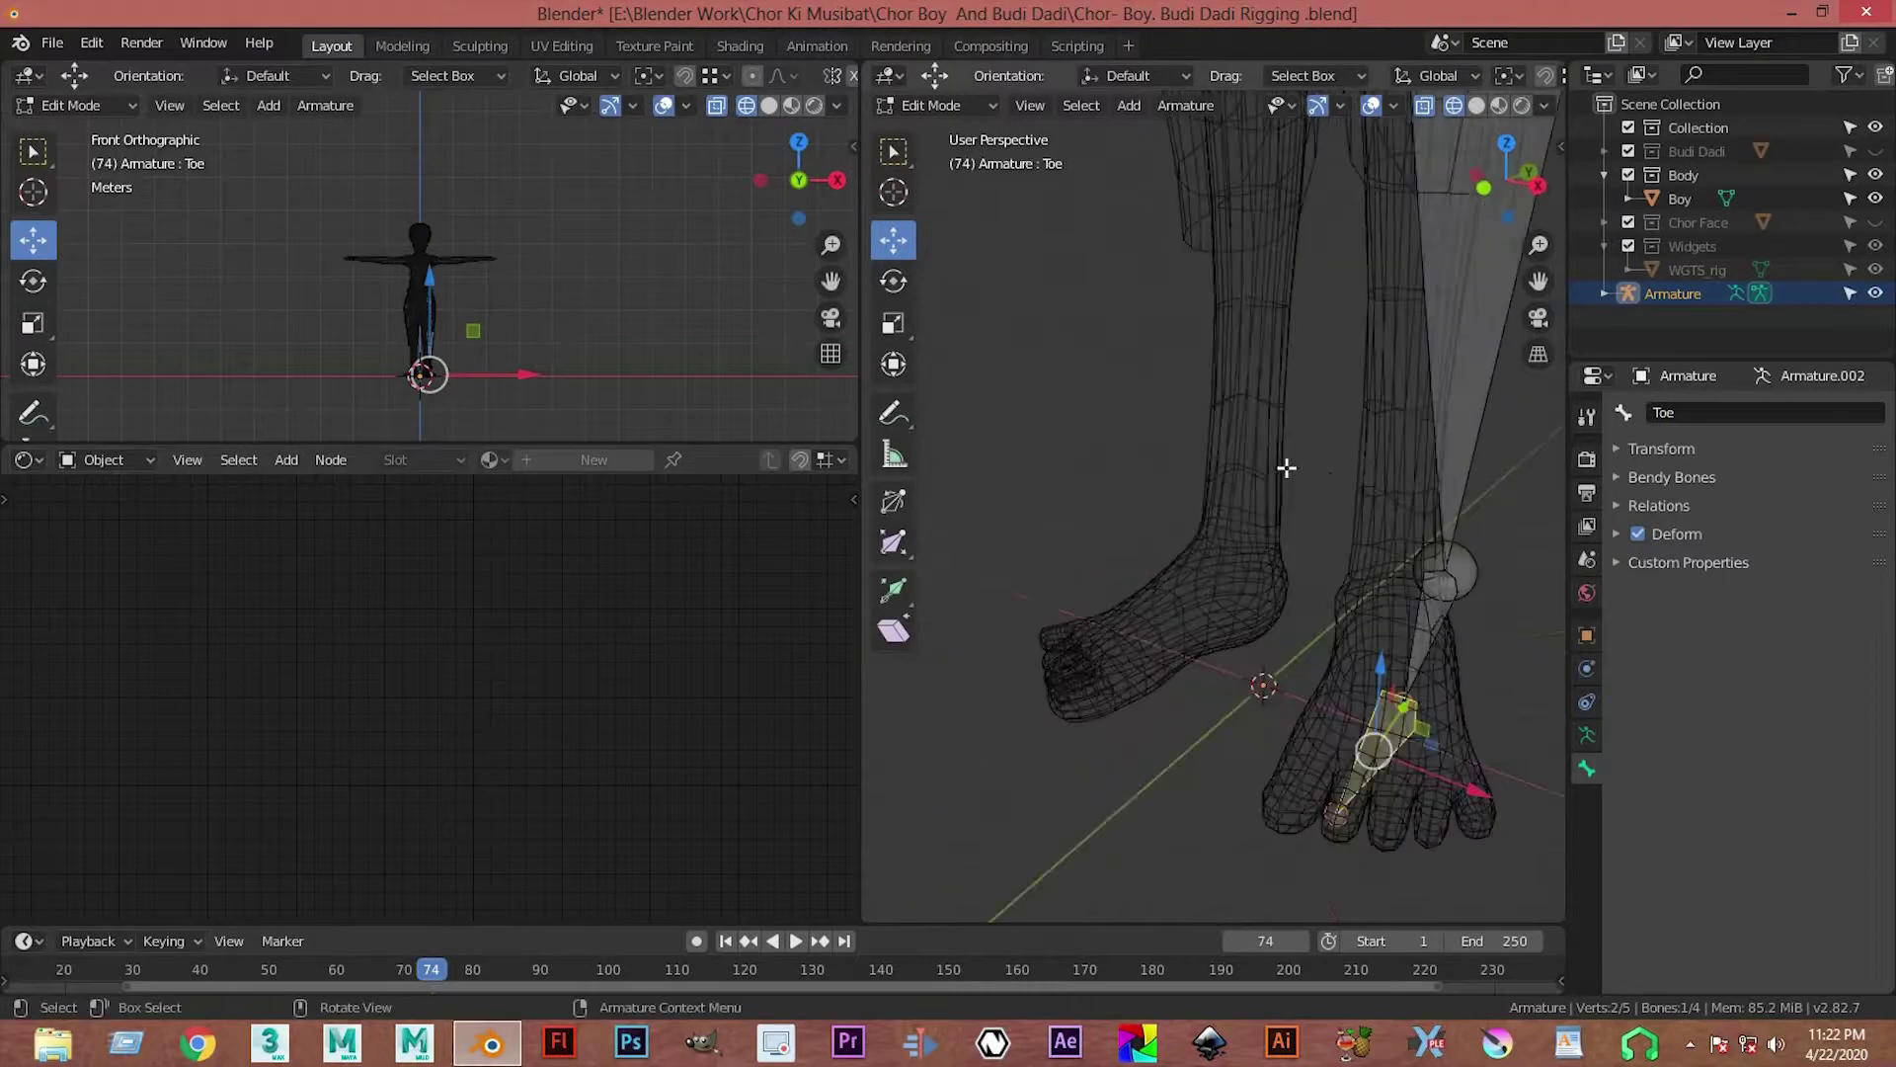
# Step: In front view, shift the thigh and shin bones -0.0893 m along X into the left leg
pyautogui.click(1385, 547)
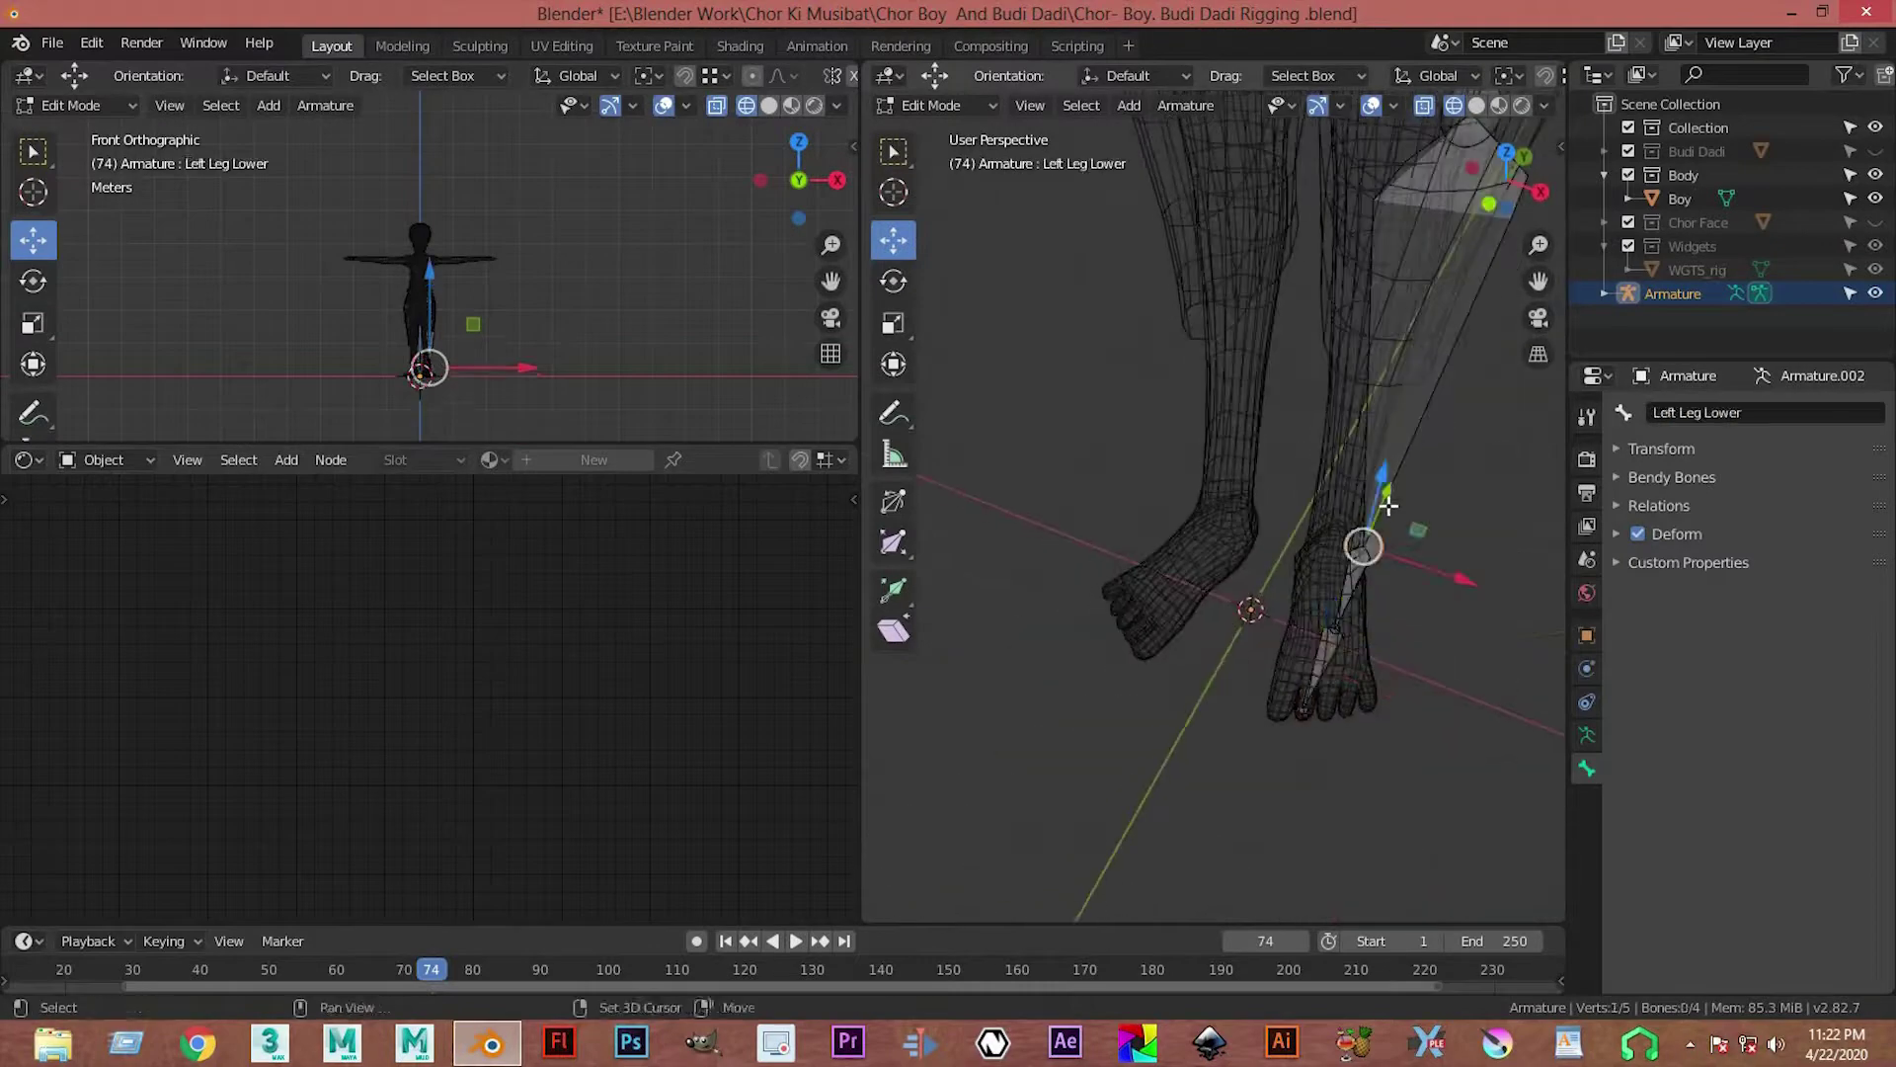
pyautogui.press('KP_1')
pyautogui.moveTo(1366, 625)
pyautogui.keyDown('shift'); pyautogui.mouseDown(button='middle')
pyautogui.moveTo(1398, 707)
pyautogui.moveTo(1410, 857)
pyautogui.mouseUp(button='middle'); pyautogui.keyUp('shift')
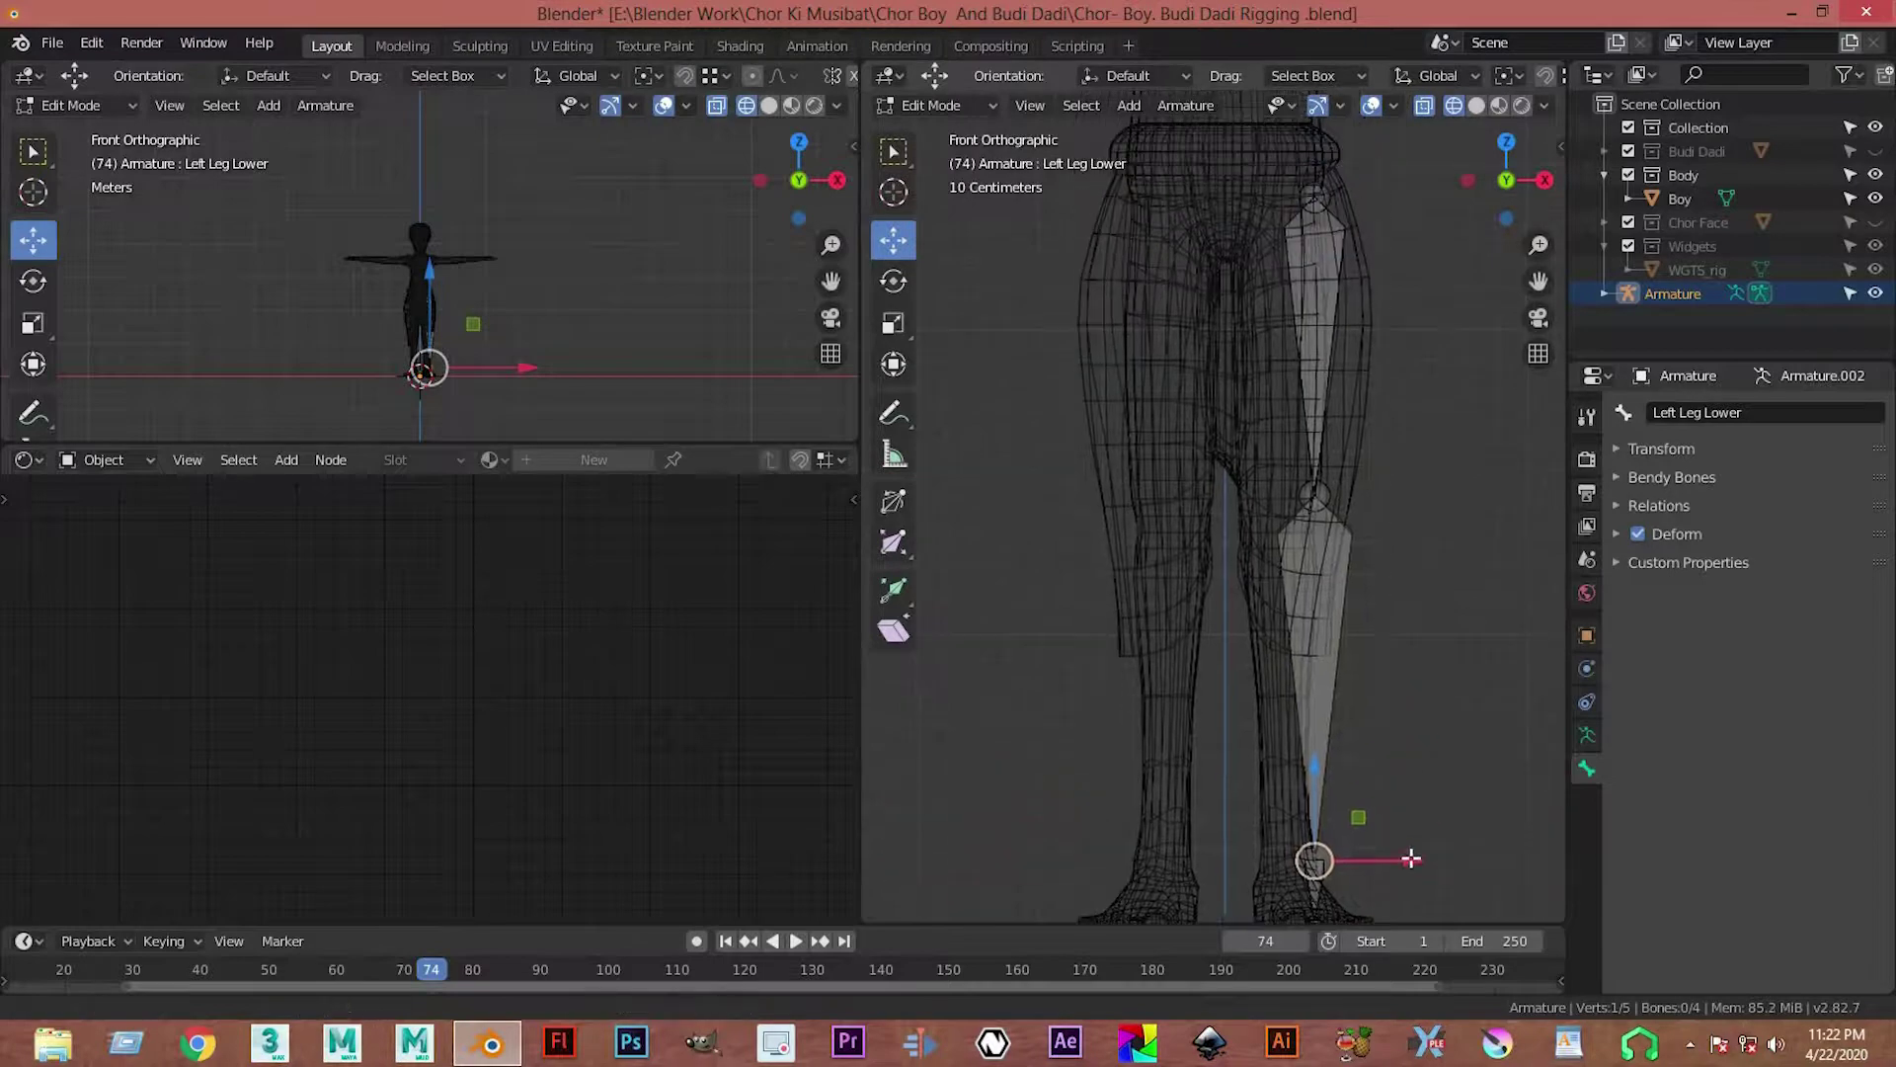
pyautogui.keyDown('shift'); pyautogui.click(1321, 480); pyautogui.keyUp('shift')
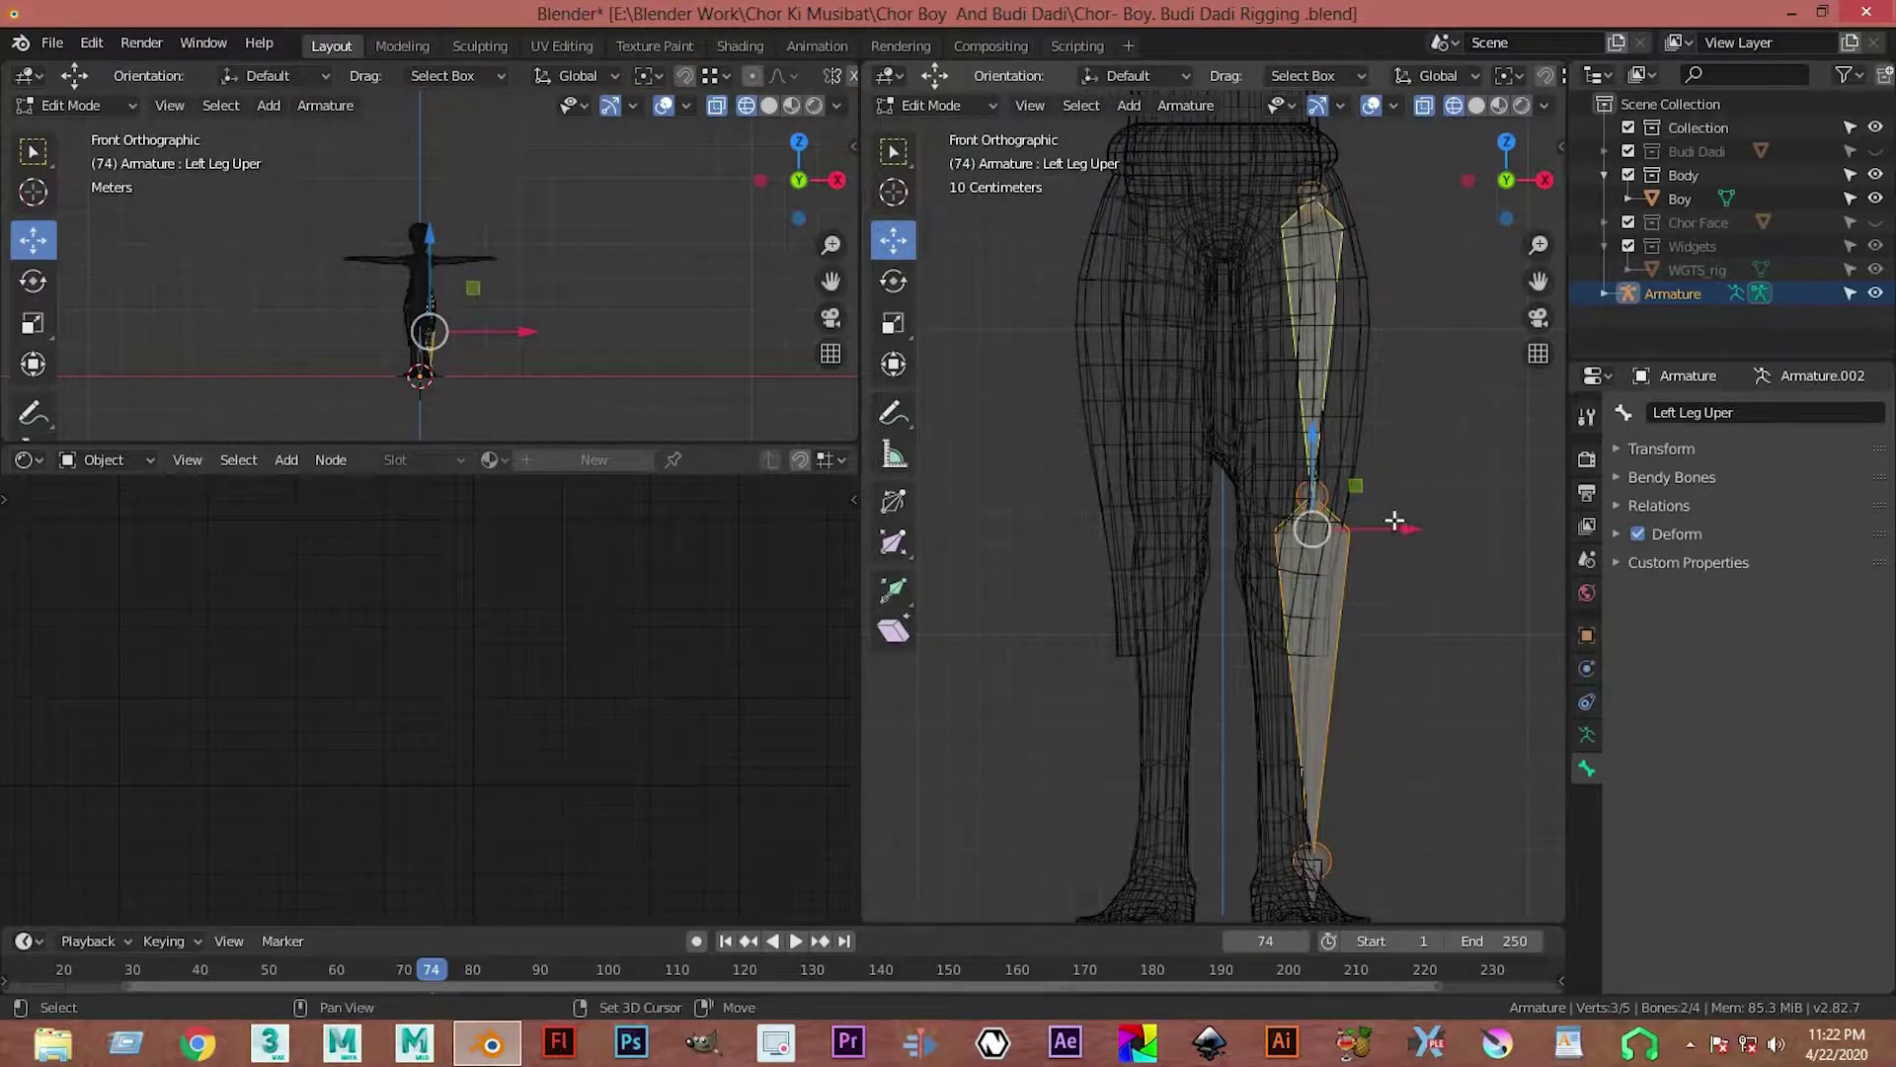
pyautogui.keyDown('shift'); pyautogui.moveTo(1394, 522); pyautogui.dragTo(1397, 474, button='middle'); pyautogui.keyUp('shift')
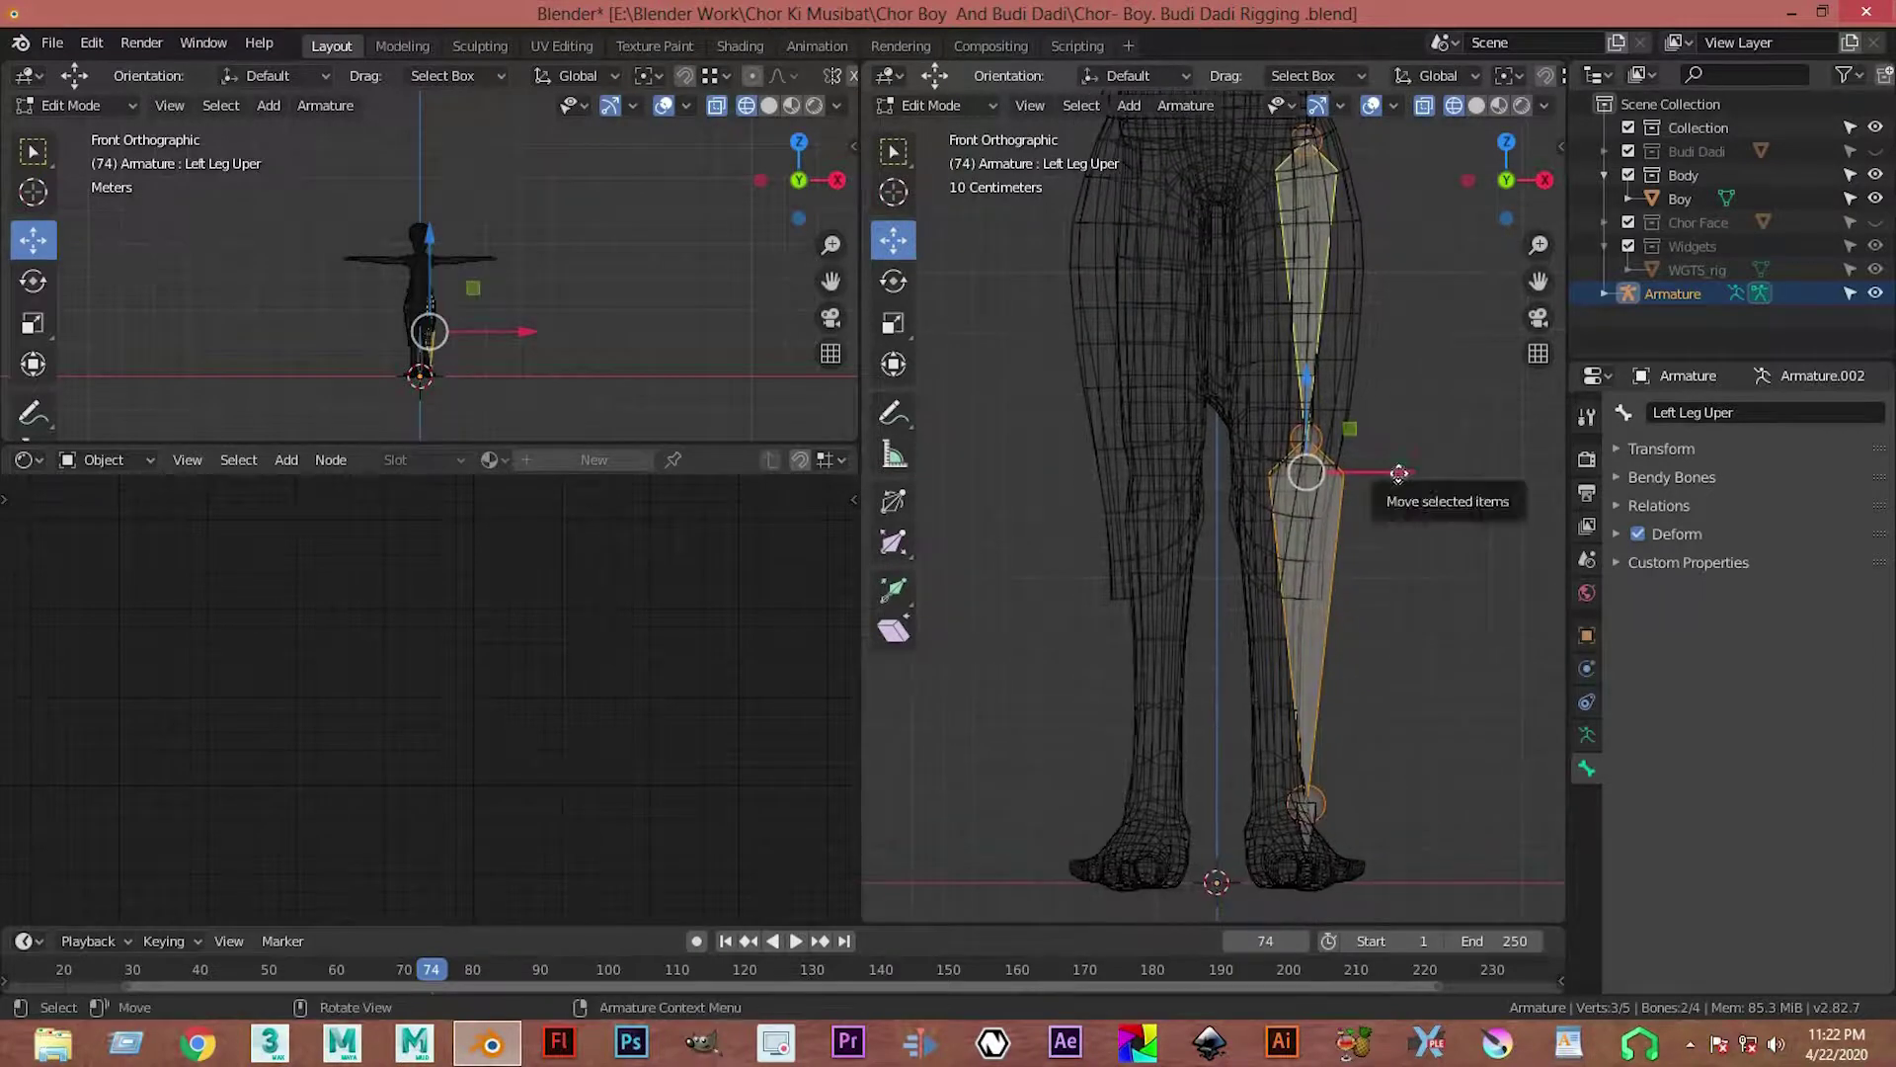
pyautogui.moveTo(1399, 473); pyautogui.dragTo(1374, 471)
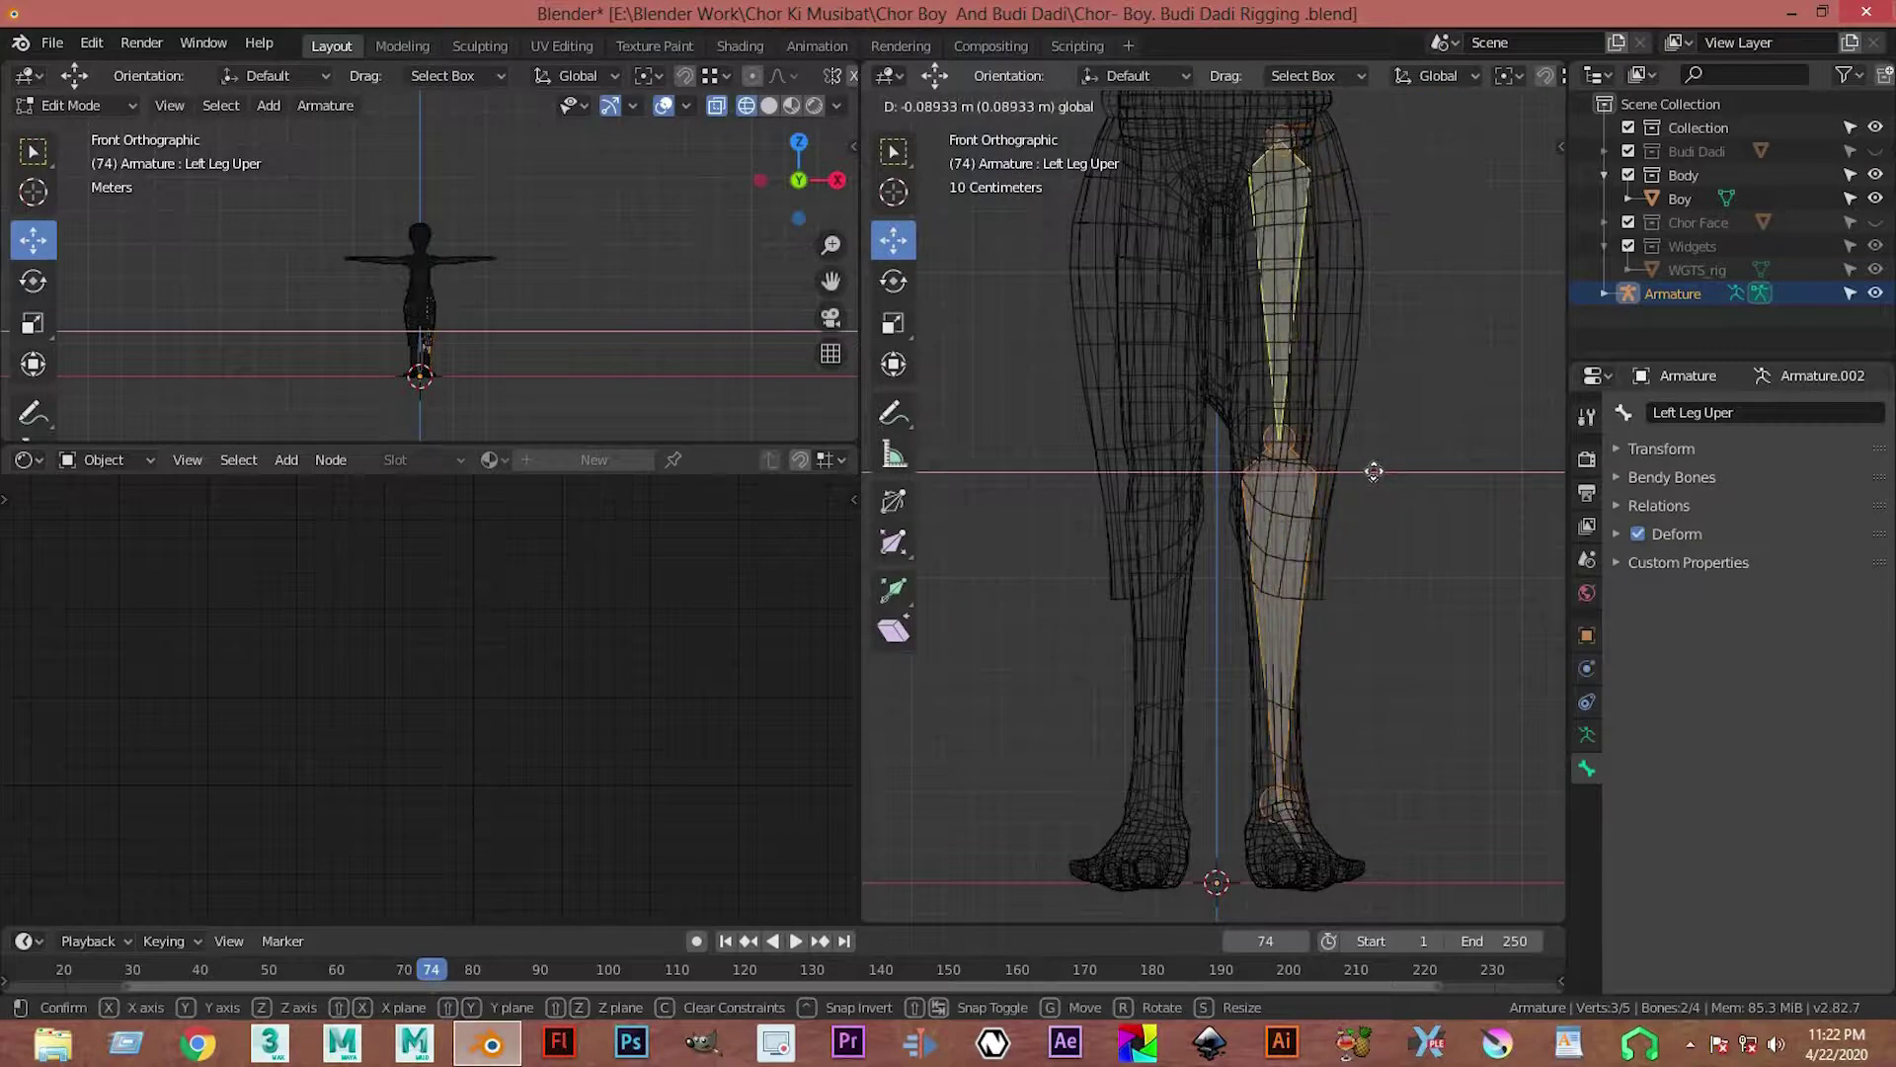
pyautogui.click(1373, 471)
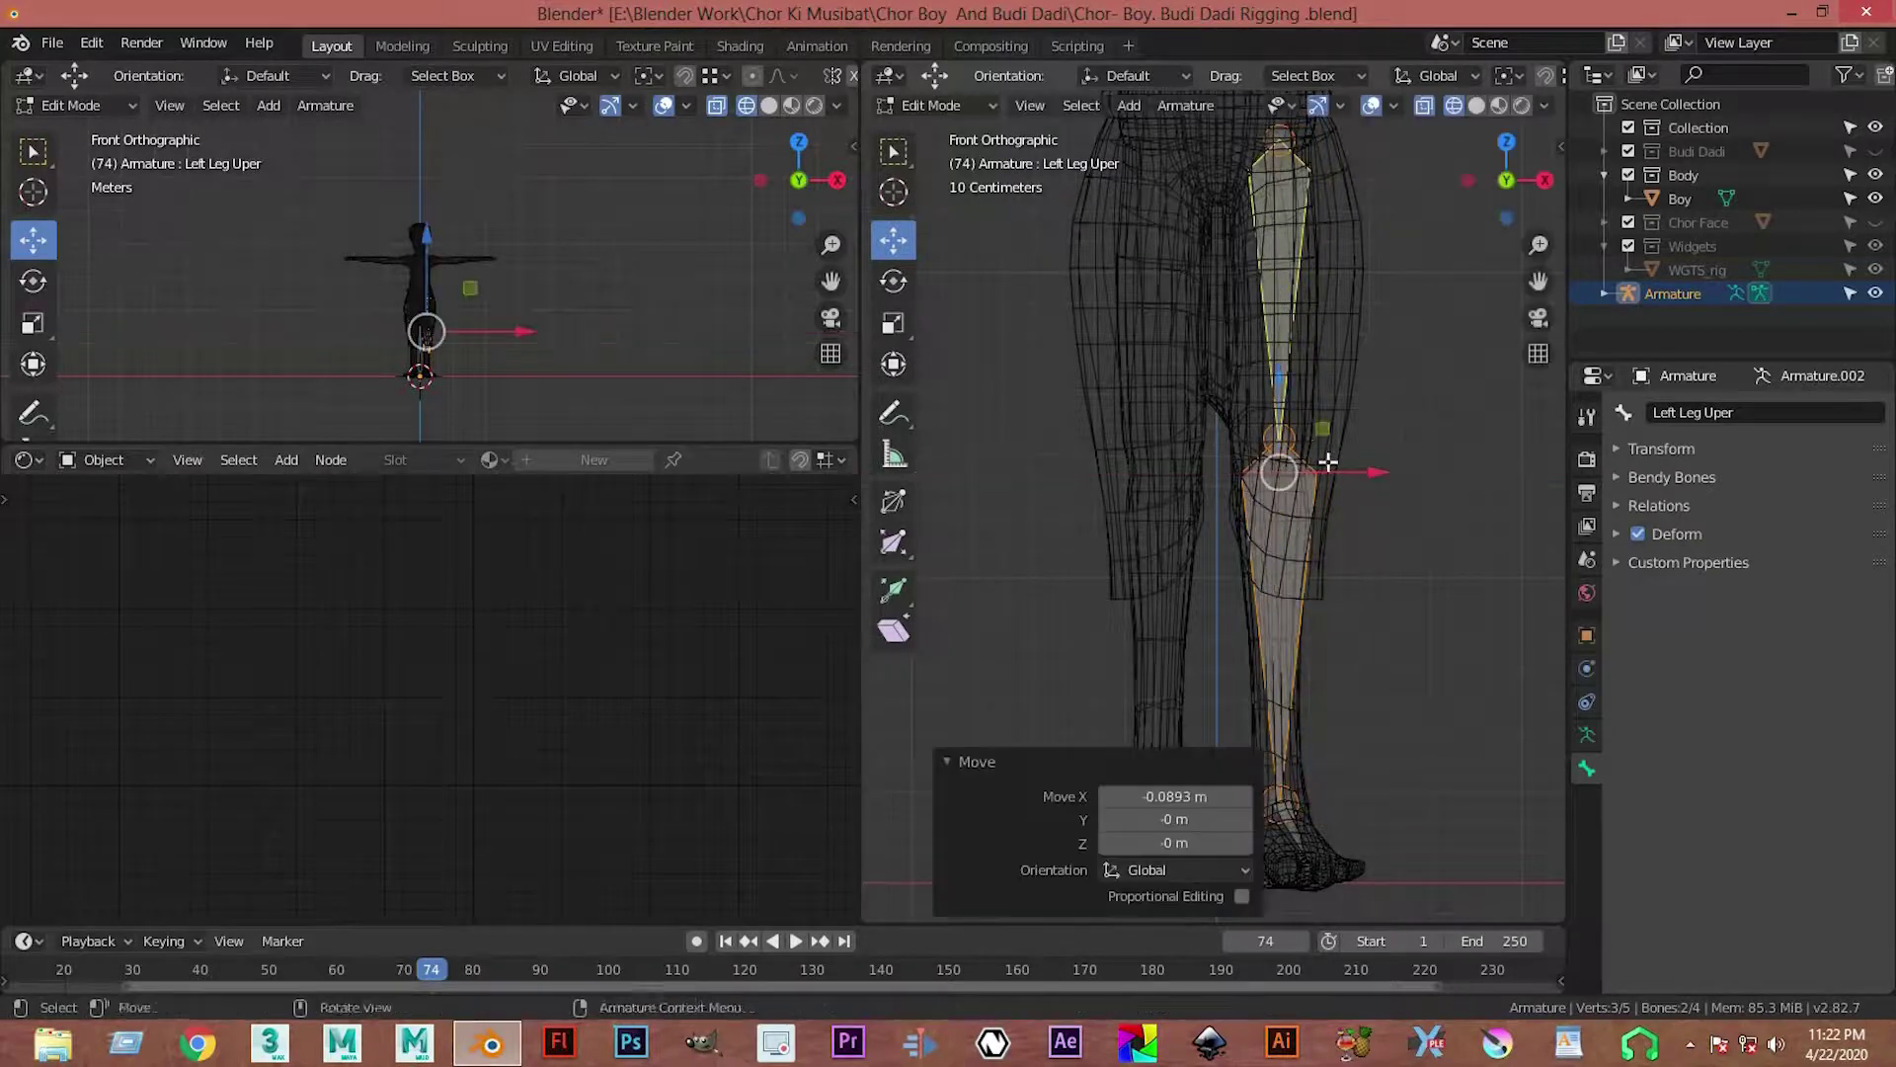
# Step: Deselect the bones, return to Object Mode and switch to solid shading
pyautogui.keyDown('shift'); pyautogui.moveTo(1314, 464); pyautogui.dragTo(1318, 538, button='middle'); pyautogui.keyUp('shift')
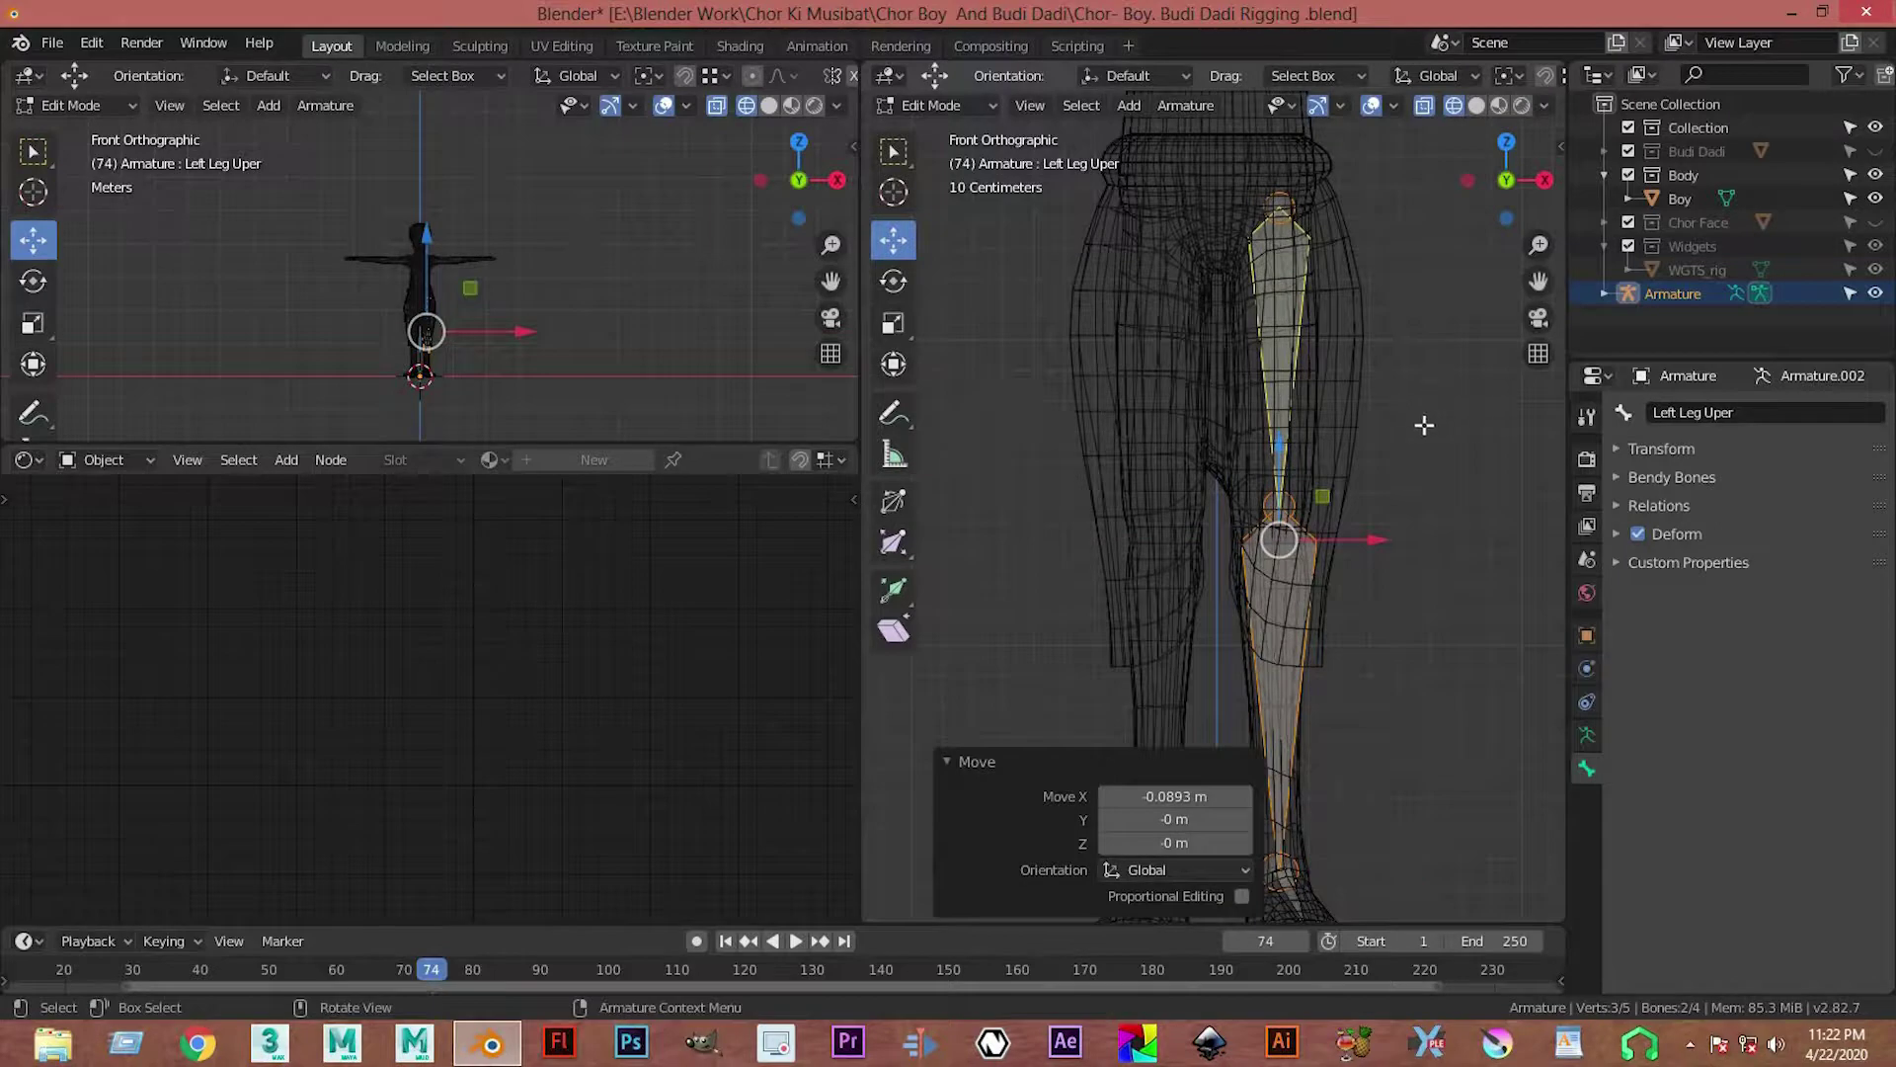
pyautogui.click(1321, 406)
pyautogui.scroll(2, 1321, 406)
pyautogui.keyDown('shift'); pyautogui.moveTo(1318, 271); pyautogui.dragTo(1316, 362, button='middle'); pyautogui.keyUp('shift')
pyautogui.scroll(-3, 1315, 361)
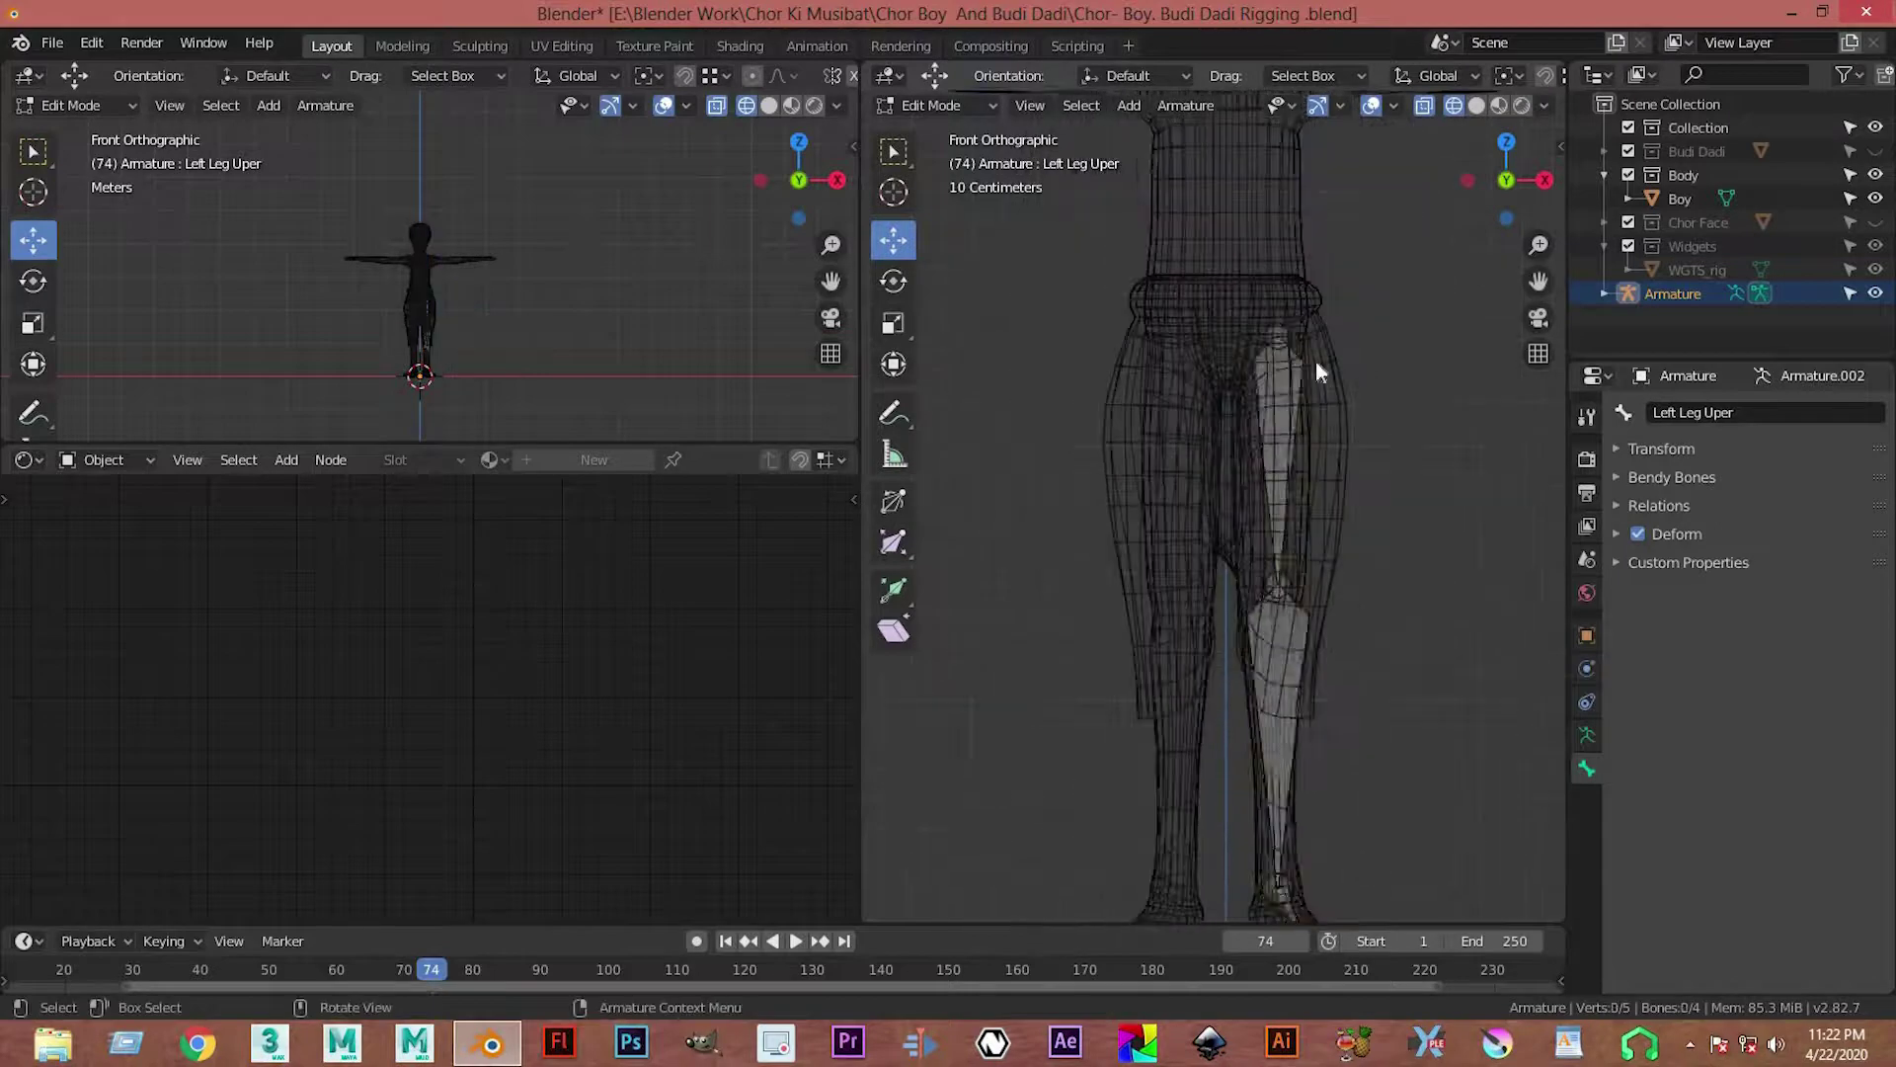
pyautogui.press('Tab')
pyautogui.scroll(-3, 1371, 472)
pyautogui.moveTo(1371, 471); pyautogui.dragTo(1255, 484, button='middle')
pyautogui.press('z')
pyautogui.click(1391, 476)
pyautogui.scroll(3, 1266, 547)
# Step: Enter Edit Mode on the armature in a wireframe side view
pyautogui.keyDown('shift'); pyautogui.moveTo(1282, 359); pyautogui.dragTo(1310, 536, button='middle'); pyautogui.keyUp('shift')
pyautogui.scroll(-3, 1213, 472)
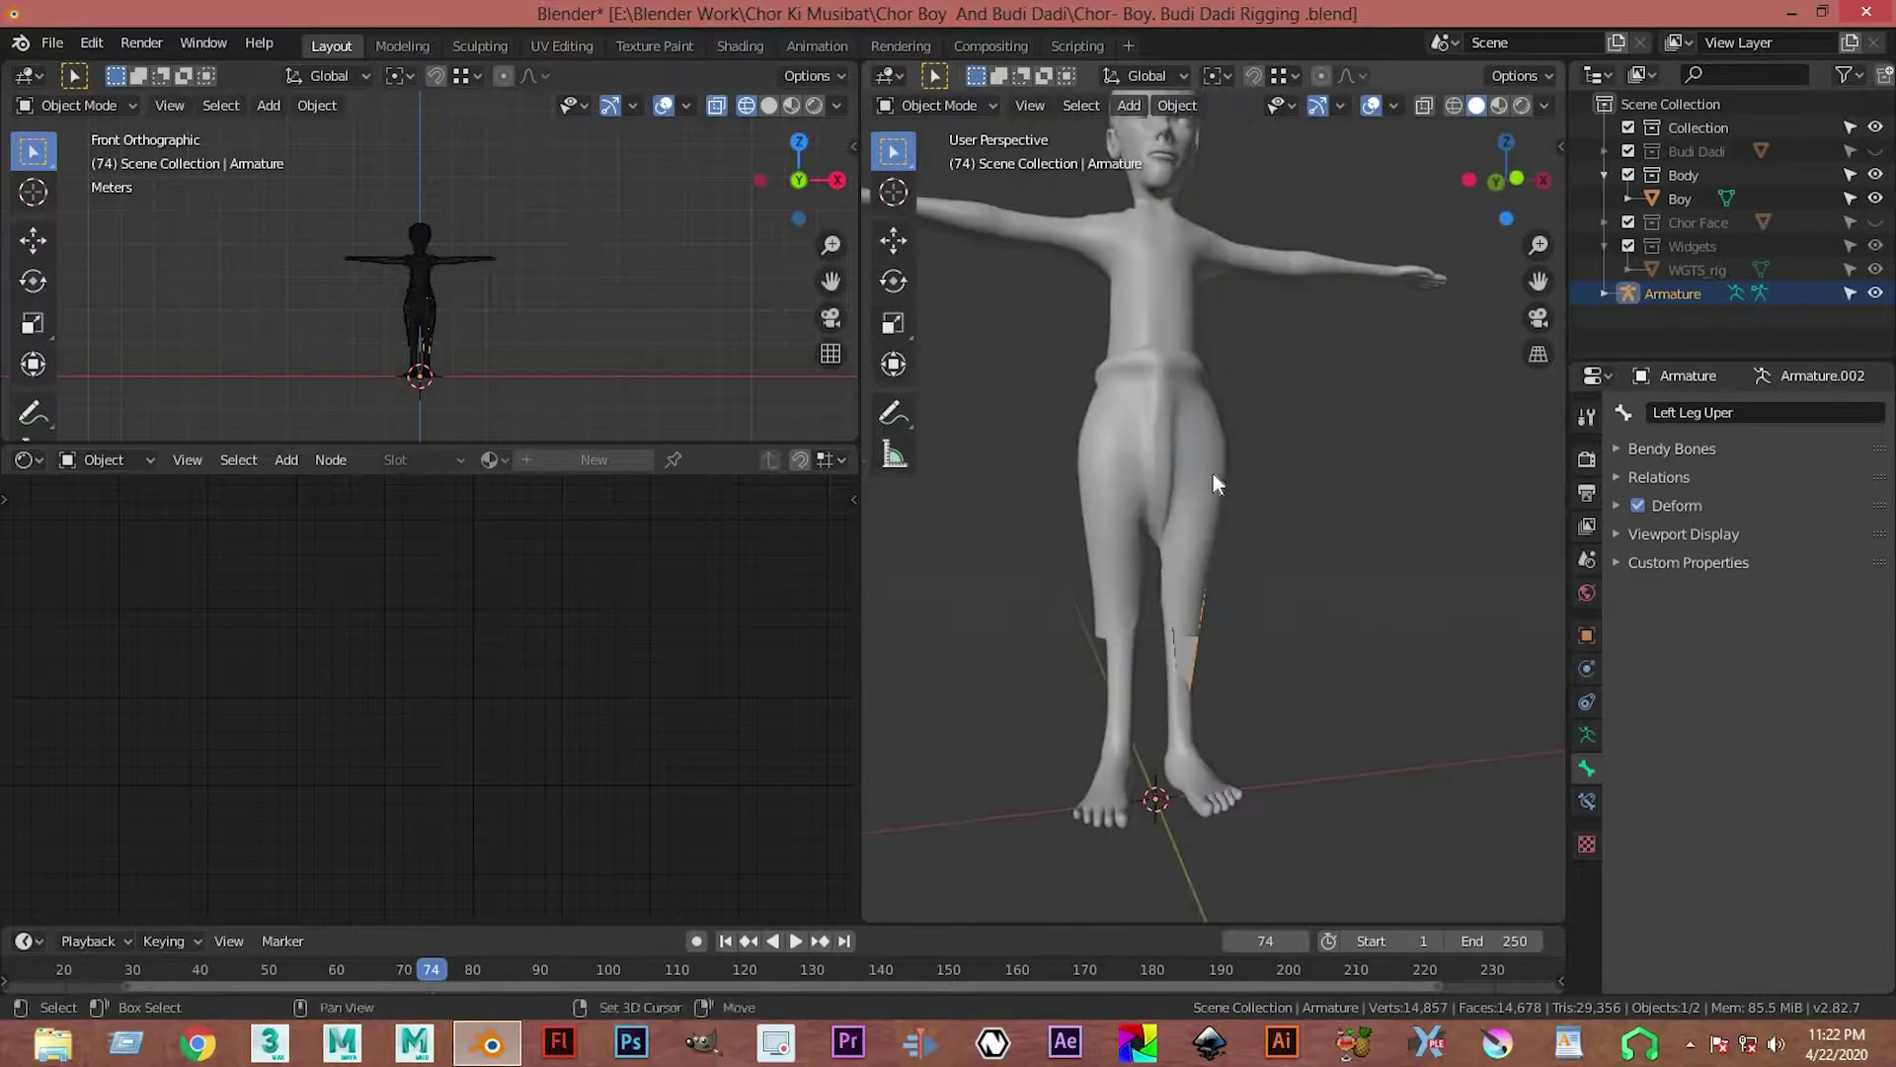
pyautogui.press('KP_3')
pyautogui.scroll(4, 1235, 423)
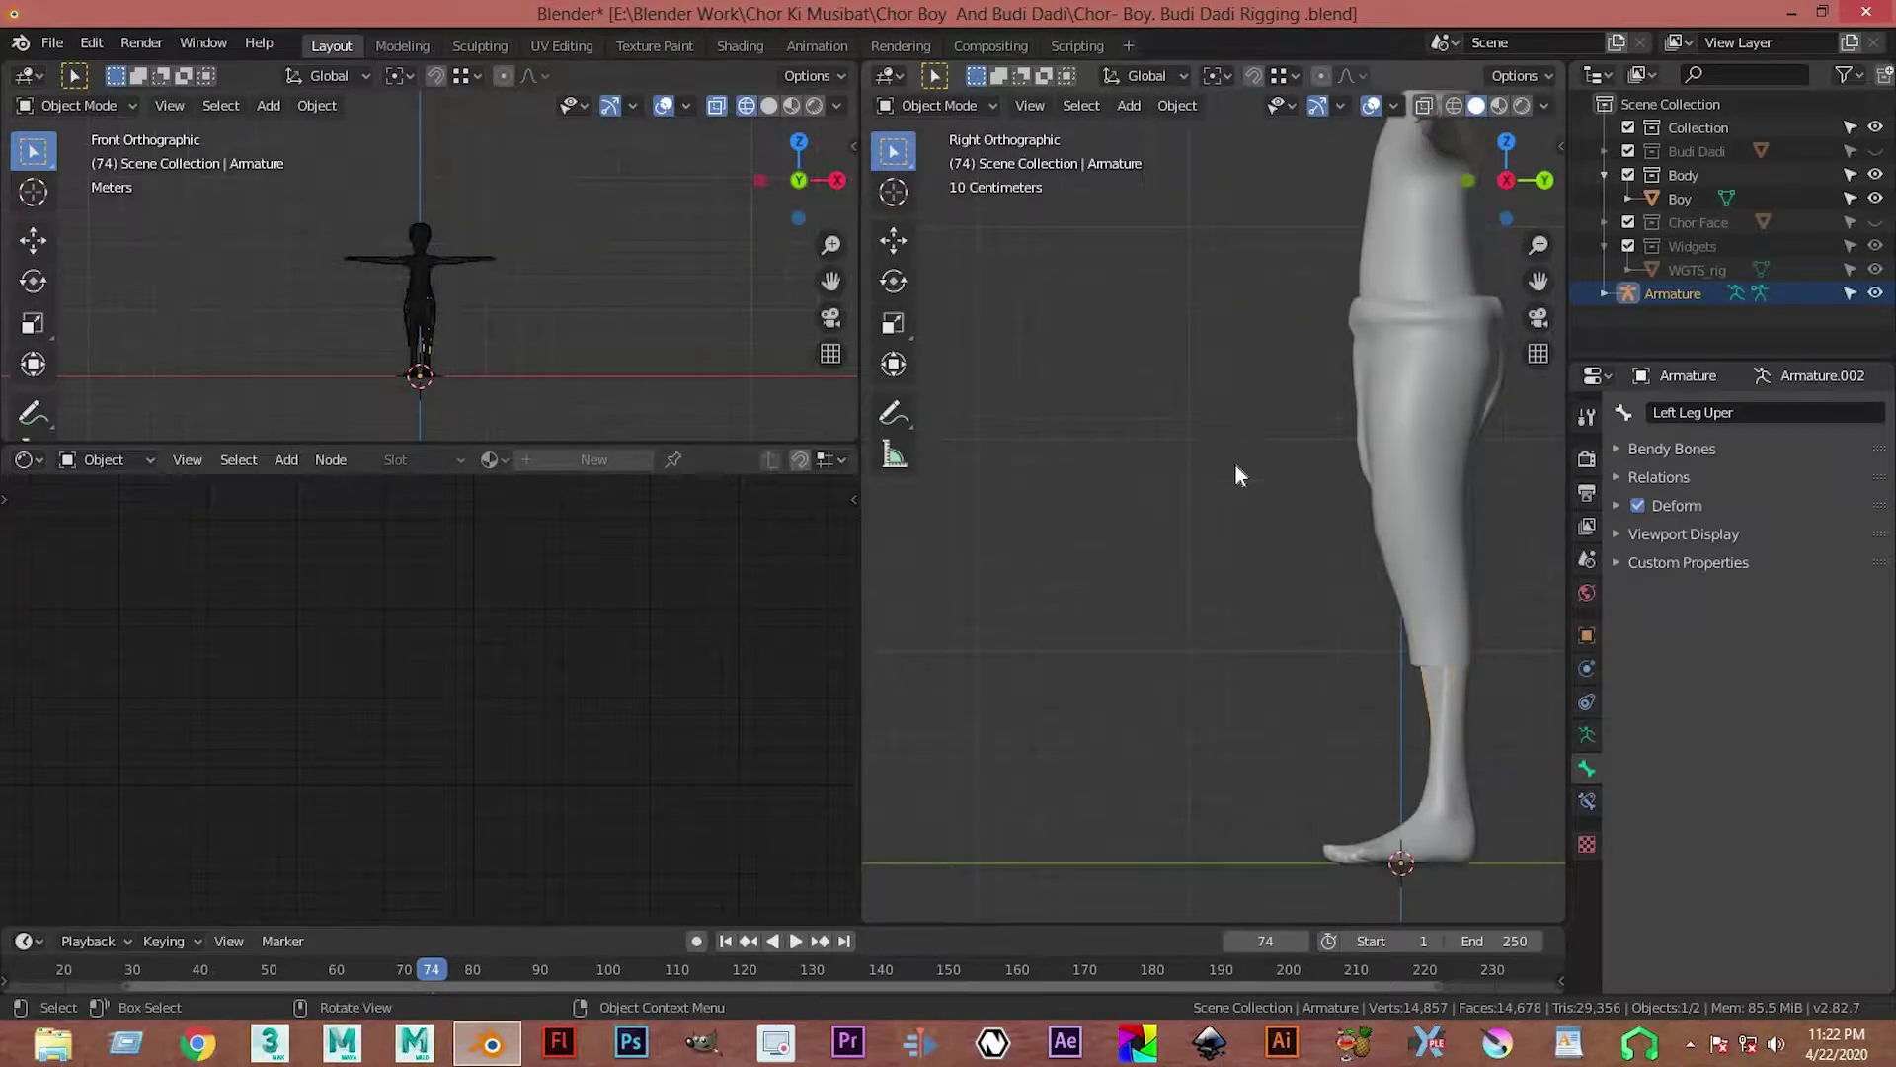
pyautogui.press('Tab')
pyautogui.press('z')
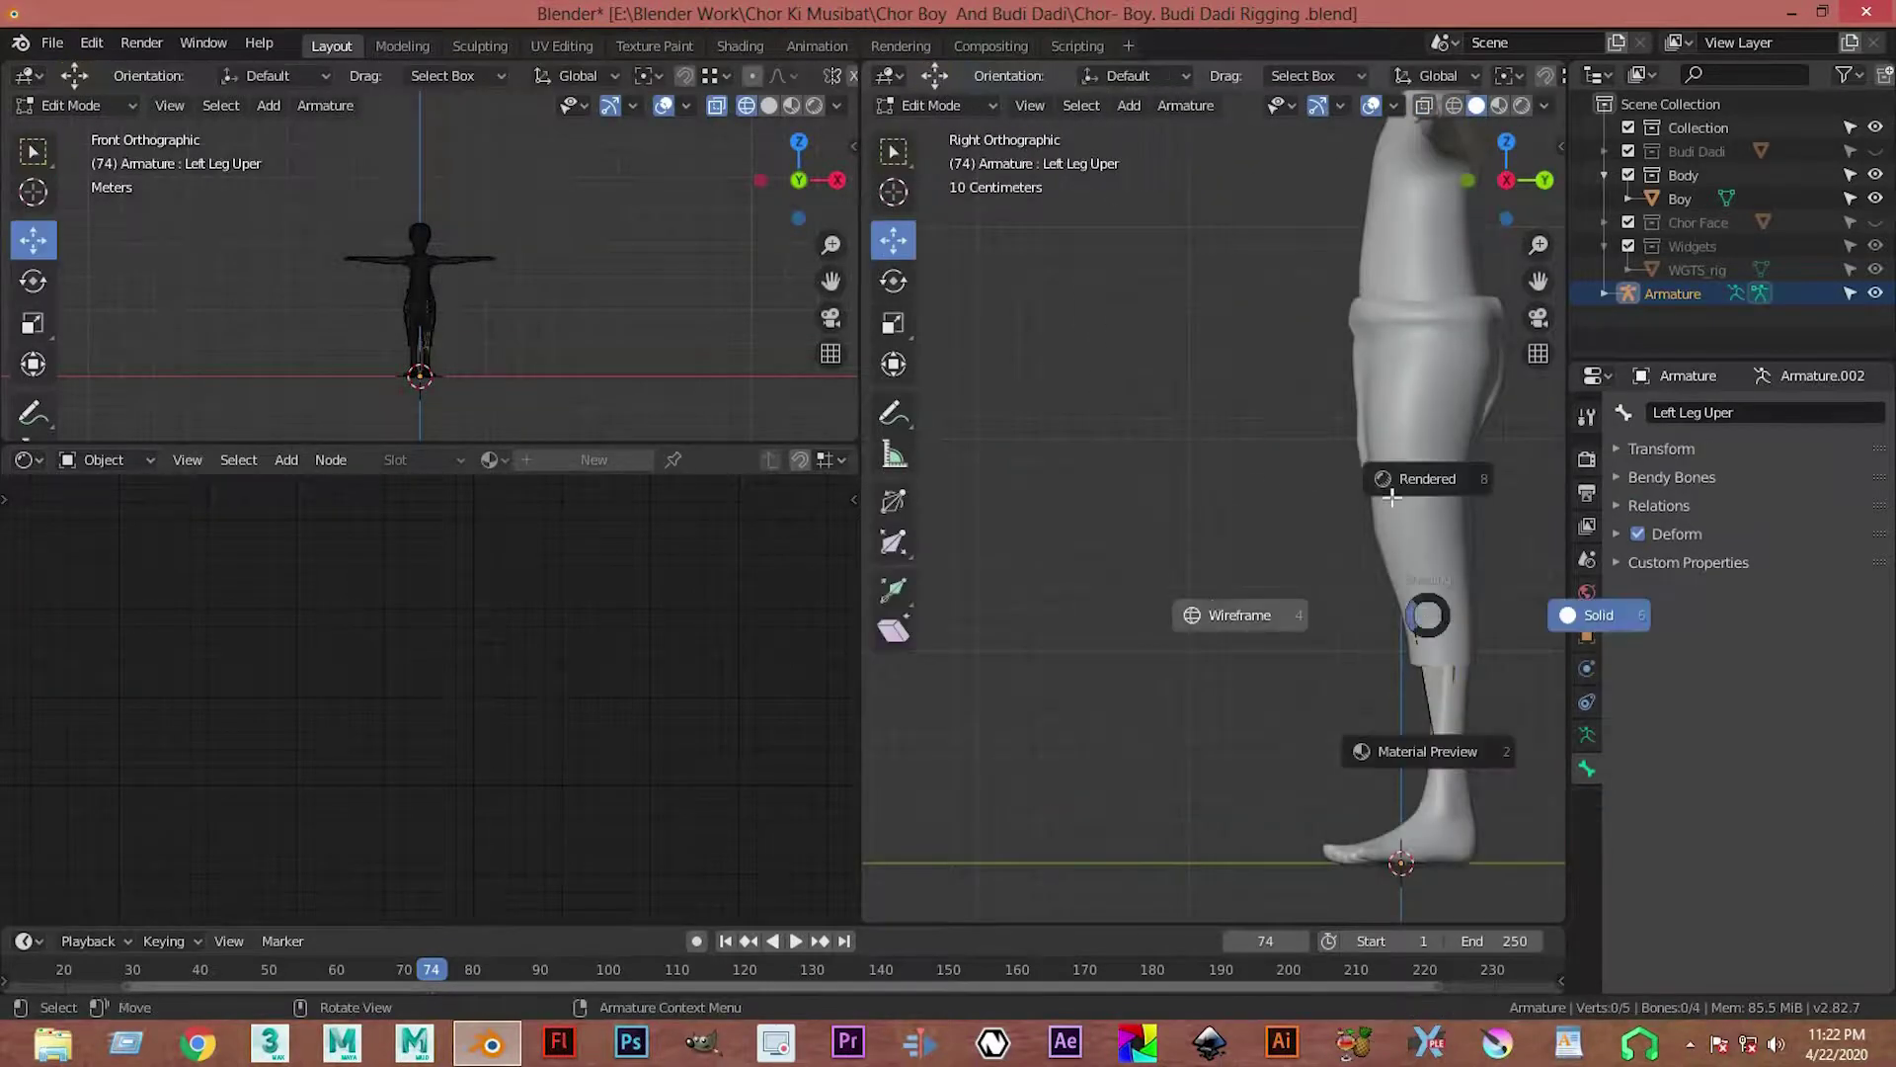
pyautogui.click(1183, 615)
# Step: Select the thigh bone and duplicate it as 'Left Leg Uper.001'
pyautogui.keyDown('shift'); pyautogui.moveTo(1022, 690); pyautogui.dragTo(1135, 665, button='middle'); pyautogui.keyUp('shift')
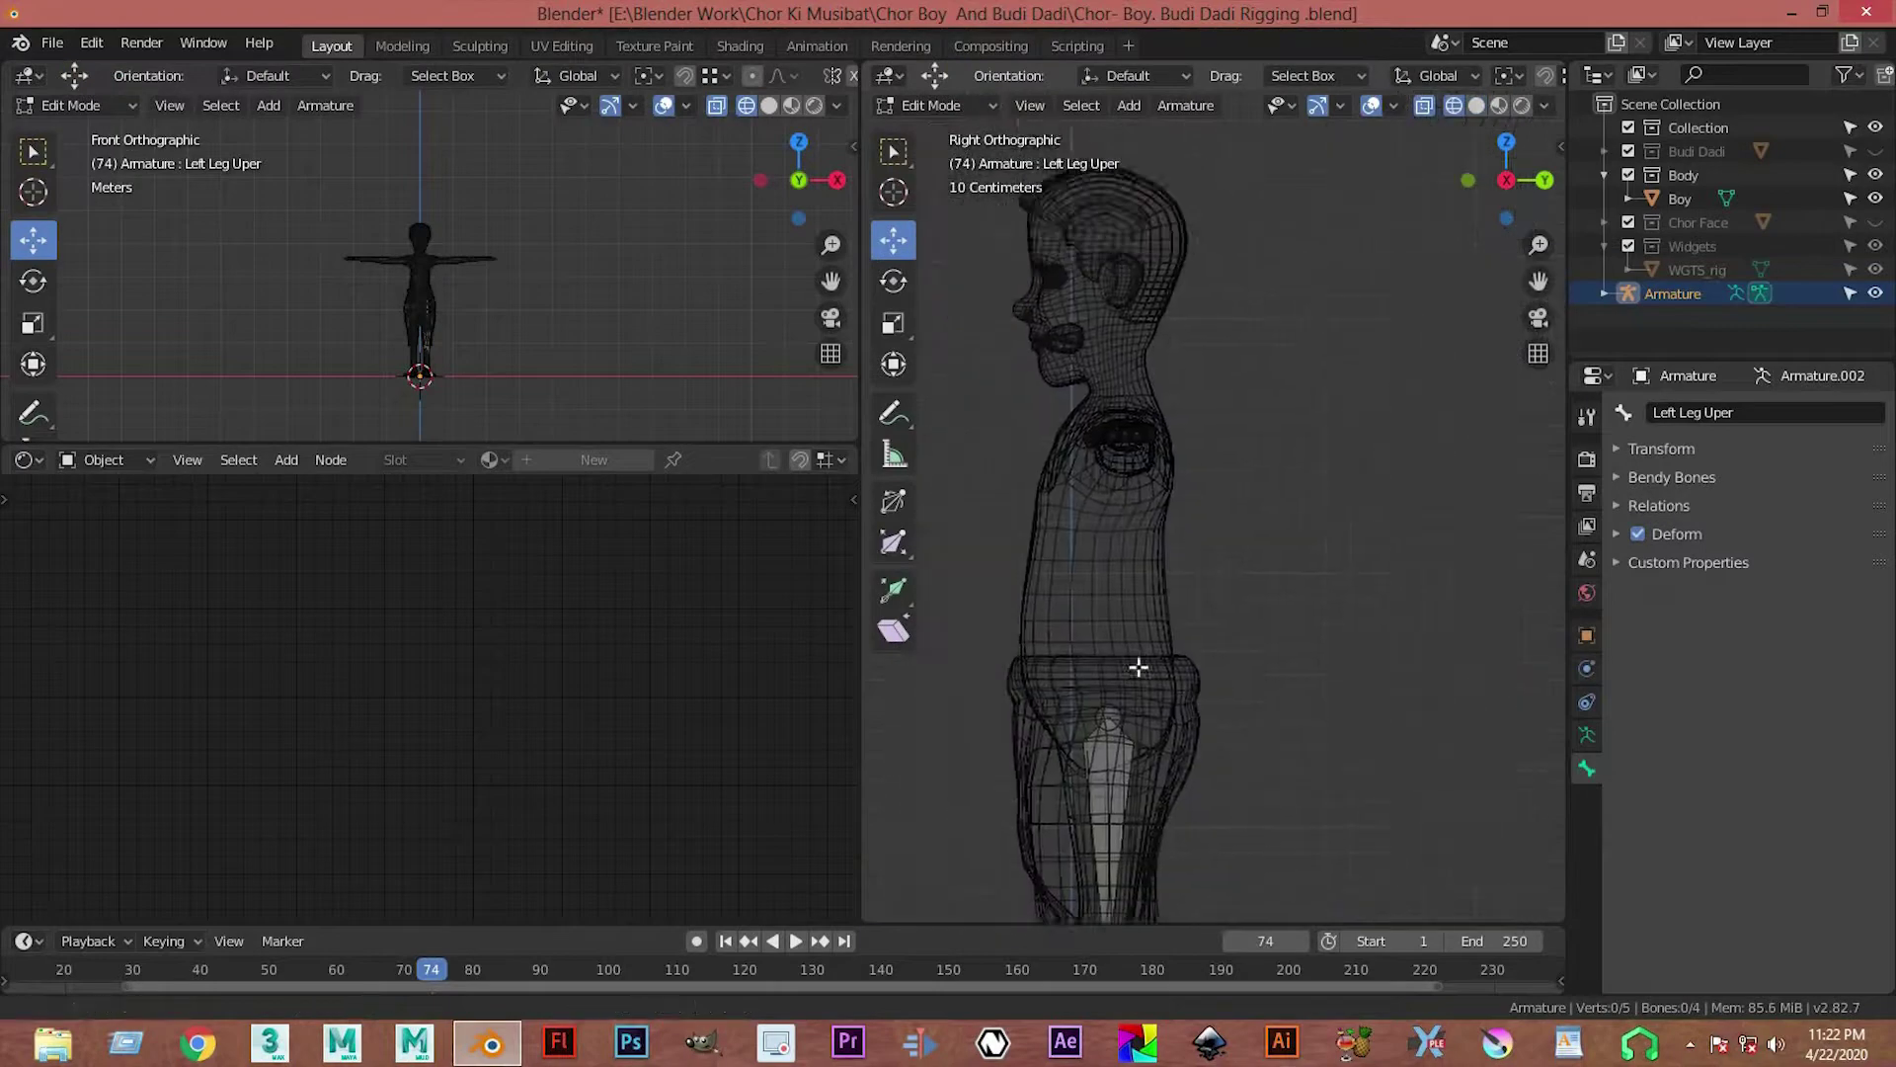
pyautogui.click(1133, 780)
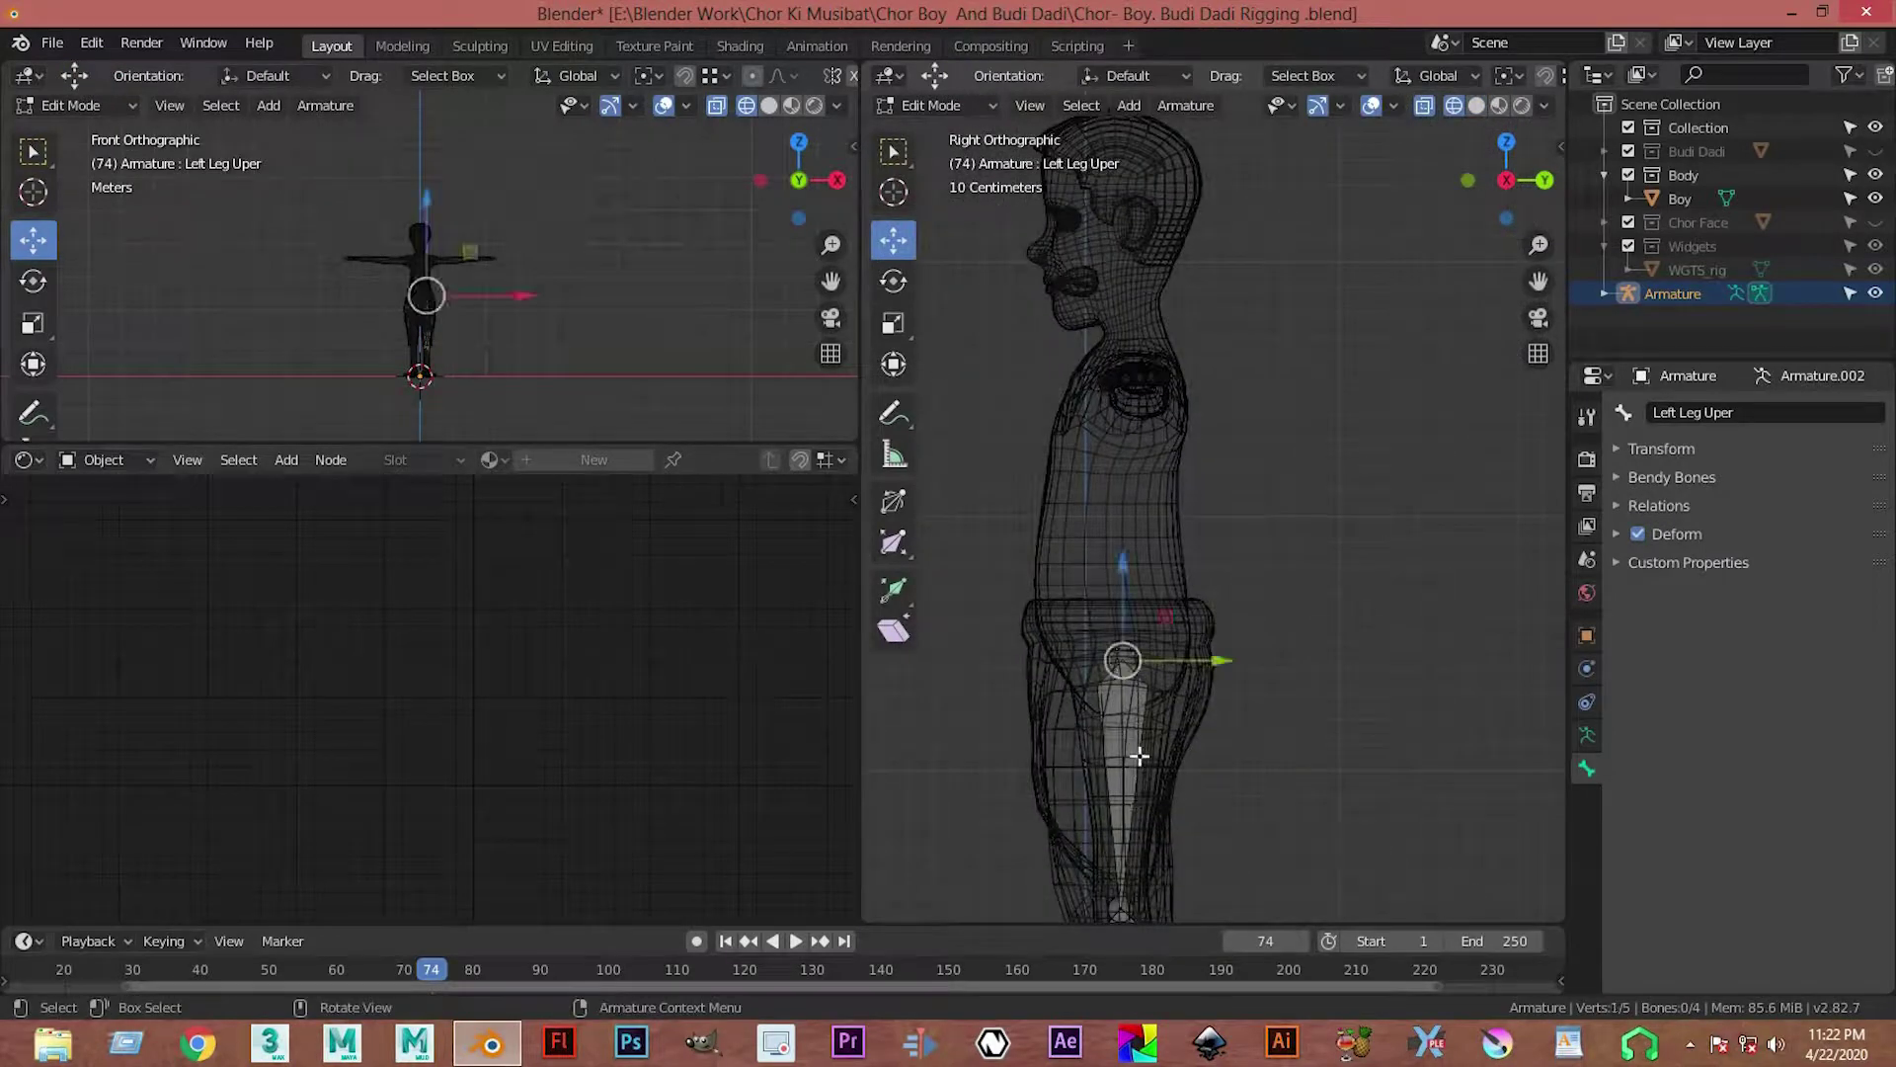
pyautogui.click(1140, 755)
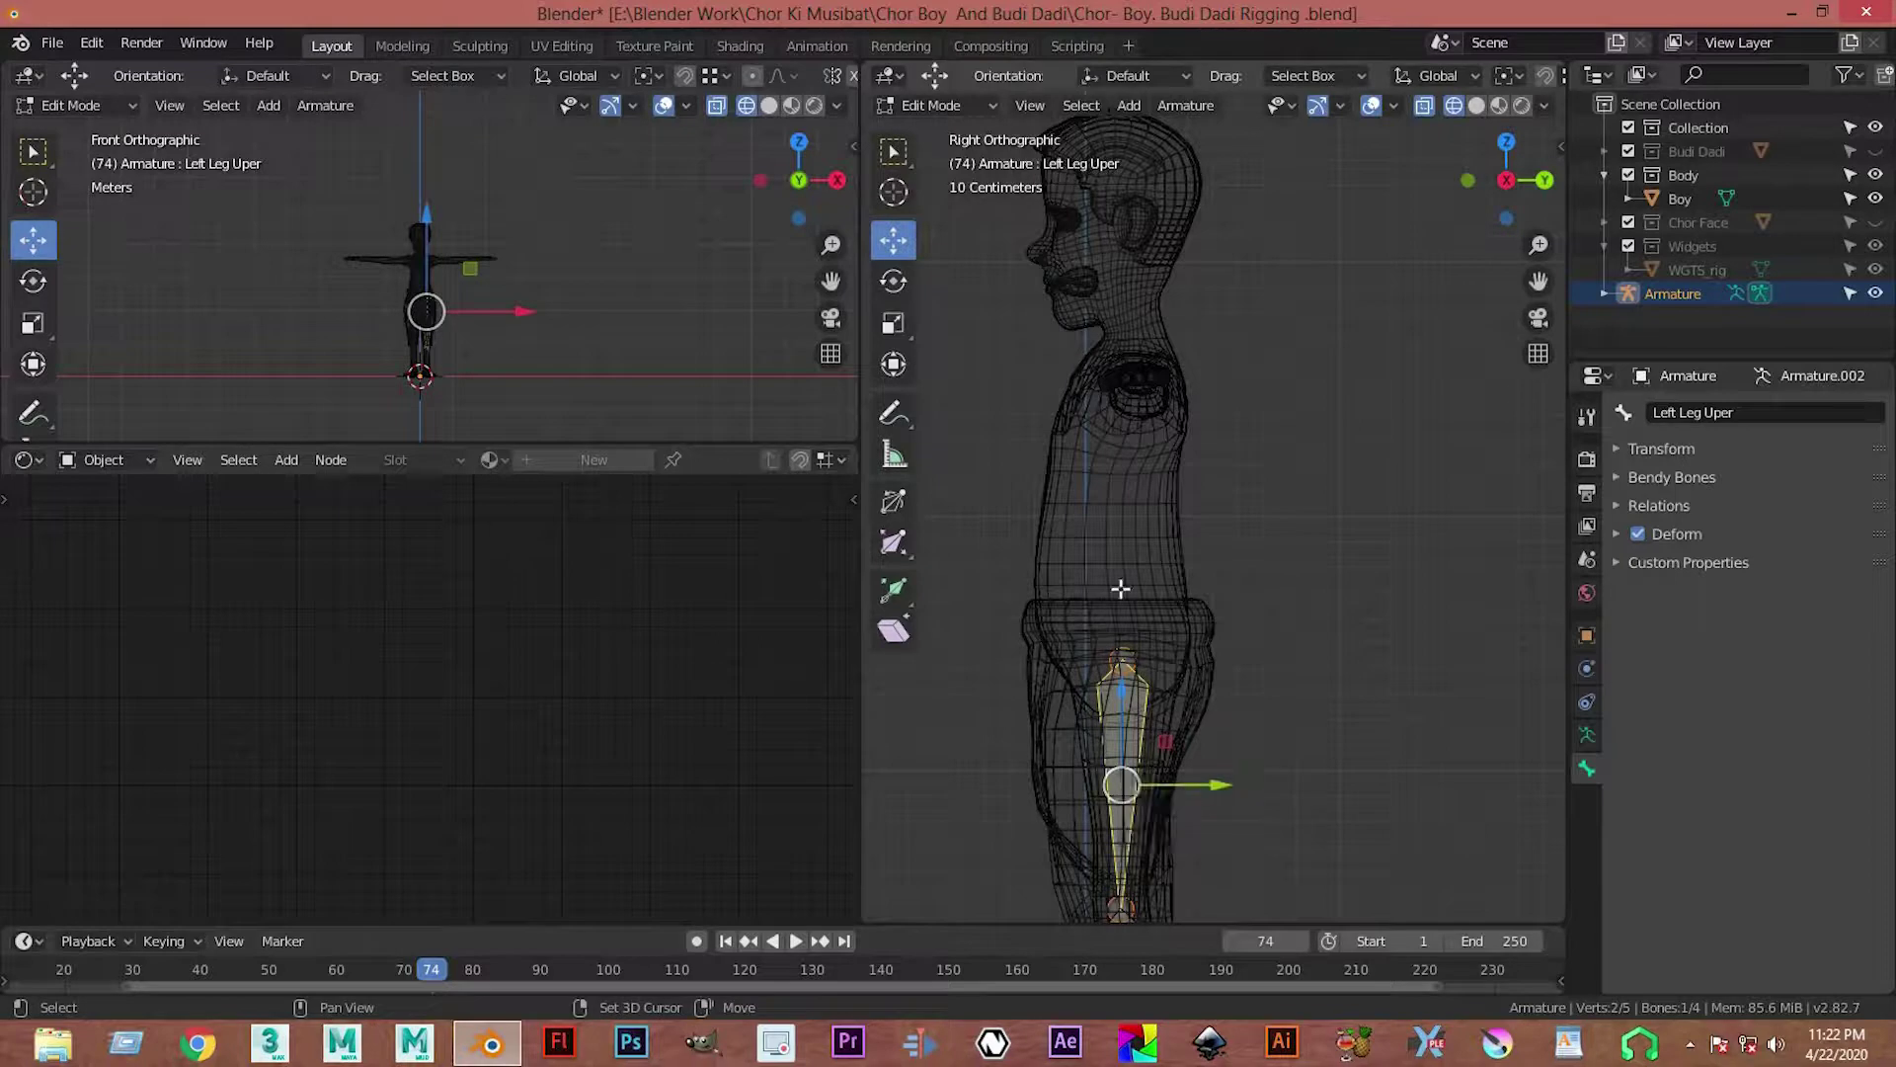
pyautogui.hotkey('shift', 'd')
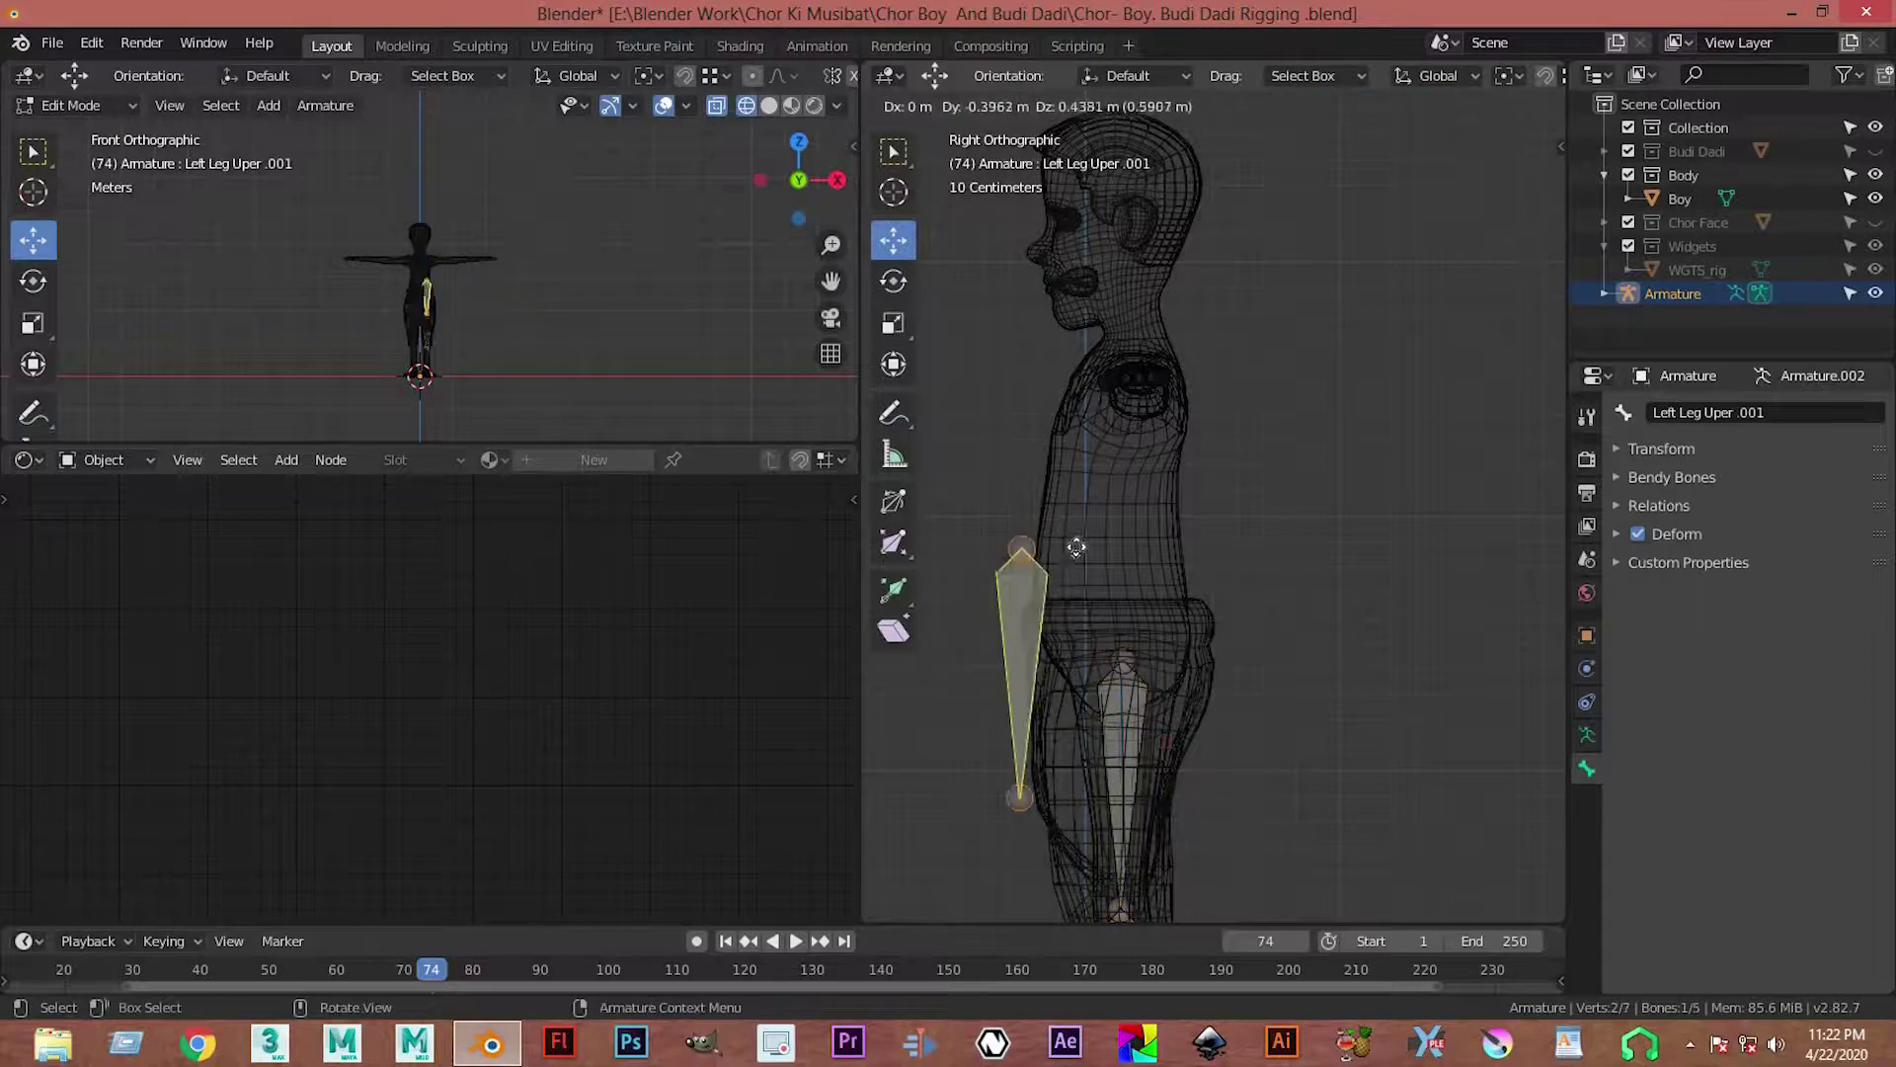
# Step: Flip the duplicated leg bone 180° on X and move it up into the hips
pyautogui.click(1118, 603)
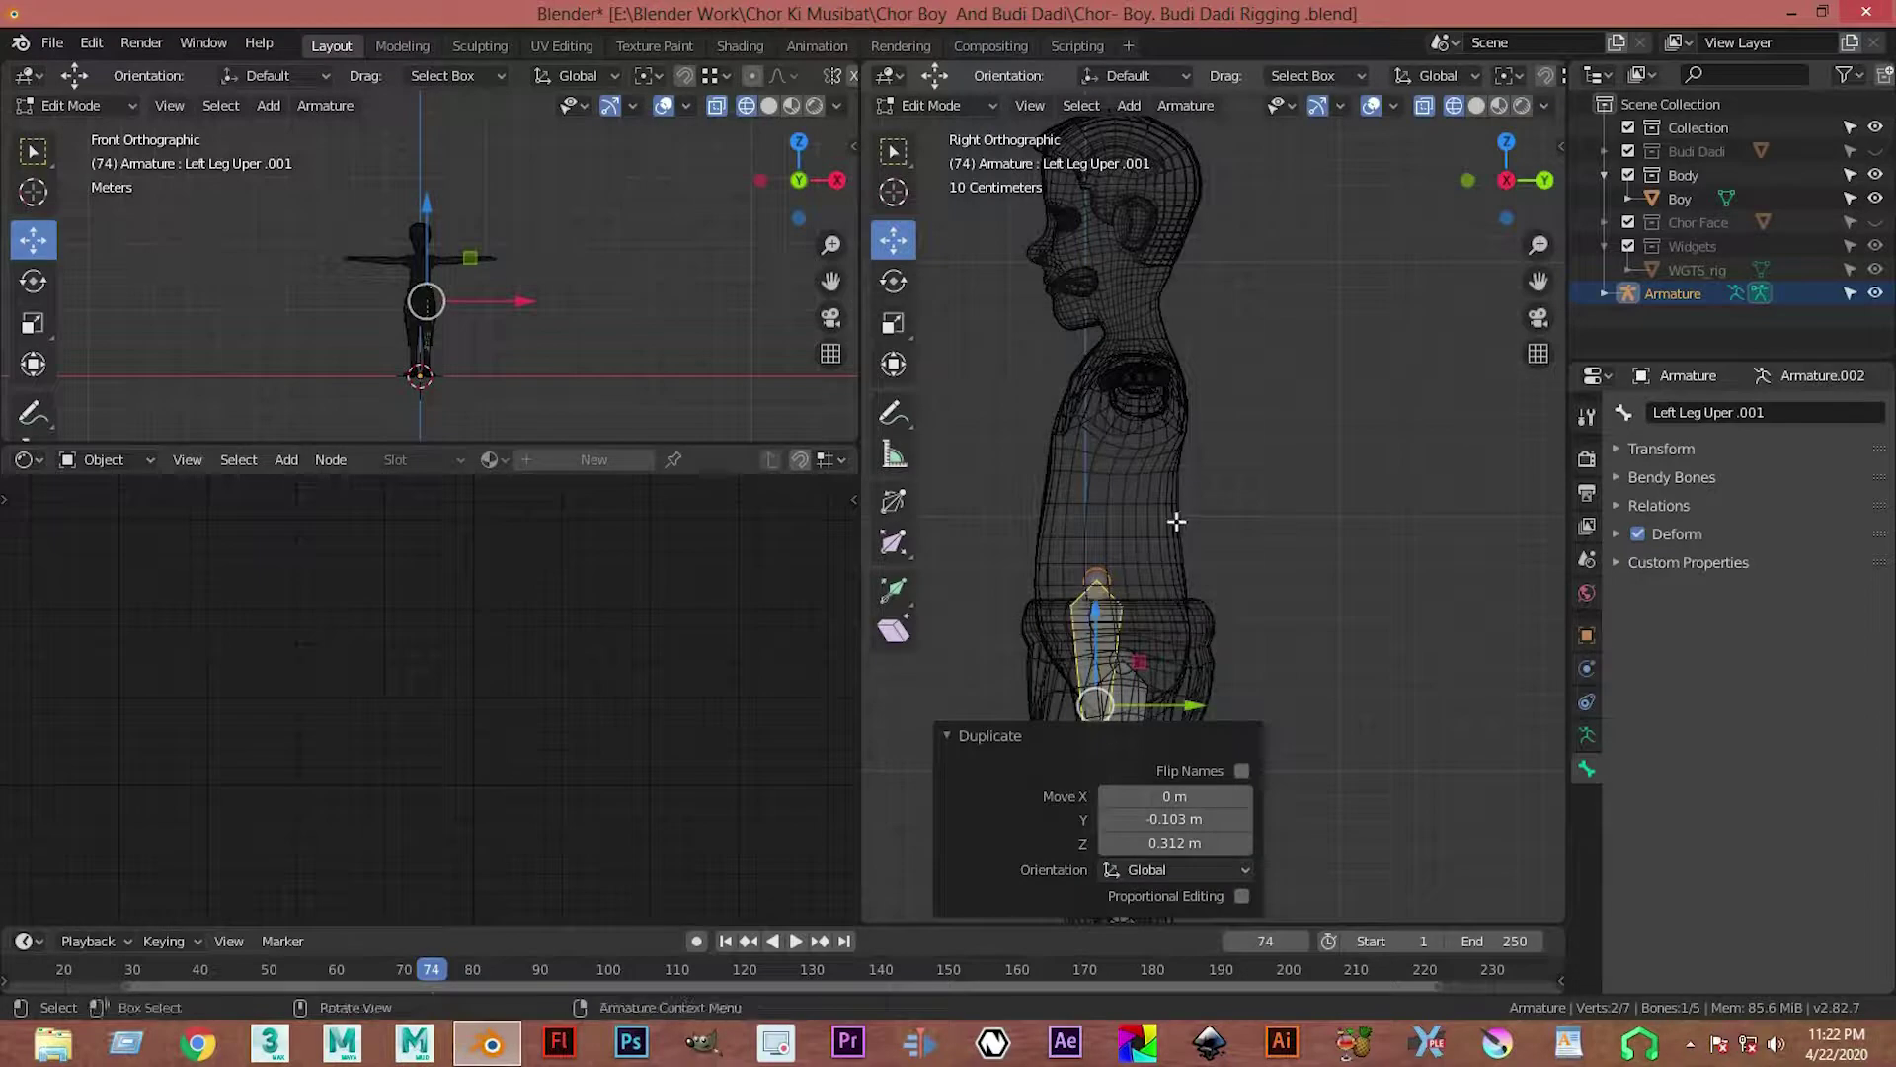
pyautogui.press('r')
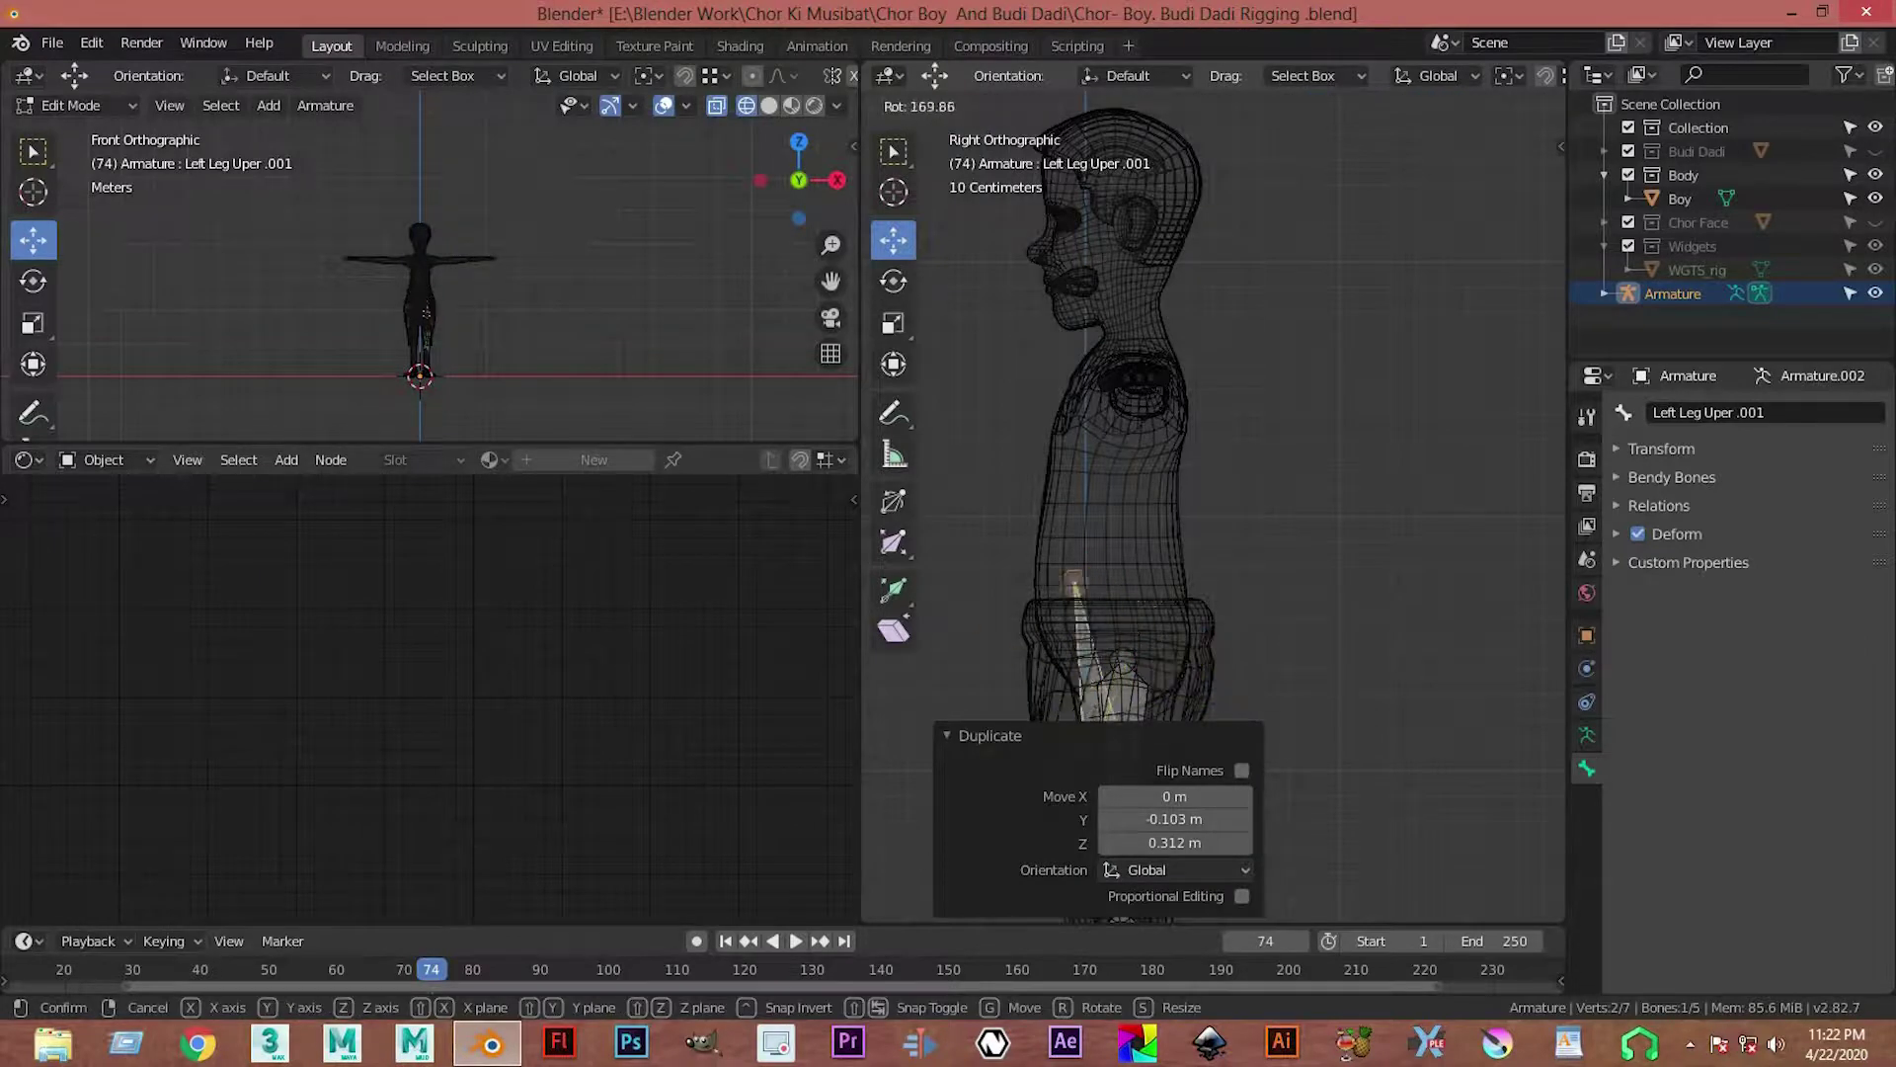
pyautogui.rightClick(1046, 622)
pyautogui.write('rx')
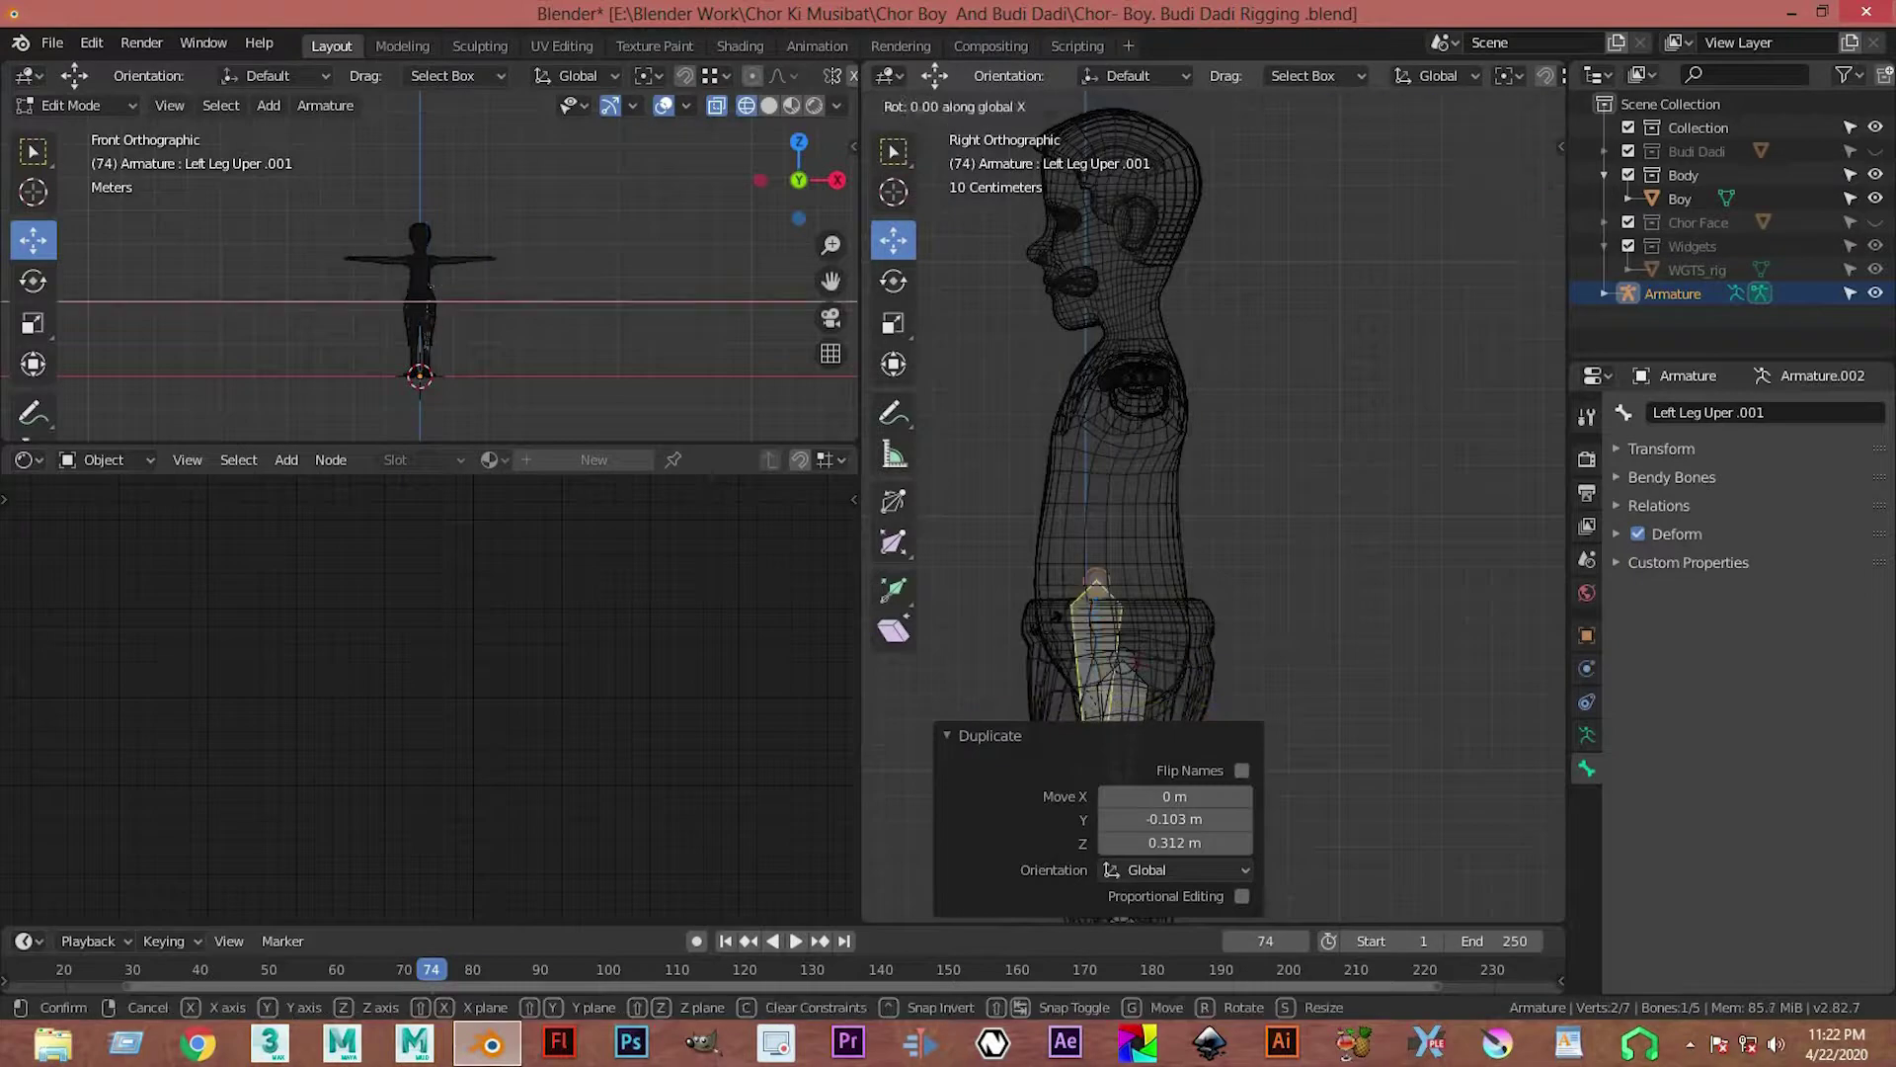
pyautogui.write('80')
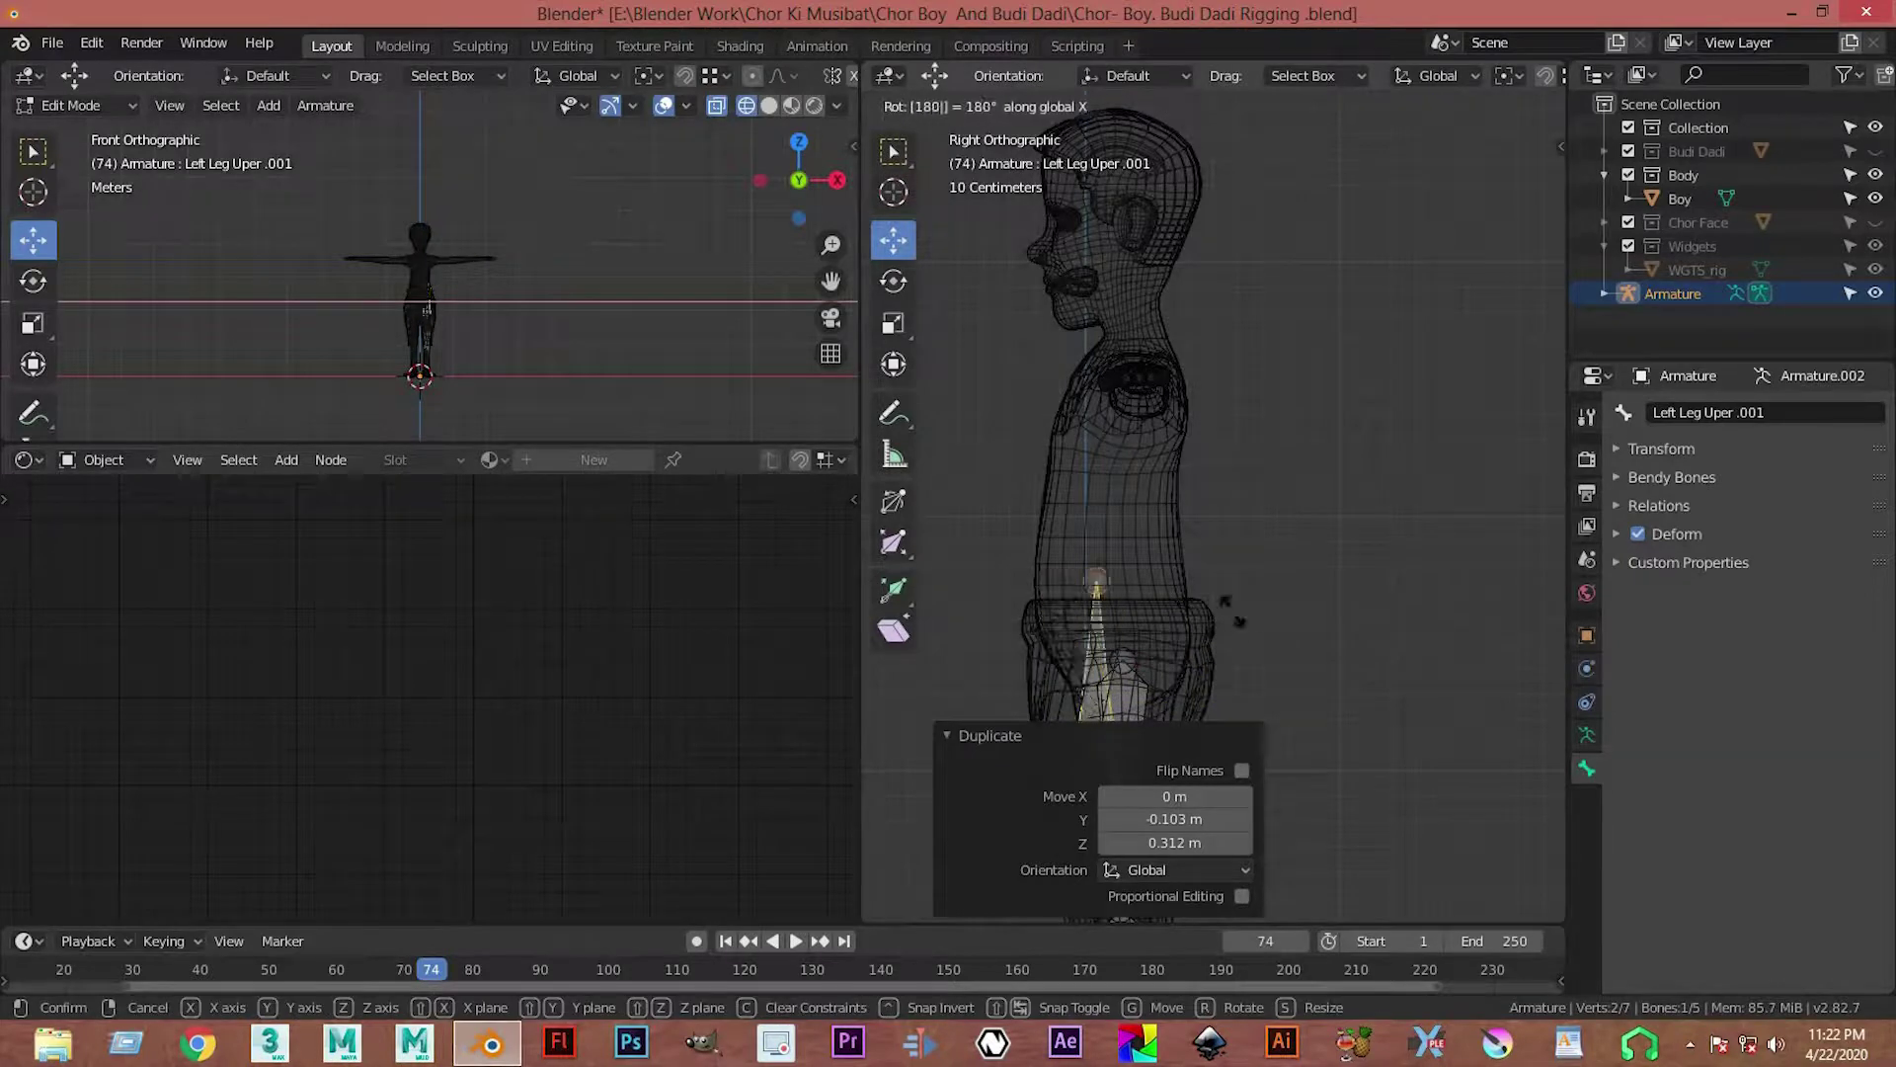
pyautogui.press('Return')
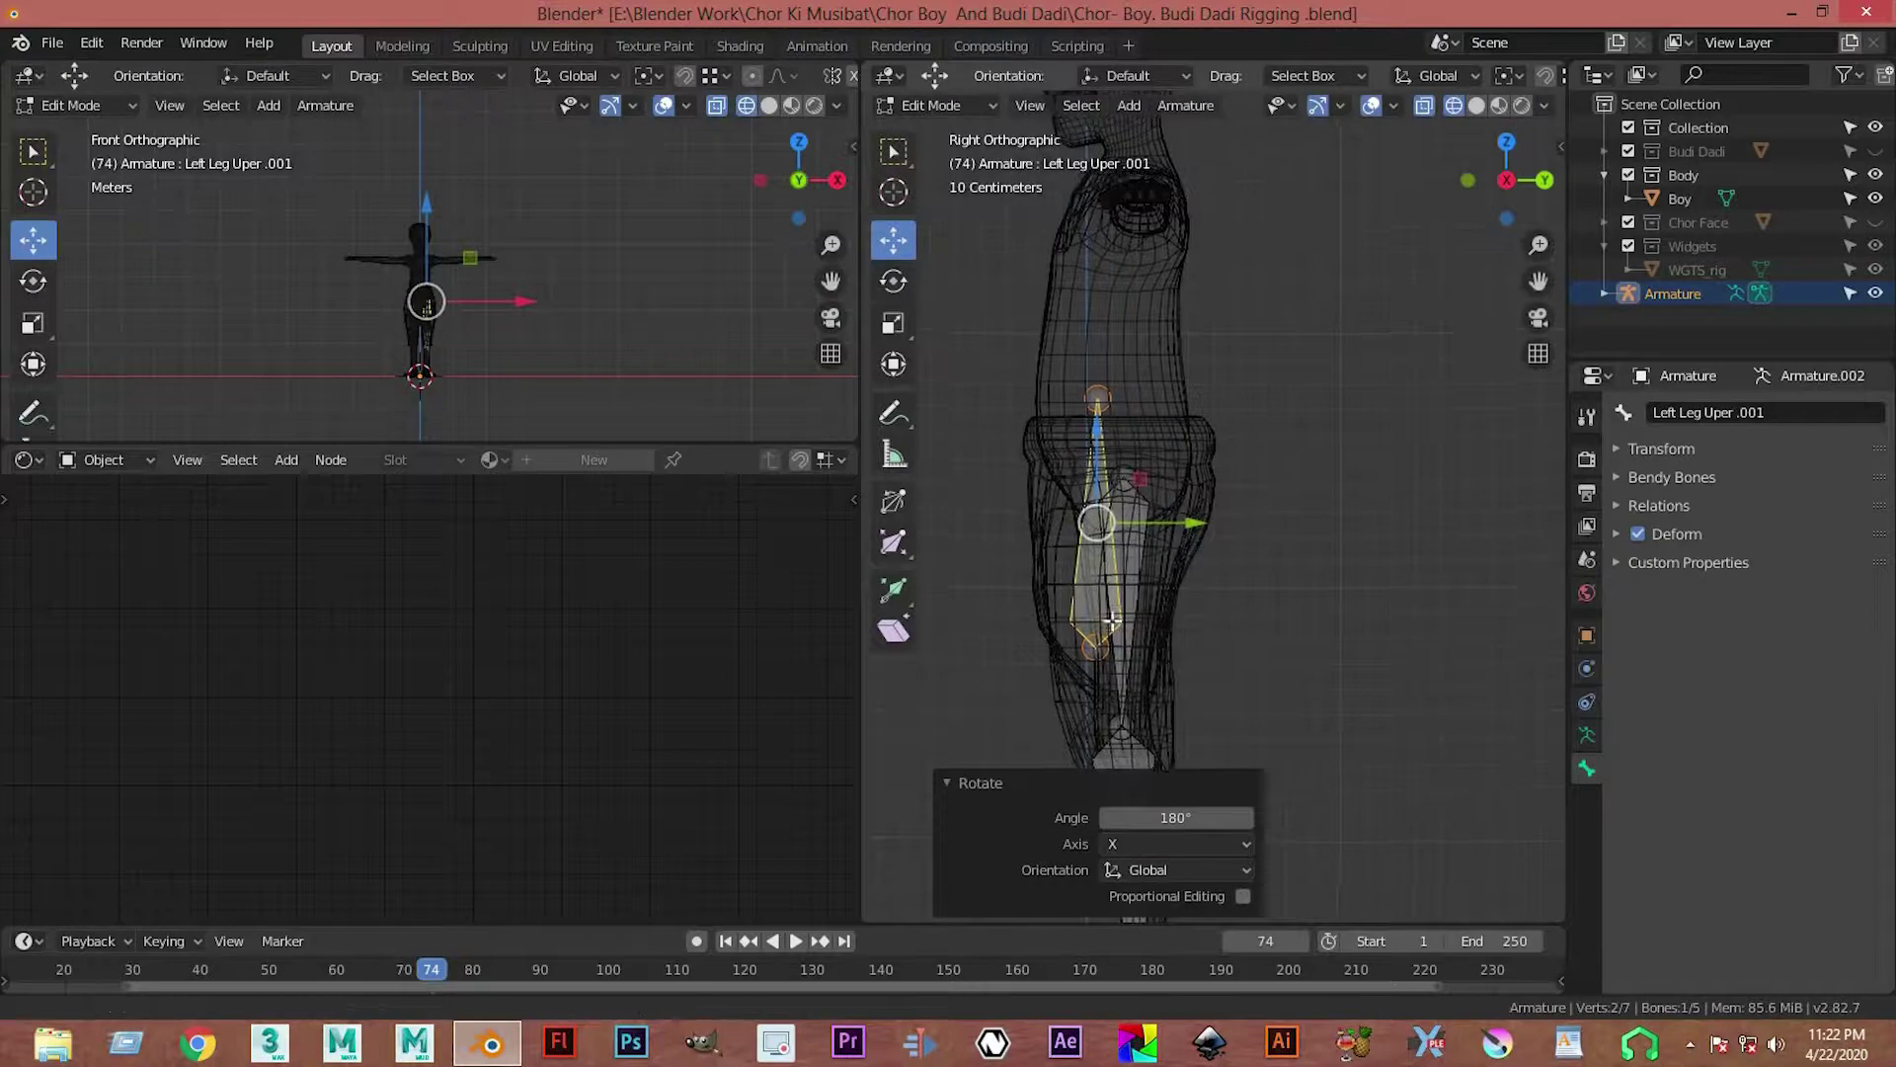
pyautogui.press('g')
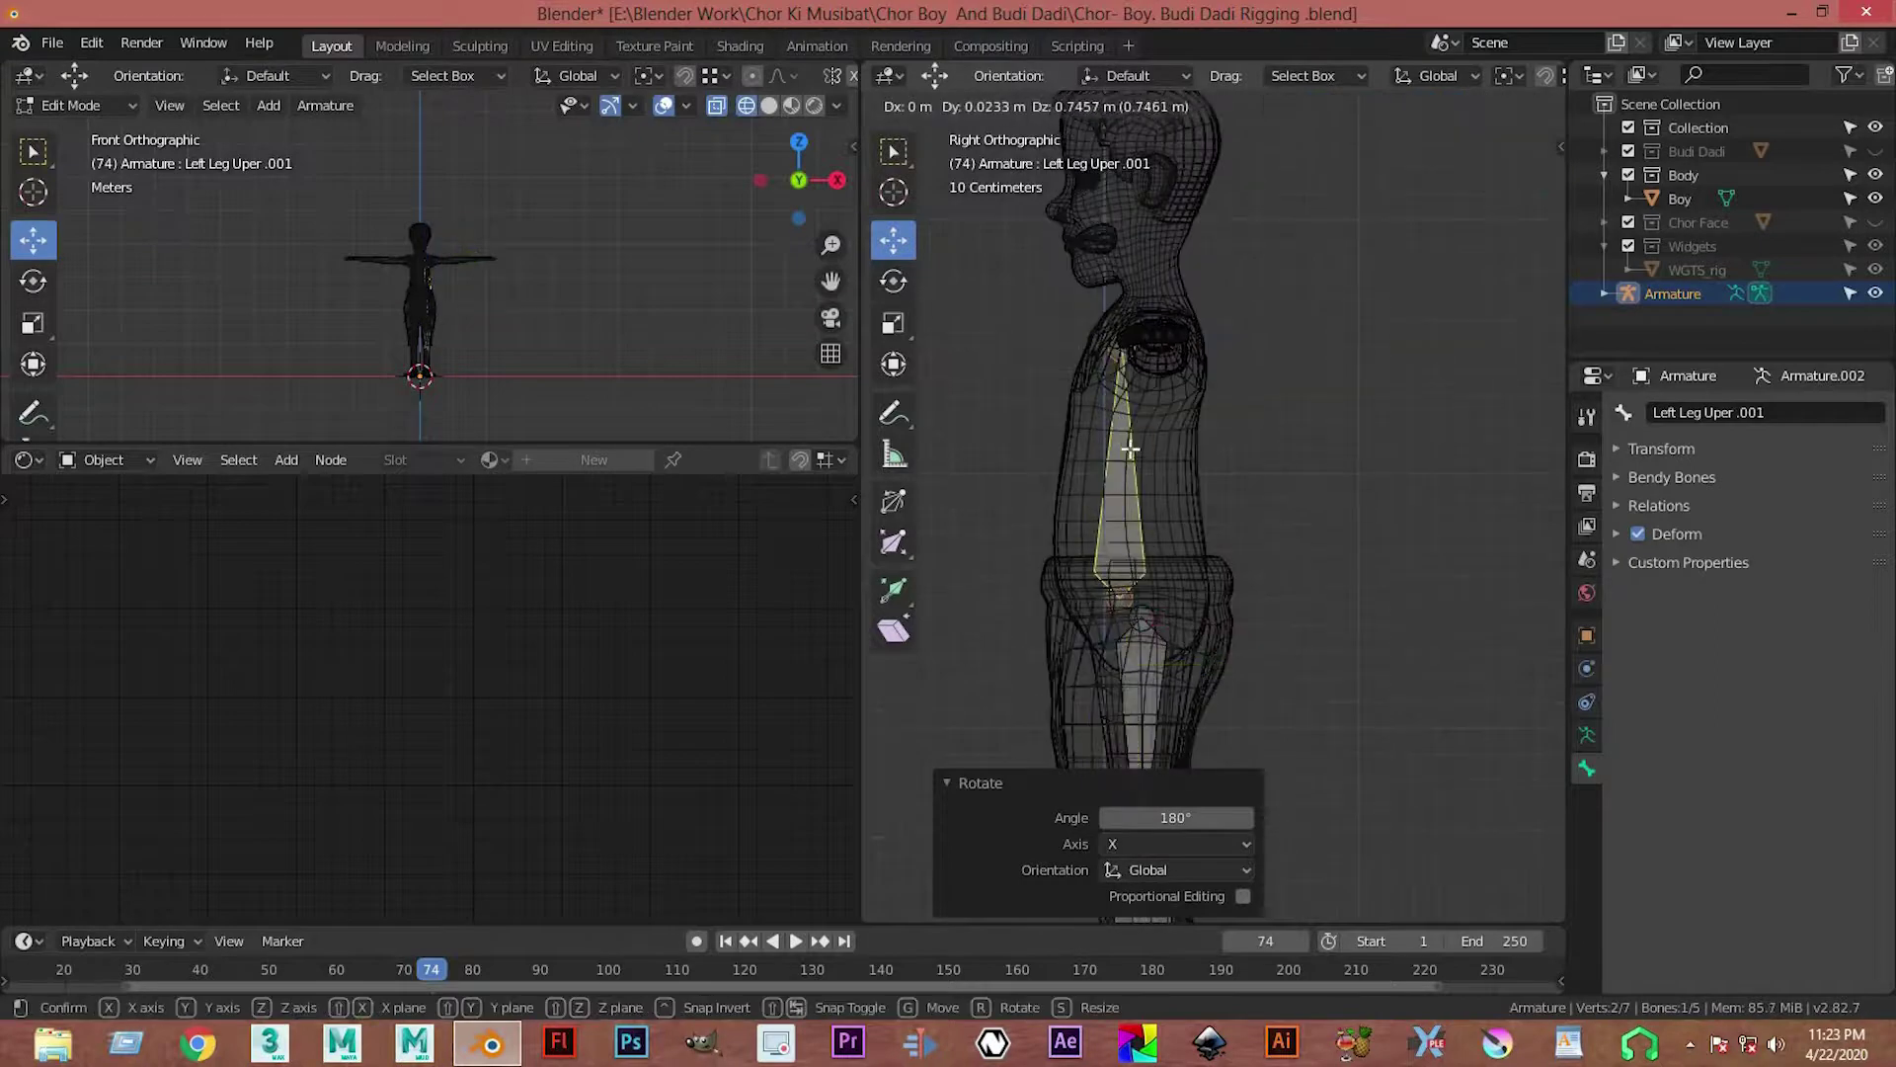
pyautogui.click(1143, 587)
# Step: Move the bone's end joint down into the lower torso
pyautogui.scroll(4, 1142, 588)
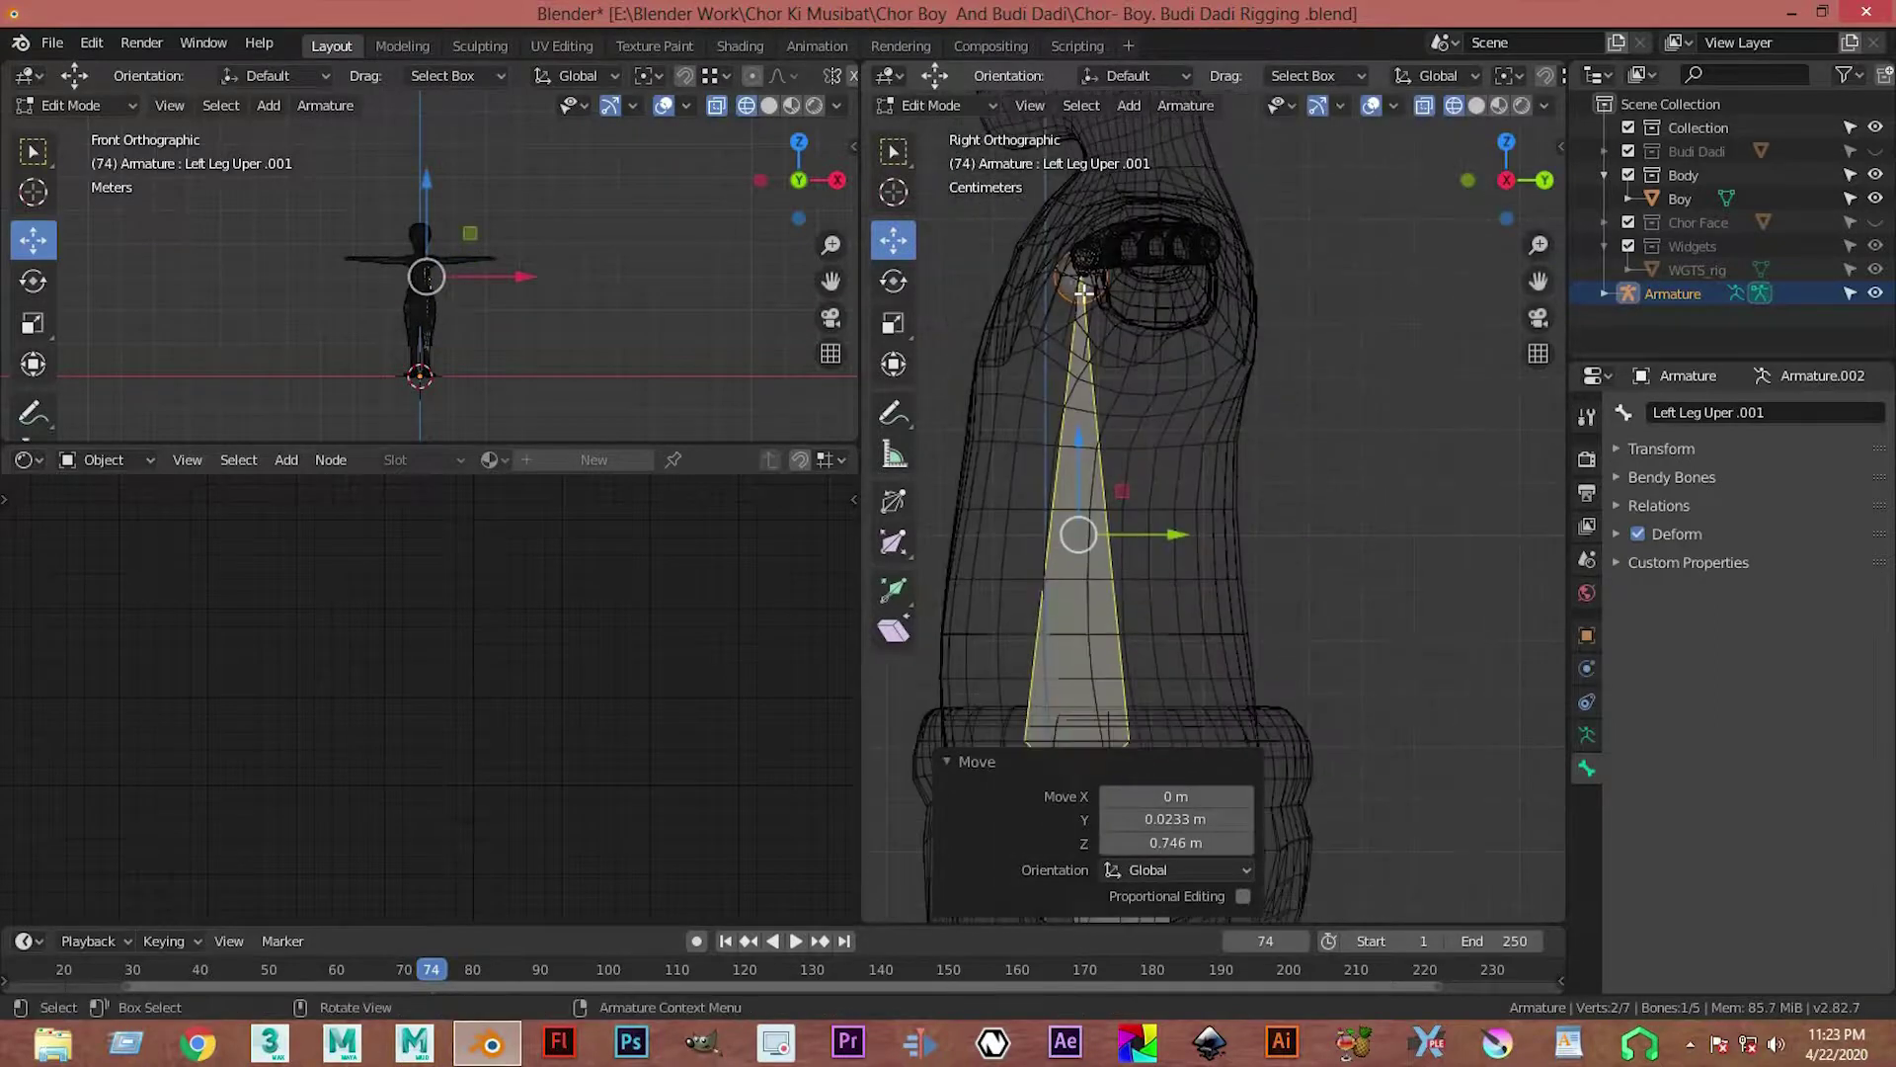
pyautogui.scroll(-4, 1083, 292)
pyautogui.click(1159, 448)
pyautogui.press('g')
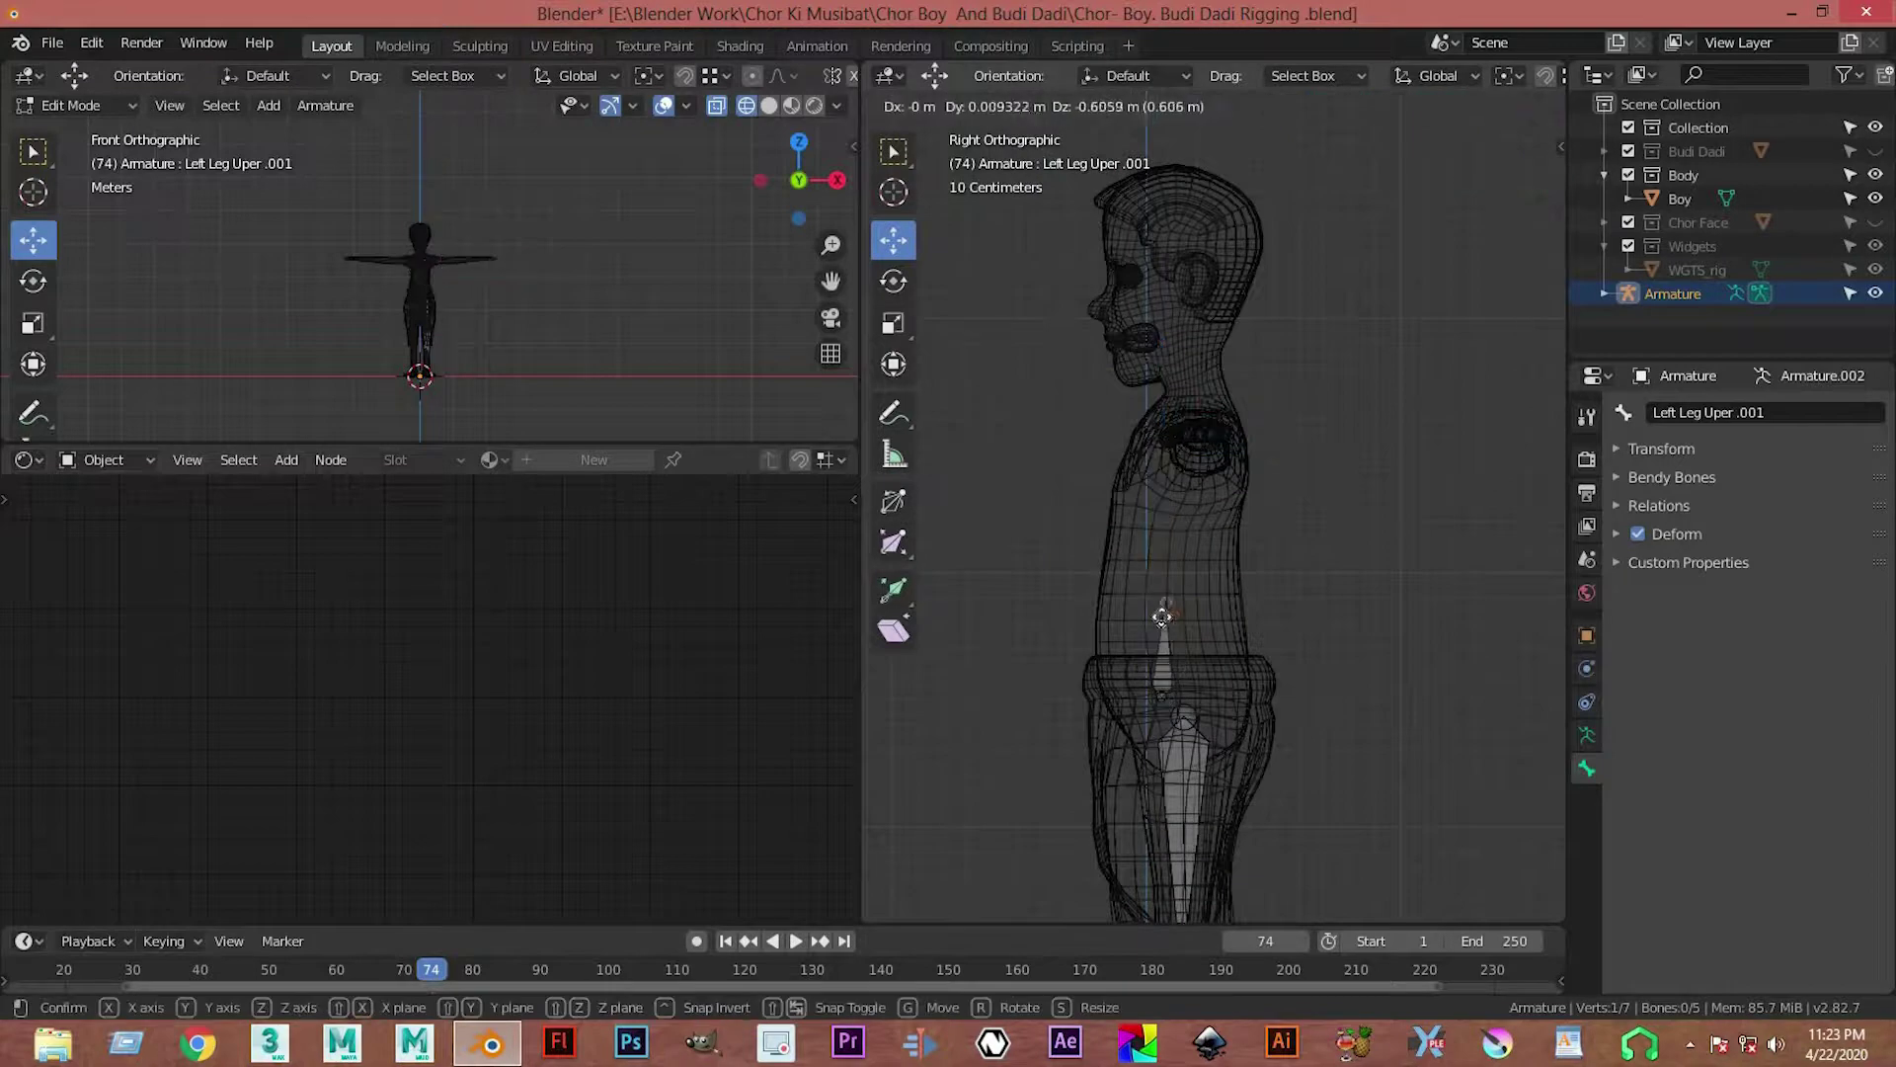
pyautogui.click(1162, 617)
pyautogui.scroll(4, 1121, 642)
# Step: Reposition the bone's head joint to its final spot in the lower torso
pyautogui.click(1102, 669)
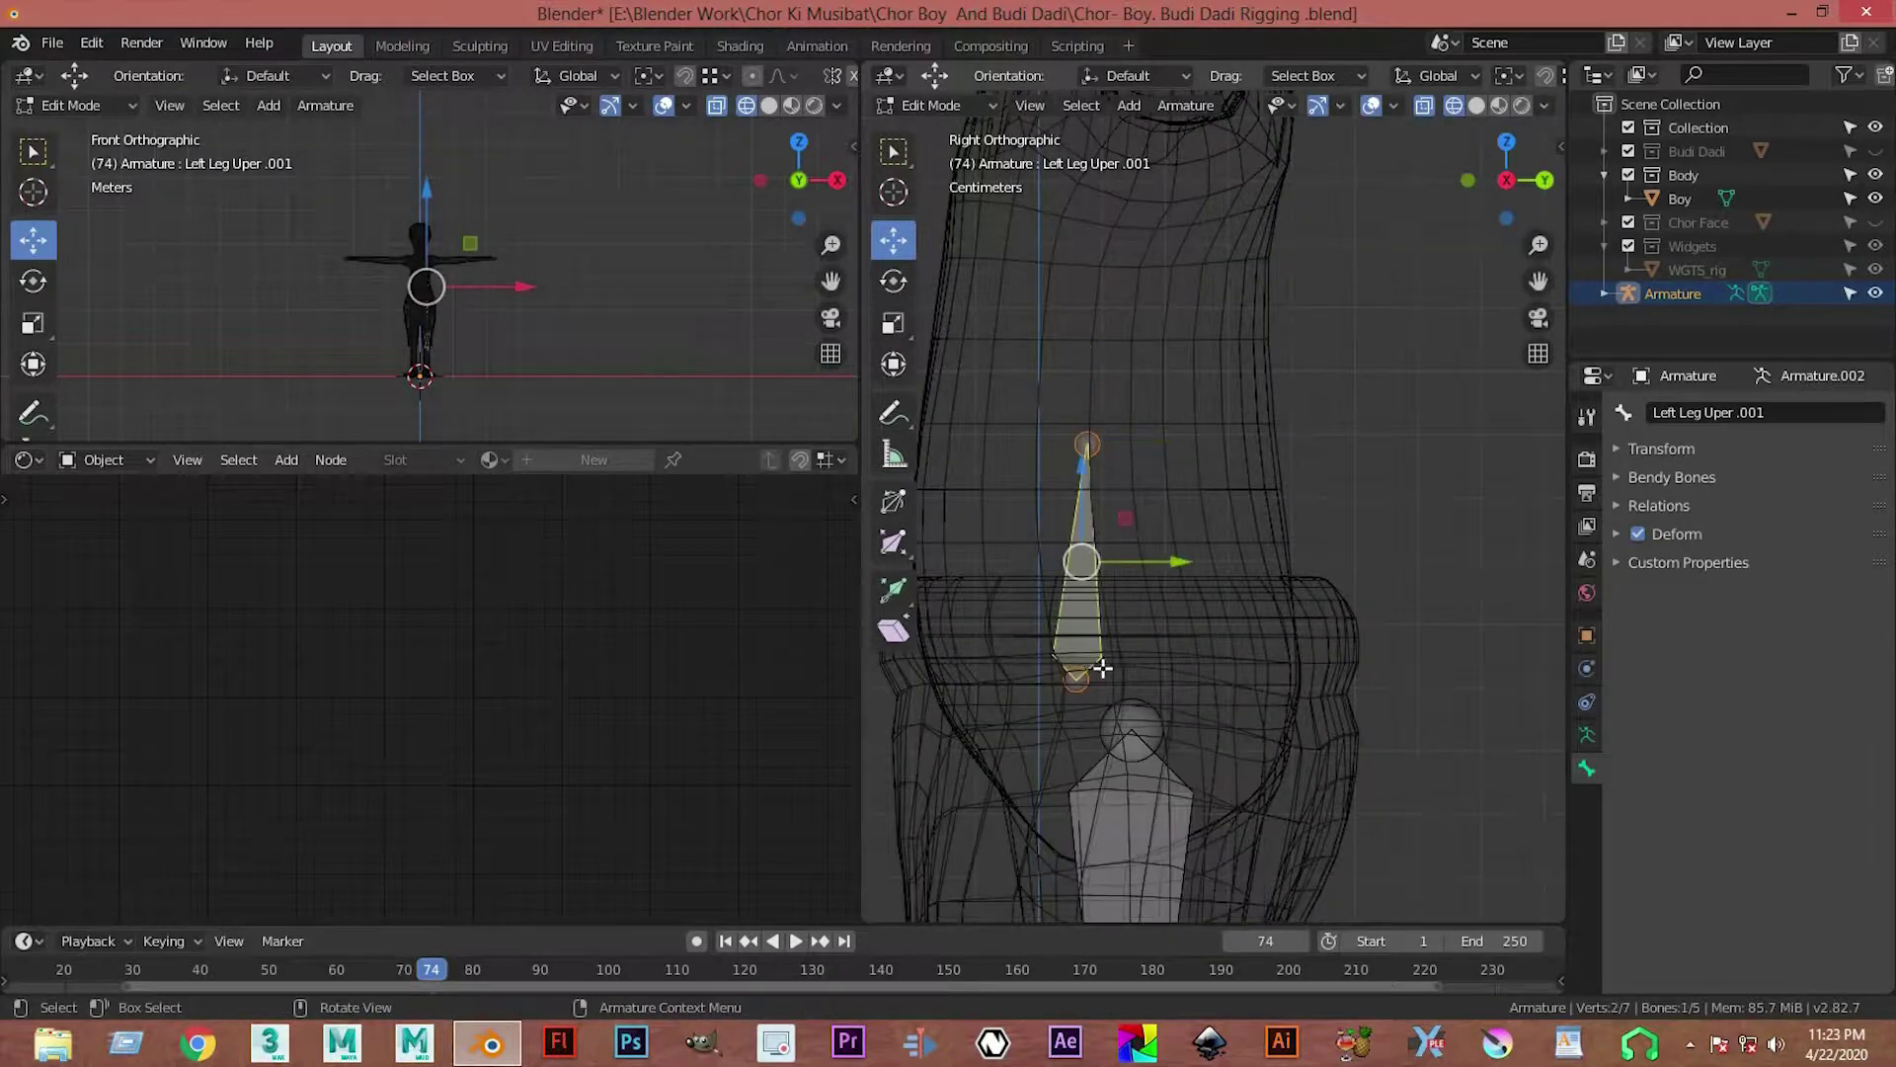
pyautogui.click(1078, 676)
pyautogui.click(1084, 608)
pyautogui.click(1087, 446)
pyautogui.press('g')
pyautogui.click(1143, 514)
pyautogui.scroll(-2, 1143, 551)
pyautogui.press('g')
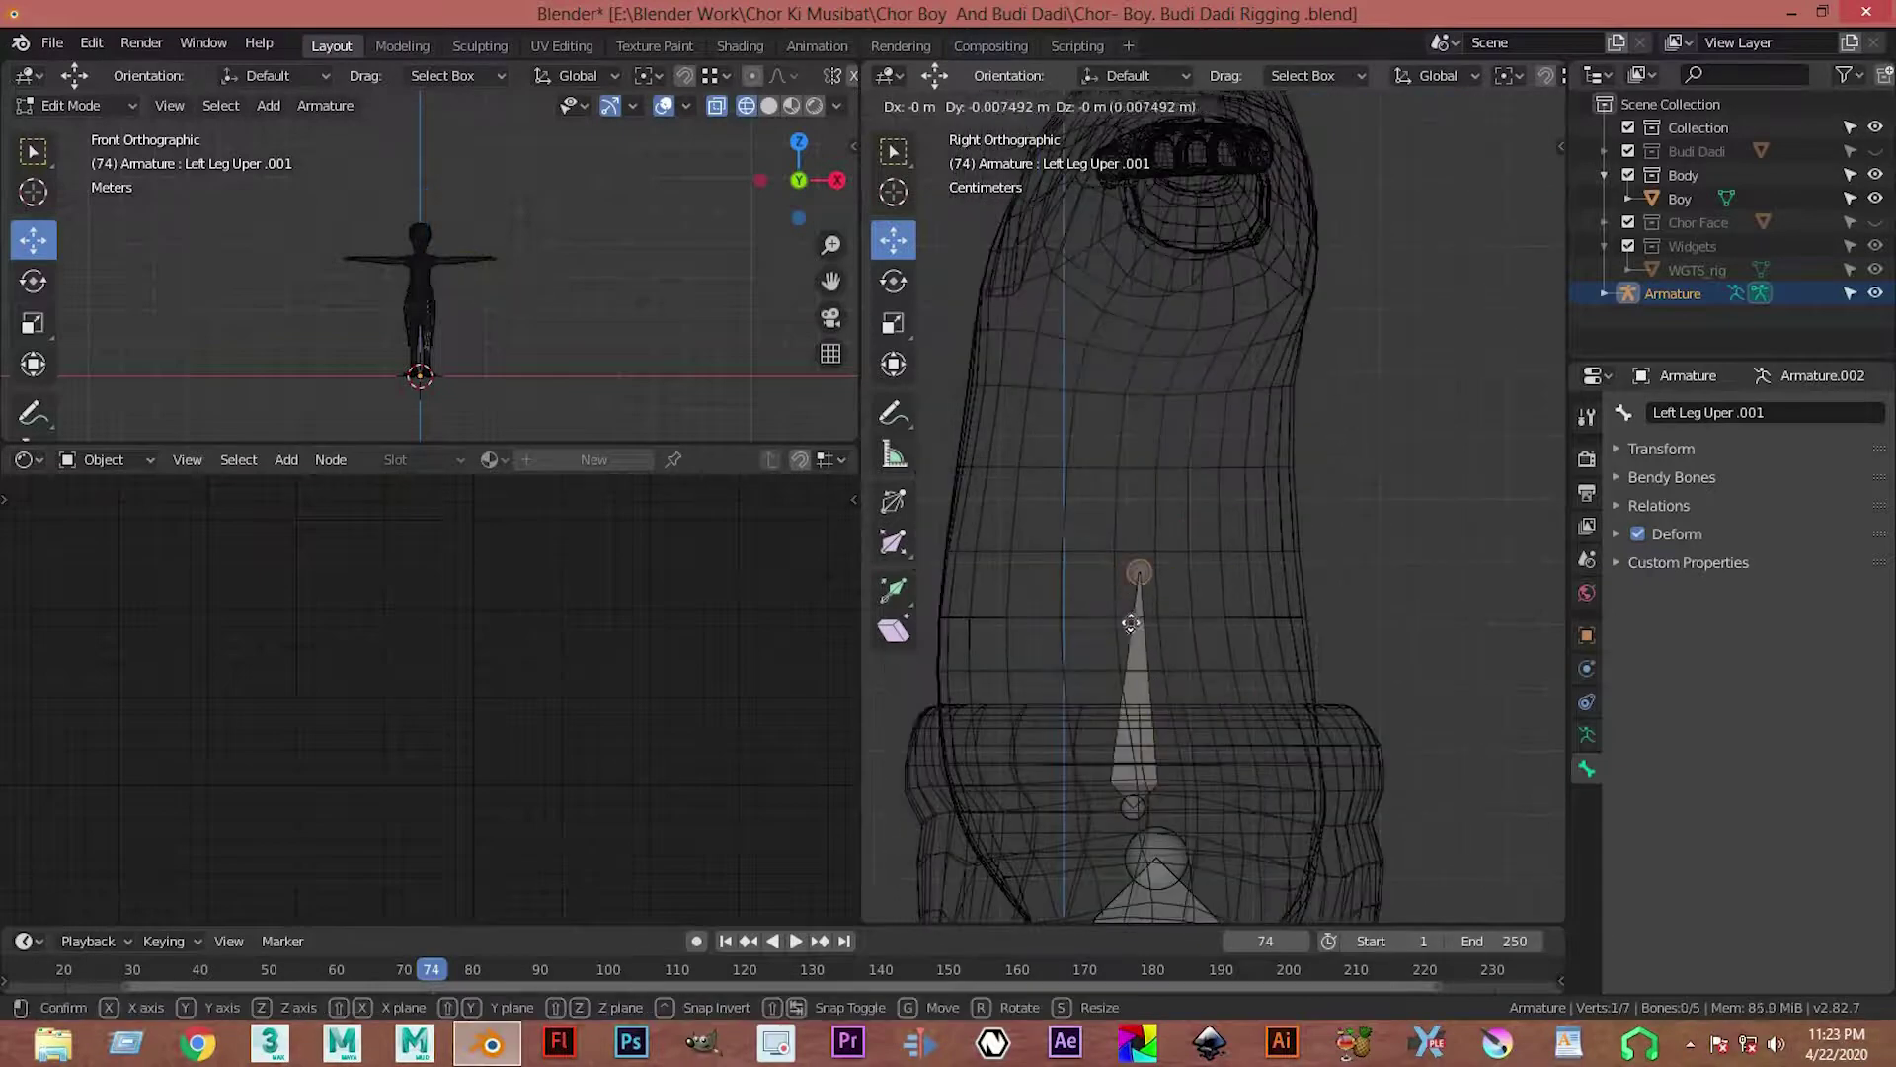
pyautogui.click(1114, 604)
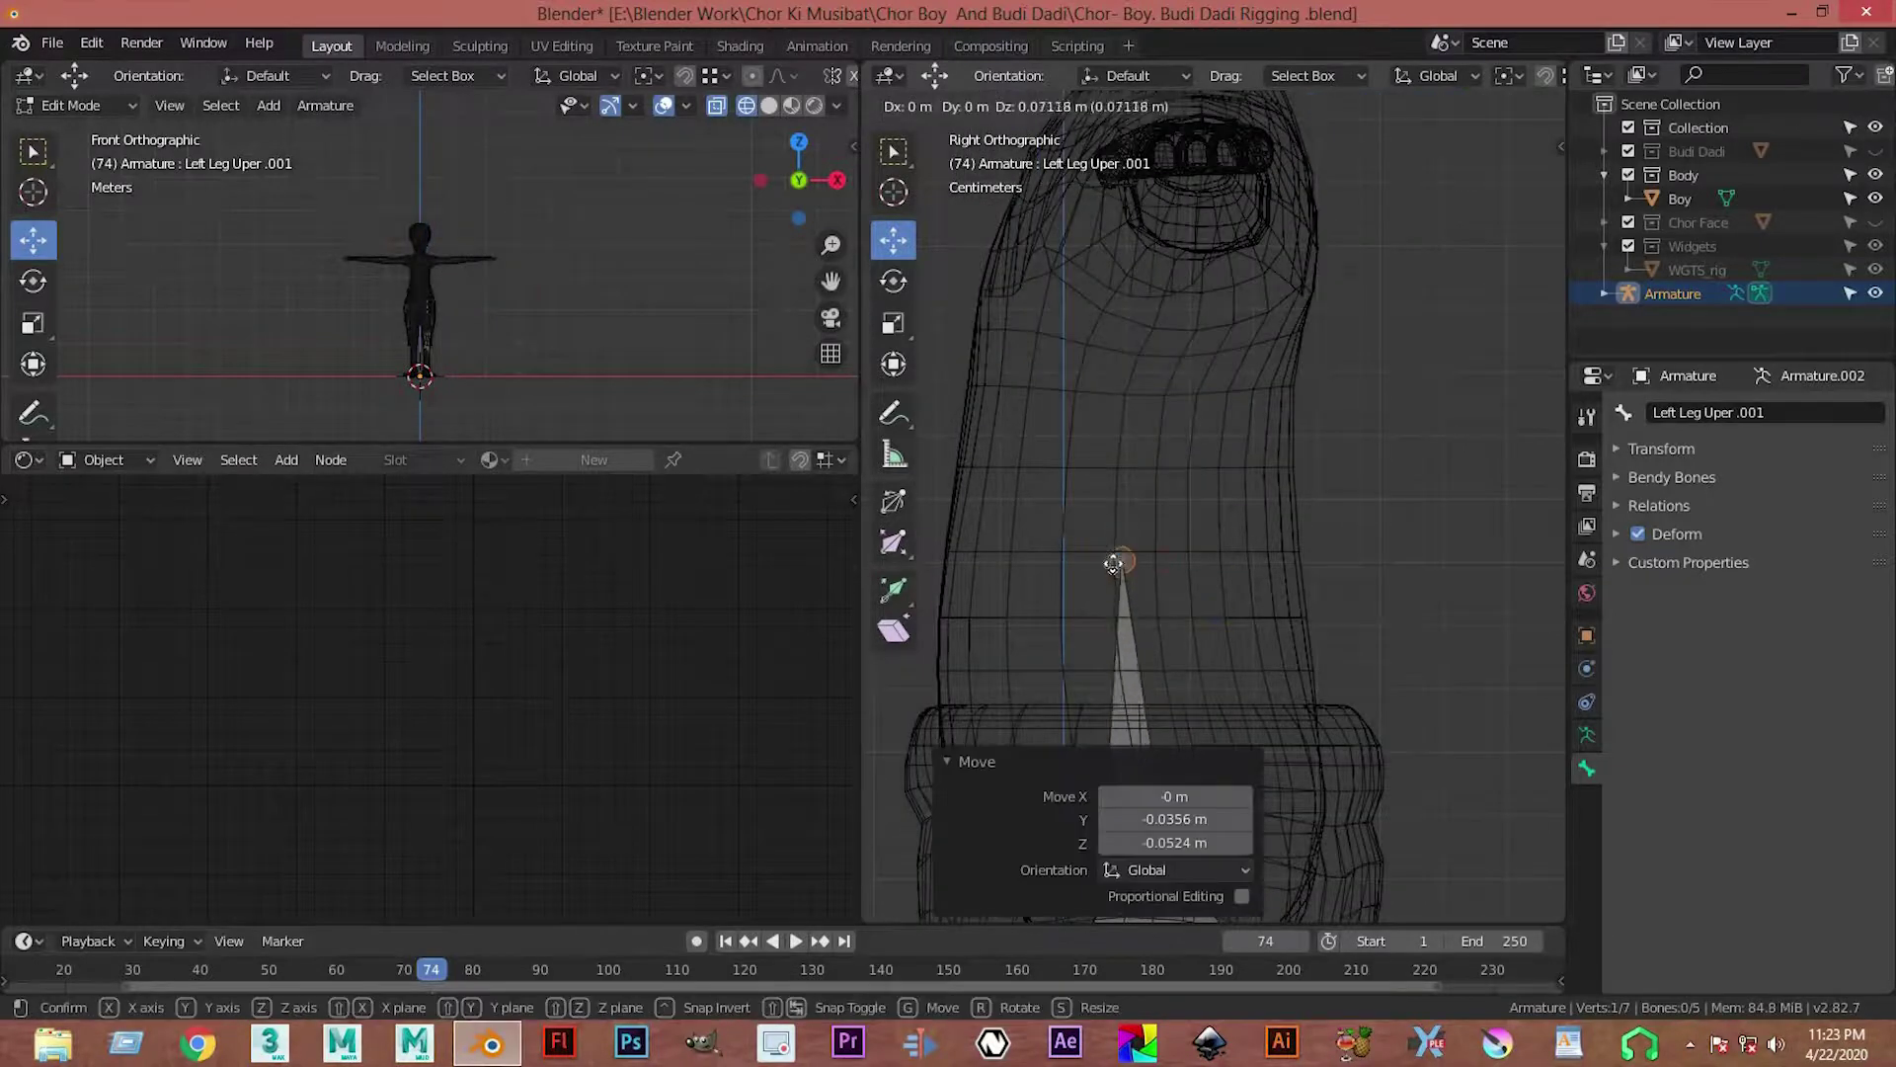
# Step: Extrude a first chain of chest and neck bones, then undo the last extrusion
pyautogui.keyDown('shift'); pyautogui.moveTo(1120, 558); pyautogui.dragTo(1151, 687, button='middle'); pyautogui.keyUp('shift')
pyautogui.press('e')
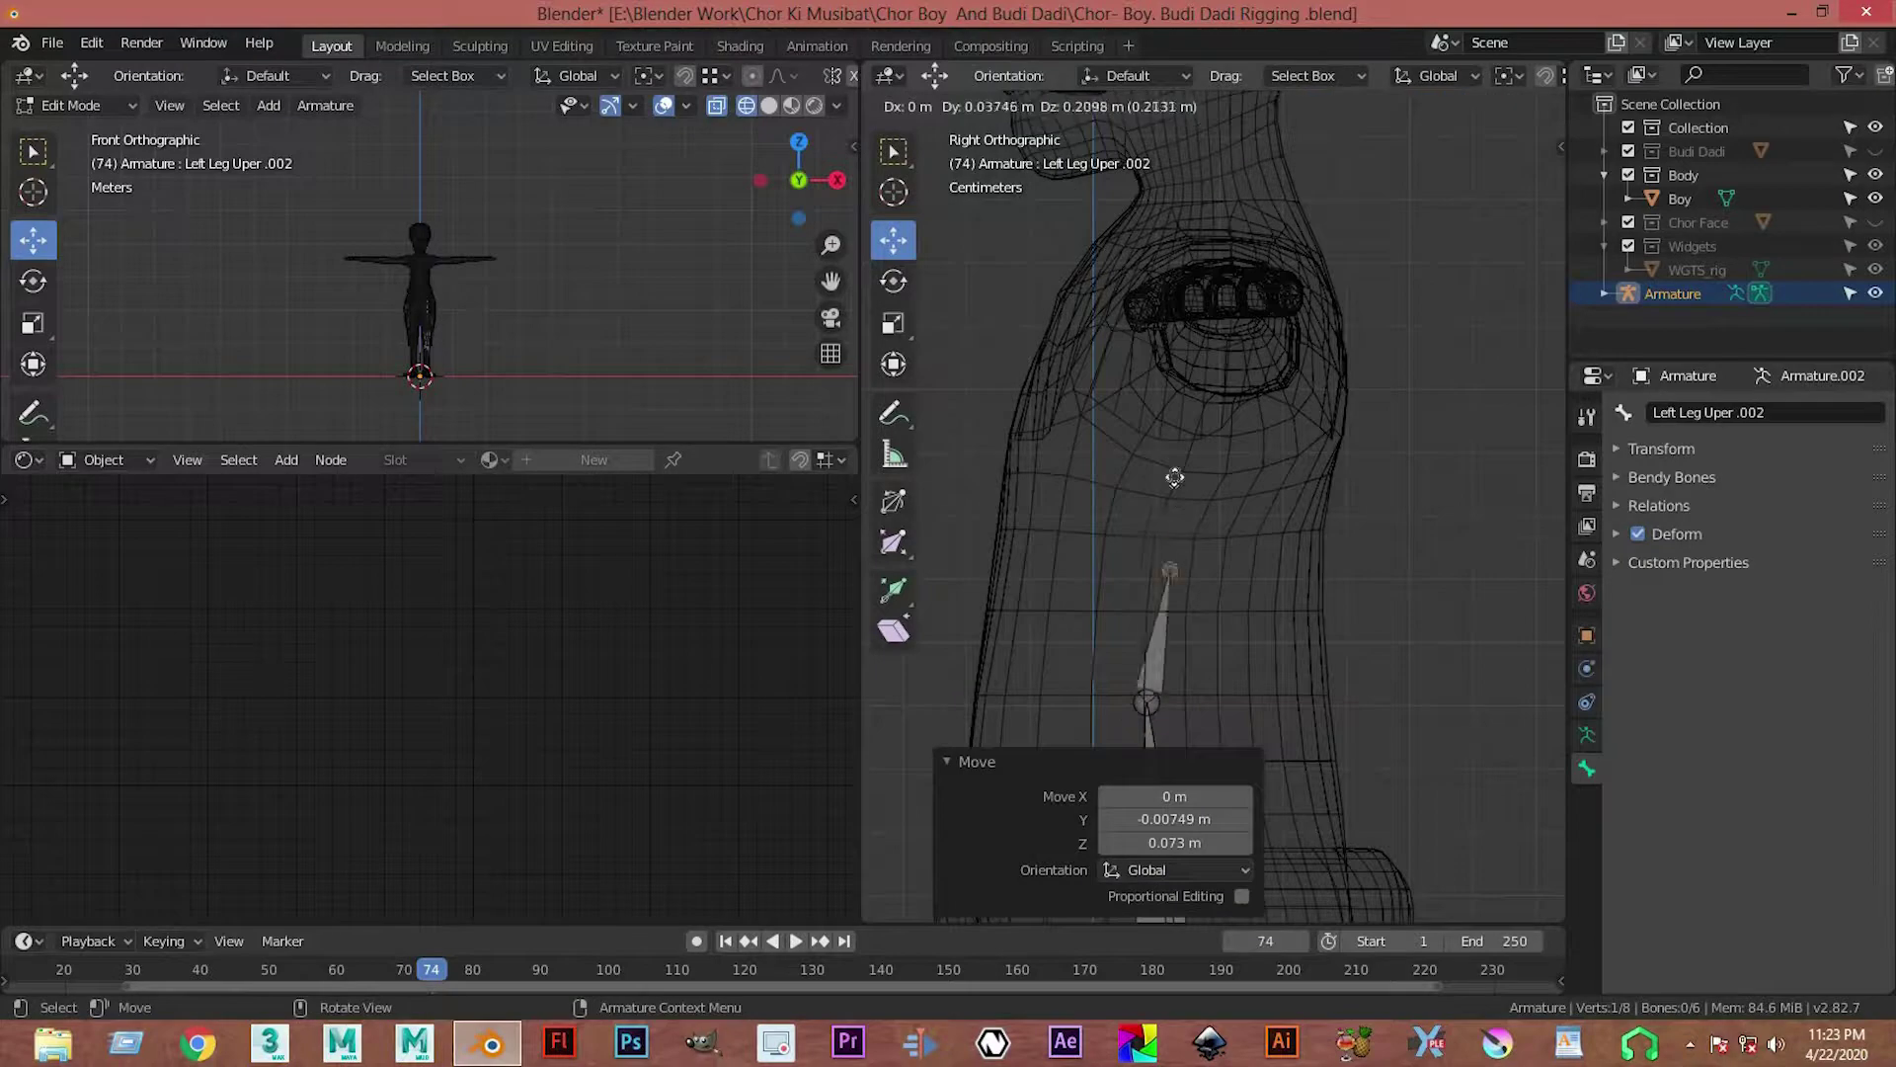
pyautogui.click(1171, 402)
pyautogui.keyDown('shift'); pyautogui.moveTo(1170, 402); pyautogui.dragTo(1180, 615, button='middle'); pyautogui.keyUp('shift')
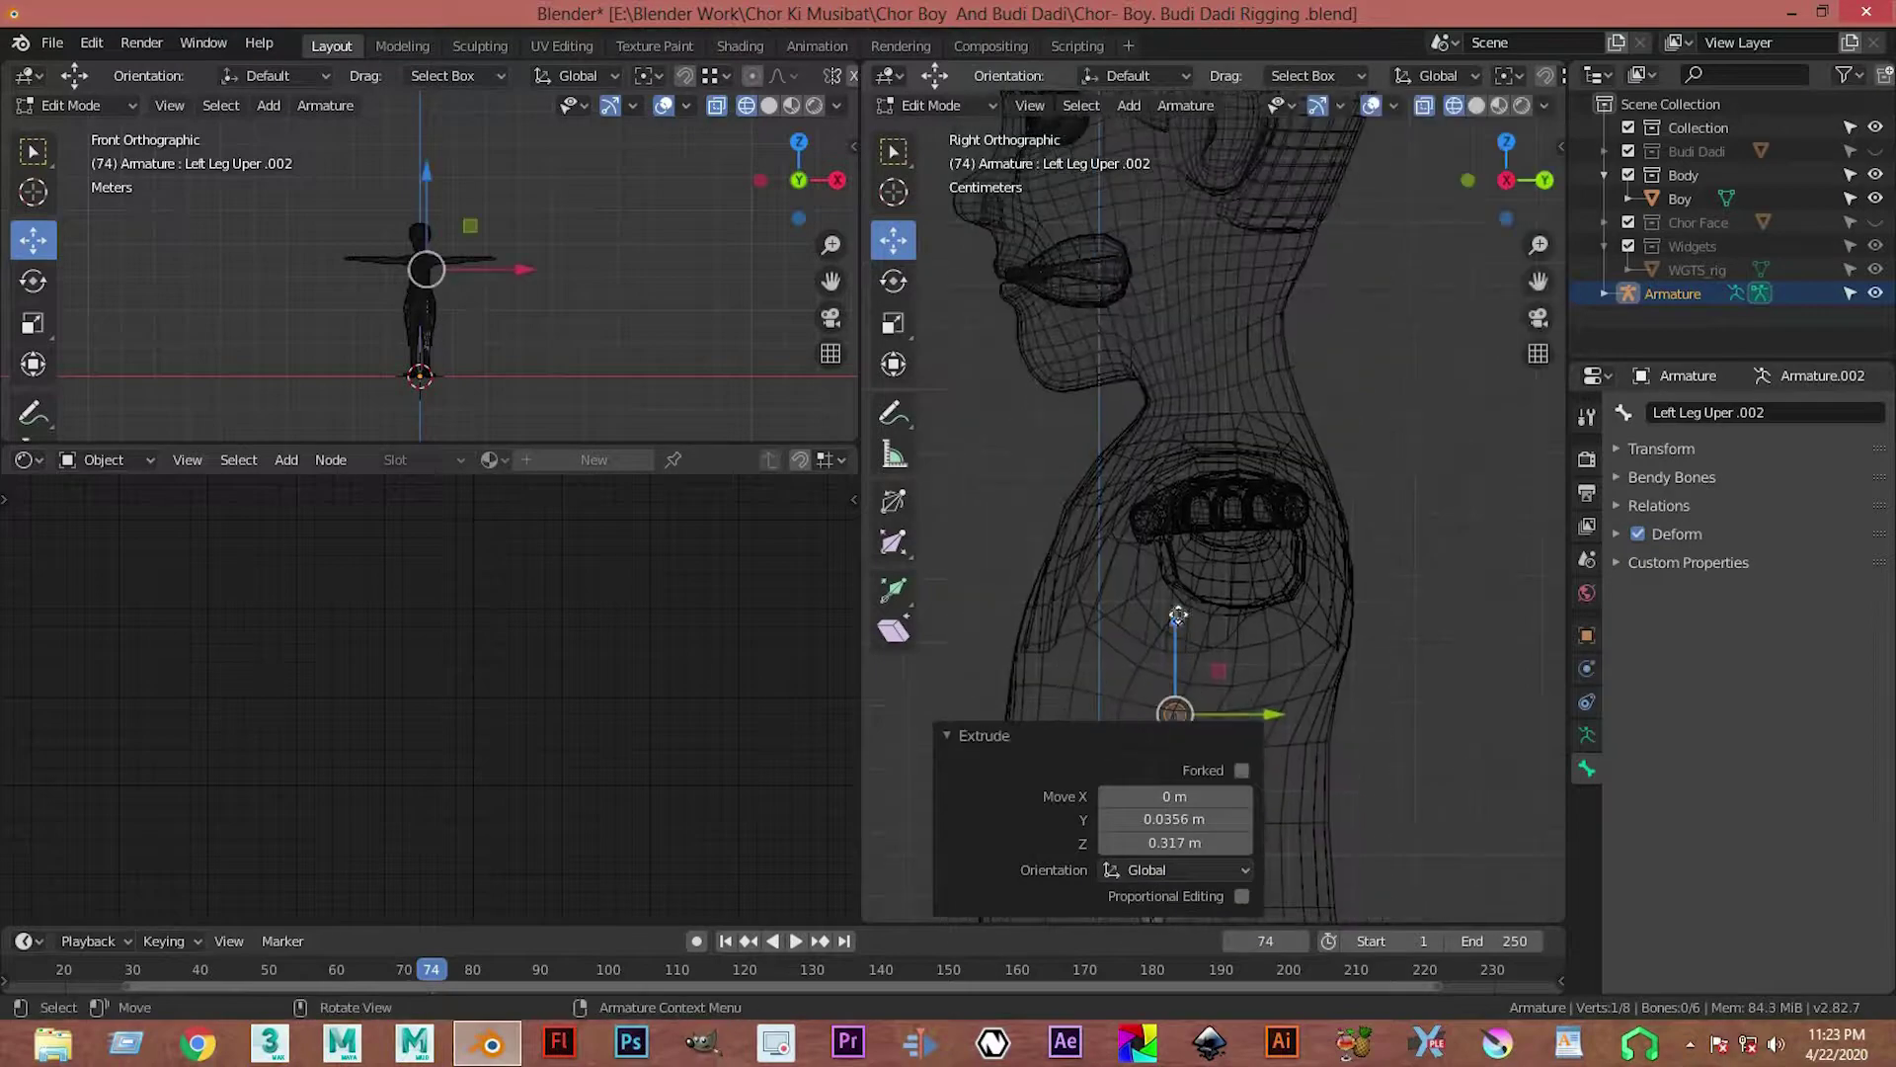
pyautogui.press('e')
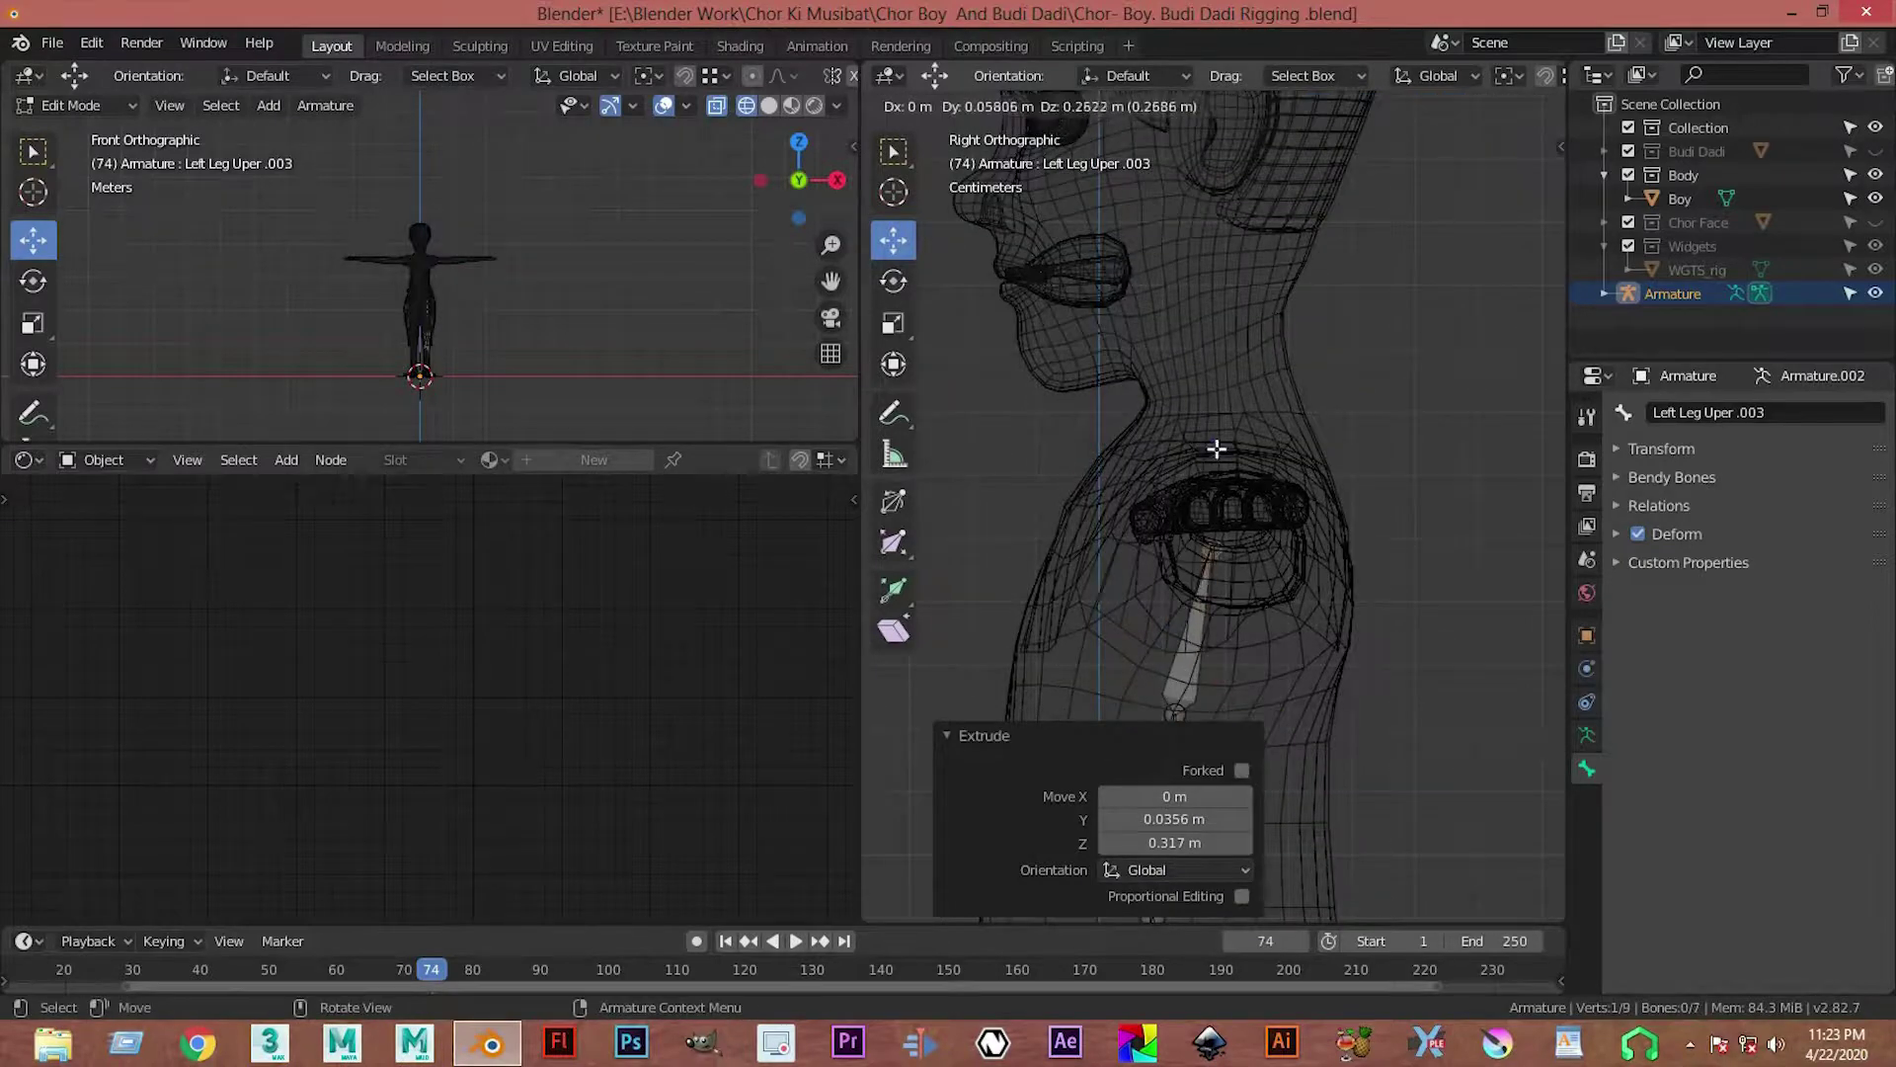
pyautogui.click(1216, 448)
pyautogui.keyDown('shift'); pyautogui.moveTo(1227, 538); pyautogui.dragTo(1220, 670, button='middle'); pyautogui.keyUp('shift')
pyautogui.press('e')
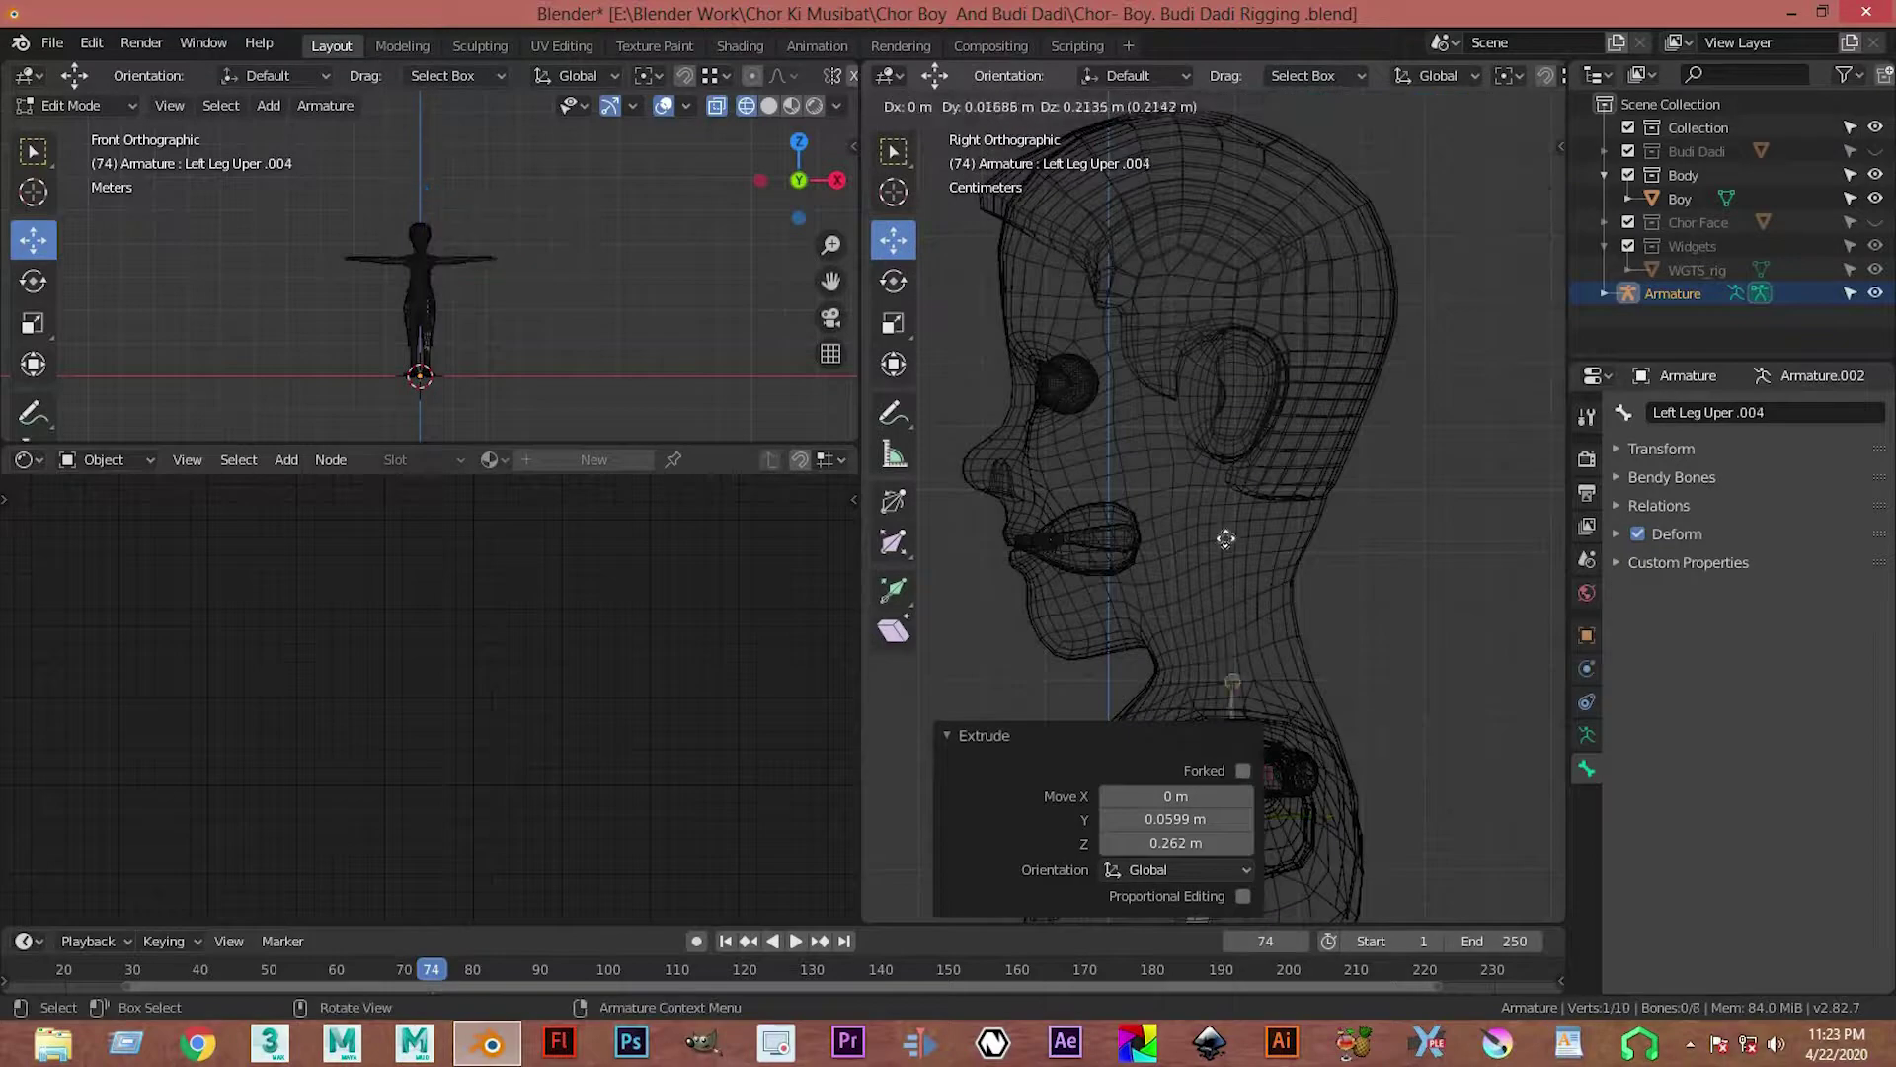
pyautogui.click(1225, 589)
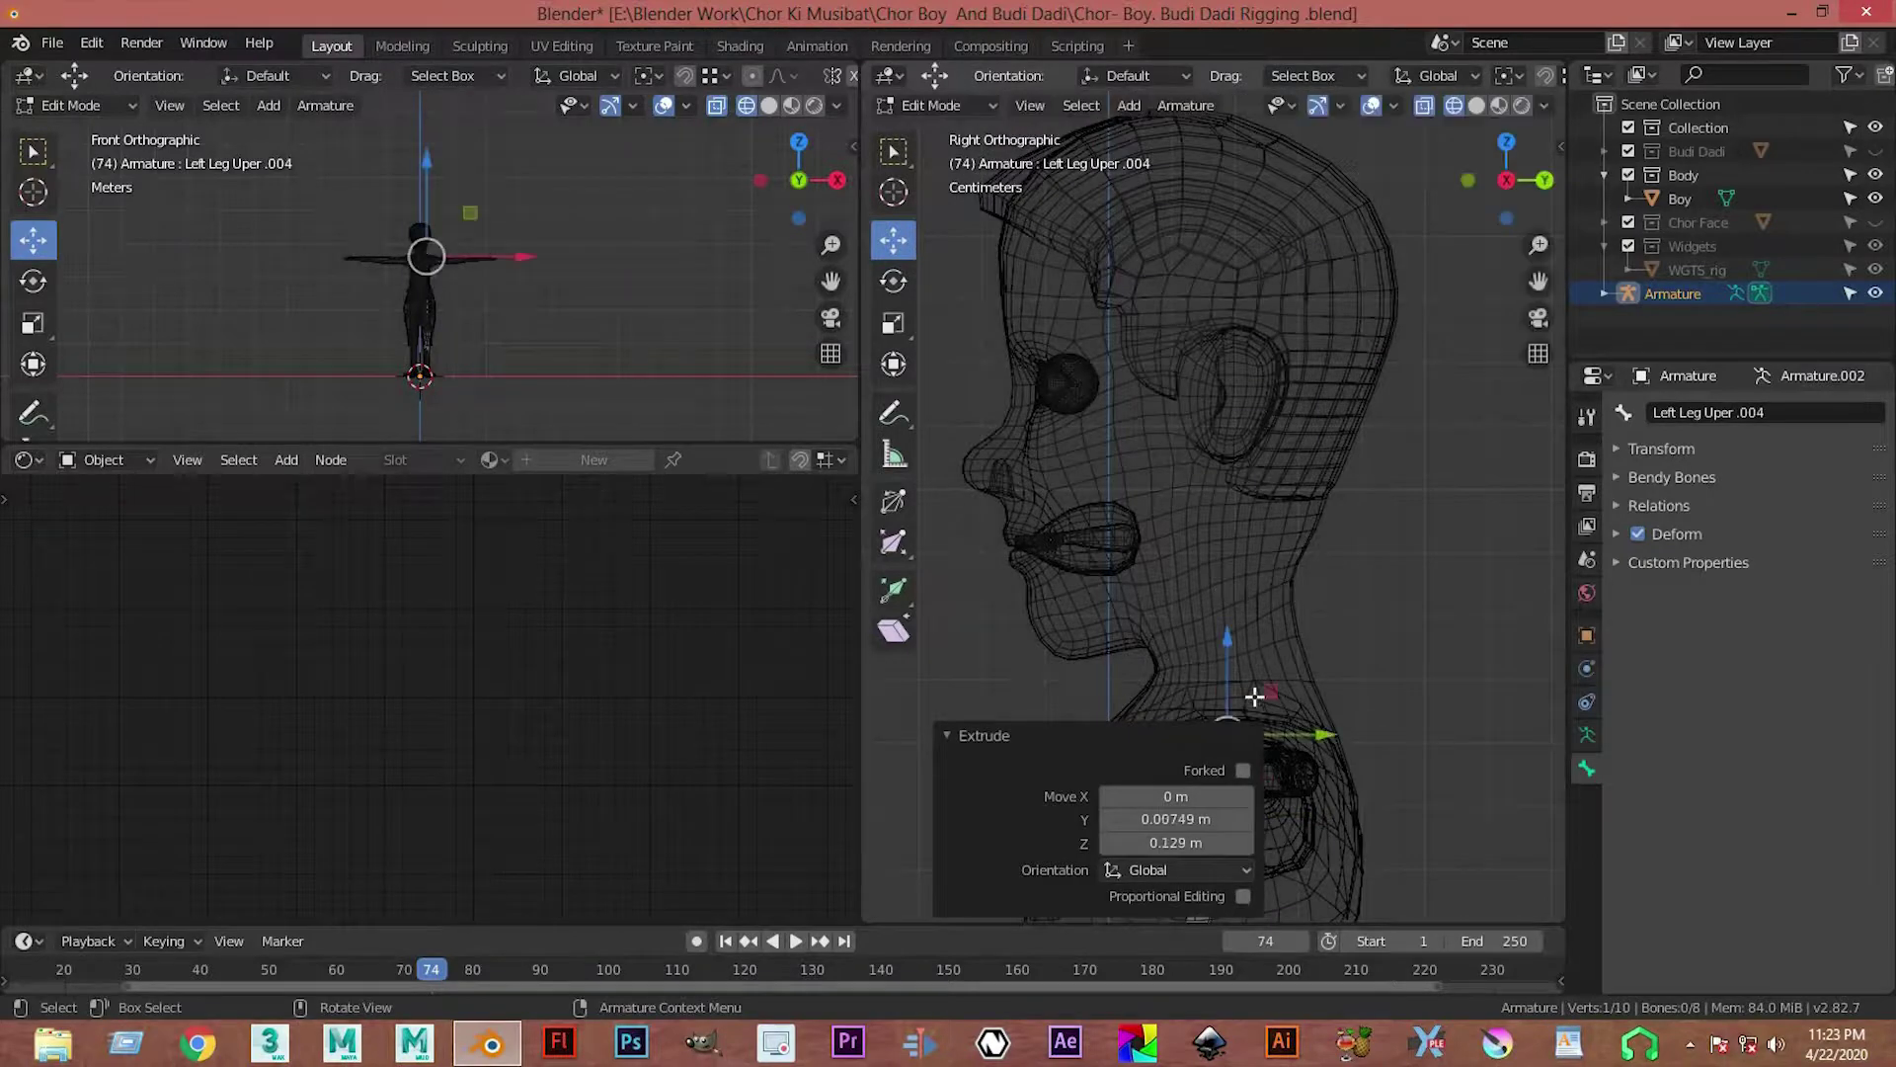
pyautogui.keyDown('shift'); pyautogui.moveTo(1249, 652); pyautogui.dragTo(1277, 447, button='middle'); pyautogui.keyUp('shift')
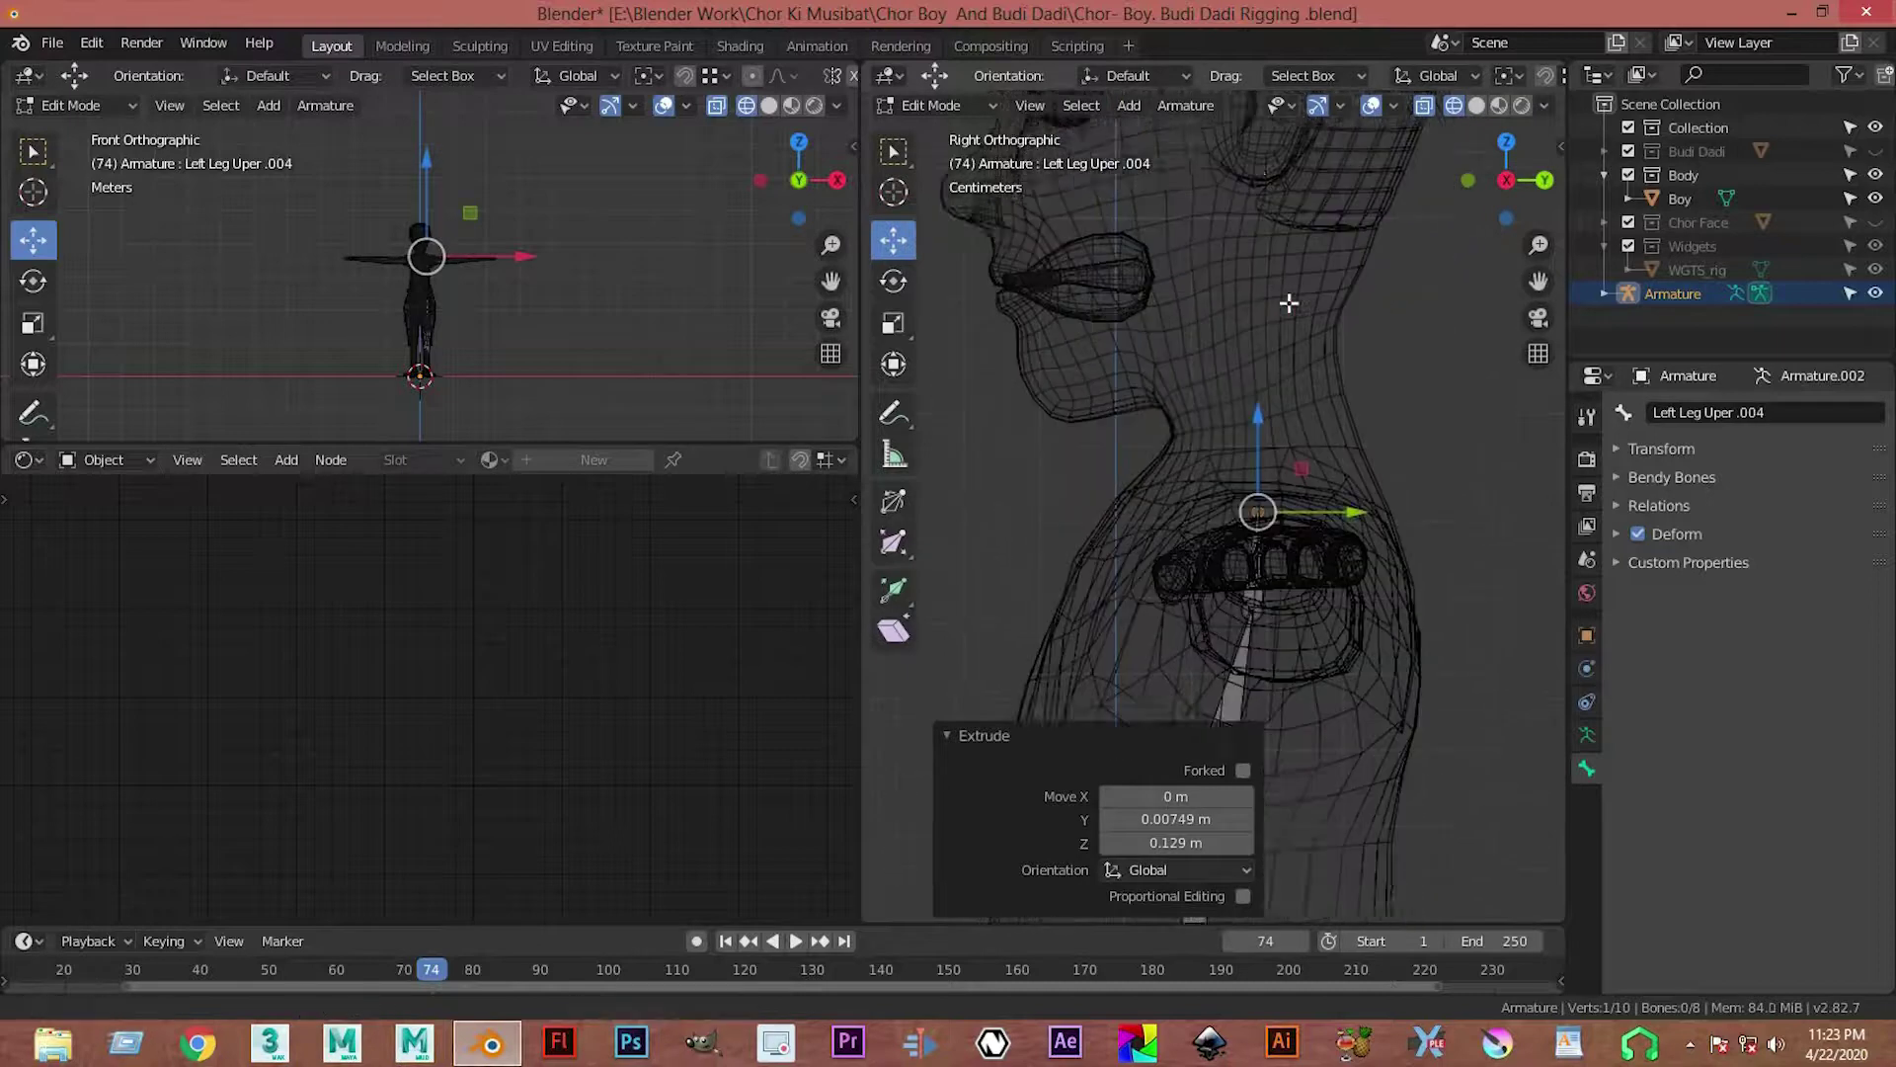
pyautogui.hotkey('ctrl', 'z')
pyautogui.hotkey('ctrl', 'z')
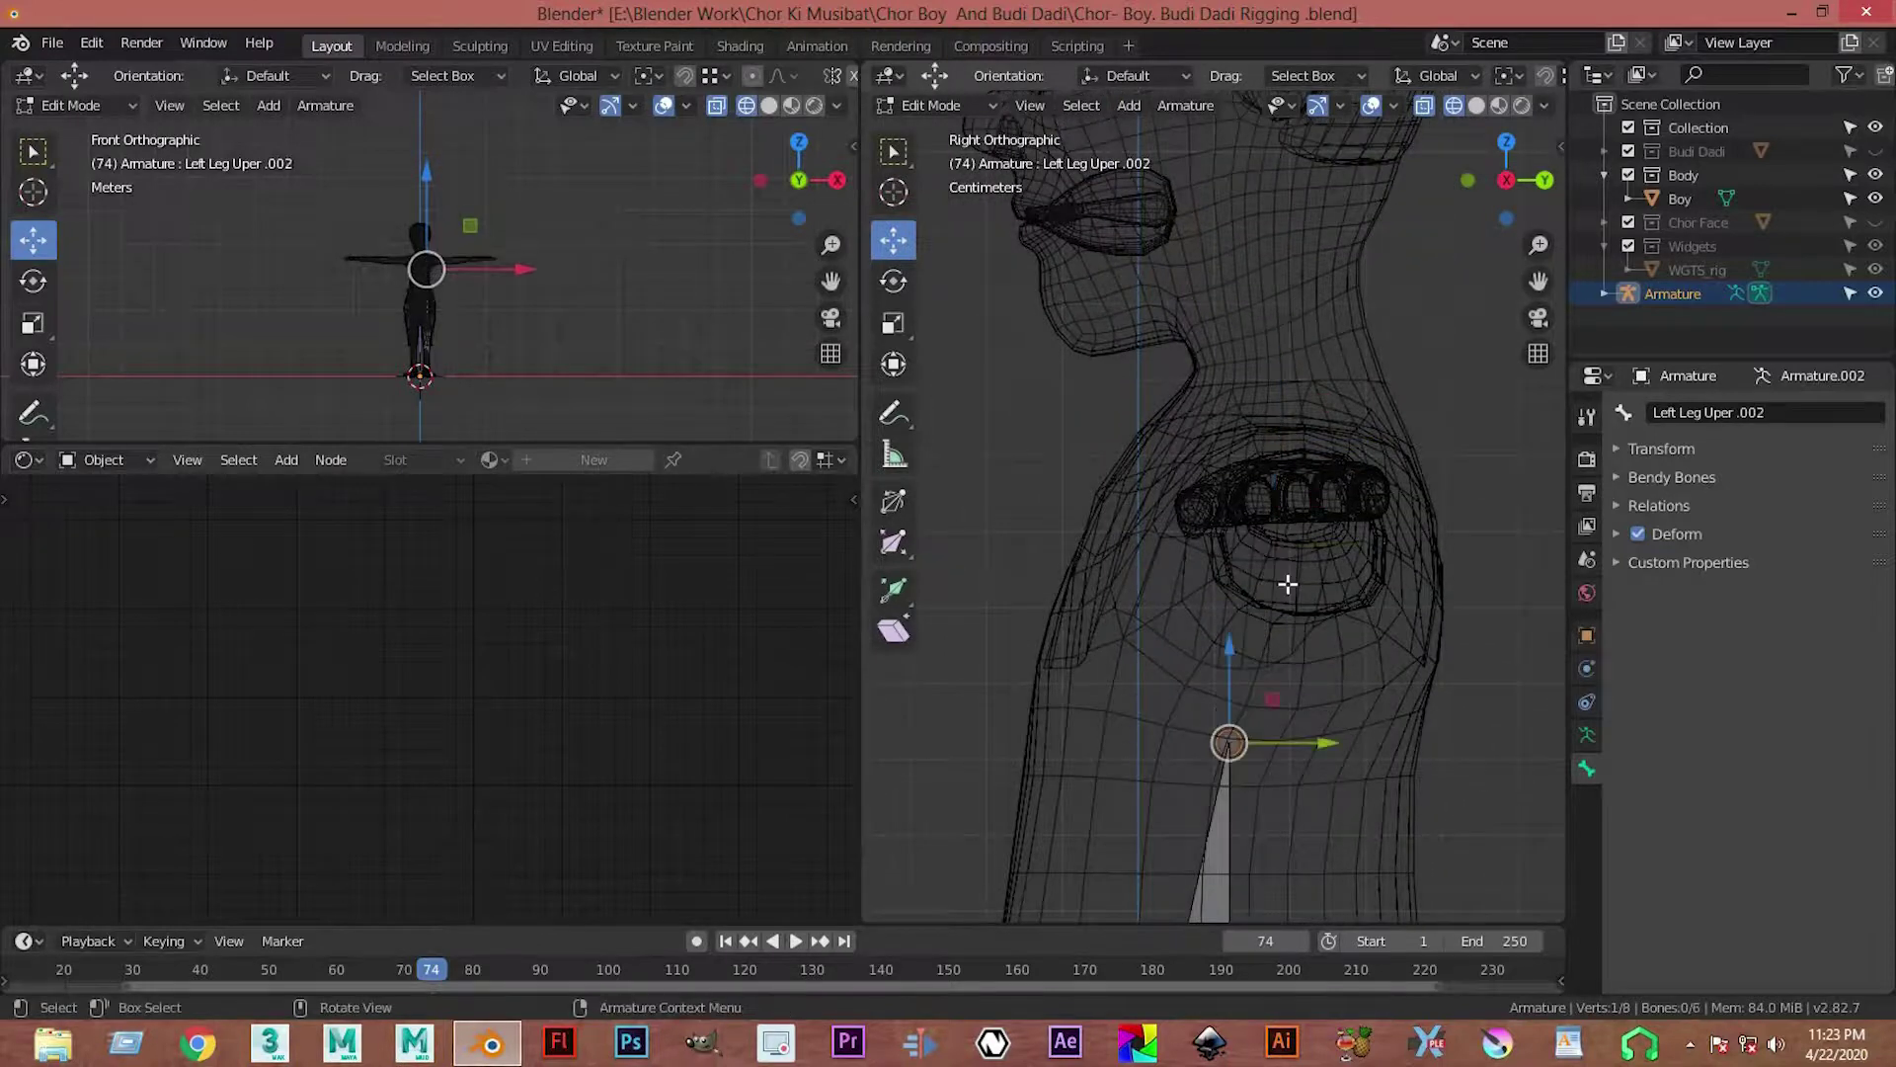
# Step: Extrude chest, neck and head bones up to the crown, then select the head bone
pyautogui.press('e')
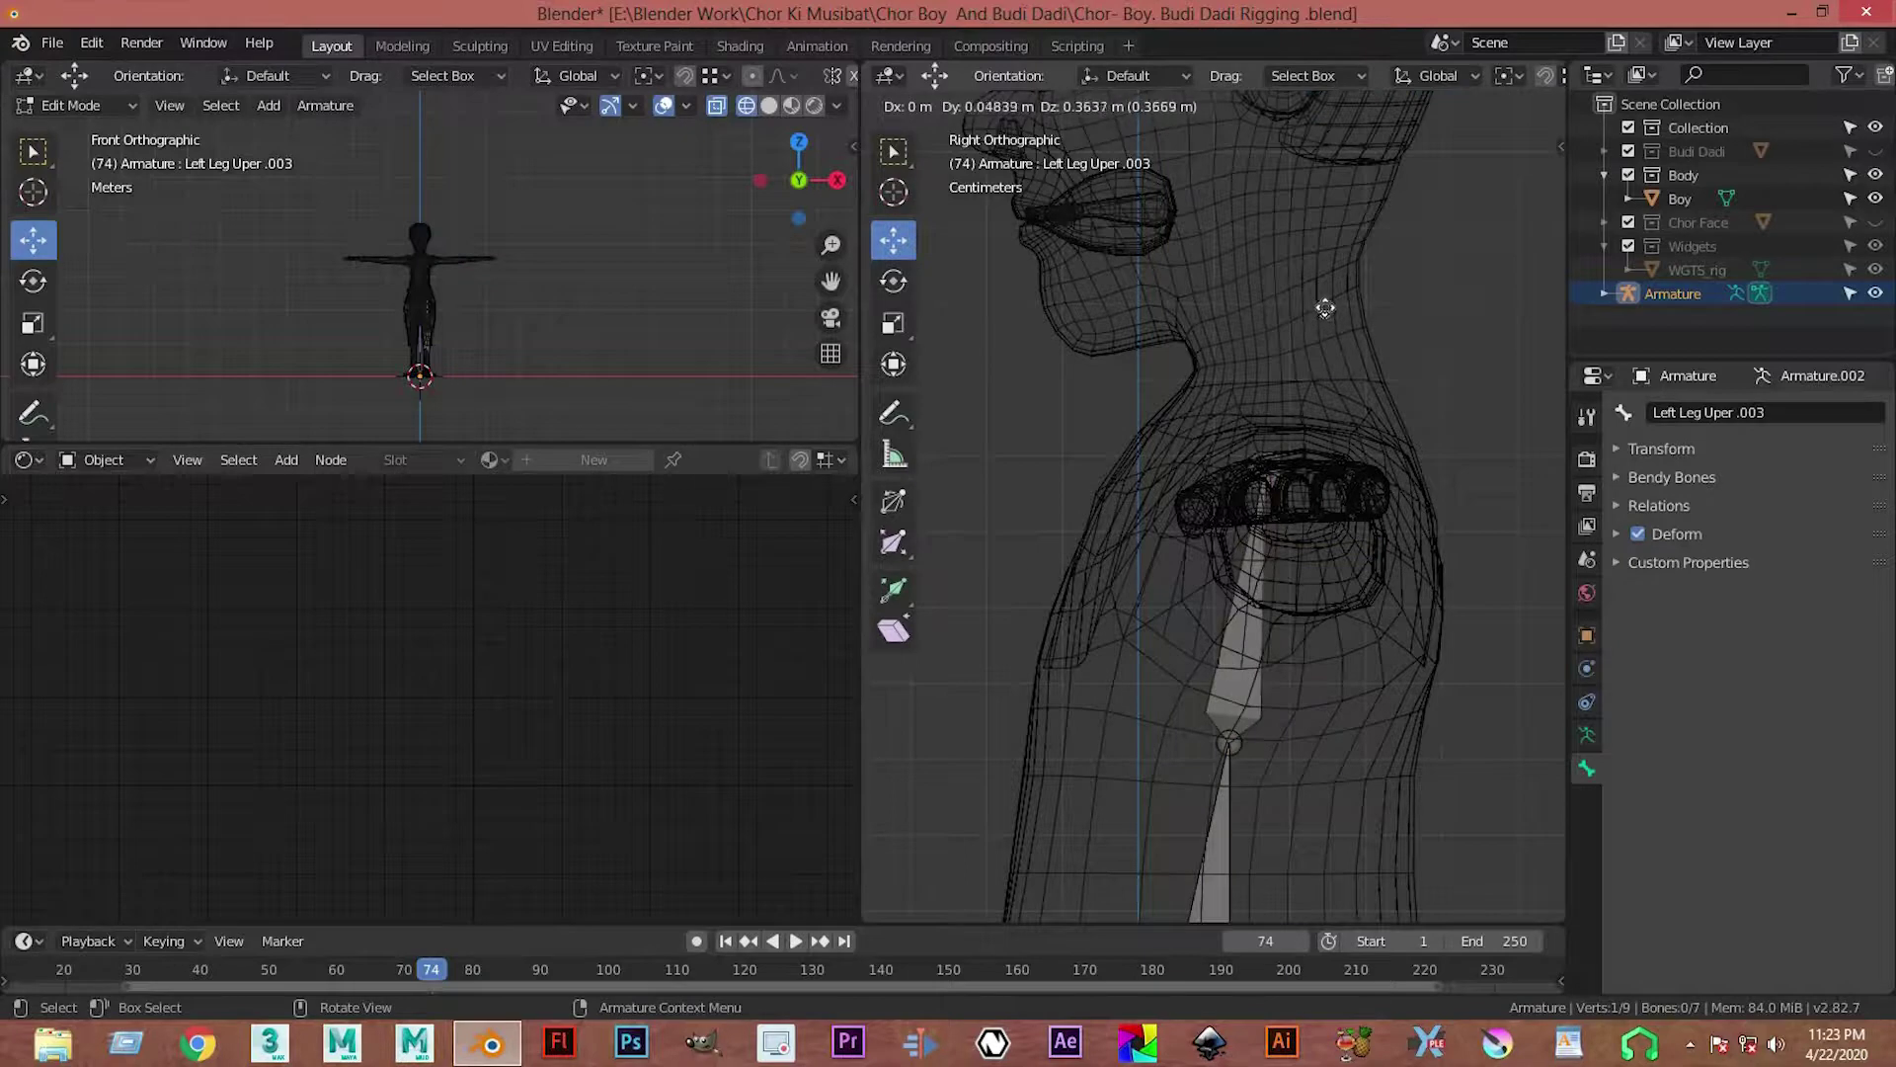
pyautogui.click(1322, 307)
pyautogui.keyDown('shift'); pyautogui.moveTo(1343, 572); pyautogui.dragTo(1346, 879, button='middle'); pyautogui.keyUp('shift')
pyautogui.press('e')
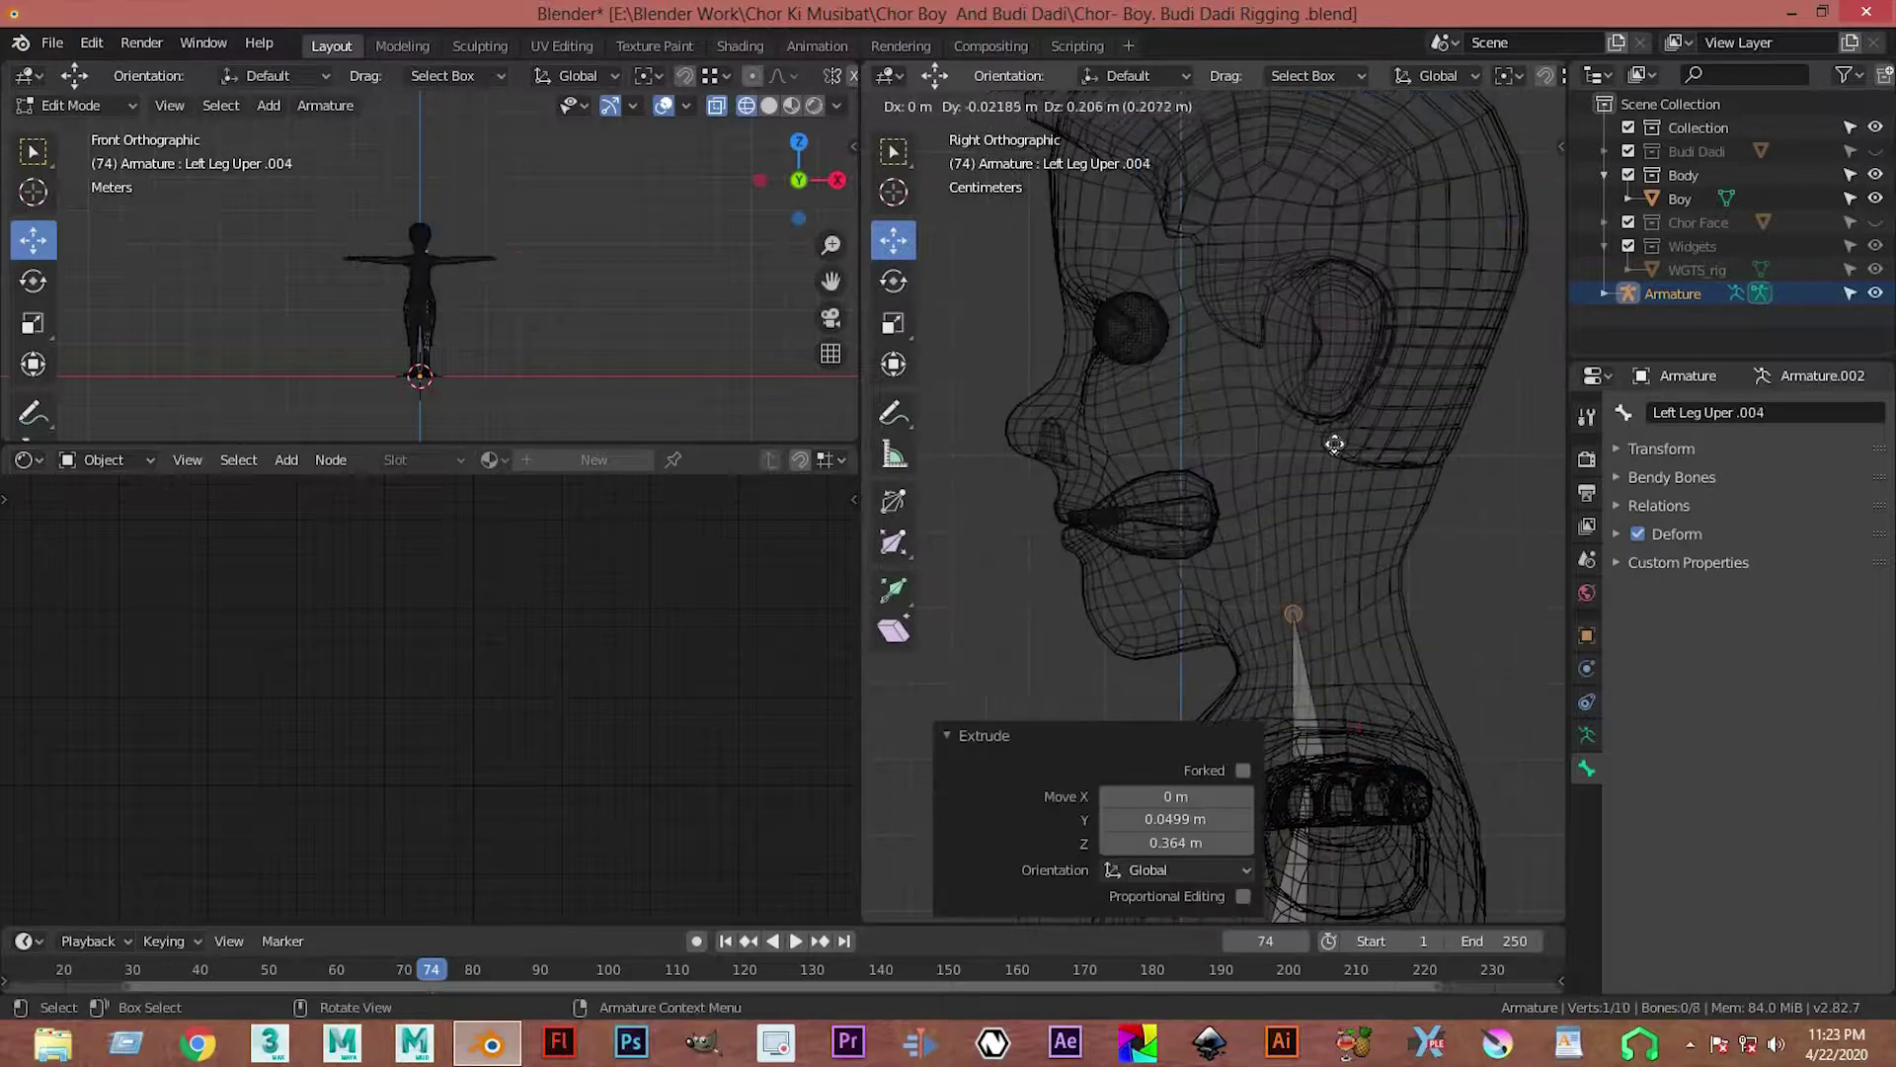
pyautogui.click(1347, 514)
pyautogui.keyDown('shift'); pyautogui.moveTo(1347, 513); pyautogui.dragTo(1349, 764, button='middle'); pyautogui.keyUp('shift')
pyautogui.press('e')
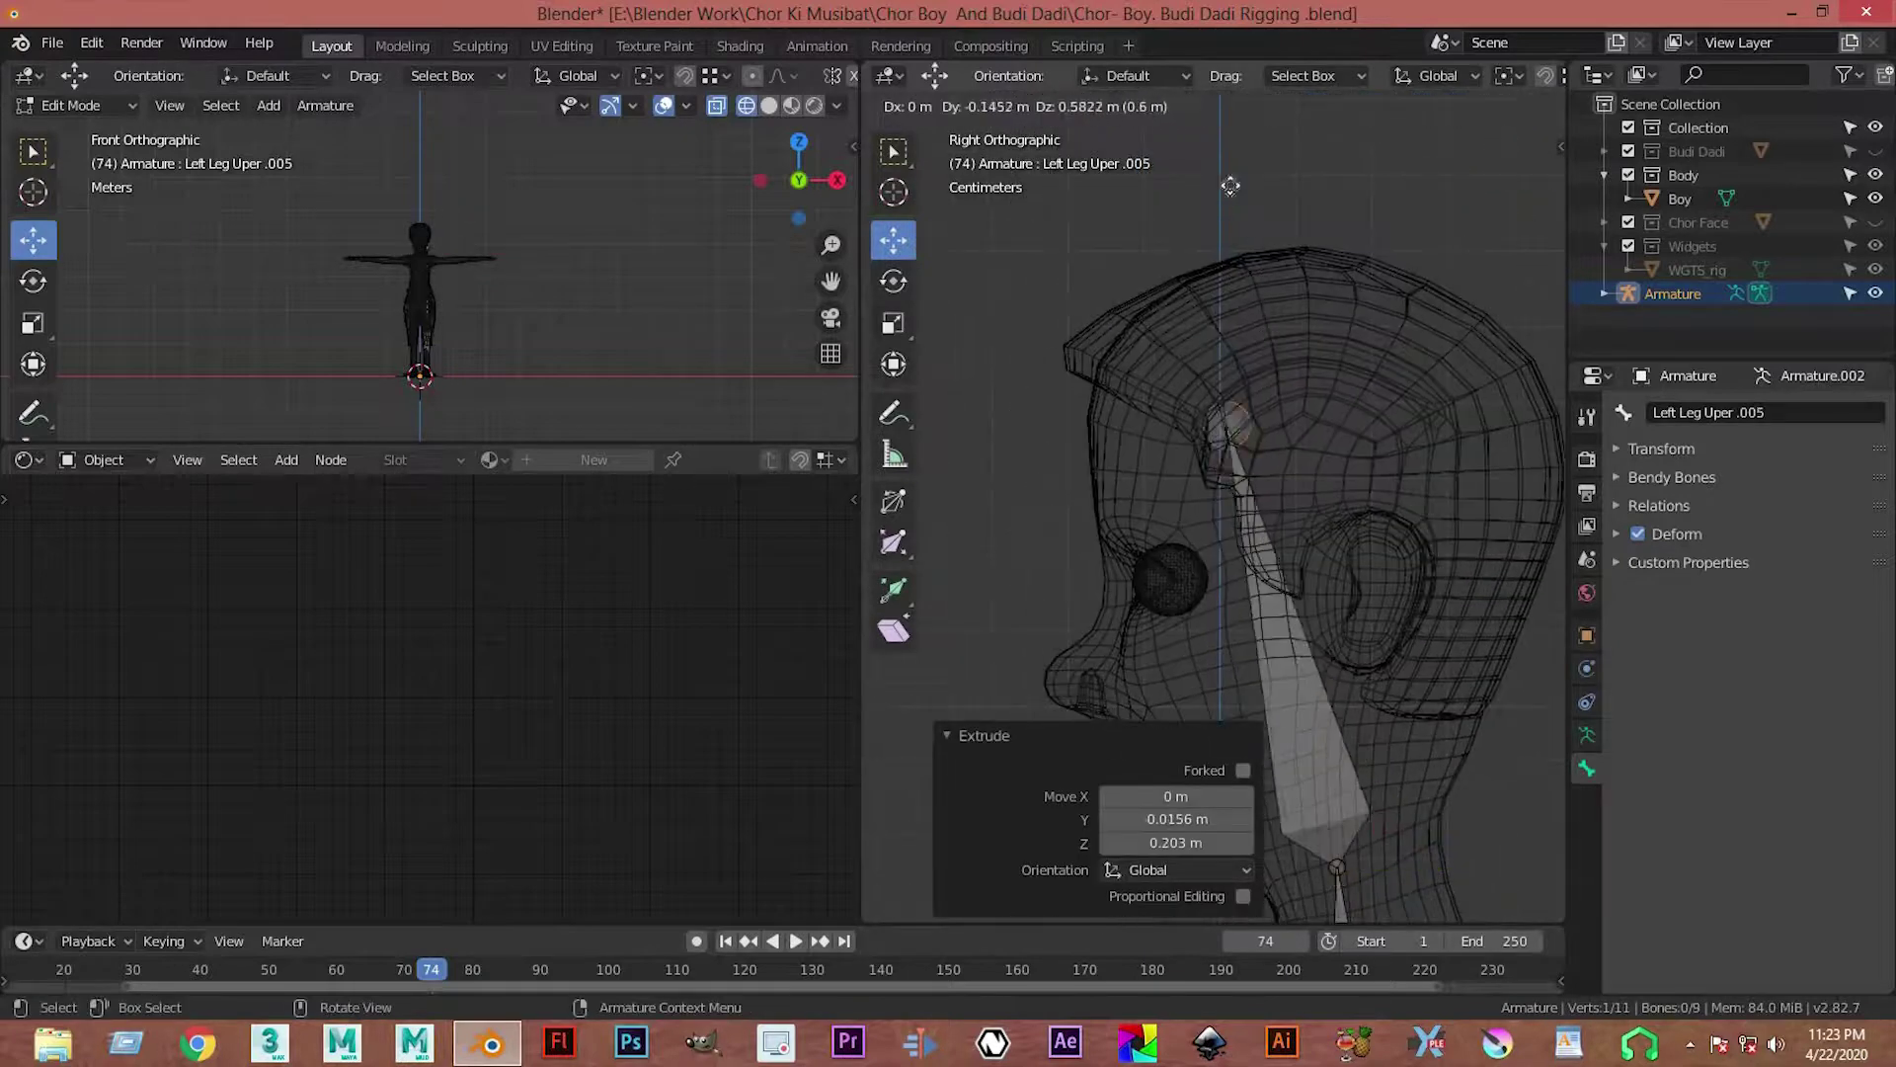
pyautogui.click(1259, 254)
pyautogui.scroll(-2, 1268, 628)
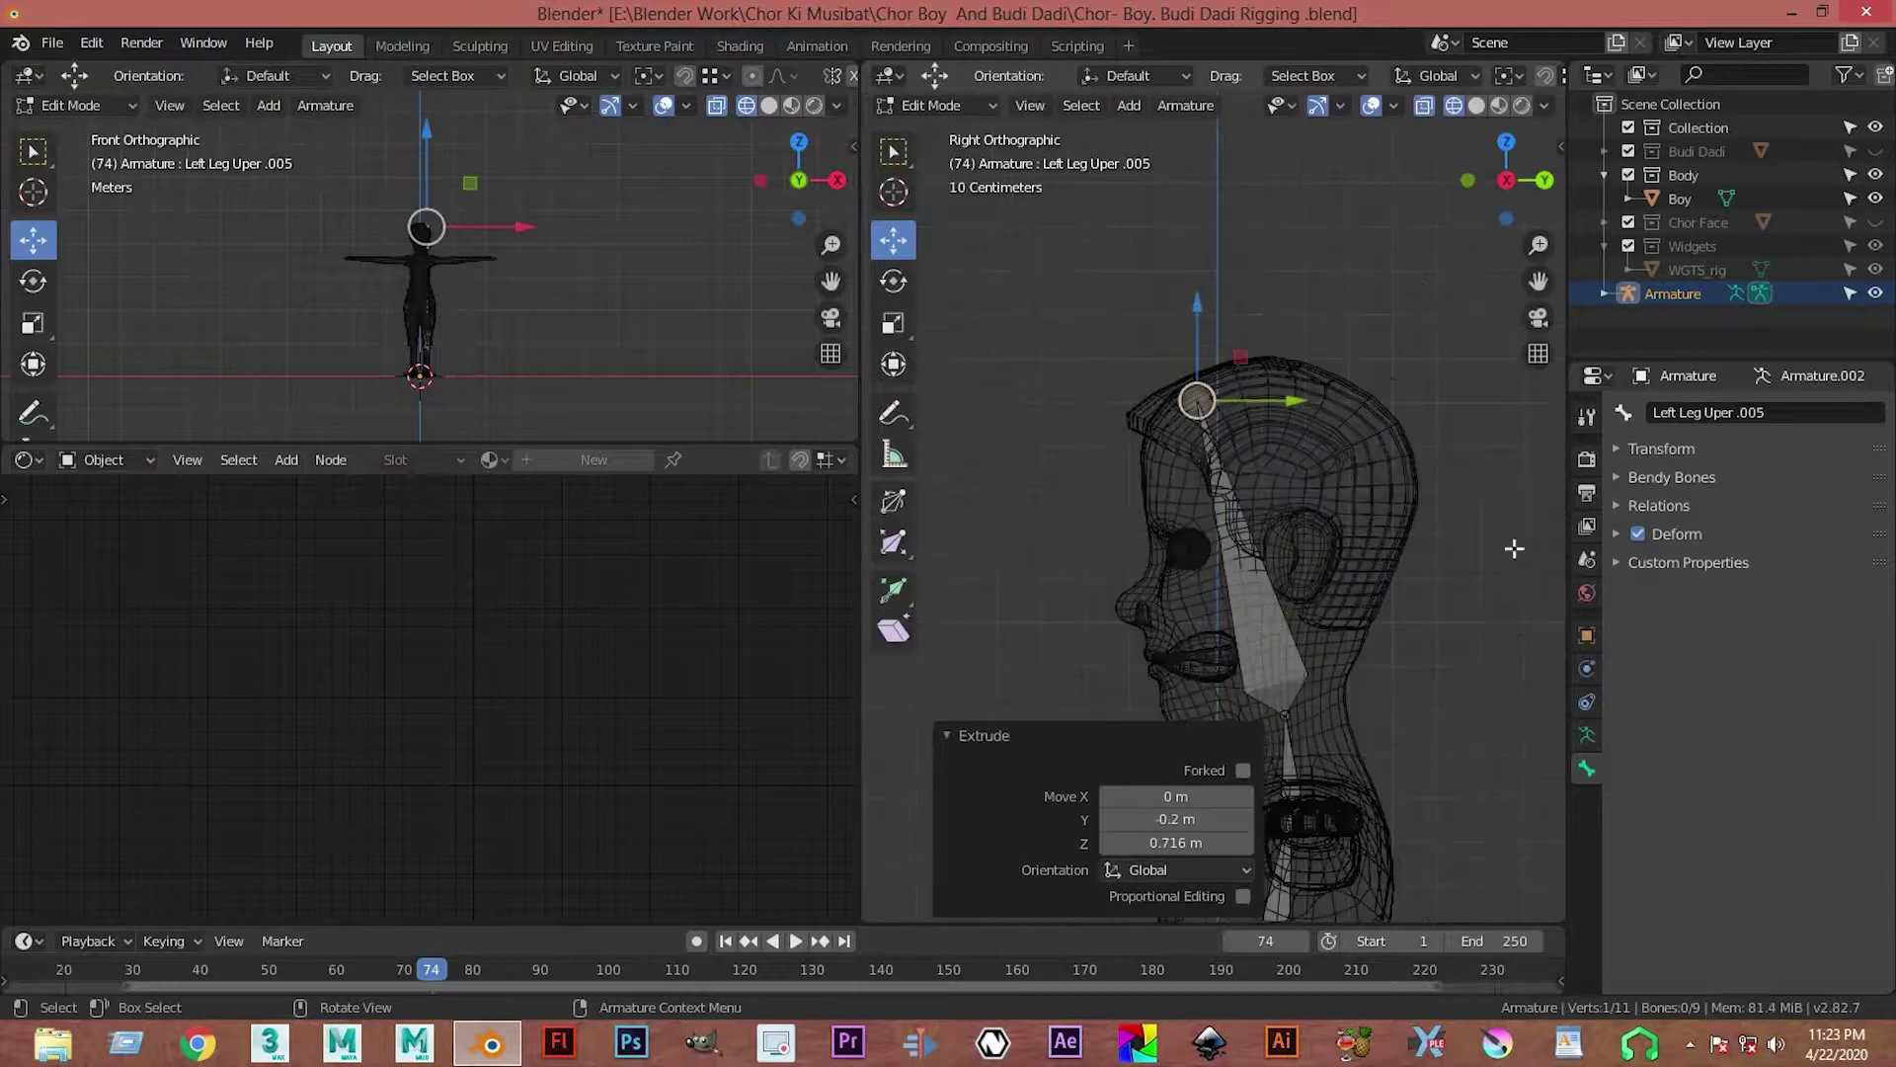
pyautogui.click(1269, 612)
# Step: Rename the top bone Head and the bone below it Neck
pyautogui.click(1766, 415)
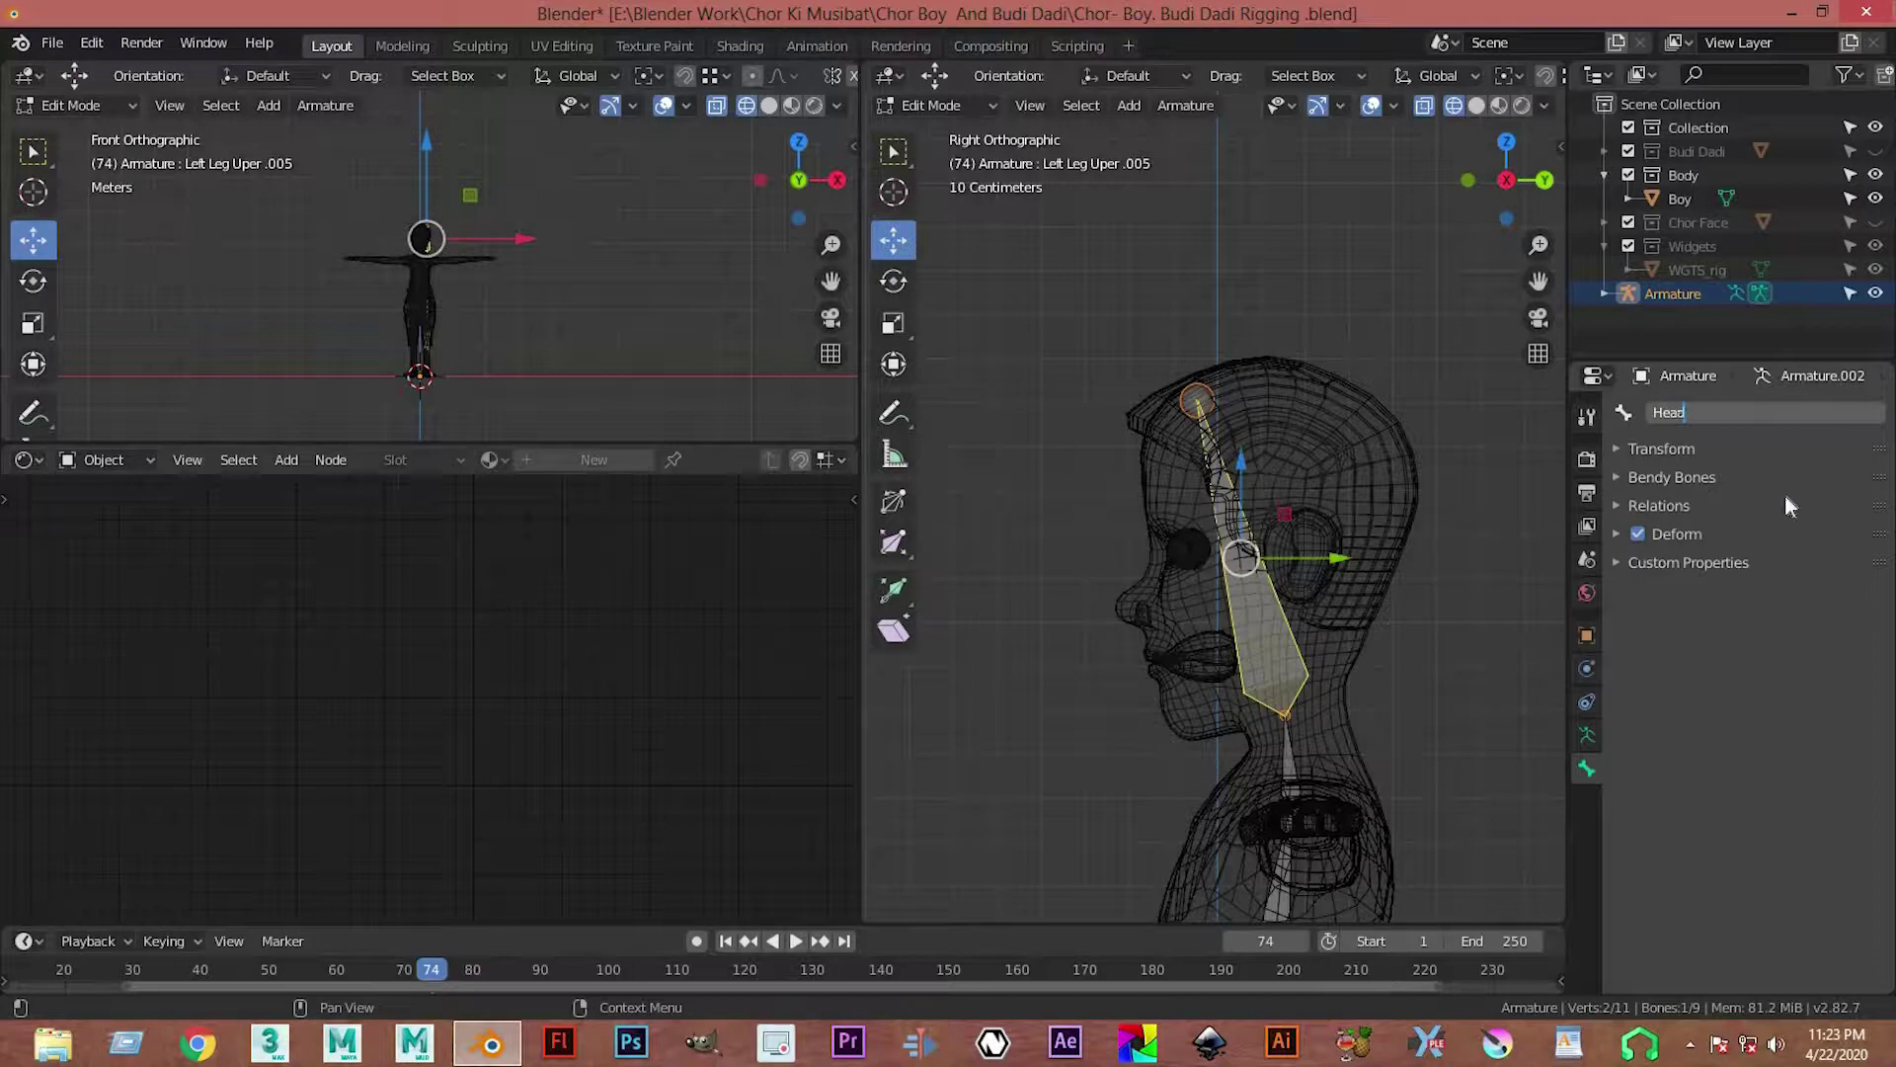
pyautogui.press('Return')
pyautogui.click(1286, 750)
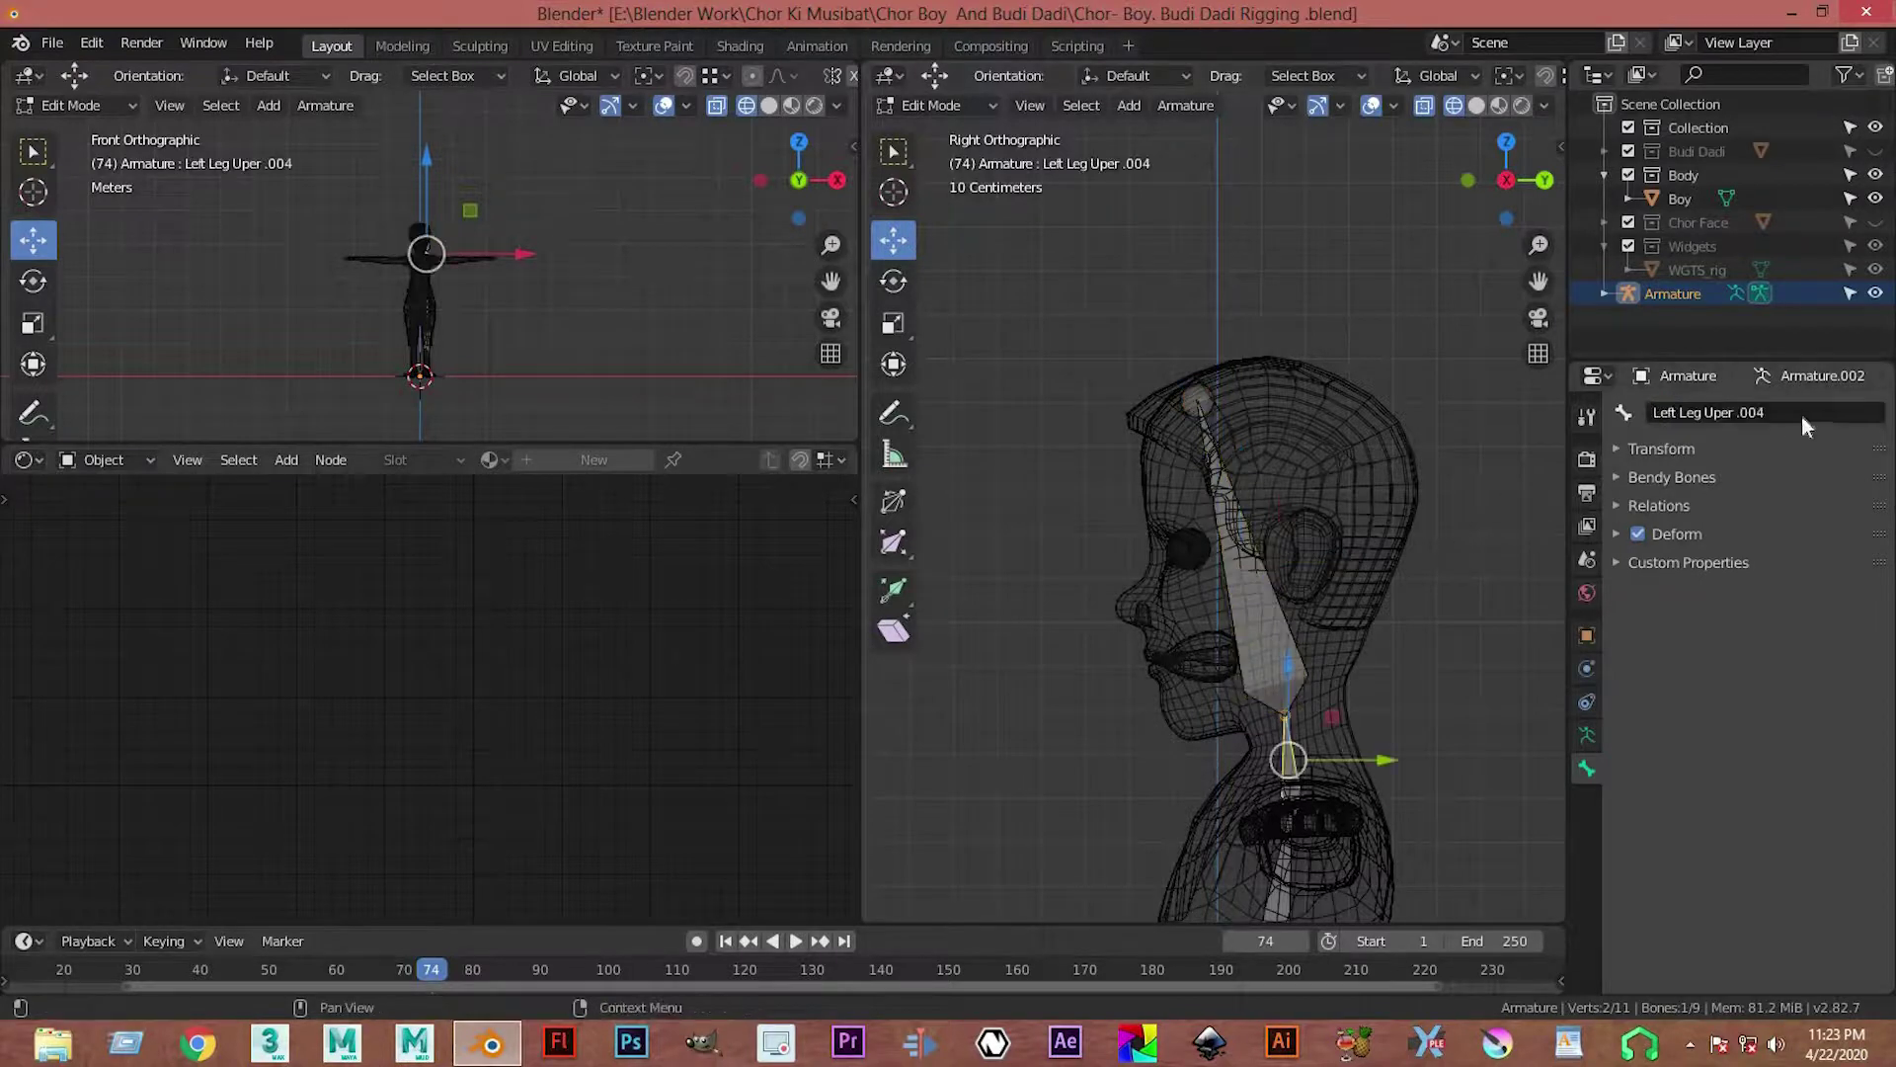
pyautogui.write('Neac')
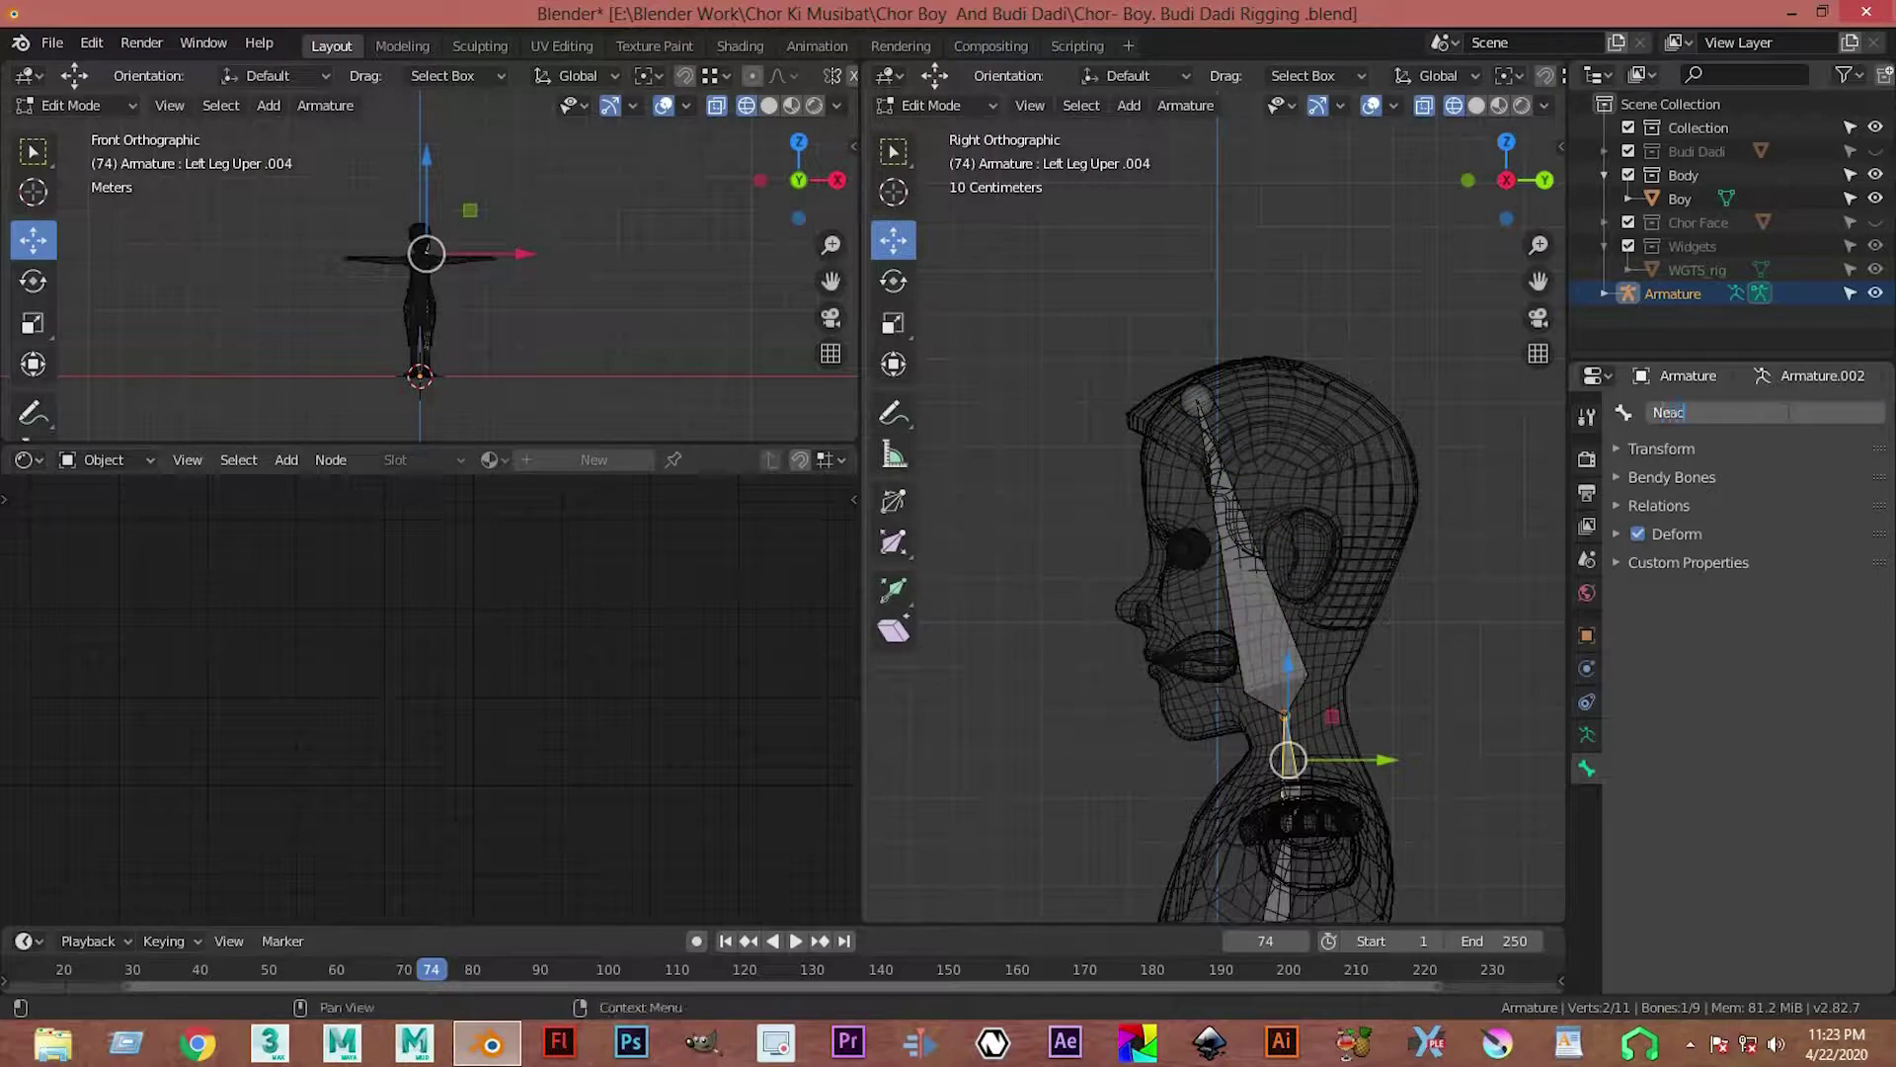
pyautogui.press('Return')
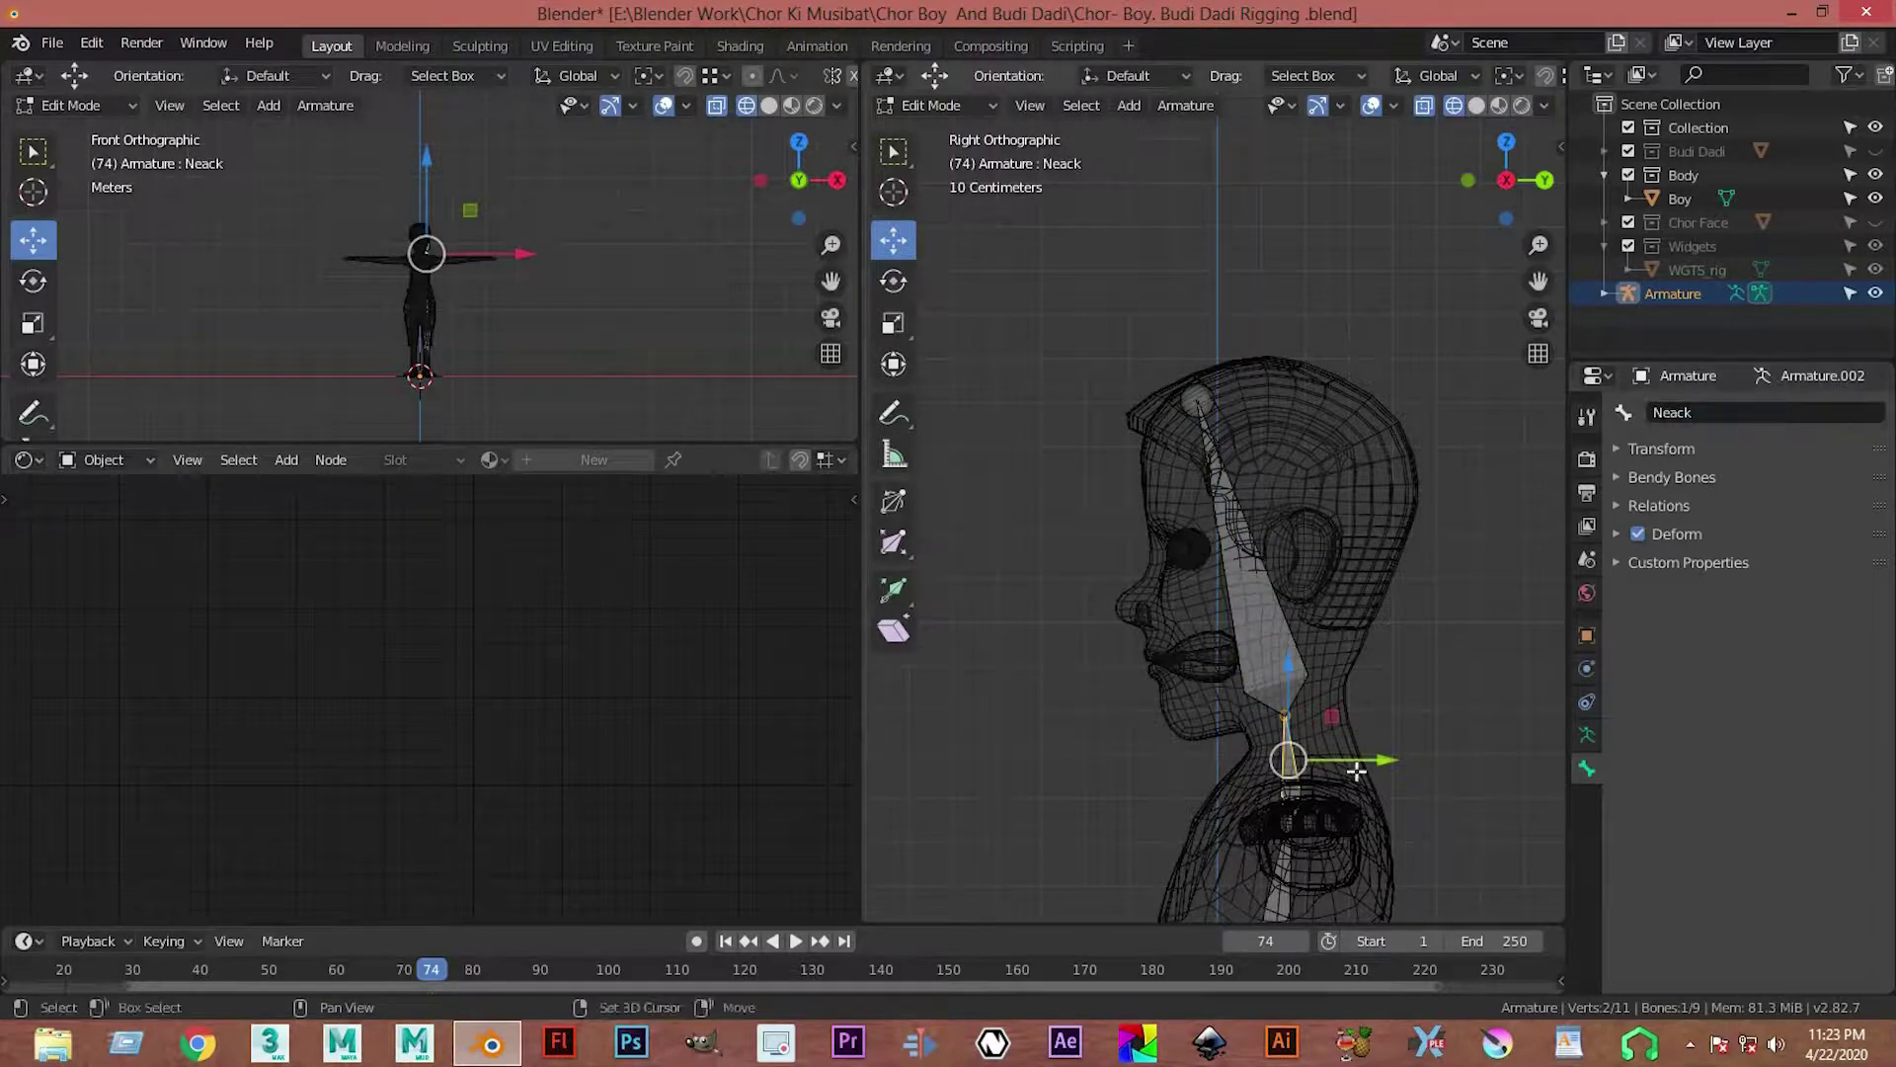
# Step: Rename the lowest spine bone Root
pyautogui.scroll(-3, 1347, 835)
pyautogui.scroll(4, 1383, 850)
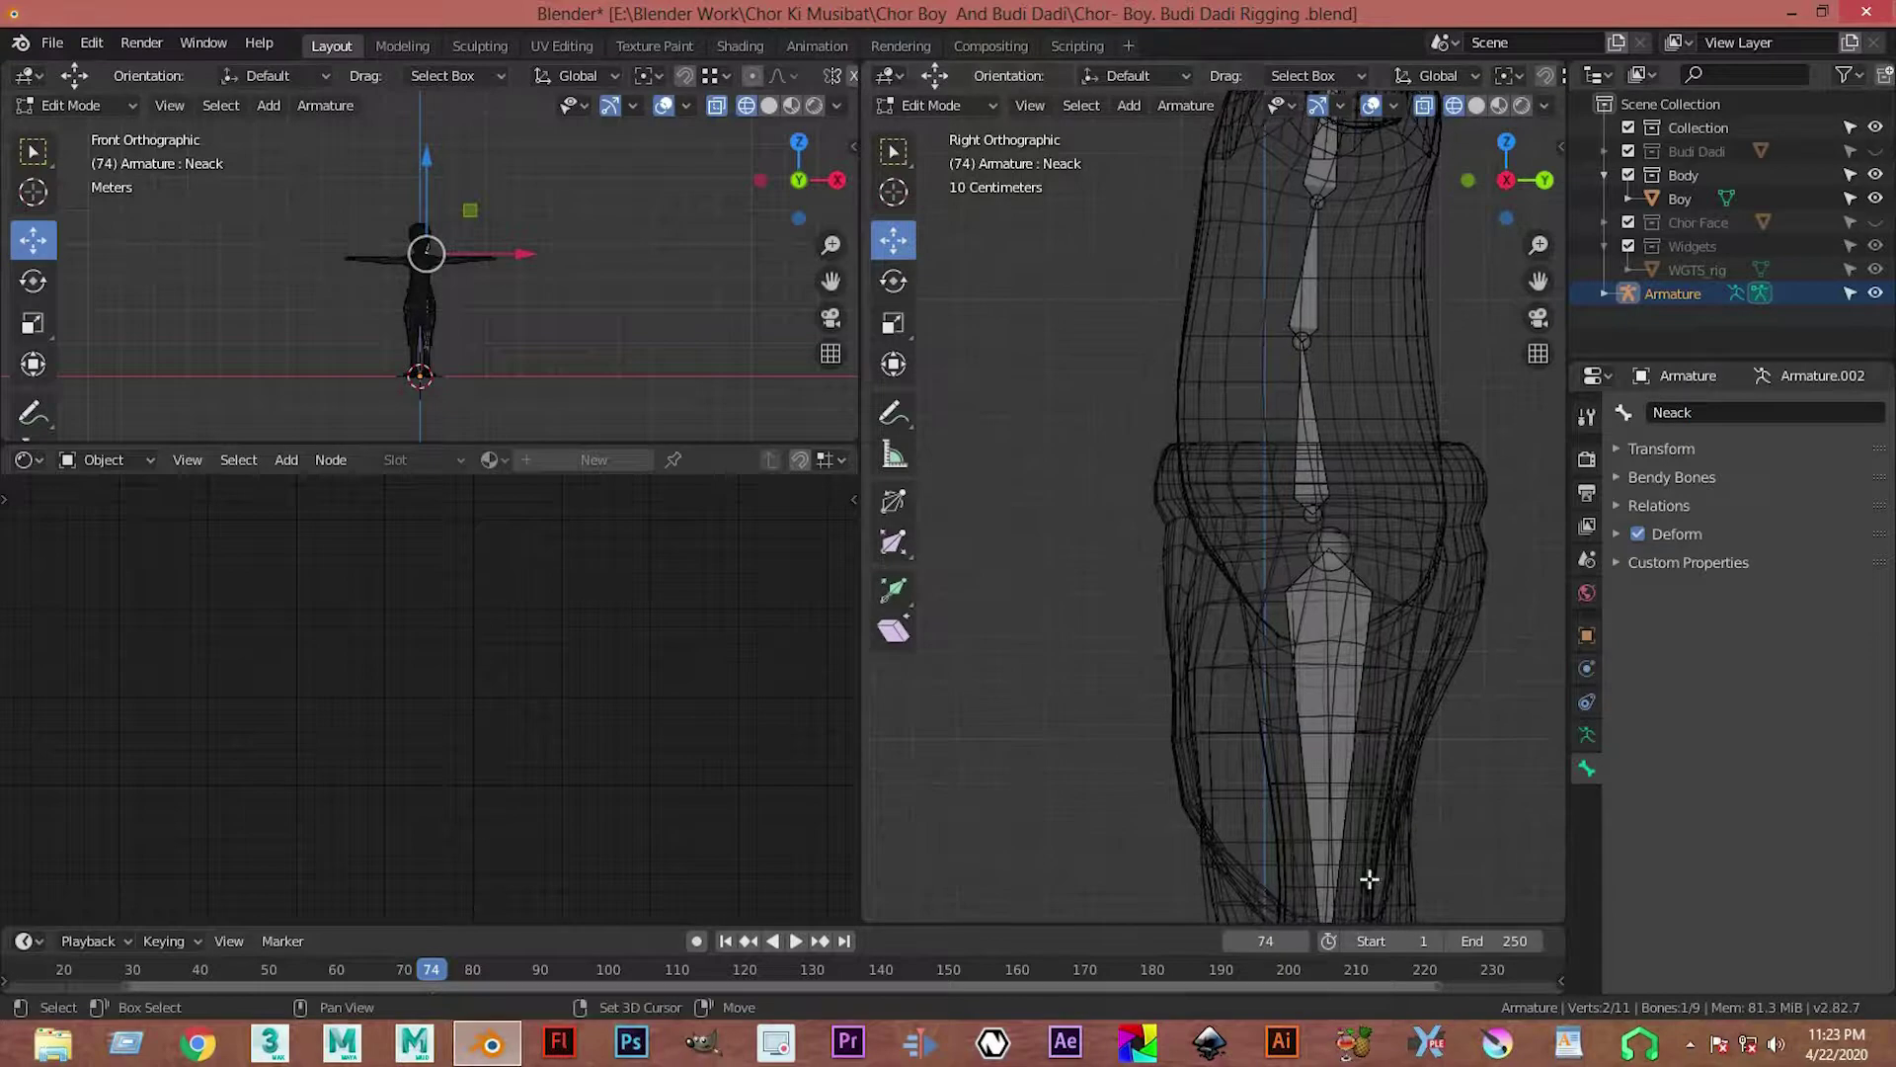
pyautogui.click(1318, 425)
pyautogui.doubleClick(1799, 415)
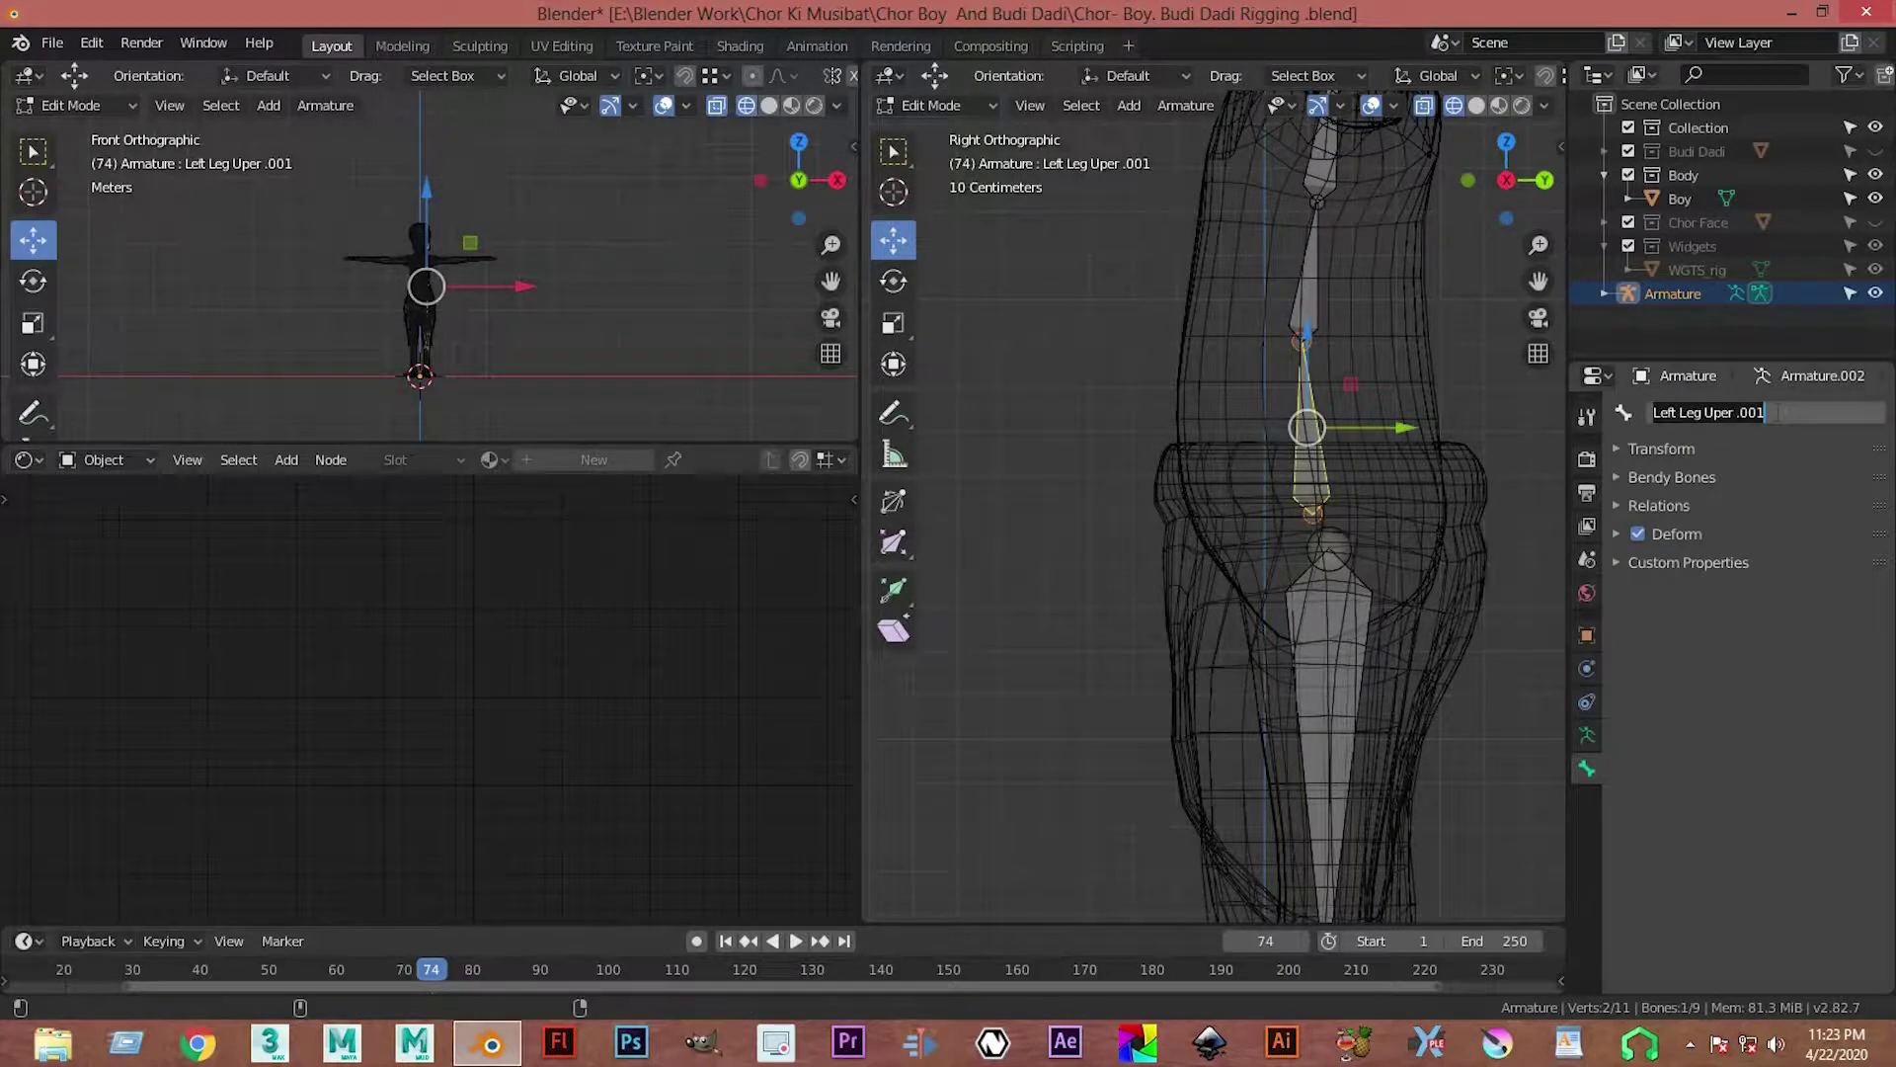
pyautogui.write('Root')
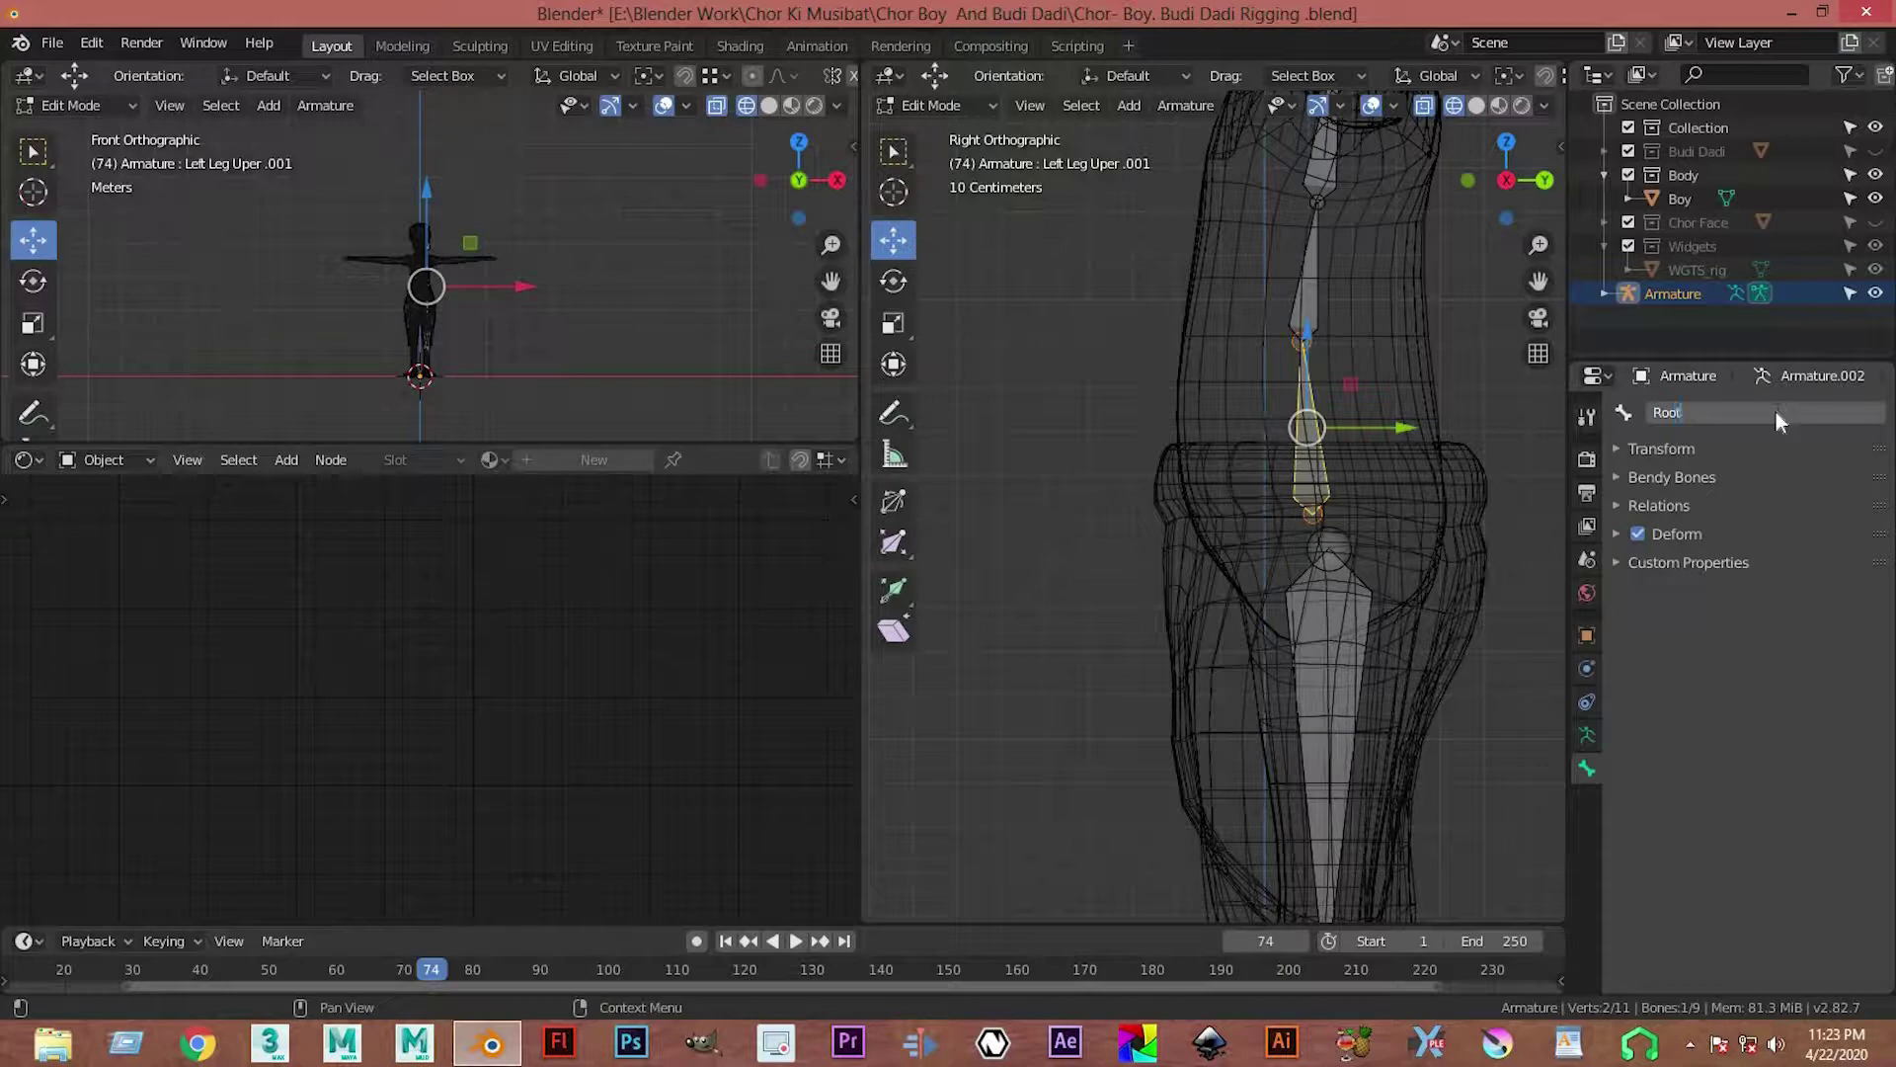
pyautogui.press('Return')
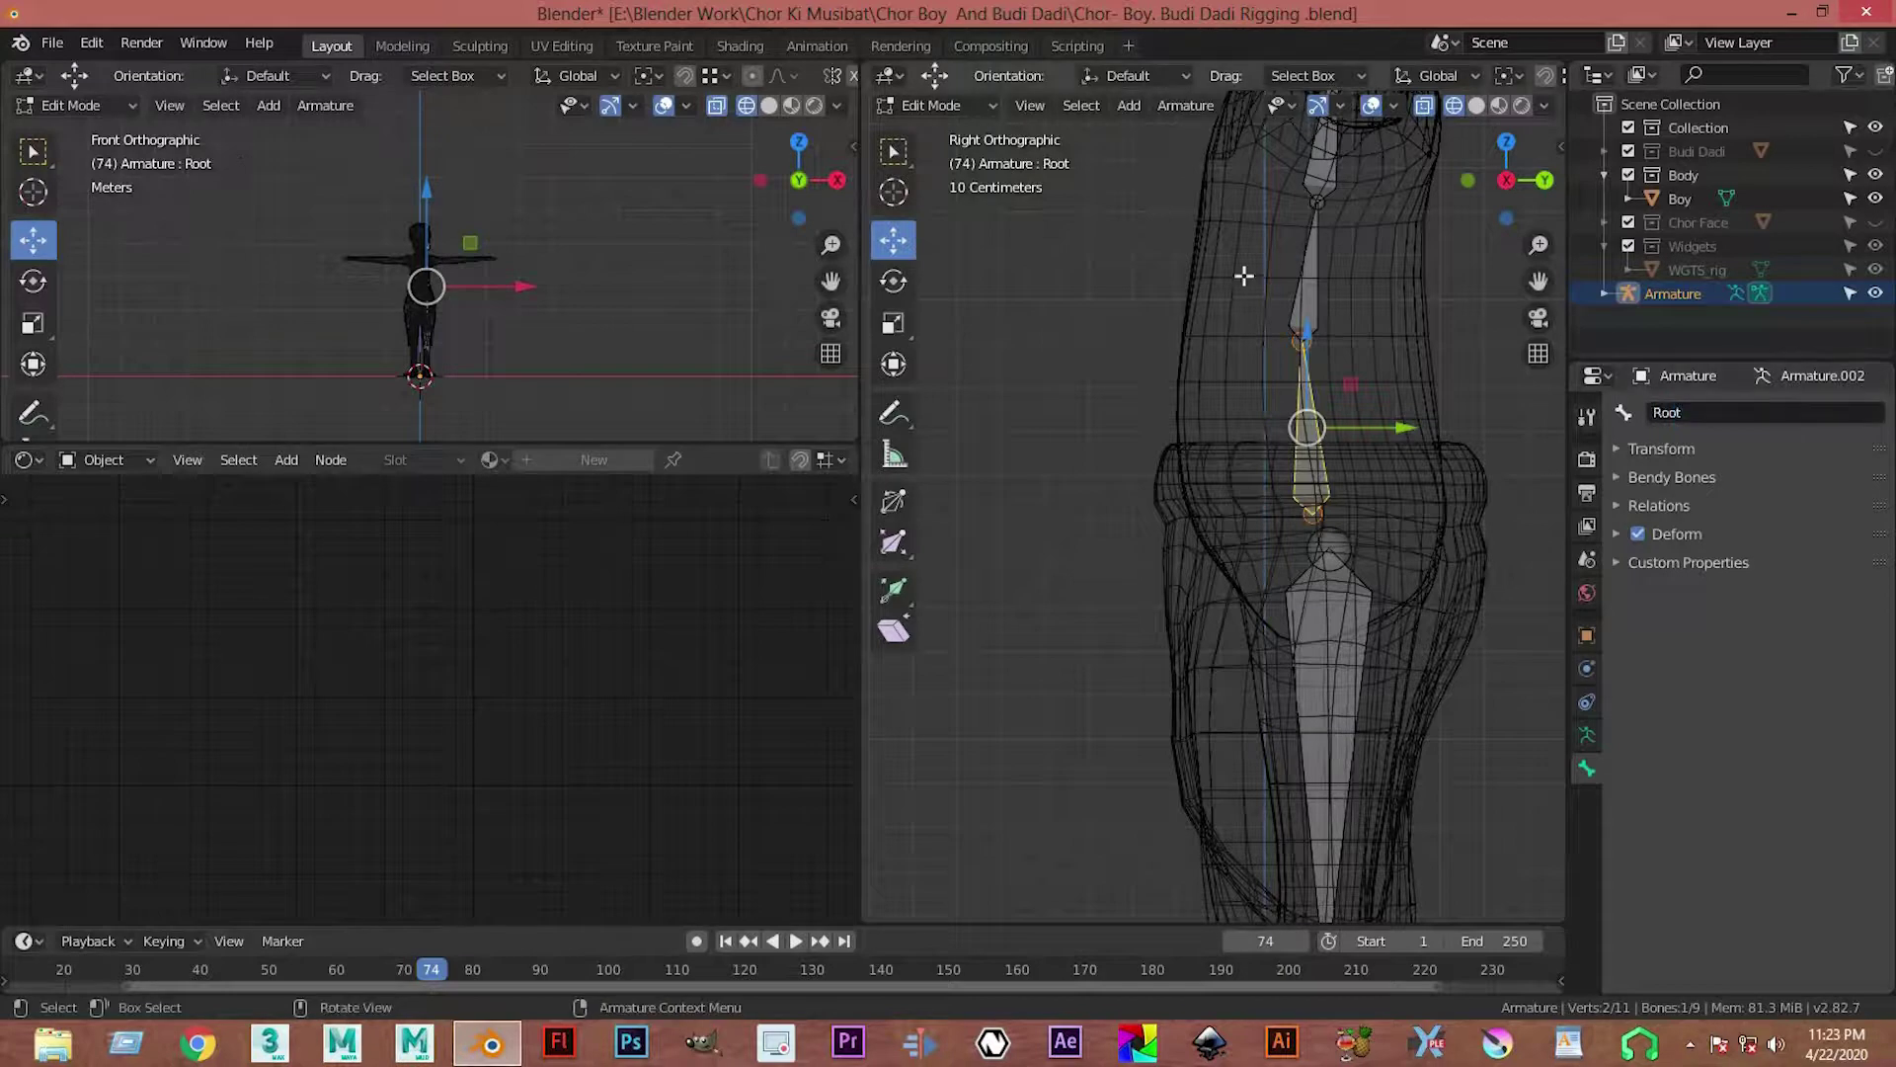
# Step: Give the next two bones up the spine their Spine names
pyautogui.click(1316, 261)
pyautogui.keyDown('shift'); pyautogui.moveTo(1315, 261); pyautogui.dragTo(1308, 461, button='middle'); pyautogui.keyUp('shift')
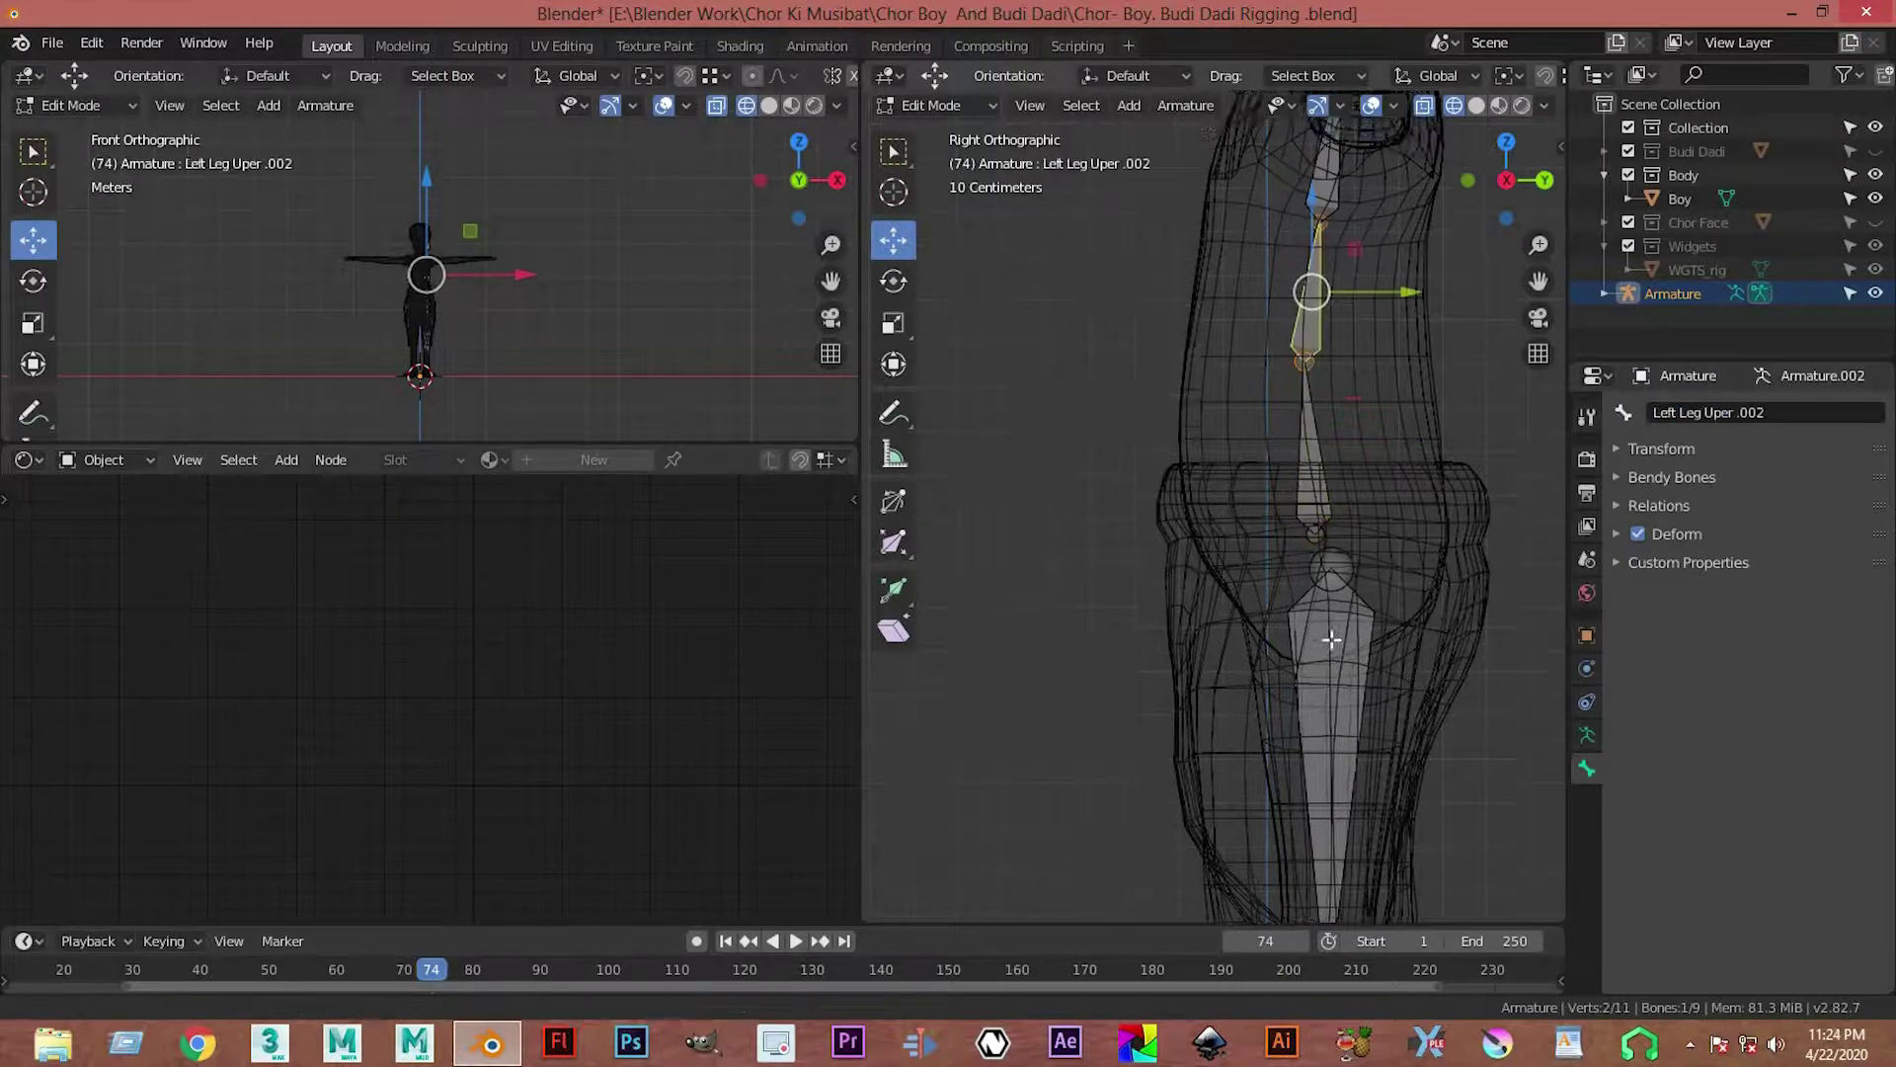
pyautogui.click(1738, 412)
pyautogui.write('Sipne')
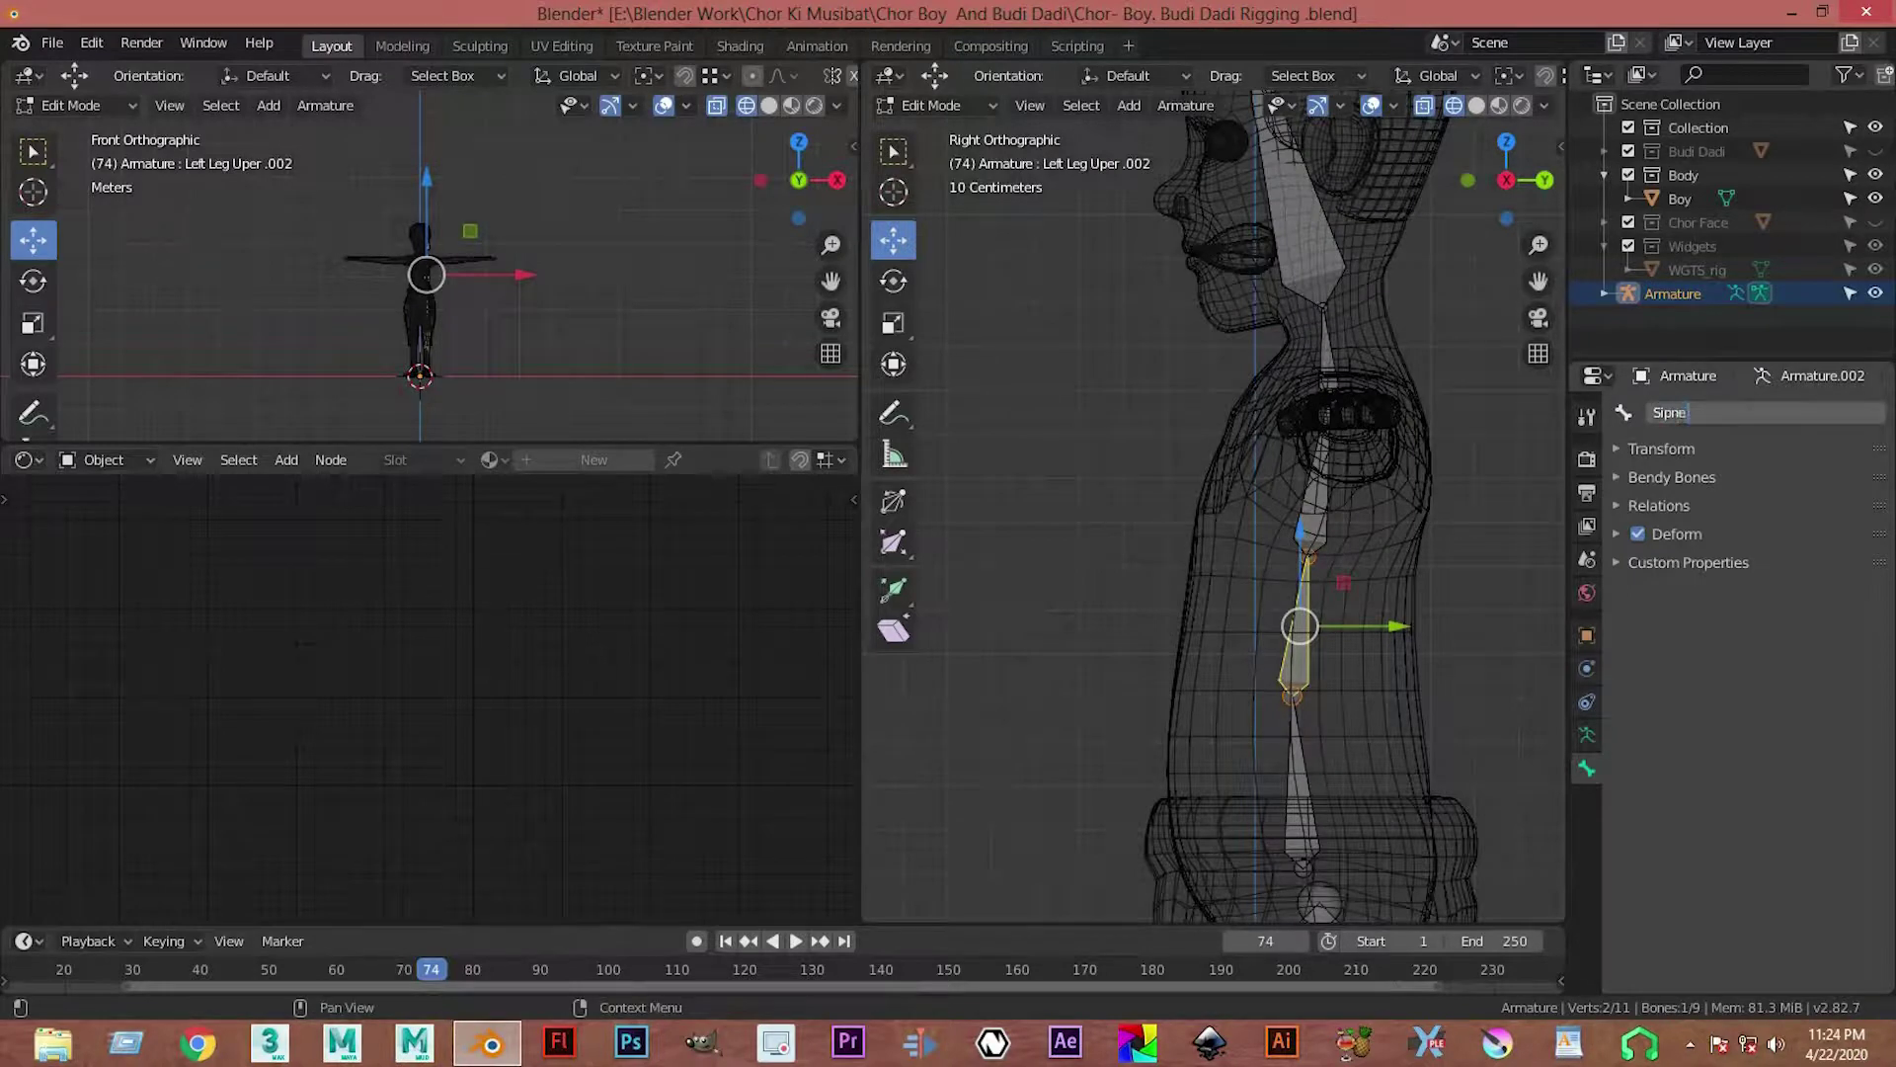
pyautogui.press('Return')
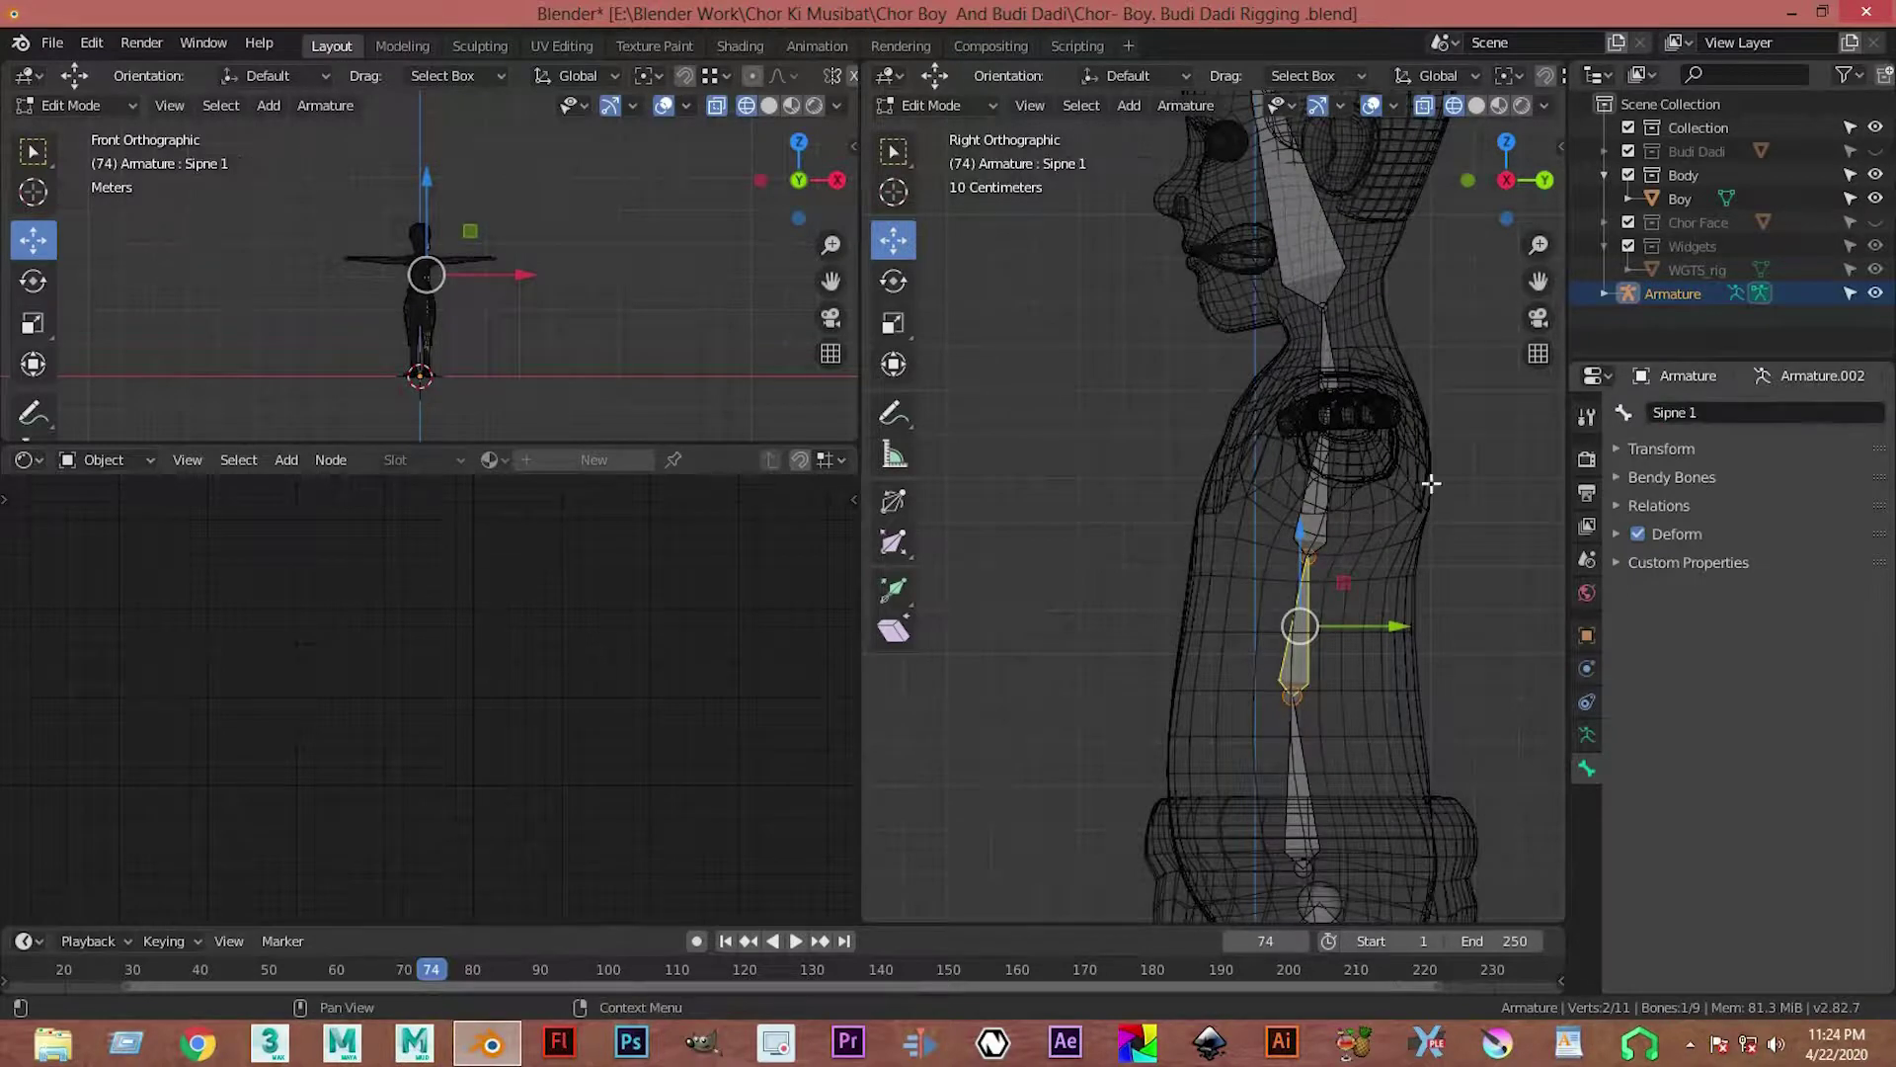
pyautogui.click(1321, 474)
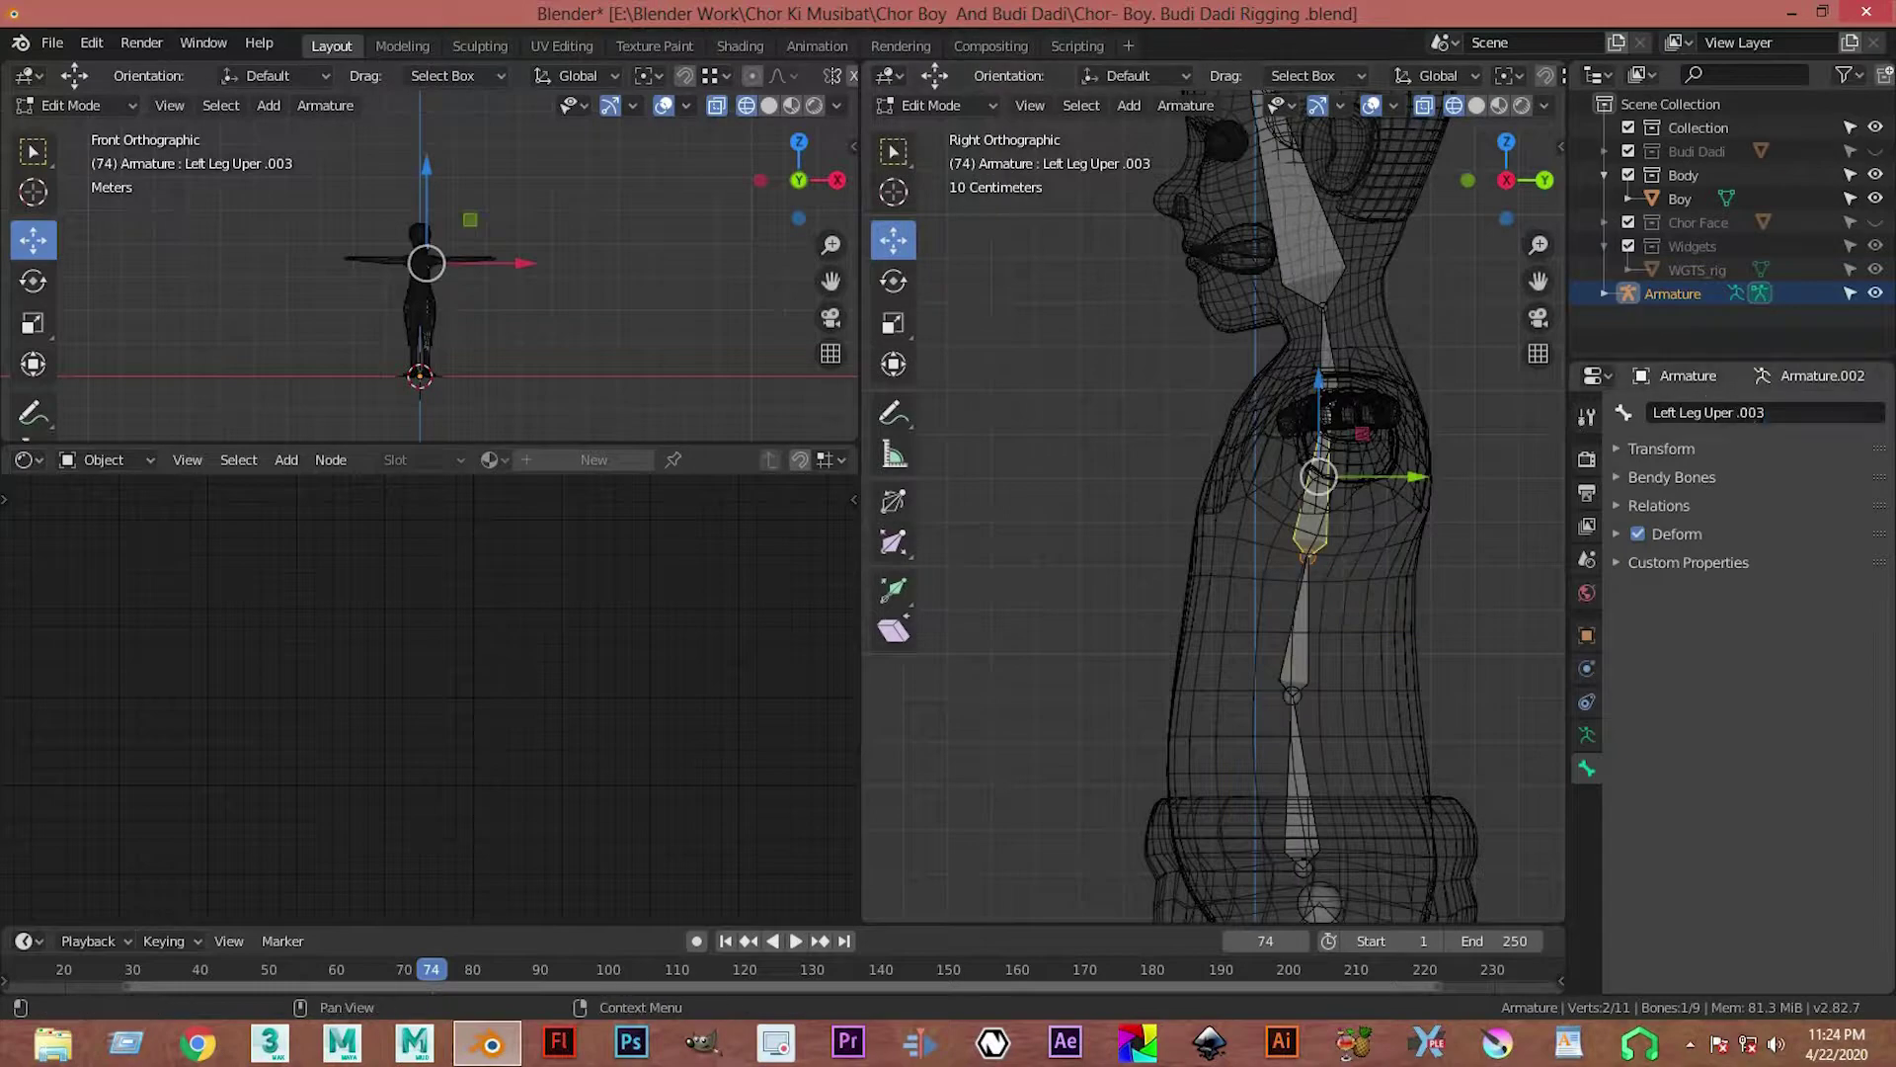
pyautogui.click(1738, 412)
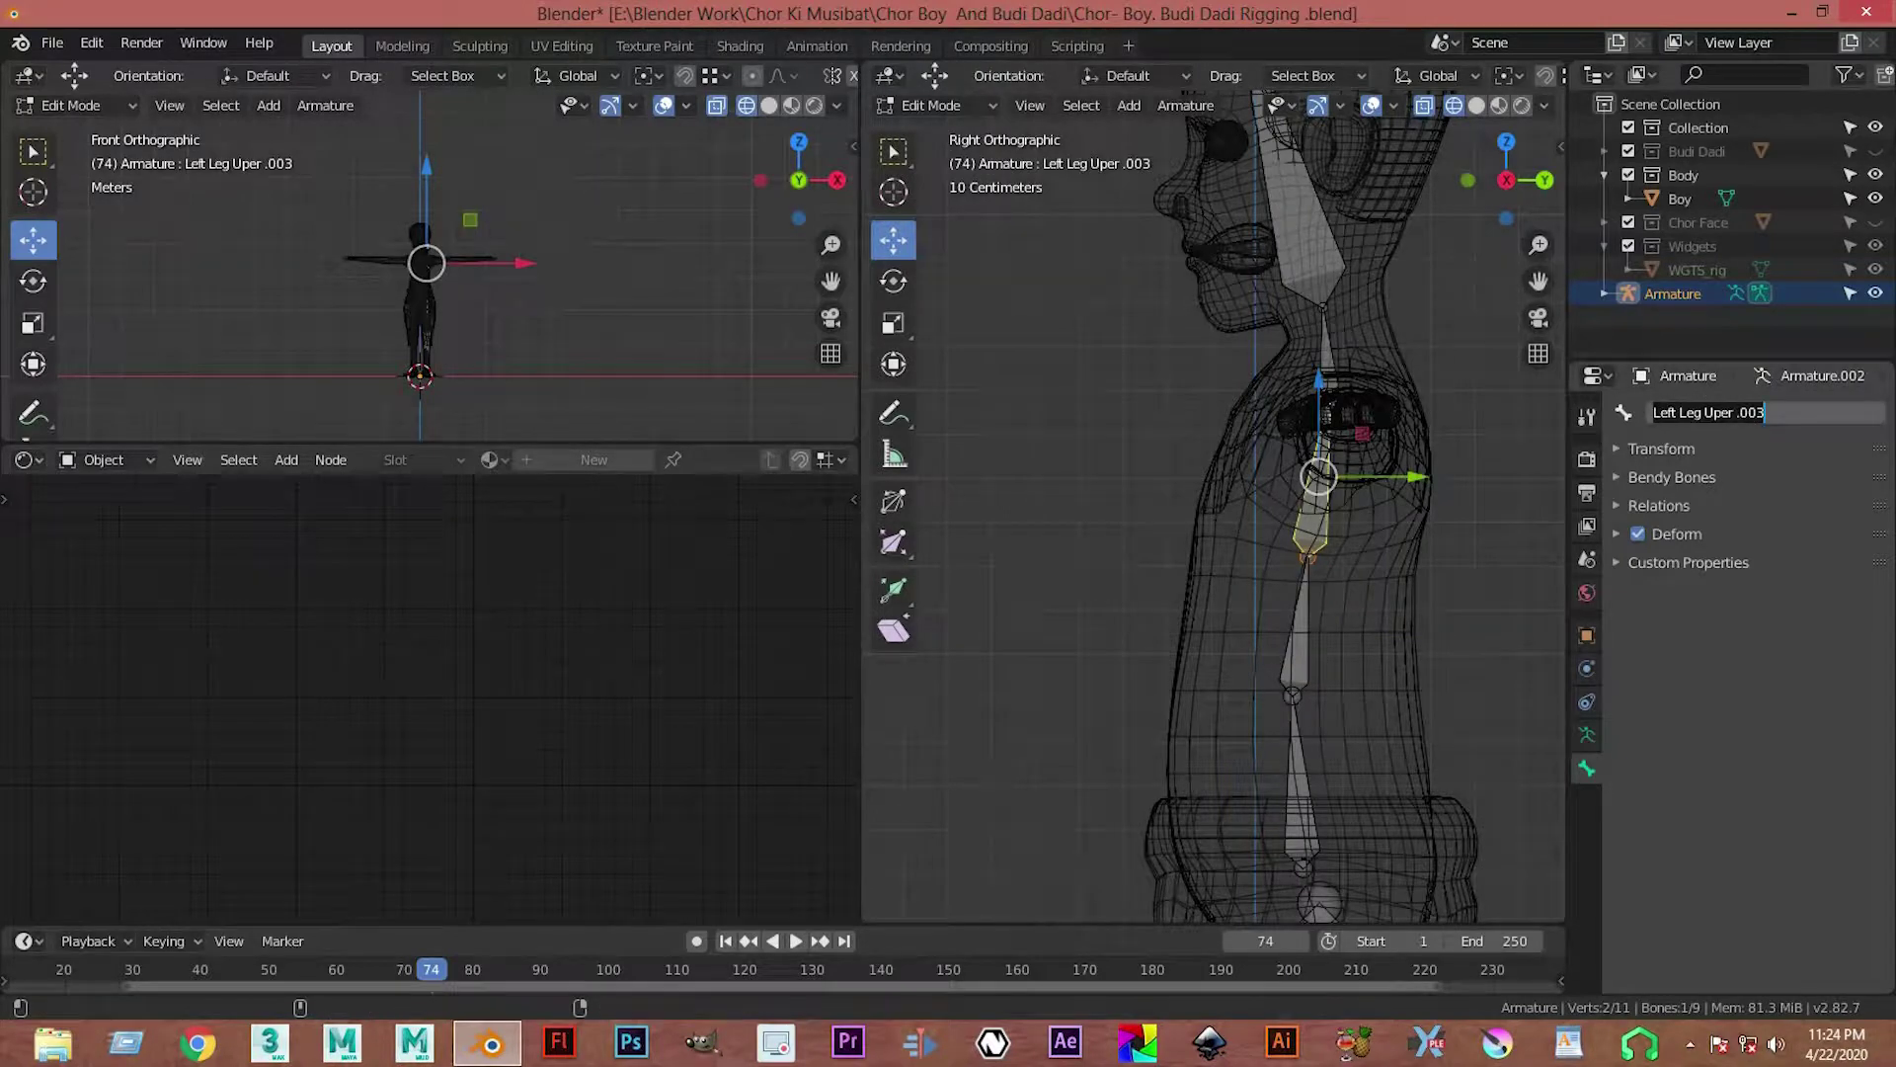
pyautogui.write('Spine 3')
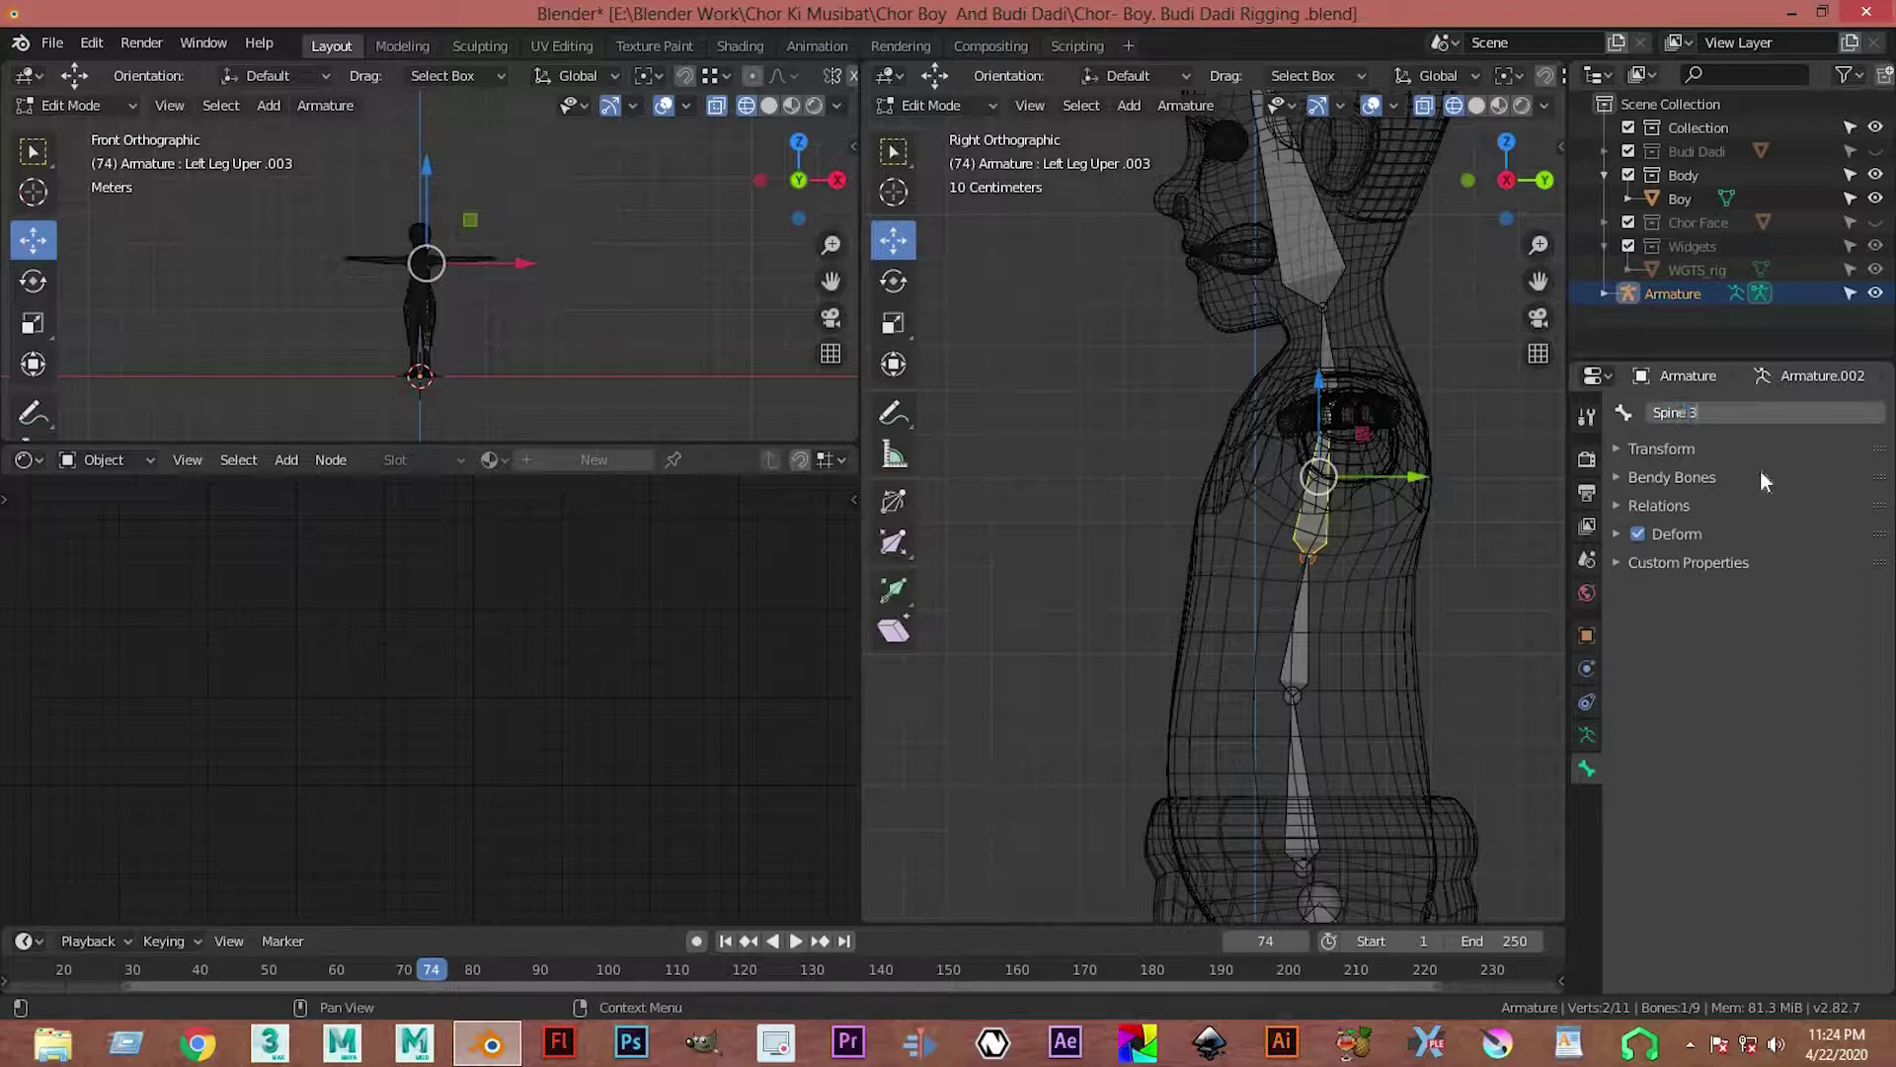
pyautogui.press('Return')
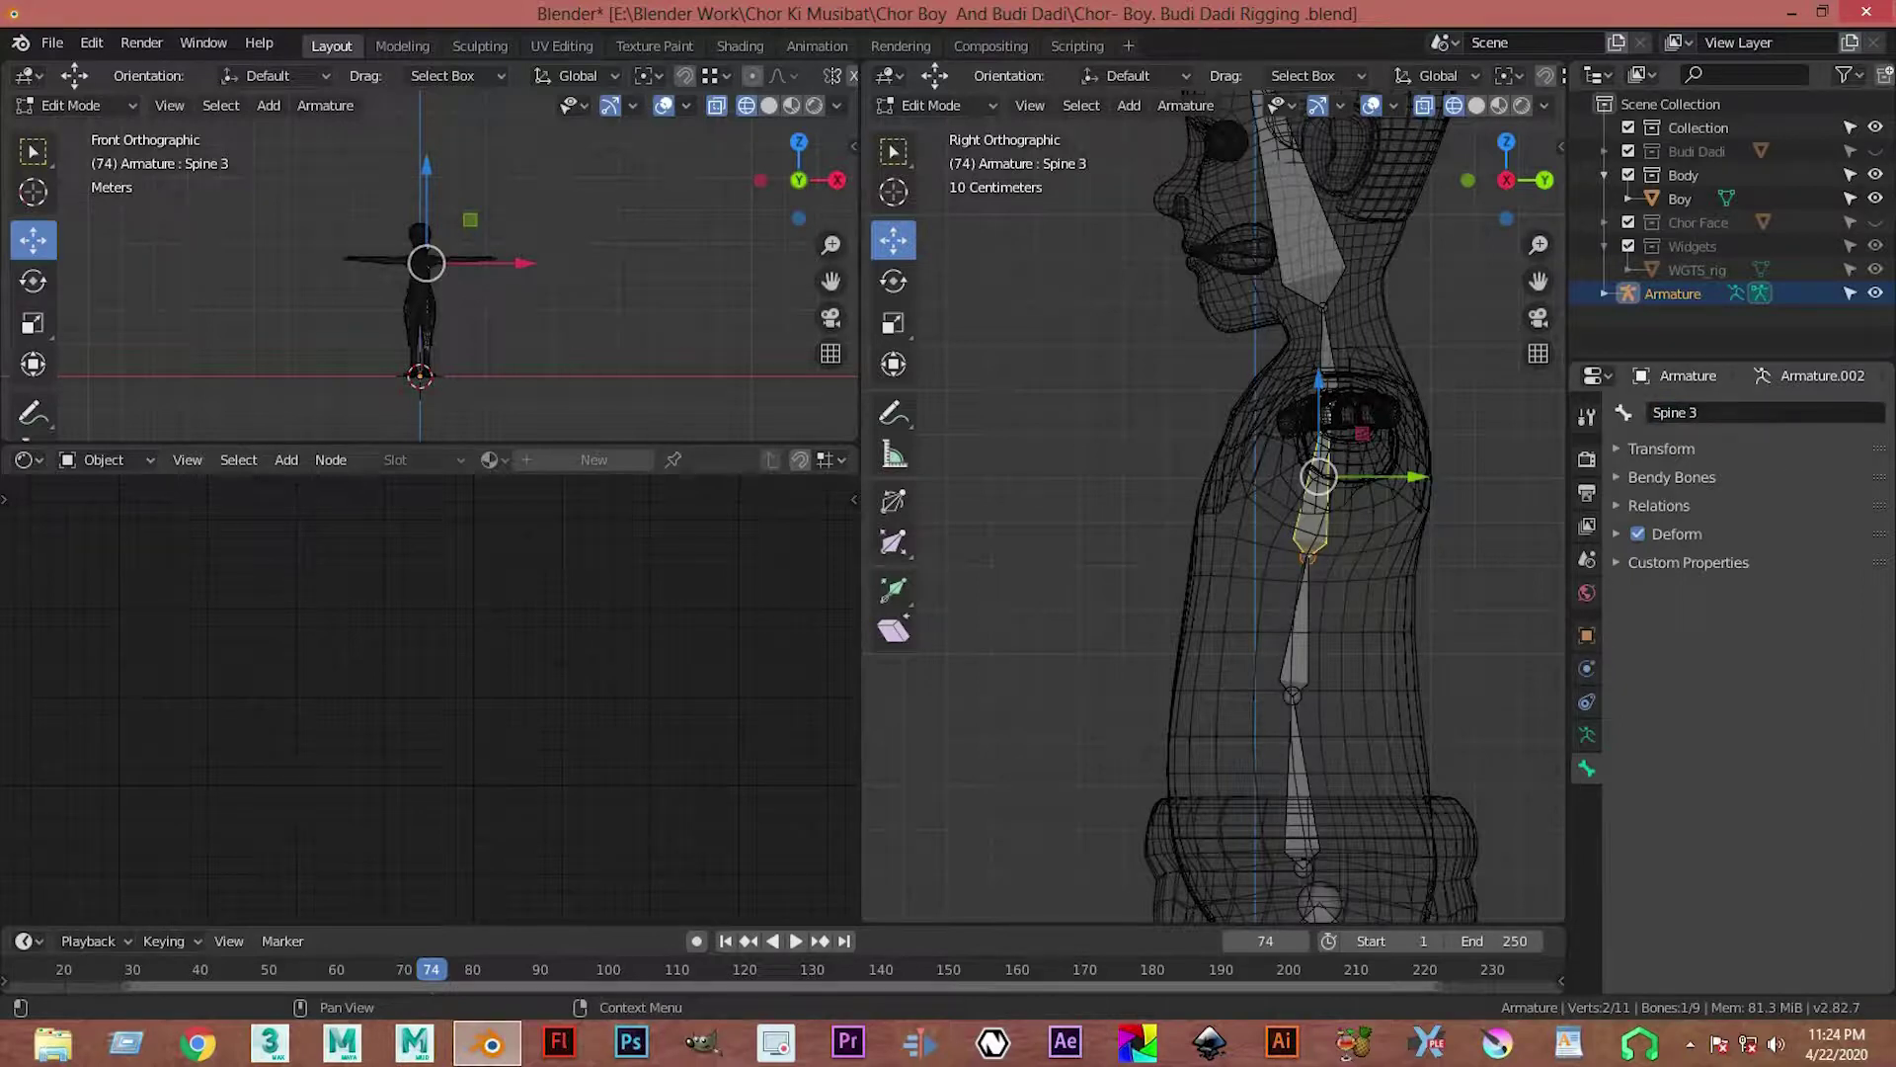
# Step: Correct the second spine bone's name to Spine 2
pyautogui.write('2')
pyautogui.press('Return')
pyautogui.scroll(-2, 1419, 537)
pyautogui.scroll(3, 1177, 677)
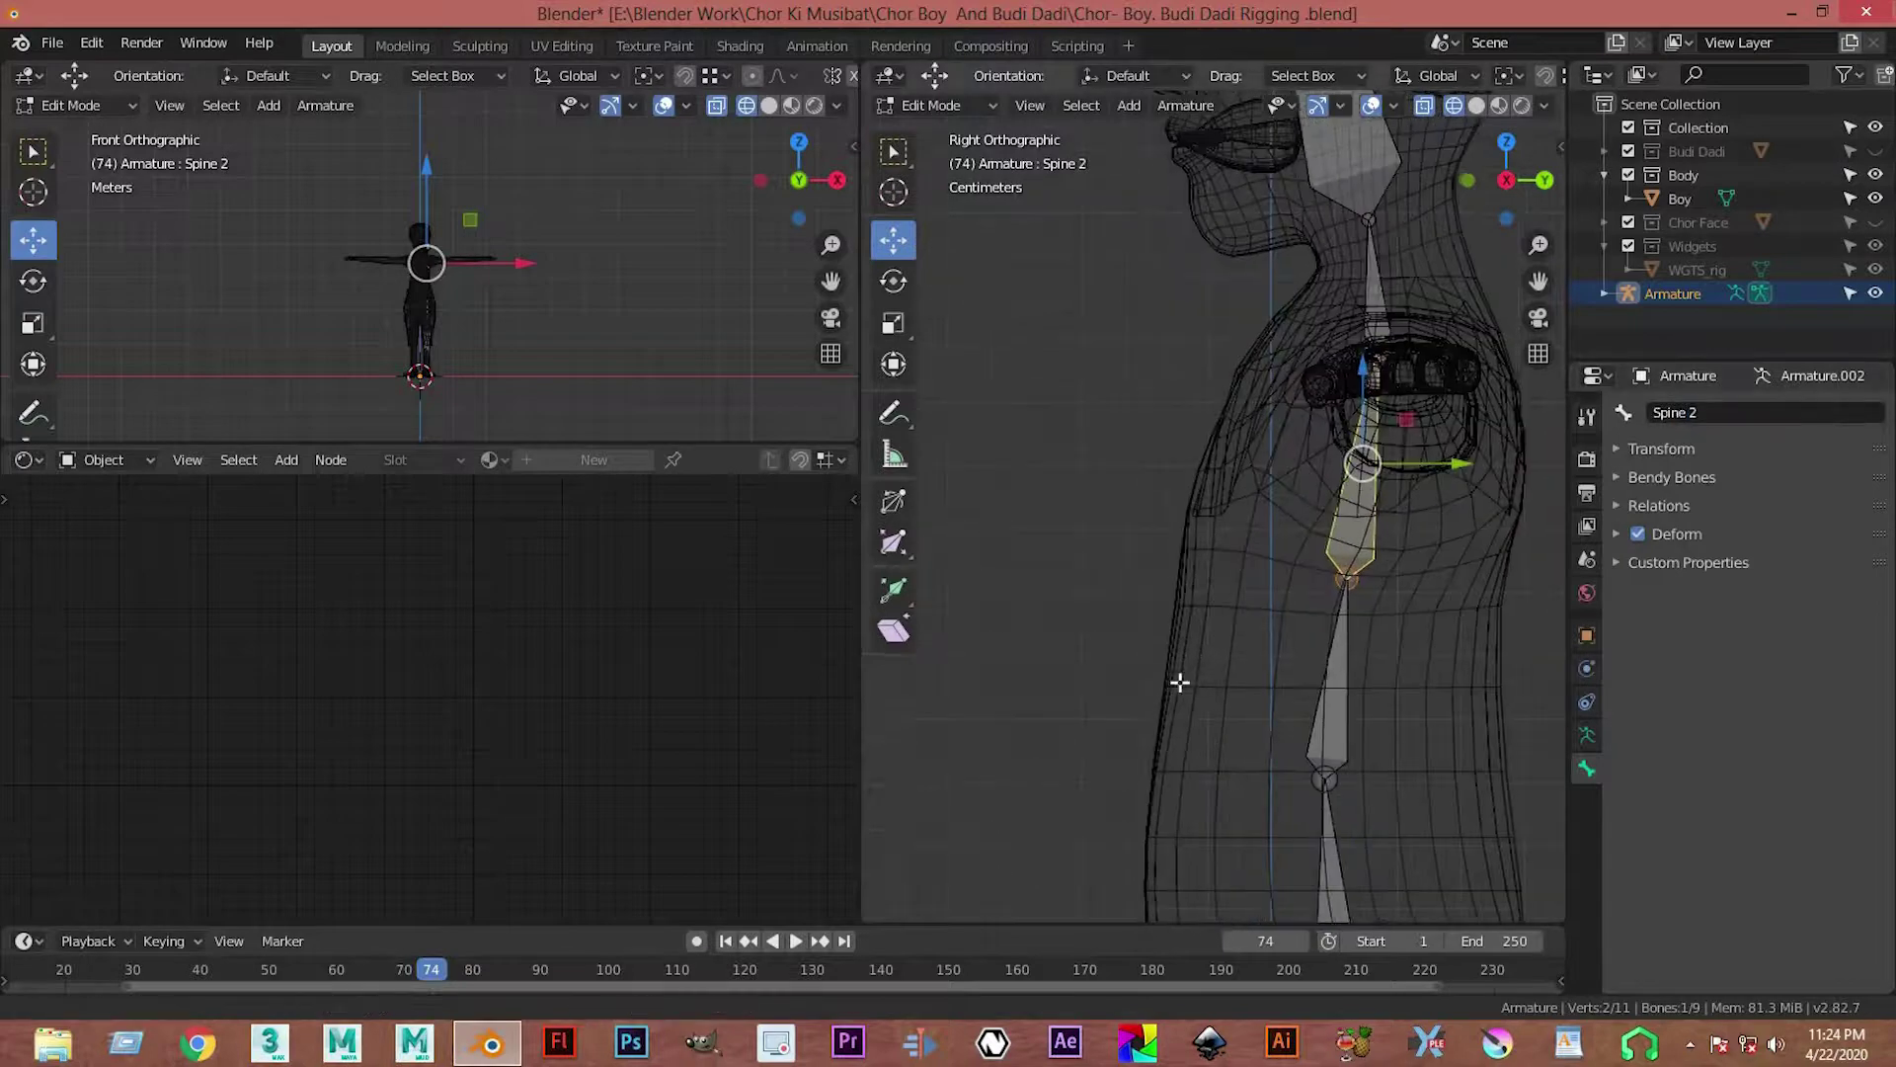
pyautogui.scroll(-3, 1178, 678)
pyautogui.moveTo(1178, 678)
pyautogui.mouseDown(button='middle')
pyautogui.moveTo(1333, 708)
pyautogui.moveTo(1297, 691)
pyautogui.mouseUp(button='middle')
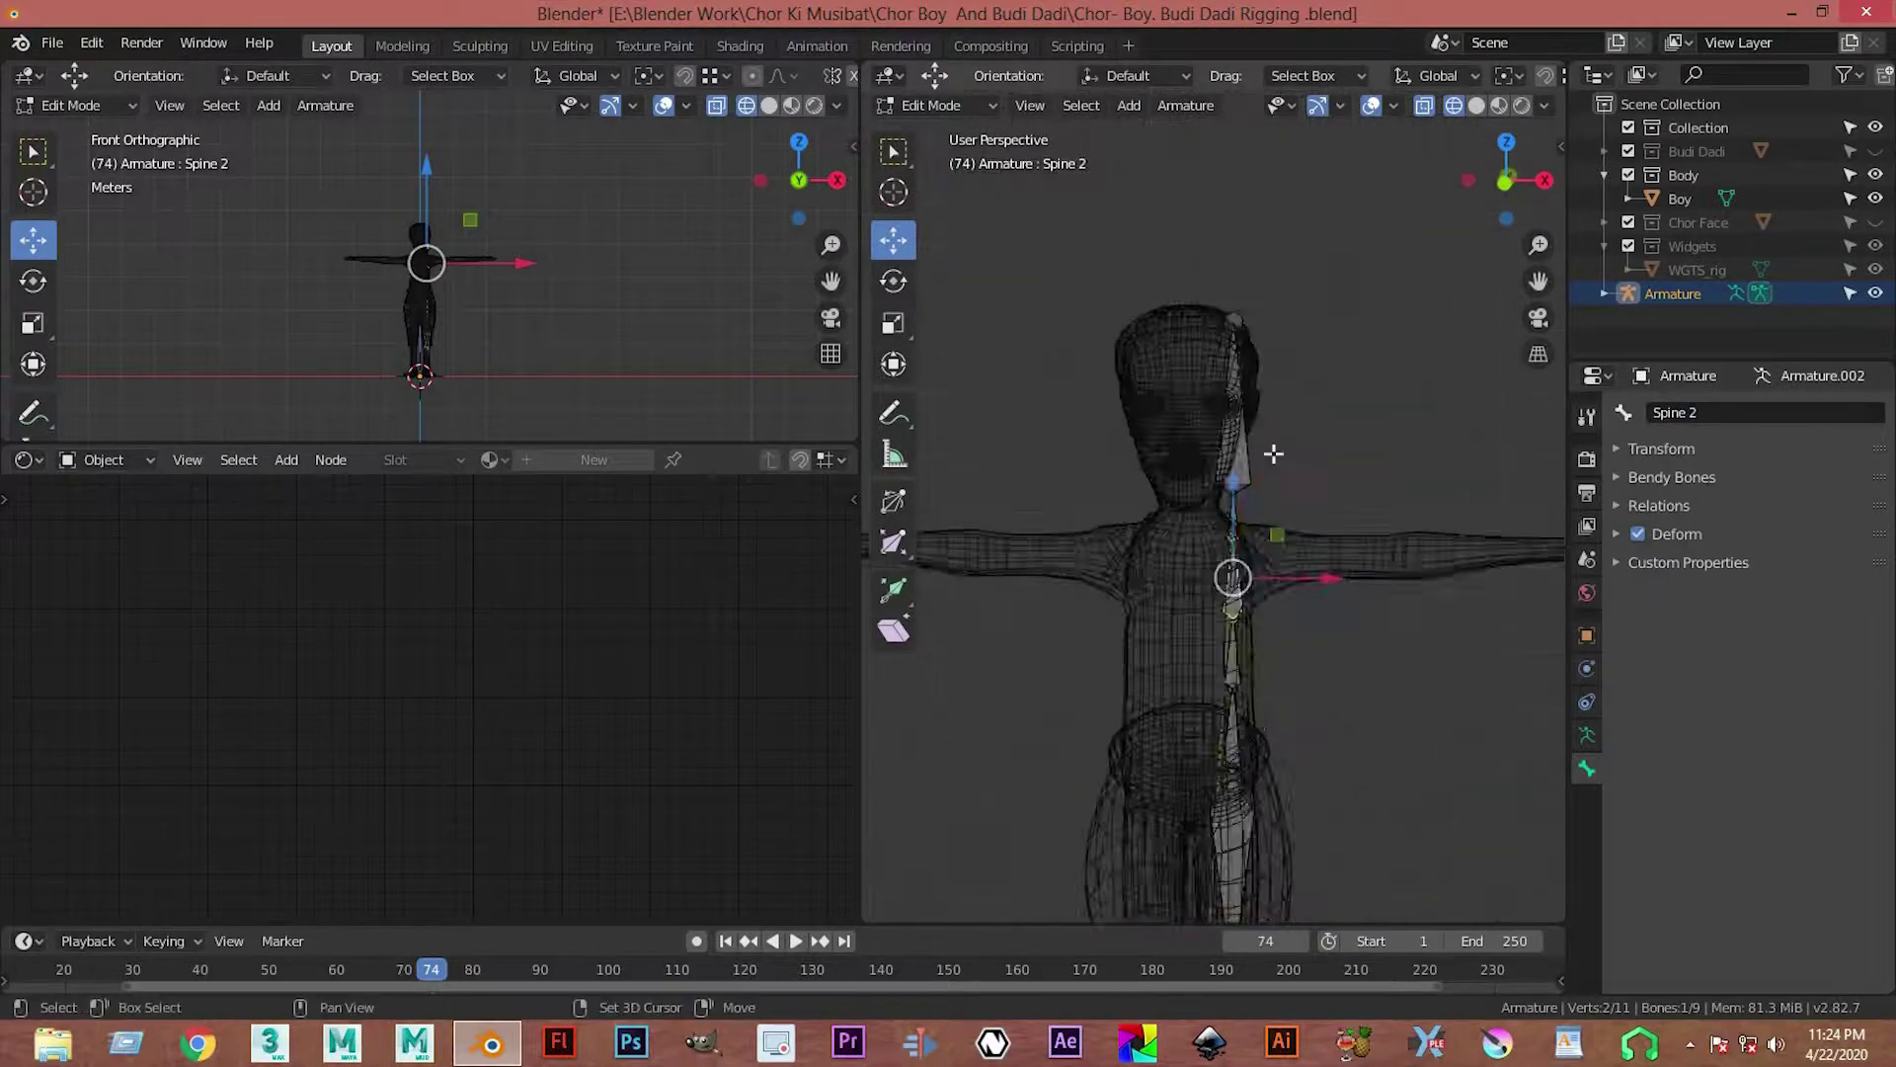
pyautogui.scroll(-2, 1228, 627)
pyautogui.keyDown('shift'); pyautogui.scroll(-4, 1206, 614); pyautogui.keyUp('shift')
pyautogui.scroll(3, 1283, 550)
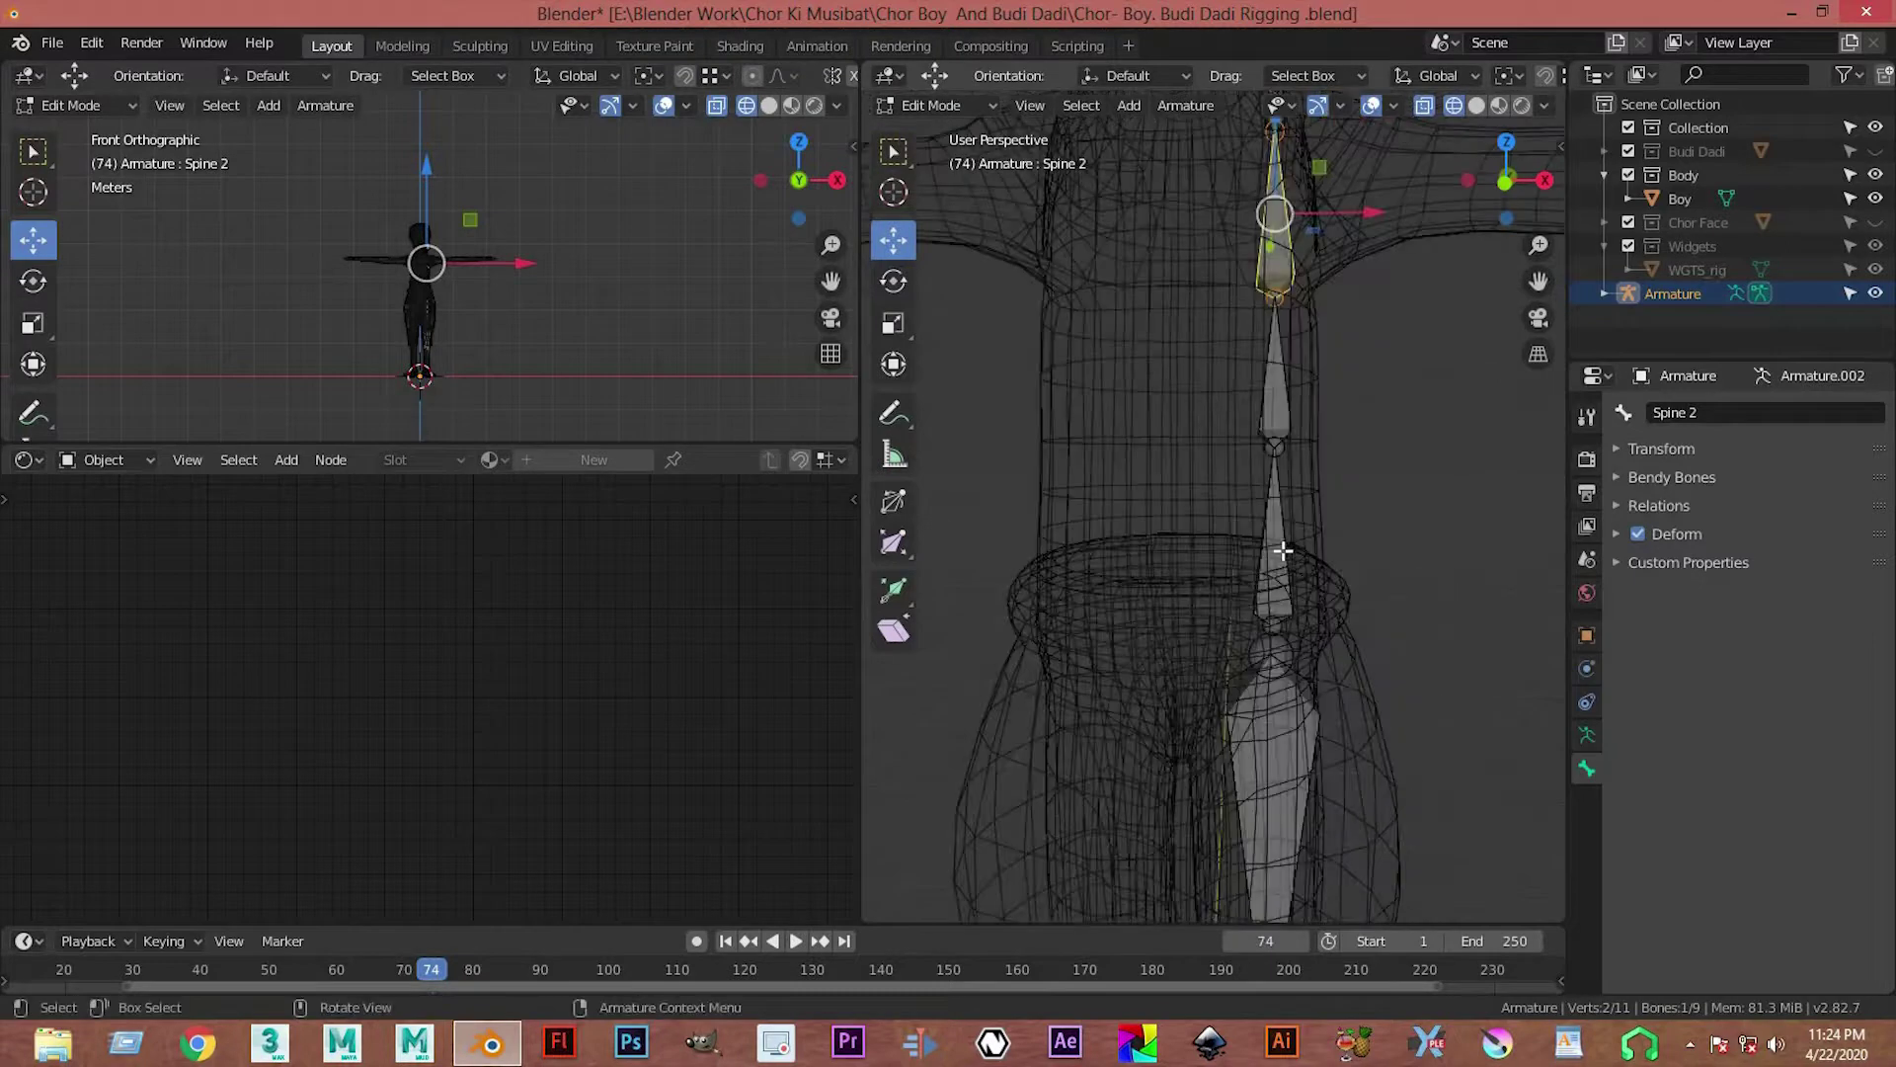
# Step: Select the whole spine chain and shift it sideways along X in front view
pyautogui.press('l')
pyautogui.press('KP_1')
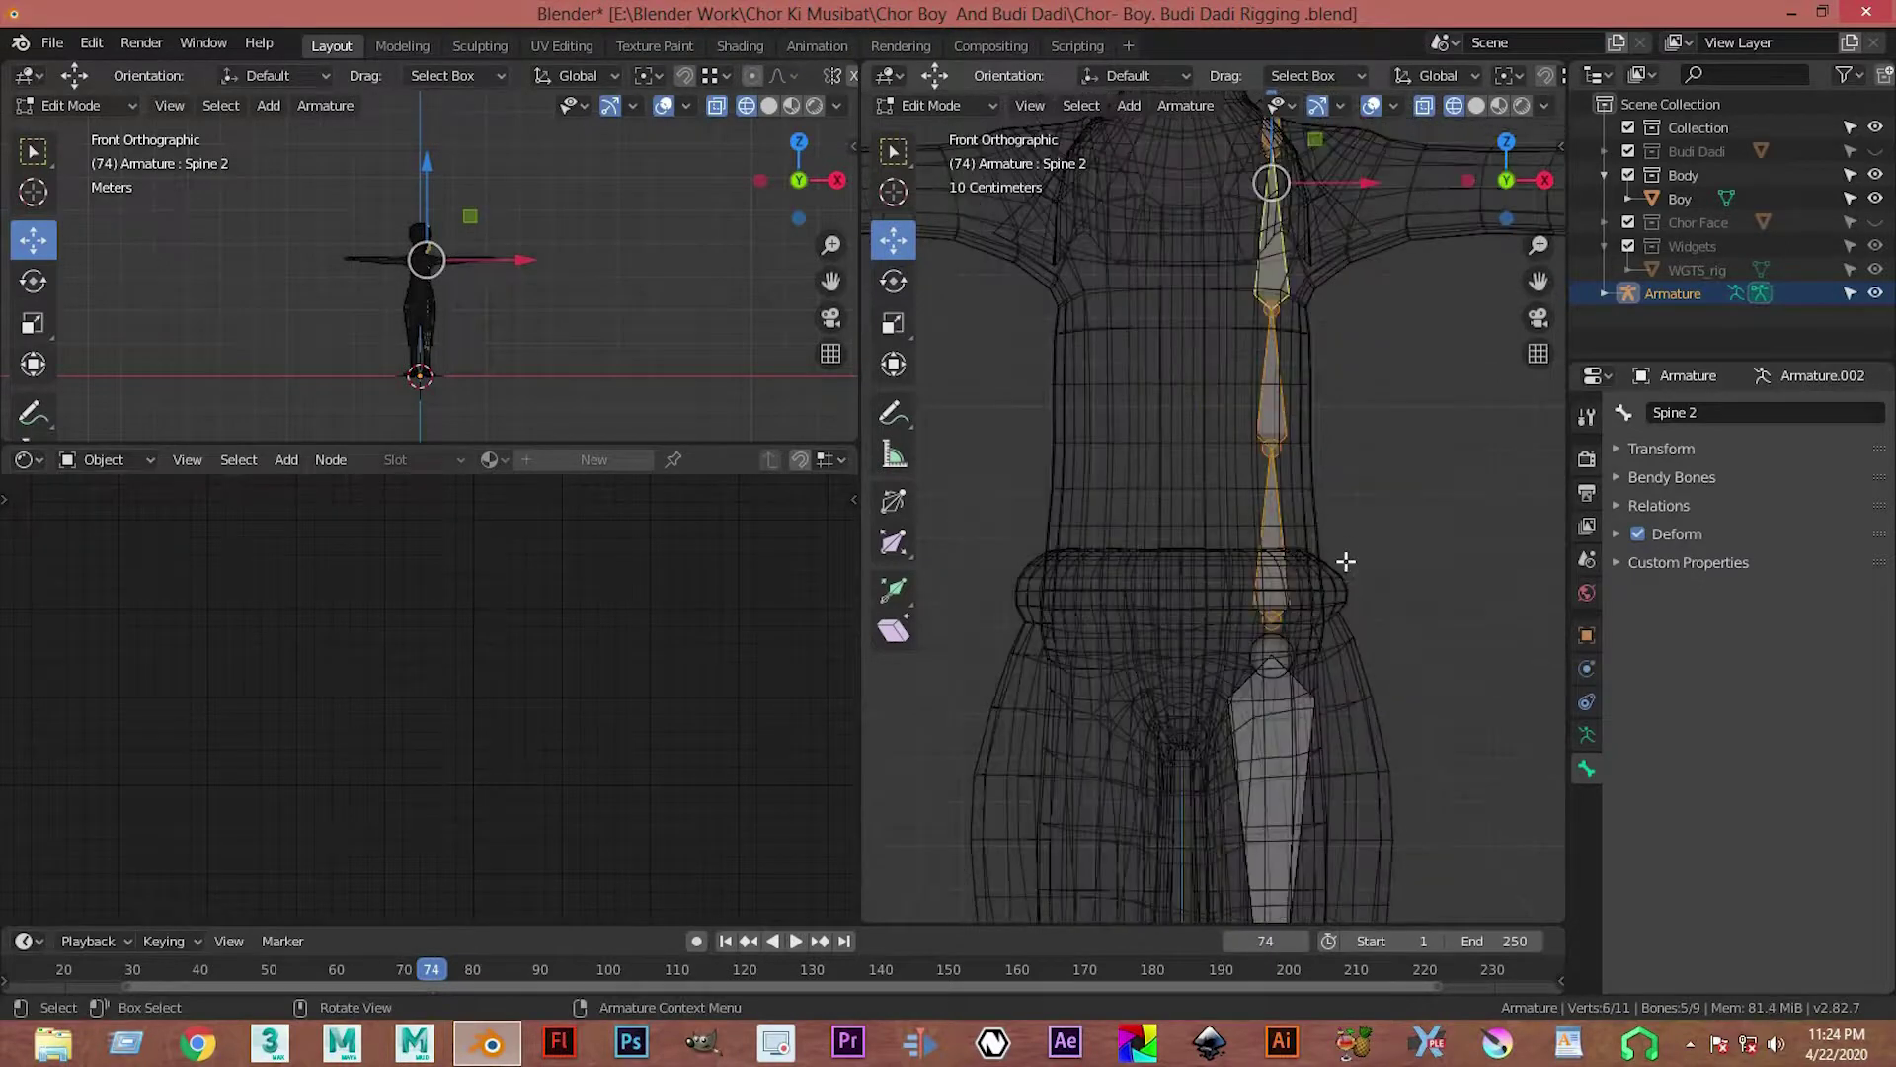
pyautogui.keyDown('shift'); pyautogui.scroll(3, 1252, 517); pyautogui.keyUp('shift')
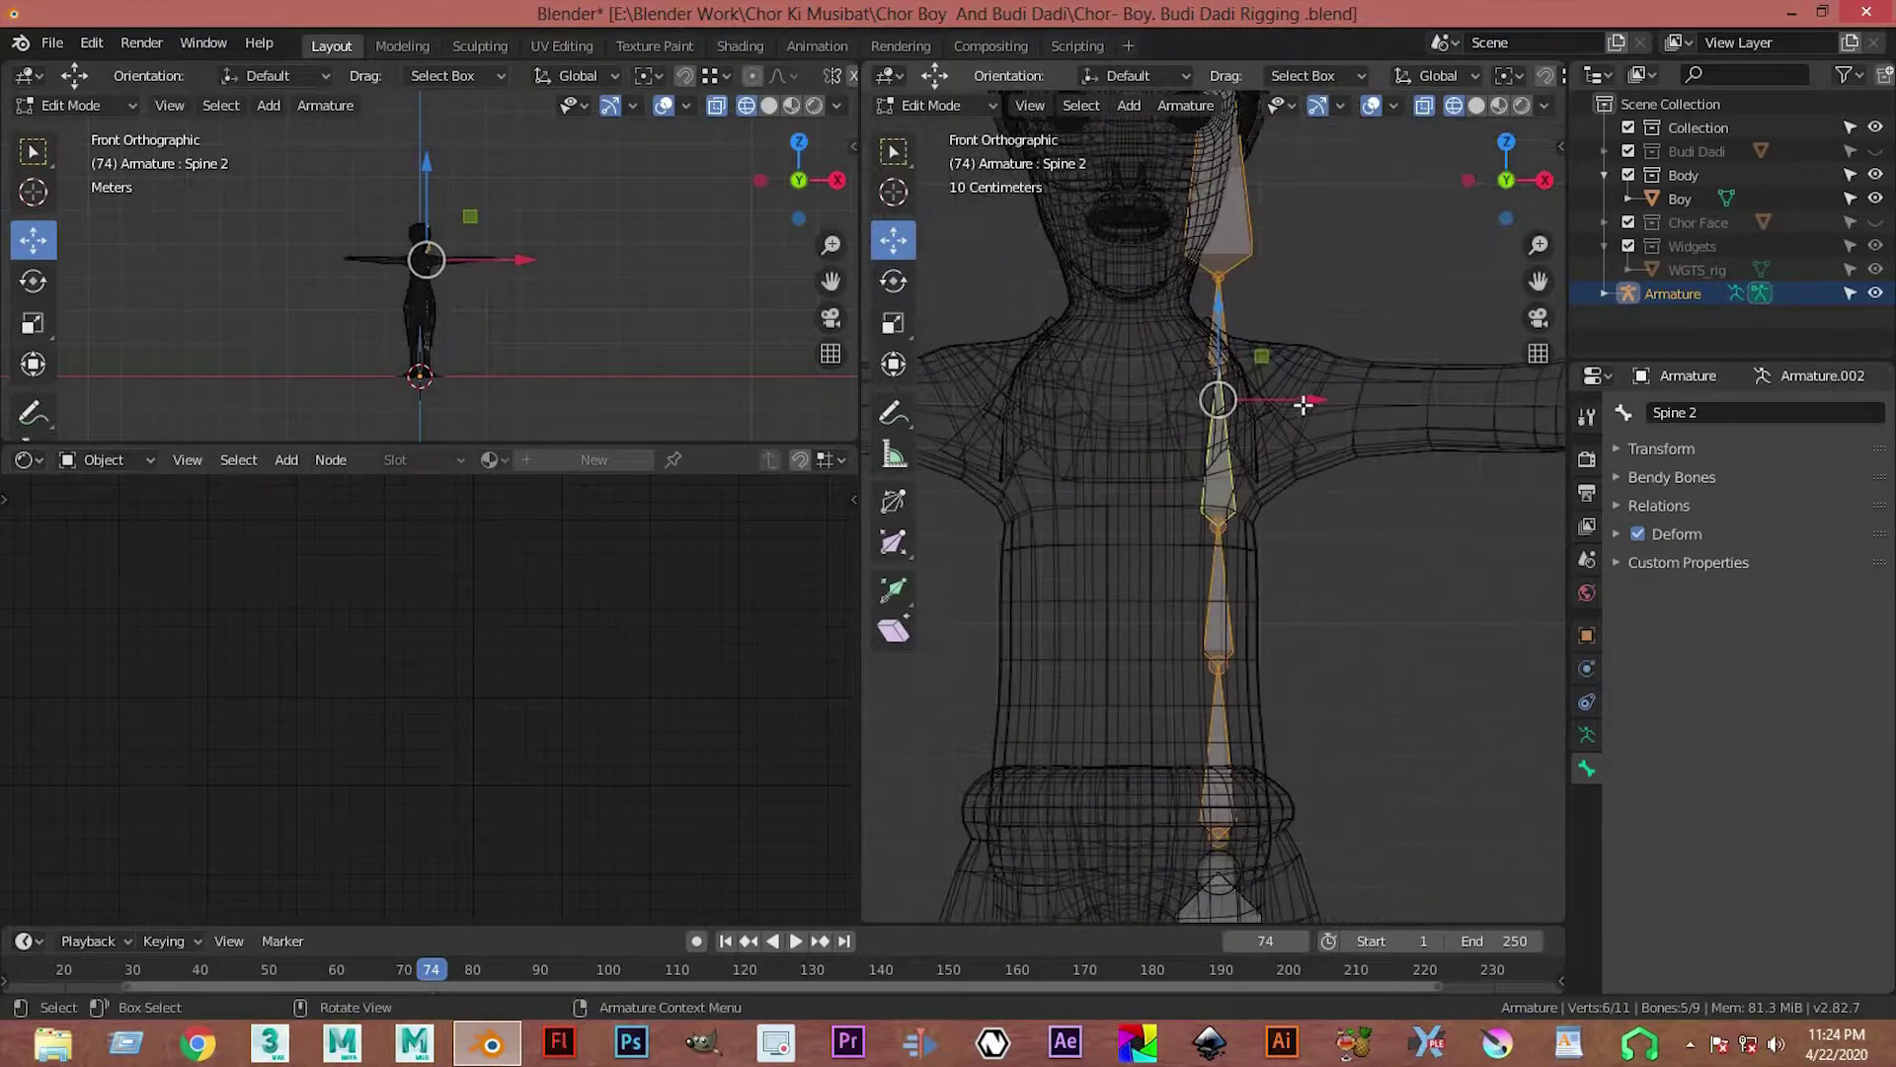
pyautogui.moveTo(1304, 405); pyautogui.dragTo(1206, 419)
pyautogui.scroll(4, 1212, 404)
pyautogui.scroll(3, 1213, 404)
pyautogui.scroll(2, 1172, 339)
pyautogui.scroll(2, 1176, 669)
pyautogui.scroll(2, 1223, 605)
pyautogui.scroll(2, 1252, 559)
pyautogui.scroll(1, 1150, 617)
pyautogui.scroll(1, 1149, 617)
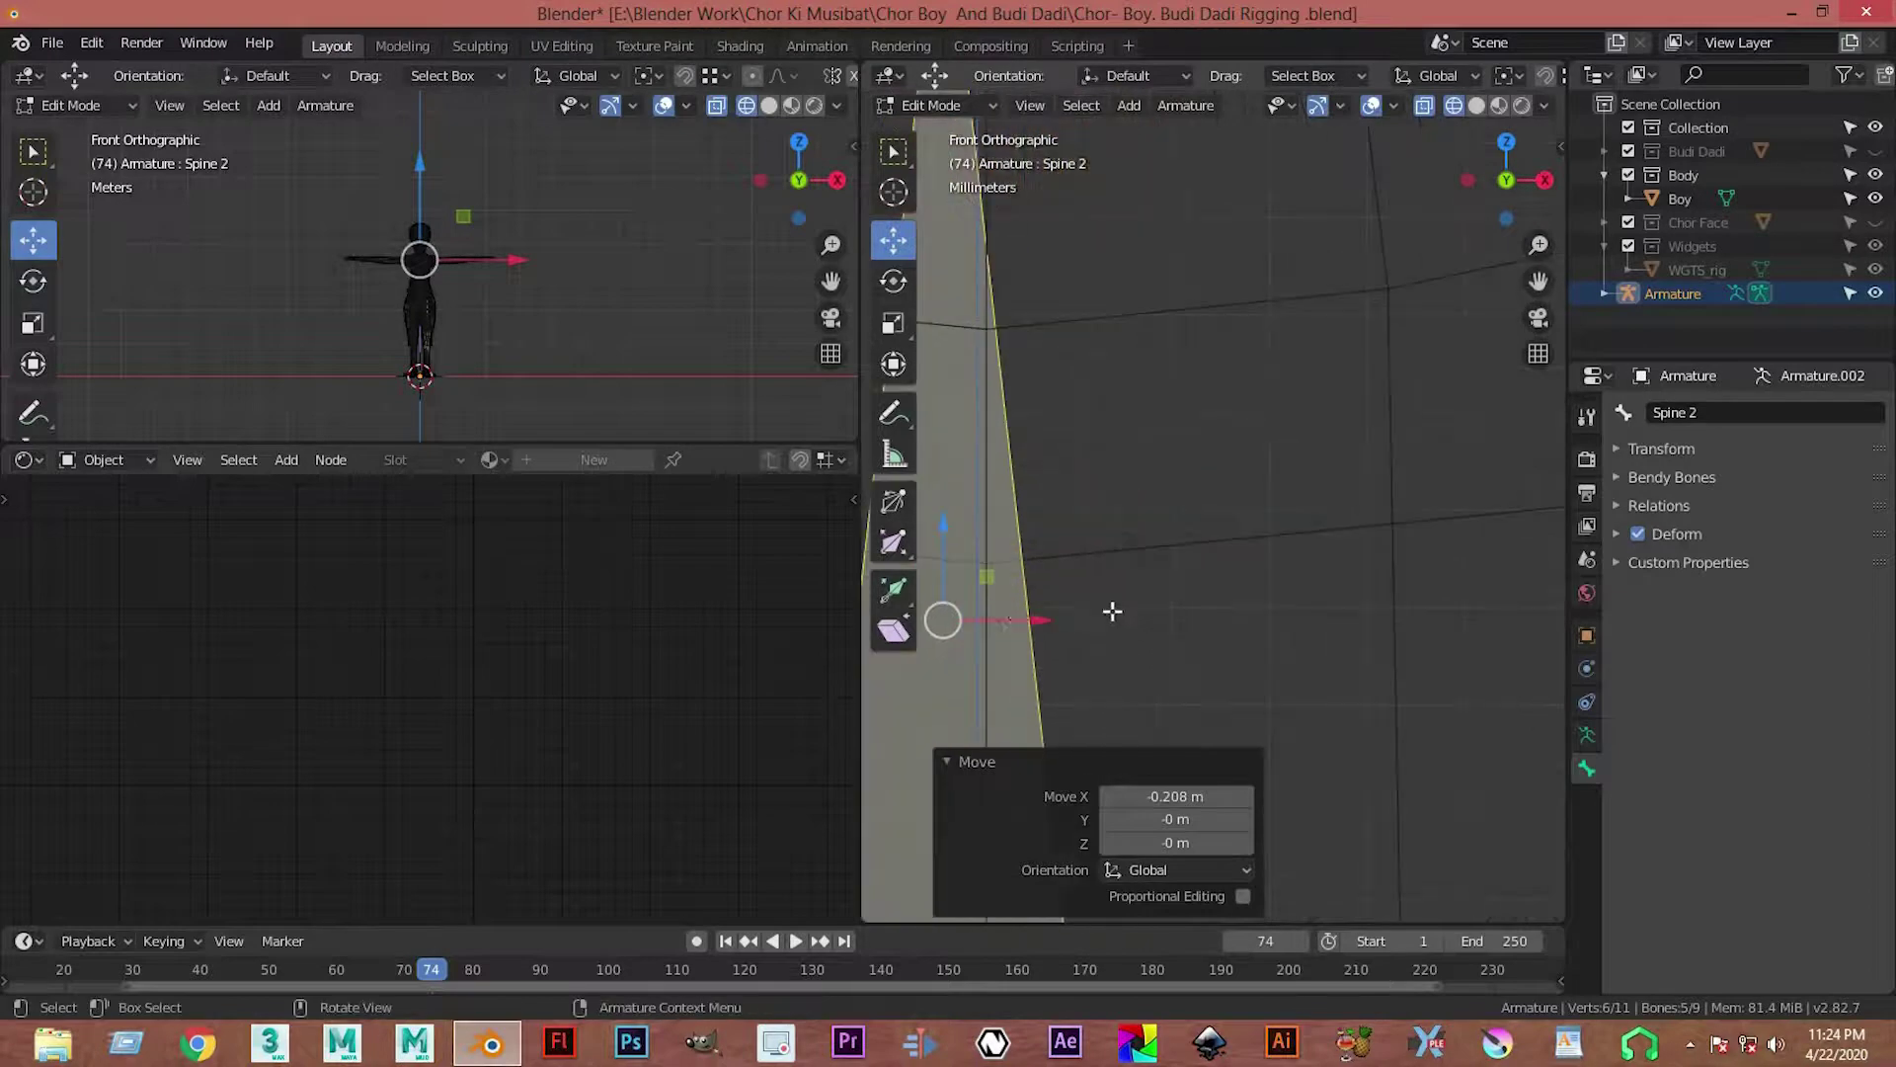
# Step: Nudge the spine bones precisely onto the body's centre line
pyautogui.moveTo(1056, 620); pyautogui.dragTo(1068, 622)
pyautogui.scroll(2, 551, 317)
pyautogui.scroll(2, 551, 317)
pyautogui.scroll(2, 558, 331)
pyautogui.scroll(1, 565, 343)
pyautogui.scroll(2, 573, 357)
pyautogui.scroll(2, 558, 352)
pyautogui.scroll(2, 602, 316)
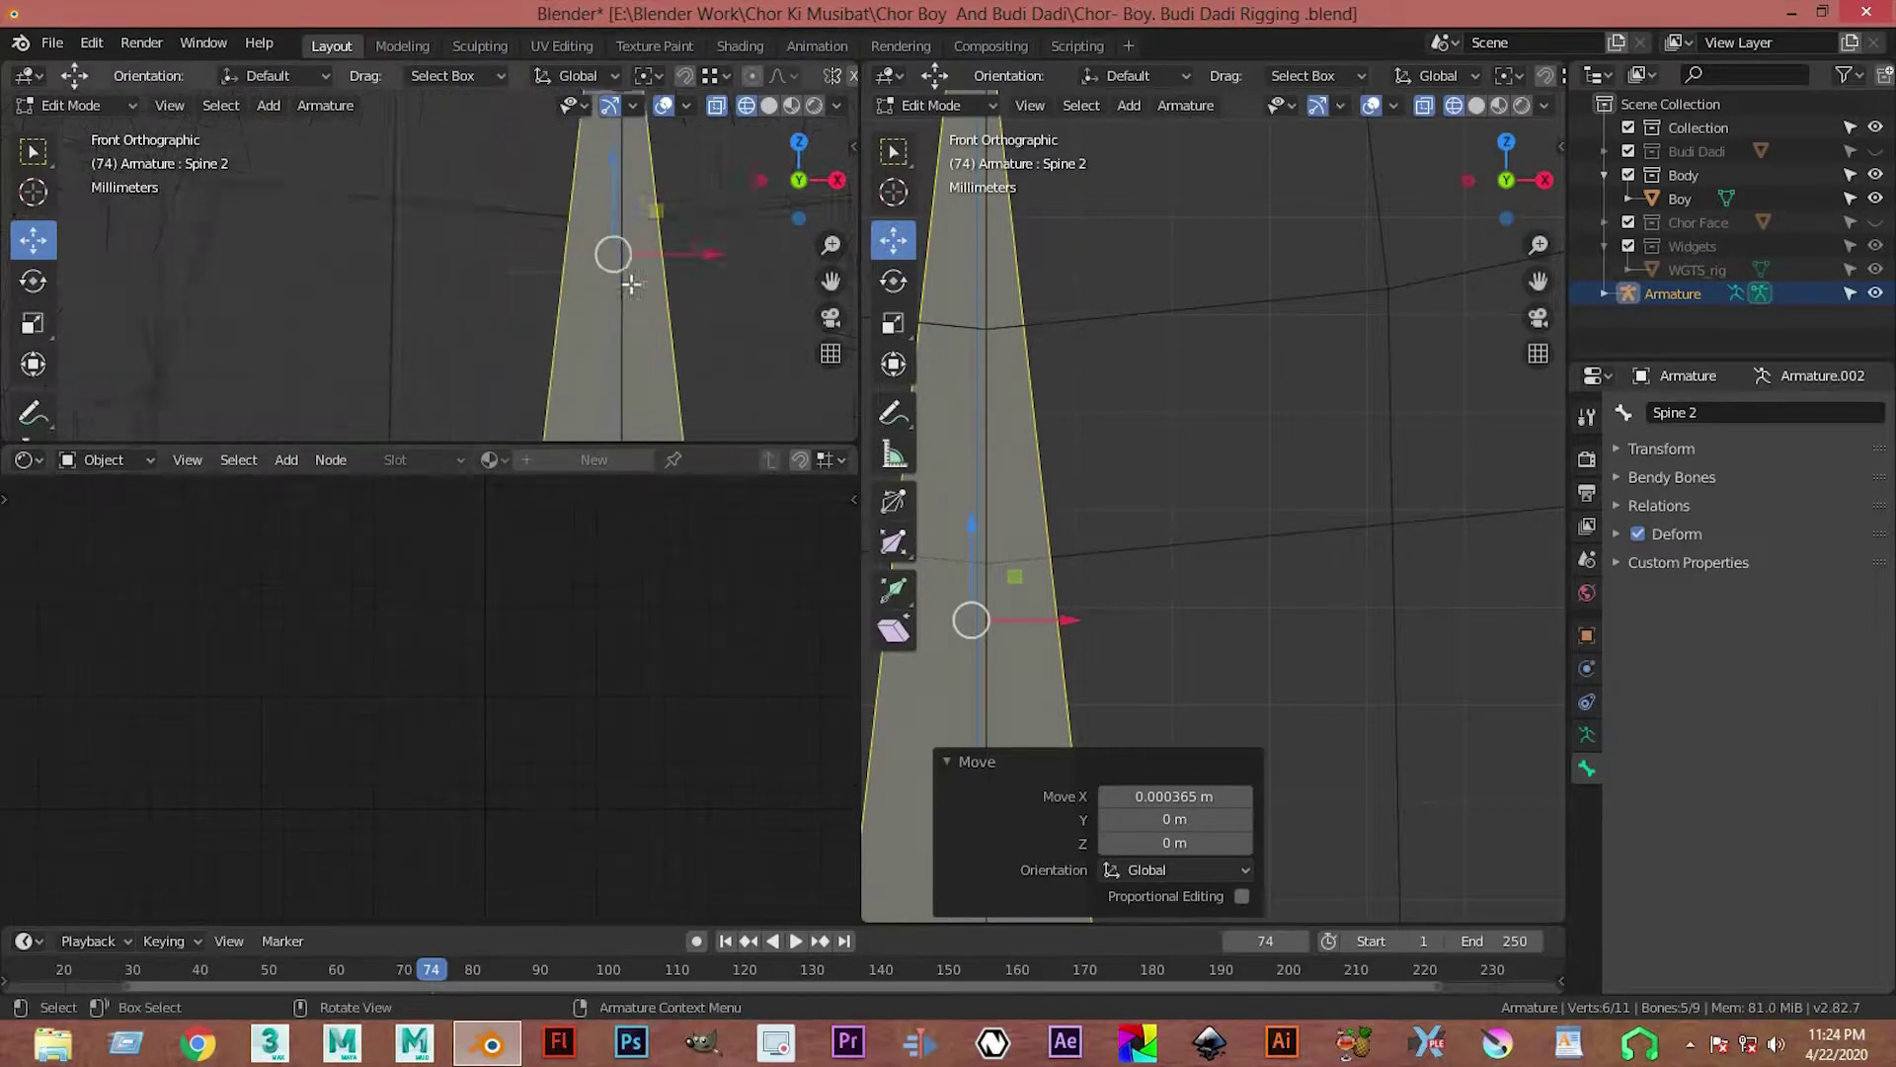
pyautogui.keyDown('ctrl'); pyautogui.scroll(-3, 592, 287); pyautogui.keyUp('ctrl')
pyautogui.keyDown('ctrl'); pyautogui.scroll(5, 478, 305); pyautogui.keyUp('ctrl')
pyautogui.scroll(2, 440, 322)
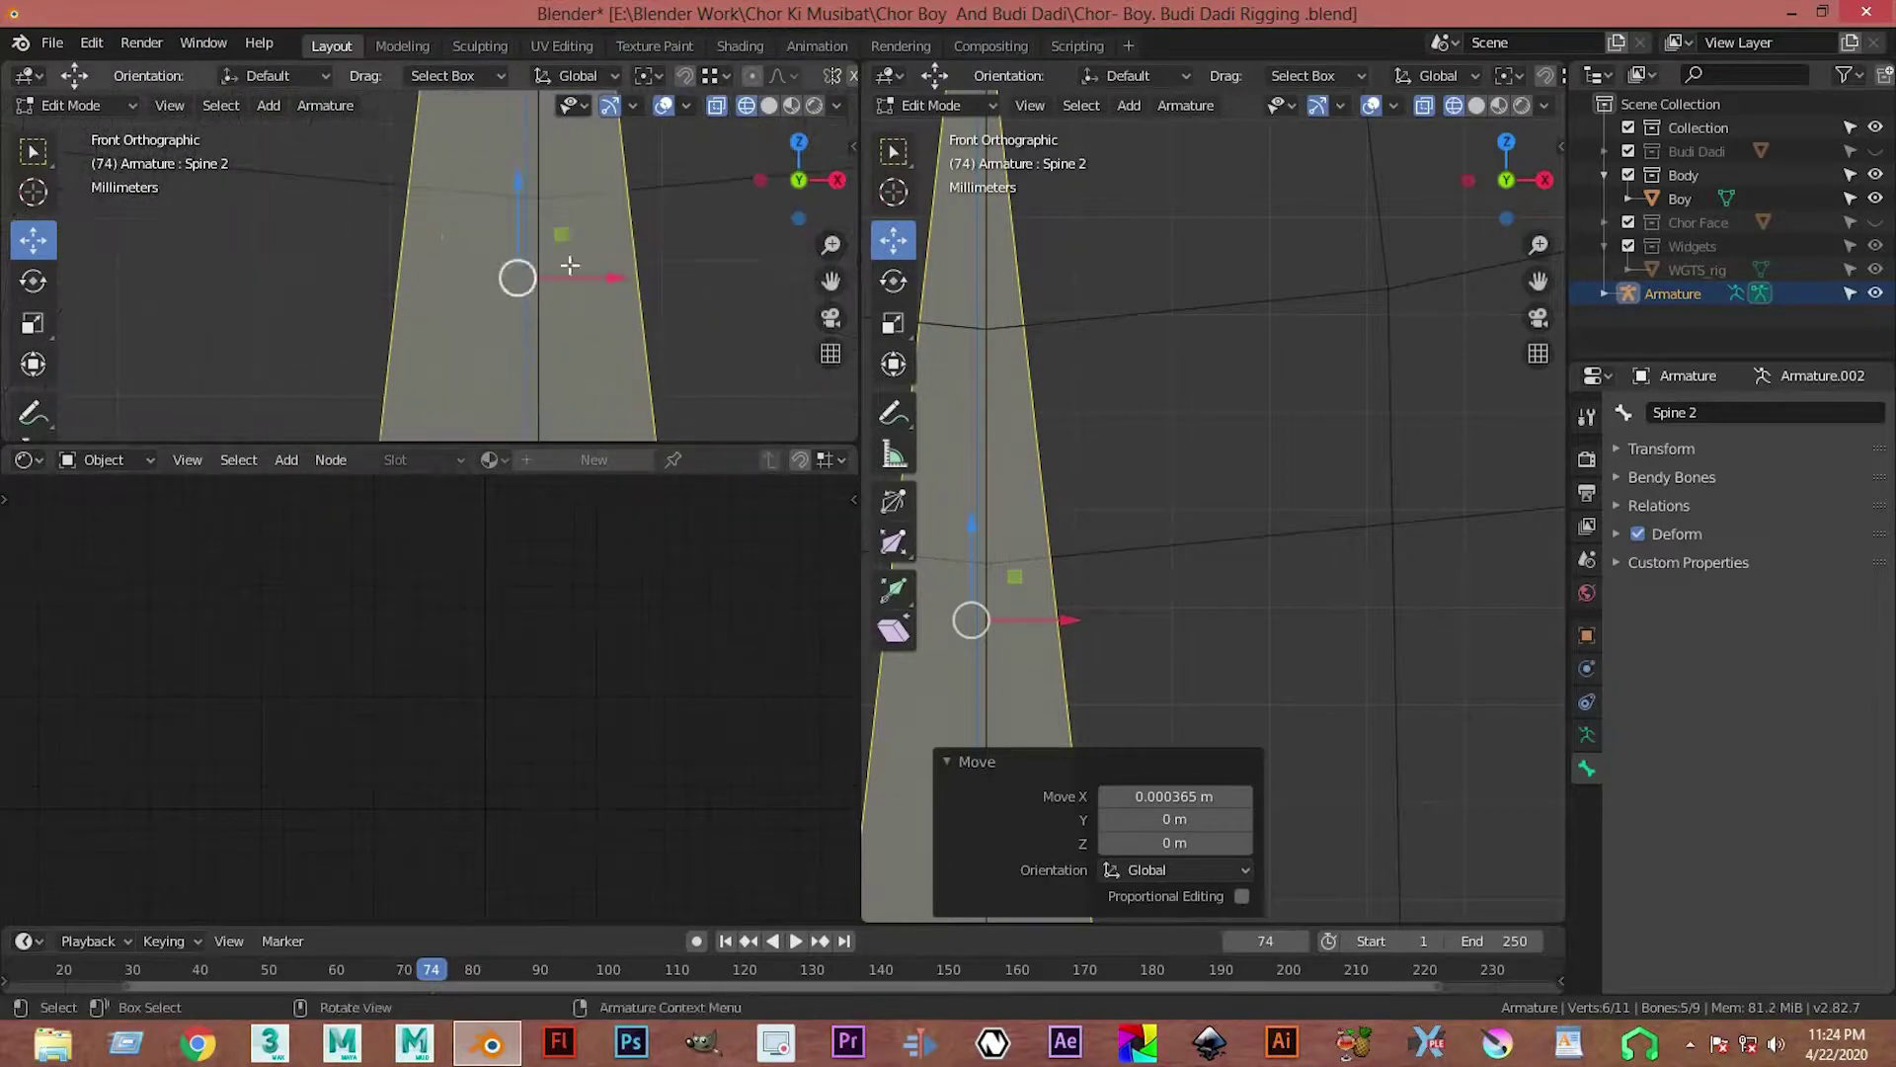
pyautogui.moveTo(593, 276)
pyautogui.mouseDown()
pyautogui.moveTo(629, 276)
pyautogui.moveTo(608, 263)
pyautogui.mouseUp()
pyautogui.scroll(-3, 609, 263)
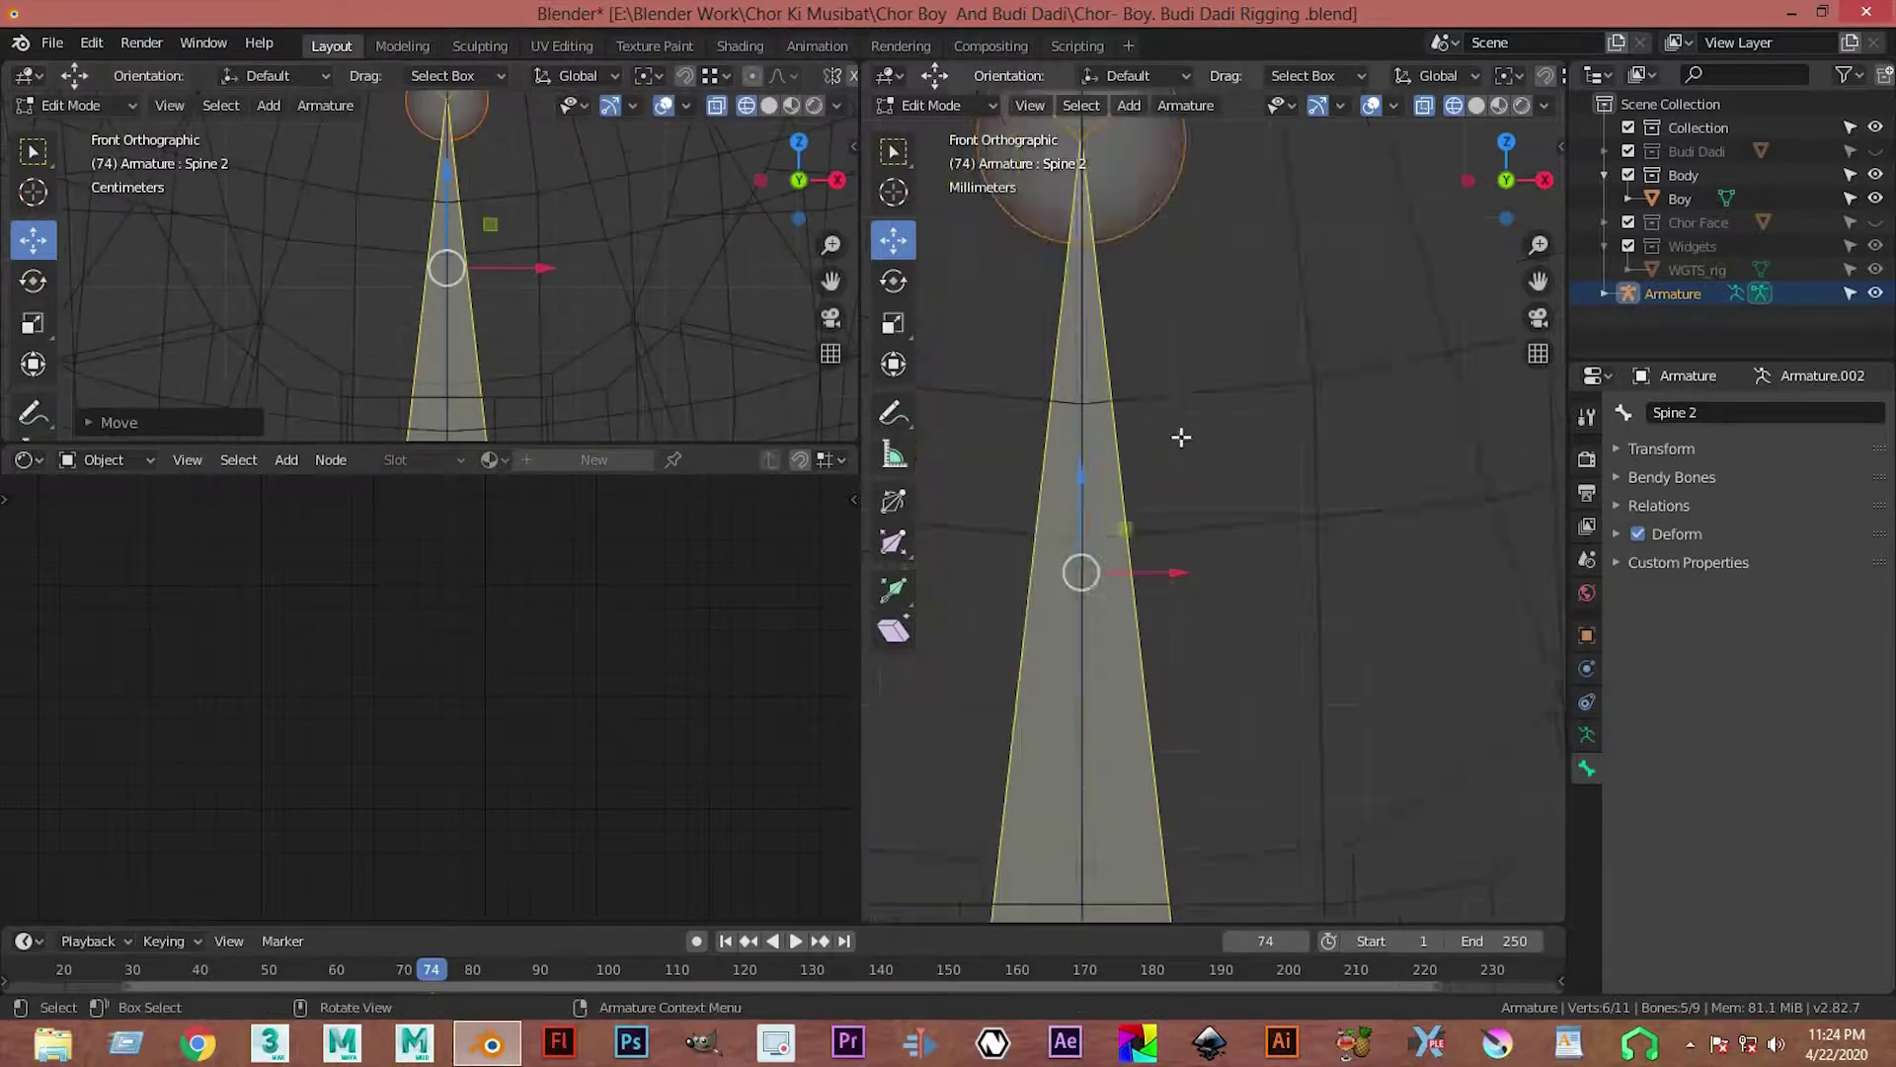
pyautogui.scroll(-4, 1186, 436)
pyautogui.scroll(-3, 1266, 665)
# Step: Return the armature to Object Mode with the boy in solid shading
pyautogui.press('Tab')
pyautogui.scroll(-4, 1303, 622)
pyautogui.hotkey('shift', 'z')
pyautogui.scroll(-4, 1284, 672)
pyautogui.scroll(4, 1172, 691)
pyautogui.moveTo(1171, 691)
pyautogui.mouseDown(button='middle')
pyautogui.moveTo(1166, 451)
pyautogui.moveTo(1247, 425)
pyautogui.moveTo(1256, 588)
pyautogui.mouseUp(button='middle')
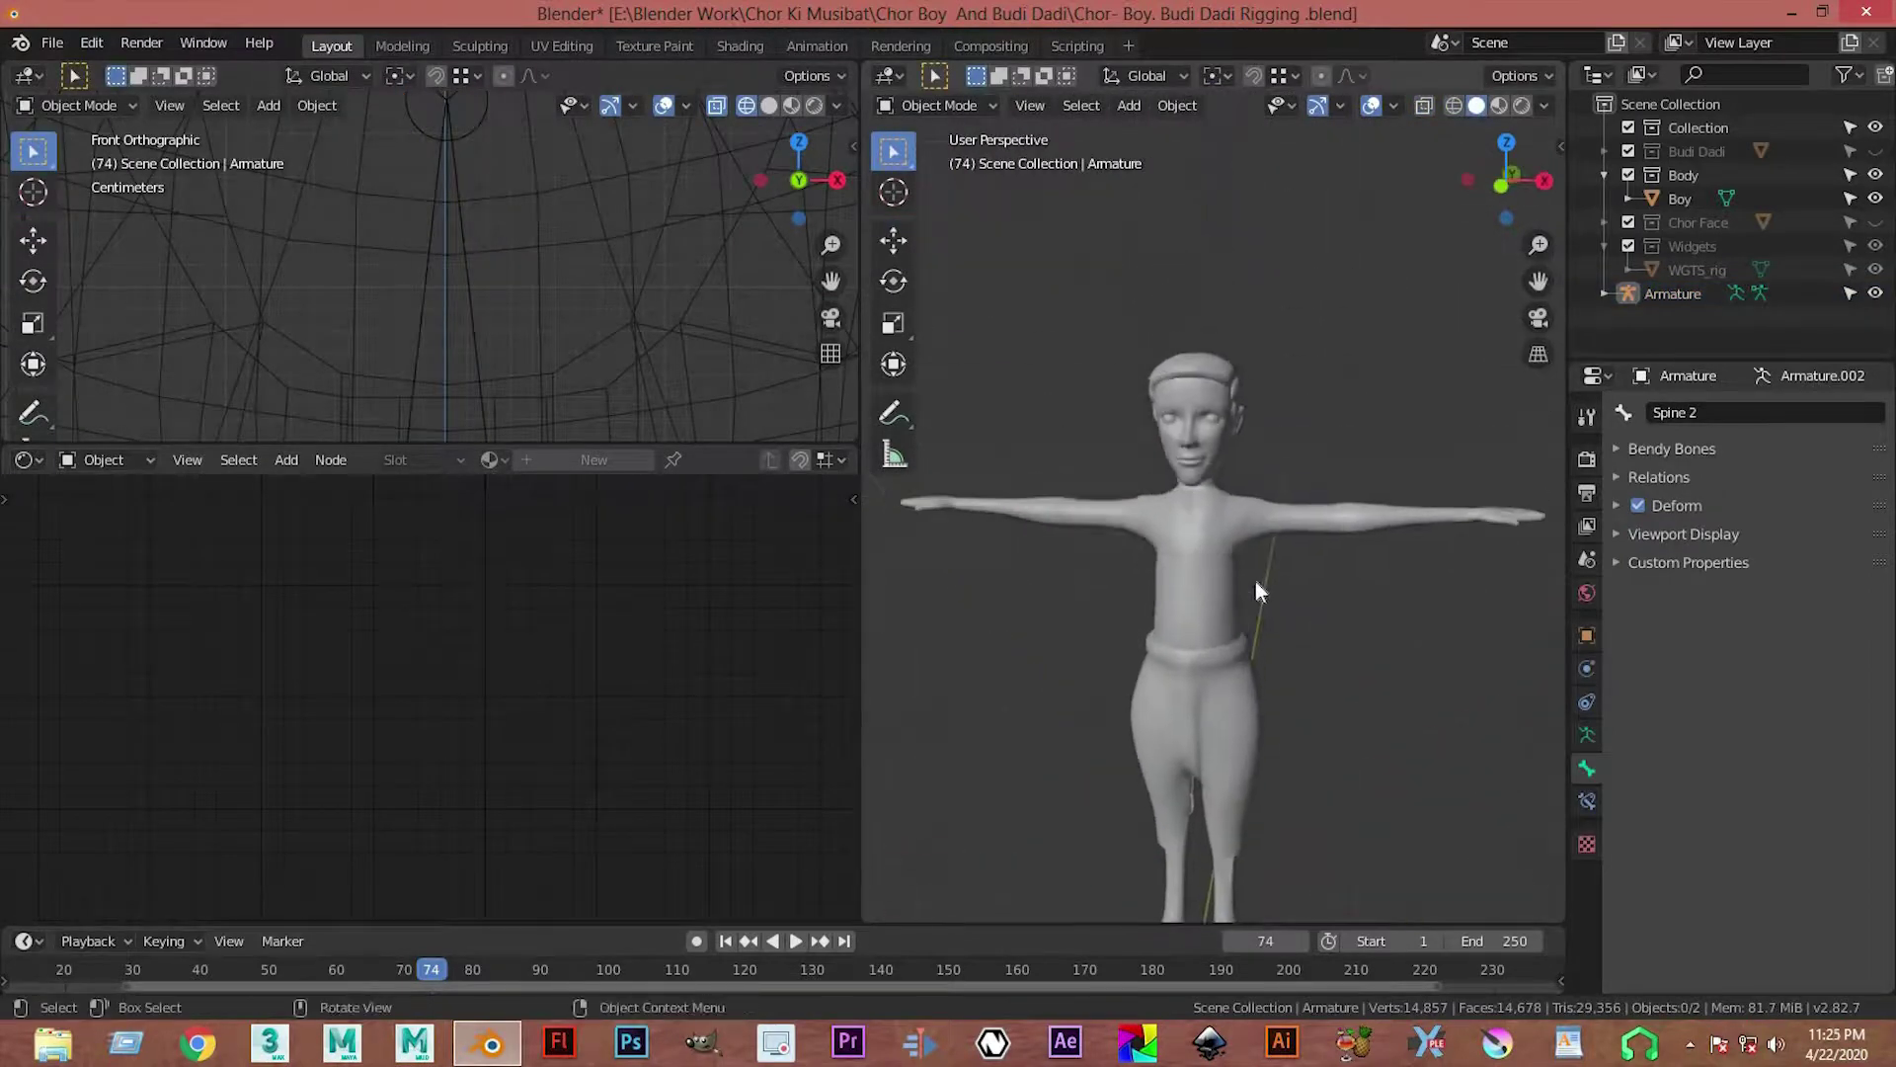
# Step: Check the character from top, side and front views in wireframe shading
pyautogui.press('KP_7')
pyautogui.press('KP_3')
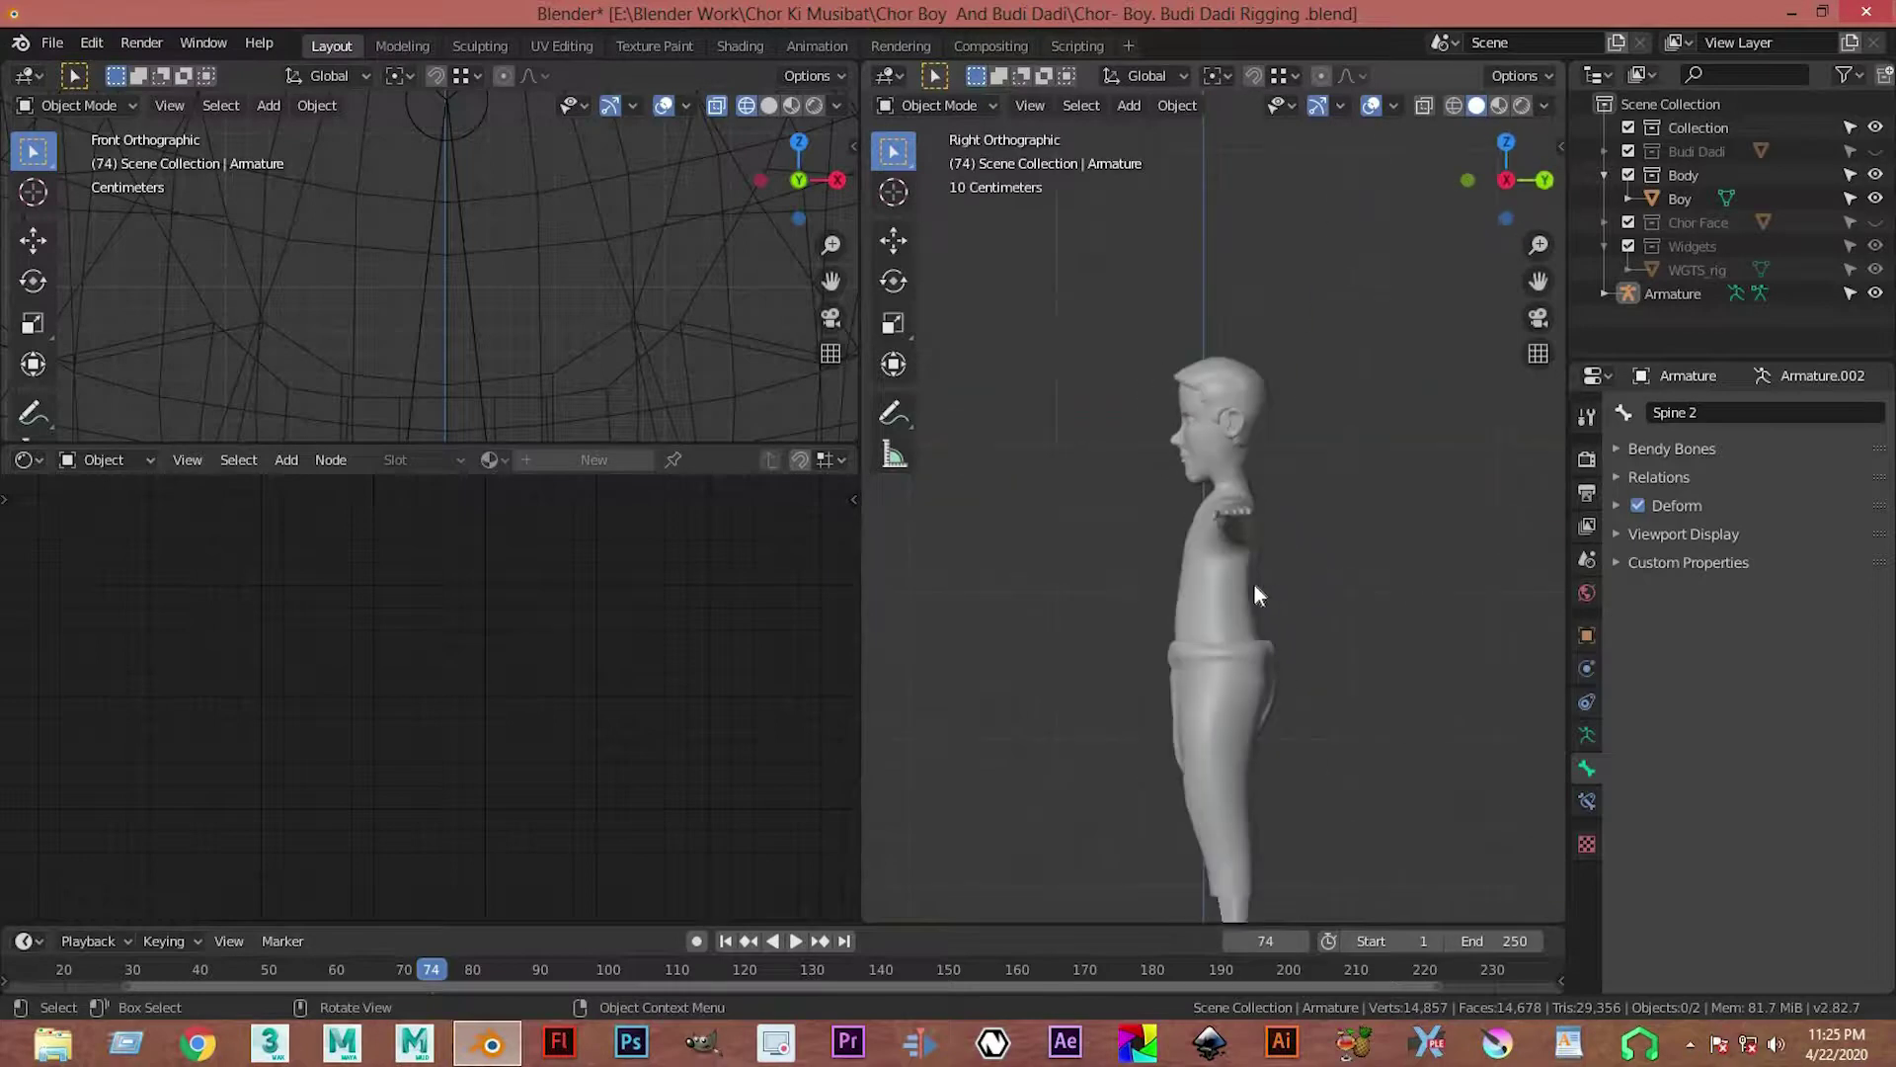
pyautogui.press('KP_7')
pyautogui.press('z')
pyautogui.click(1395, 521)
pyautogui.scroll(6, 1395, 522)
pyautogui.keyDown('shift'); pyautogui.moveTo(1344, 579); pyautogui.dragTo(1324, 597, button='middle'); pyautogui.keyUp('shift')
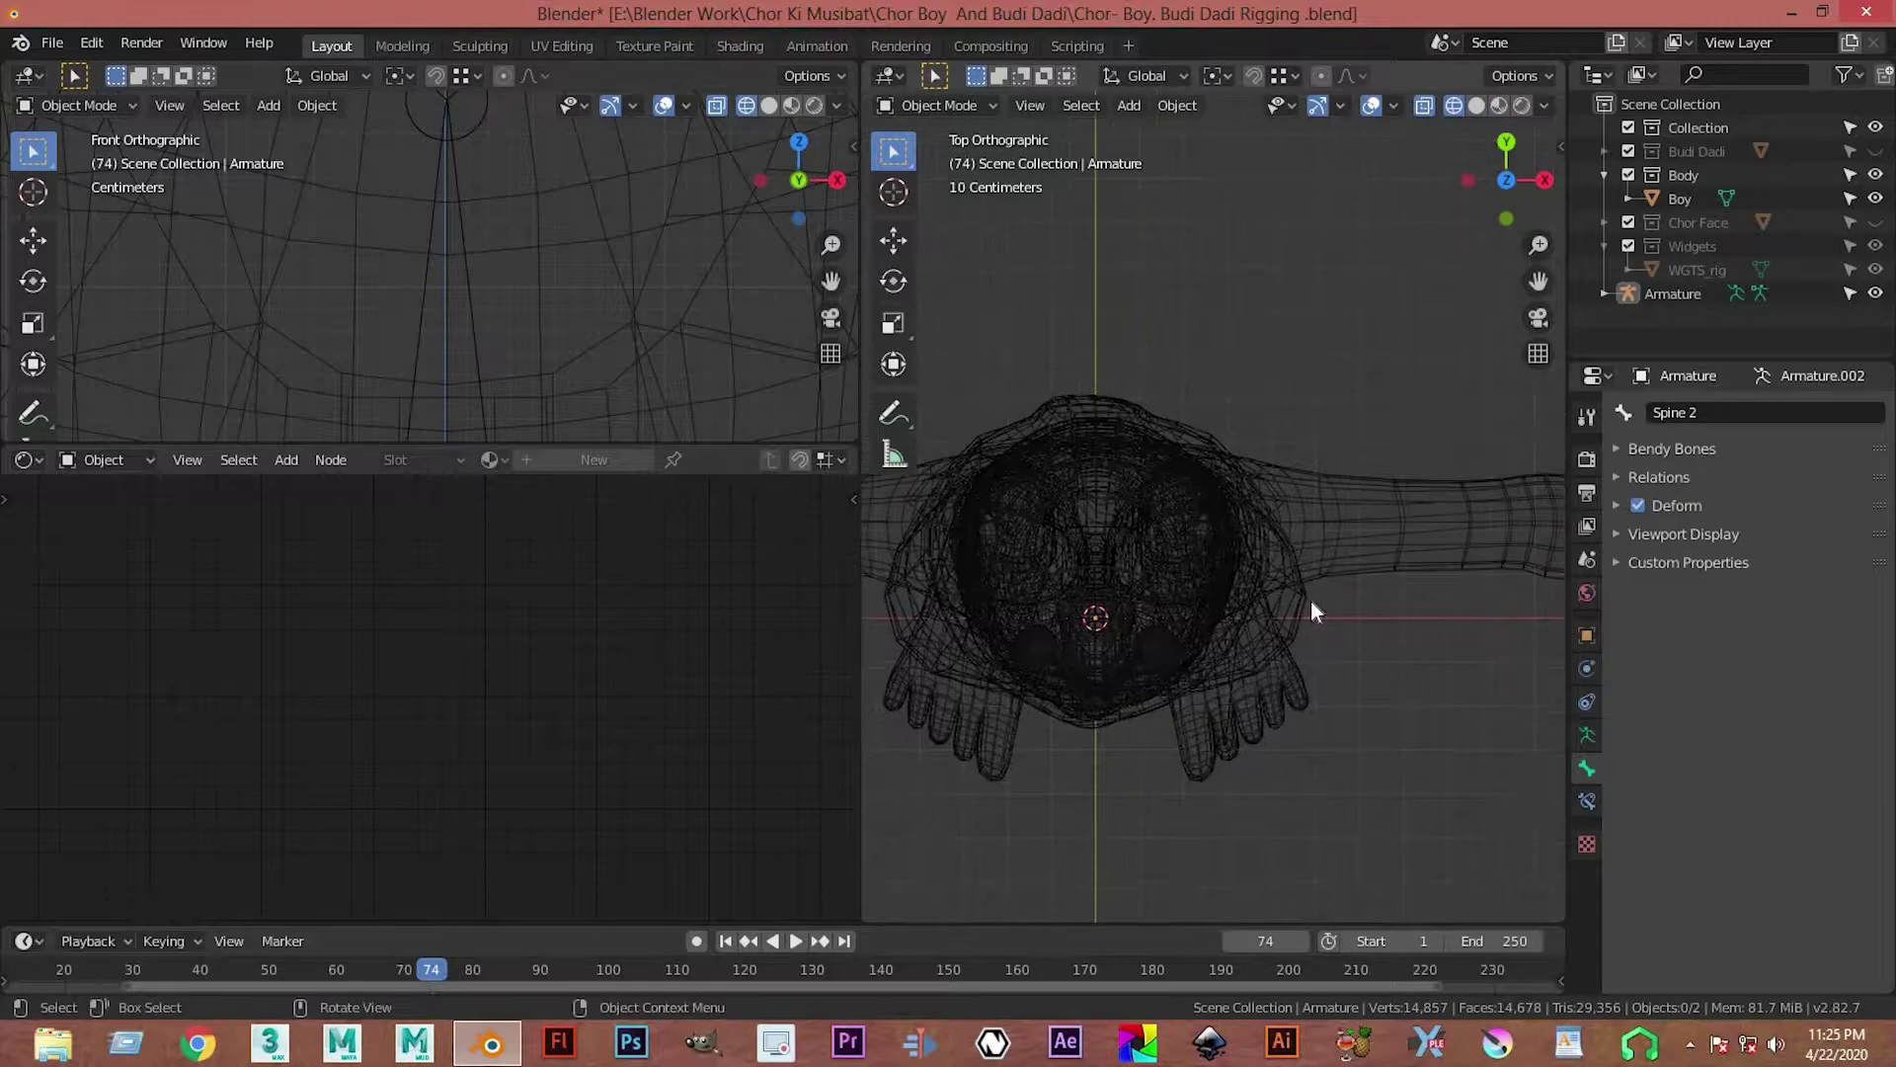
pyautogui.press('KP_1')
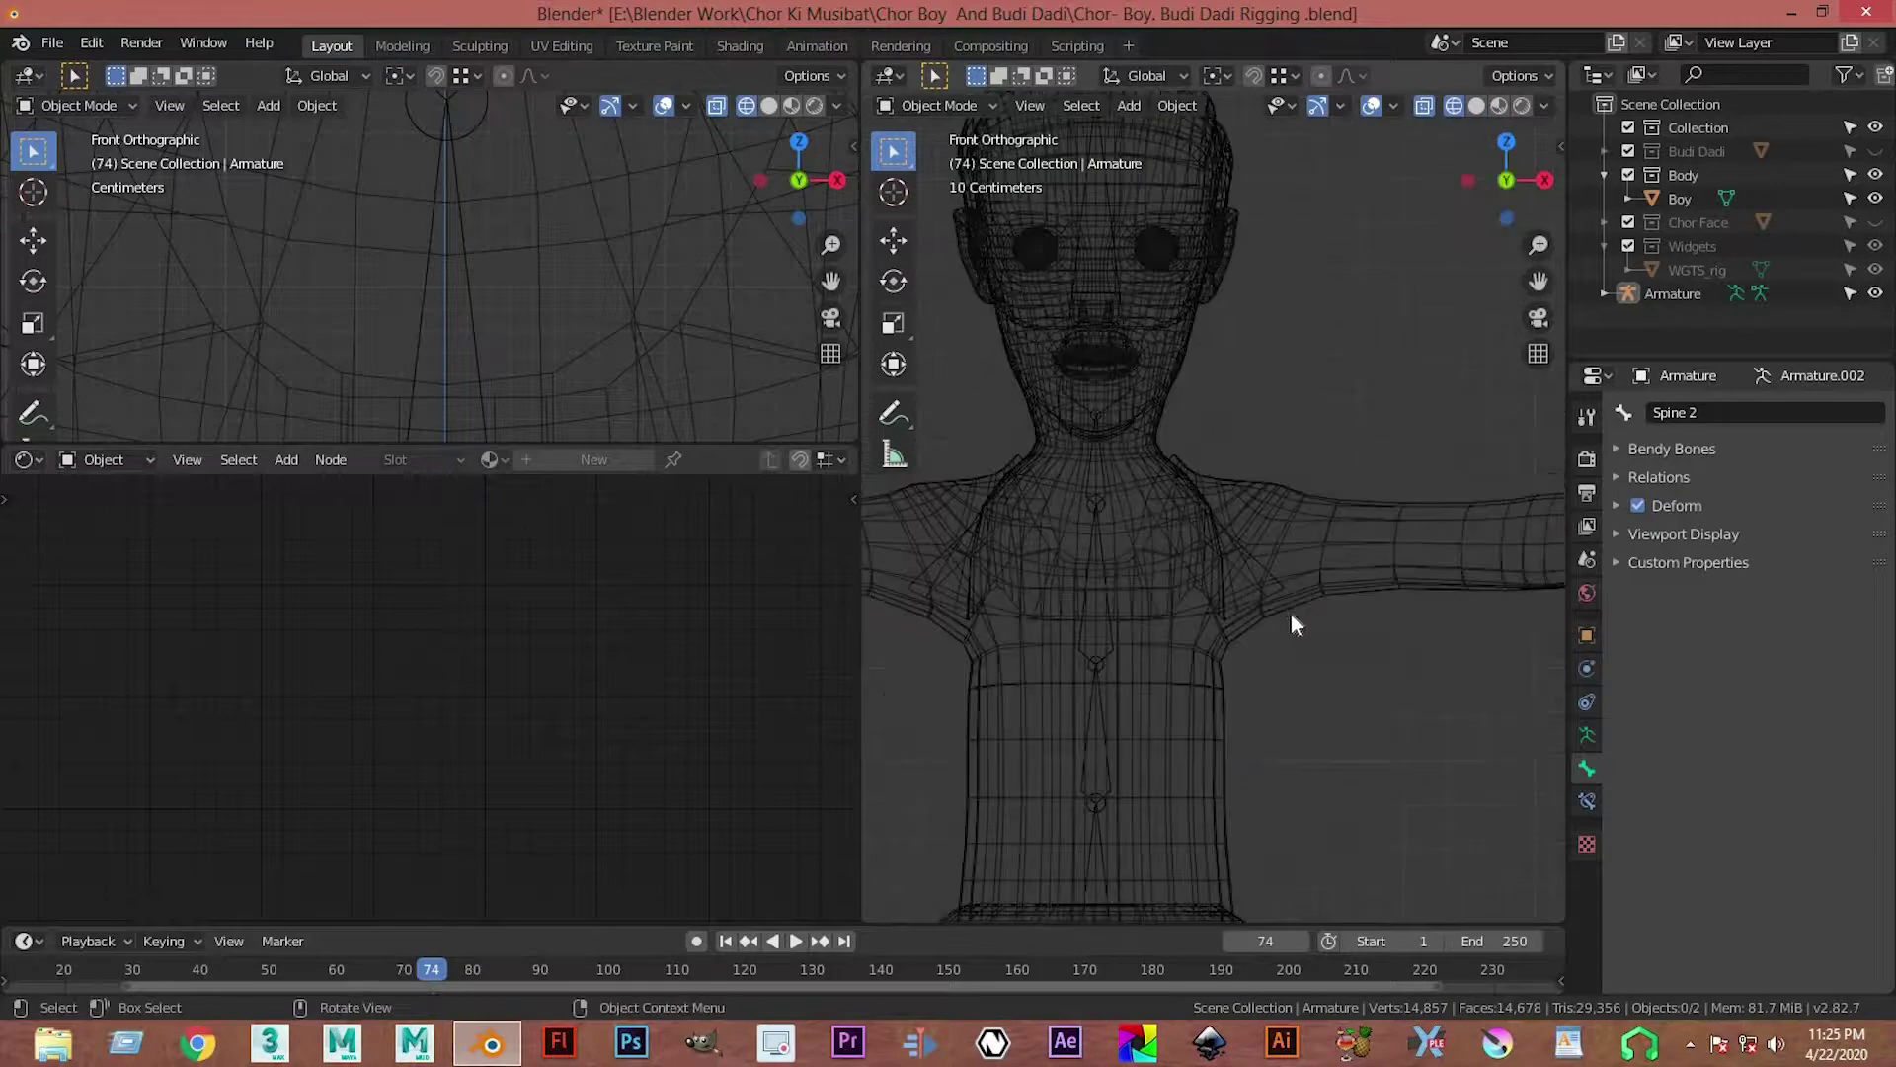
# Step: Set the 3D cursor at the neck base and select the armature
pyautogui.keyDown('shift'); pyautogui.rightClick(1139, 523); pyautogui.keyUp('shift')
pyautogui.scroll(4, 1214, 548)
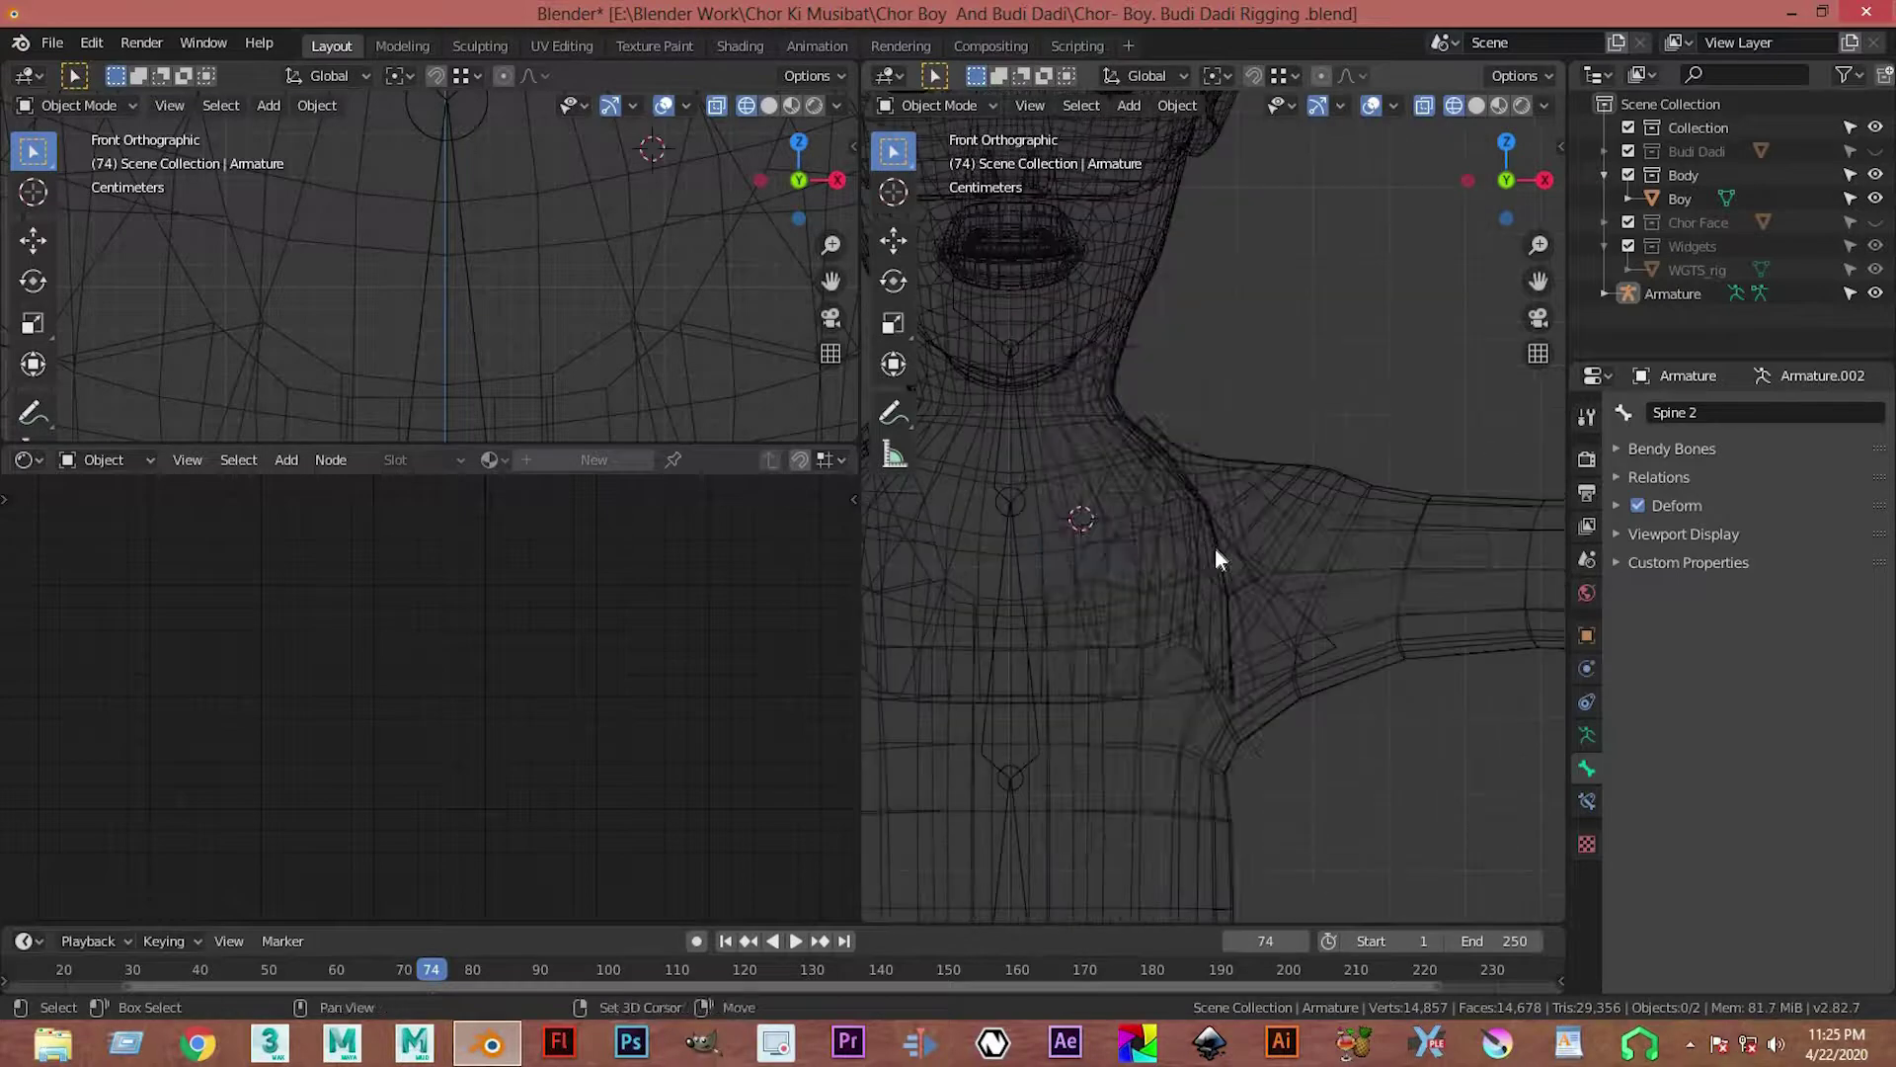
pyautogui.hotkey('shift', 'a')
pyautogui.press('Escape')
pyautogui.click(1023, 746)
pyautogui.click(1029, 761)
# Step: In Edit Mode, add a new bone and drag its tail down to the shoulder
pyautogui.press('Tab')
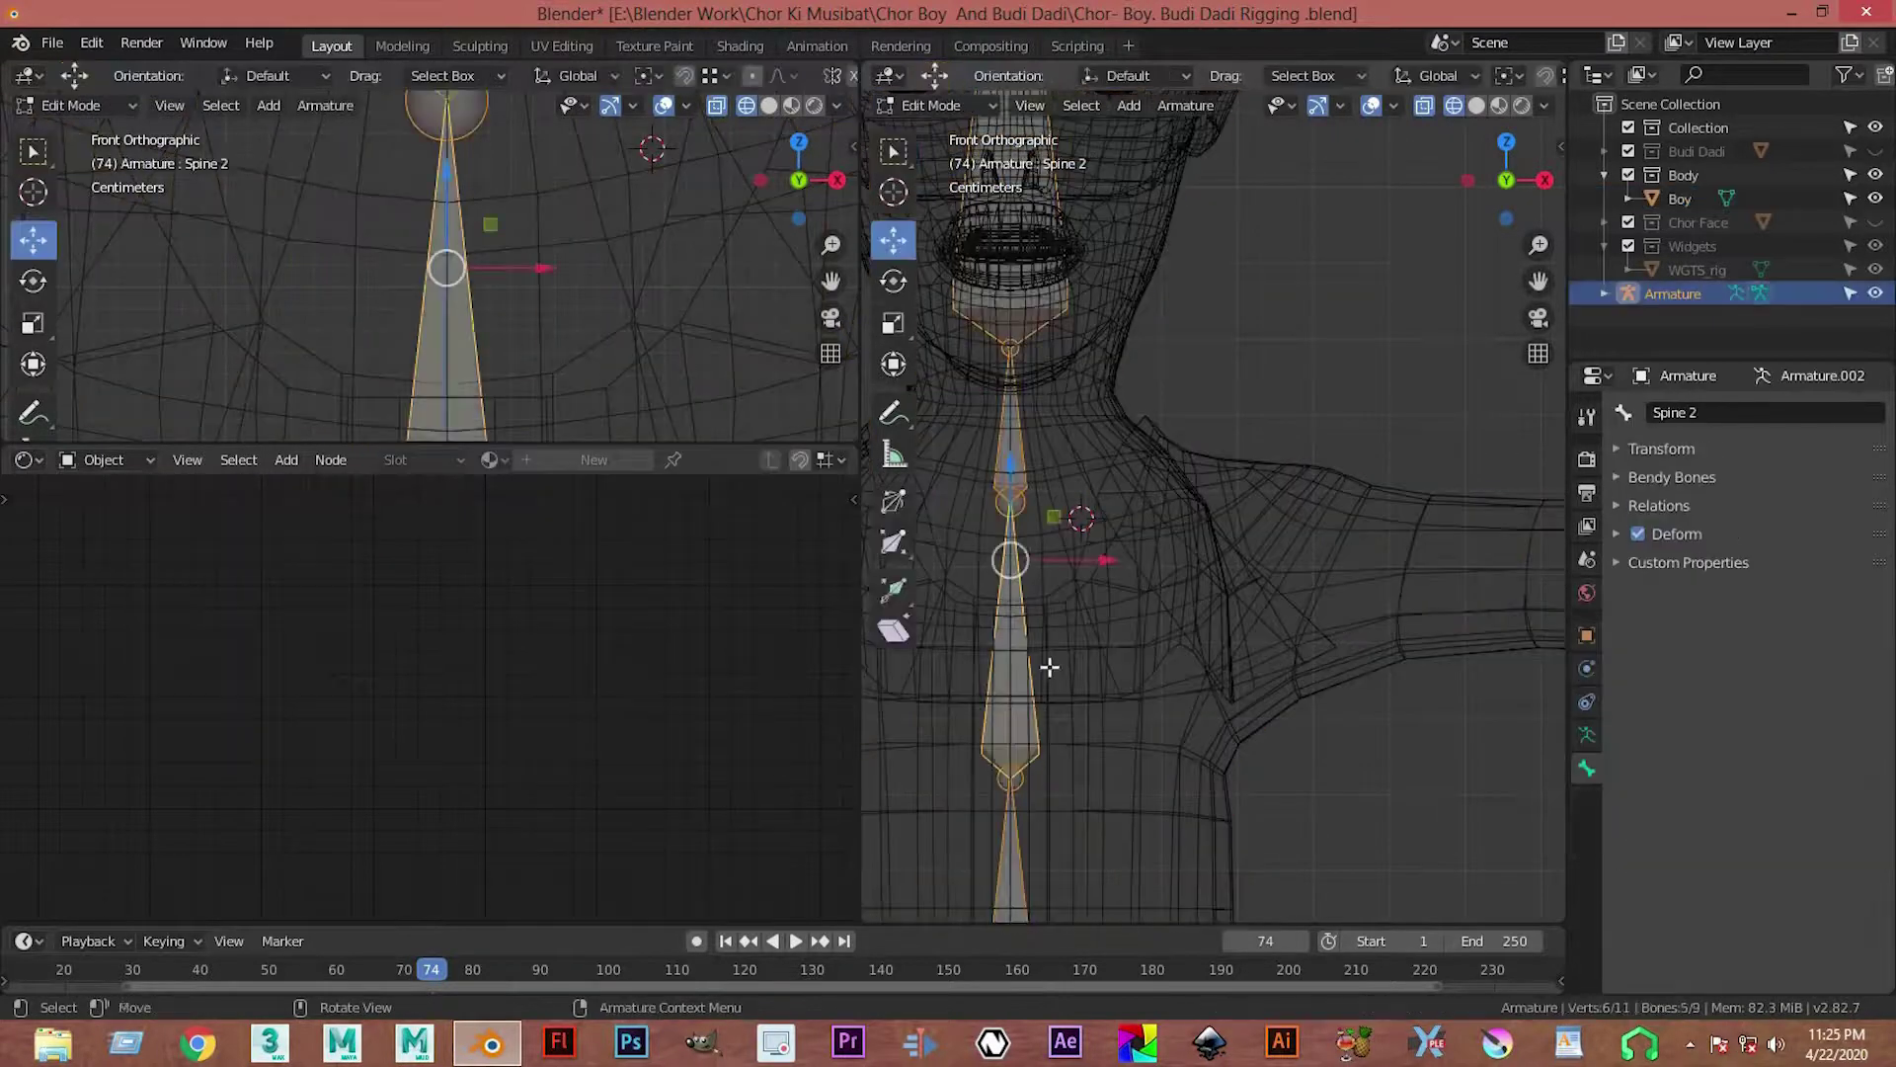
pyautogui.hotkey('shift', 'a')
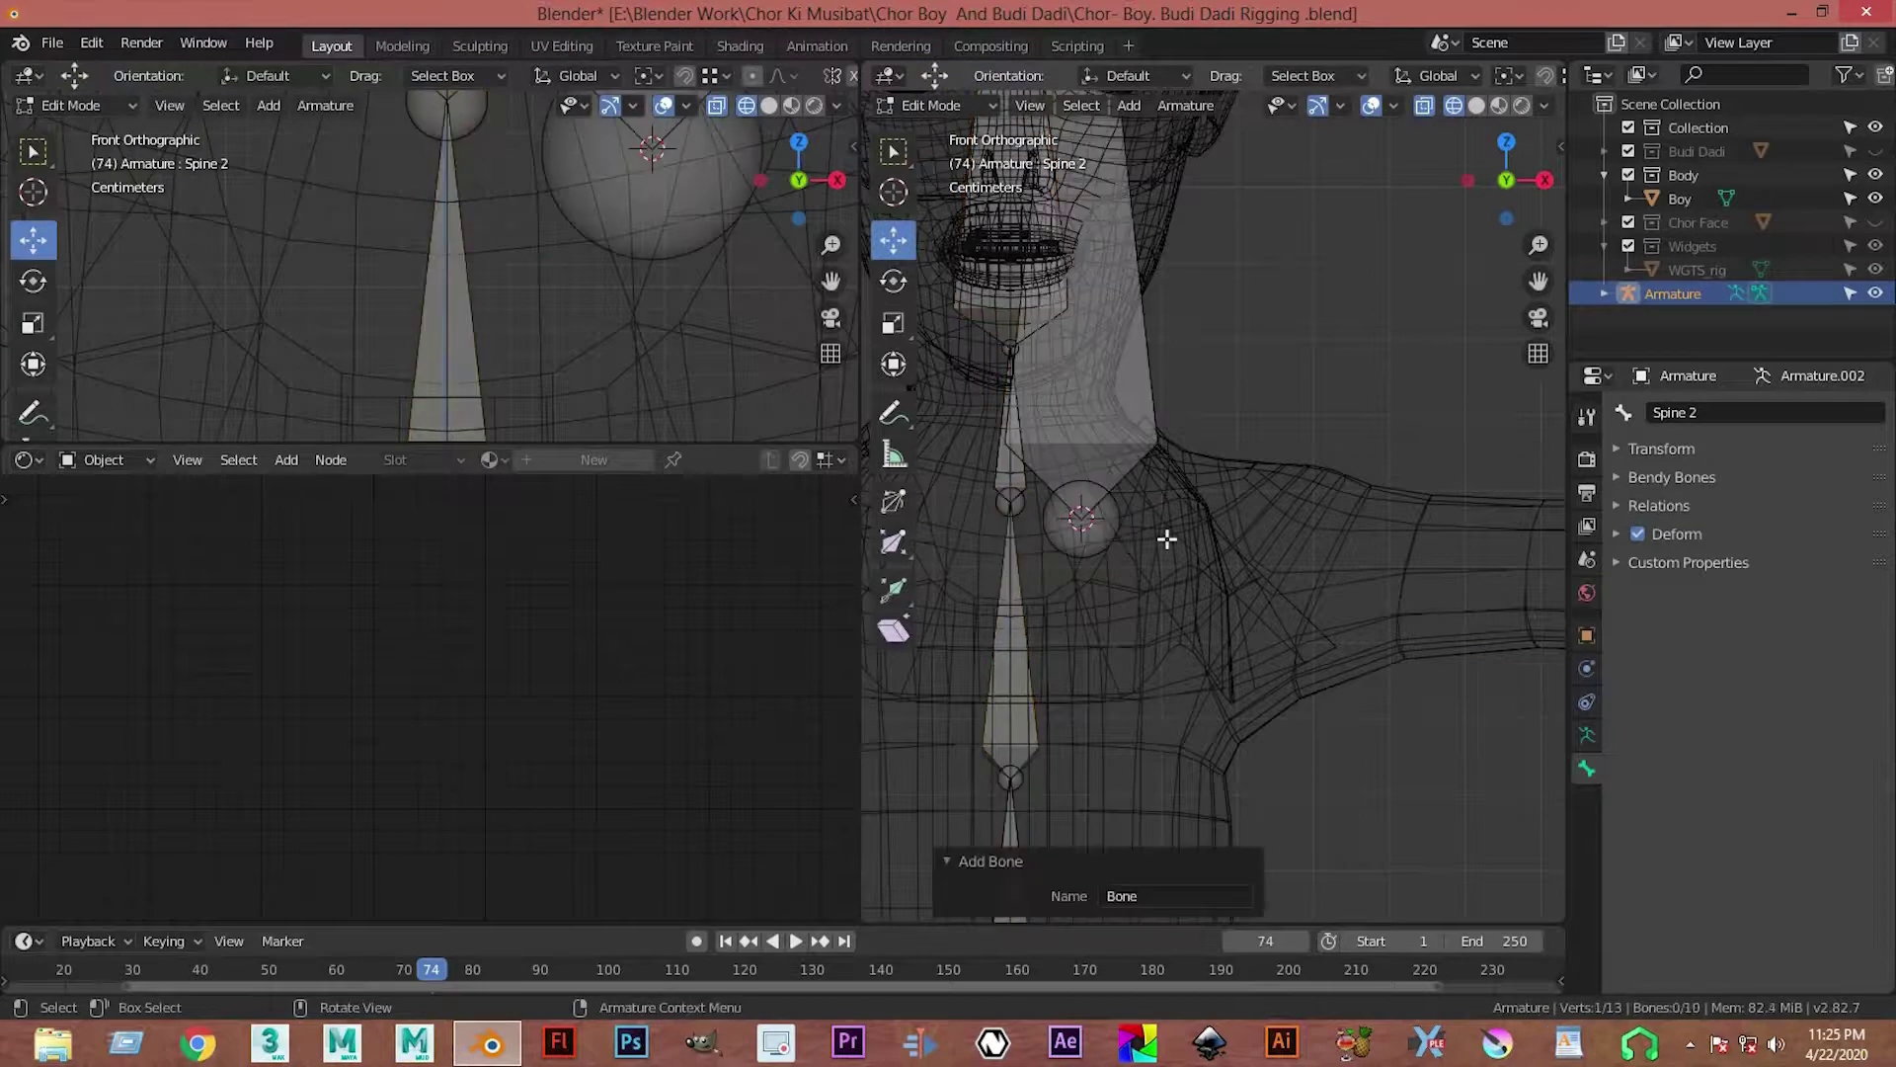
pyautogui.scroll(-5, 1161, 274)
pyautogui.moveTo(1165, 255); pyautogui.dragTo(1227, 517)
pyautogui.scroll(3, 1181, 553)
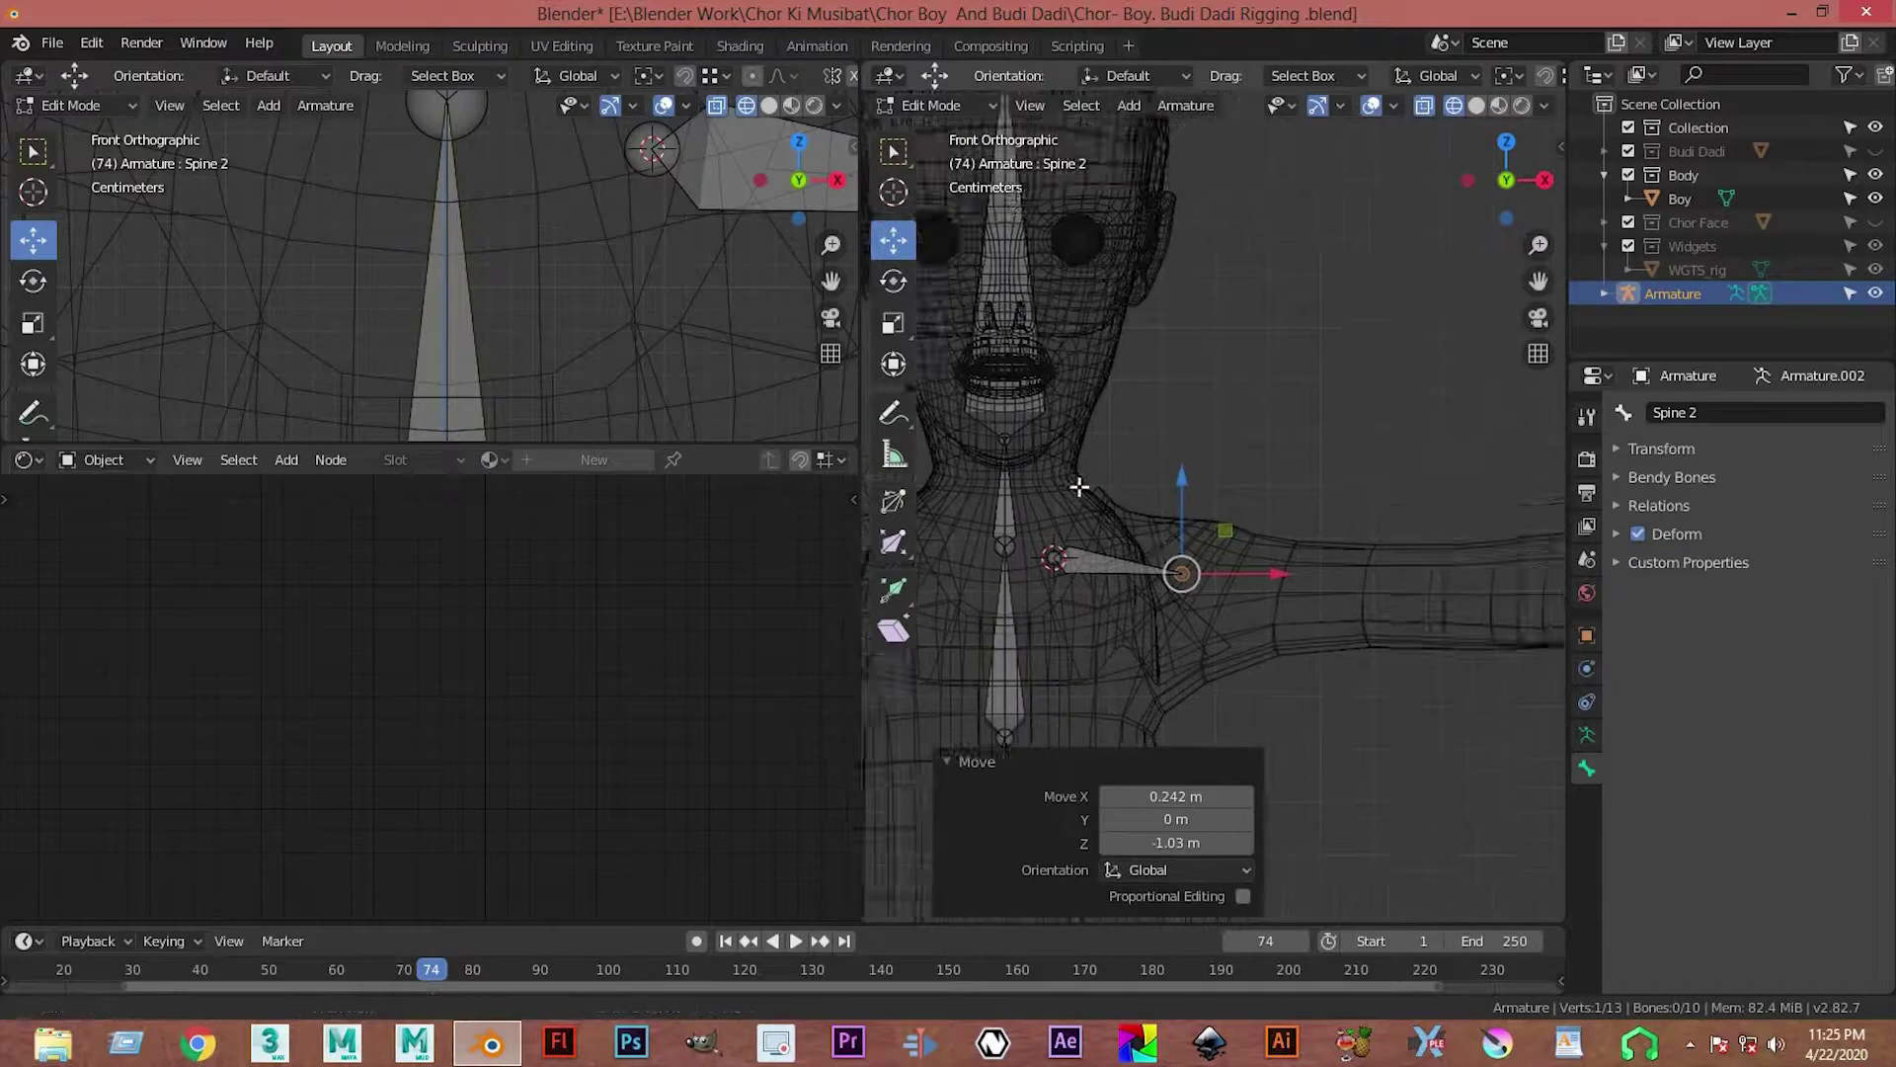
pyautogui.scroll(3, 1047, 514)
pyautogui.scroll(-5, 555, 241)
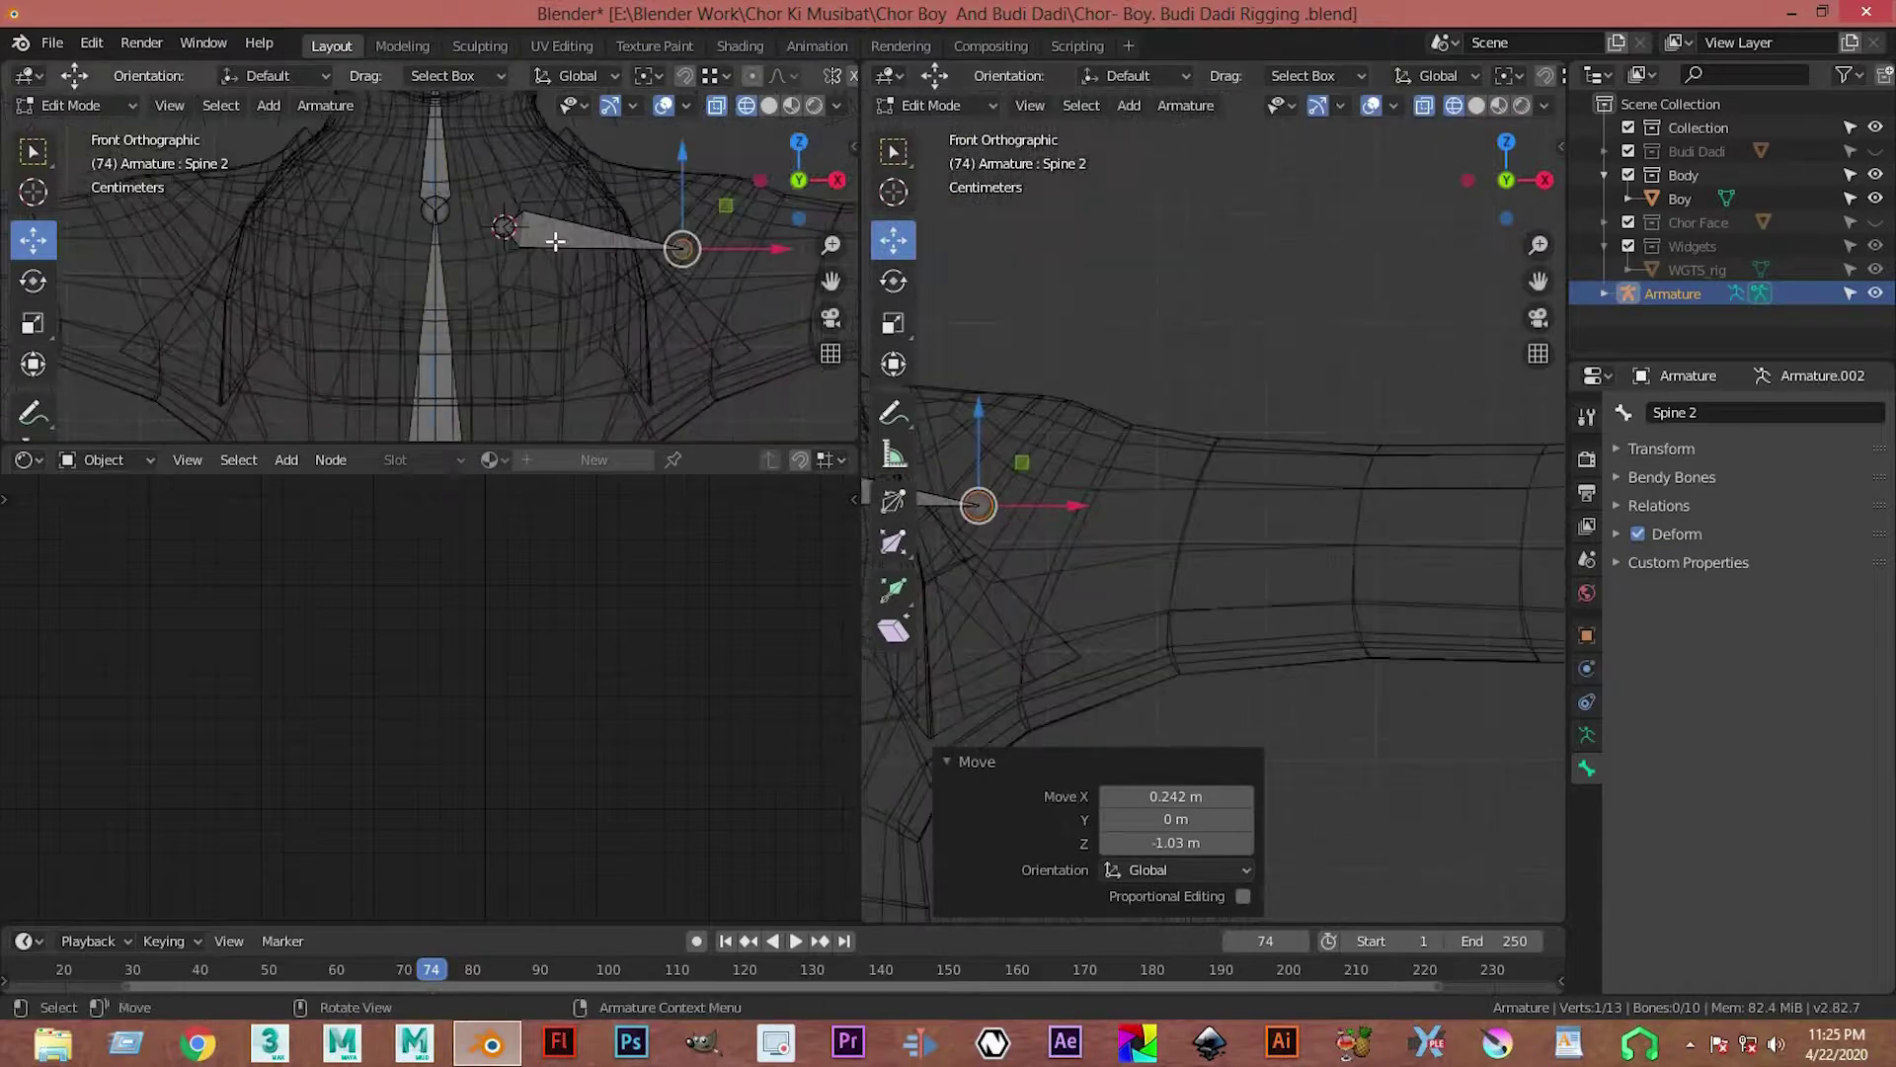
# Step: From the side view, move the new bone into the shoulder's depth
pyautogui.press('KP_3')
pyautogui.scroll(2, 359, 181)
pyautogui.click(491, 319)
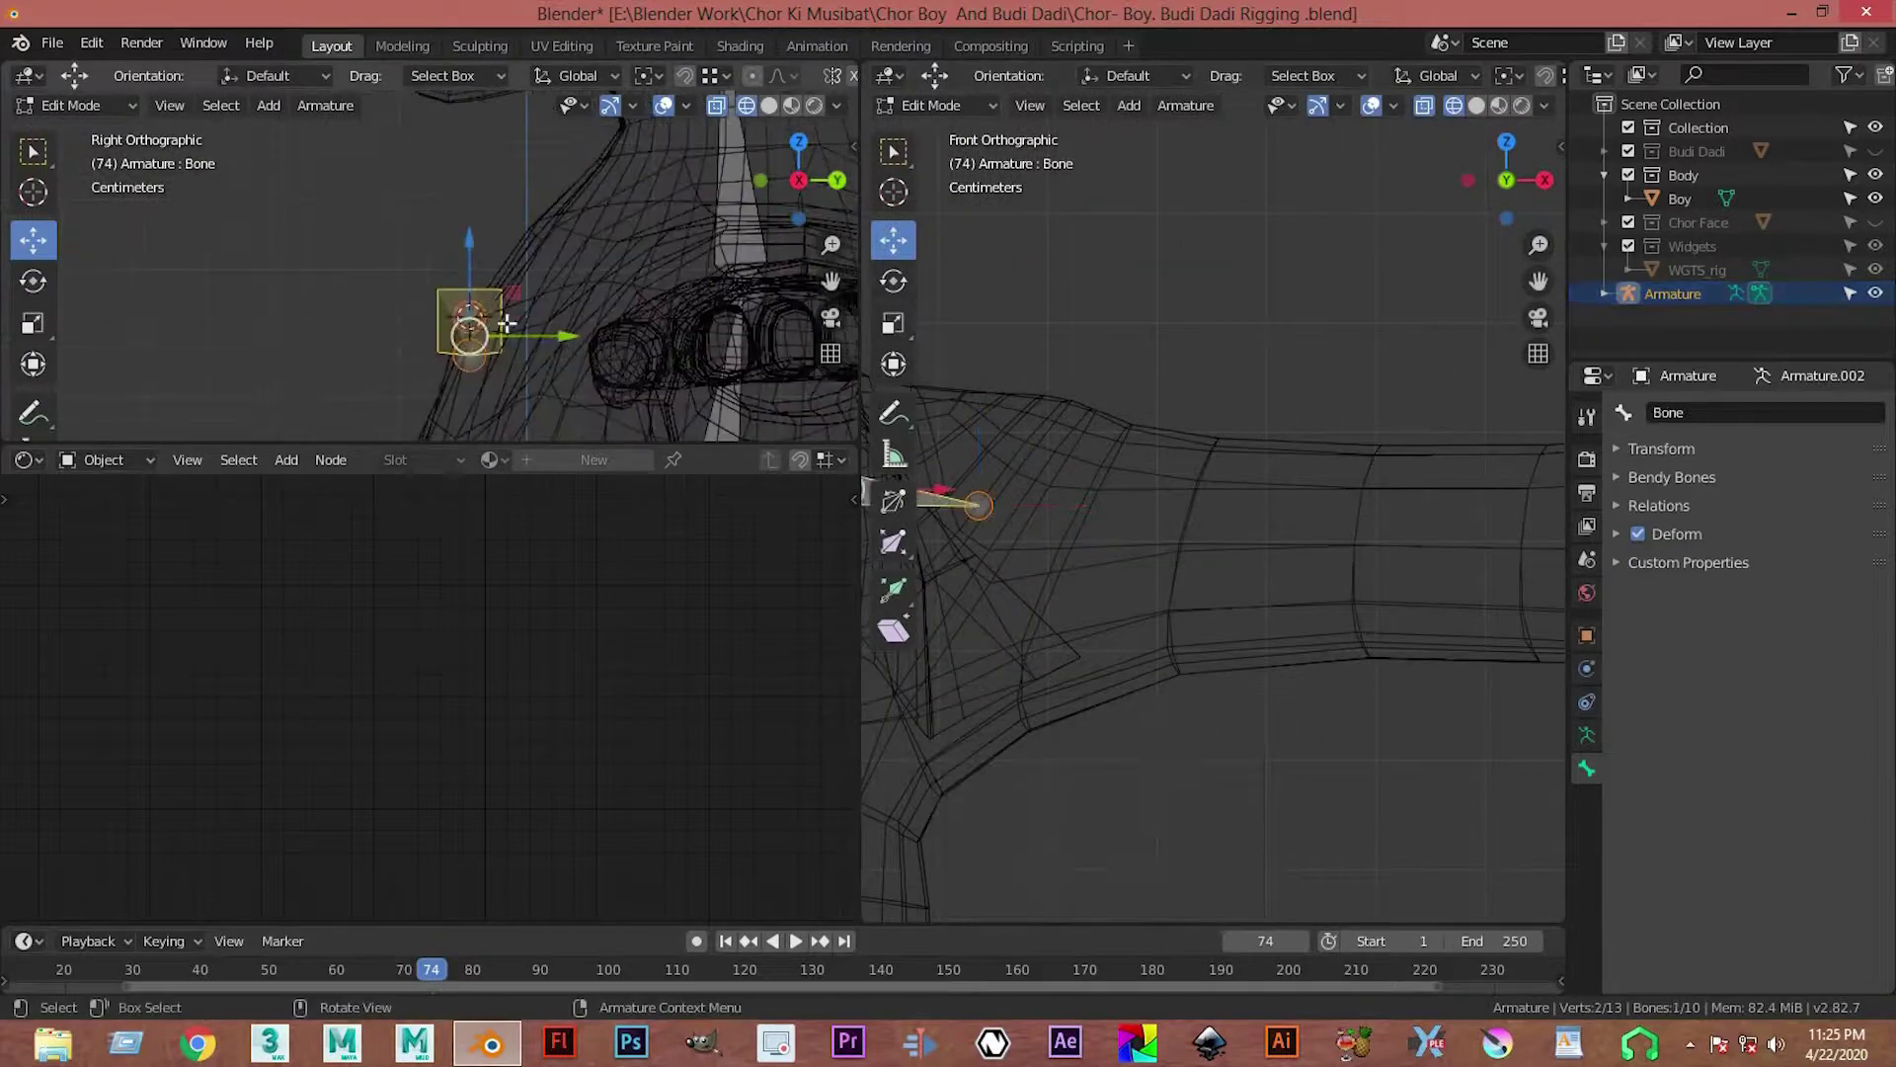
pyautogui.moveTo(561, 336); pyautogui.dragTo(784, 342)
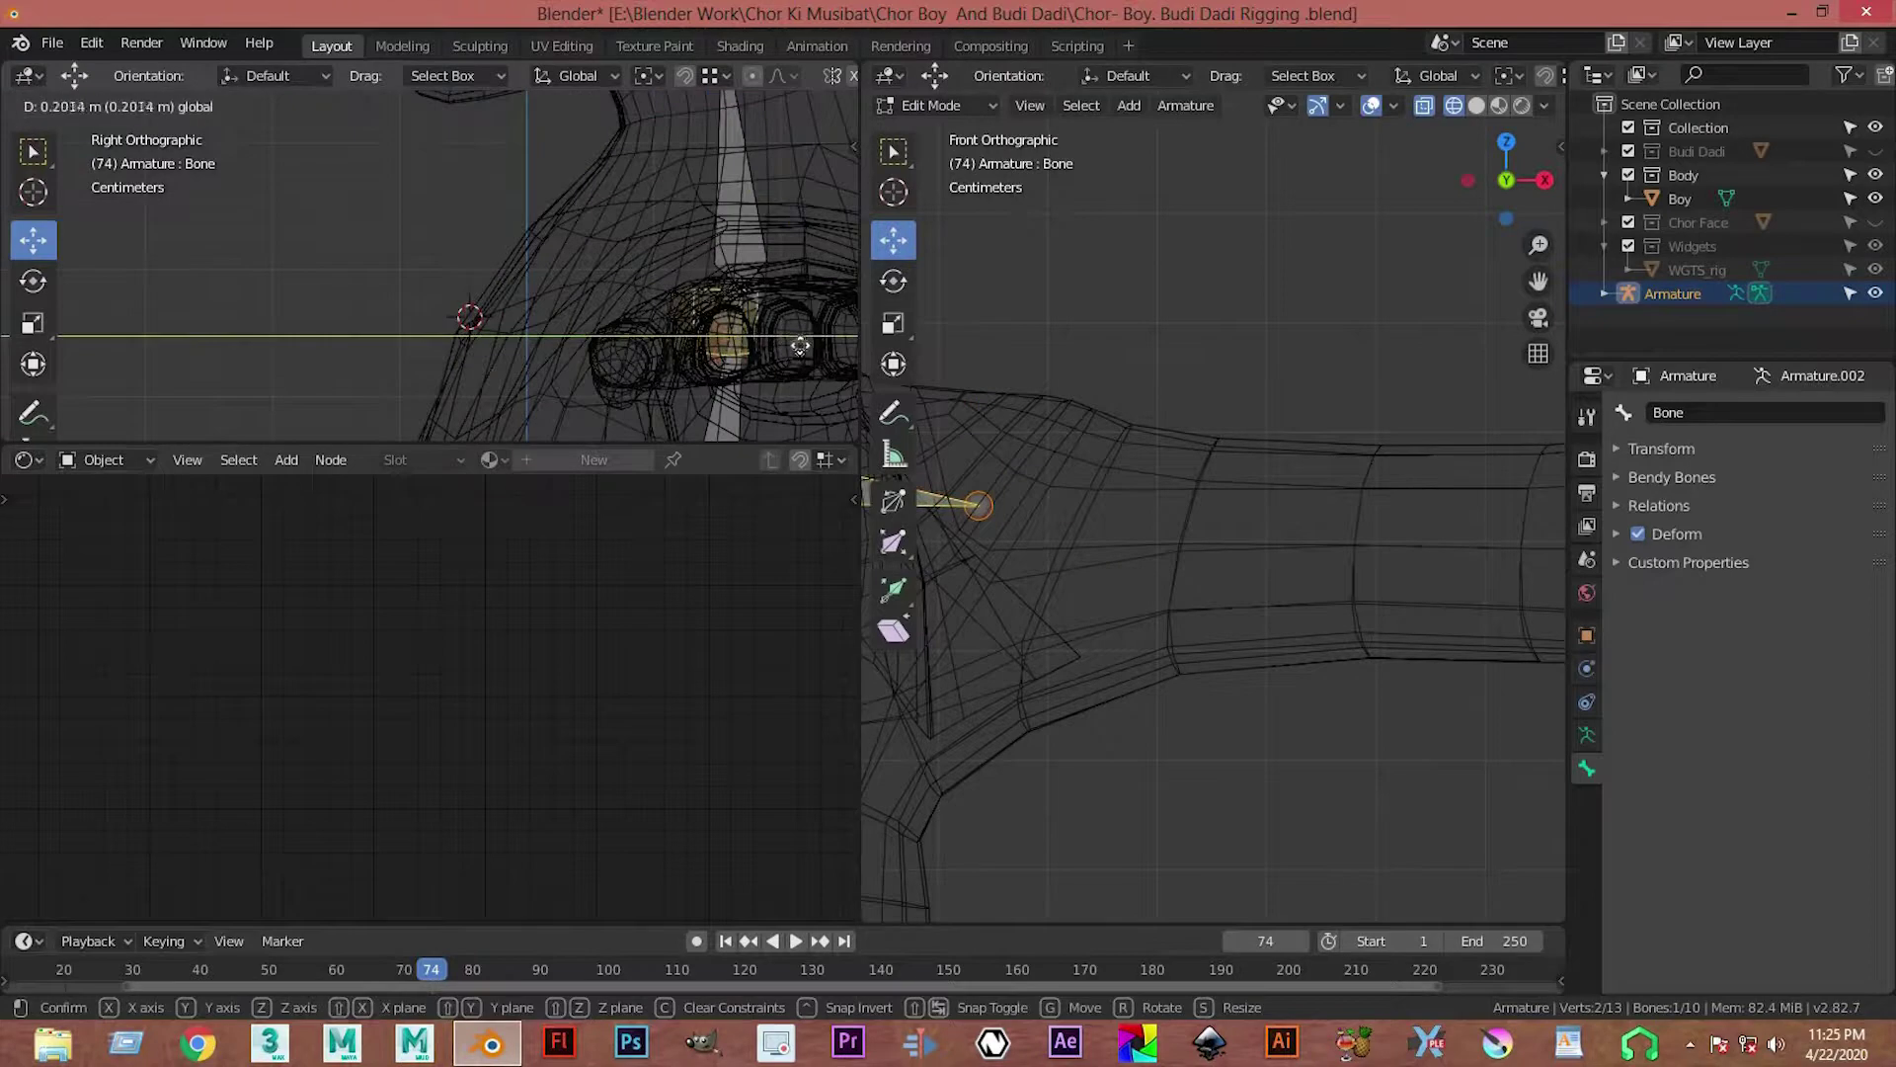
pyautogui.click(807, 291)
# Step: Reposition the shoulder bone's tail sideways and raise it toward the neck base
pyautogui.scroll(-3, 1092, 551)
pyautogui.keyDown('shift'); pyautogui.moveTo(1144, 474); pyautogui.dragTo(1262, 542, button='middle'); pyautogui.keyUp('shift')
pyautogui.scroll(-1, 1284, 533)
pyautogui.click(1333, 511)
pyautogui.press('g')
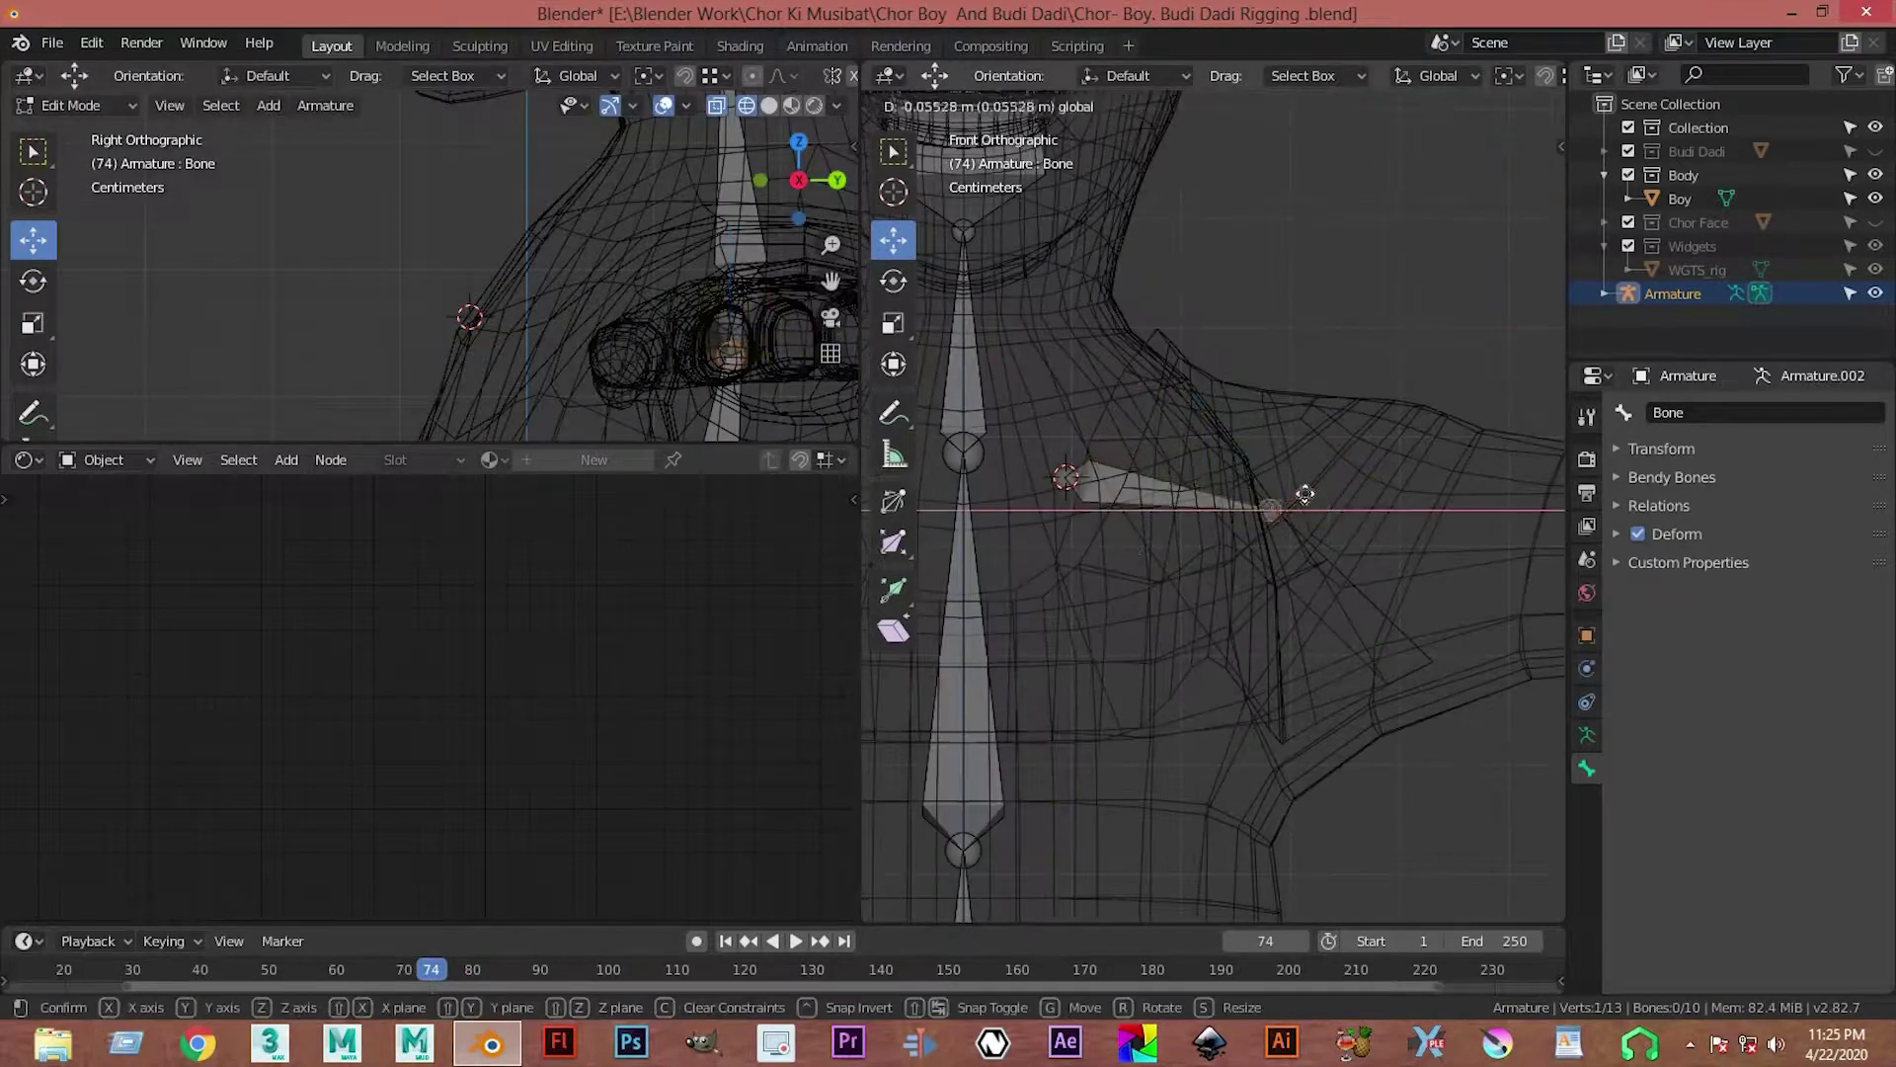
pyautogui.click(1266, 509)
pyautogui.press('g')
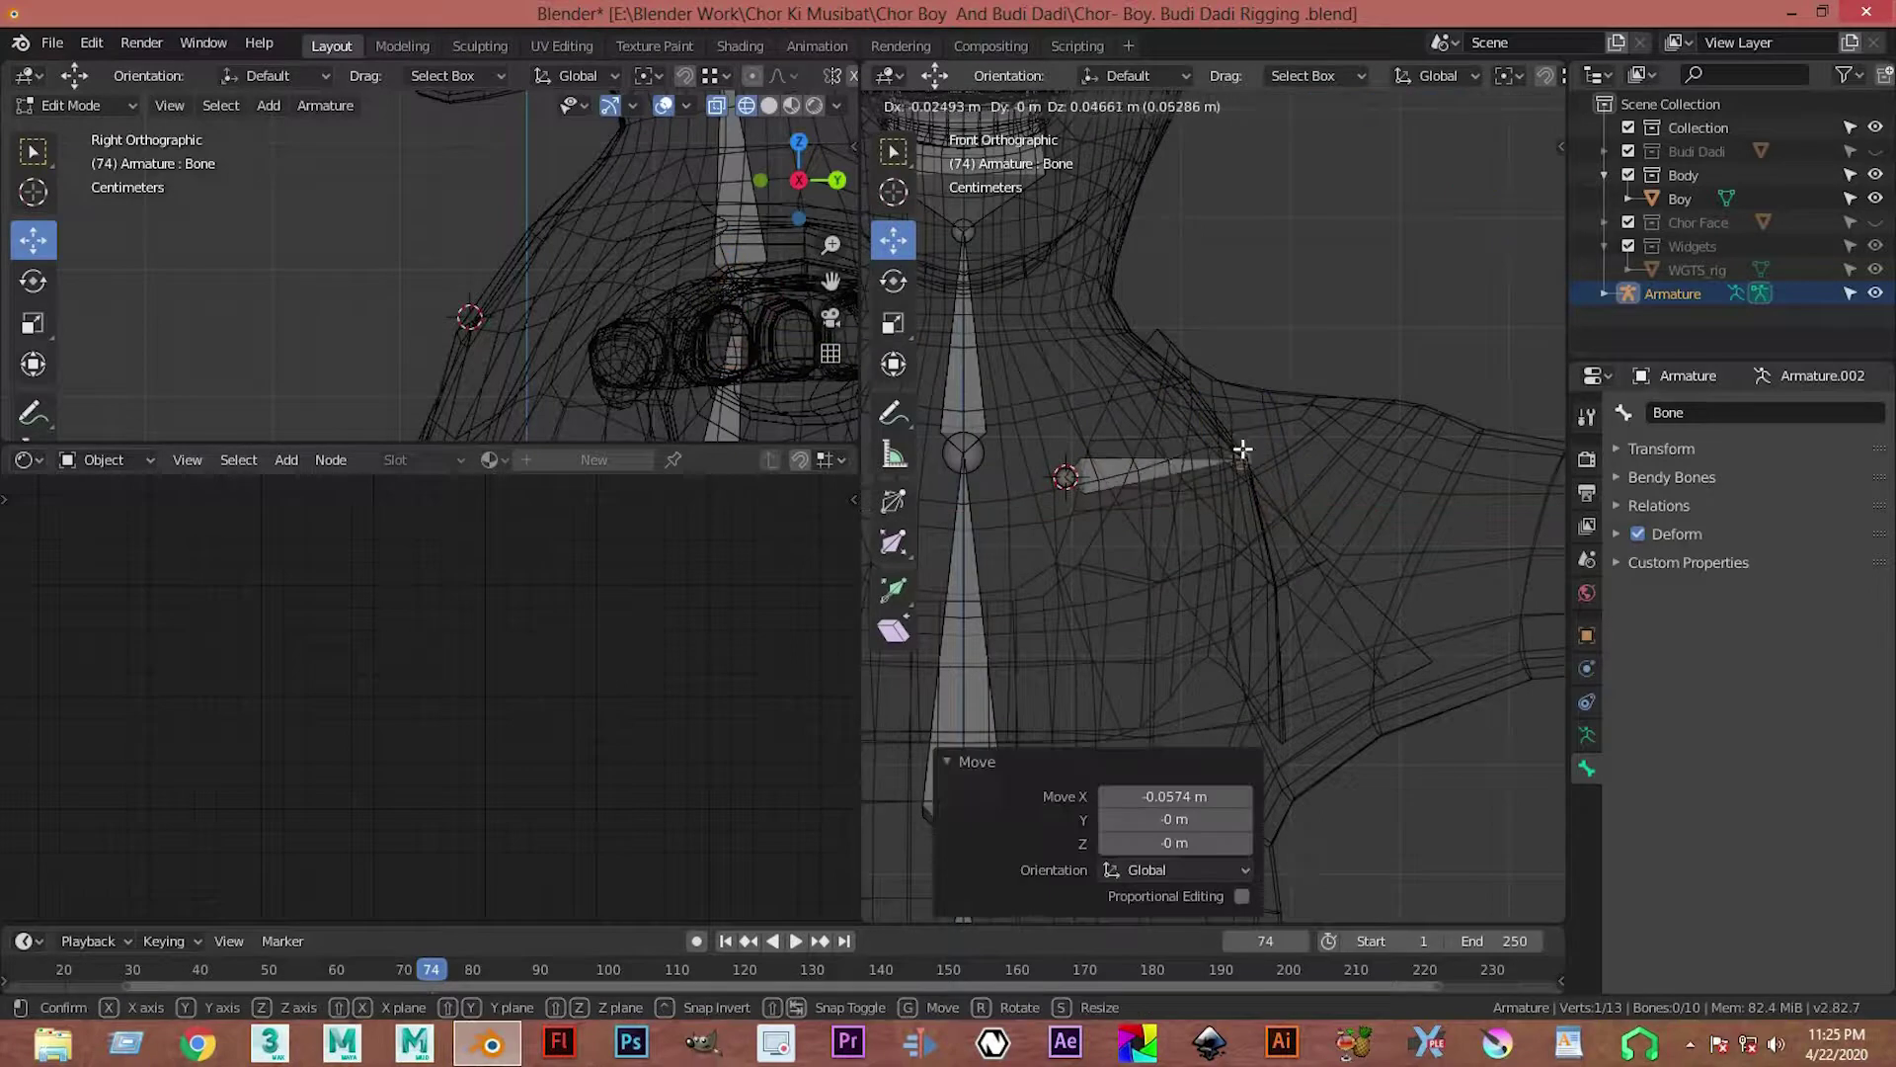
pyautogui.click(1247, 445)
# Step: Move the whole shoulder bone along Z into place at the neck base
pyautogui.moveTo(1247, 444)
pyautogui.keyDown('shift'); pyautogui.mouseDown(button='middle')
pyautogui.moveTo(1098, 400)
pyautogui.moveTo(1269, 410)
pyautogui.moveTo(1143, 440)
pyautogui.mouseUp(button='middle'); pyautogui.keyUp('shift')
pyautogui.click(1191, 439)
pyautogui.press('g')
pyautogui.press('z')
pyautogui.click(1192, 432)
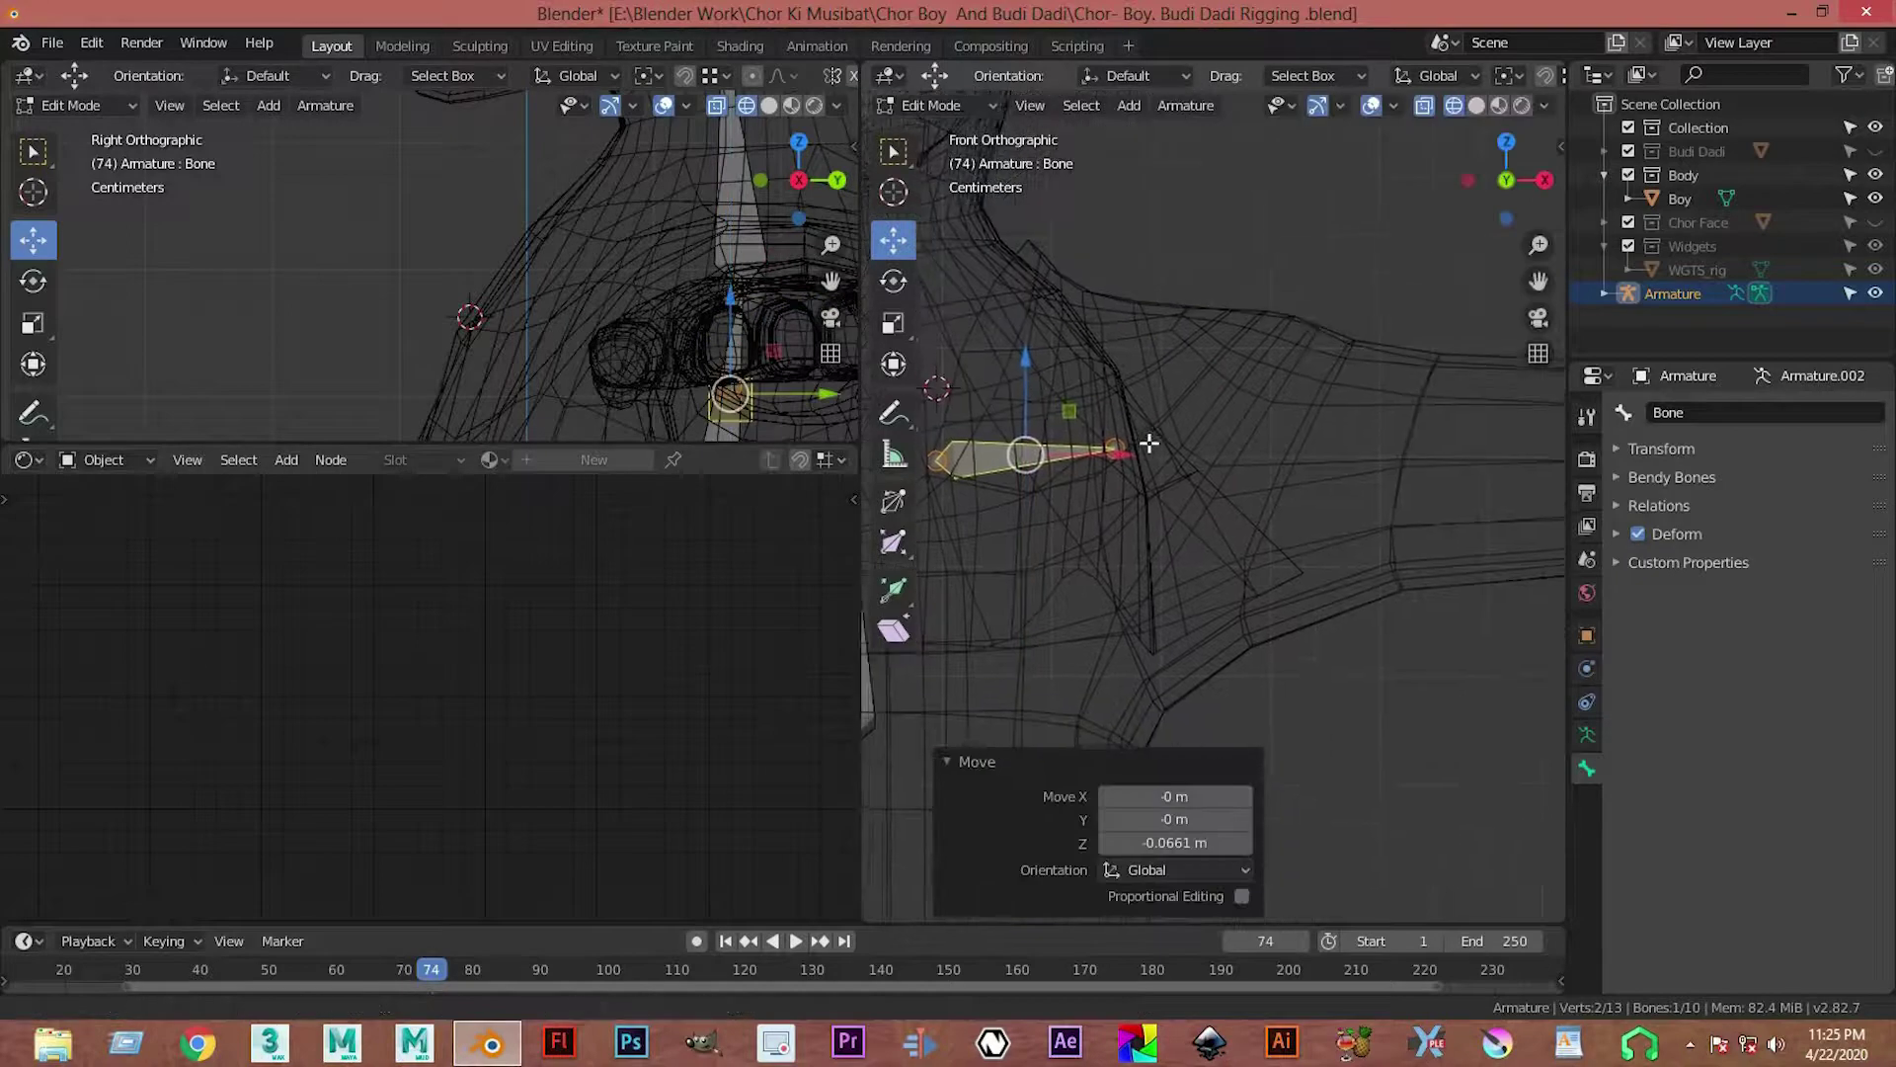
# Step: Duplicate the shoulder bone for the upper arm
pyautogui.click(1173, 521)
pyautogui.click(1123, 438)
pyautogui.click(1068, 467)
pyautogui.hotkey('shift', 'd')
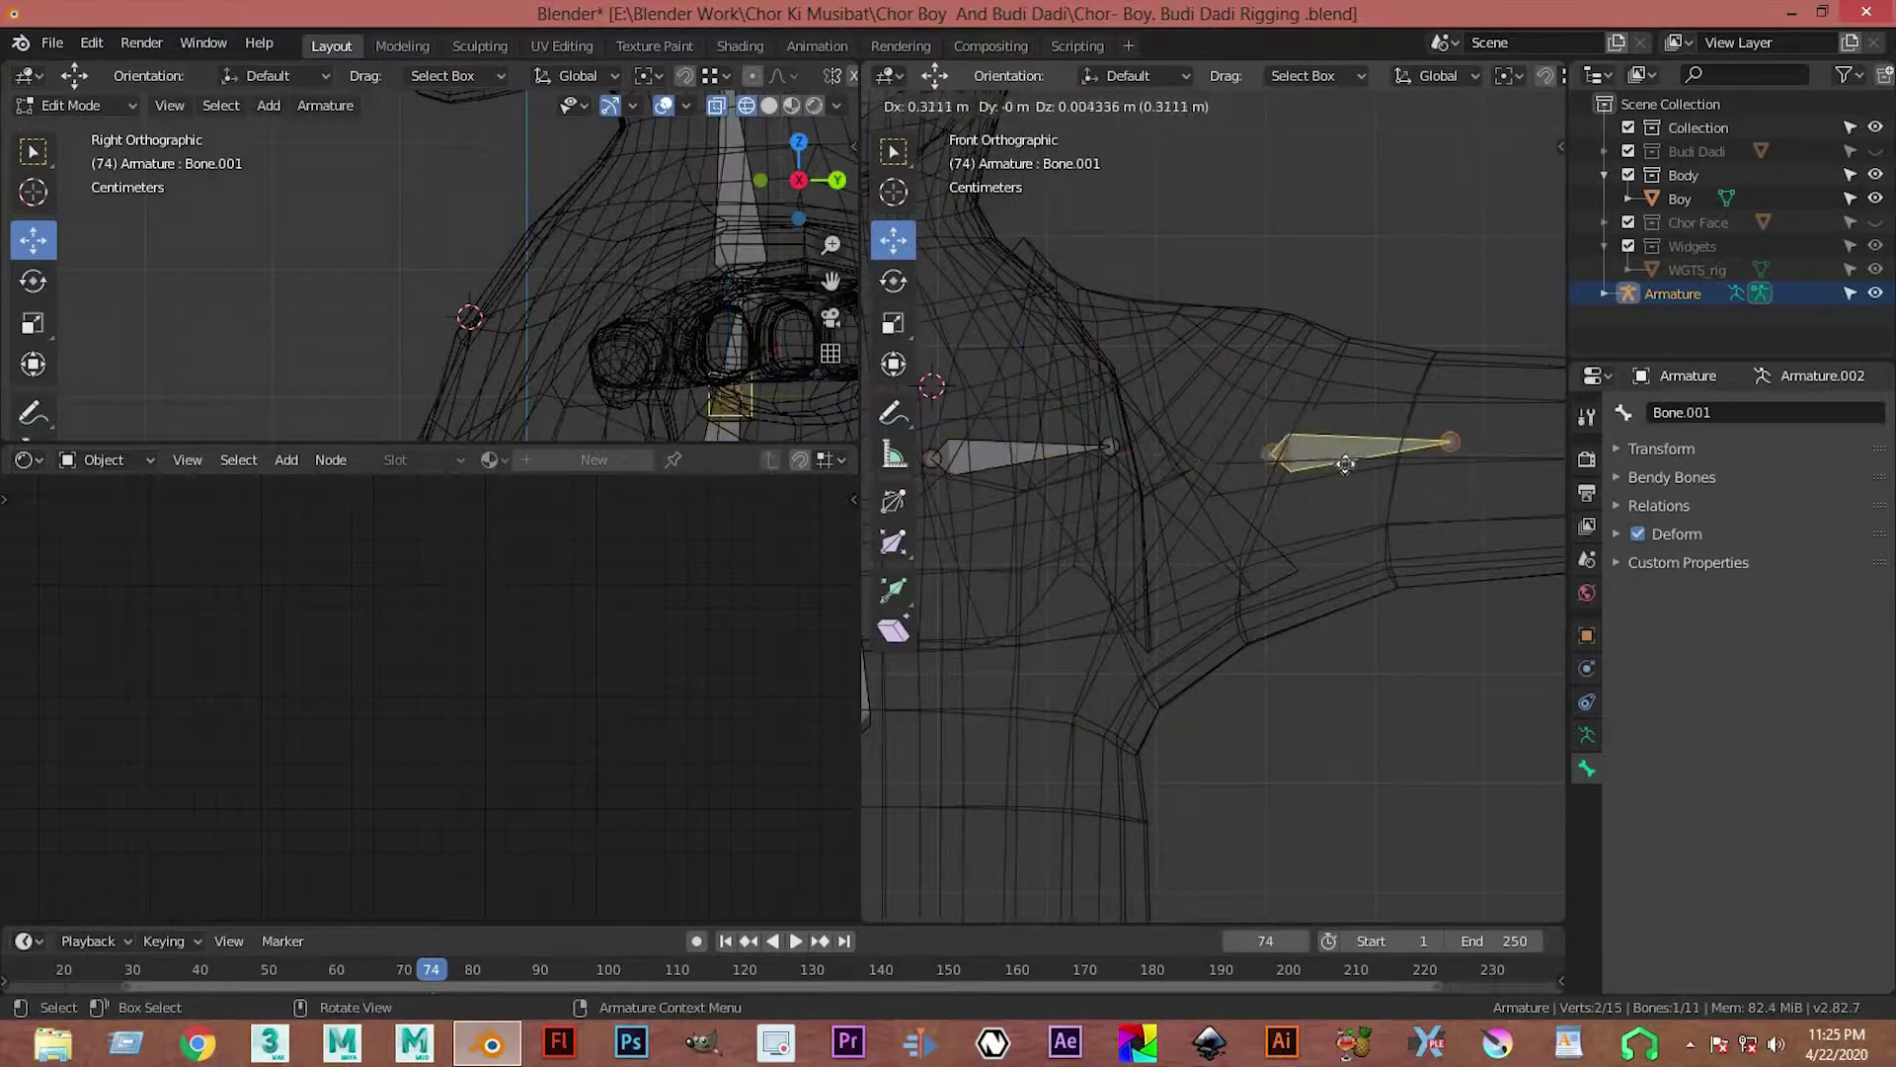
# Step: Place the copied Bone.001 along the upper arm
pyautogui.click(1302, 465)
pyautogui.scroll(-1, 1110, 402)
pyautogui.scroll(-1, 1194, 571)
pyautogui.scroll(-1, 1122, 617)
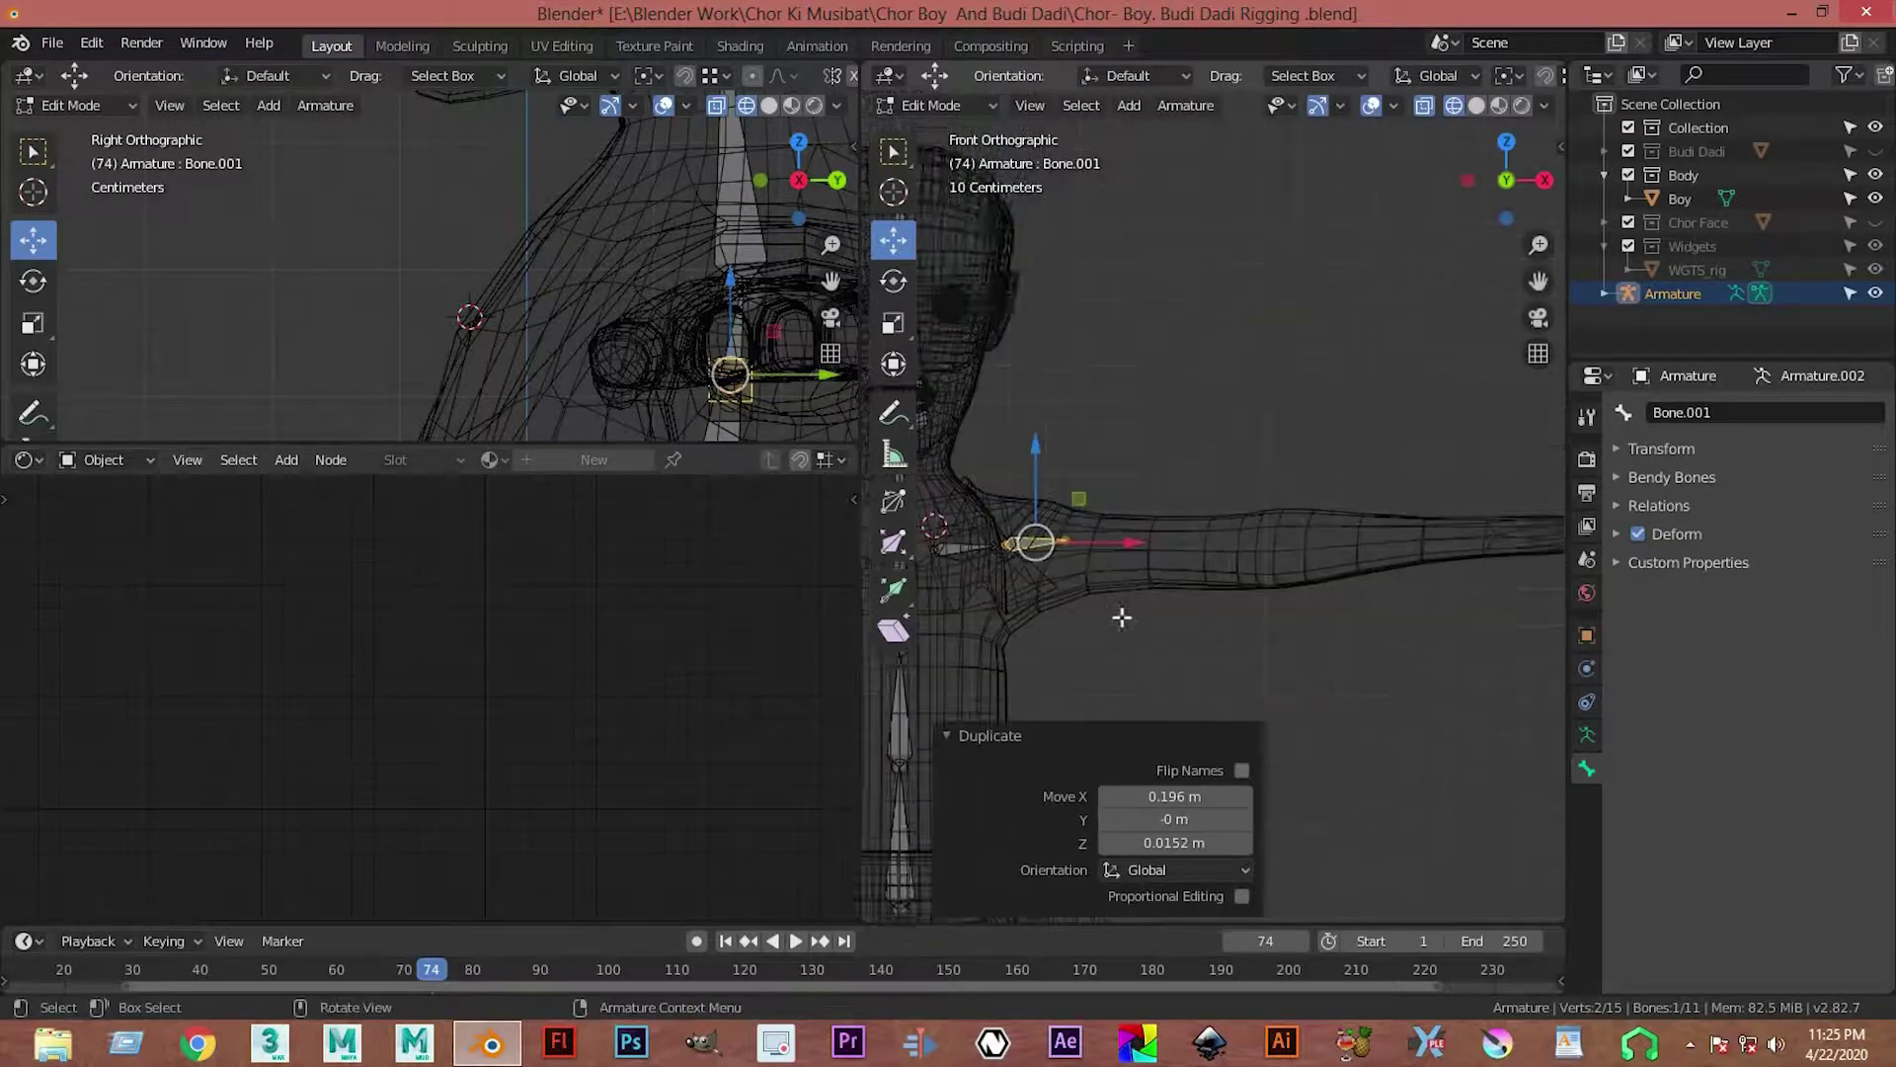
pyautogui.click(1122, 617)
pyautogui.scroll(2, 1045, 597)
pyautogui.keyDown('ctrl'); pyautogui.scroll(4, 1294, 545); pyautogui.keyUp('ctrl')
pyautogui.click(1265, 532)
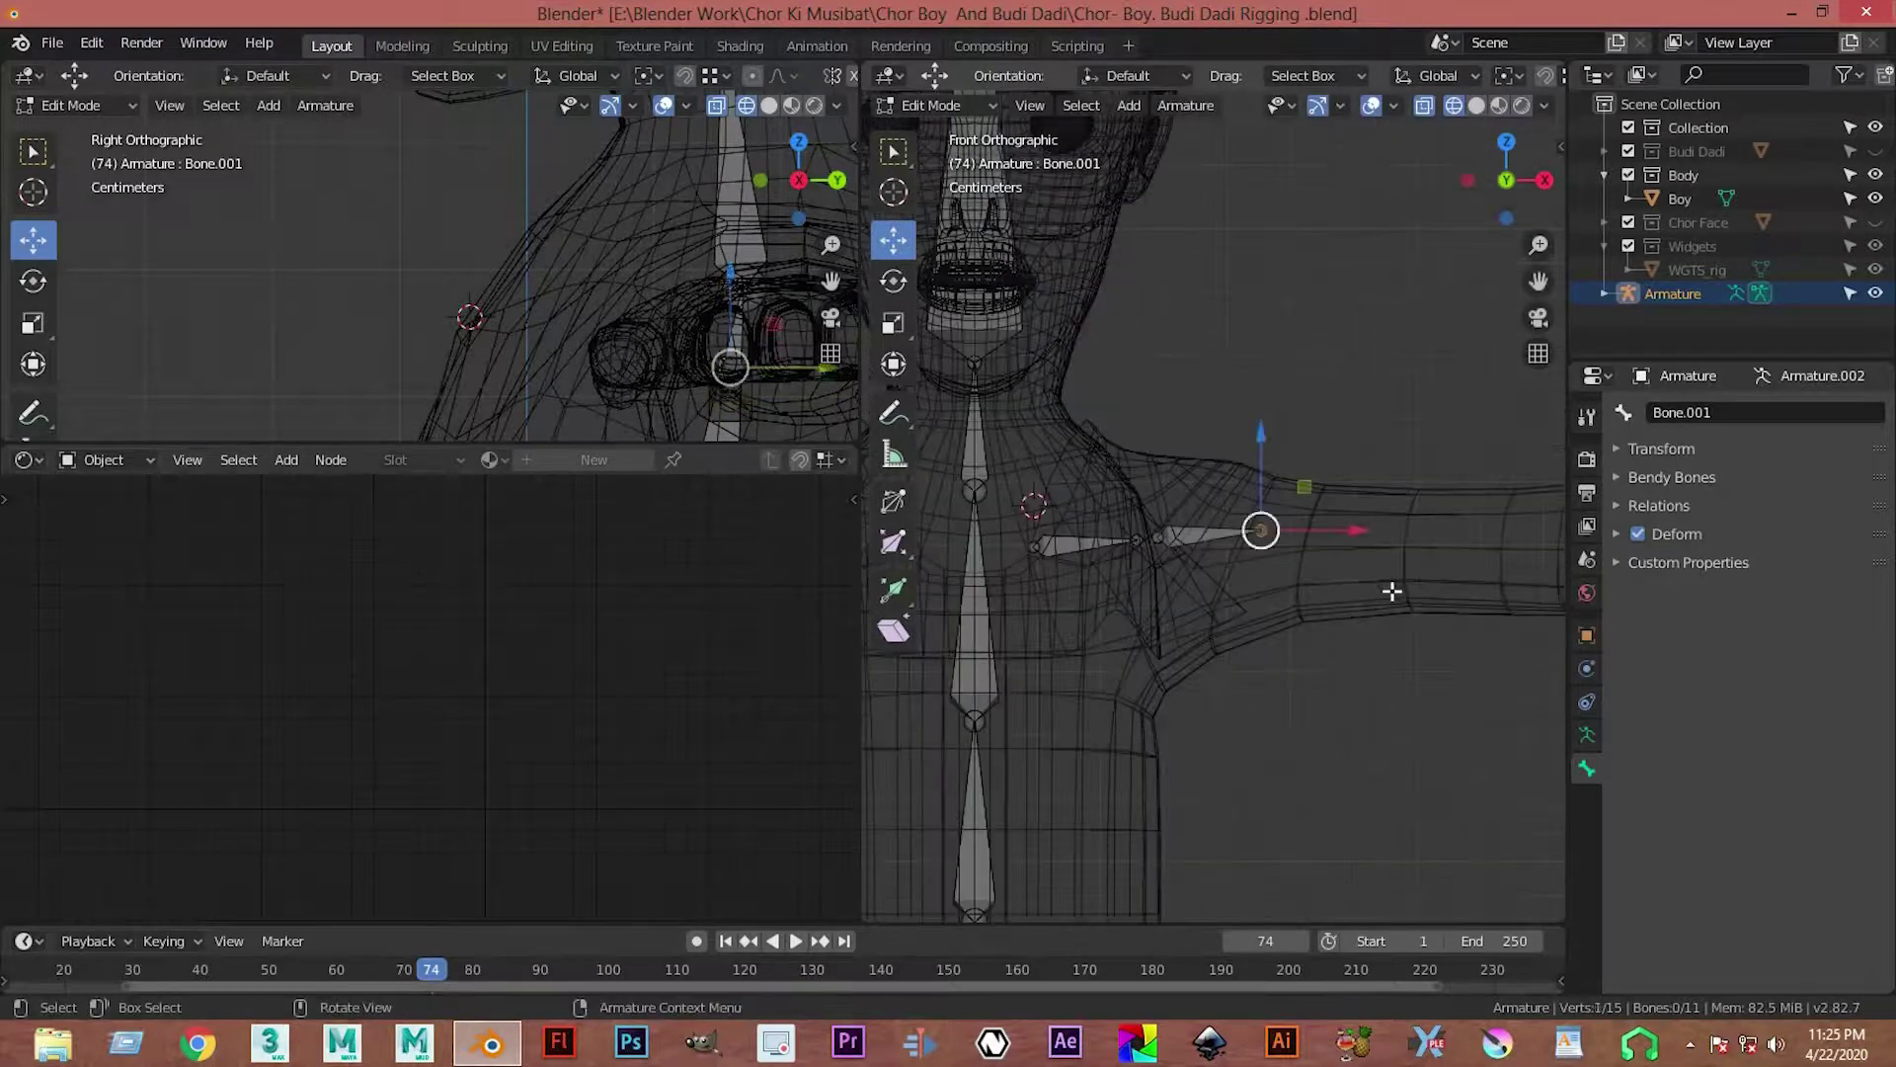
# Step: Stretch the upper-arm bone's tip along the arm and set the elbow joint
pyautogui.keyDown('shift'); pyautogui.moveTo(1392, 591); pyautogui.dragTo(1174, 581, button='middle'); pyautogui.keyUp('shift')
pyautogui.moveTo(1151, 554); pyautogui.dragTo(1511, 554)
pyautogui.scroll(-5, 1284, 573)
pyautogui.scroll(4, 1214, 615)
pyautogui.scroll(3, 1284, 583)
pyautogui.keyDown('shift'); pyautogui.moveTo(1356, 533); pyautogui.dragTo(1448, 508, button='middle'); pyautogui.keyUp('shift')
pyautogui.moveTo(1335, 541); pyautogui.dragTo(1332, 546)
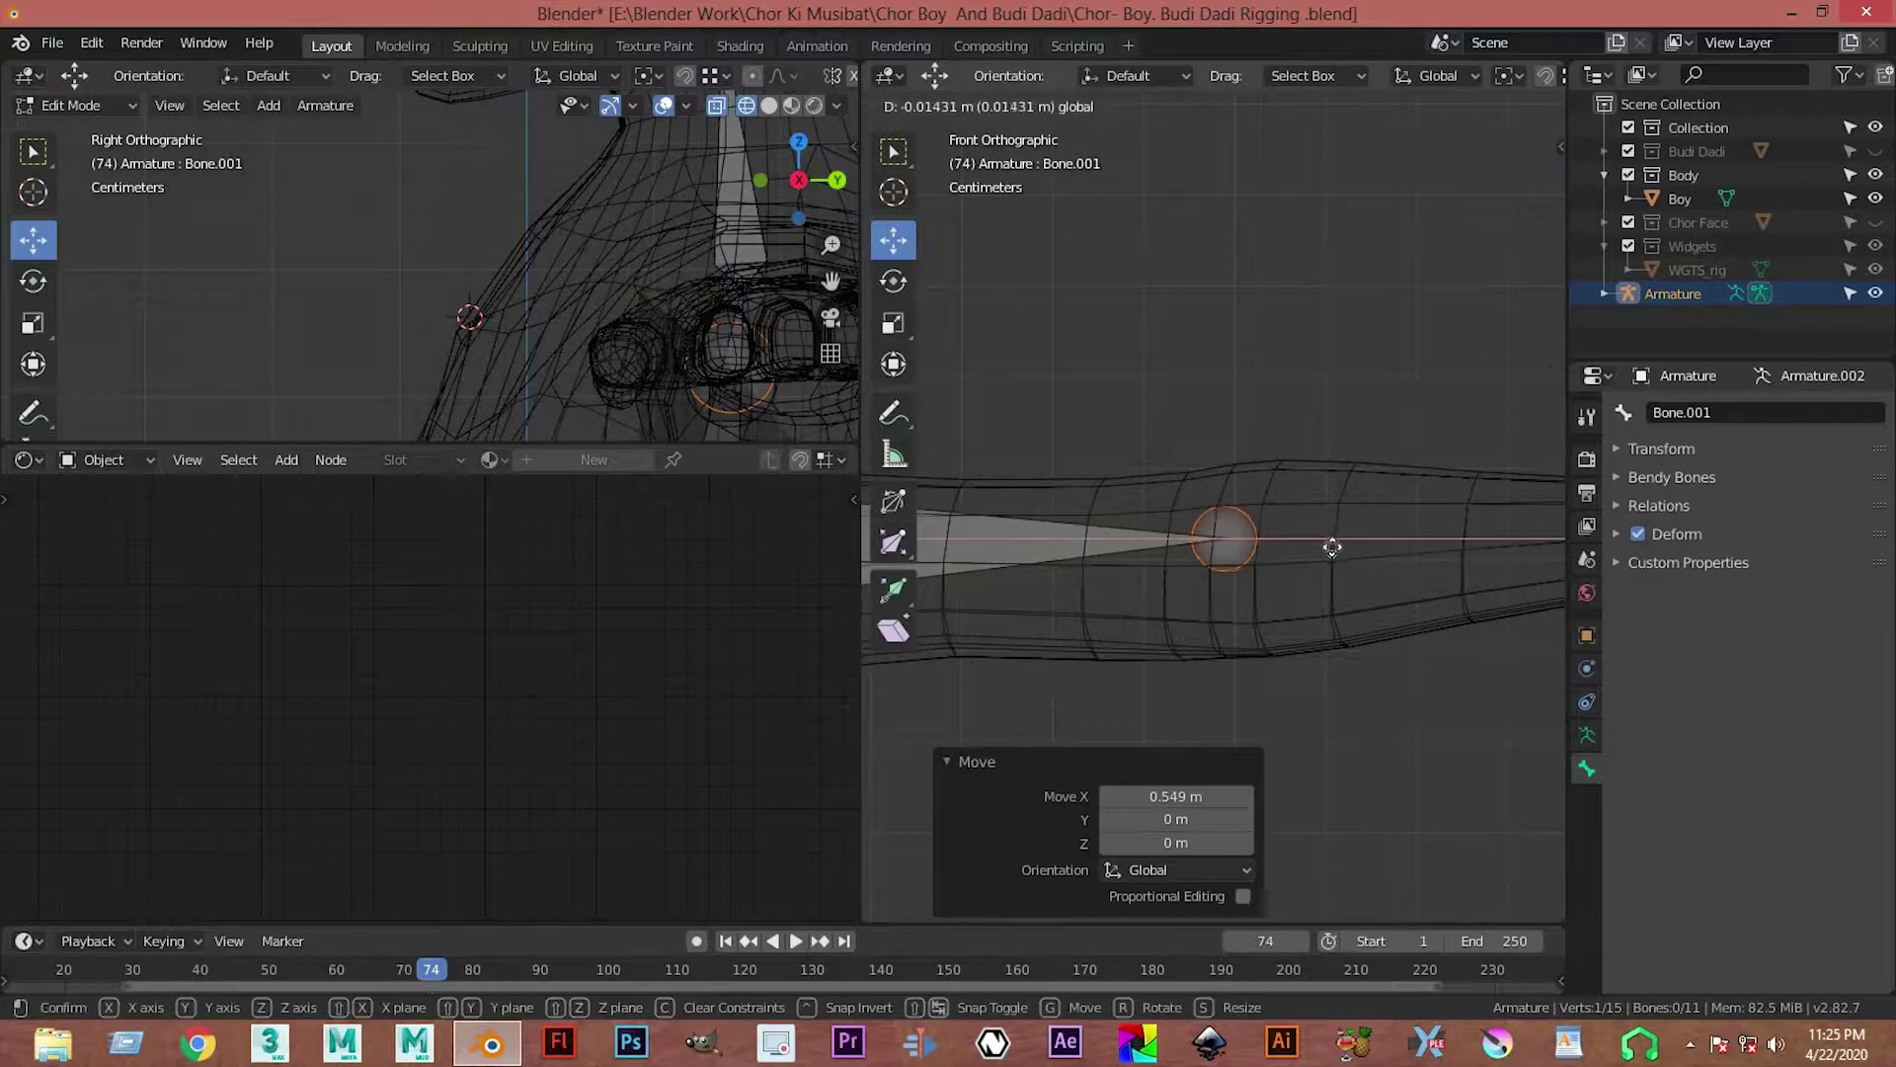
pyautogui.click(1330, 549)
# Step: Extrude a forearm bone from the elbow to the wrist
pyautogui.keyDown('shift'); pyautogui.moveTo(1418, 590); pyautogui.dragTo(1245, 597, button='middle'); pyautogui.keyUp('shift')
pyautogui.press('e')
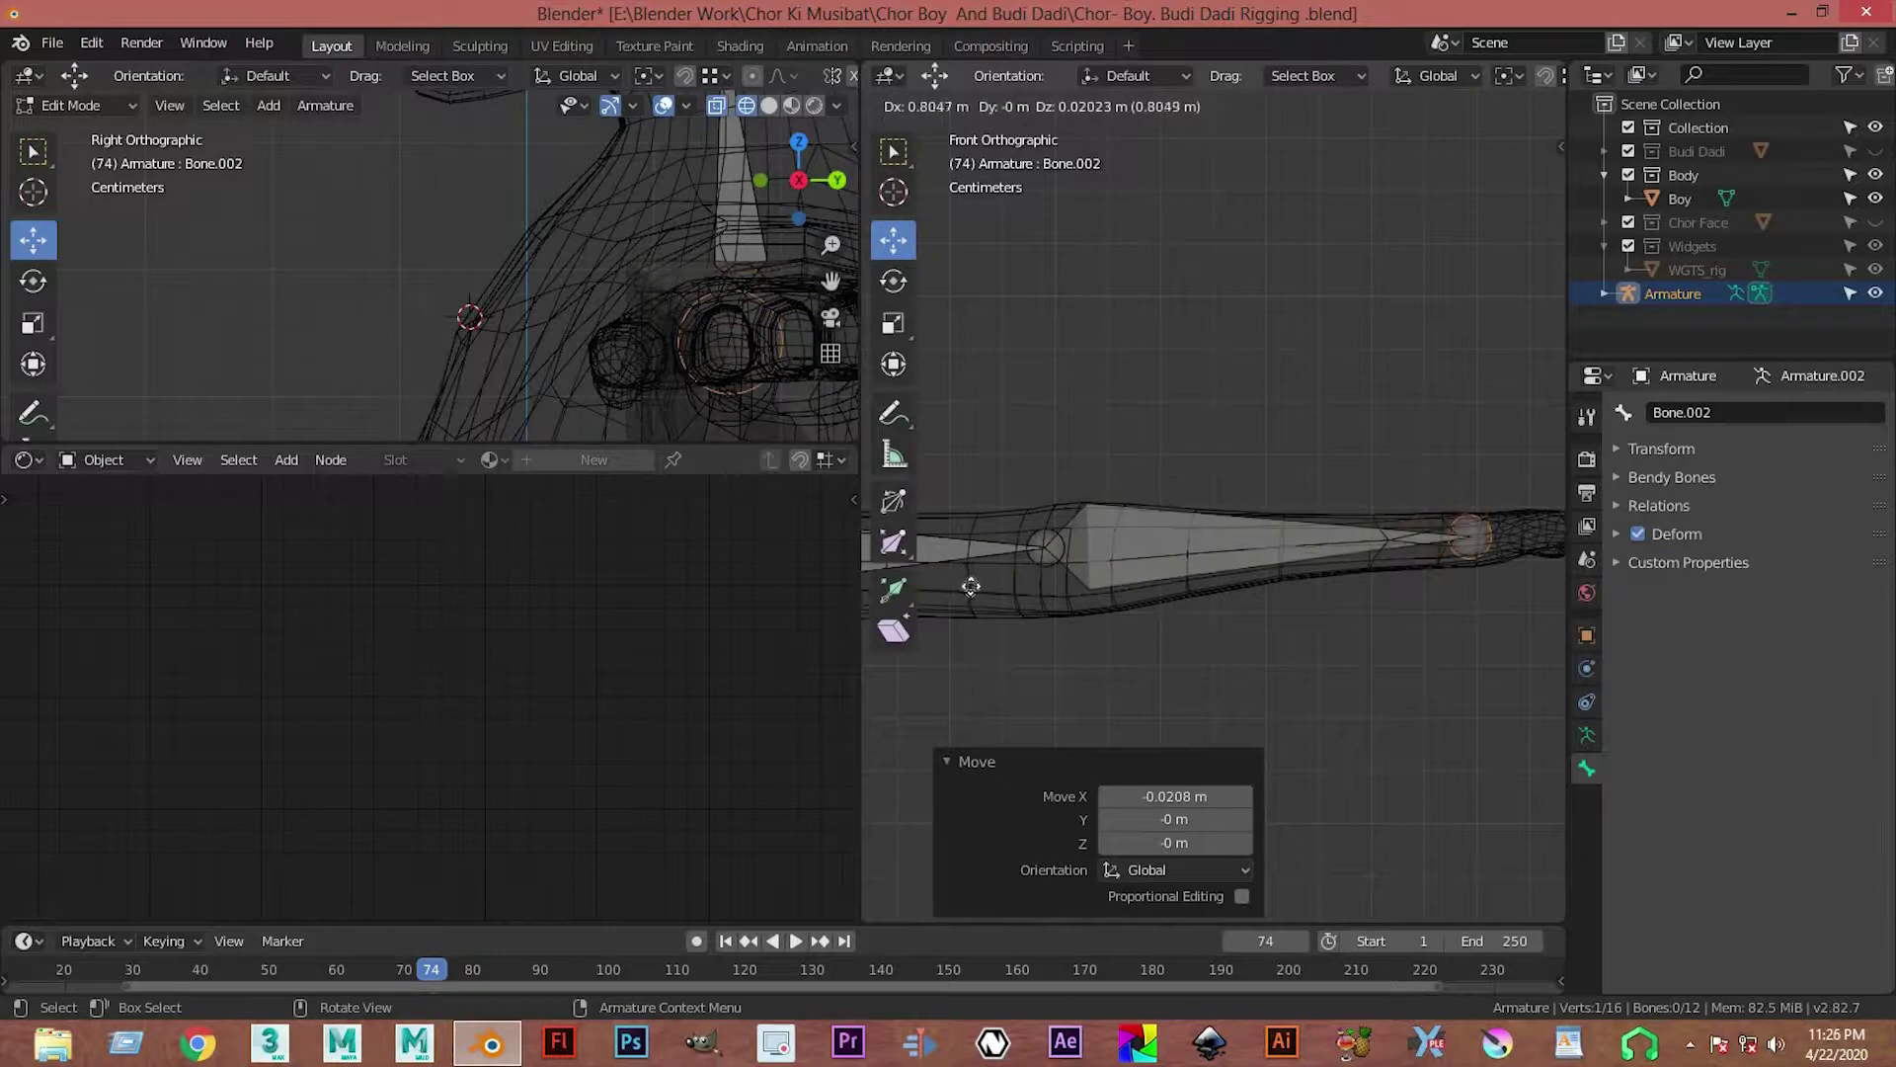
pyautogui.click(1006, 545)
pyautogui.moveTo(1088, 520); pyautogui.dragTo(1094, 525, button='middle')
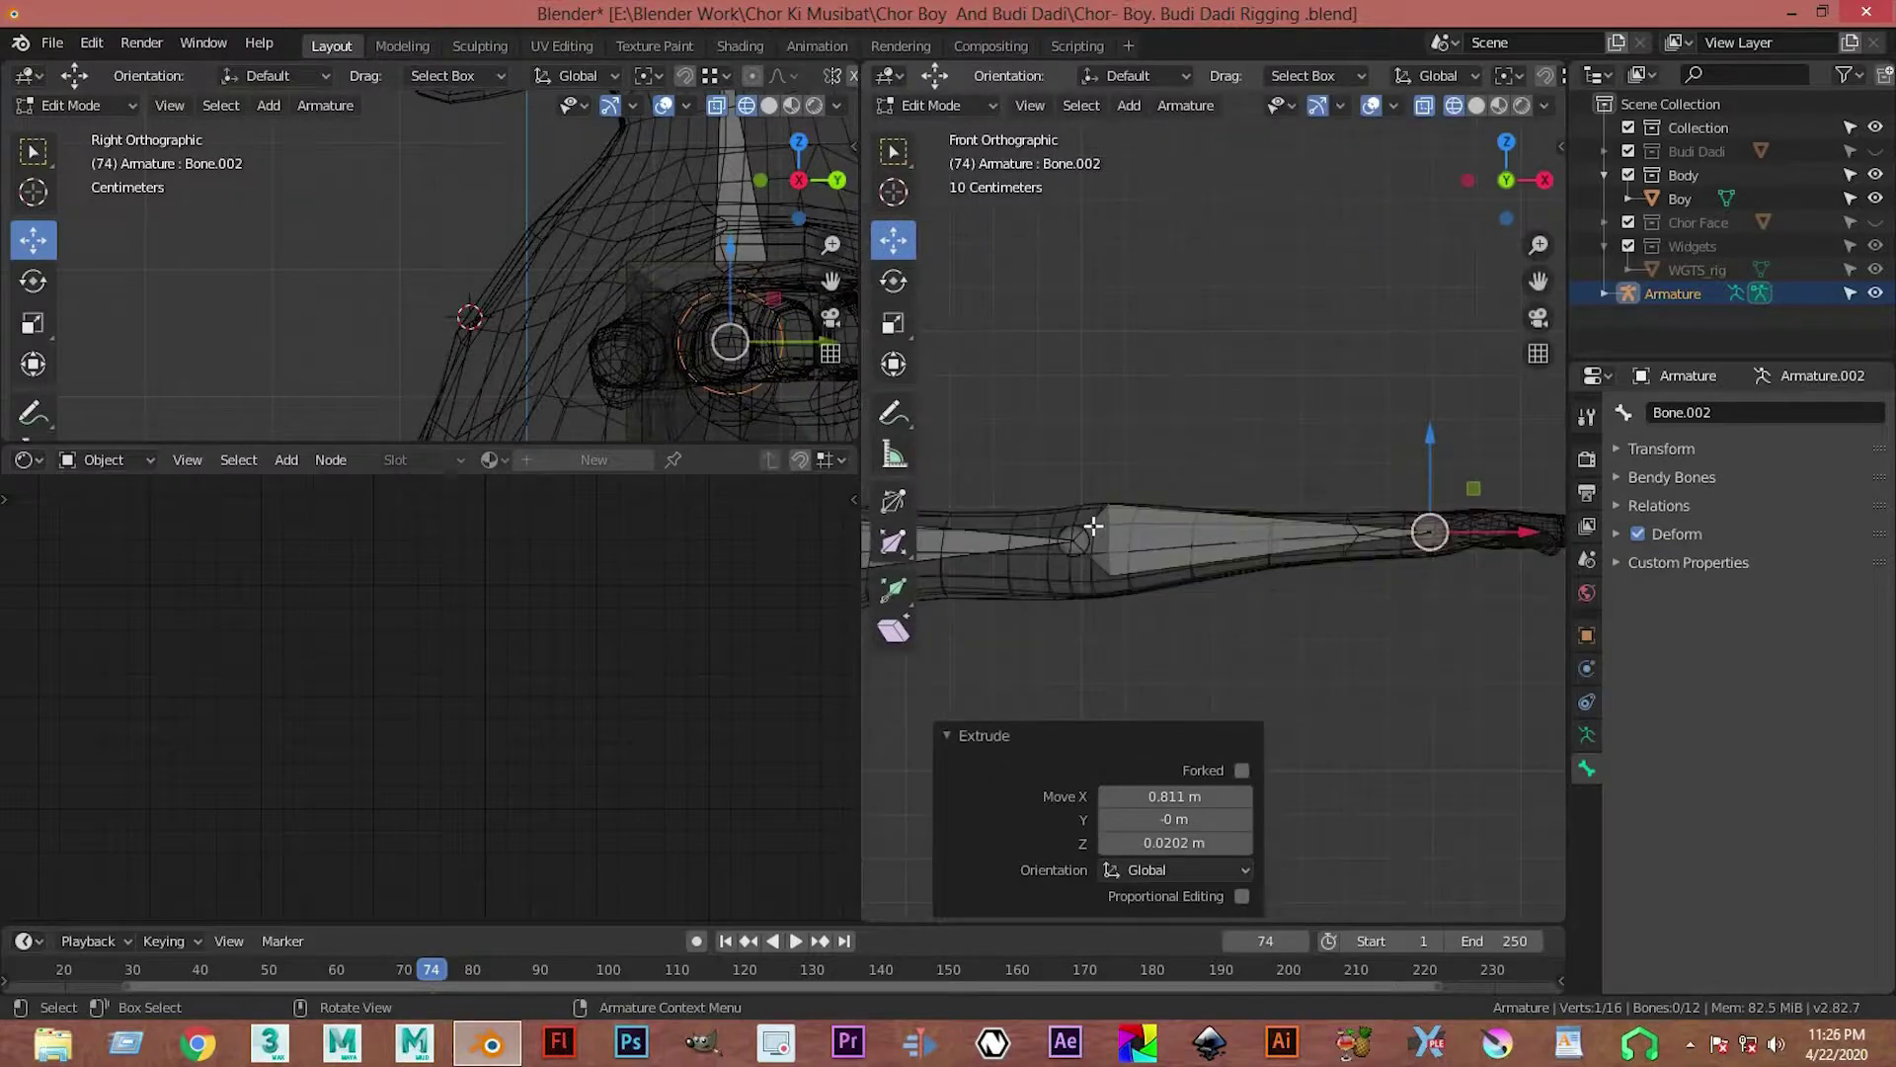
# Step: In Top view, center the elbow joint inside the arm
pyautogui.press('KP_7')
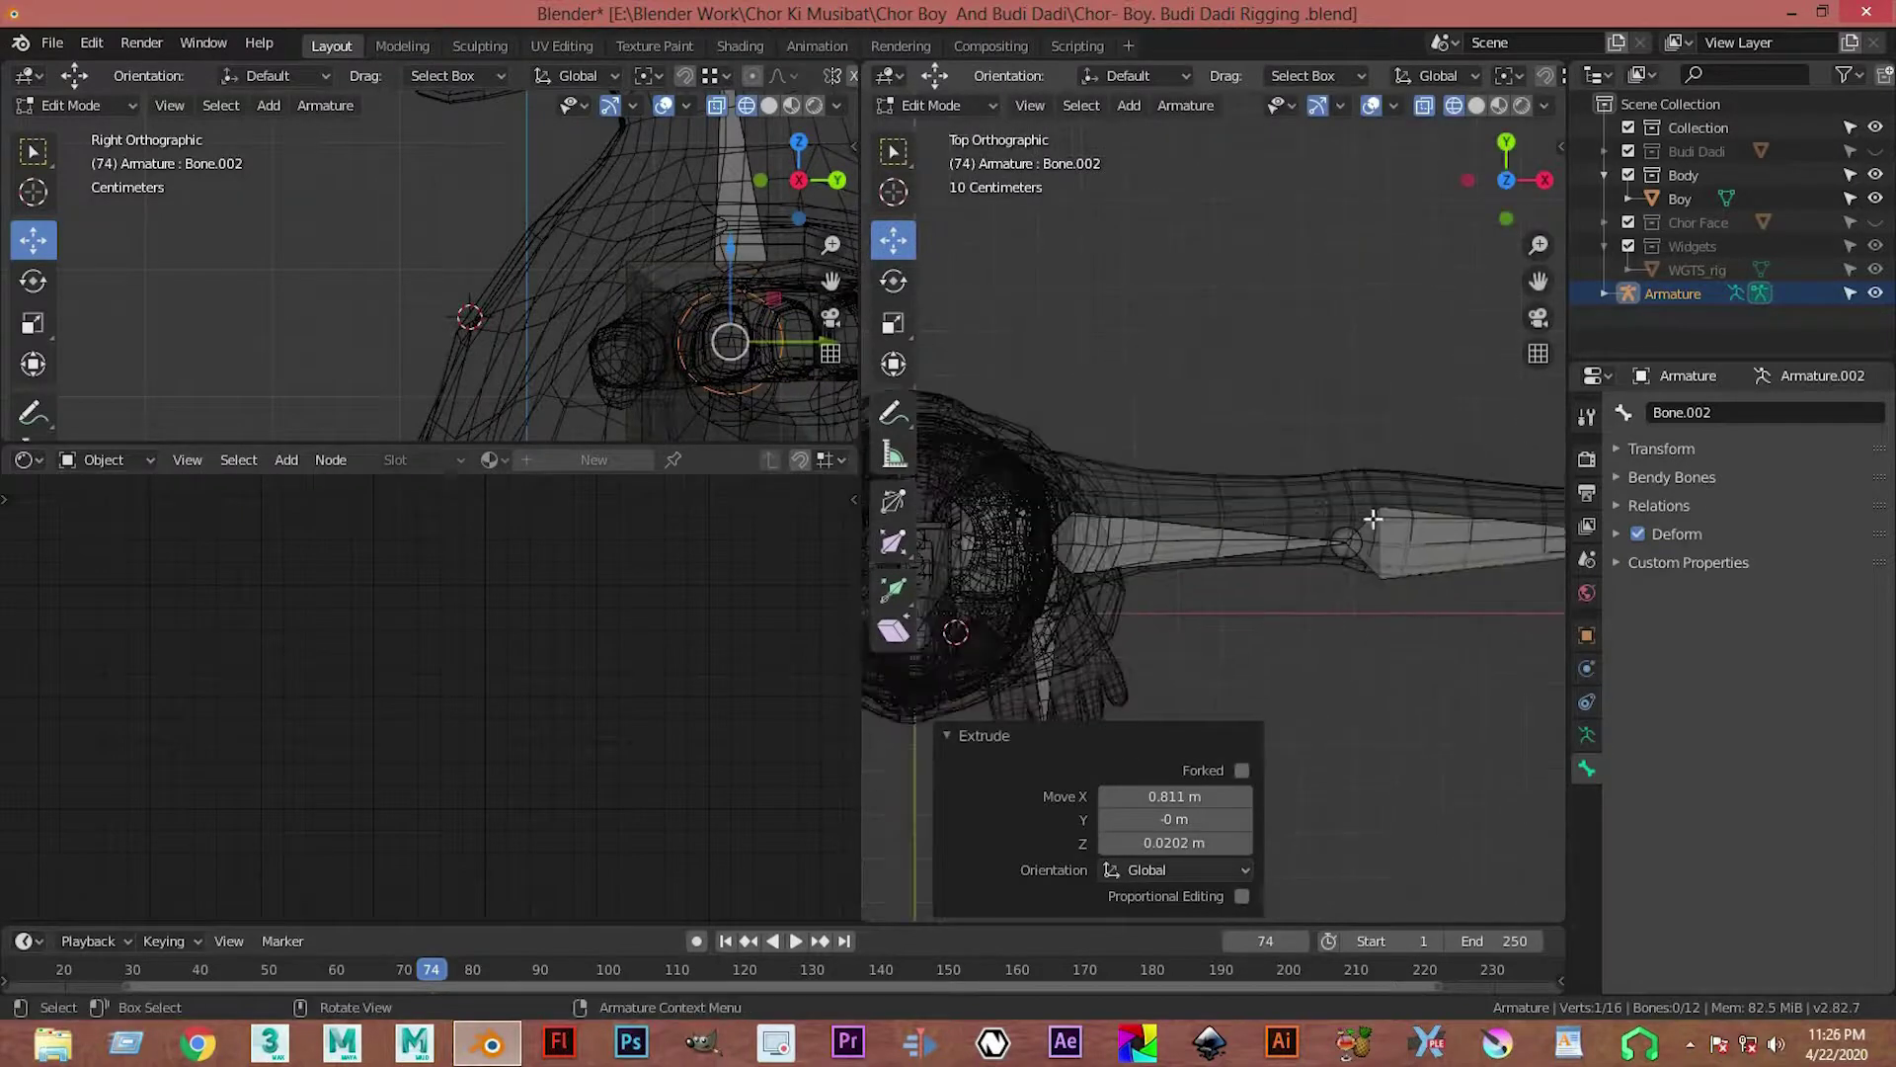
pyautogui.click(1375, 533)
pyautogui.keyDown('shift'); pyautogui.moveTo(1375, 534); pyautogui.dragTo(1183, 524, button='middle'); pyautogui.keyUp('shift')
pyautogui.moveTo(1173, 518); pyautogui.dragTo(1166, 498)
# Step: Center the wrist joint inside the arm and select it
pyautogui.keyDown('shift'); pyautogui.moveTo(1527, 622); pyautogui.dragTo(1339, 637, button='middle'); pyautogui.keyUp('shift')
pyautogui.moveTo(1333, 592); pyautogui.dragTo(1333, 559)
pyautogui.keyDown('shift'); pyautogui.moveTo(1332, 559); pyautogui.dragTo(1195, 591, button='middle'); pyautogui.keyUp('shift')
pyautogui.moveTo(1195, 591); pyautogui.dragTo(1198, 571)
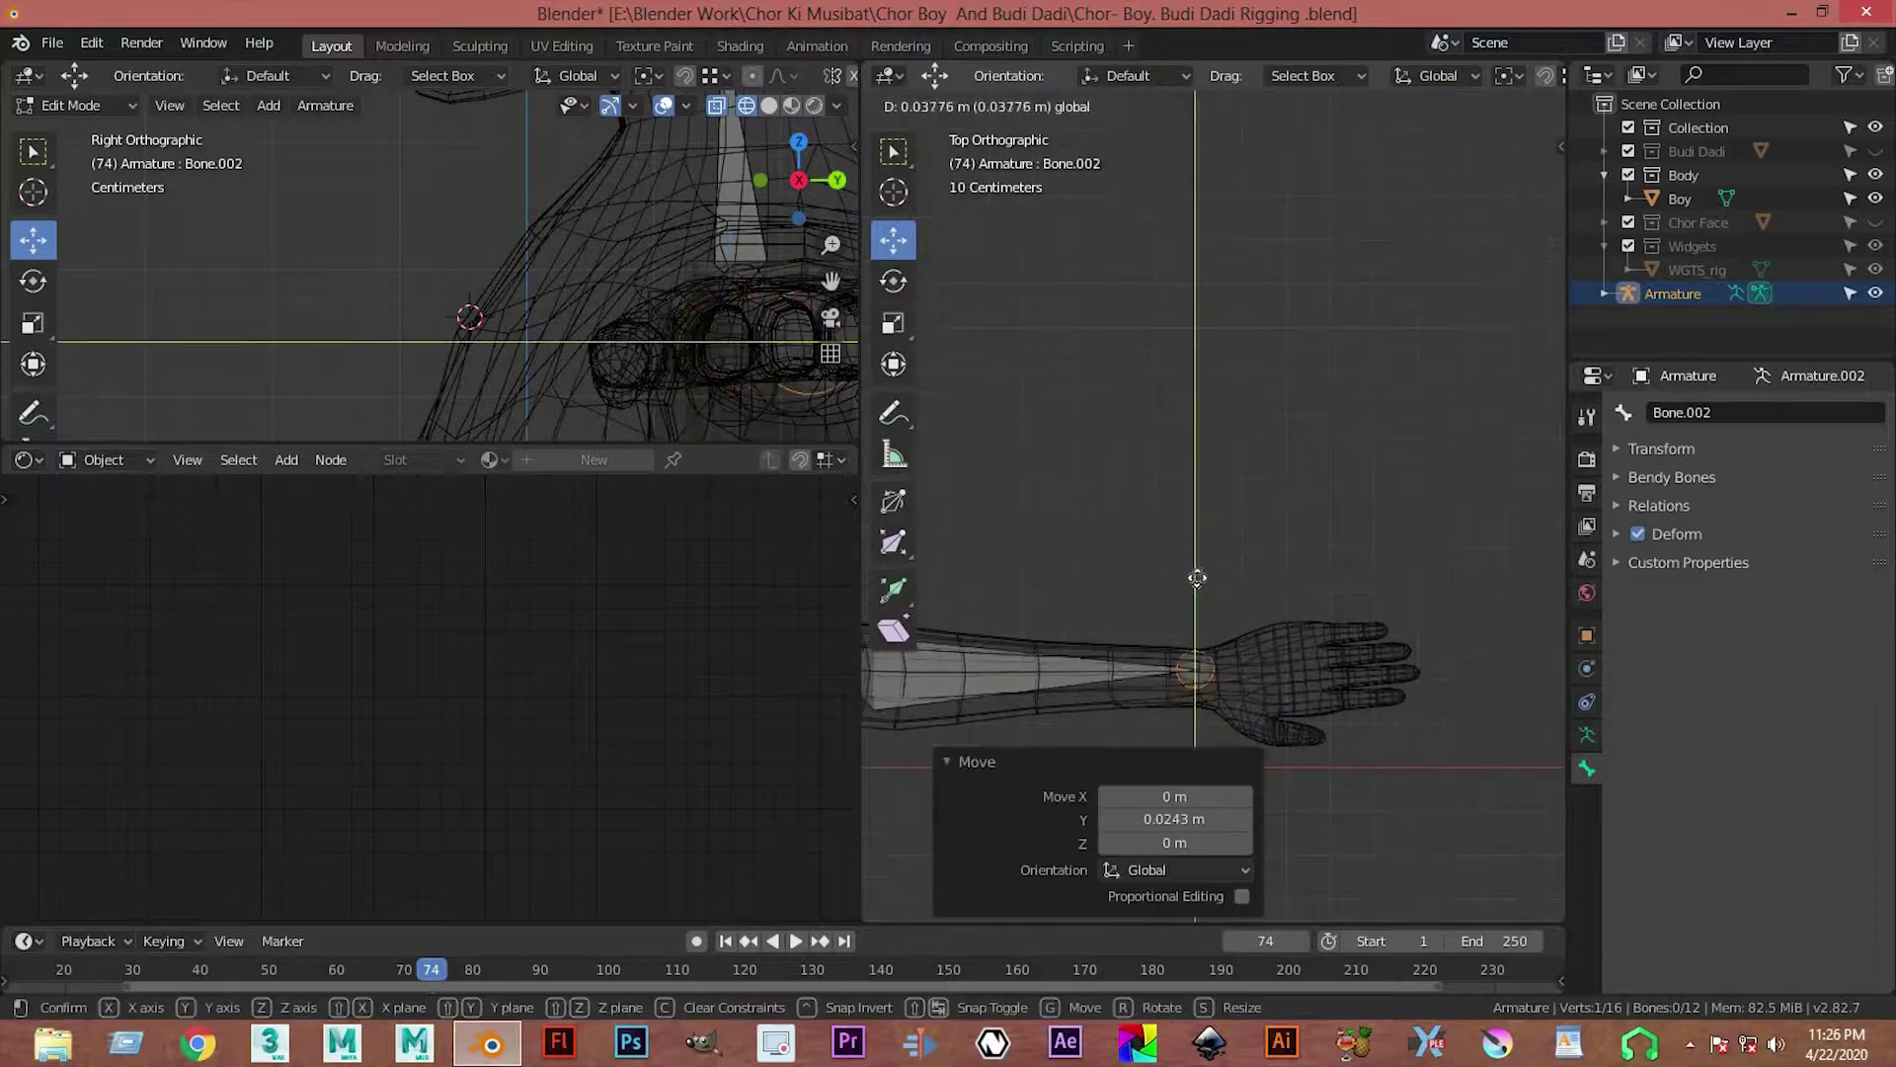
# Step: Extrude a hand bone from the wrist along X into the palm
pyautogui.press('e')
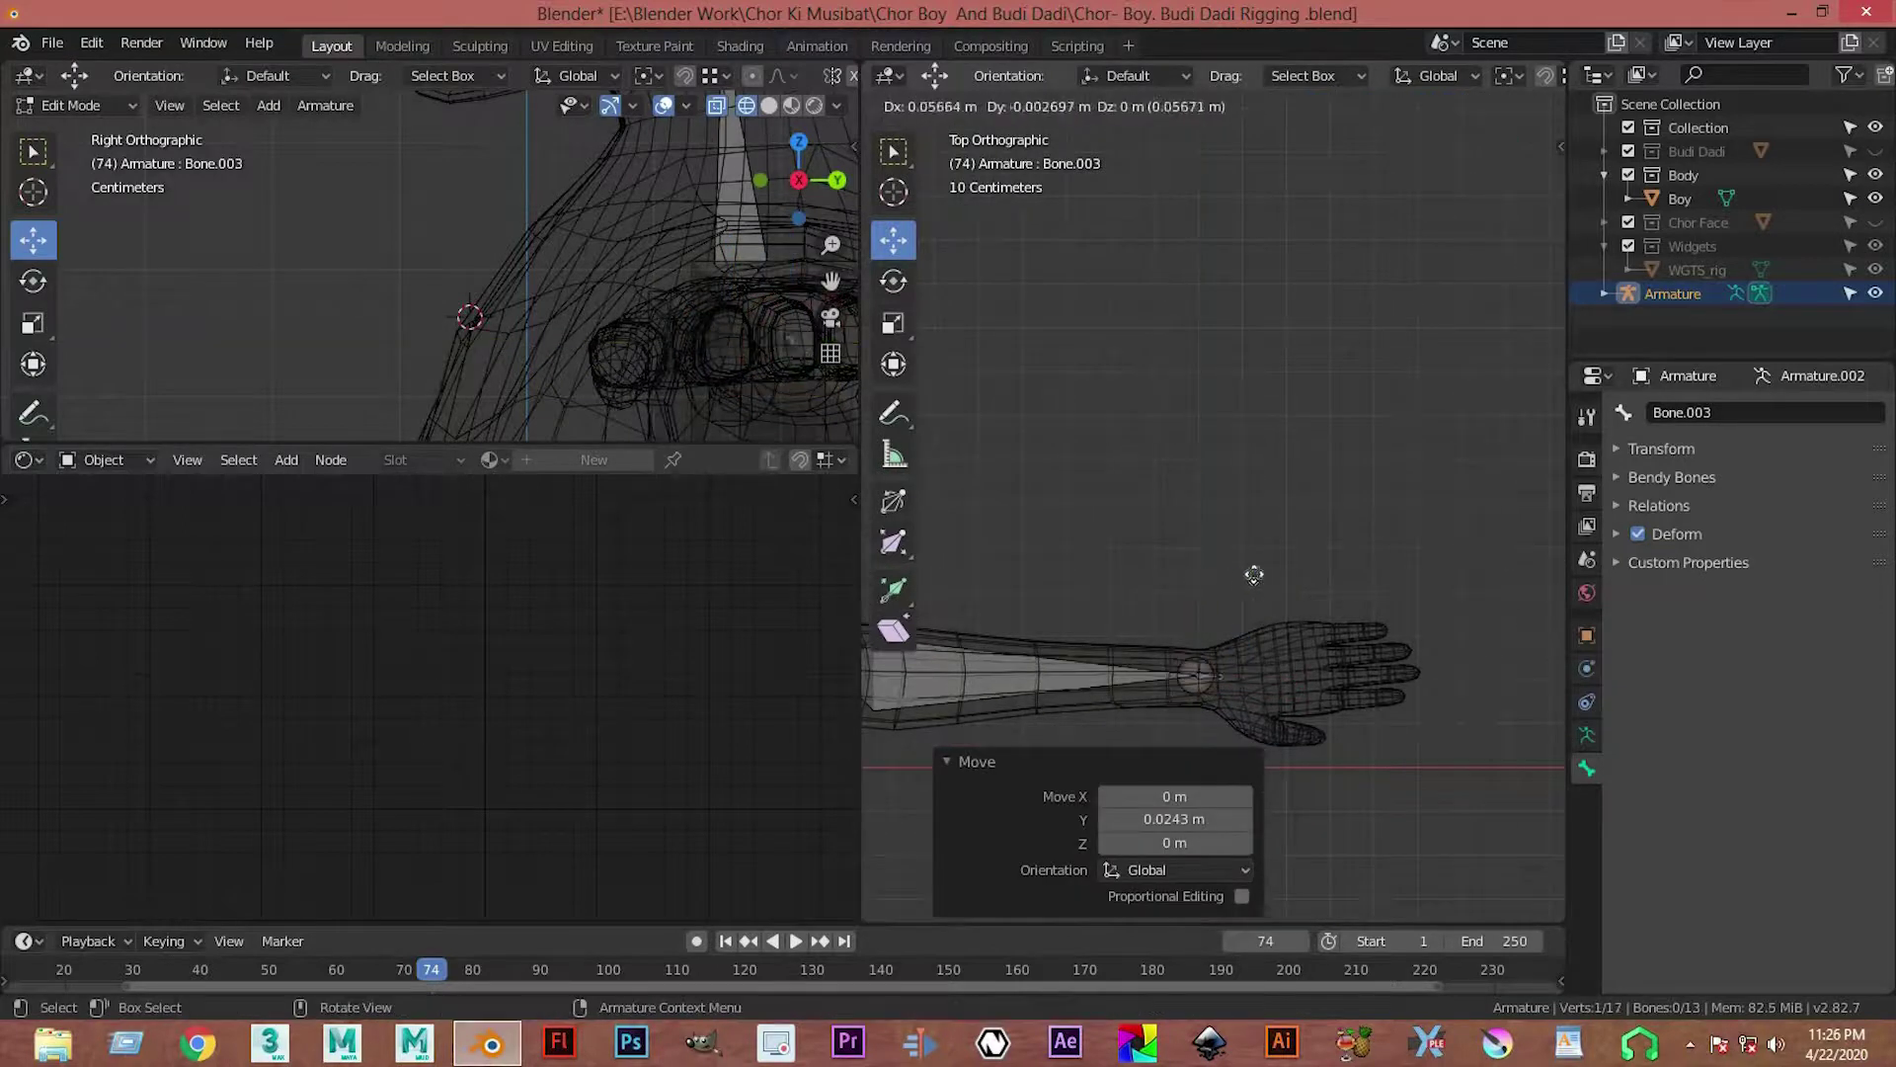
pyautogui.press('z')
pyautogui.press('x')
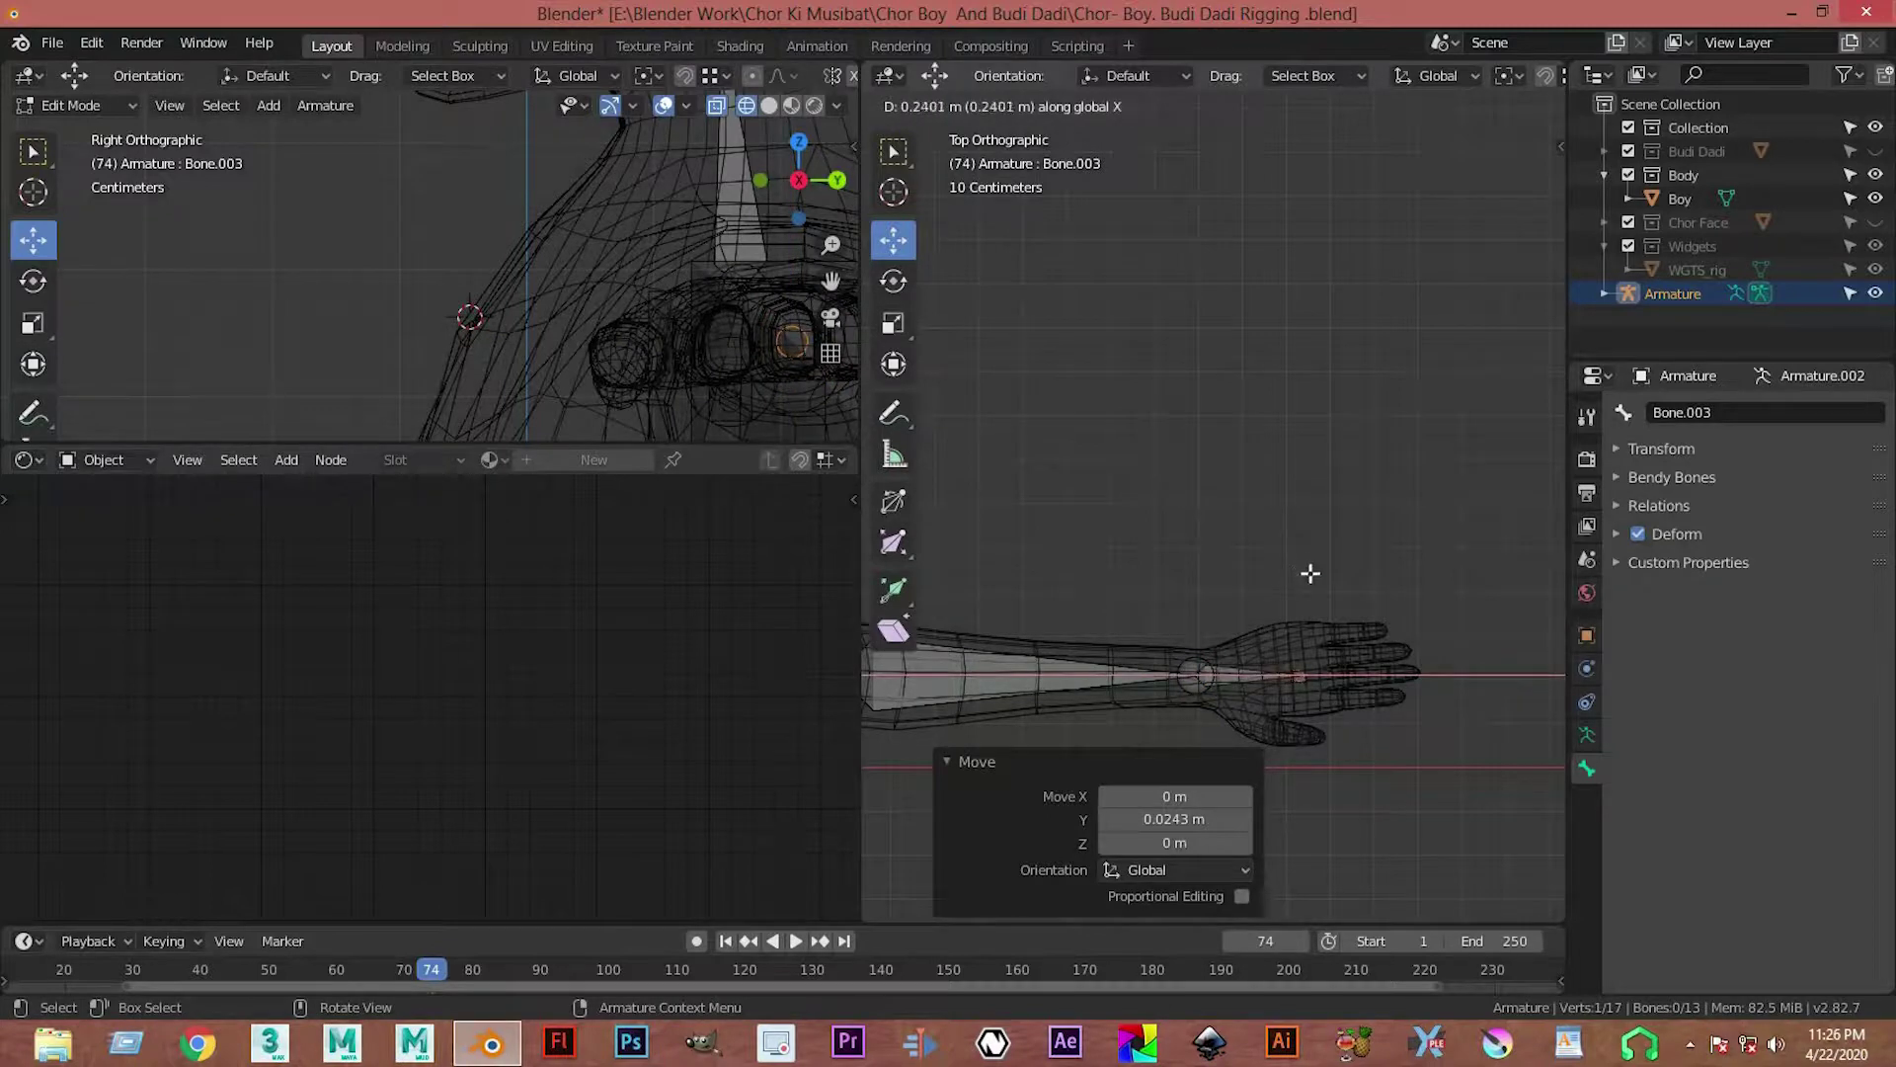
pyautogui.click(1309, 566)
pyautogui.scroll(5, 1274, 603)
pyautogui.keyDown('shift'); pyautogui.scroll(-2, 1301, 467); pyautogui.keyUp('shift')
pyautogui.keyDown('shift'); pyautogui.scroll(-3, 1274, 553); pyautogui.keyUp('shift')
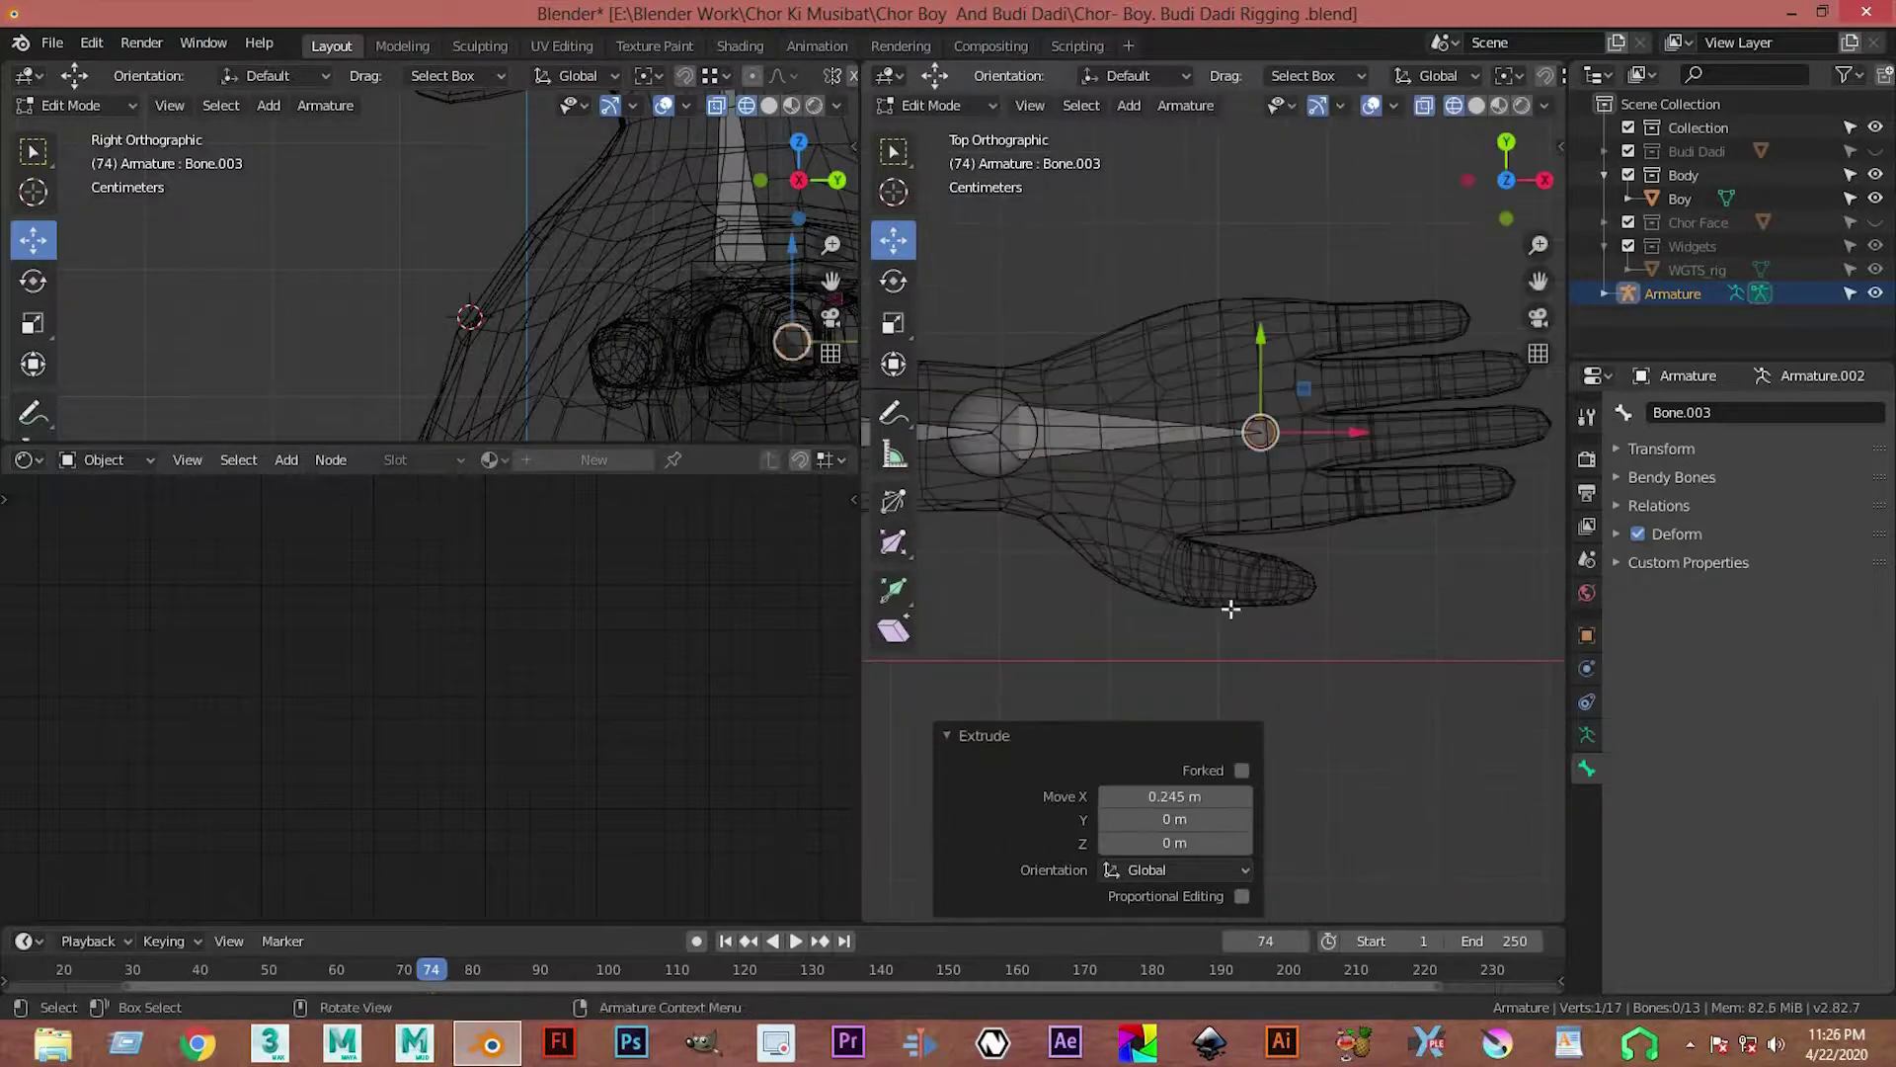
# Step: Select the hand bone, cancel a trial copy, and step through undo/redo
pyautogui.press('ctrl+KP_Add')
pyautogui.hotkey('shift', 'd')
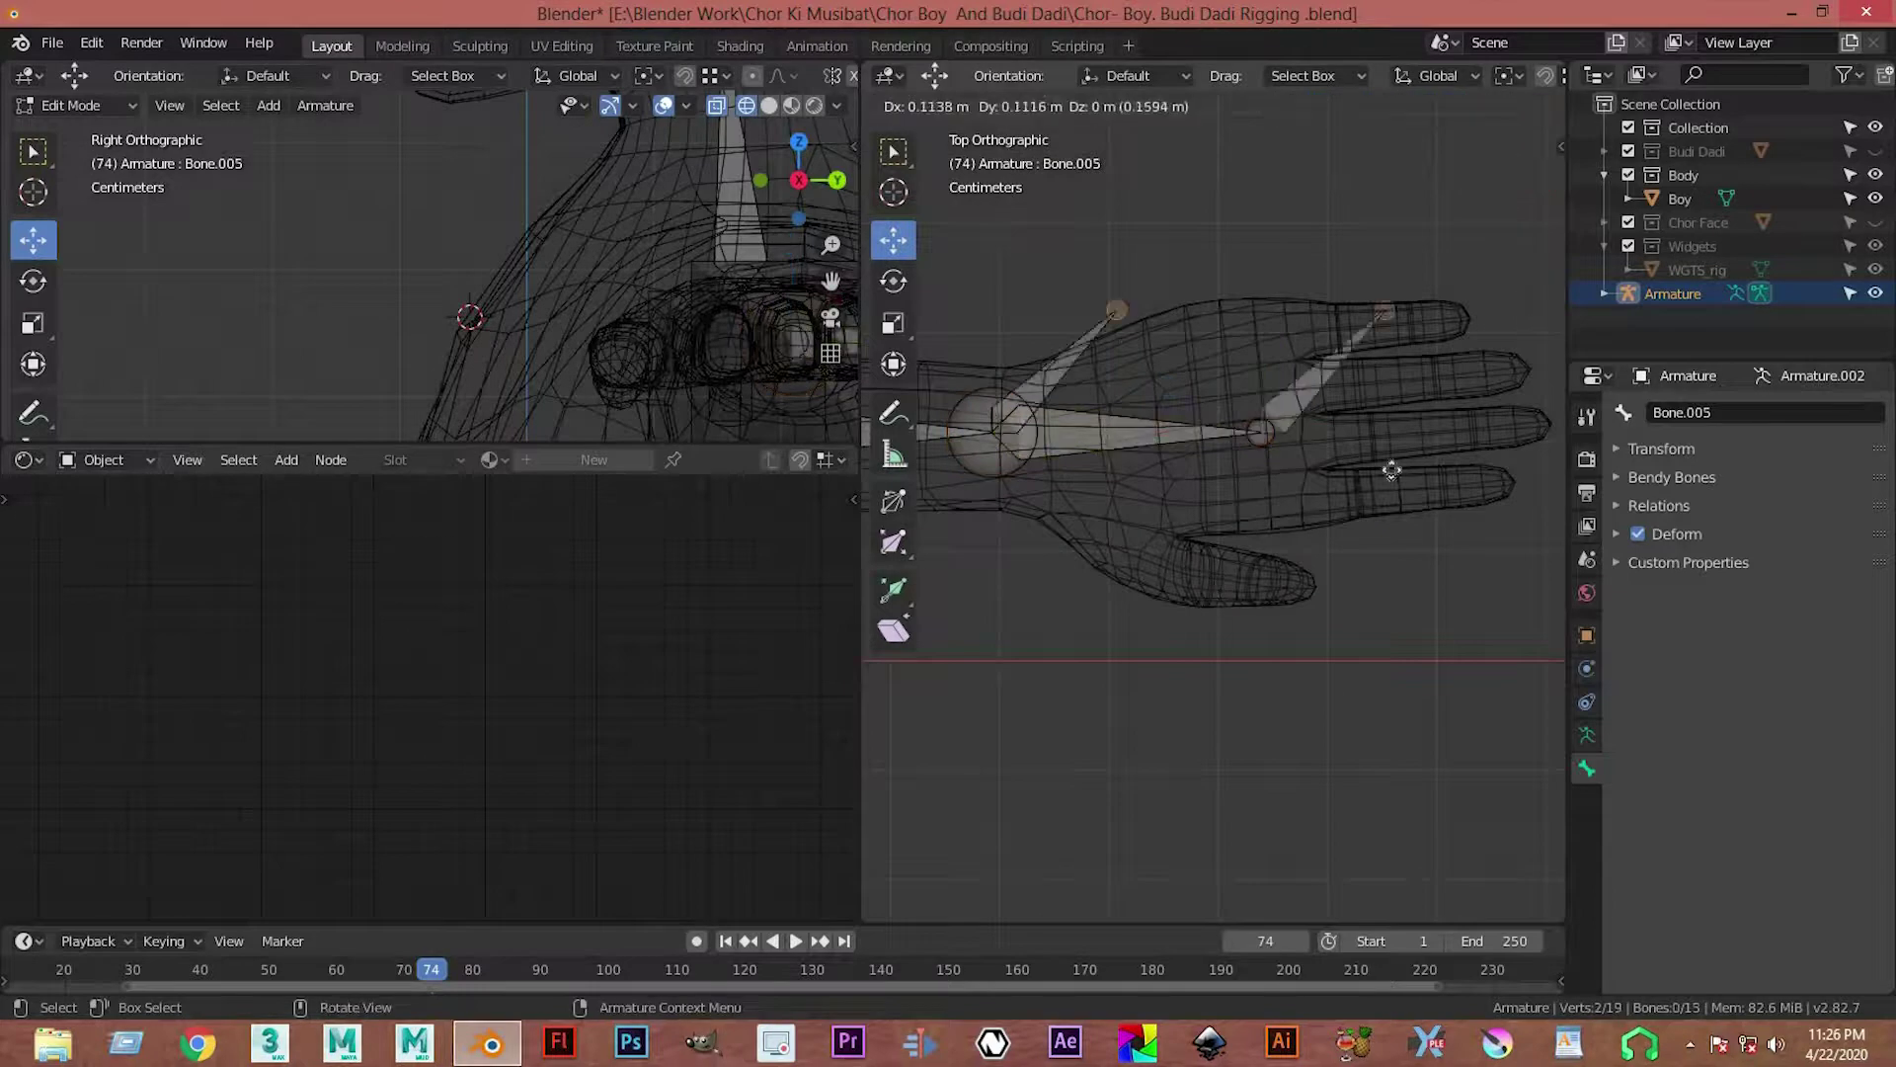
pyautogui.rightClick(1229, 509)
pyautogui.hotkey('ctrl', 'z')
pyautogui.hotkey('ctrl', 'z')
pyautogui.hotkey('ctrl', 'shift', 'z')
pyautogui.hotkey('ctrl', 'z')
pyautogui.hotkey('ctrl', 'shift', 'z')
pyautogui.hotkey('ctrl', 'z')
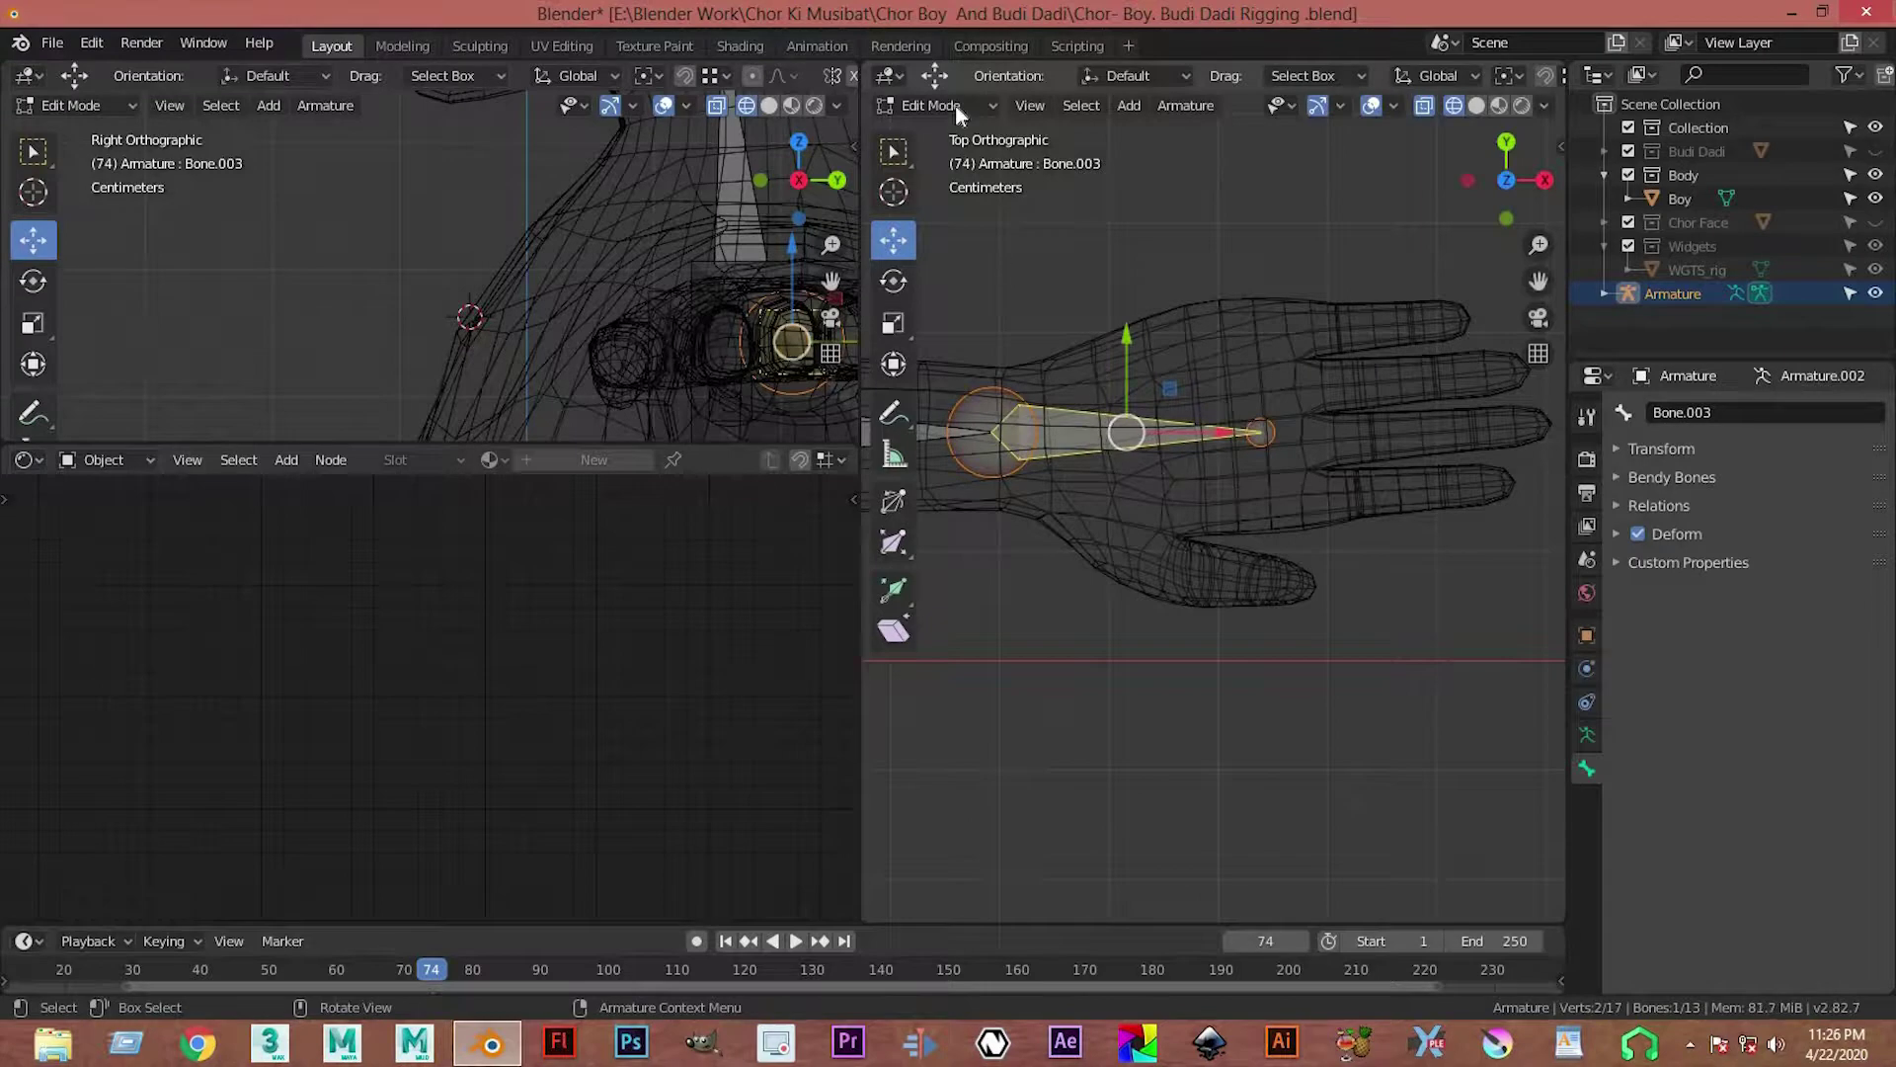
pyautogui.hotkey('ctrl', 'shift', 'z')
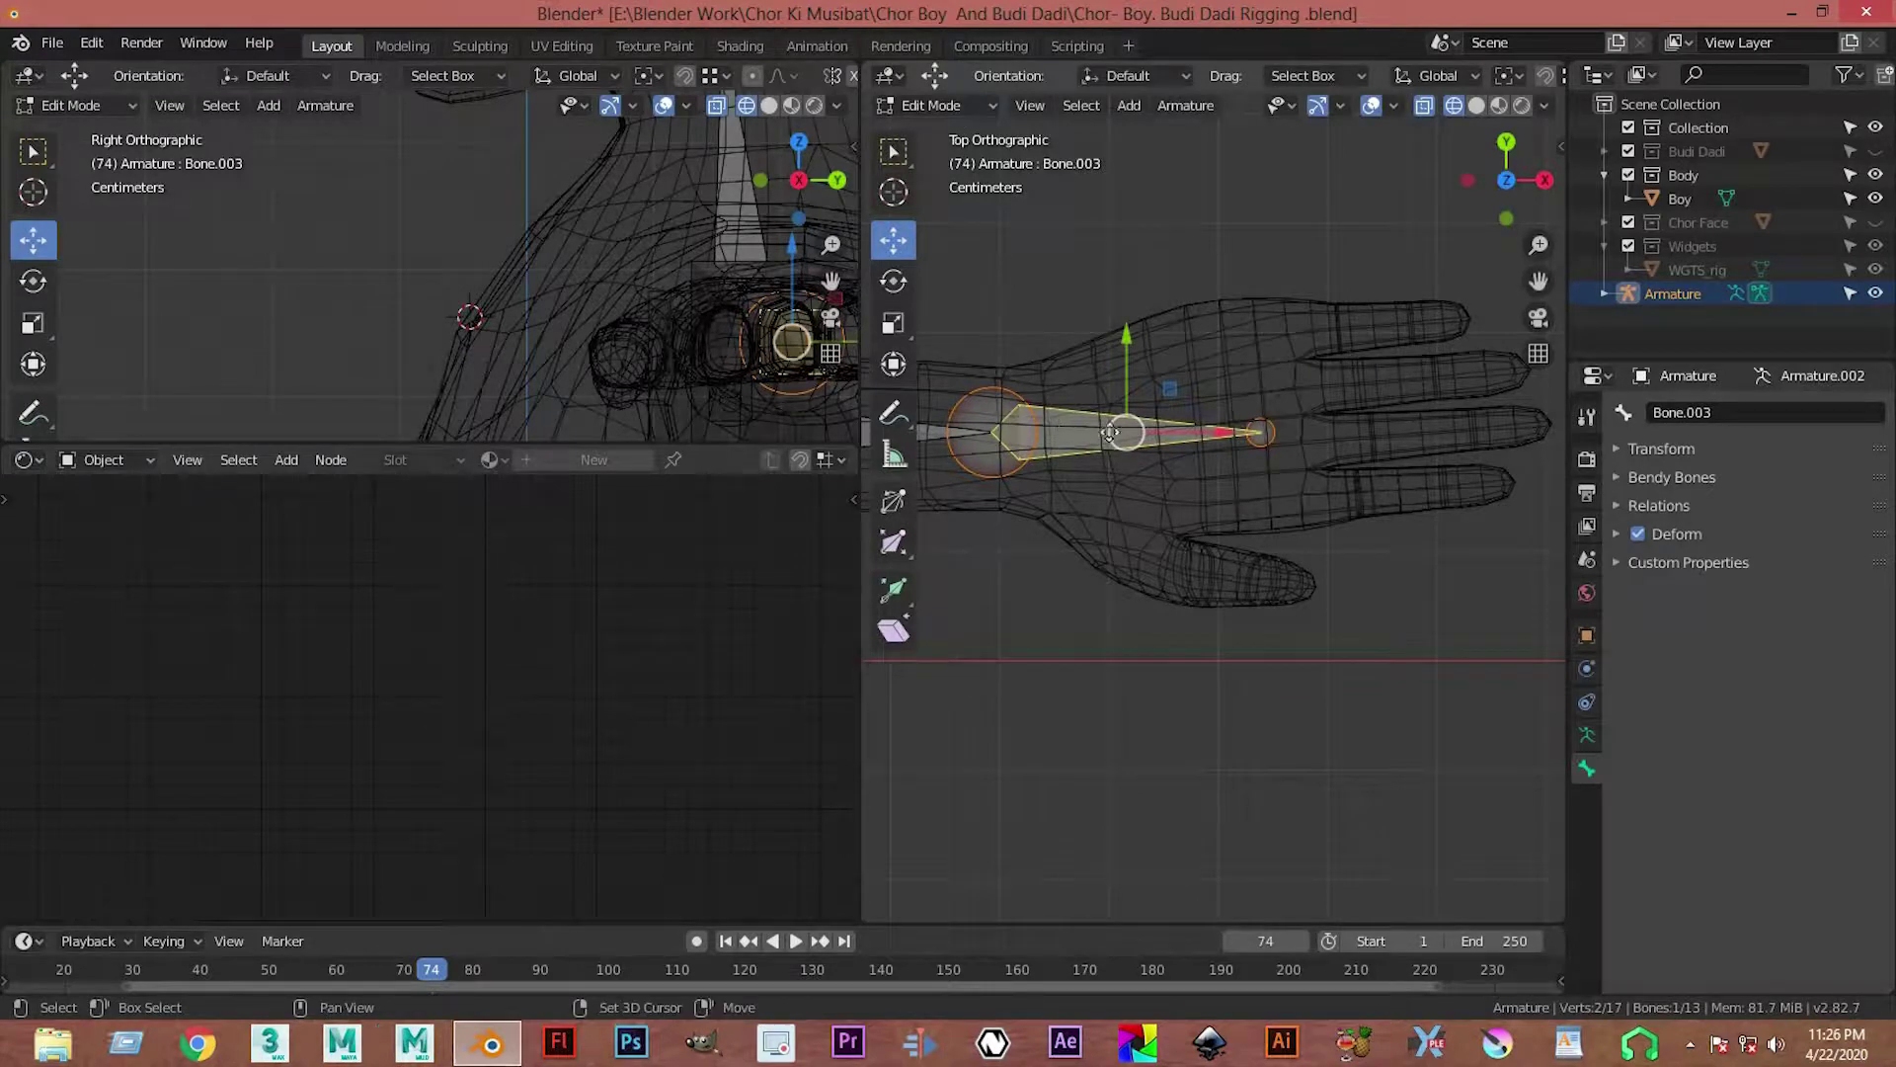
# Step: Duplicate the hand bone onto the top finger and shorten its tip
pyautogui.hotkey('shift', 'd')
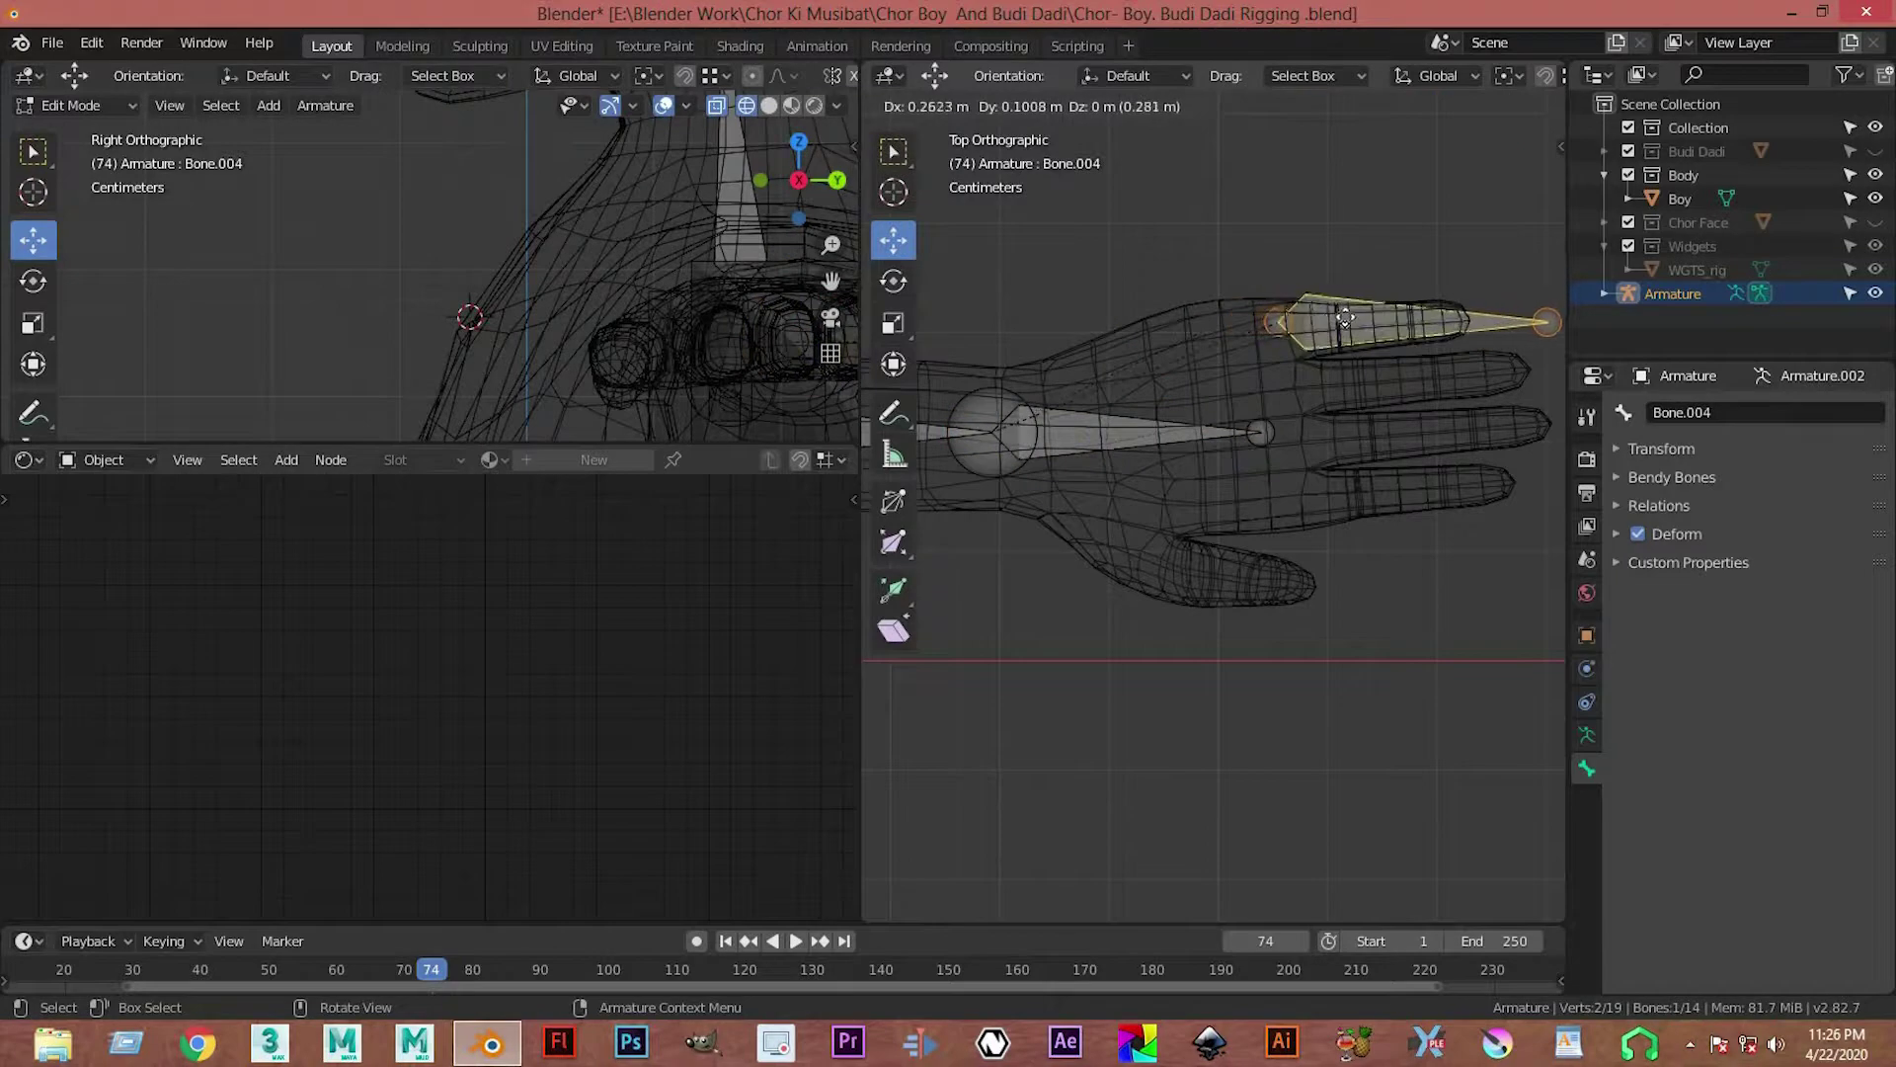
pyautogui.click(1339, 319)
pyautogui.scroll(2, 985, 565)
pyautogui.scroll(-3, 984, 565)
pyautogui.click(1304, 491)
pyautogui.scroll(4, 1422, 489)
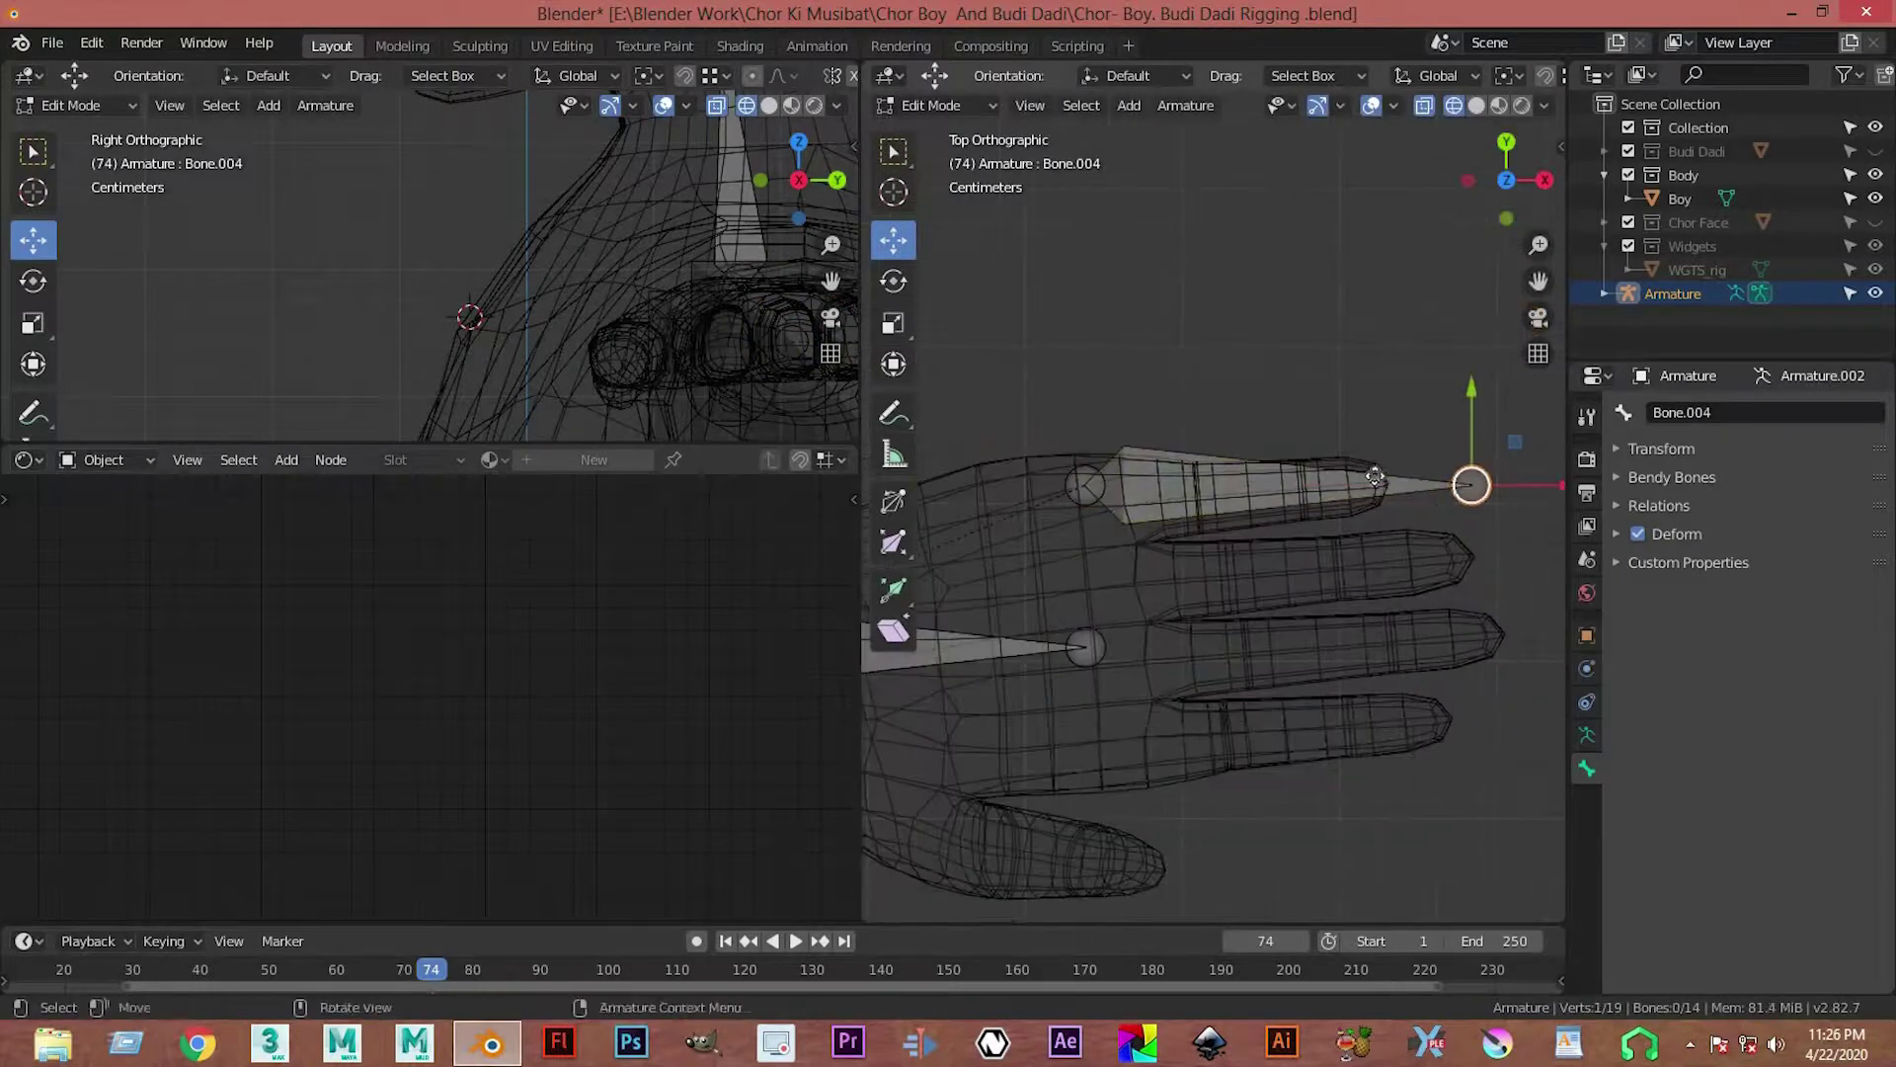
pyautogui.press('g')
pyautogui.click(1304, 484)
# Step: Set the top finger bone's base at the knuckle and select the bone
pyautogui.click(1084, 484)
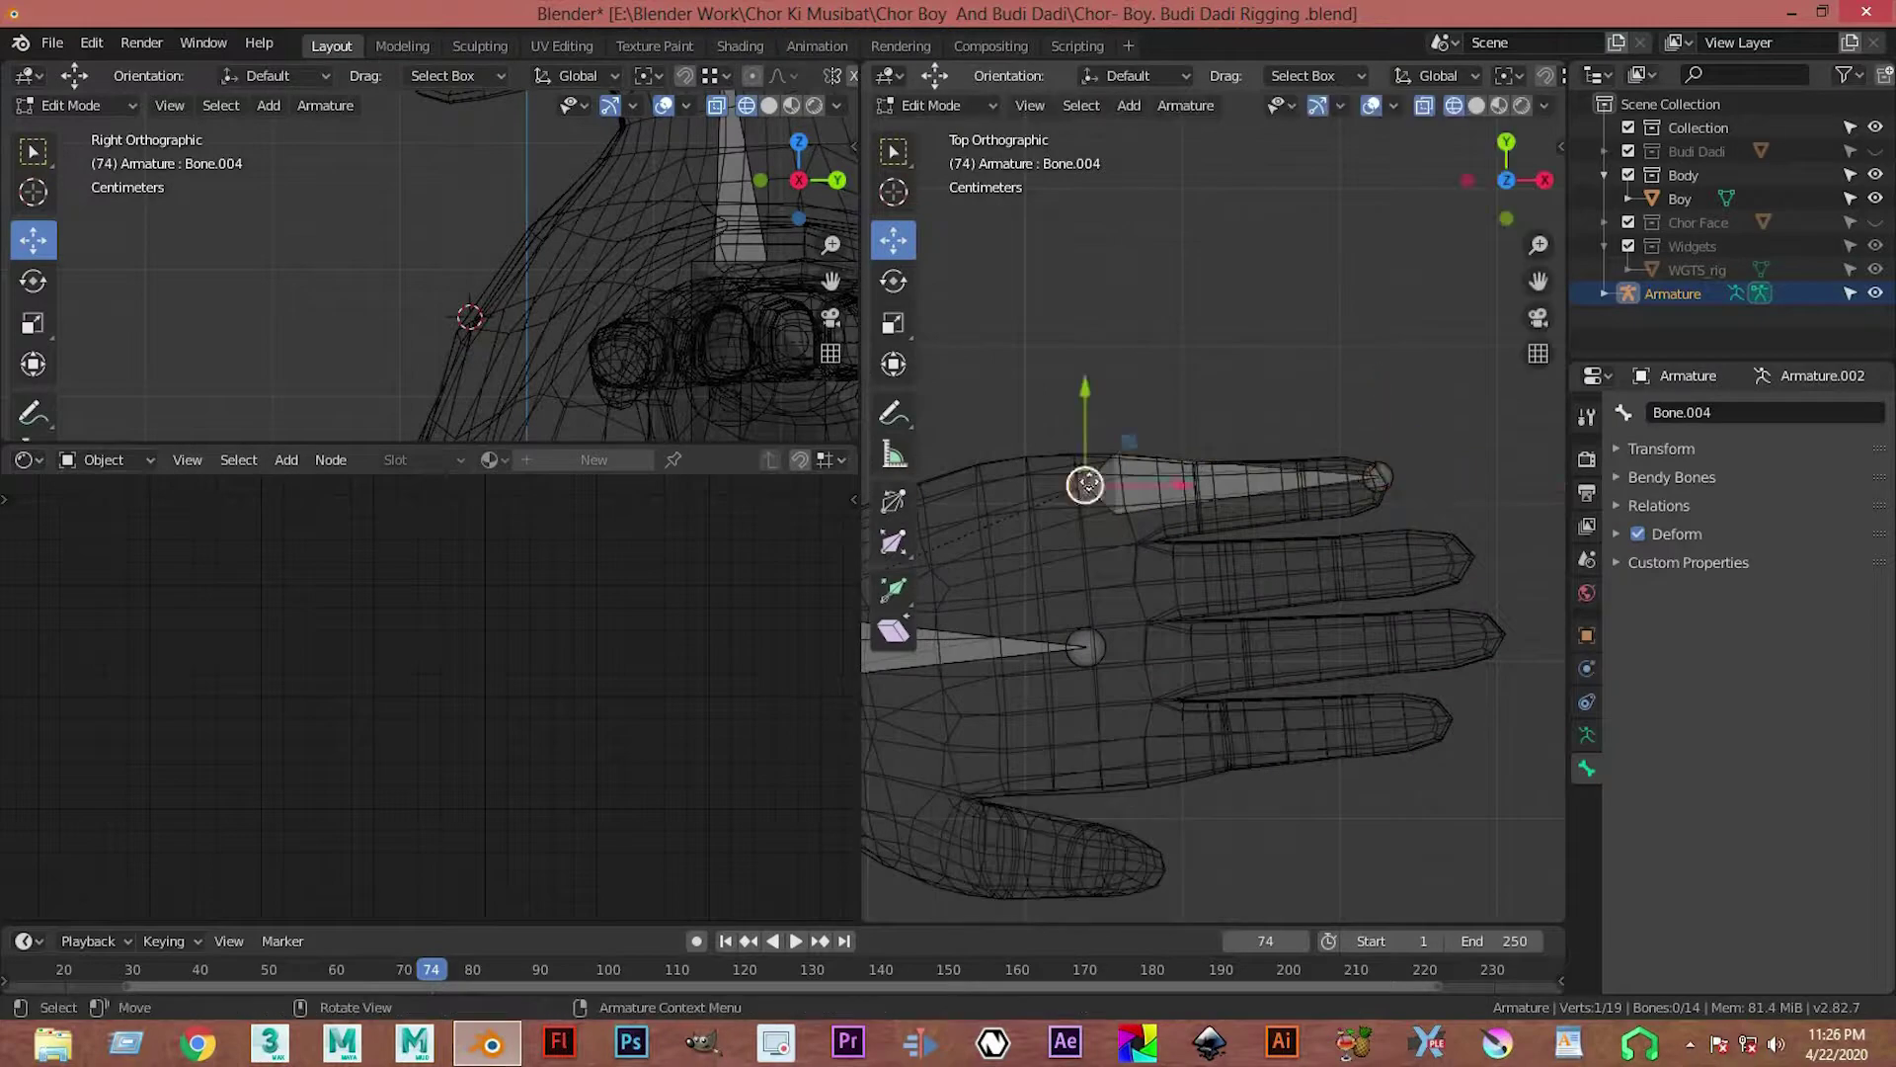
pyautogui.moveTo(1085, 484); pyautogui.dragTo(1099, 497)
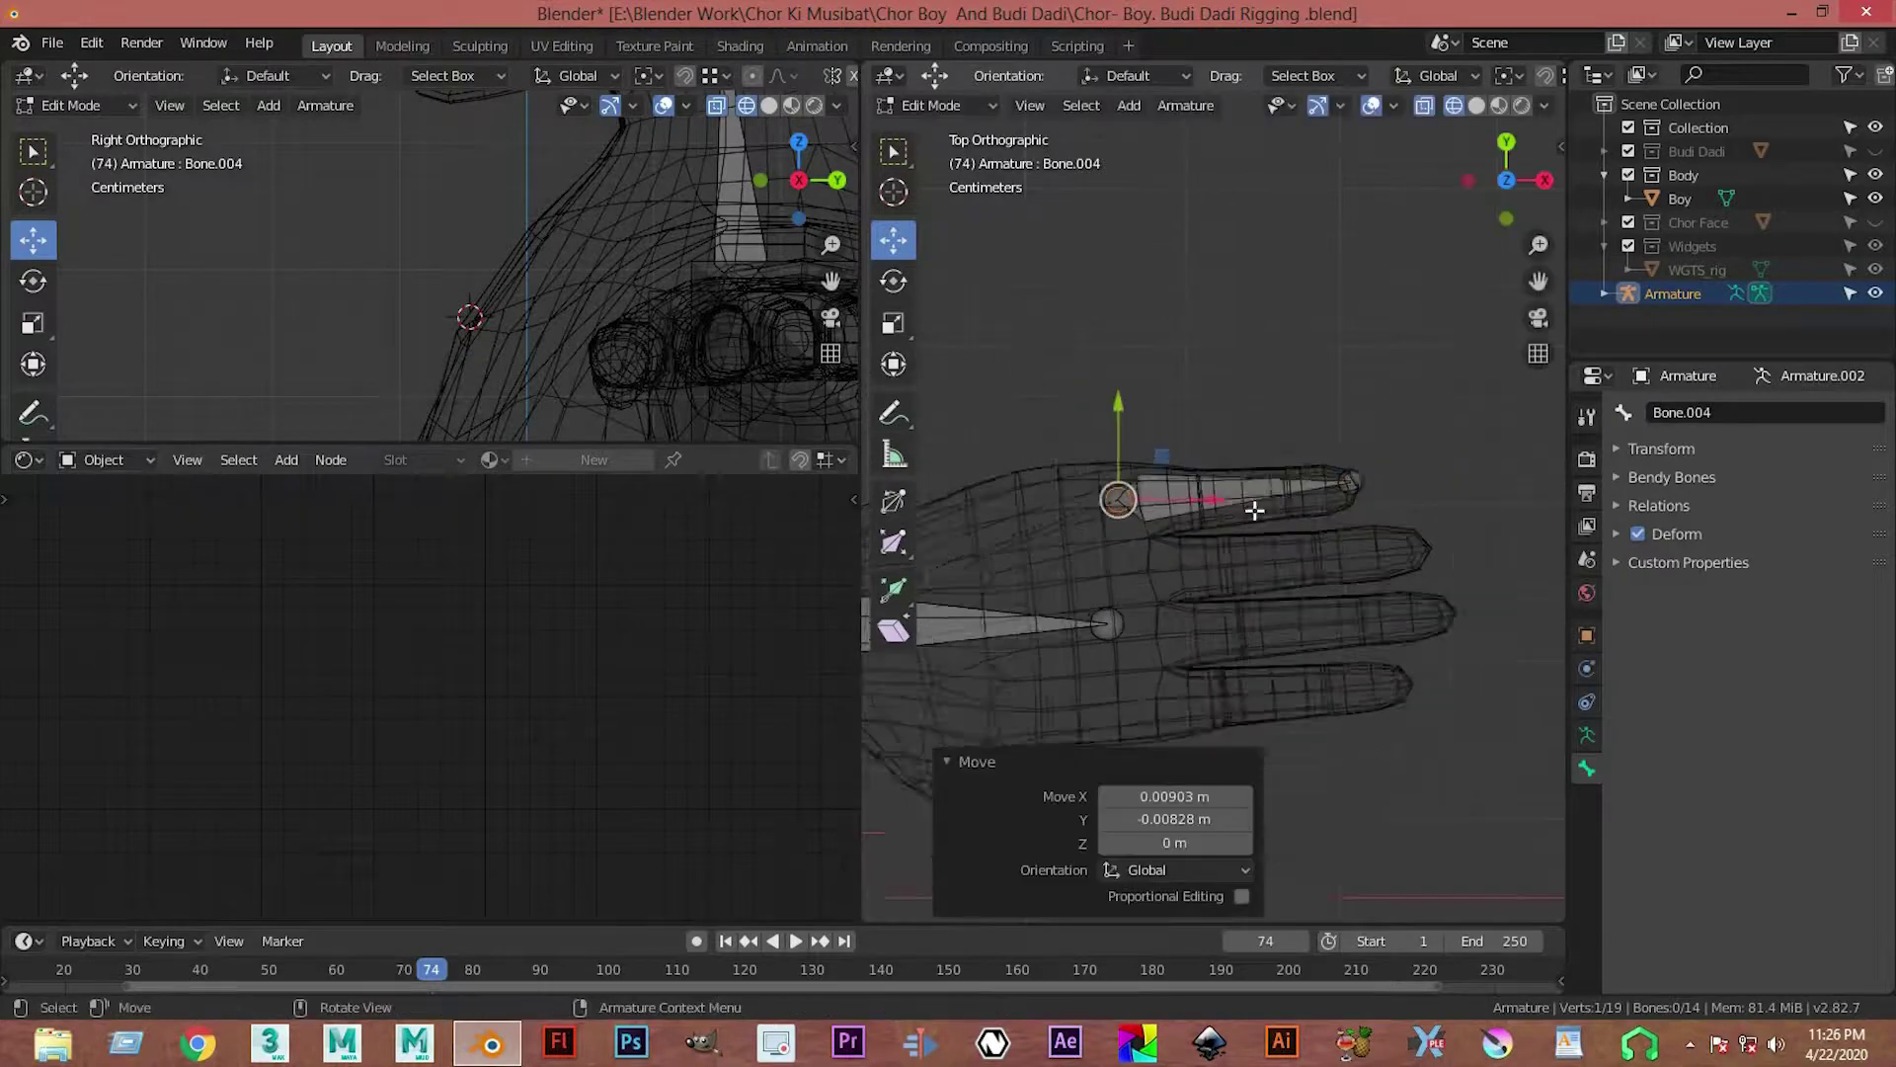
pyautogui.scroll(2, 1265, 508)
pyautogui.scroll(2, 1257, 516)
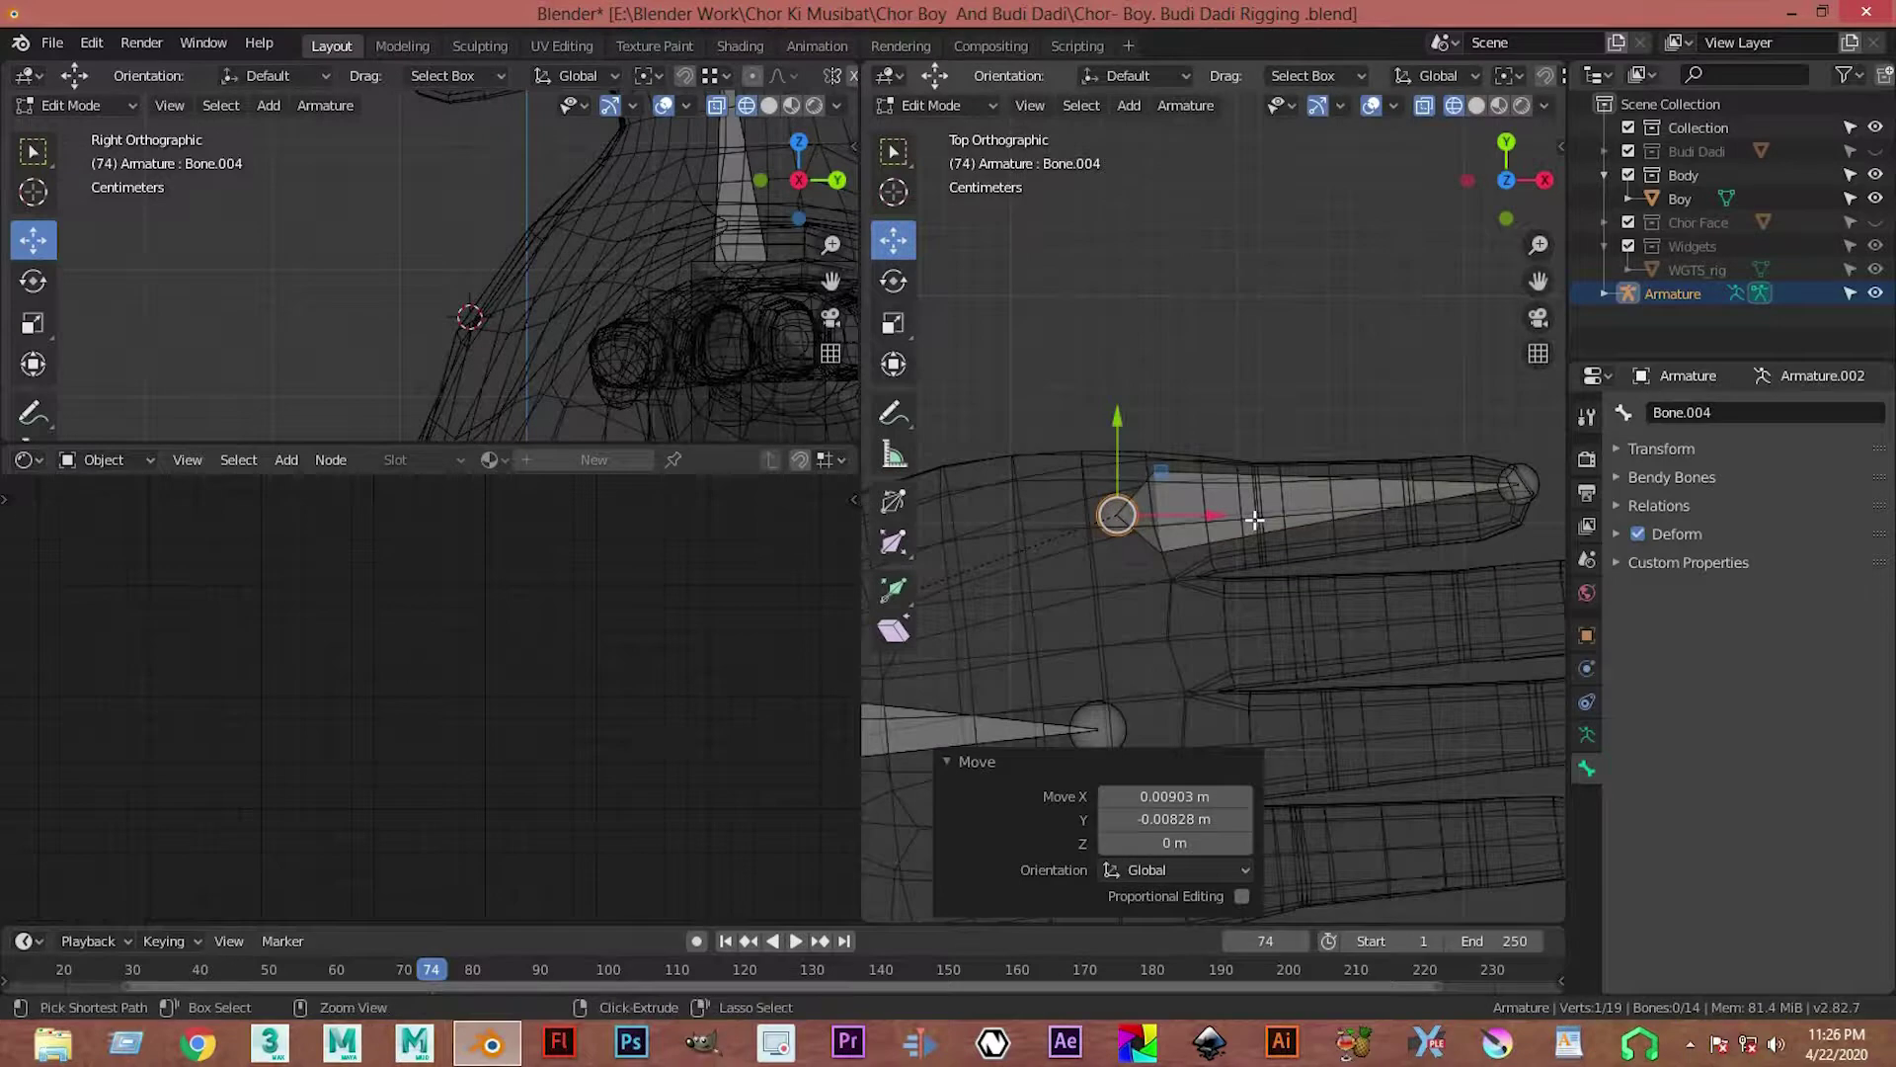
pyautogui.click(1359, 496)
pyautogui.rightClick(1313, 476)
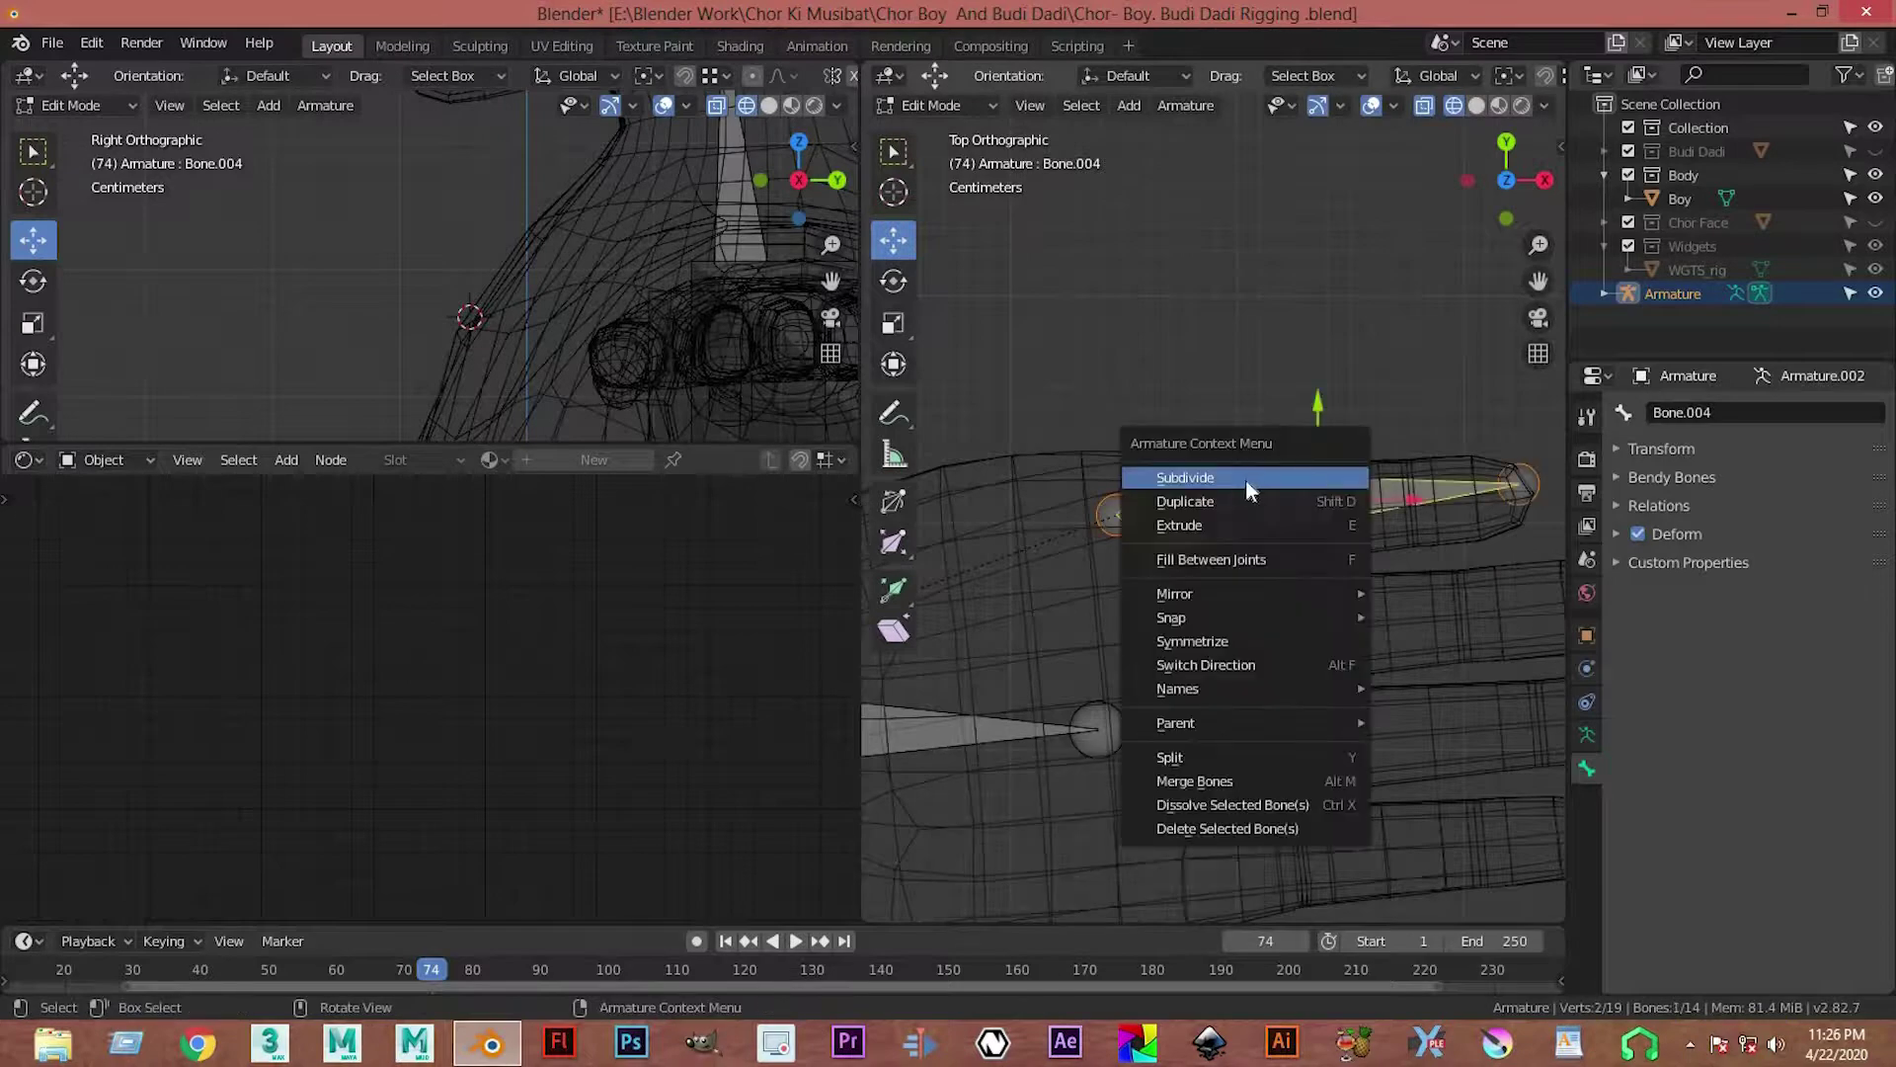
pyautogui.press('Escape')
pyautogui.press('shift')
# Step: Copy the finger bone into the second finger and align its tip
pyautogui.hotkey('shift', 'd')
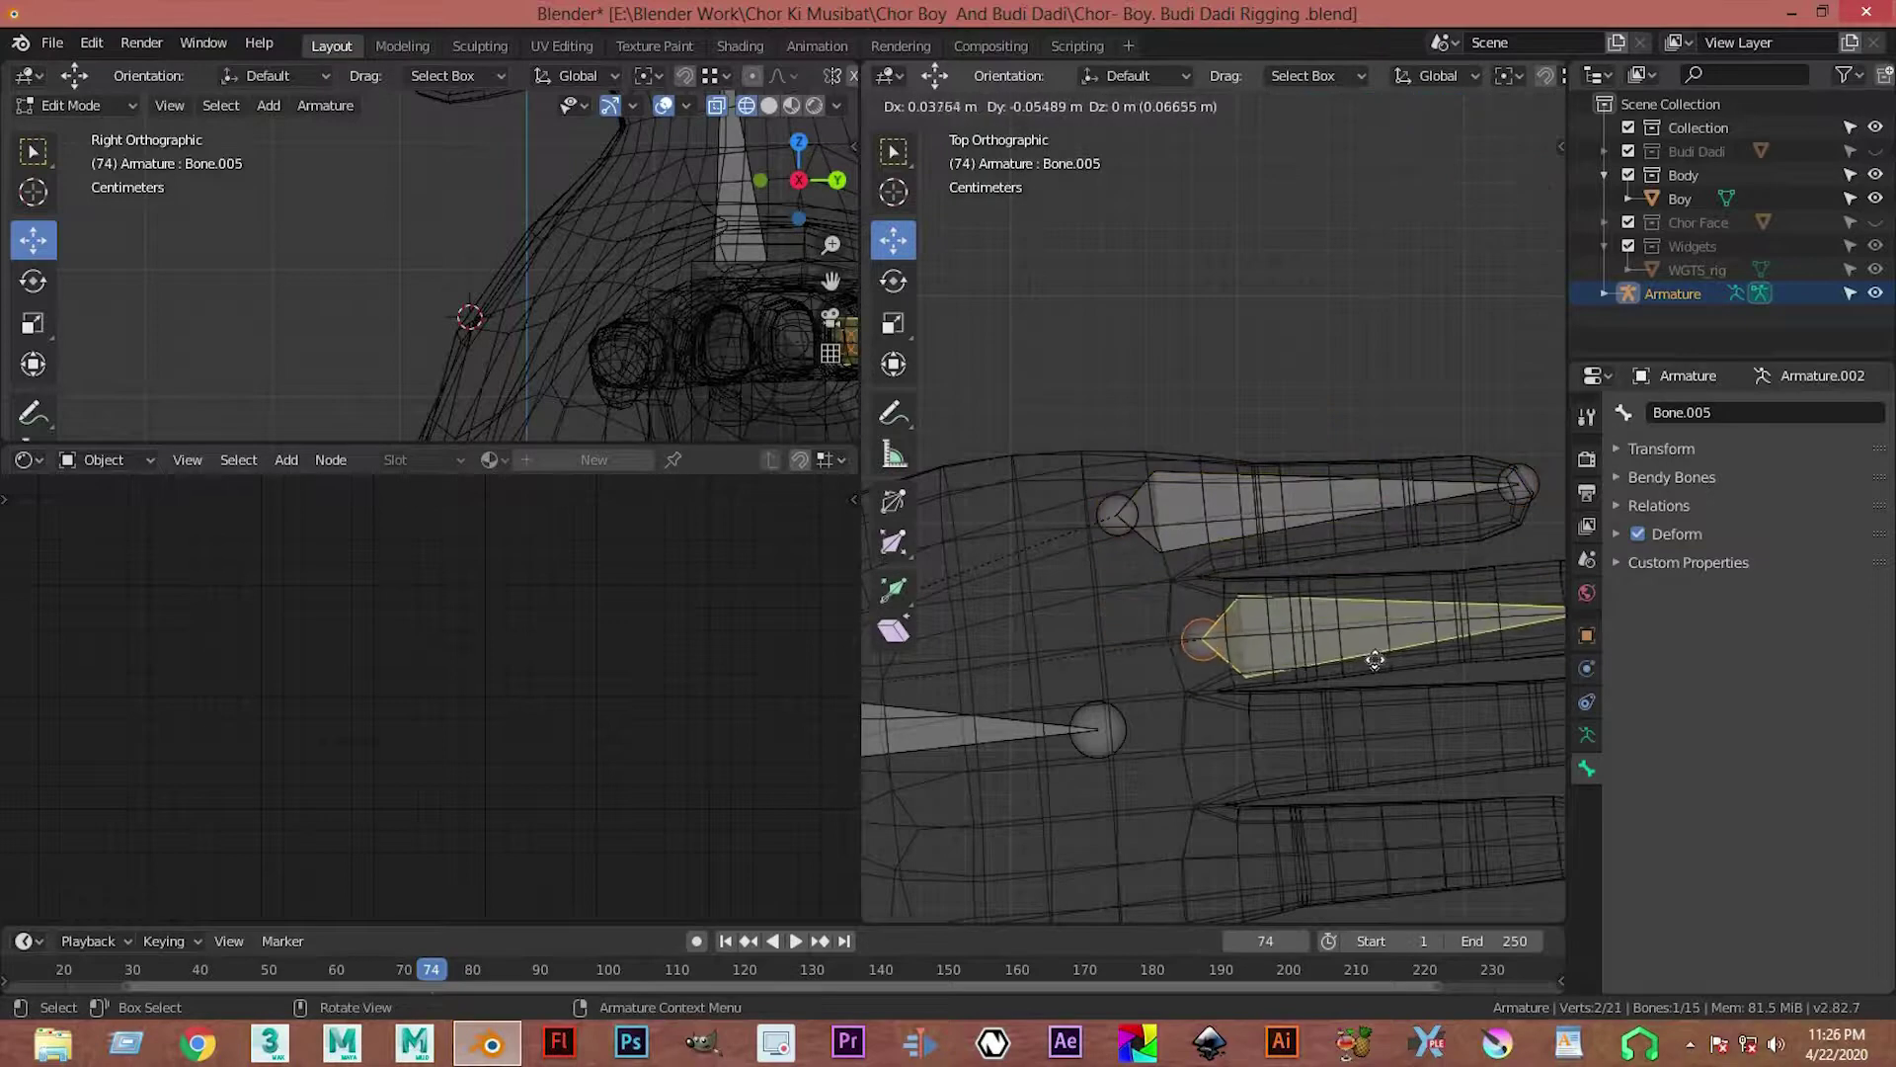
pyautogui.click(1291, 644)
pyautogui.scroll(-2, 1284, 593)
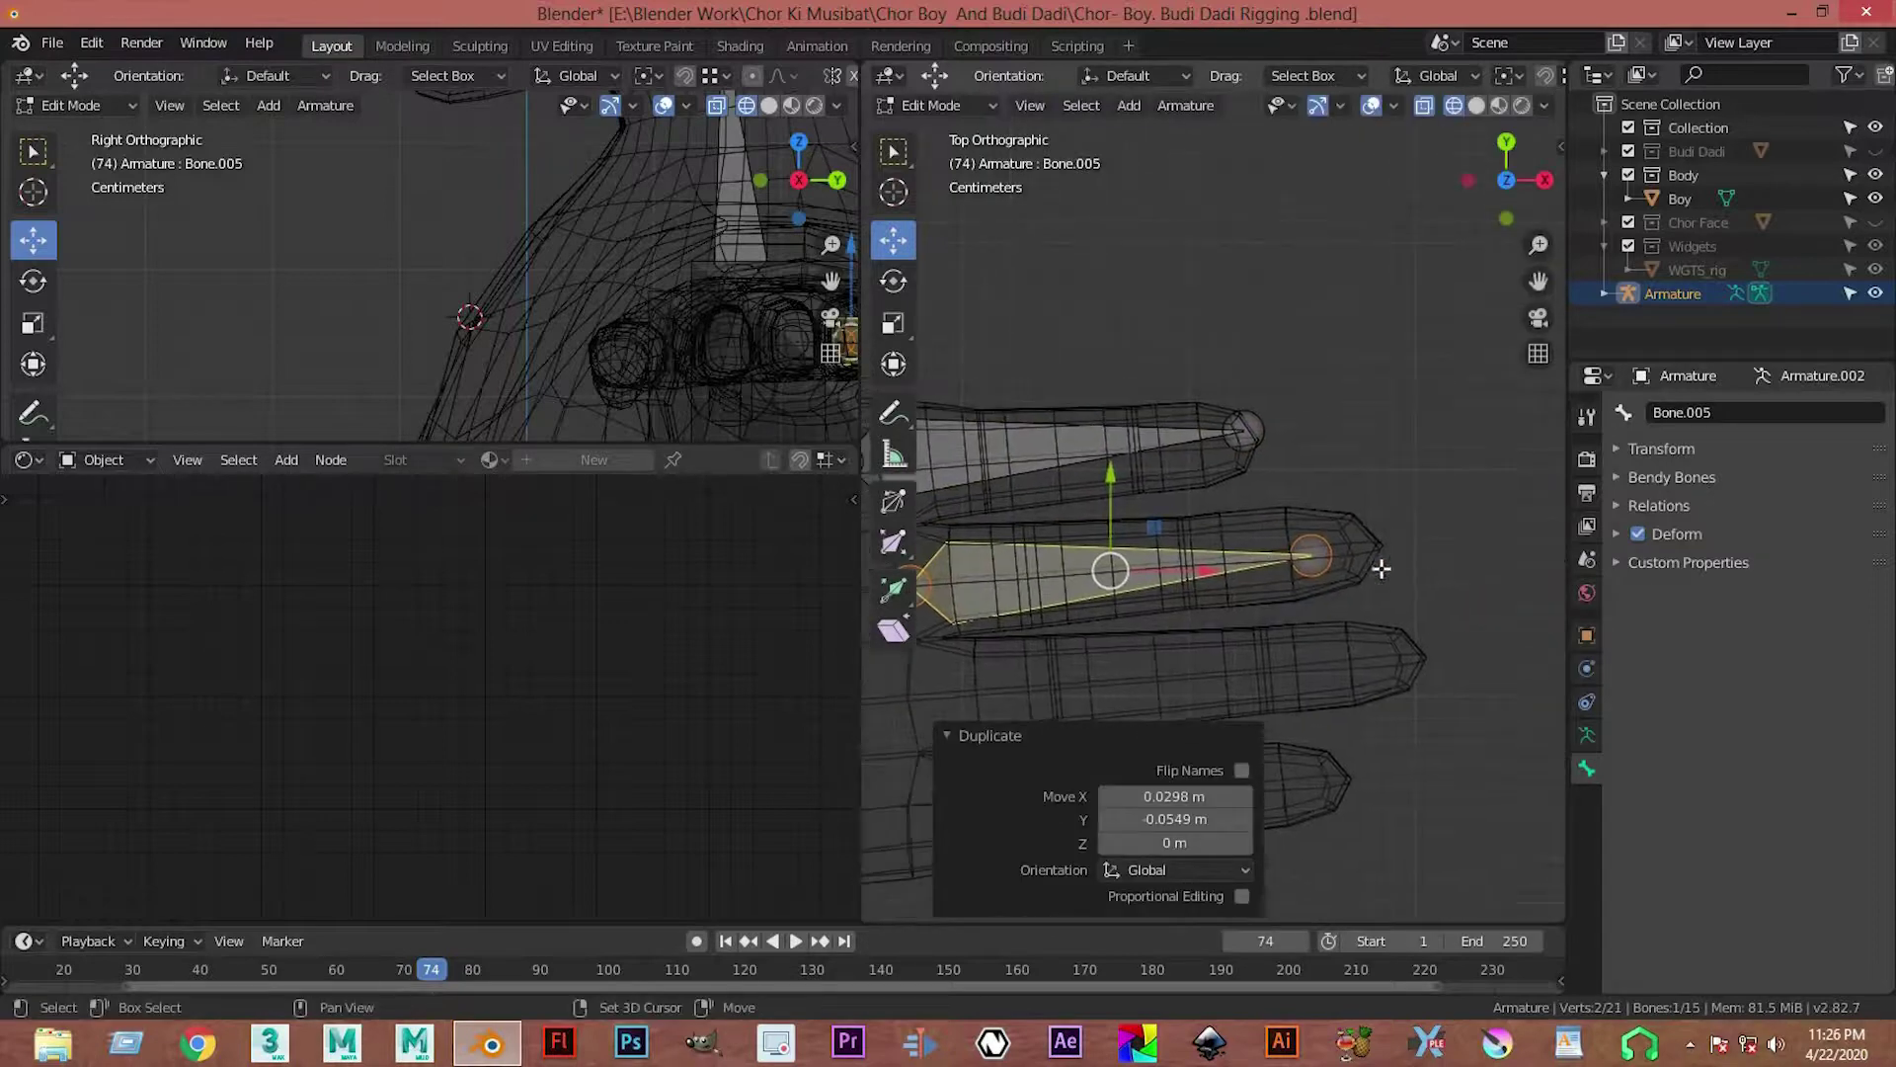
pyautogui.scroll(2, 1284, 553)
pyautogui.click(1328, 567)
pyautogui.moveTo(1329, 567); pyautogui.dragTo(1382, 554)
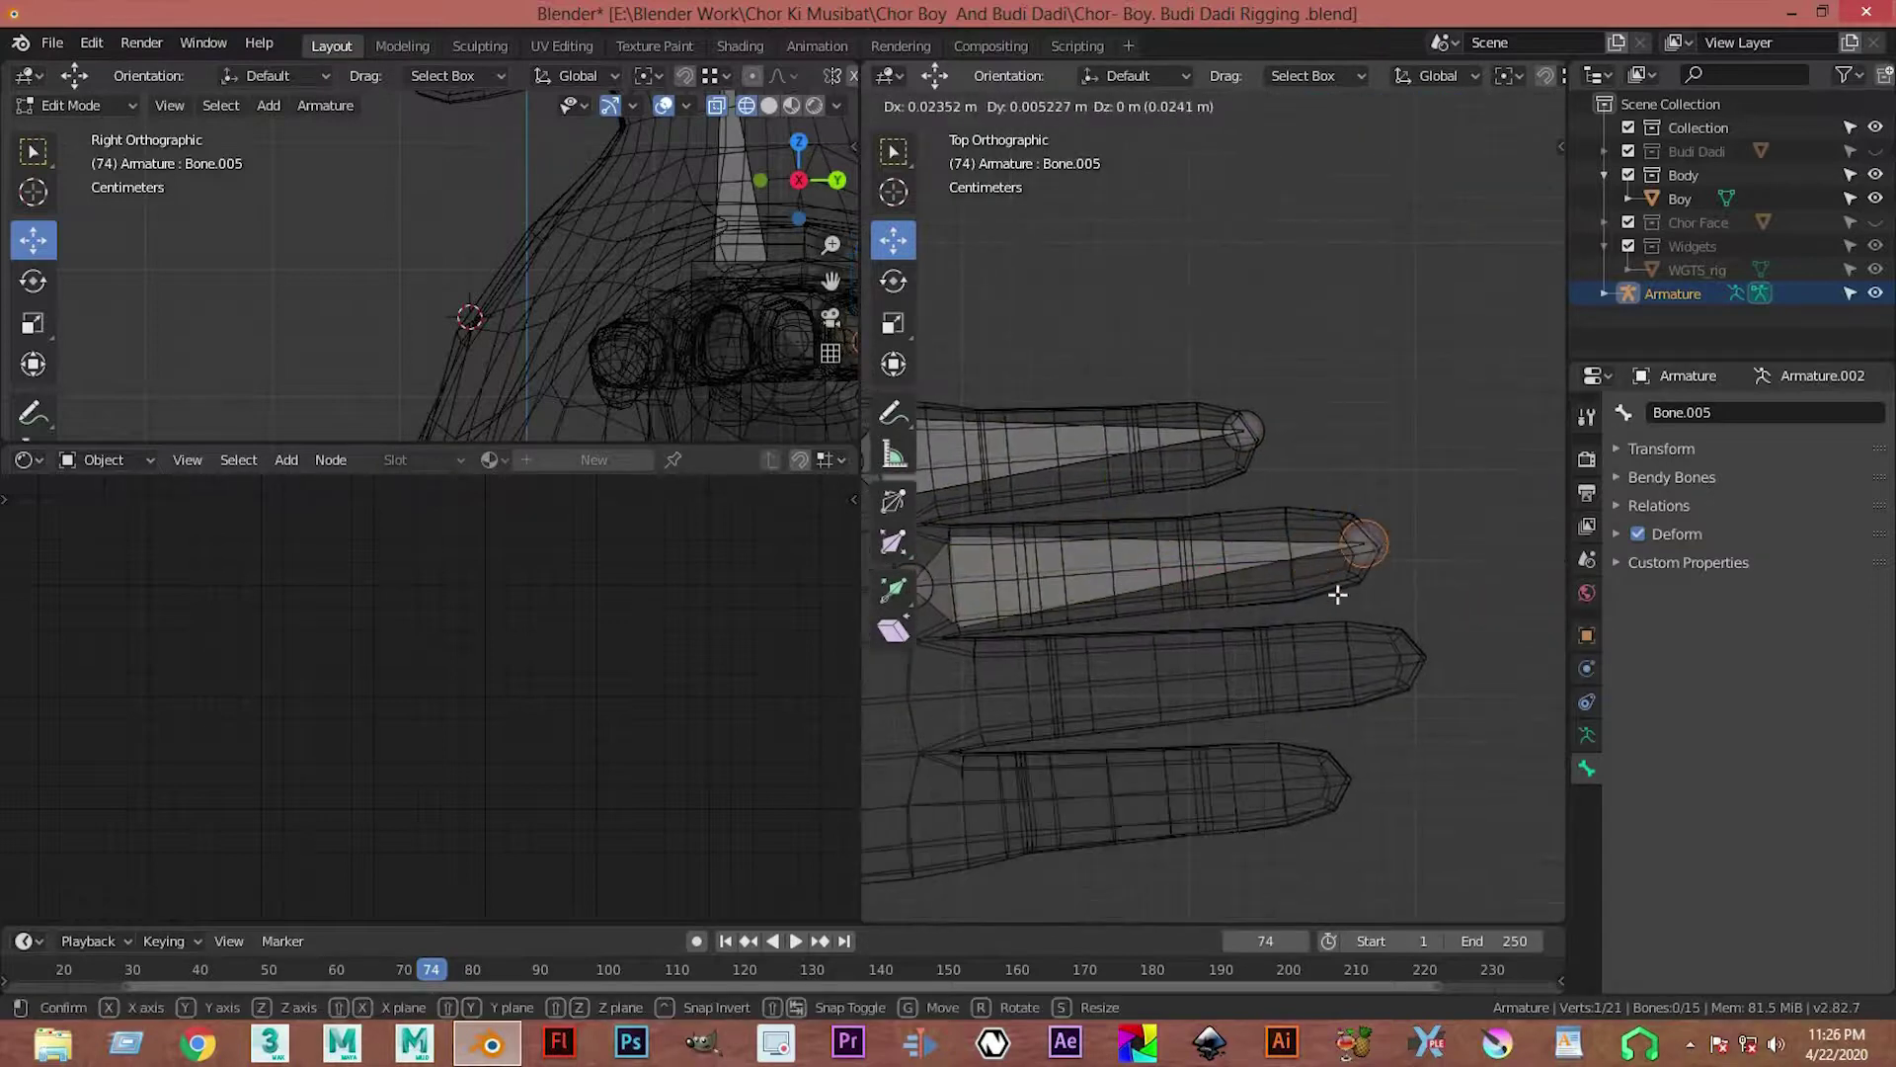
pyautogui.keyDown('shift'); pyautogui.moveTo(1472, 479); pyautogui.dragTo(1383, 474, button='middle'); pyautogui.keyUp('shift')
pyautogui.click(1384, 472)
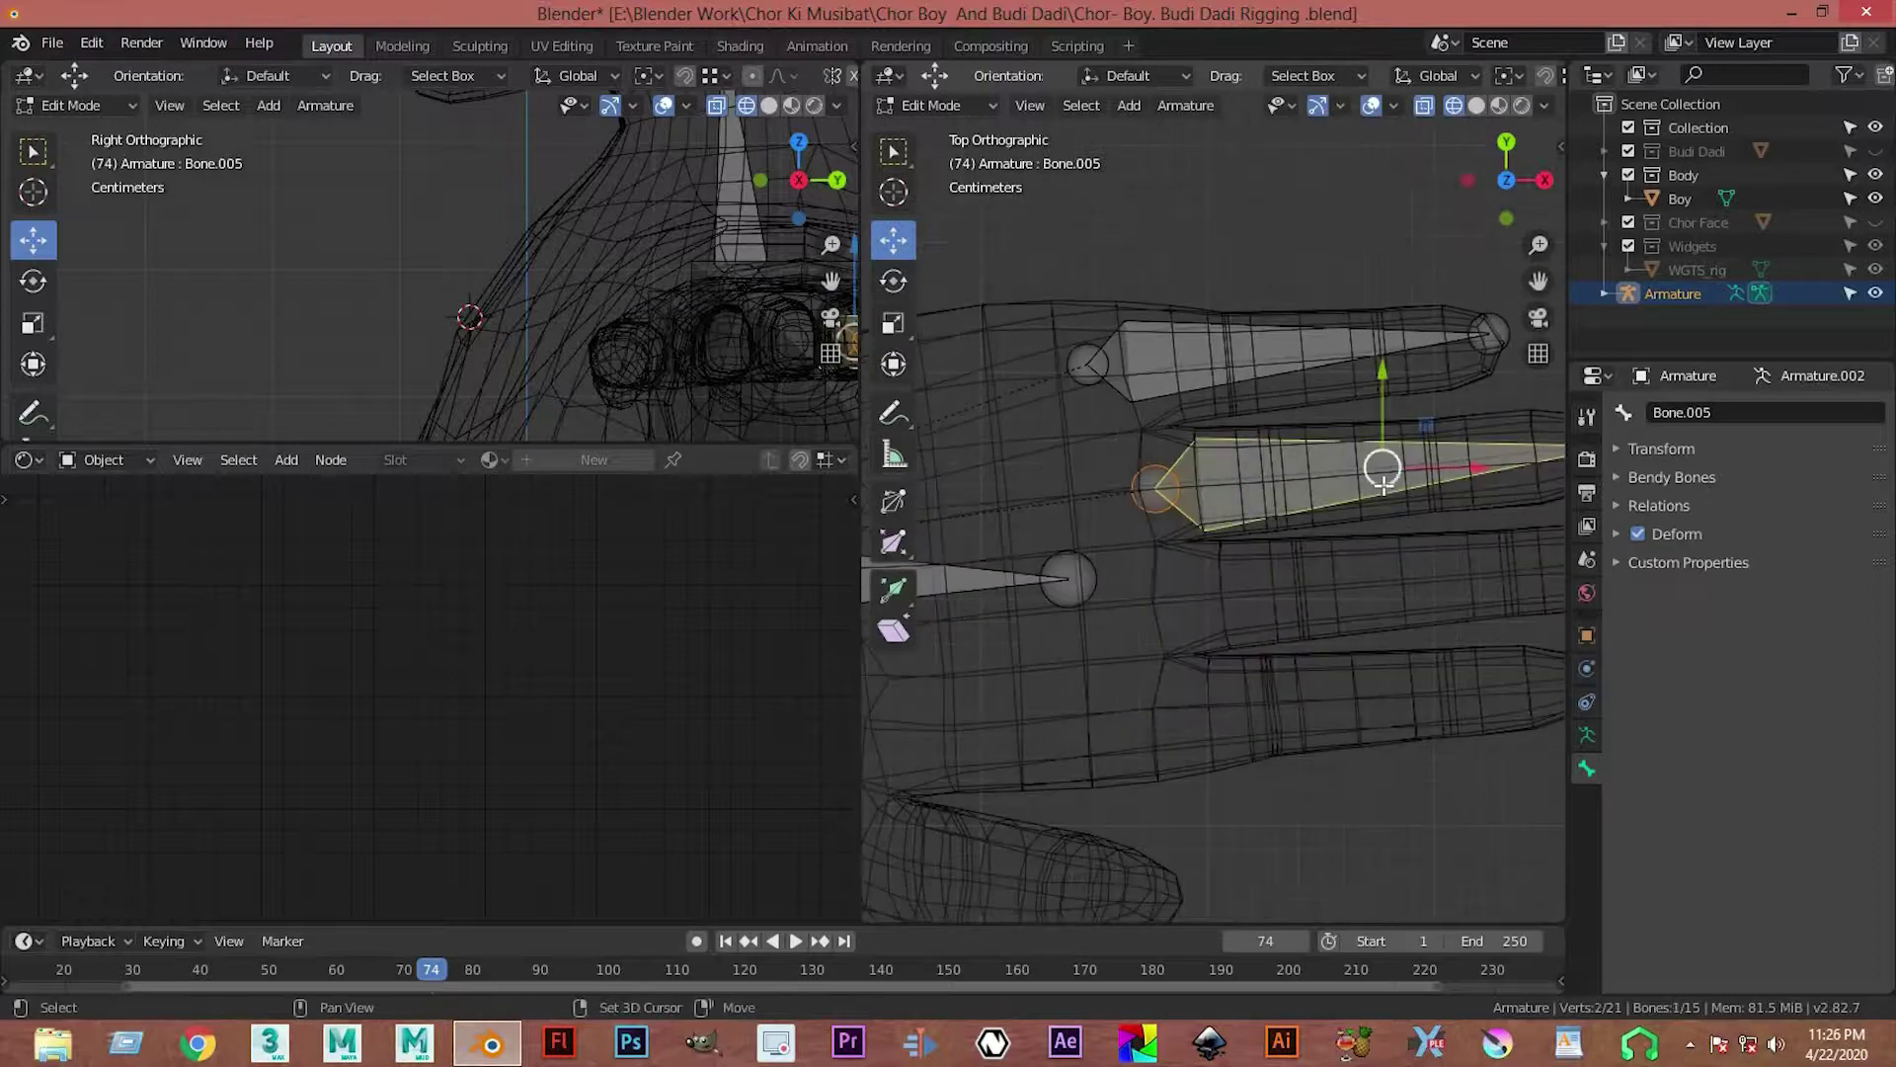
# Step: Copy a bone into the third finger and extend its tip along X
pyautogui.hotkey('shift', 'd')
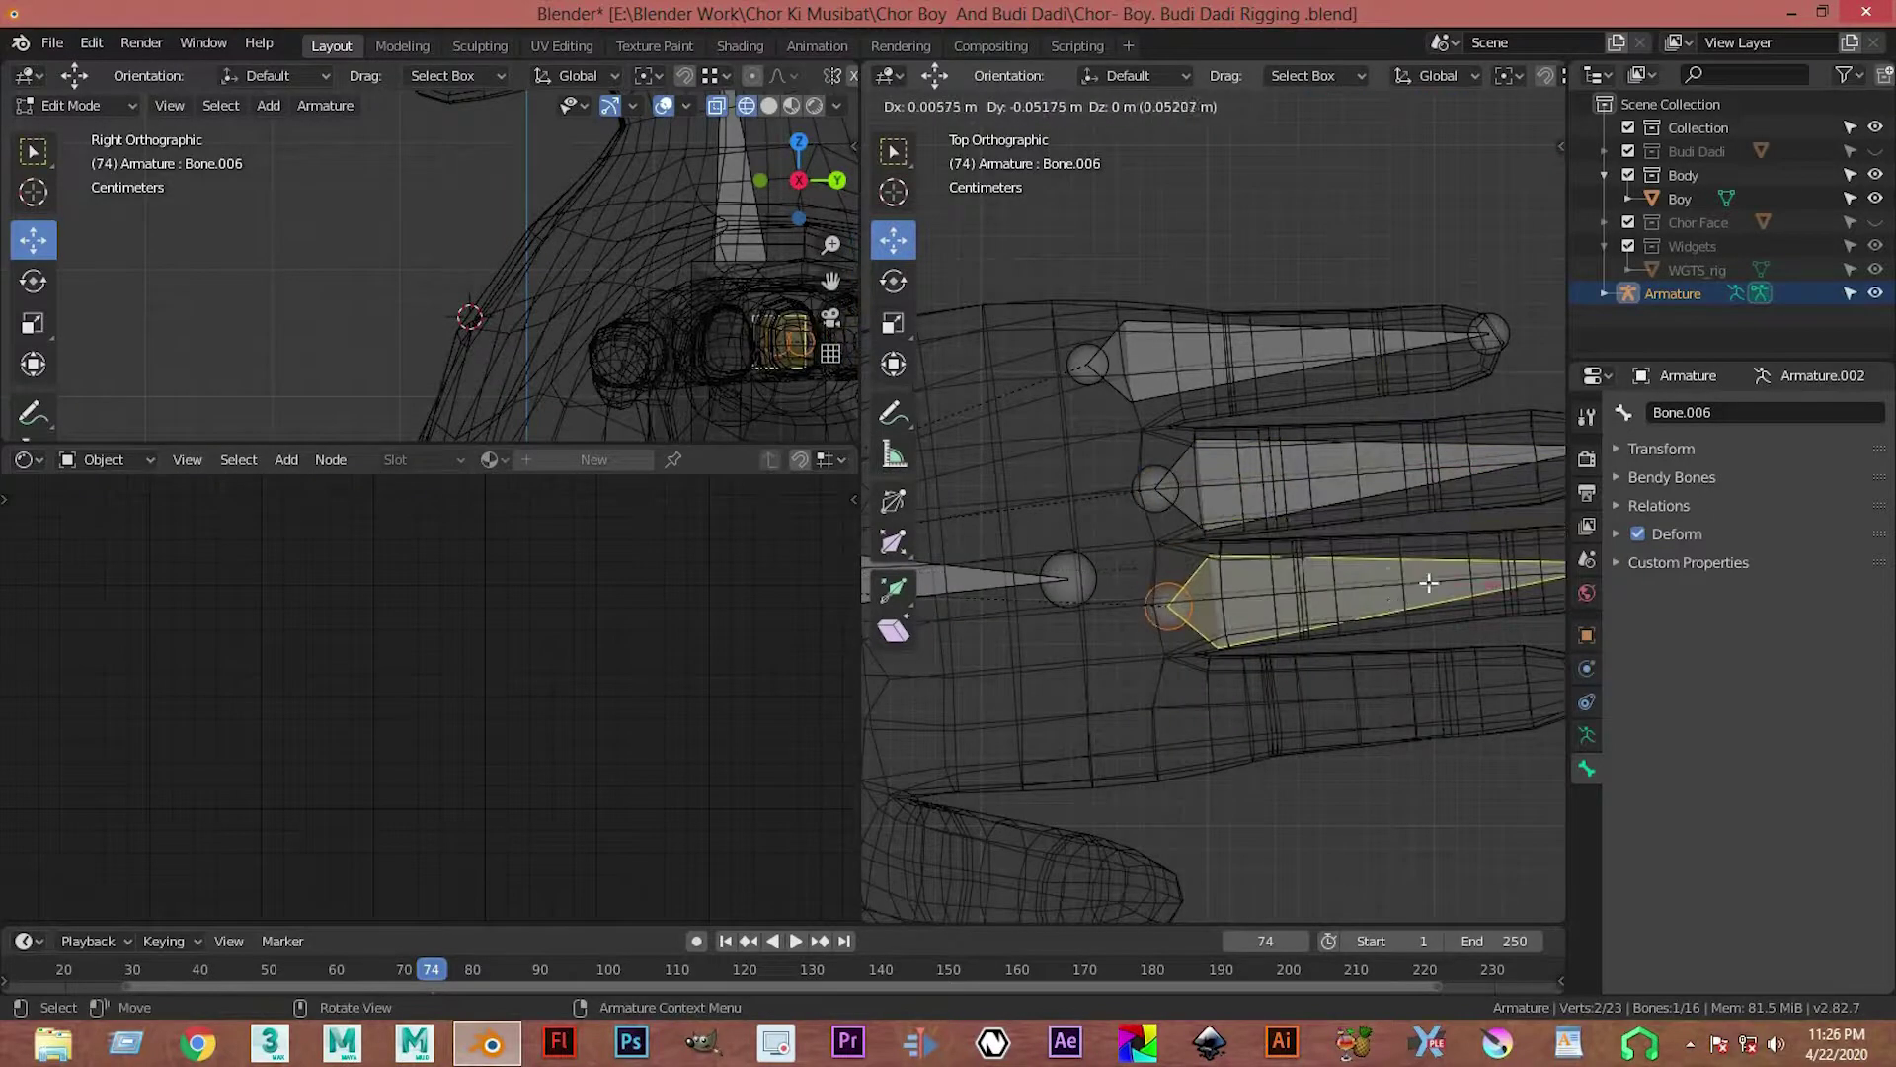
pyautogui.click(1394, 601)
pyautogui.keyDown('ctrl'); pyautogui.scroll(-4, 1396, 573); pyautogui.keyUp('ctrl')
pyautogui.click(1442, 573)
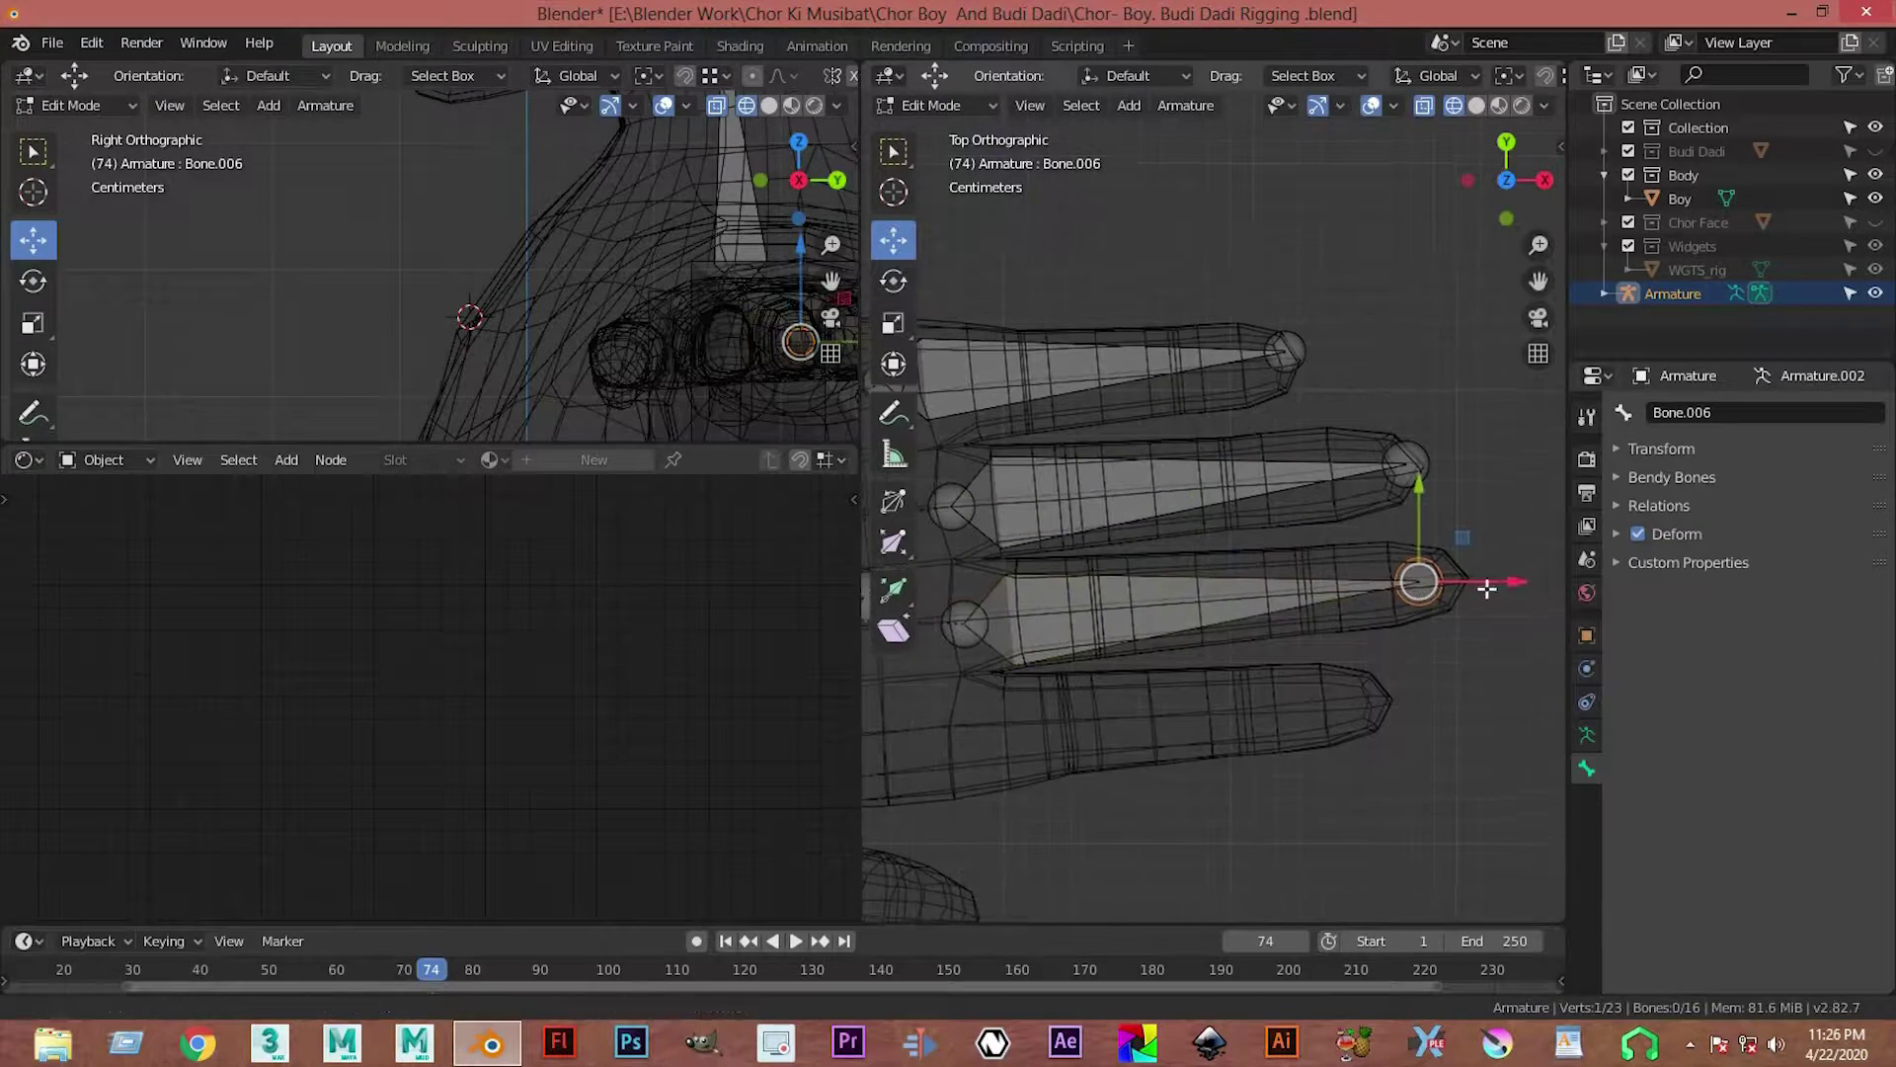
pyautogui.press('g')
pyautogui.press('x')
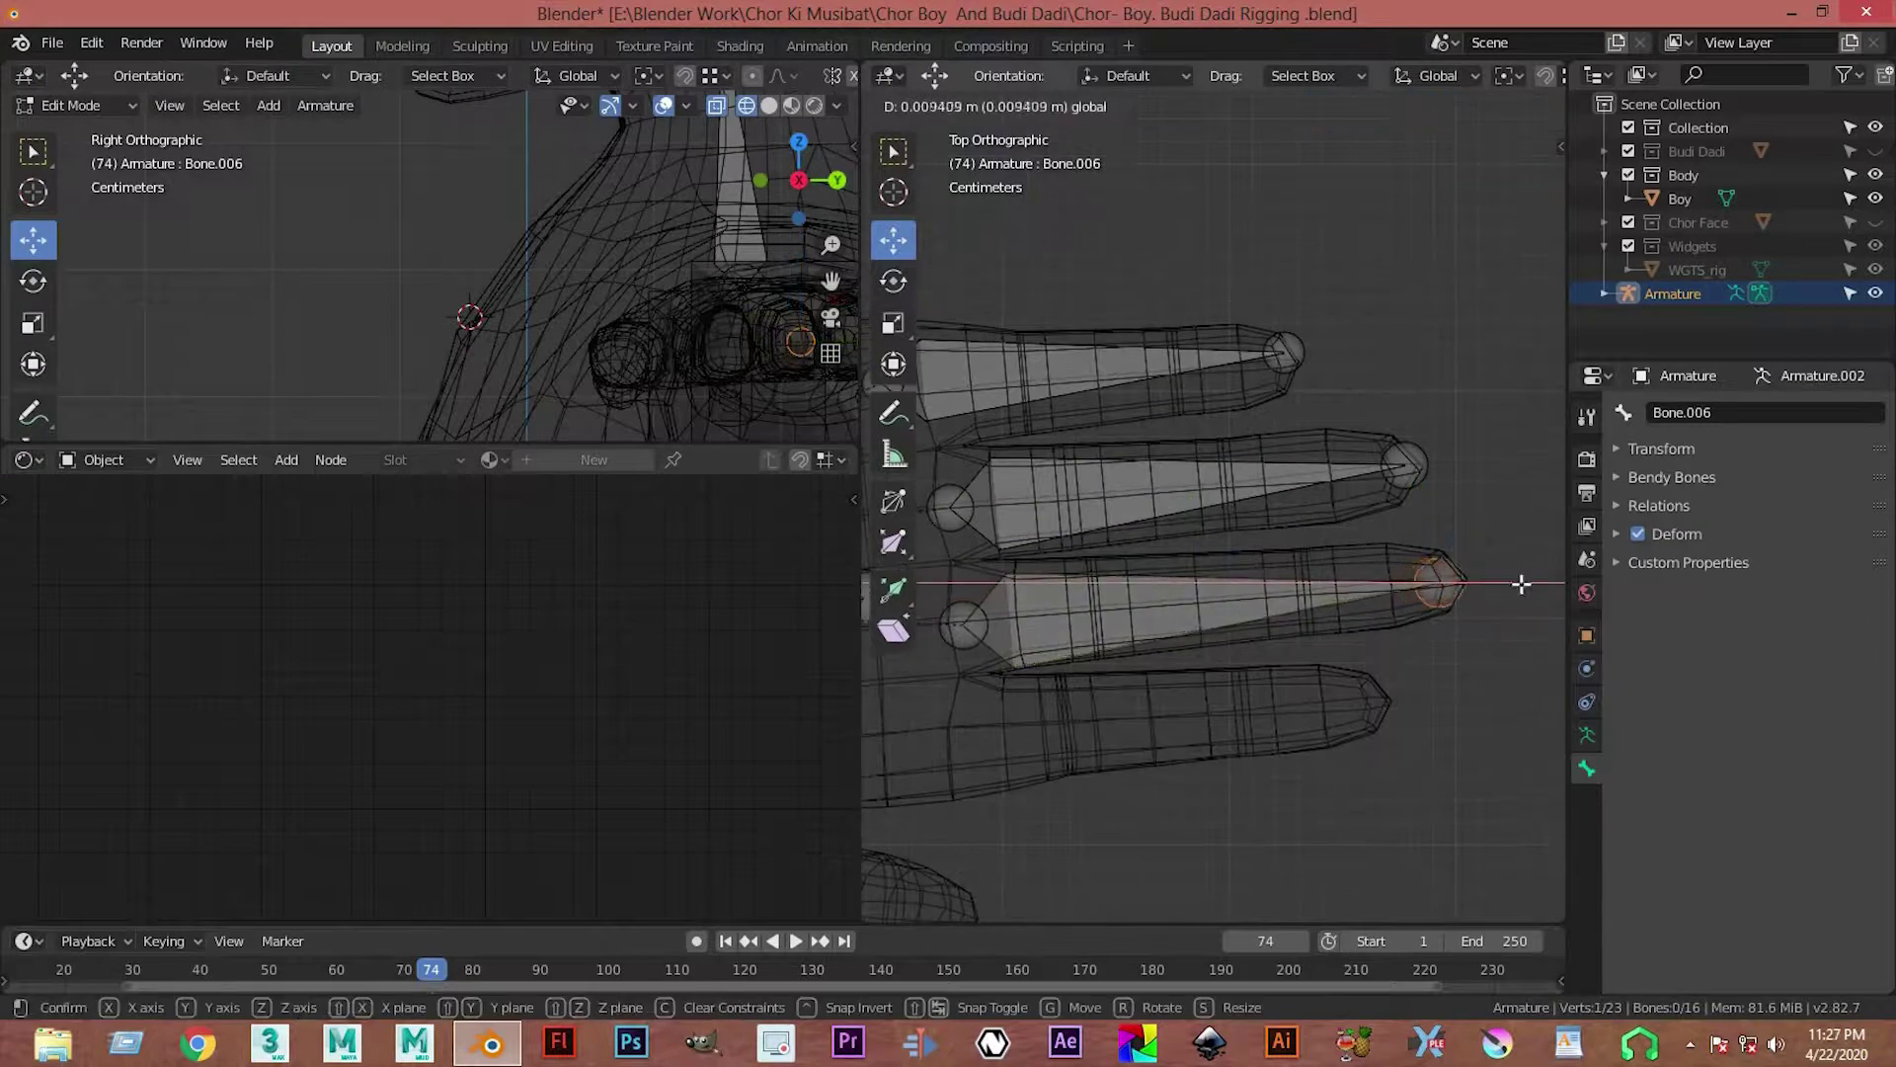
pyautogui.click(1546, 585)
pyautogui.click(1294, 596)
pyautogui.keyDown('ctrl'); pyautogui.scroll(3, 1440, 399); pyautogui.keyUp('ctrl')
pyautogui.keyDown('shift'); pyautogui.scroll(-5, 1439, 399); pyautogui.keyUp('shift')
# Step: Copy a bone into the fourth finger and fit its tip to the fingertip
pyautogui.hotkey('shift', 'd')
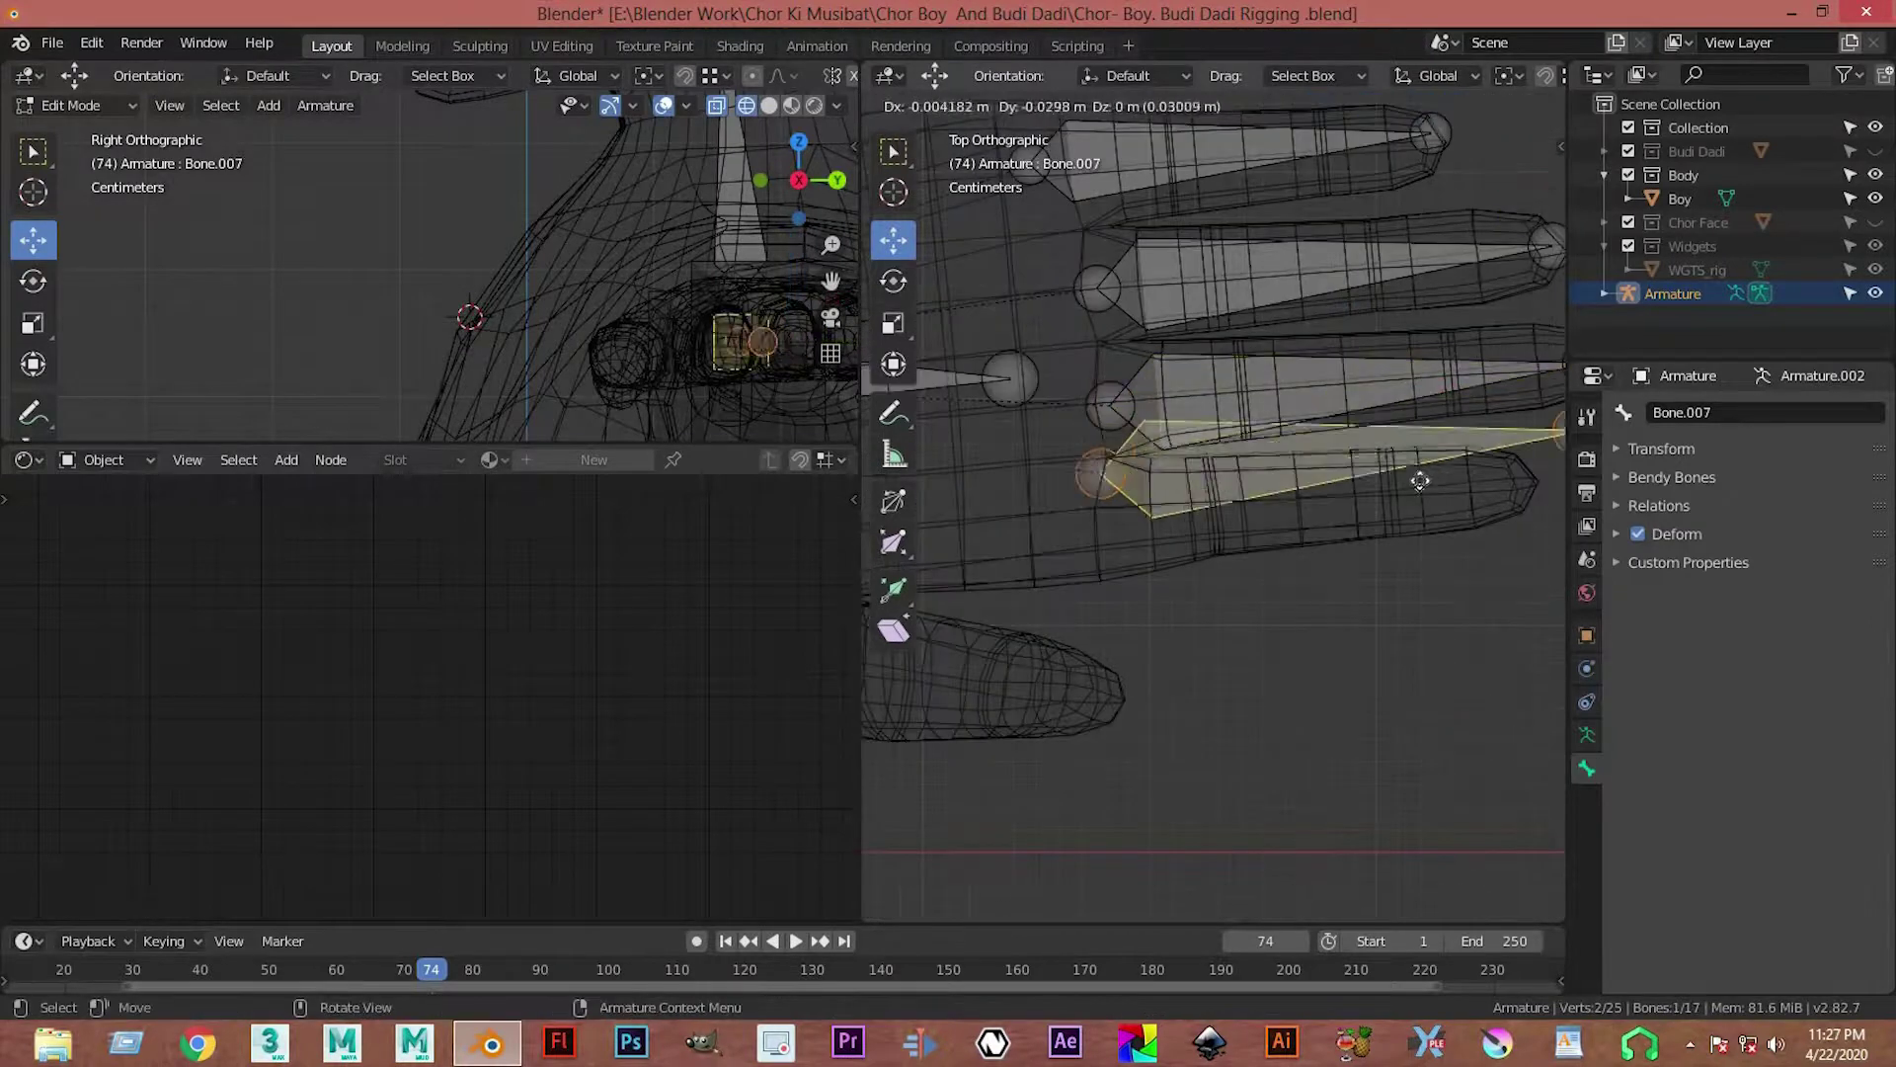
pyautogui.click(1435, 497)
pyautogui.keyDown('ctrl'); pyautogui.scroll(-3, 1435, 497); pyautogui.keyUp('ctrl')
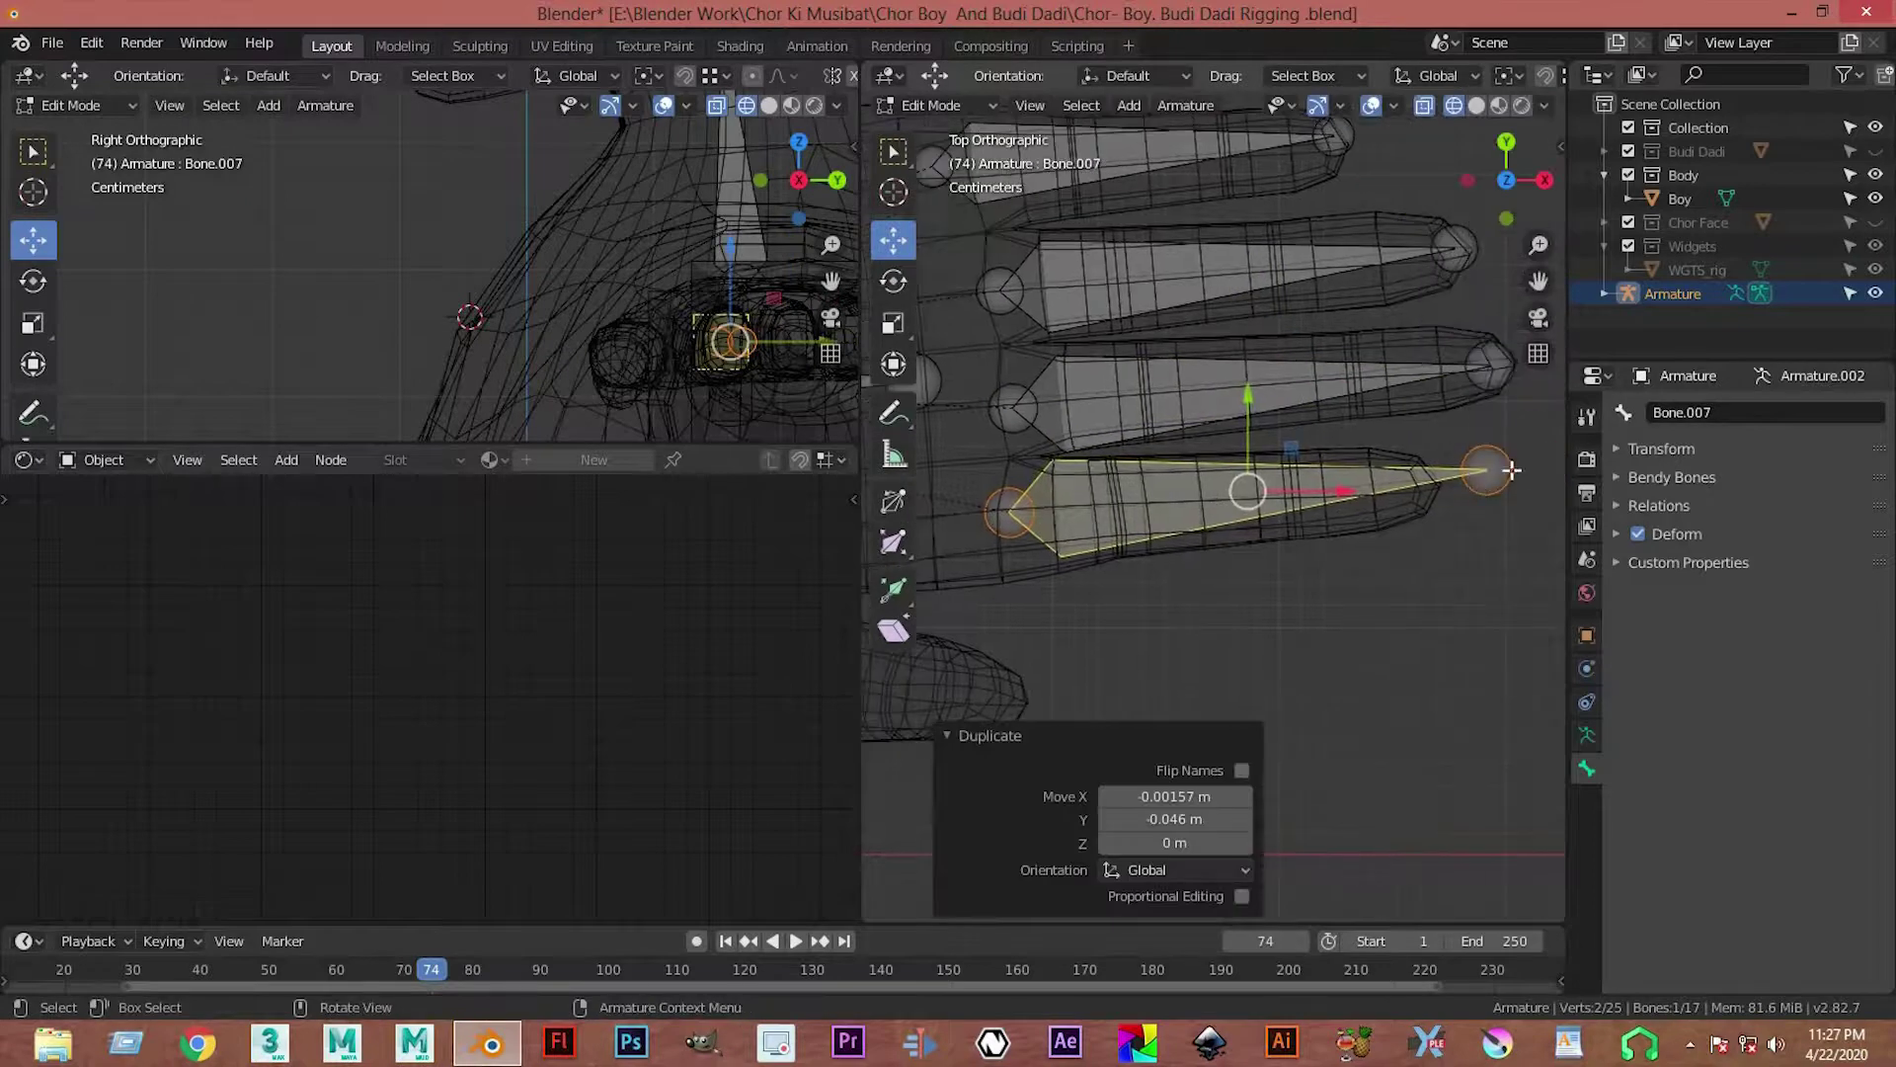
pyautogui.click(1450, 474)
pyautogui.press('g')
pyautogui.press('x')
pyautogui.click(1440, 471)
pyautogui.press('g')
pyautogui.click(1428, 488)
# Step: Duplicate the fourth finger bone toward the thumb
pyautogui.scroll(2, 1162, 533)
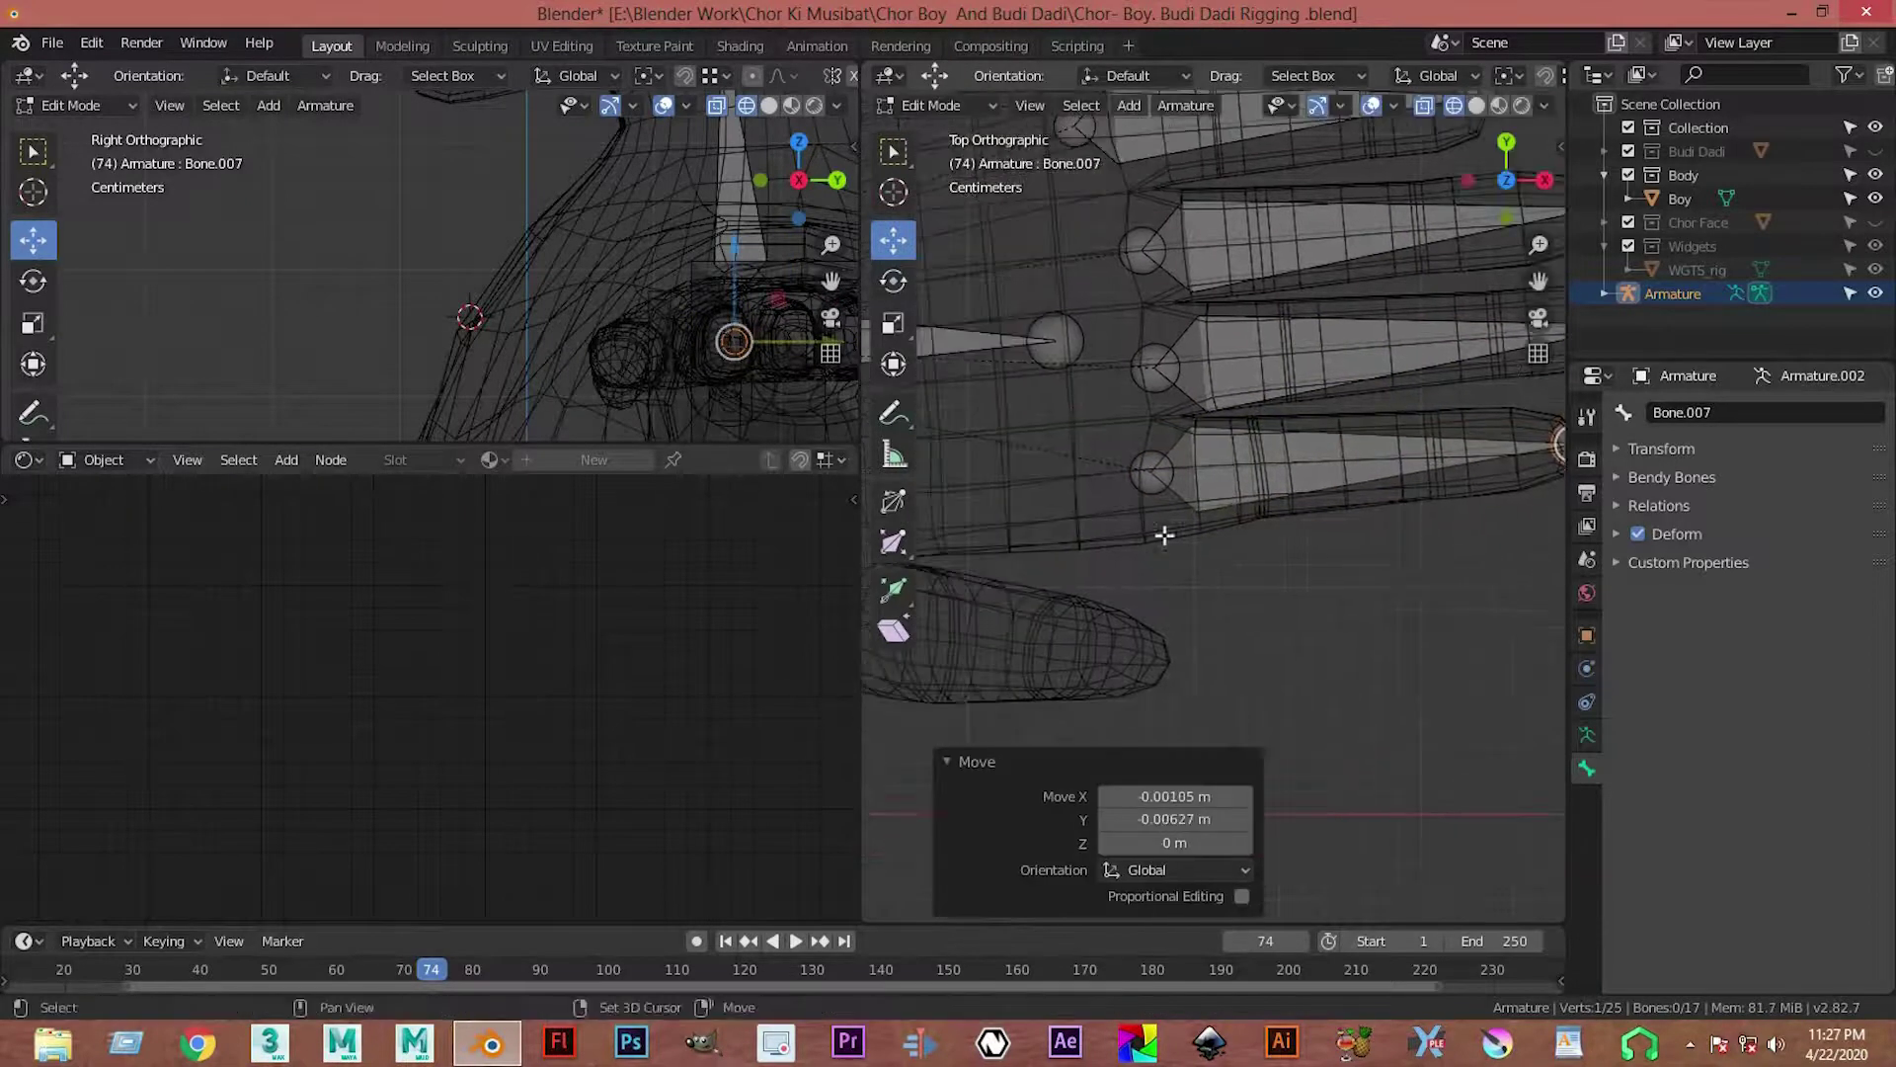
pyautogui.keyDown('shift'); pyautogui.scroll(-2, 1335, 495); pyautogui.keyUp('shift')
pyautogui.click(1324, 484)
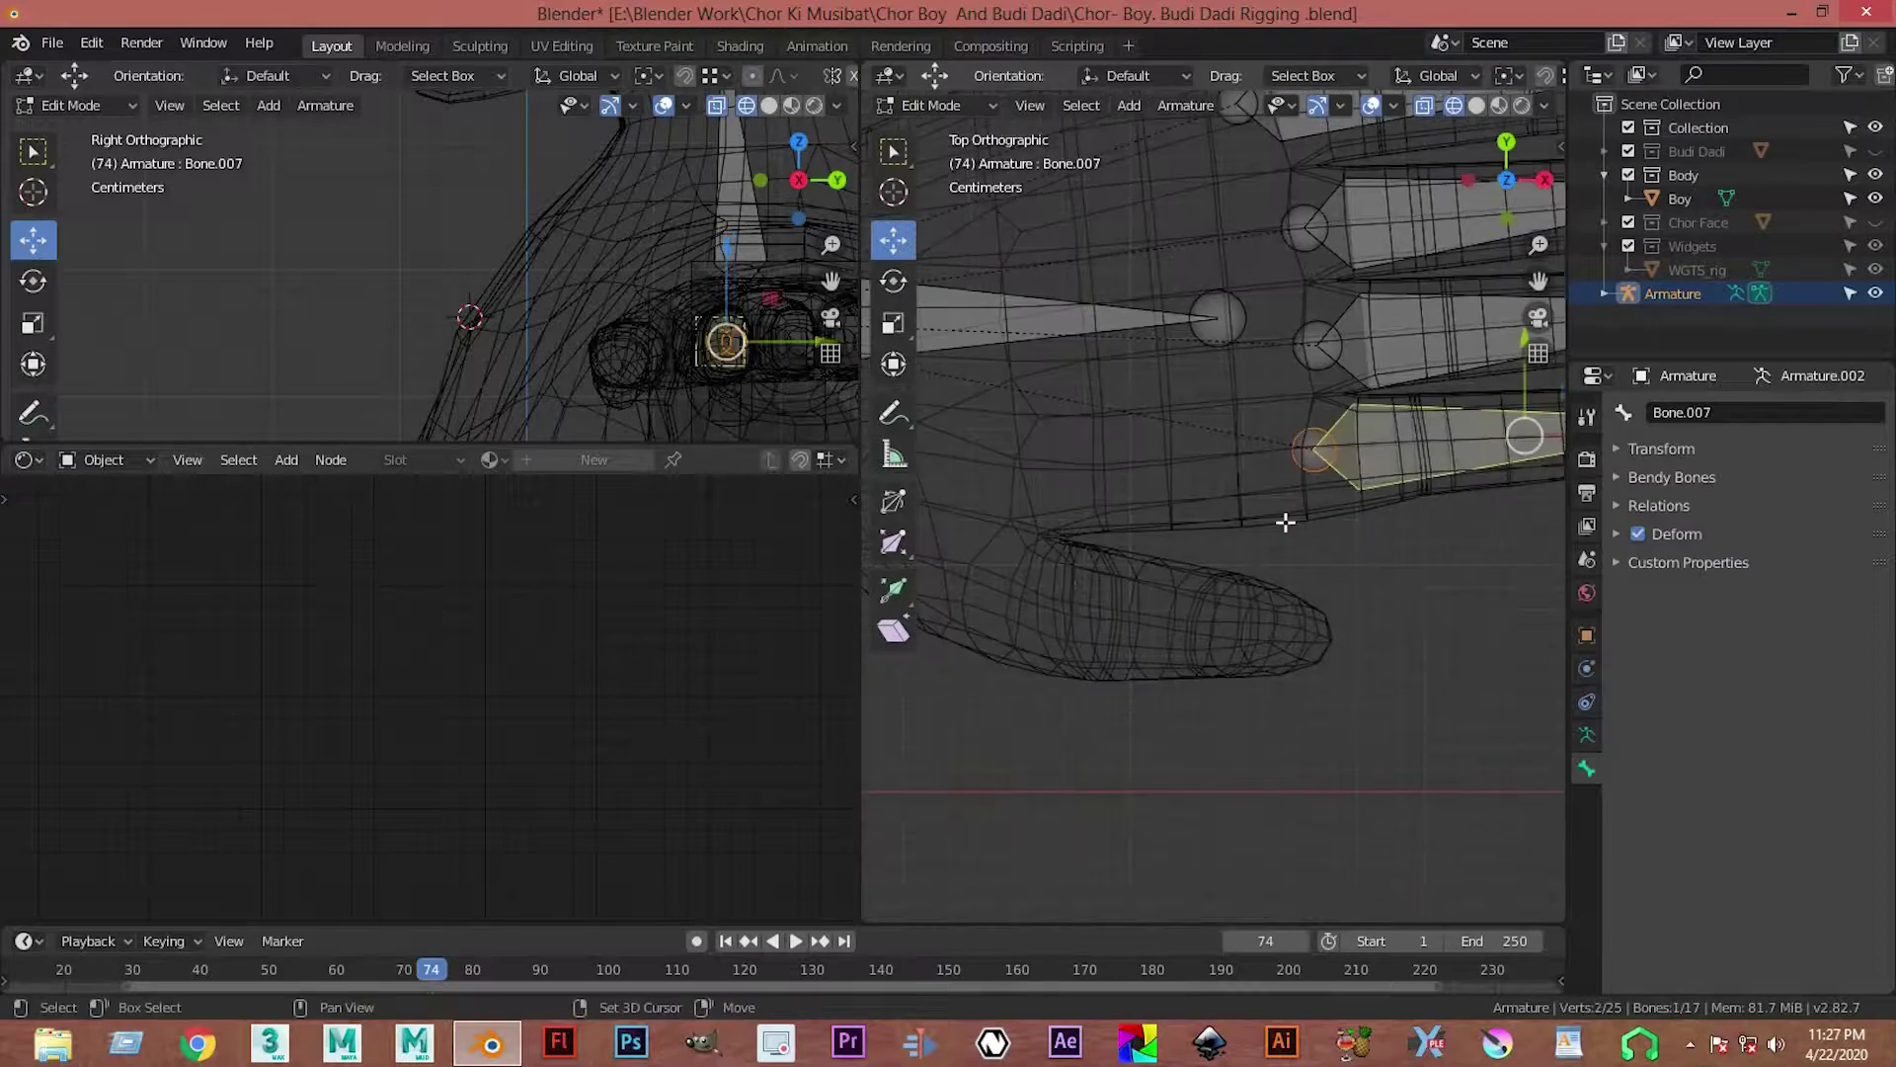
pyautogui.hotkey('shift', 'd')
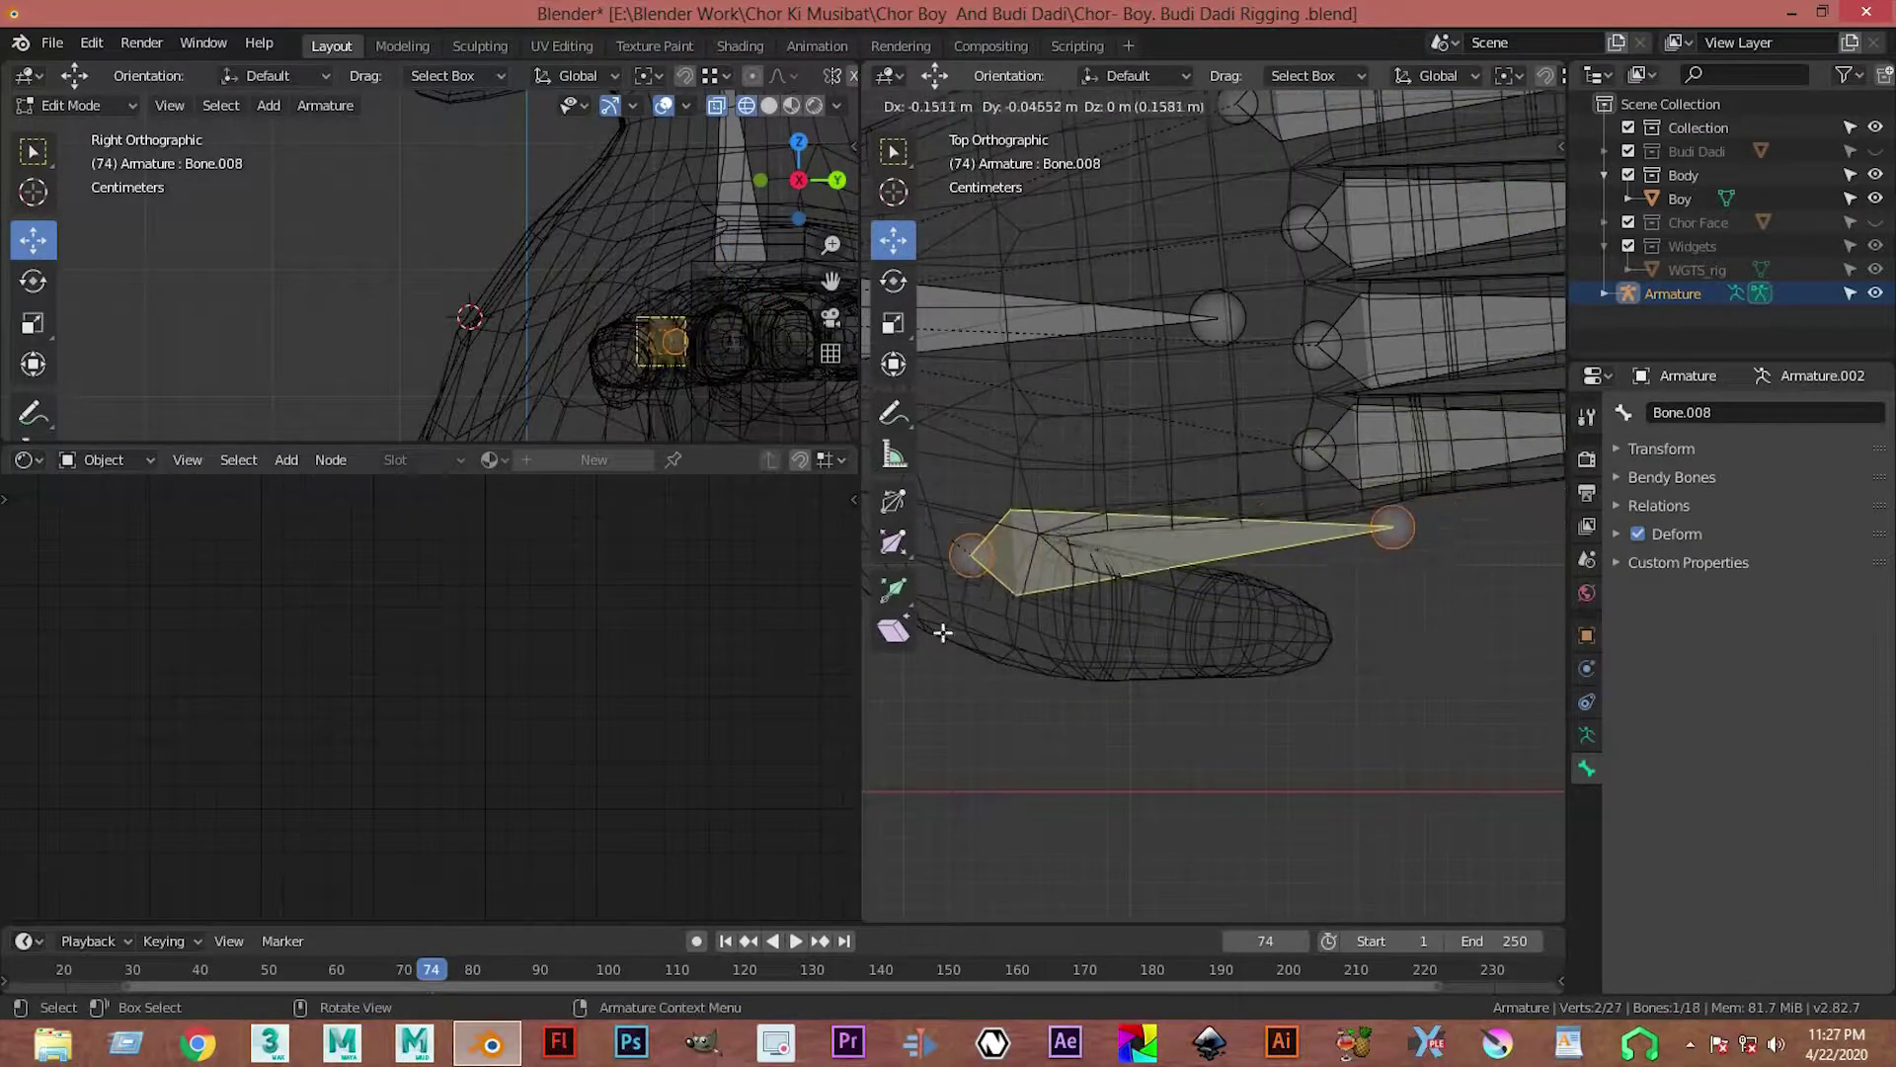
# Step: Move the thumb bone's tip leftward, then lower it along Z in front view
pyautogui.click(1146, 620)
pyautogui.moveTo(1161, 448)
pyautogui.keyDown('shift'); pyautogui.mouseDown(button='middle')
pyautogui.moveTo(1262, 318)
pyautogui.moveTo(1220, 416)
pyautogui.mouseUp(button='middle'); pyautogui.keyUp('shift')
pyautogui.click(1456, 500)
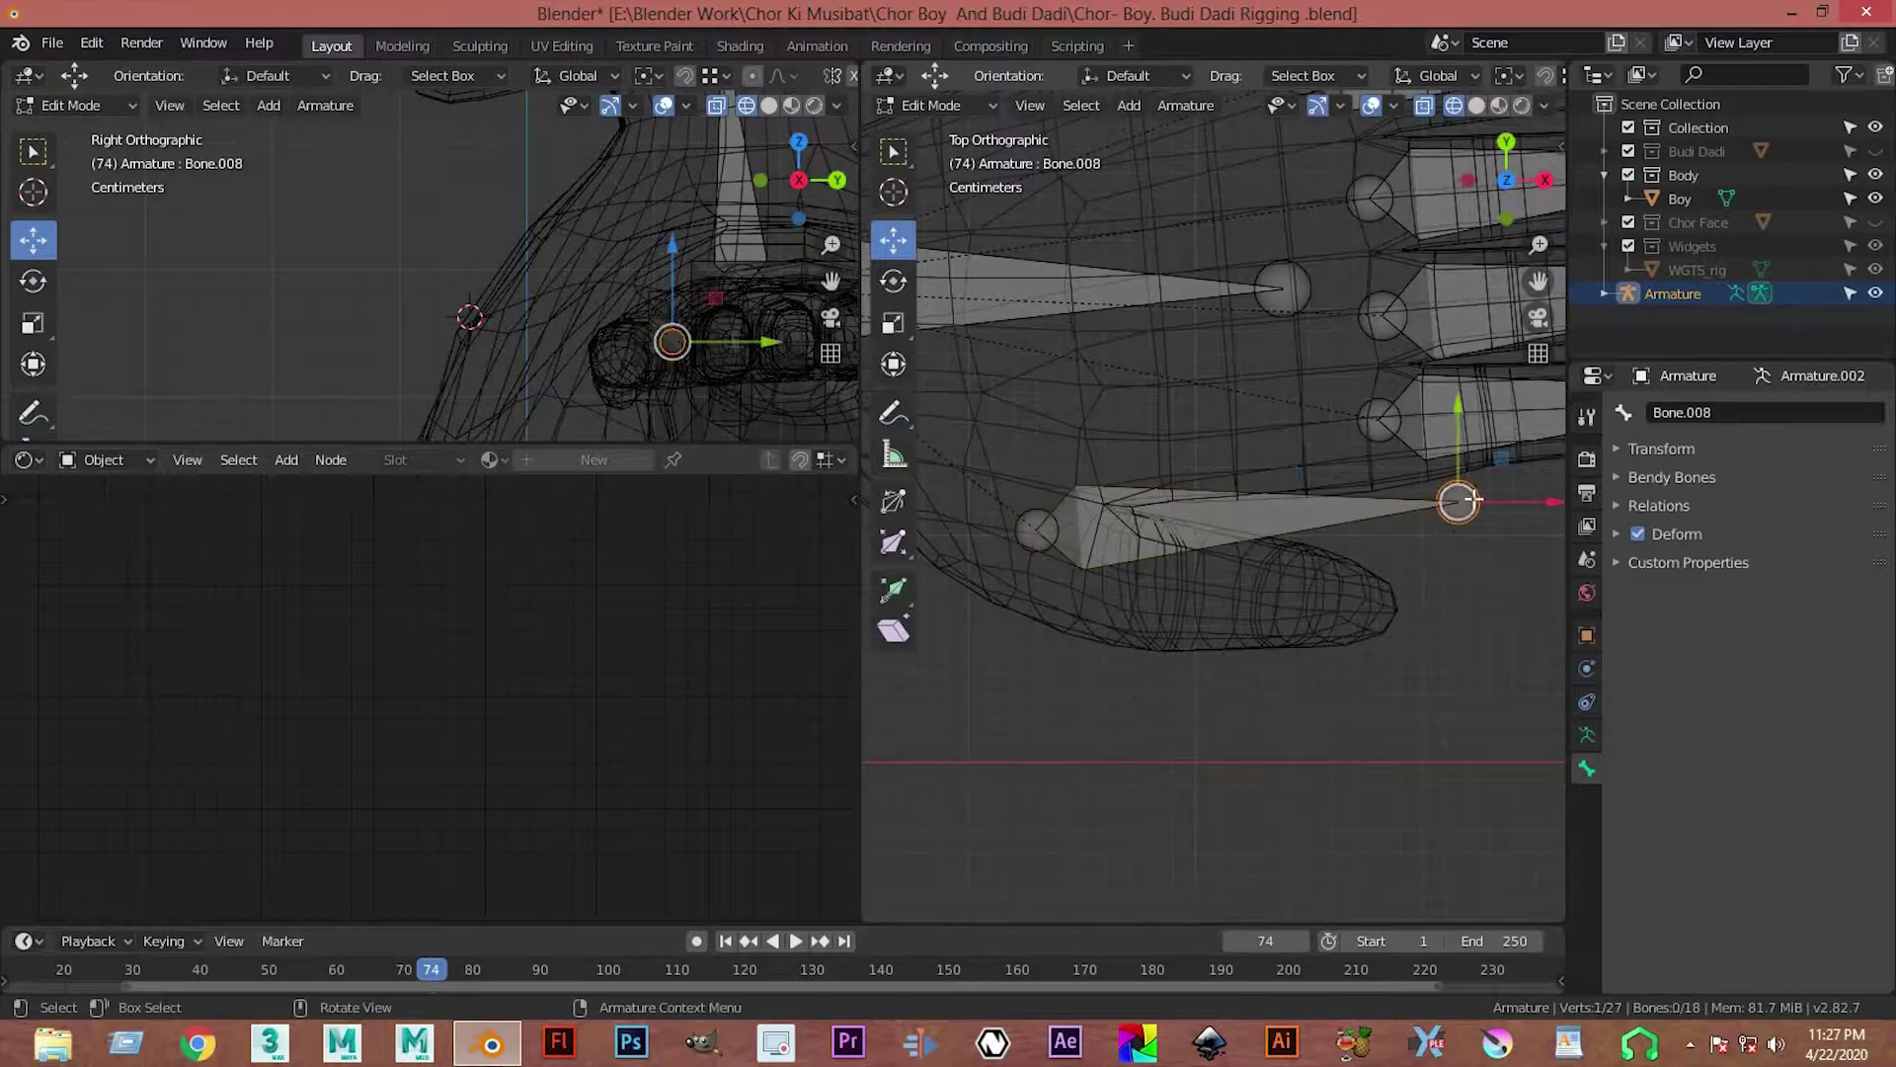
pyautogui.press('g')
pyautogui.click(1329, 630)
pyautogui.scroll(-2, 1275, 534)
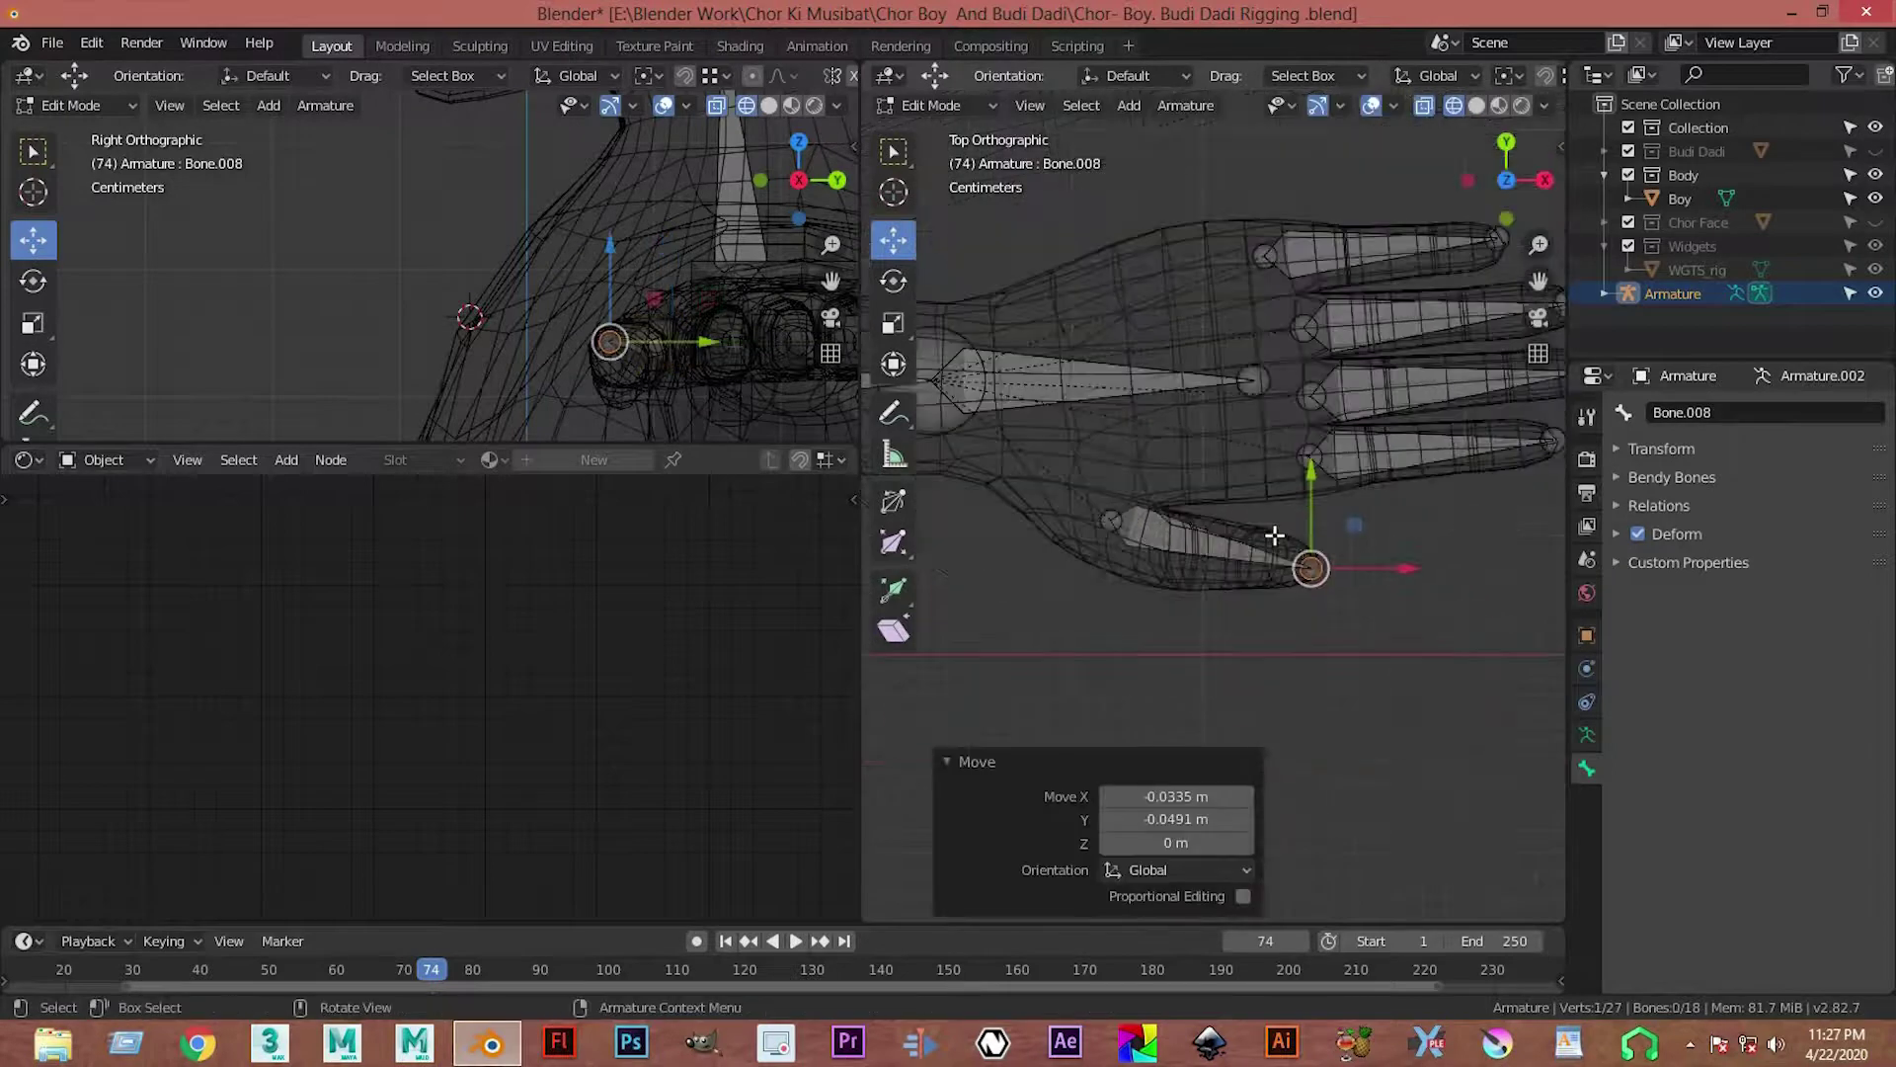
pyautogui.press('KP_1')
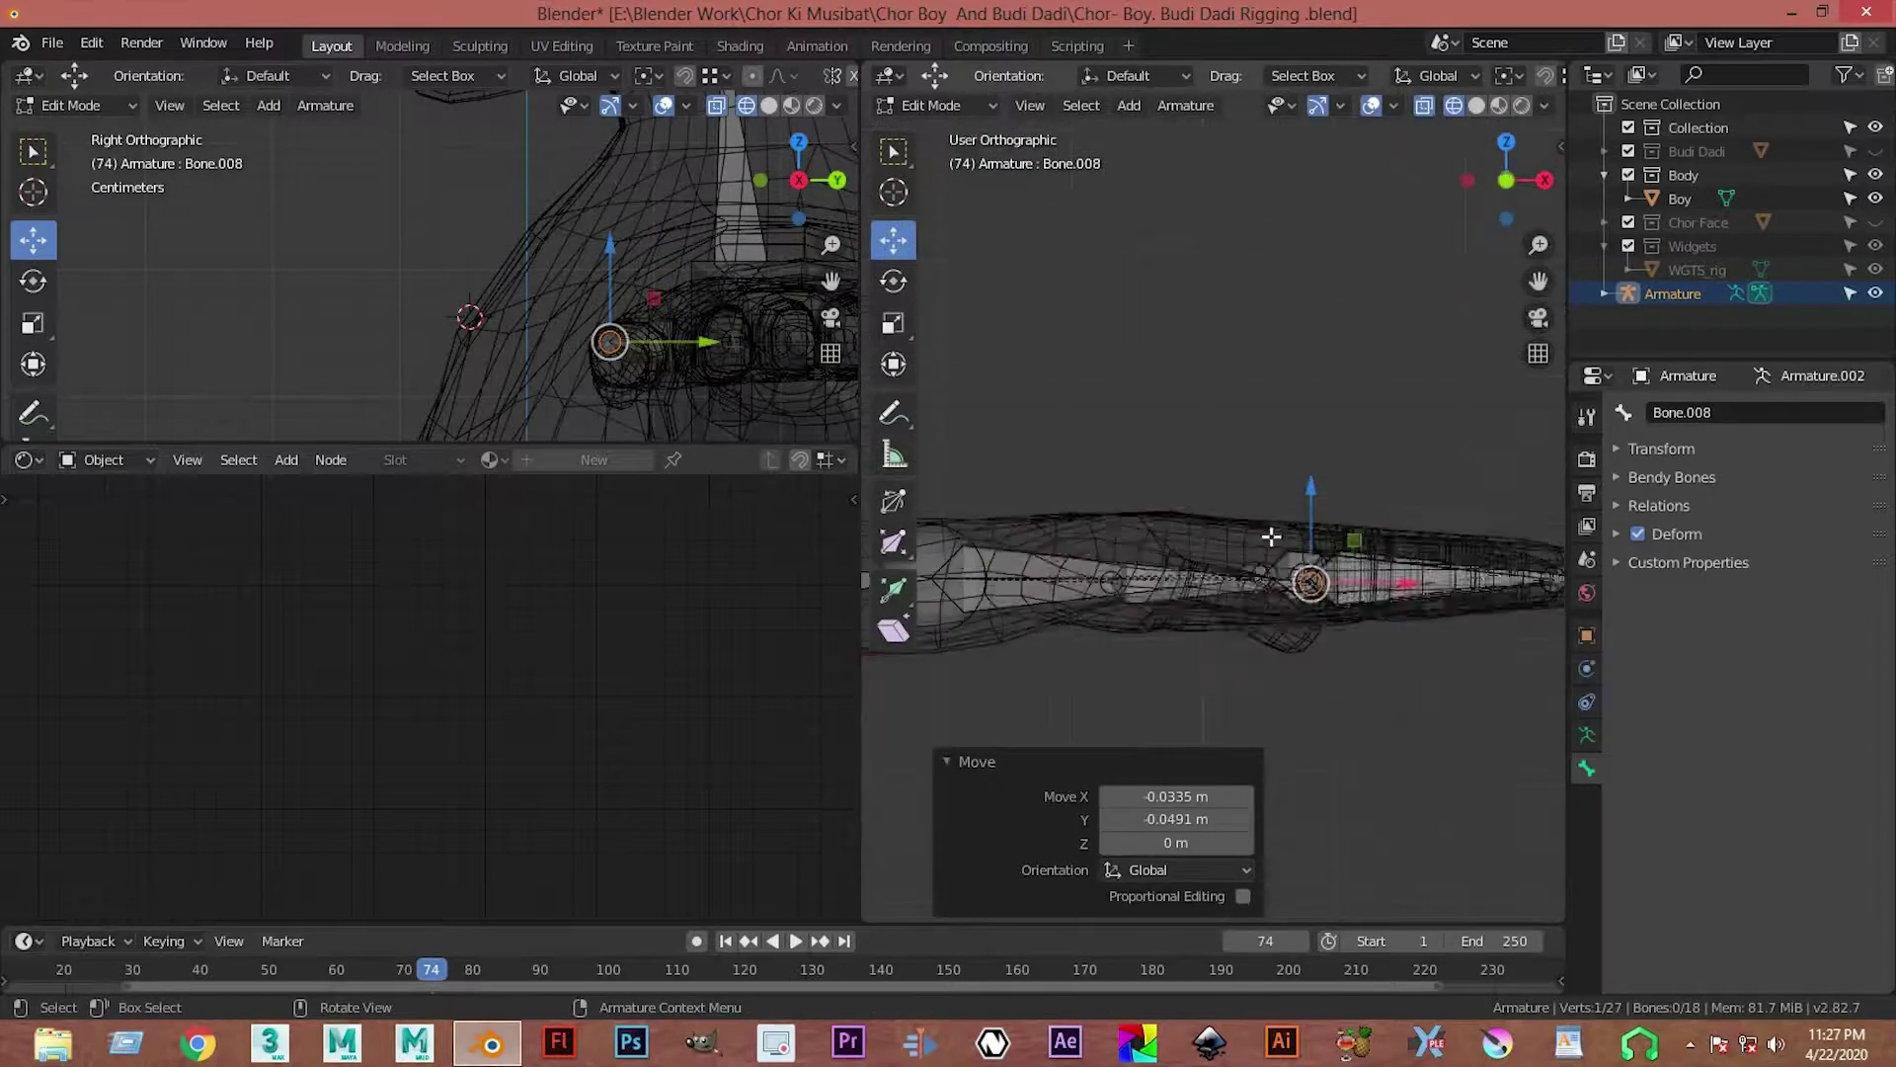
pyautogui.press('g')
pyautogui.press('z')
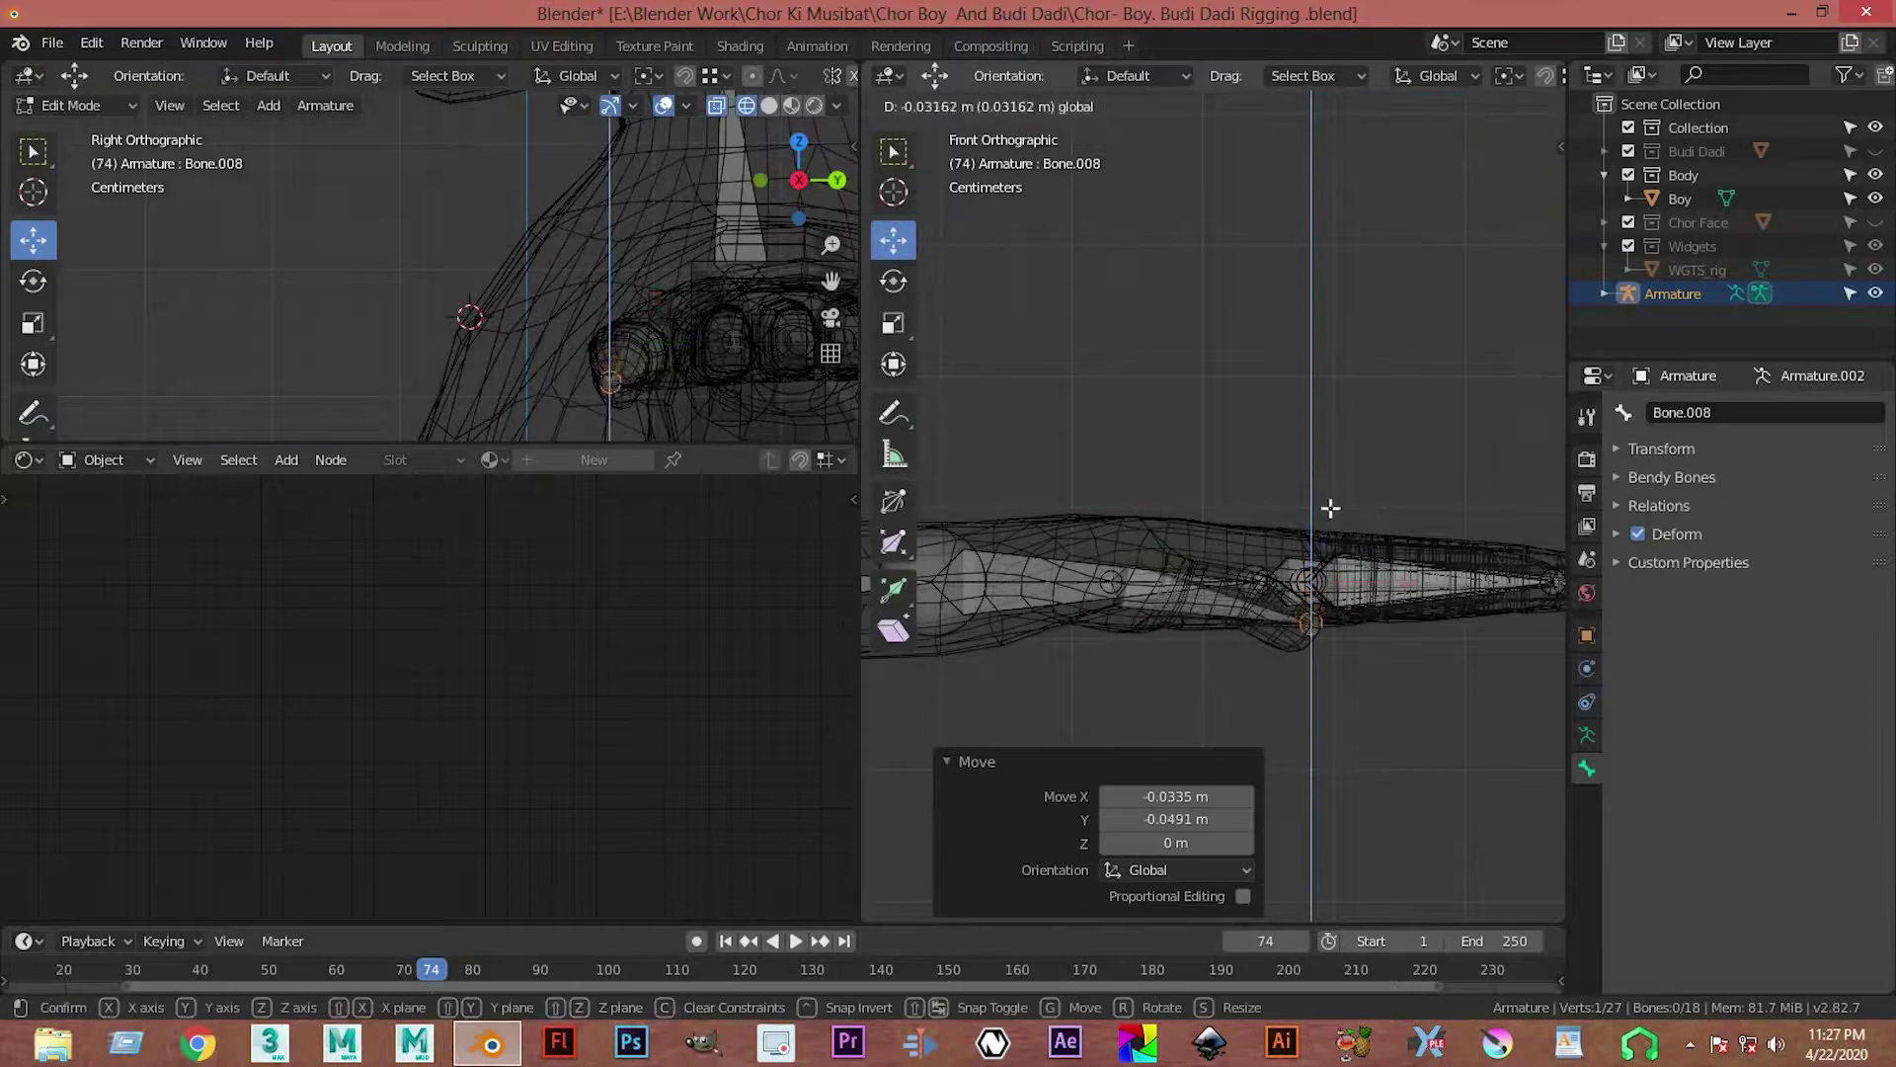
pyautogui.click(1324, 494)
pyautogui.press('KP_7')
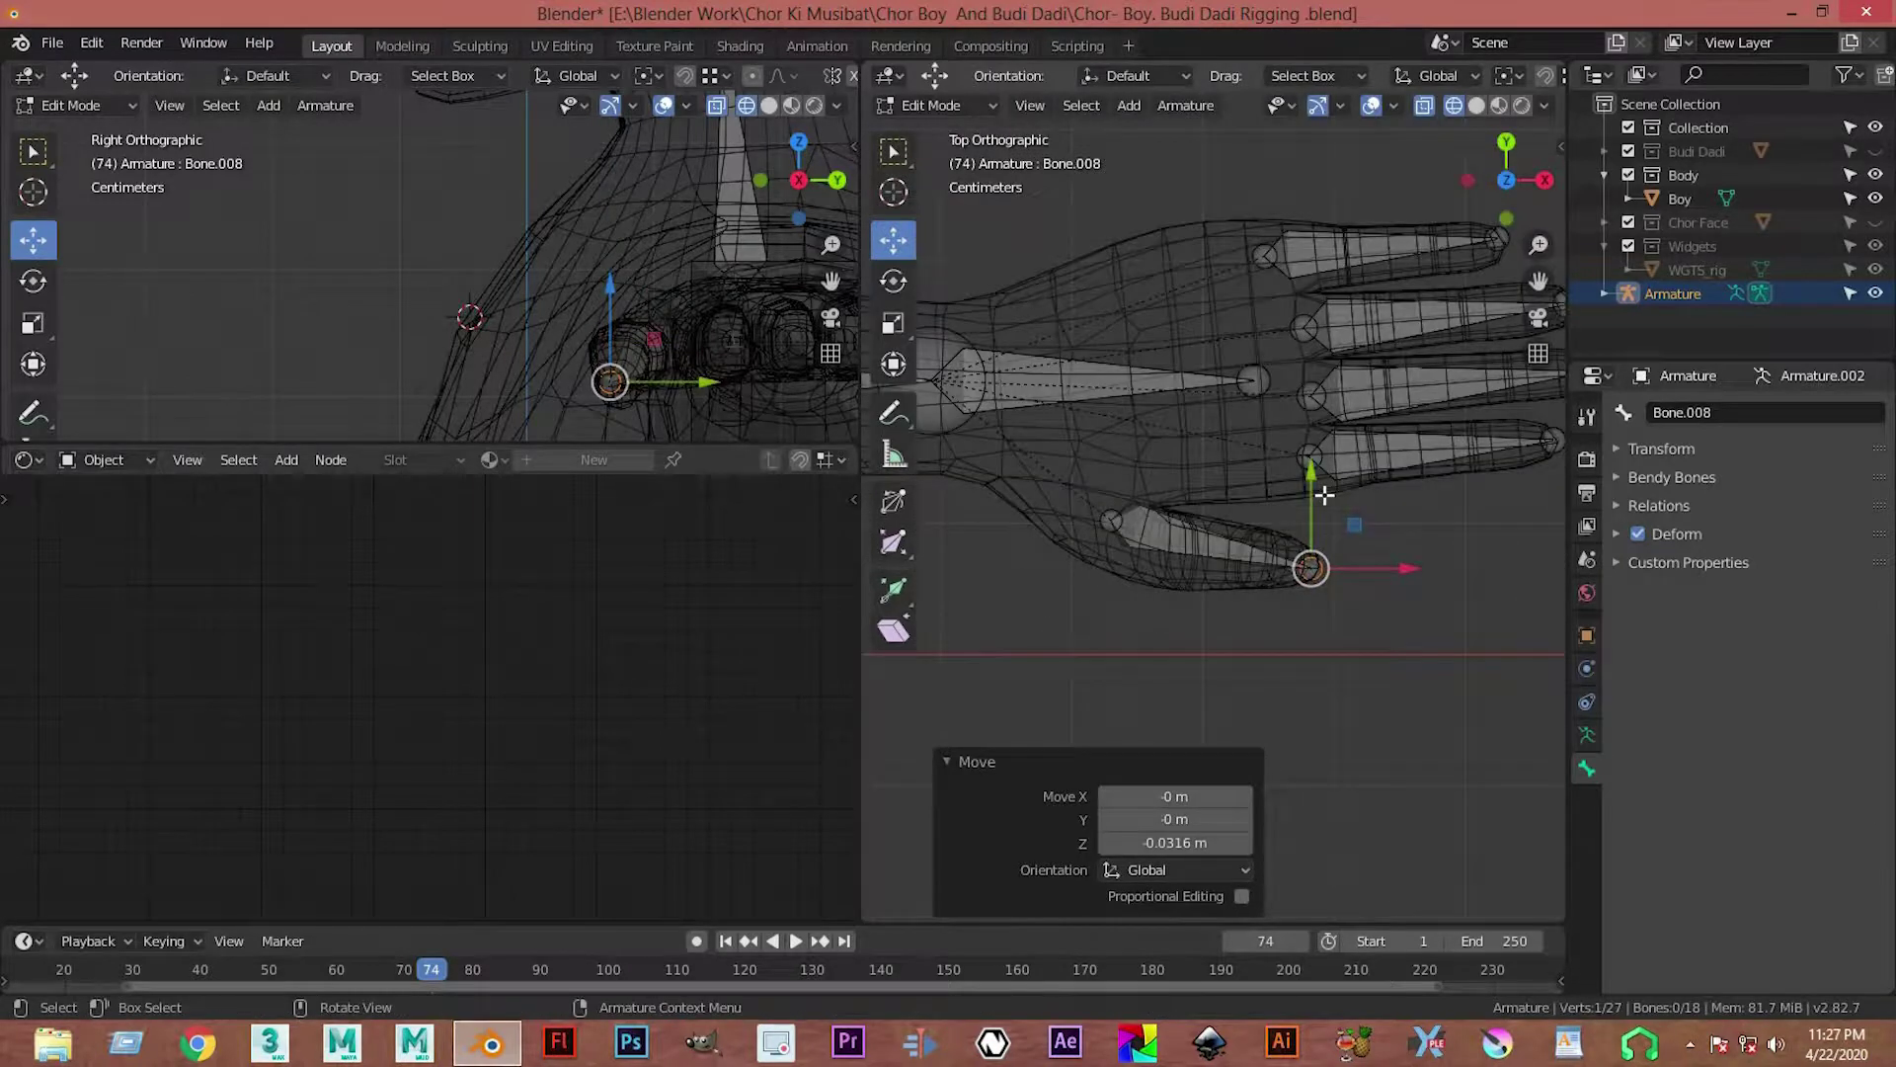
pyautogui.scroll(1, 1230, 584)
# Step: Select the whole thumb bone and clear its parent with Alt+P
pyautogui.hotkey('ctrl', 'l')
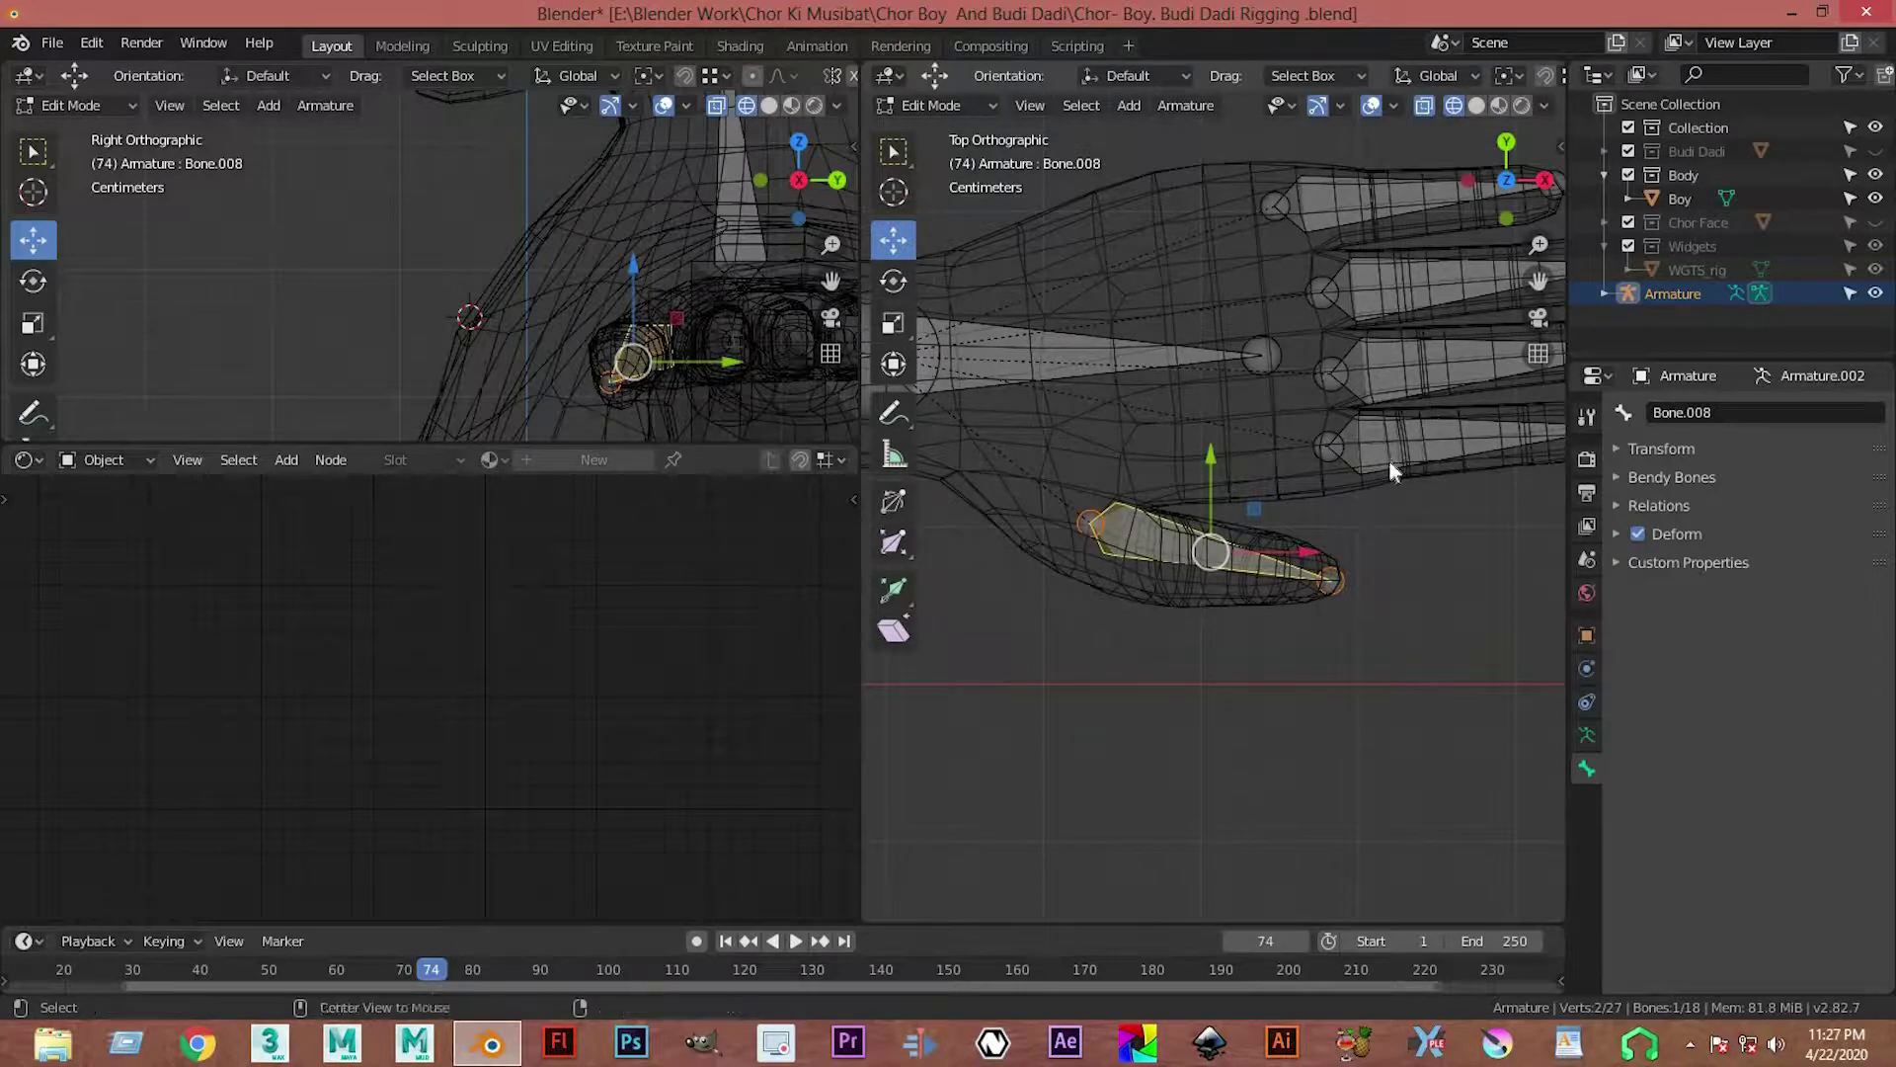
pyautogui.hotkey('alt', 'p')
pyautogui.click(1428, 463)
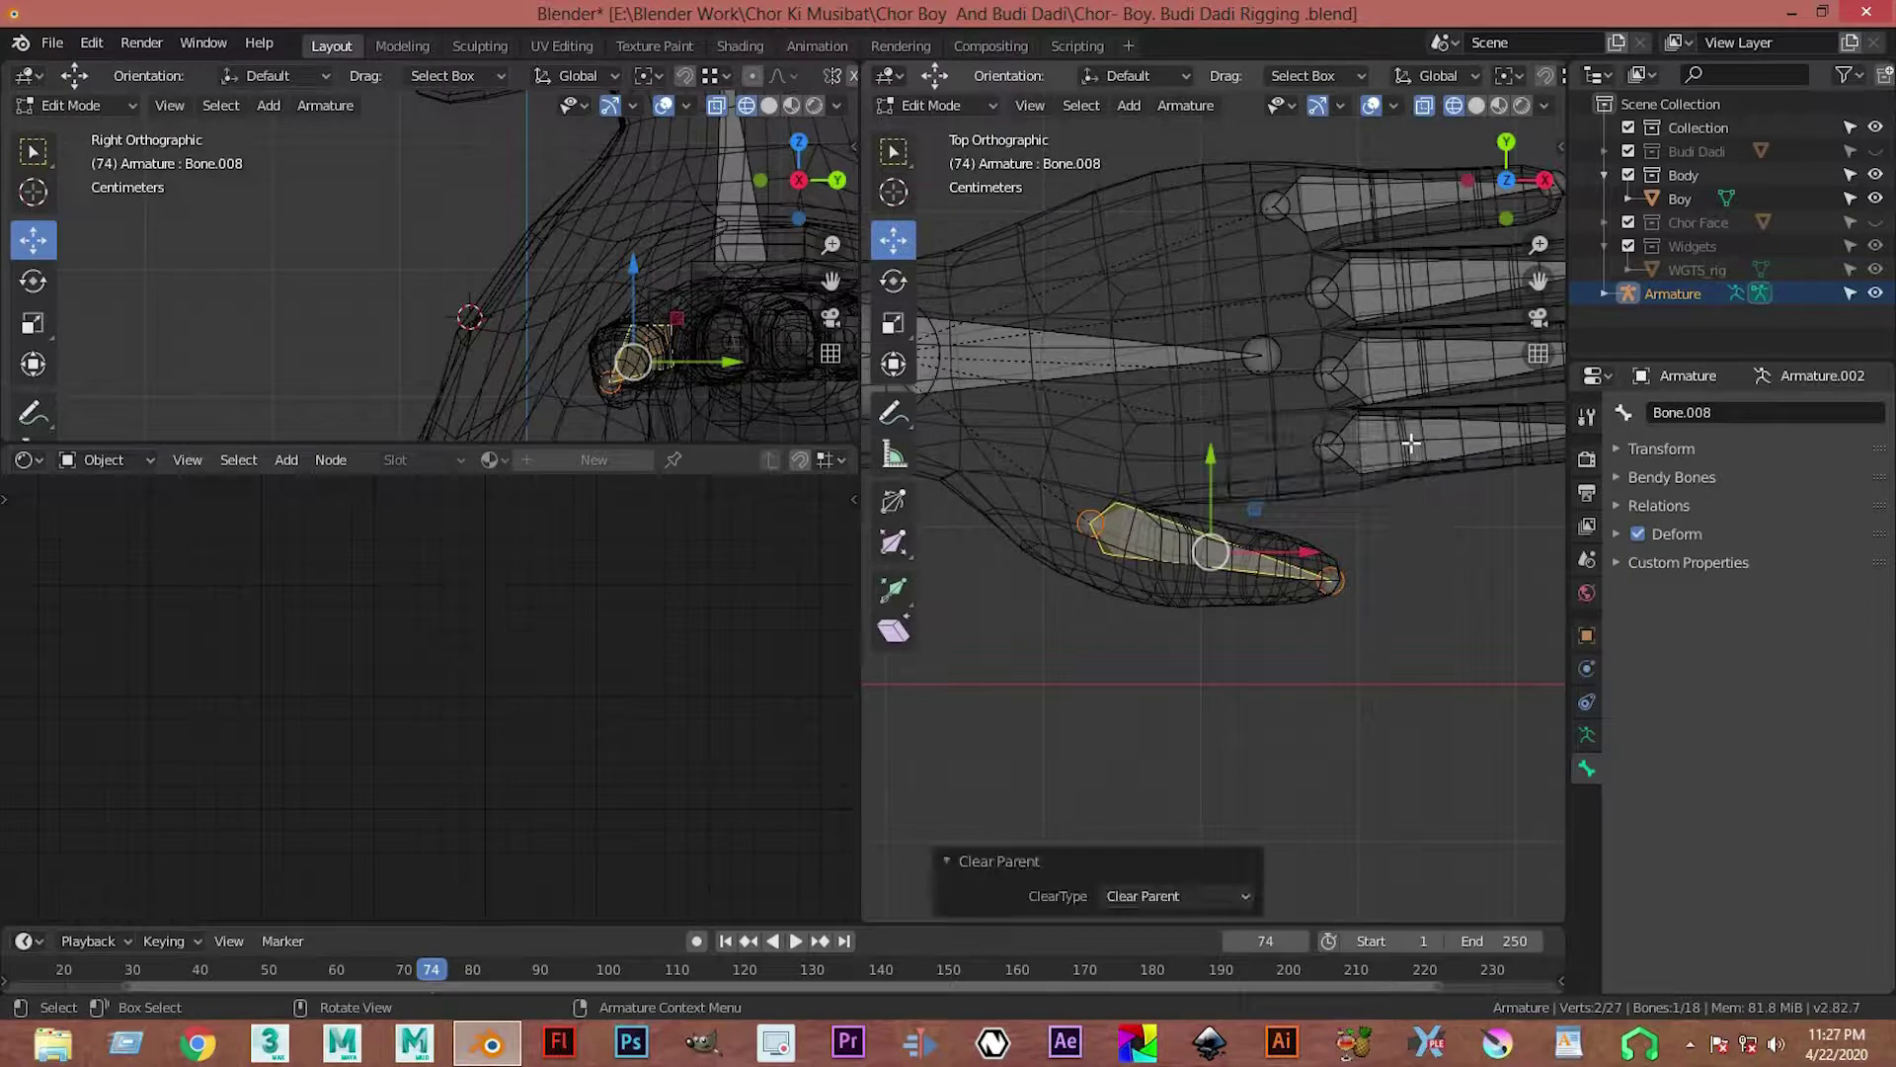
# Step: Select the finger bones in turn, ending on the top finger's bone
pyautogui.keyDown('shift'); pyautogui.moveTo(1343, 446); pyautogui.dragTo(1337, 476, button='middle'); pyautogui.keyUp('shift')
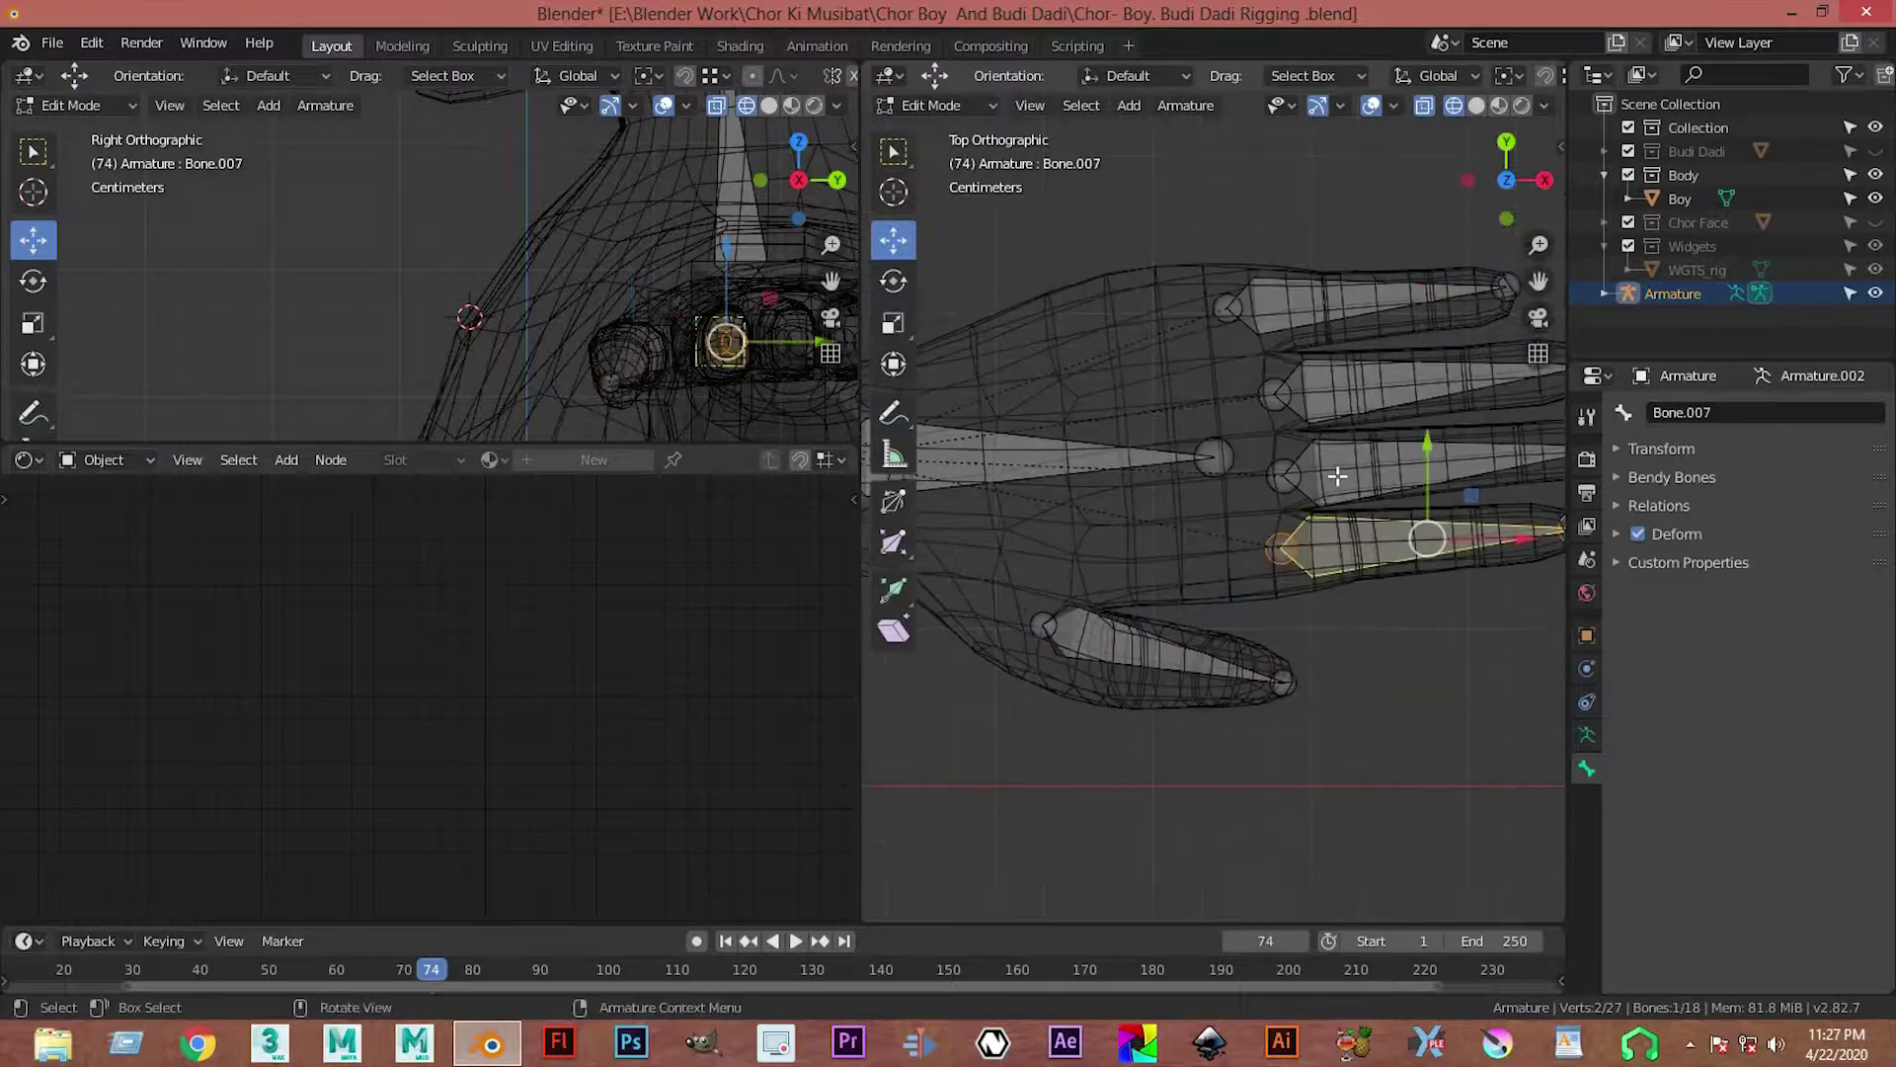
pyautogui.press('shift')
pyautogui.keyDown('shift'); pyautogui.click(1338, 472); pyautogui.keyUp('shift')
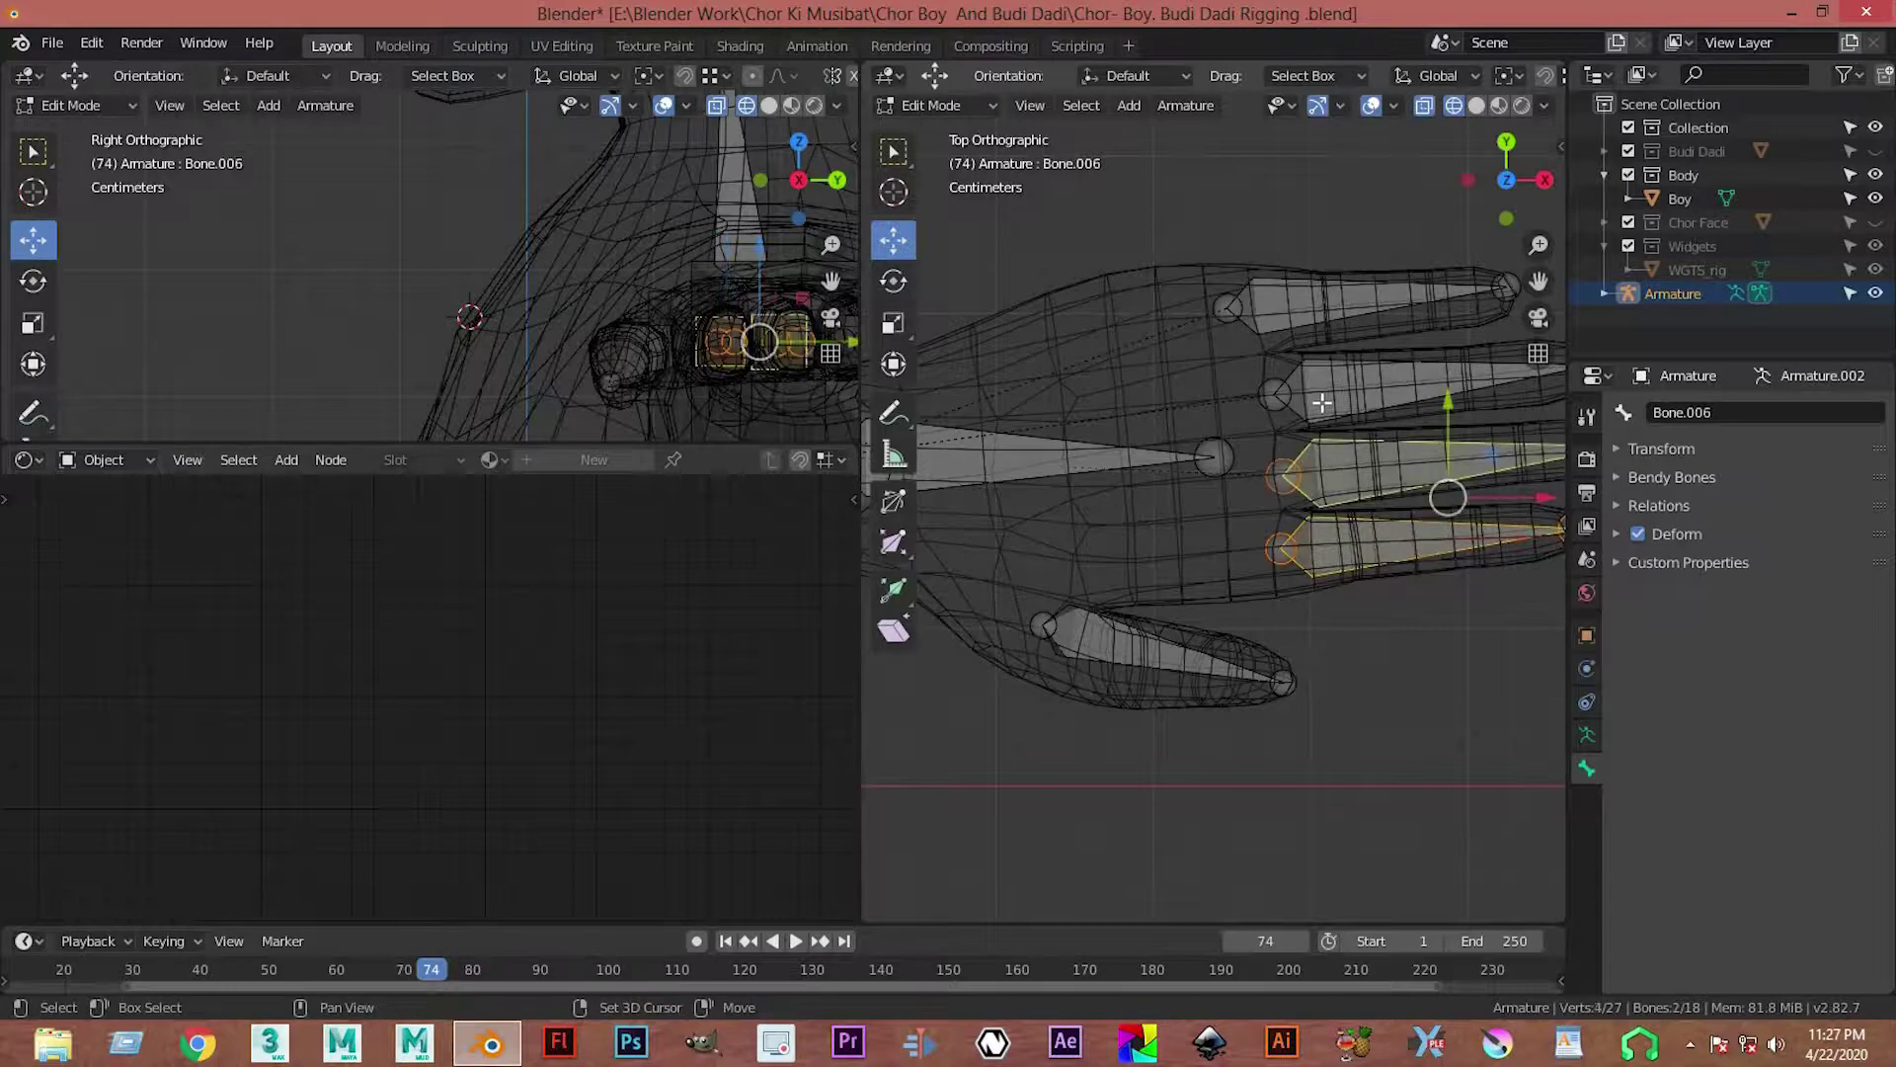
pyautogui.click(1322, 402)
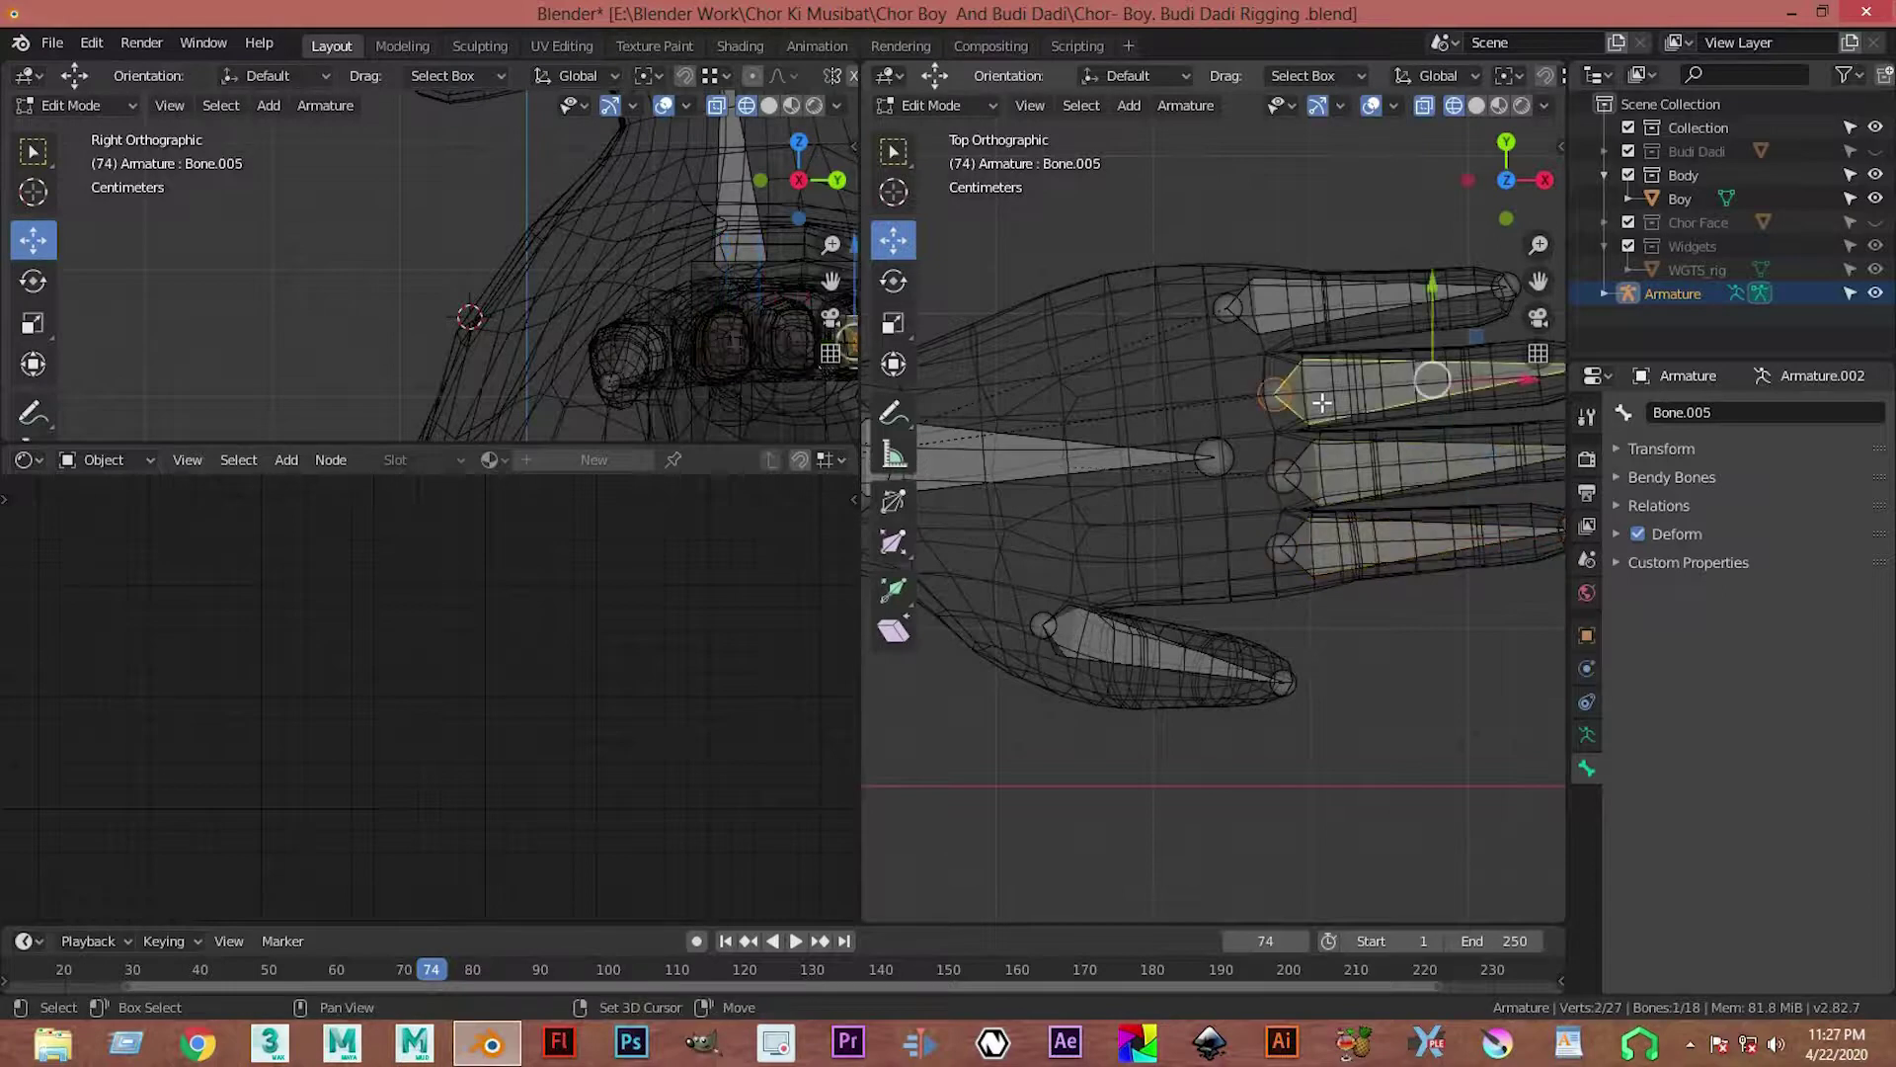
pyautogui.click(1306, 301)
pyautogui.scroll(-3, 1226, 491)
pyautogui.scroll(2, 1284, 415)
pyautogui.scroll(1, 1303, 376)
# Step: Subdivide the top finger bone into four segments and repeat it on the second and third fingers
pyautogui.rightClick(1304, 376)
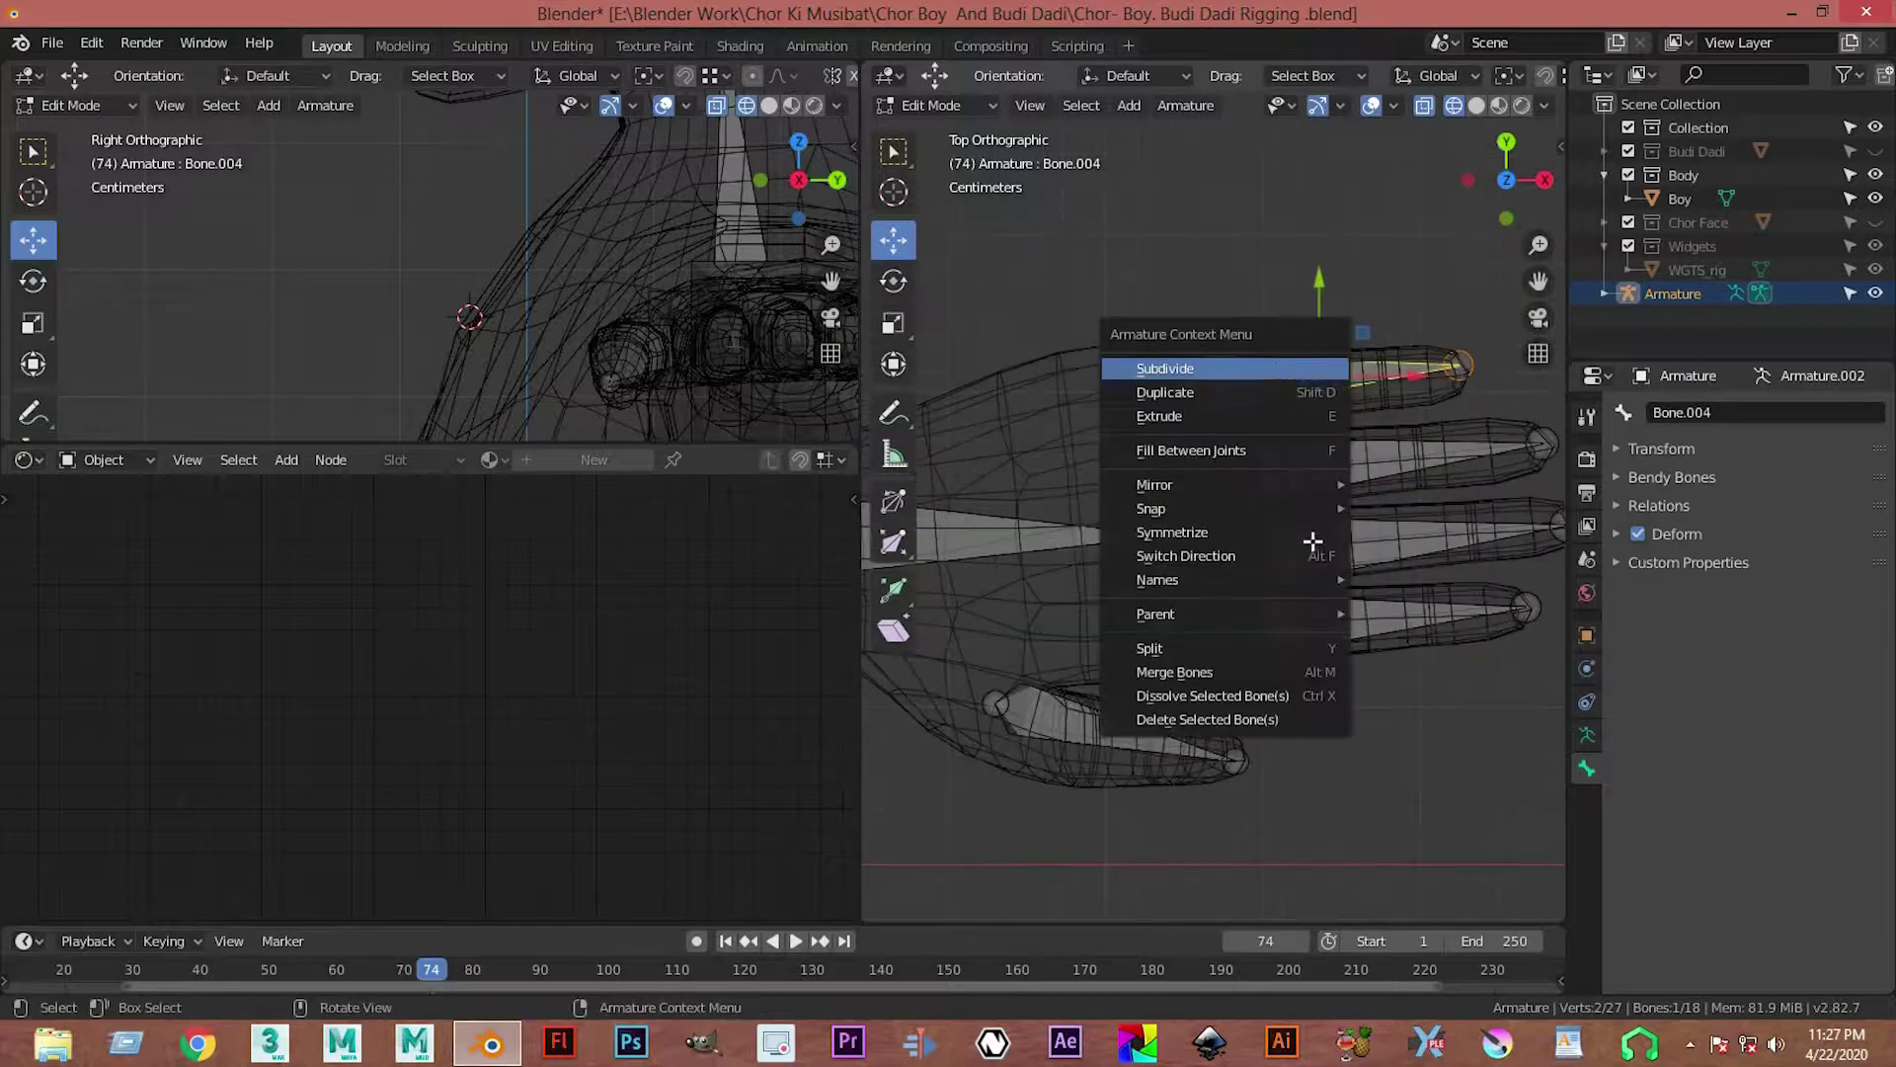
pyautogui.click(1304, 370)
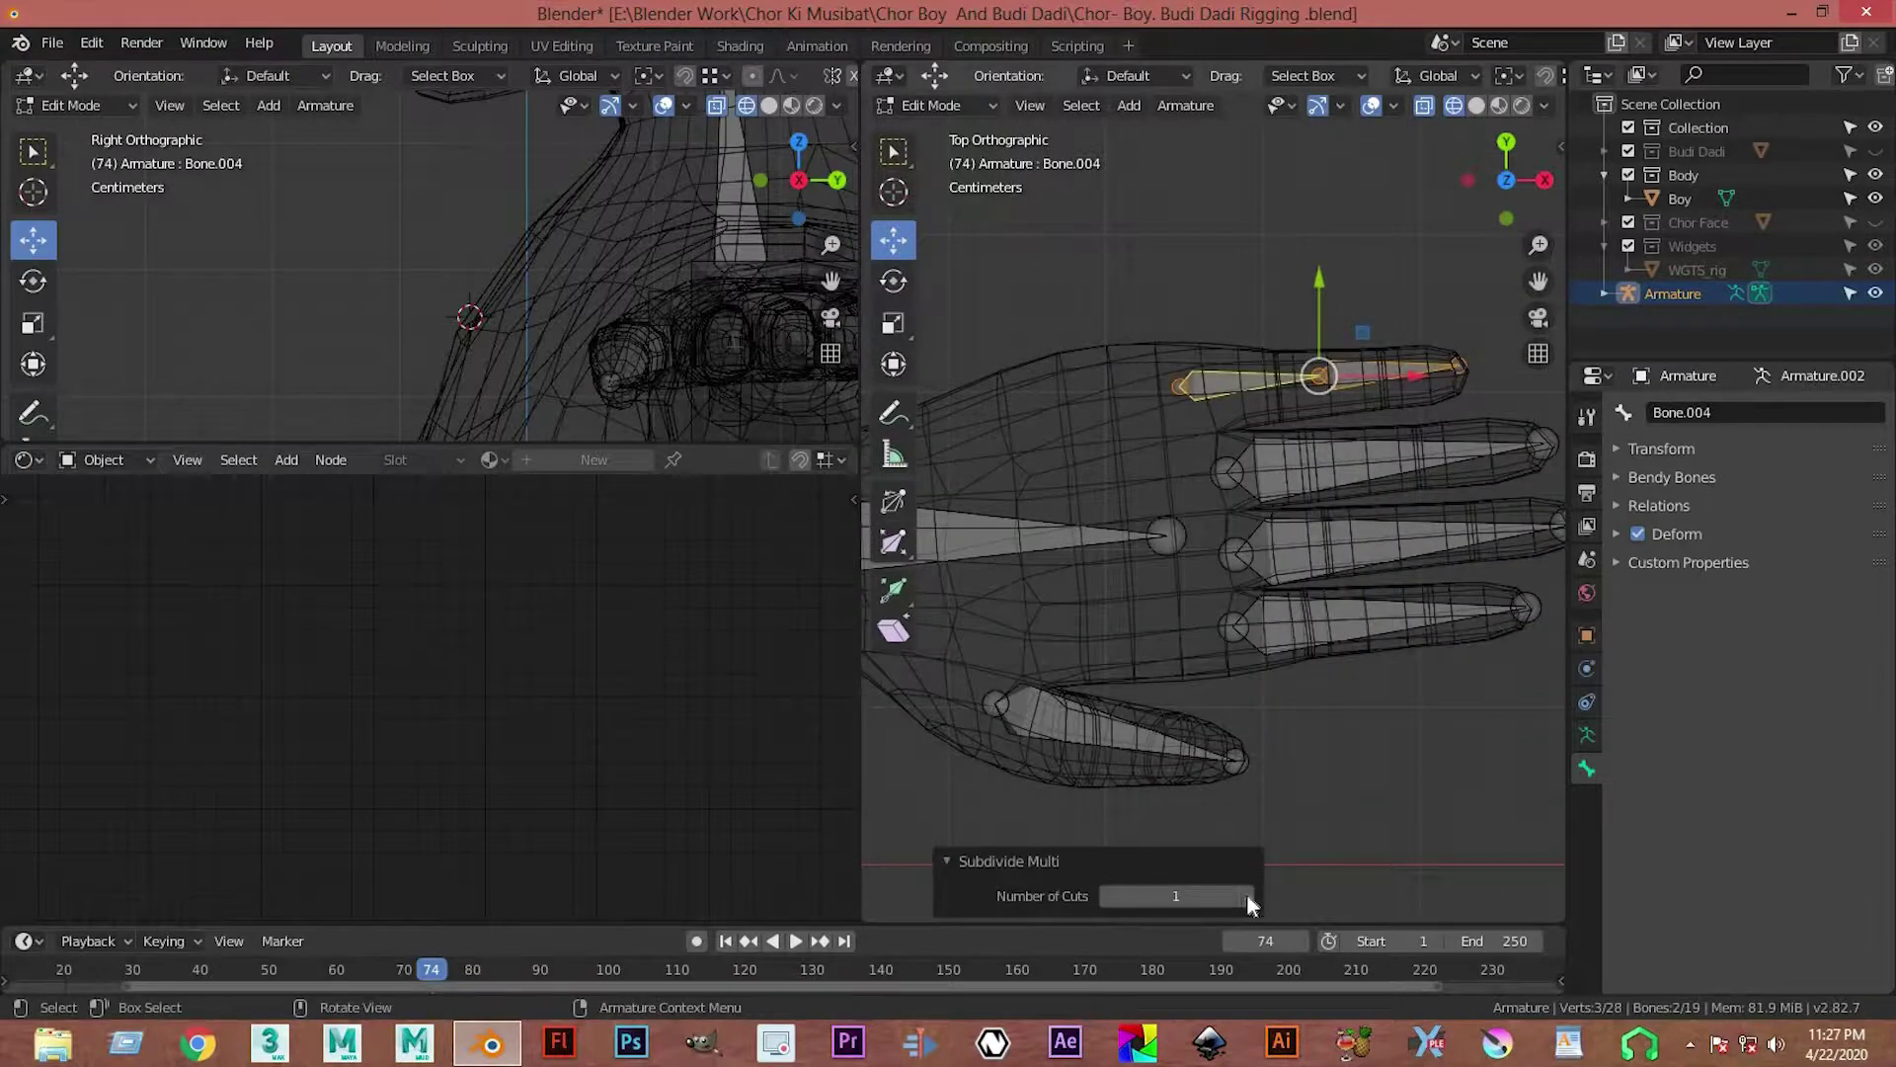
pyautogui.click(1247, 896)
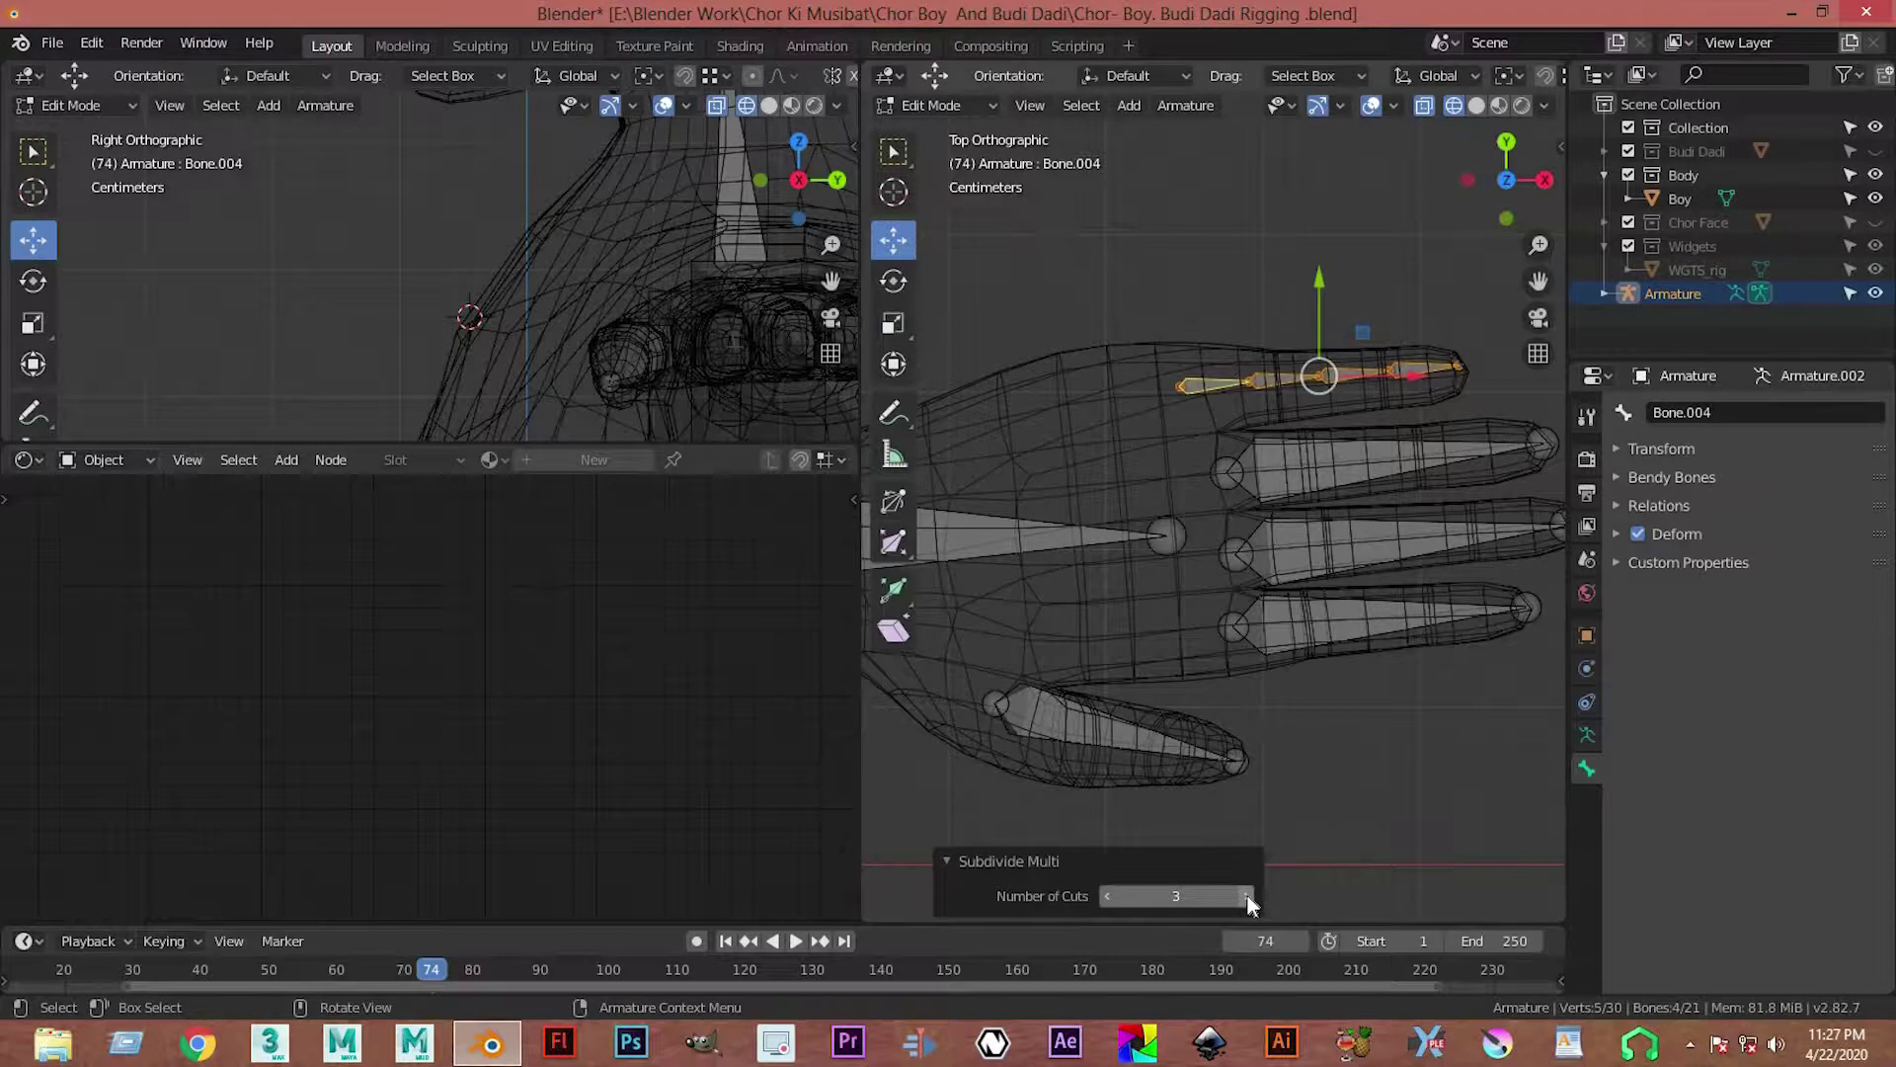
pyautogui.click(1322, 470)
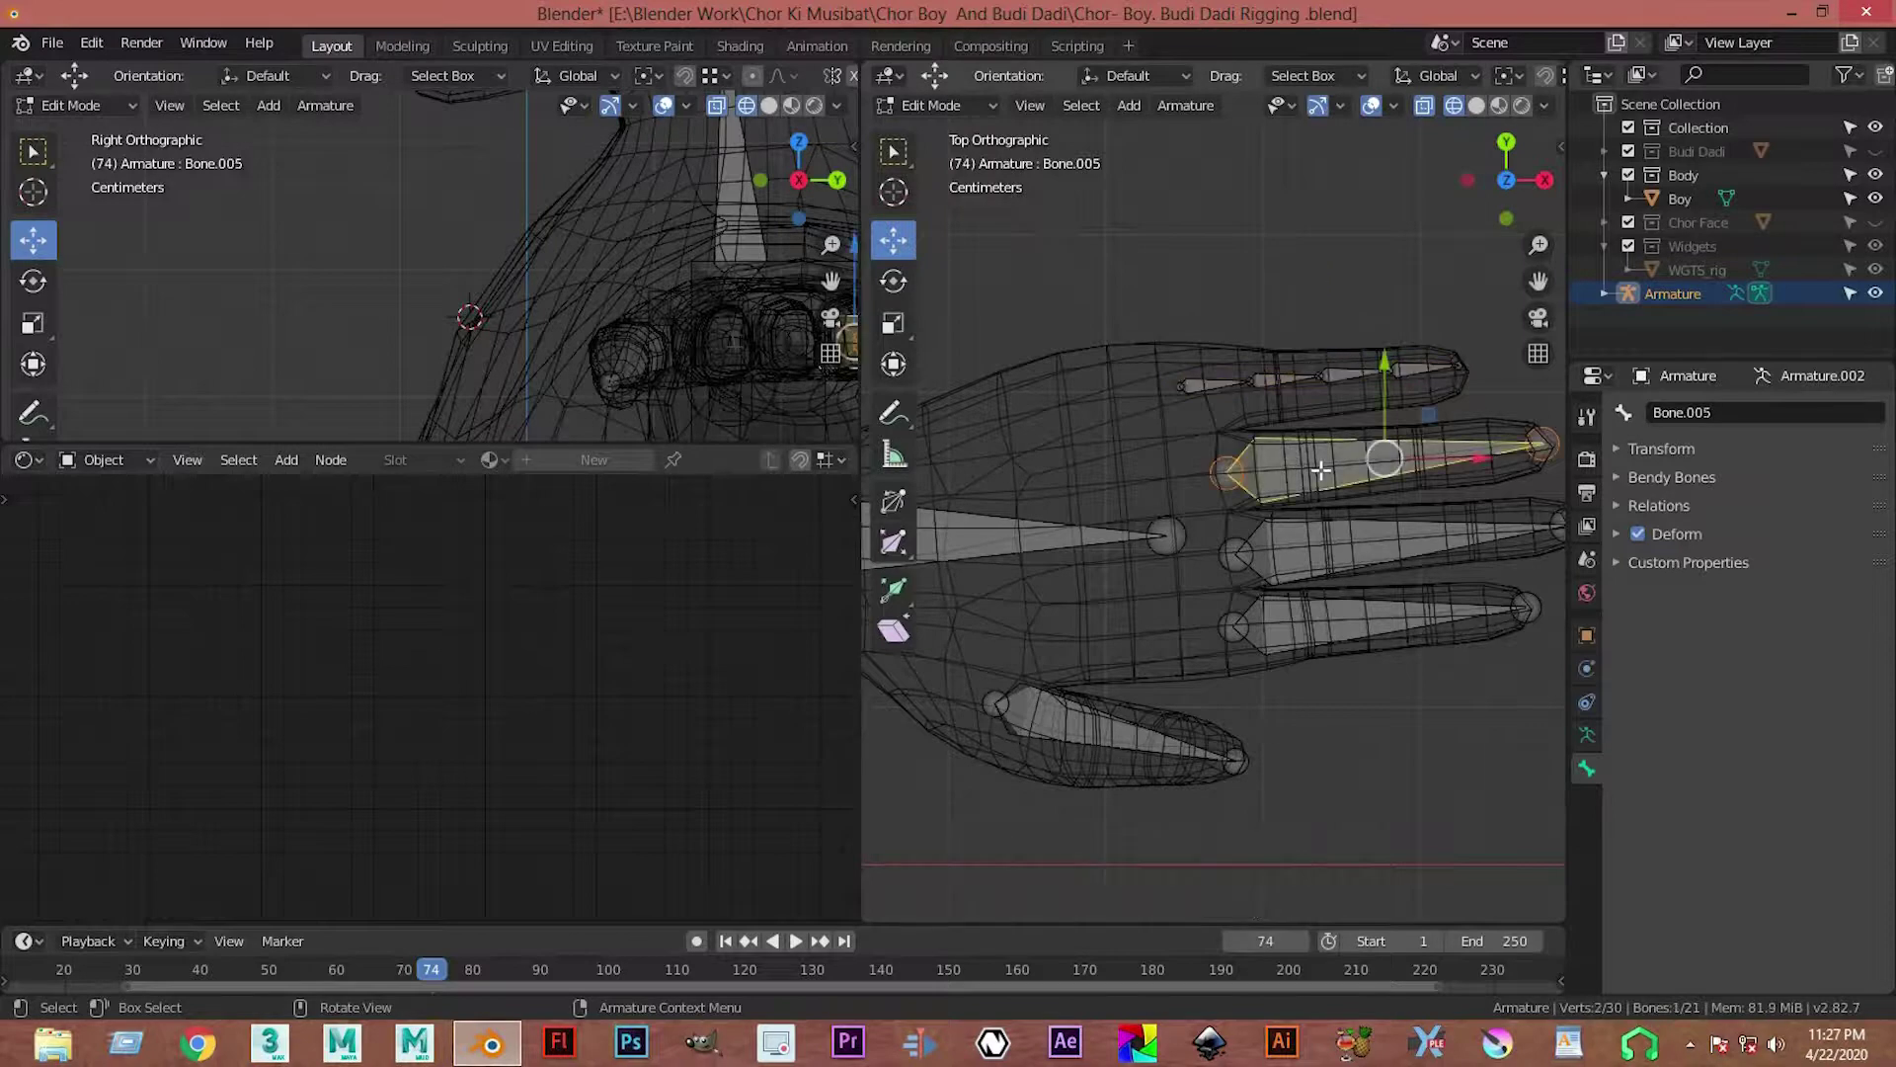
pyautogui.hotkey('shift', 'r')
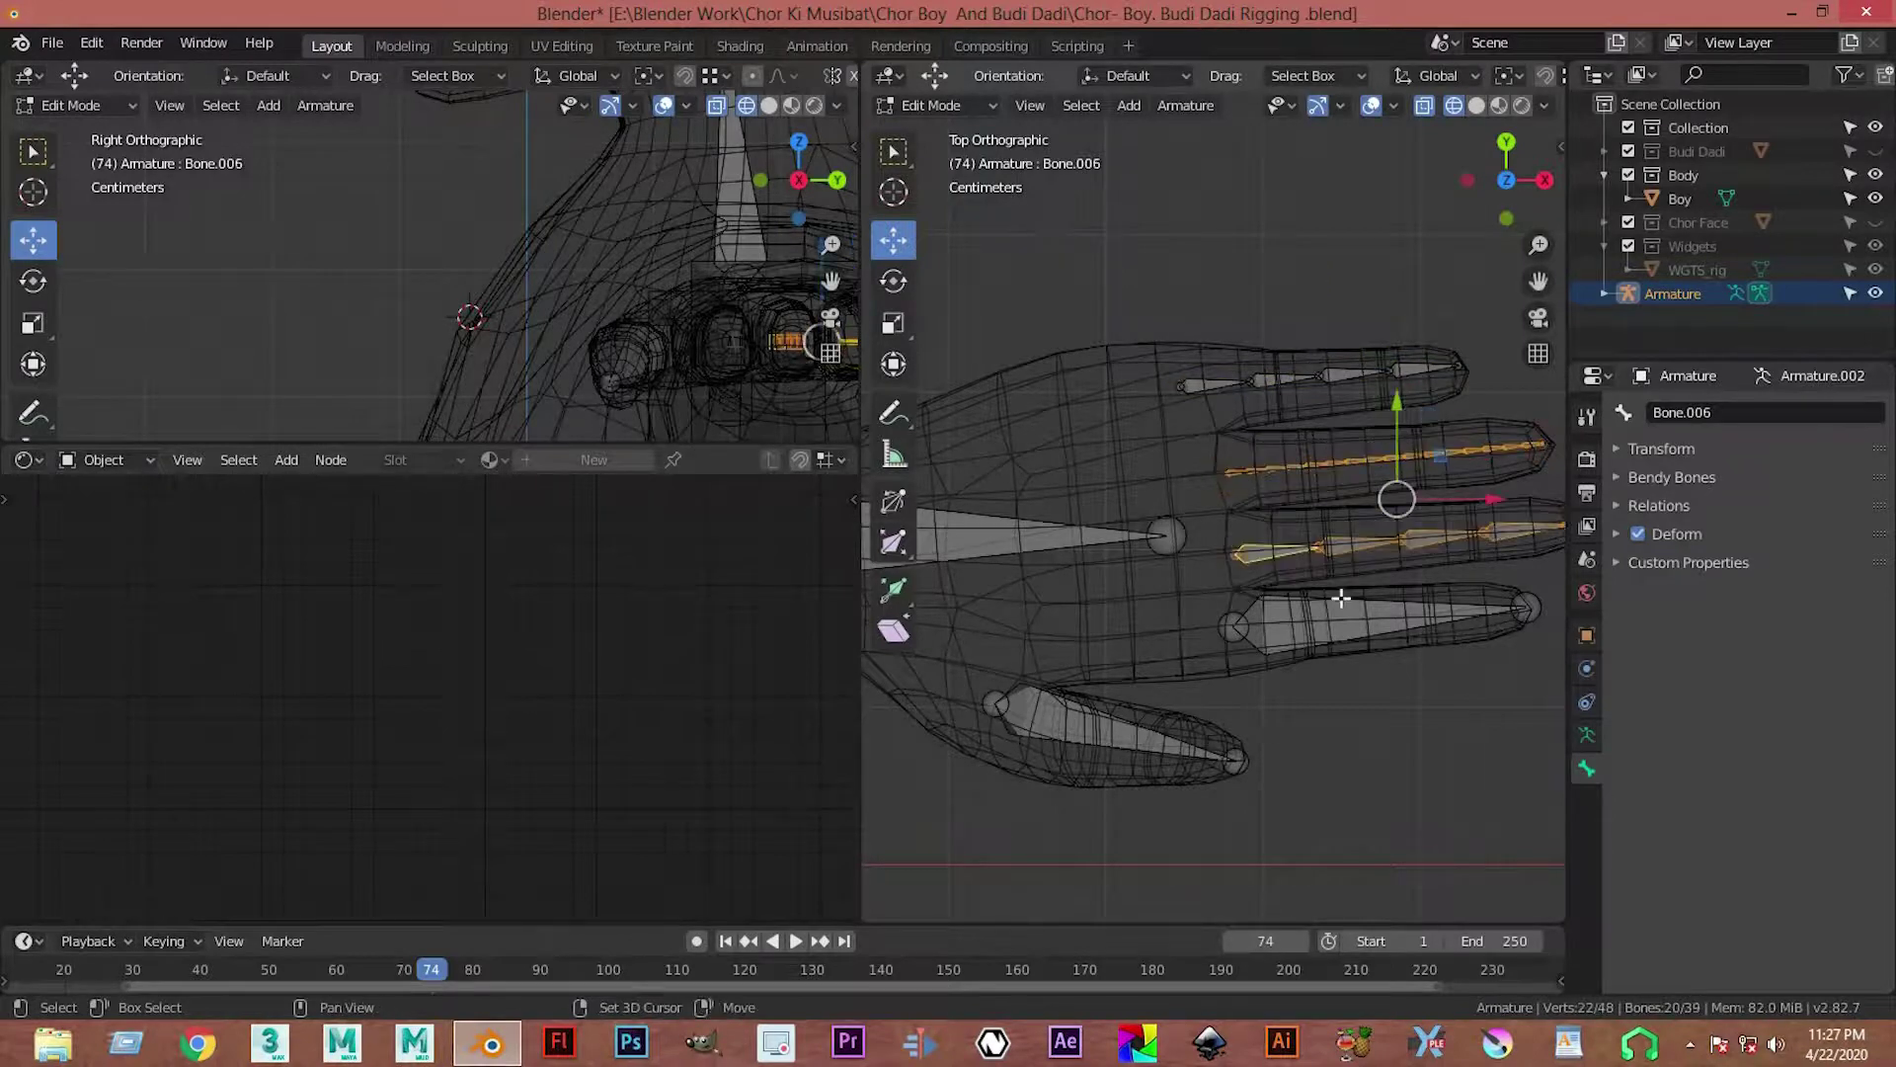
pyautogui.click(1348, 619)
pyautogui.hotkey('shift', 'r')
# Step: Split the thumb bone in two and select the middle and ring finger chains
pyautogui.click(1065, 726)
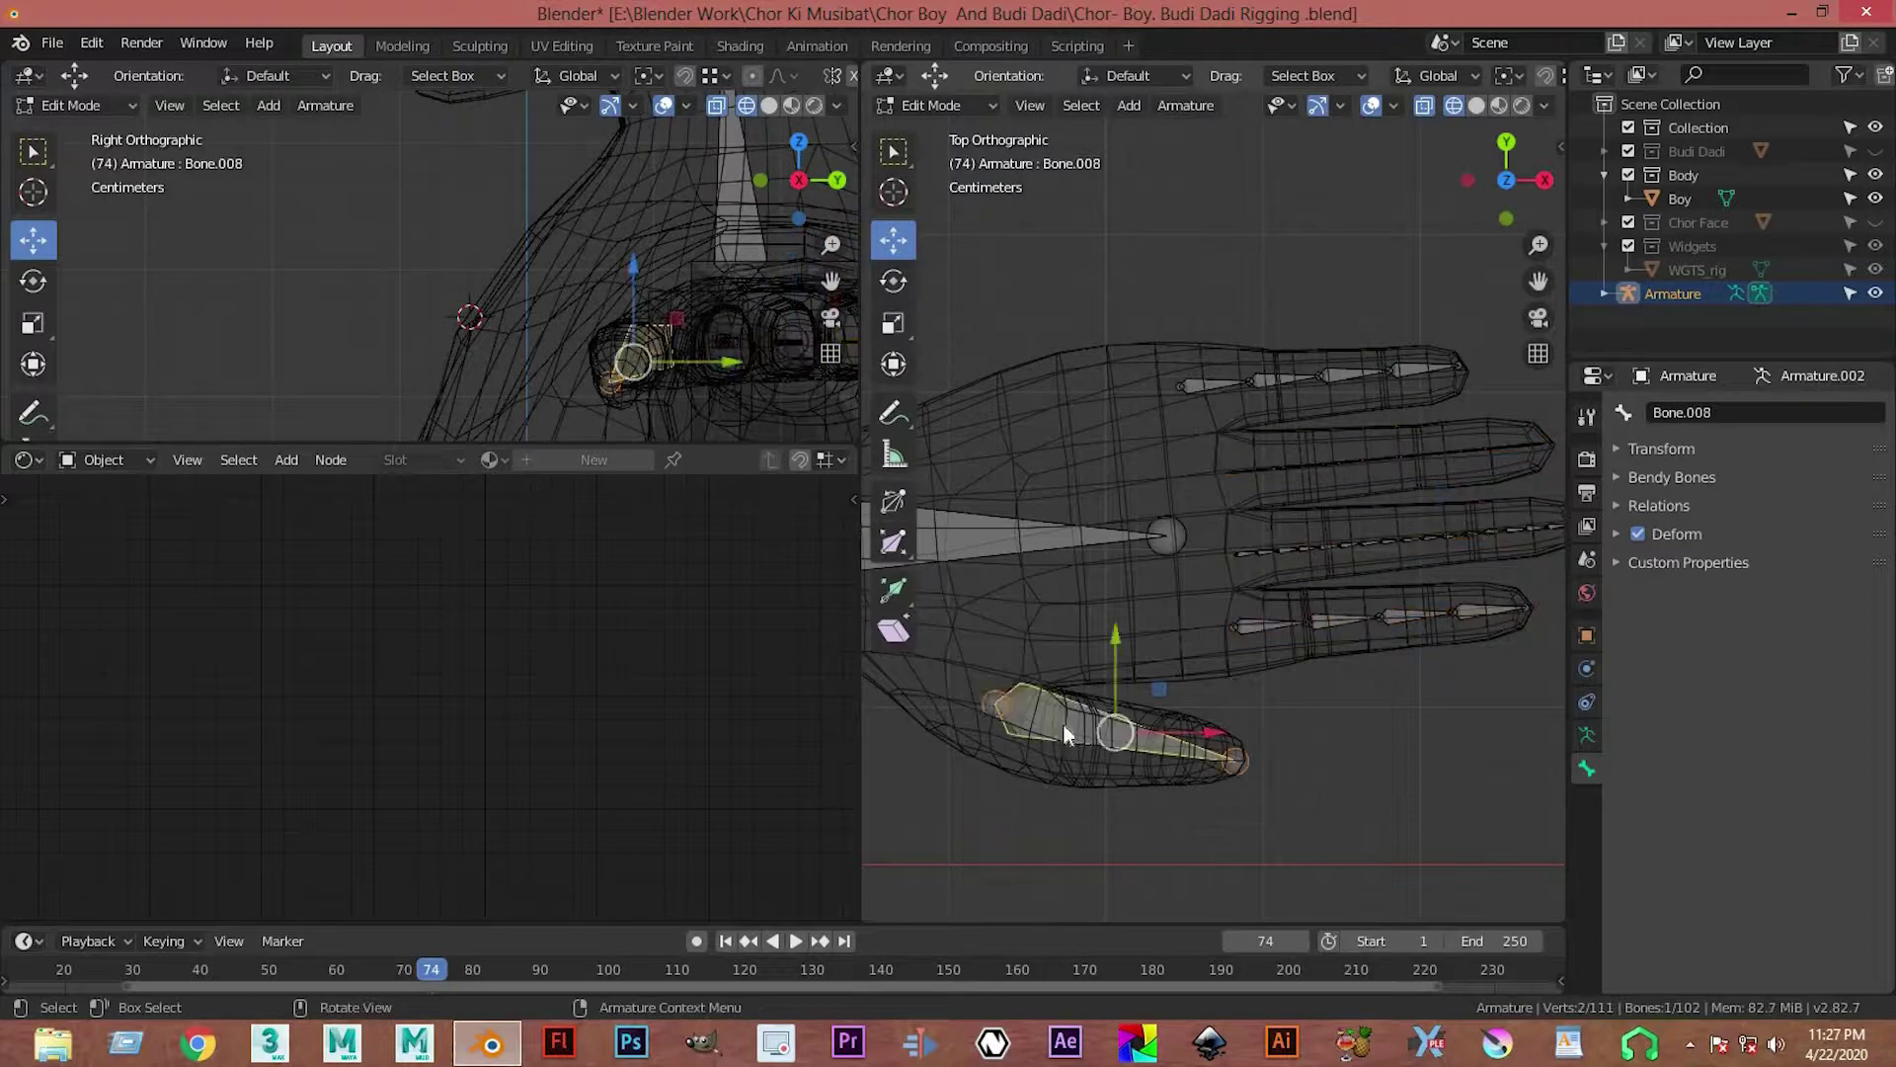
pyautogui.rightClick(1009, 672)
pyautogui.click(1008, 640)
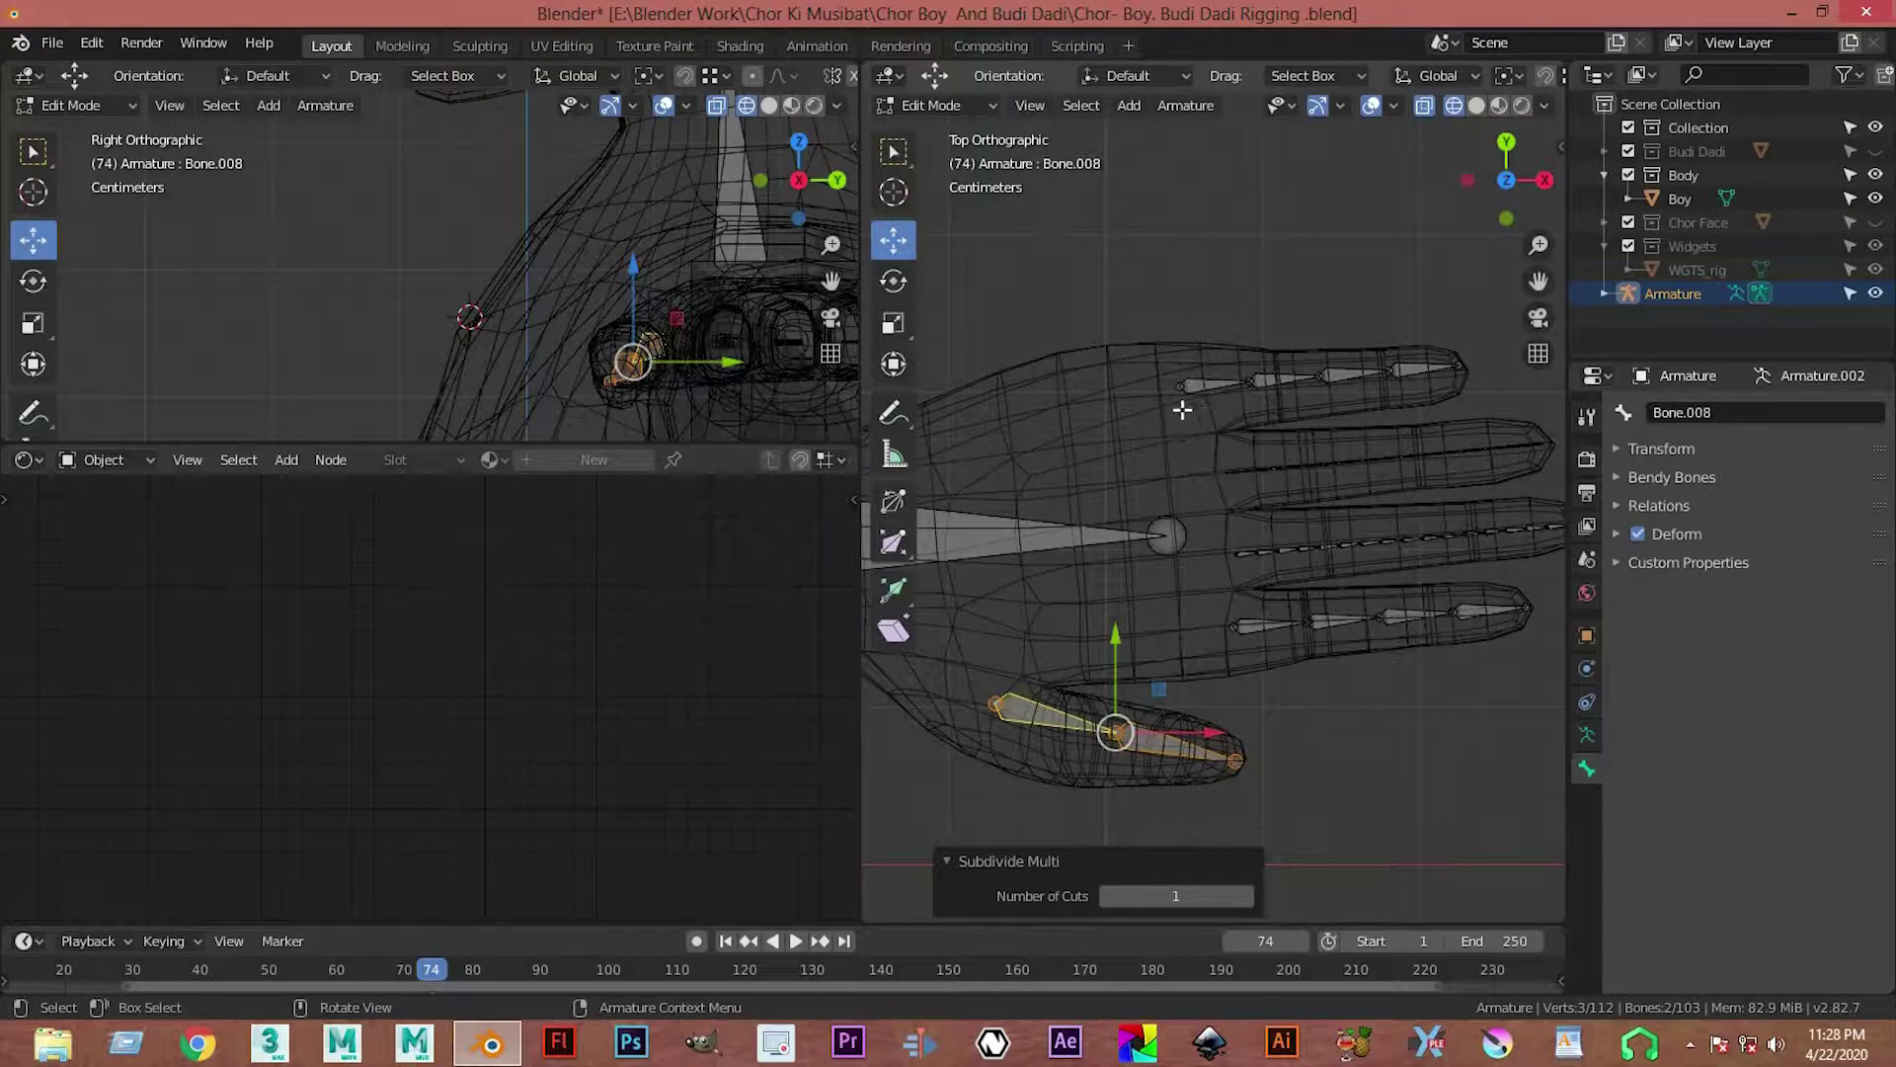
pyautogui.scroll(1, 1182, 409)
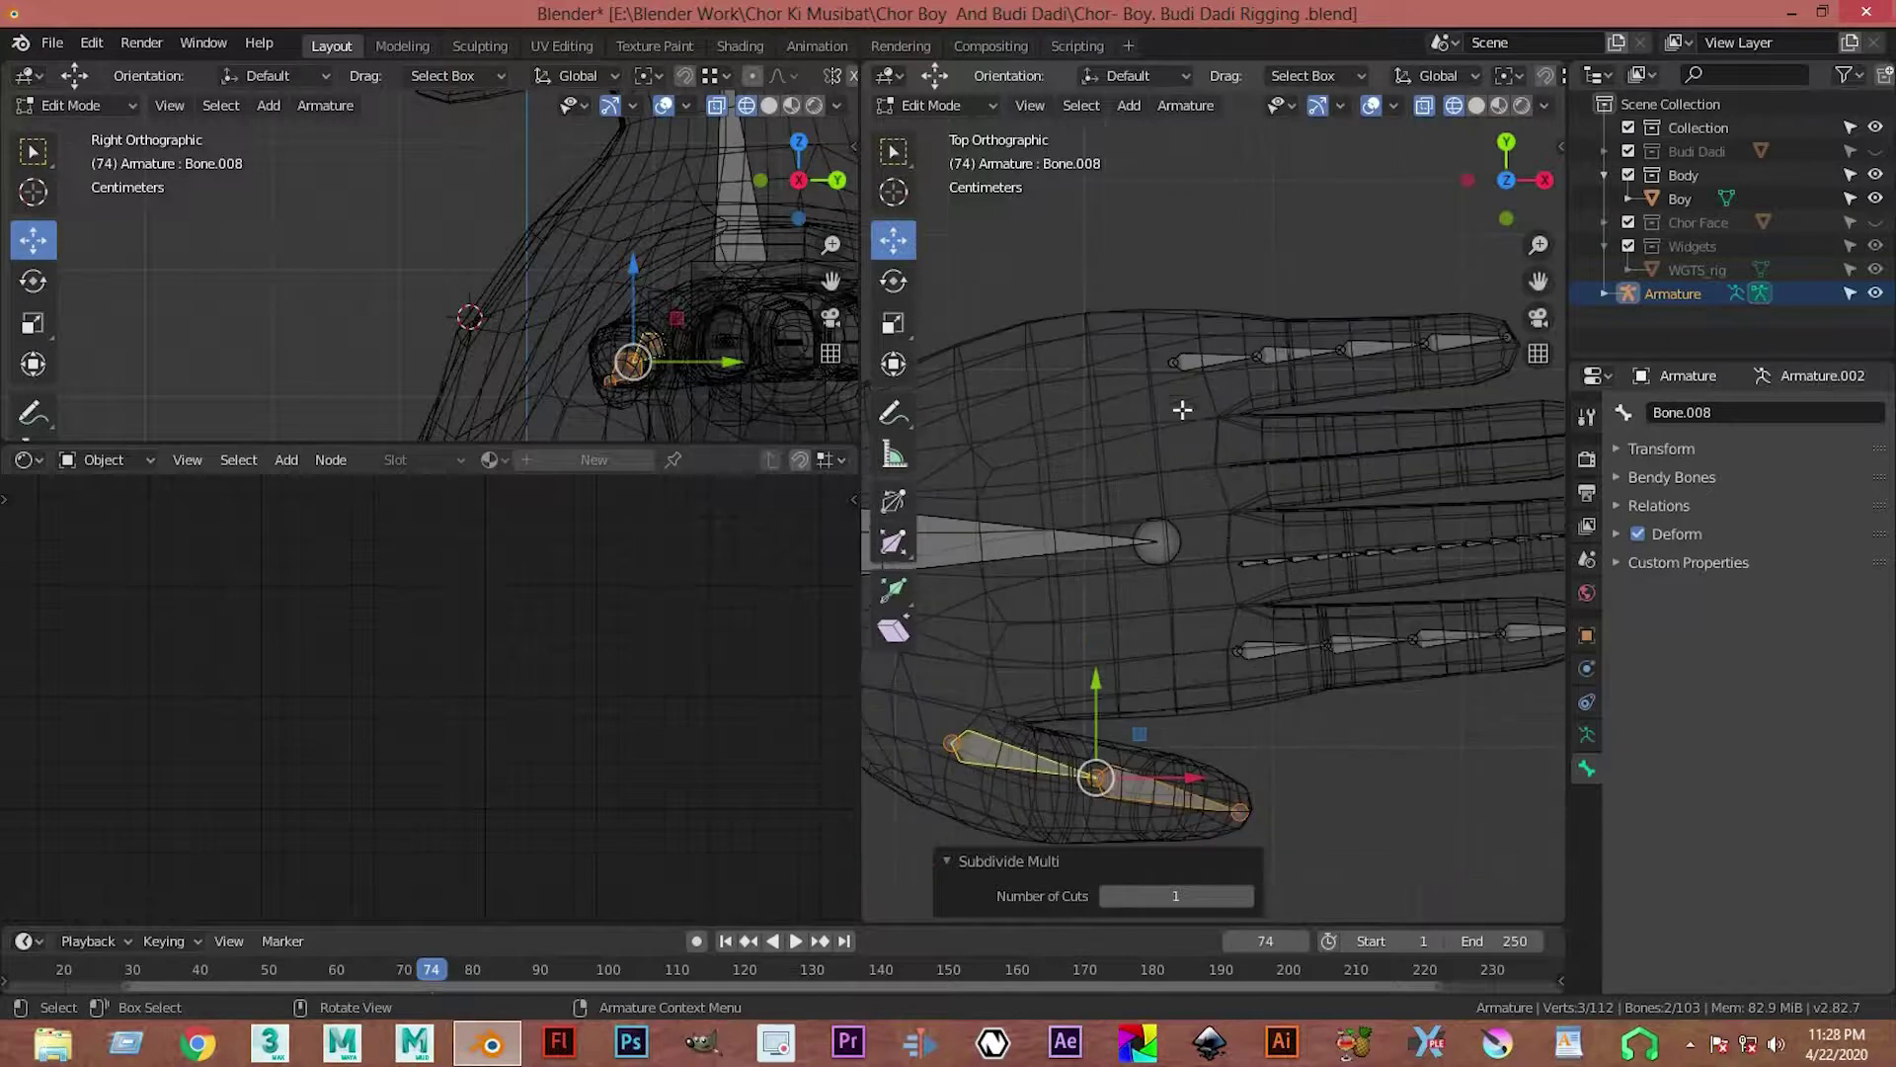
pyautogui.scroll(1, 1301, 508)
pyautogui.keyDown('ctrl'); pyautogui.scroll(-2, 1304, 548); pyautogui.keyUp('ctrl')
pyautogui.click(1309, 521)
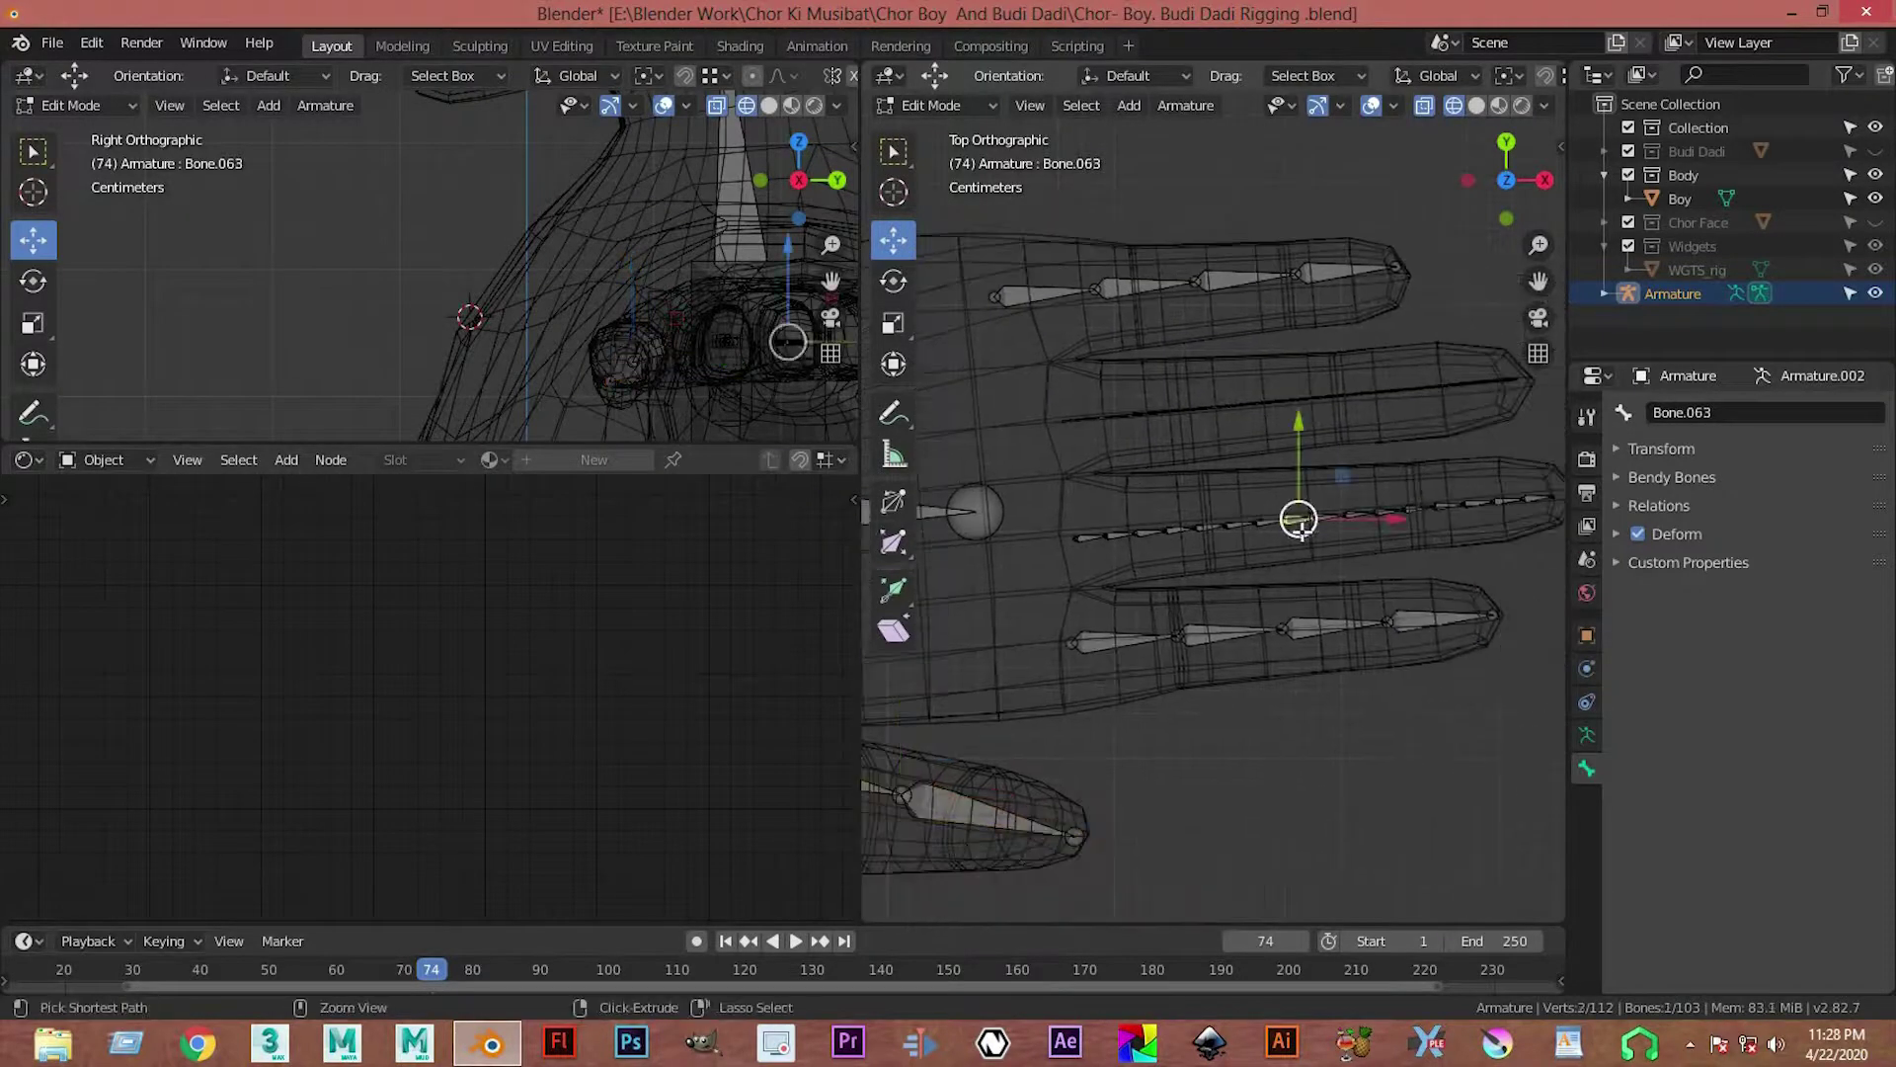
pyautogui.keyDown('ctrl'); pyautogui.click(1345, 542); pyautogui.keyUp('ctrl')
# Step: Undo the earlier subdivisions and split the top finger bone into three segments
pyautogui.hotkey('ctrl', 'z')
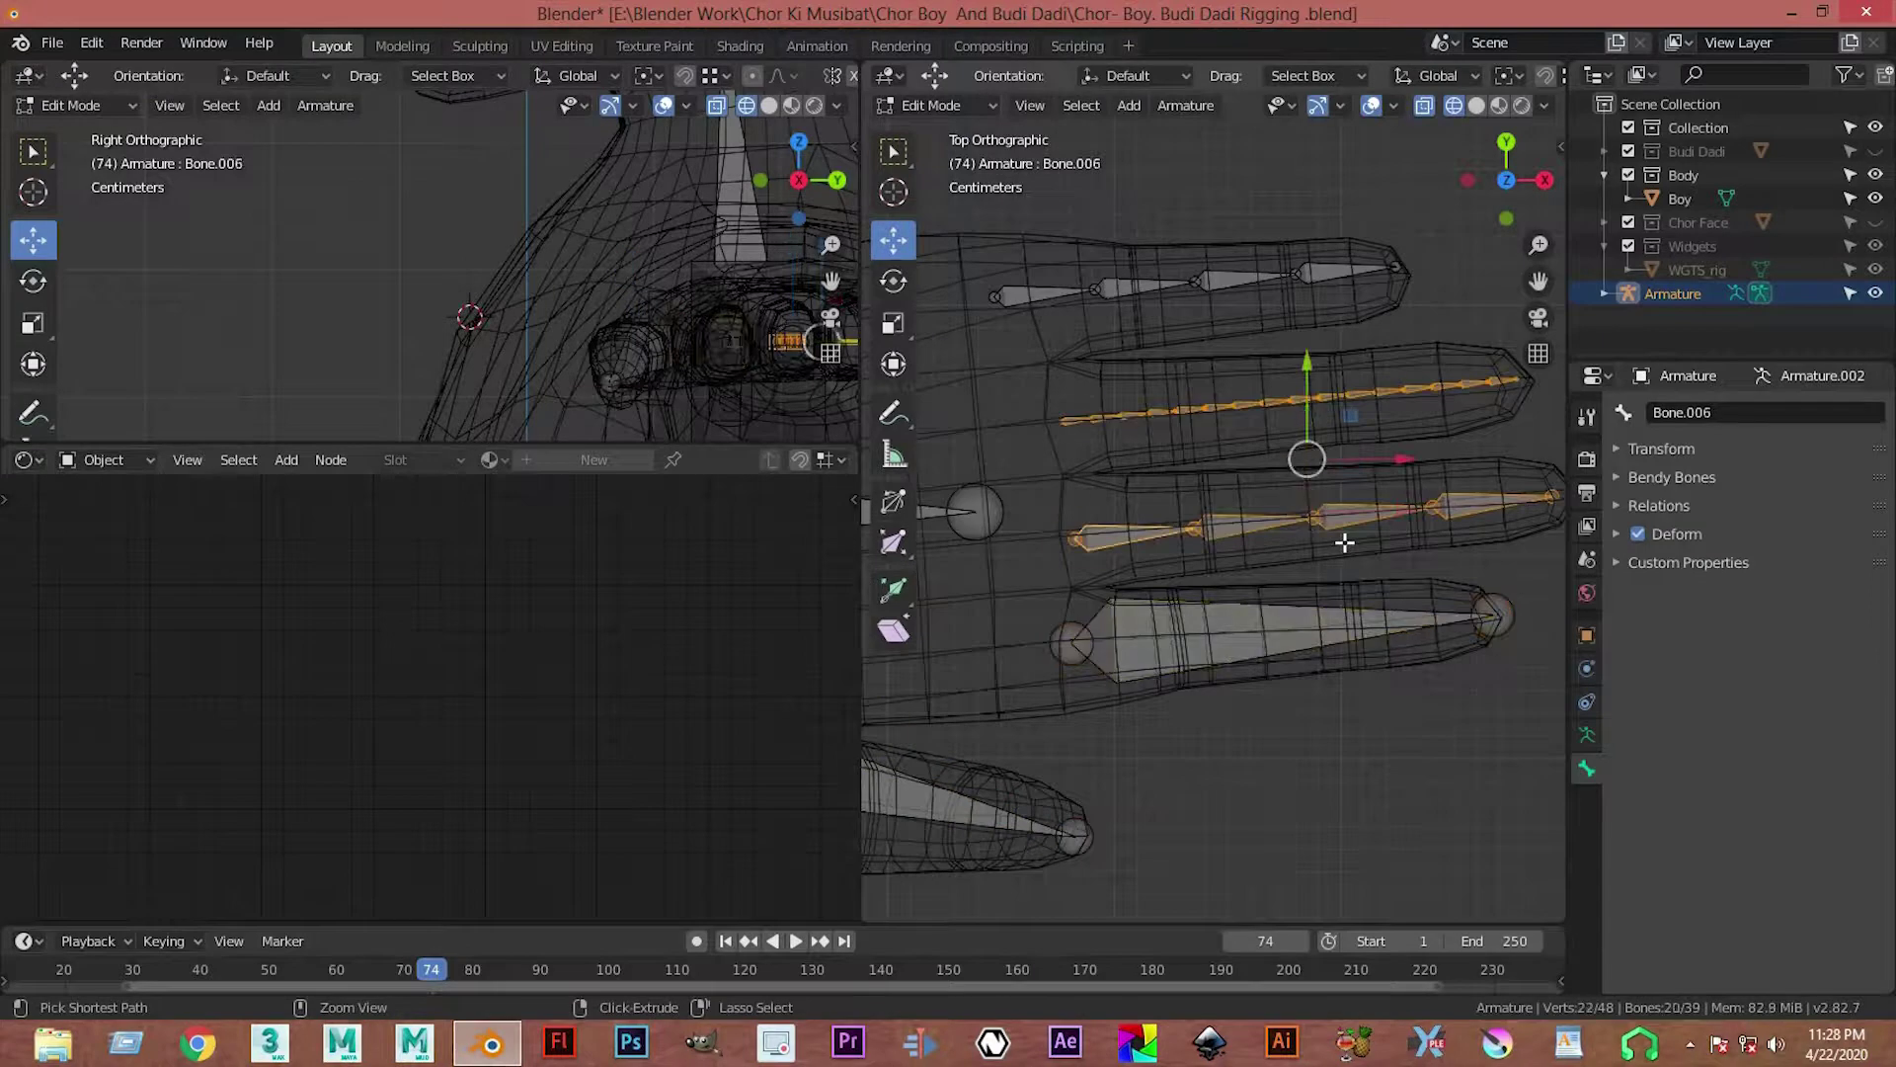
pyautogui.hotkey('ctrl', 'z')
pyautogui.hotkey('ctrl', 'z')
pyautogui.hotkey('ctrl', 'z')
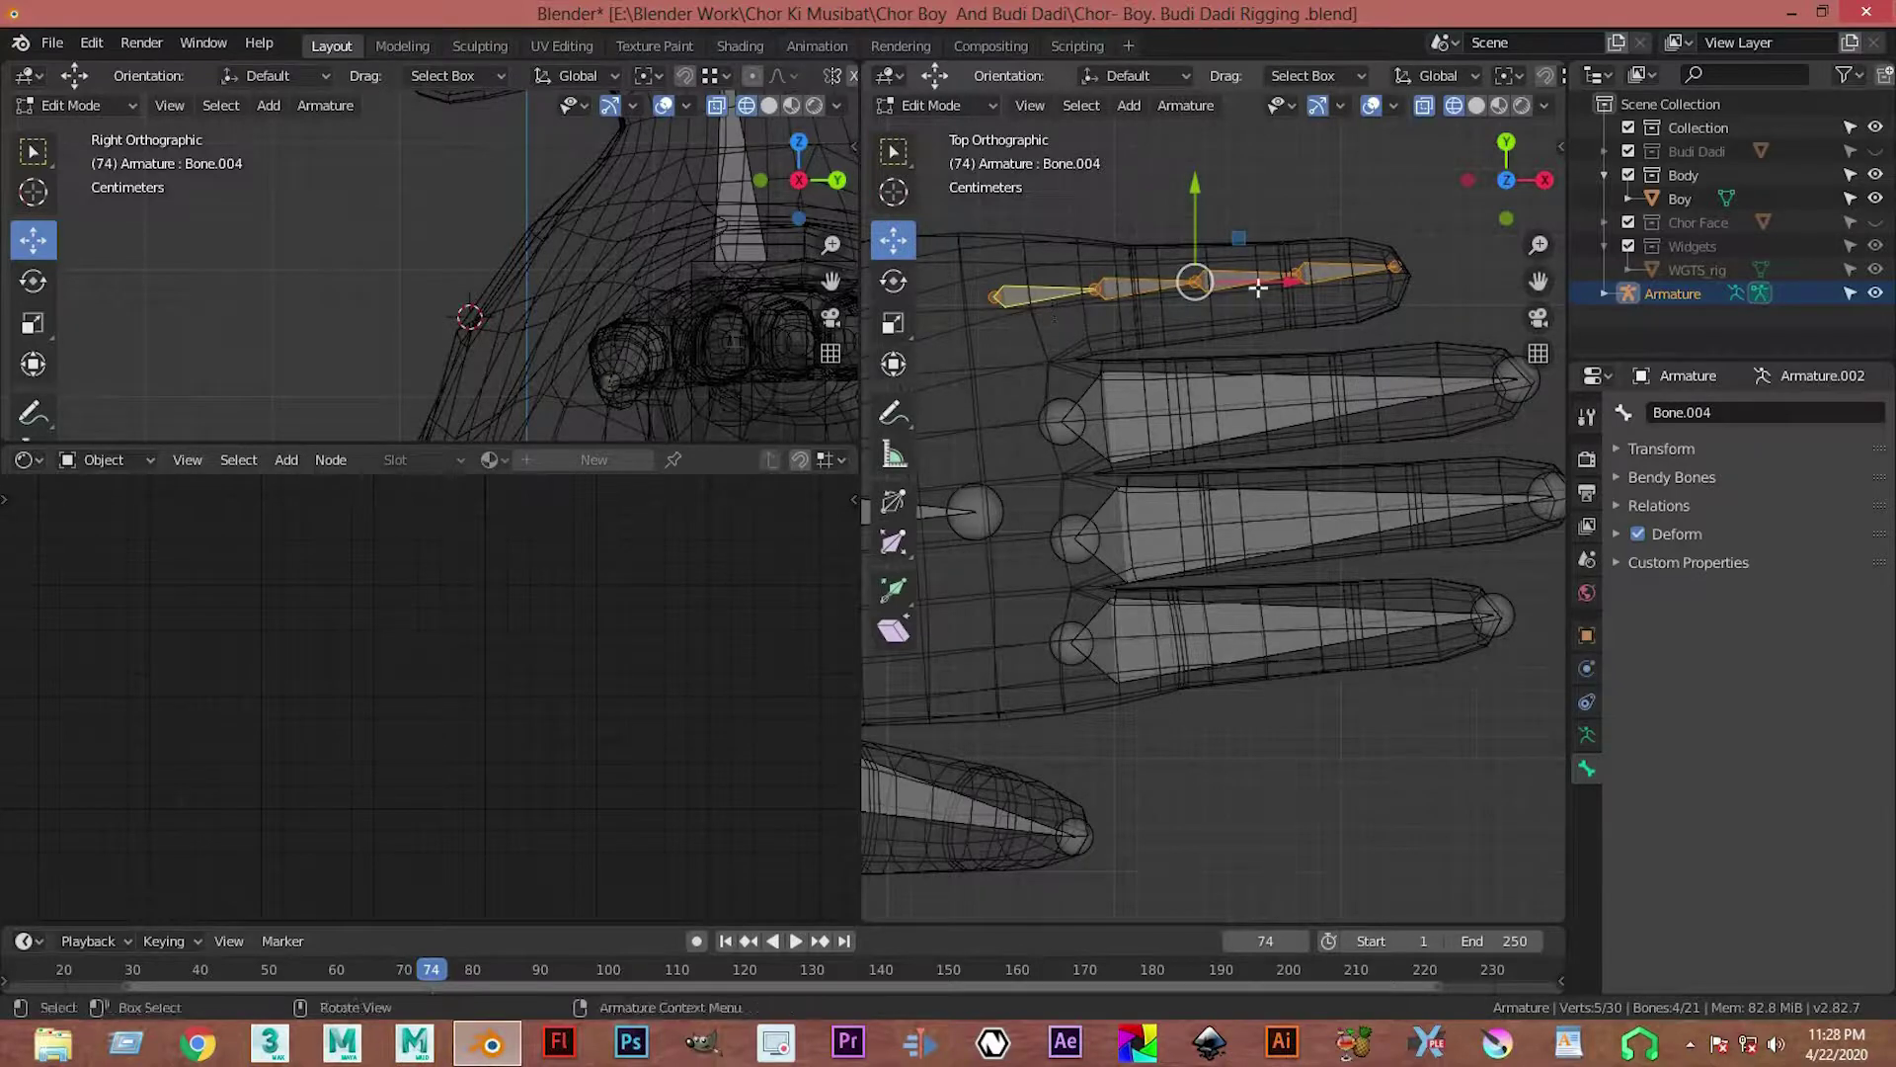
pyautogui.hotkey('ctrl', 'x')
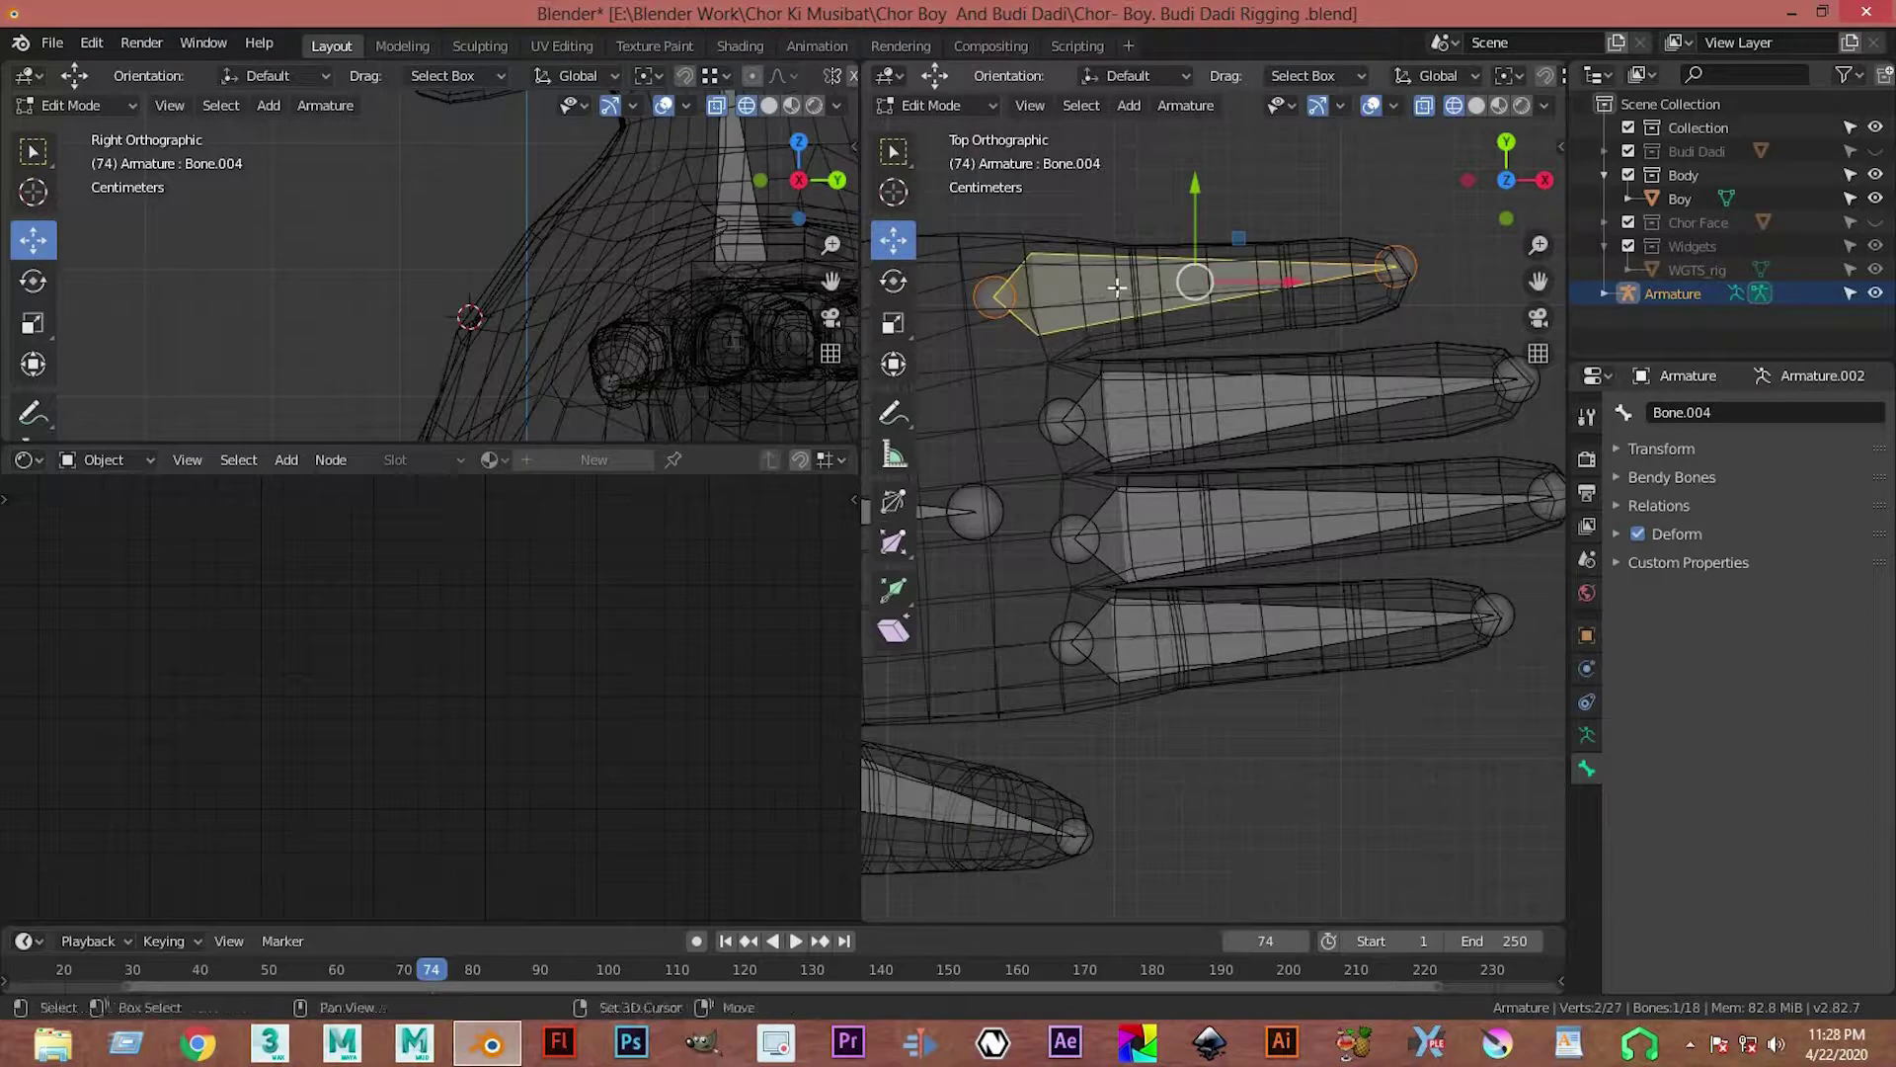
pyautogui.rightClick(1086, 301)
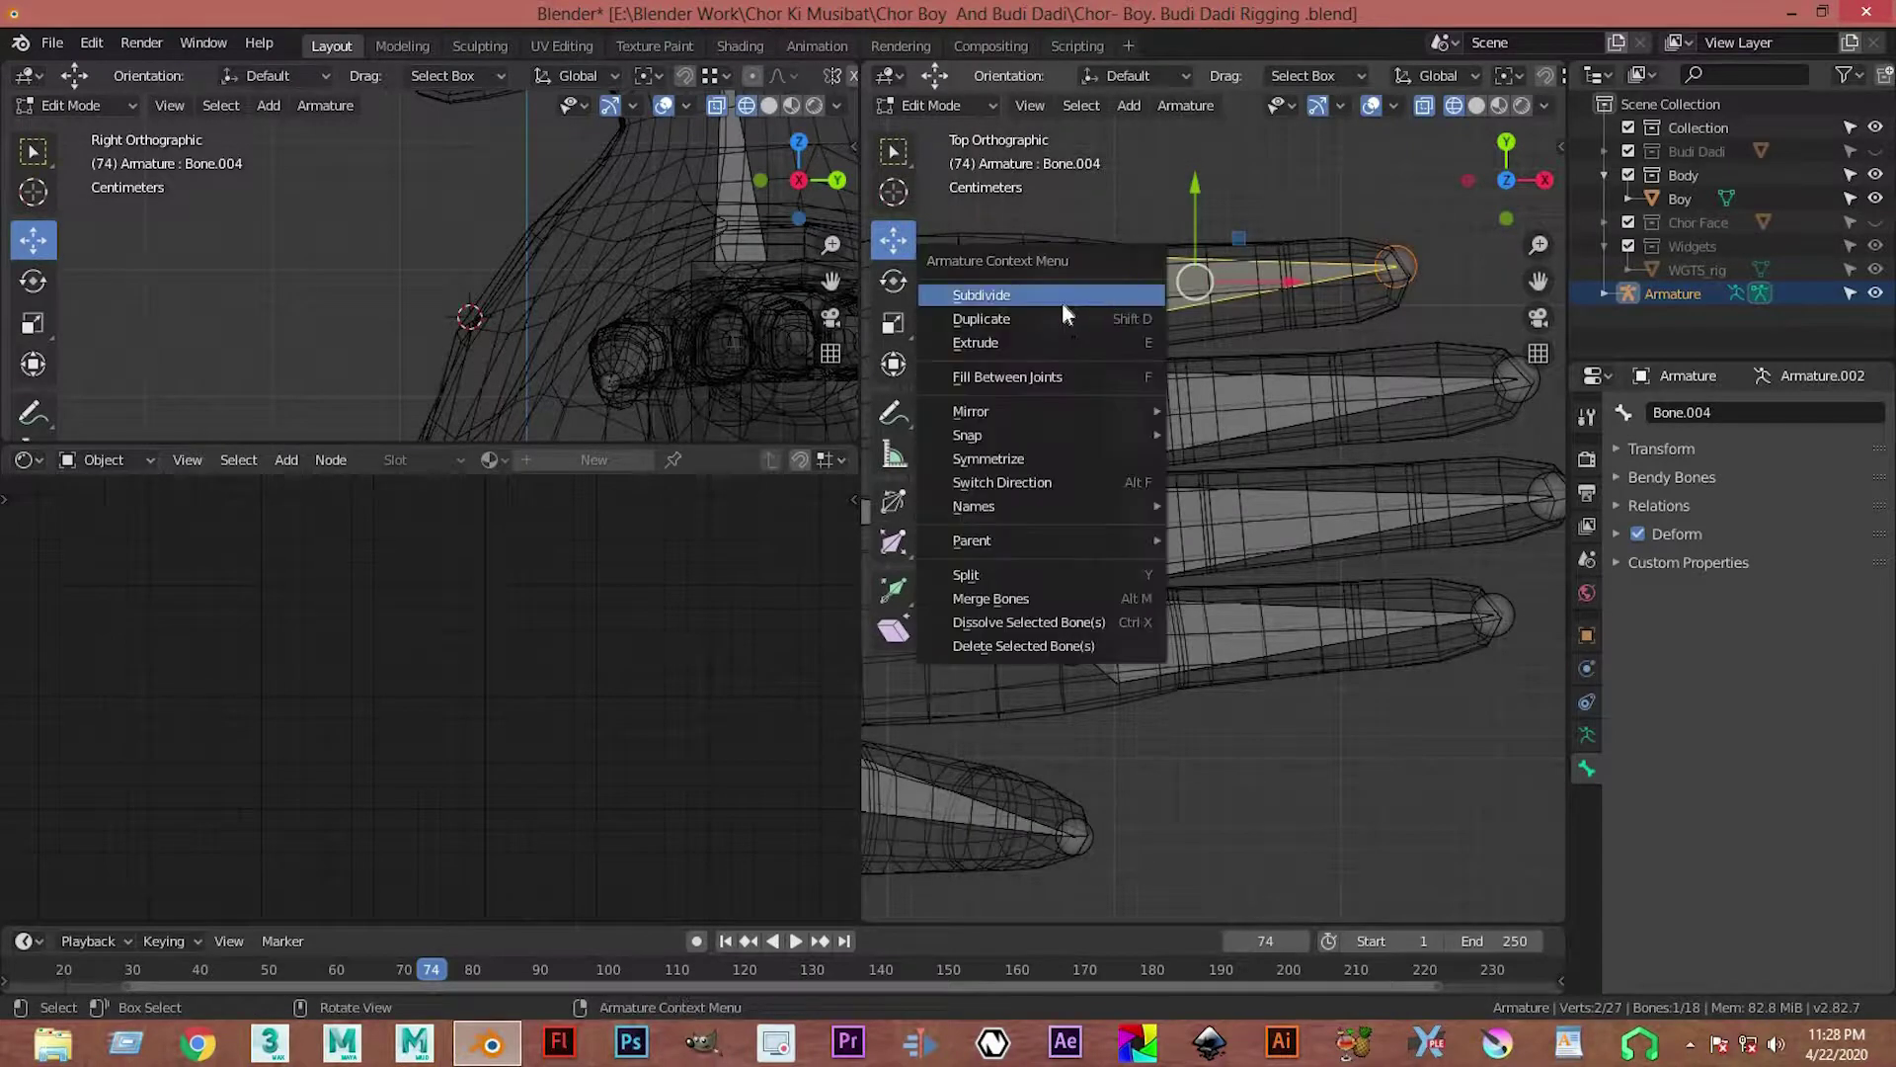
pyautogui.click(1063, 304)
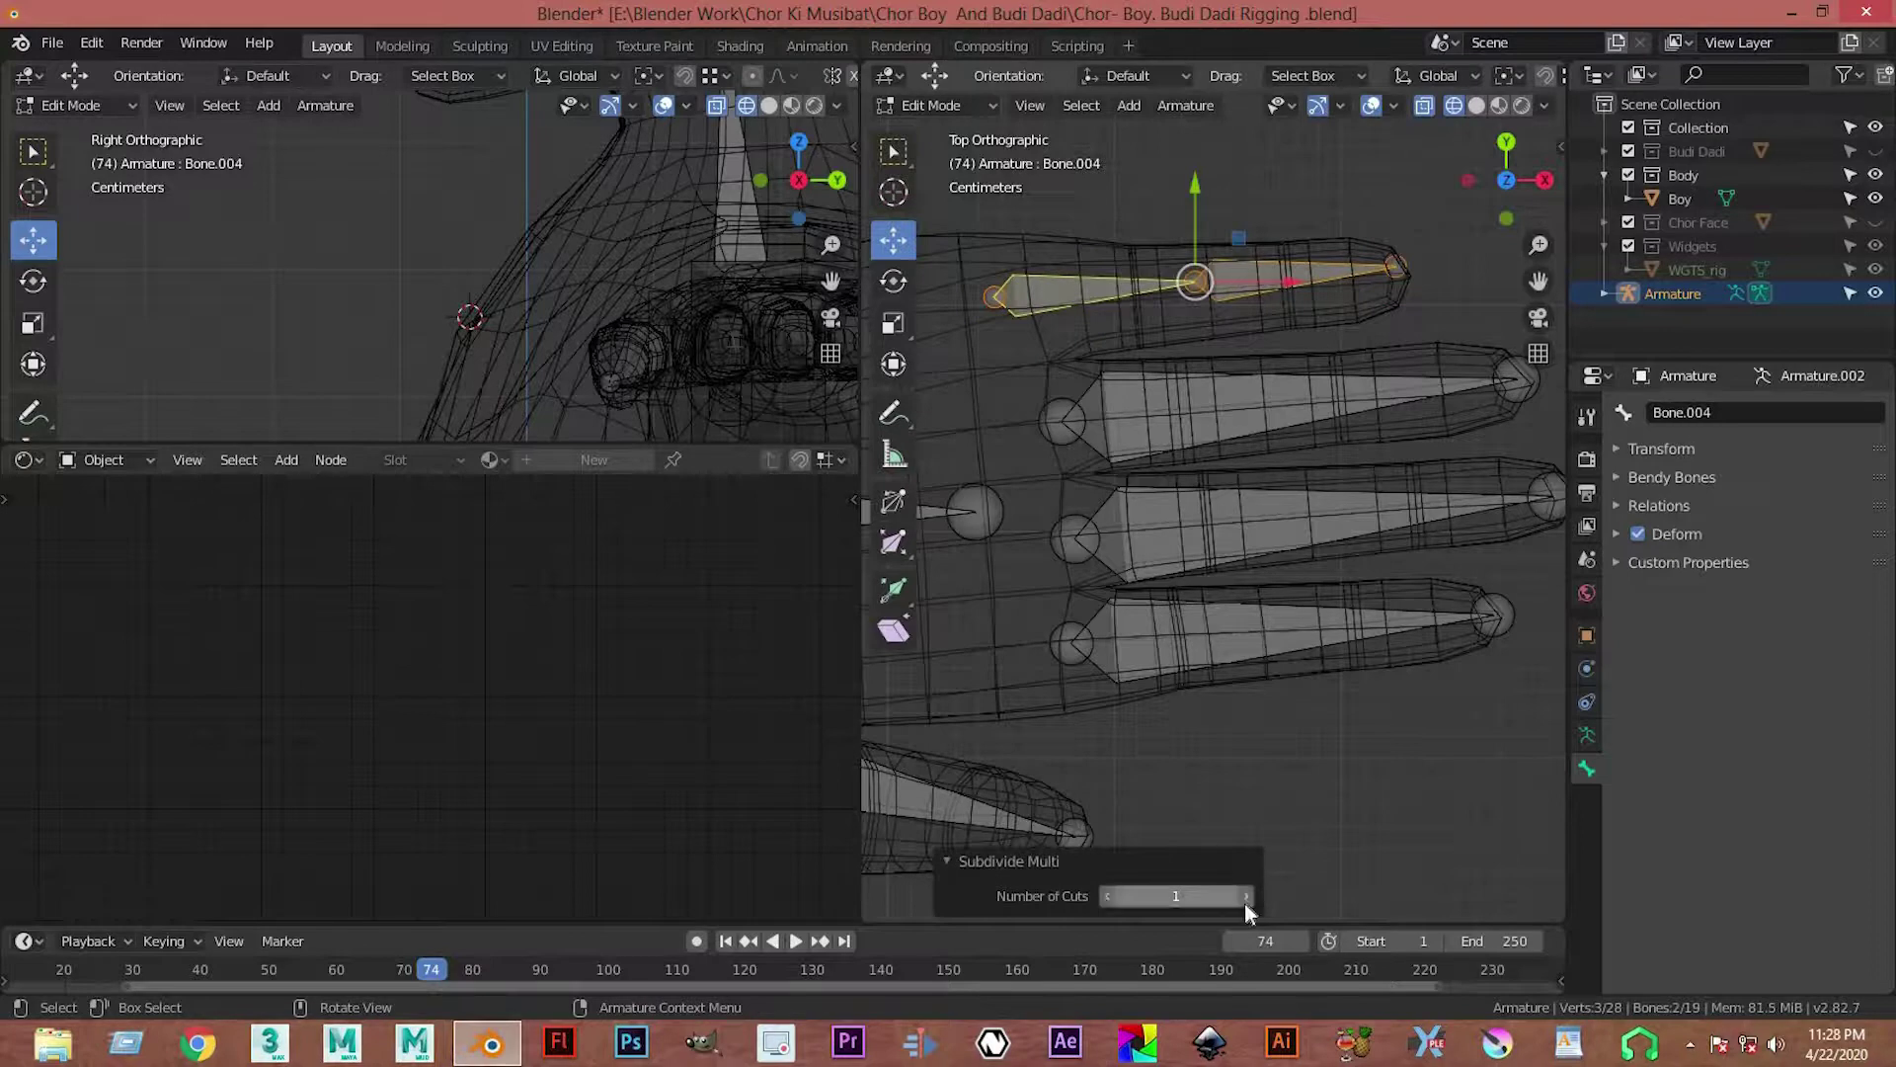
pyautogui.click(1246, 895)
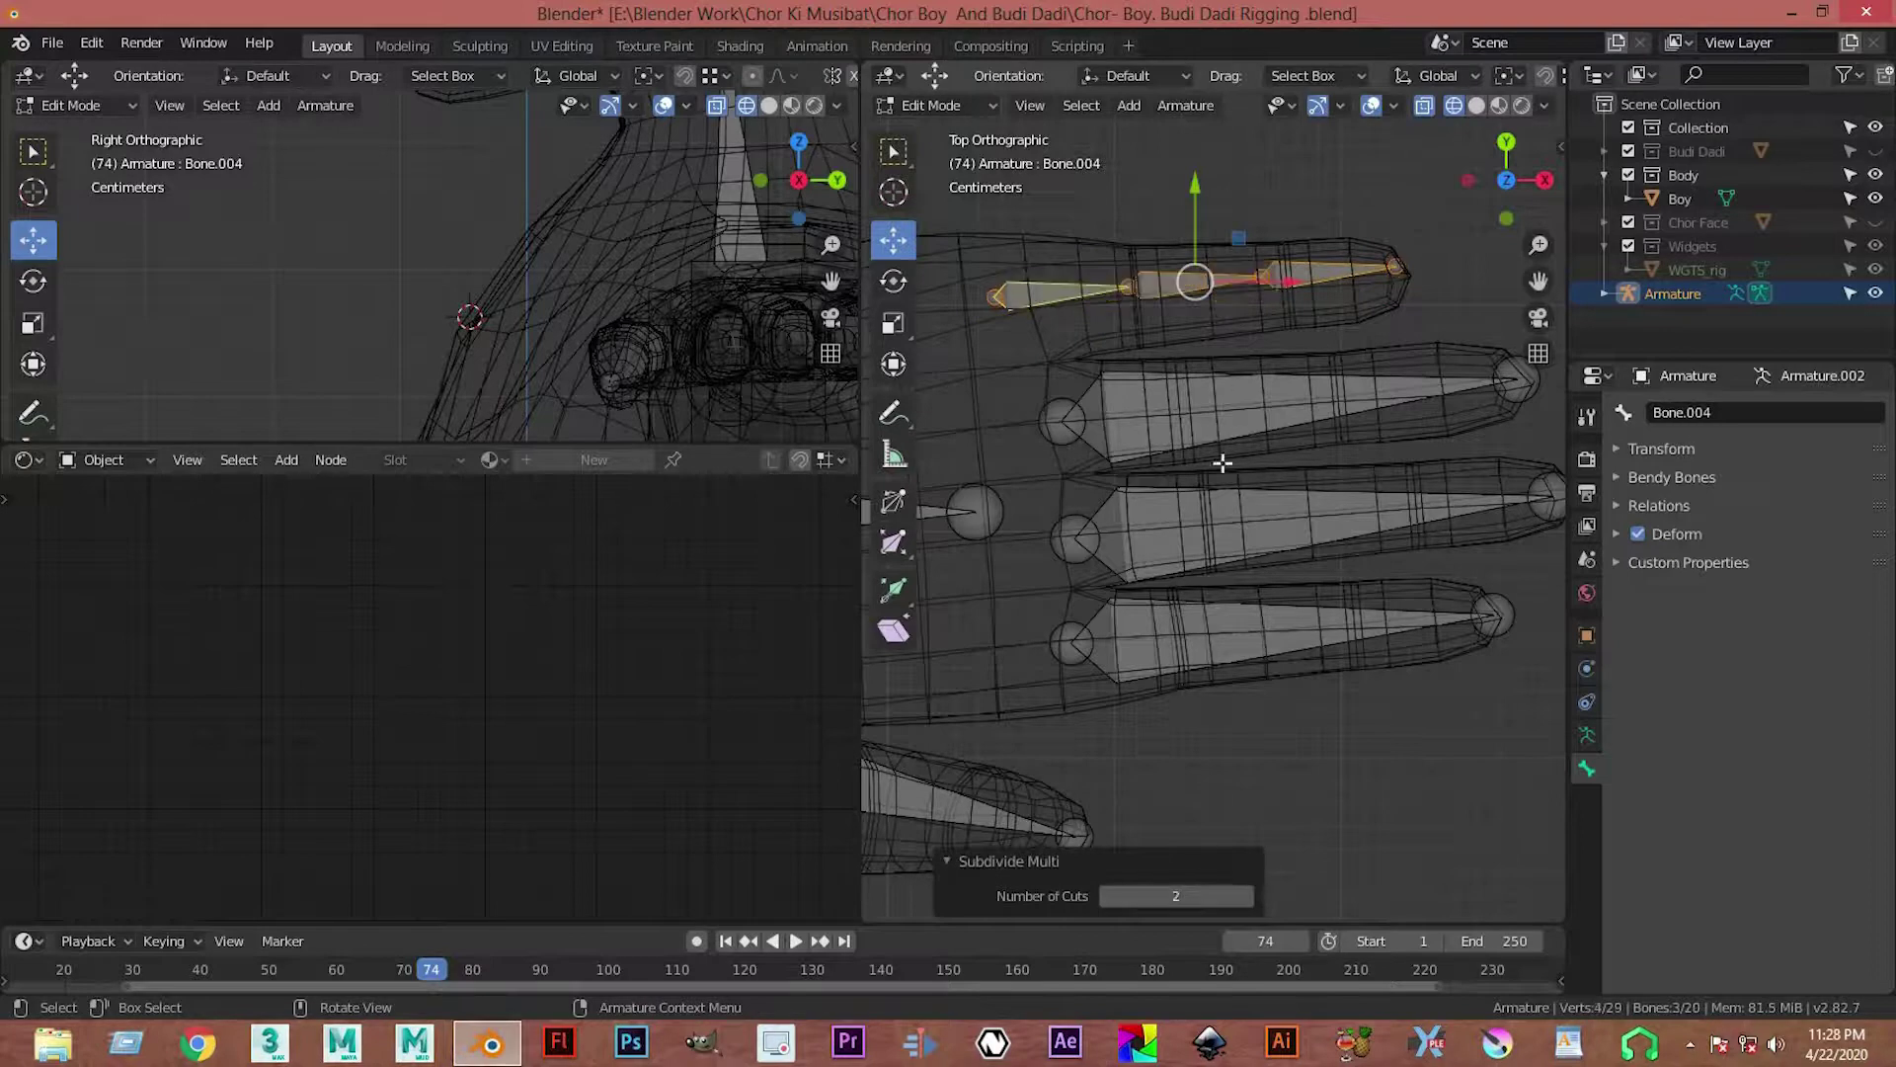
# Step: Subdivide the second, third and fourth finger bones into three segments each
pyautogui.click(1176, 408)
pyautogui.rightClick(1174, 397)
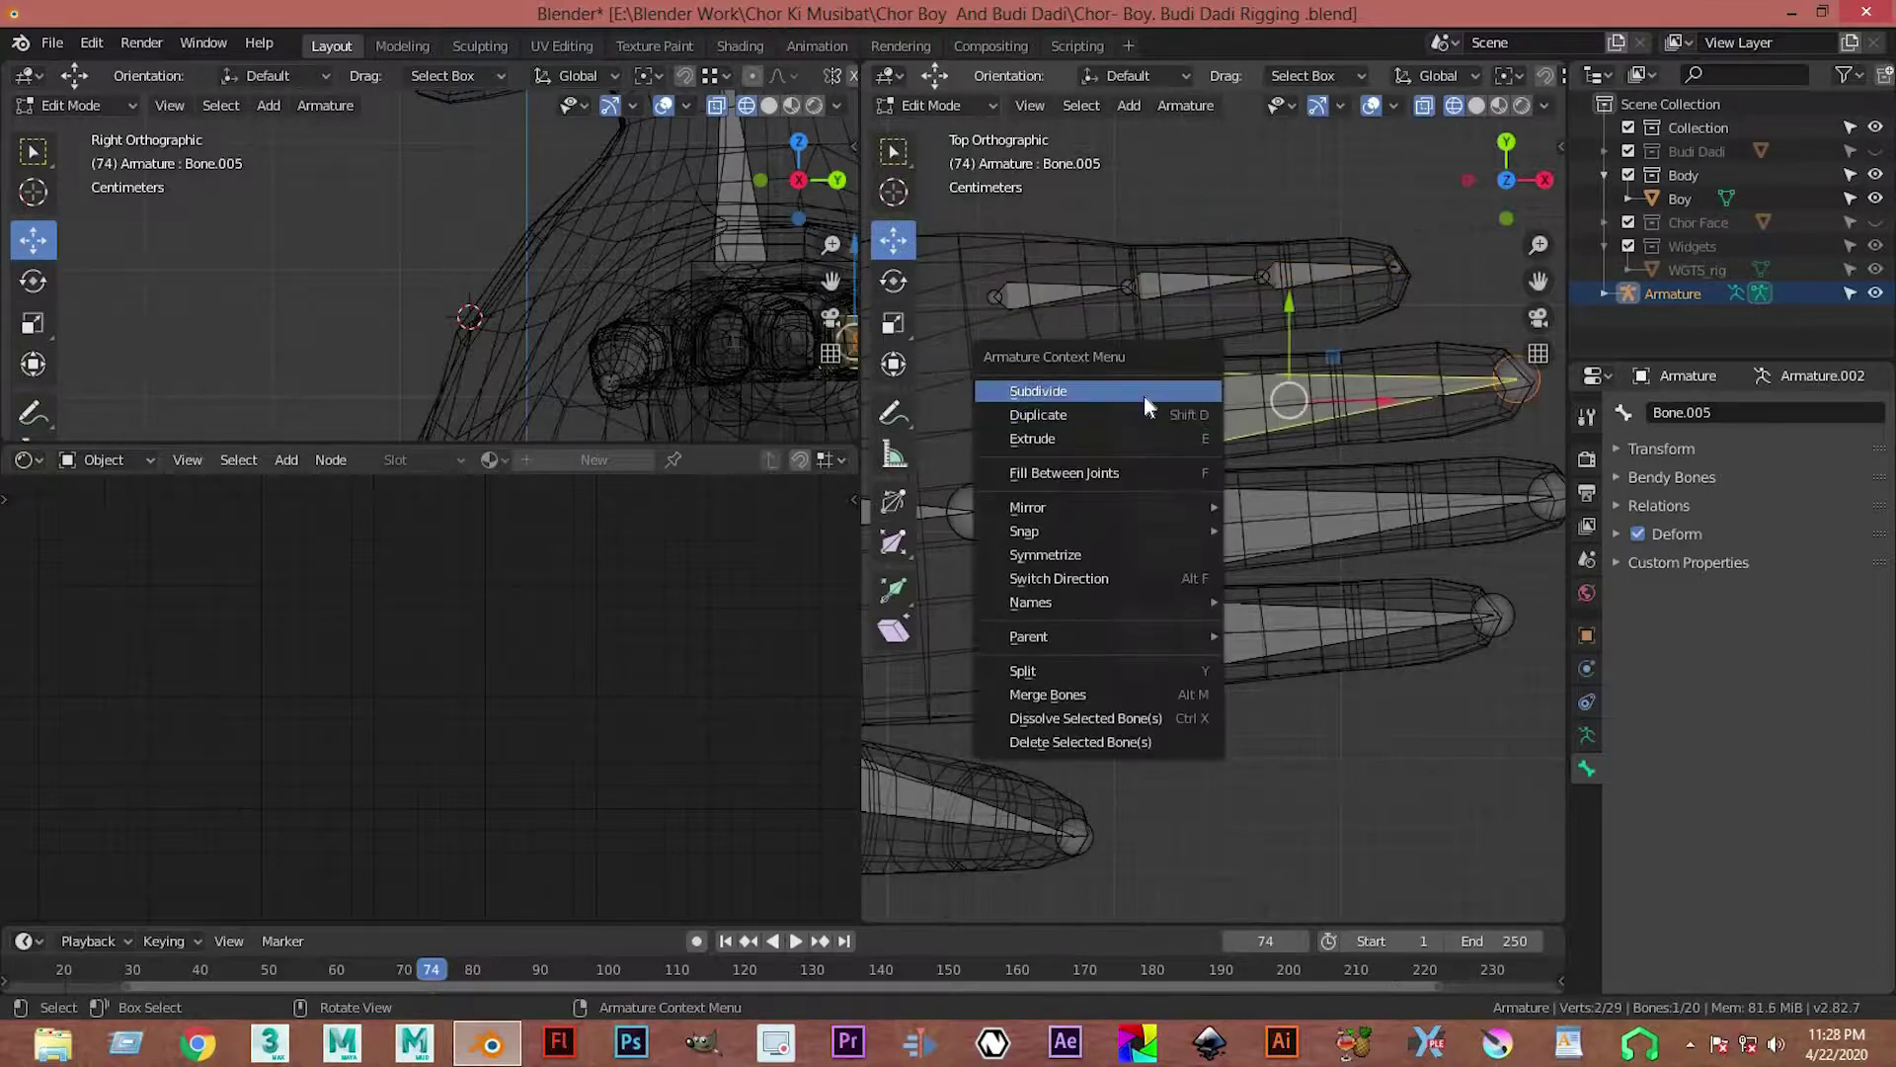
pyautogui.click(1144, 395)
pyautogui.click(1246, 895)
pyautogui.click(1253, 538)
pyautogui.rightClick(1255, 537)
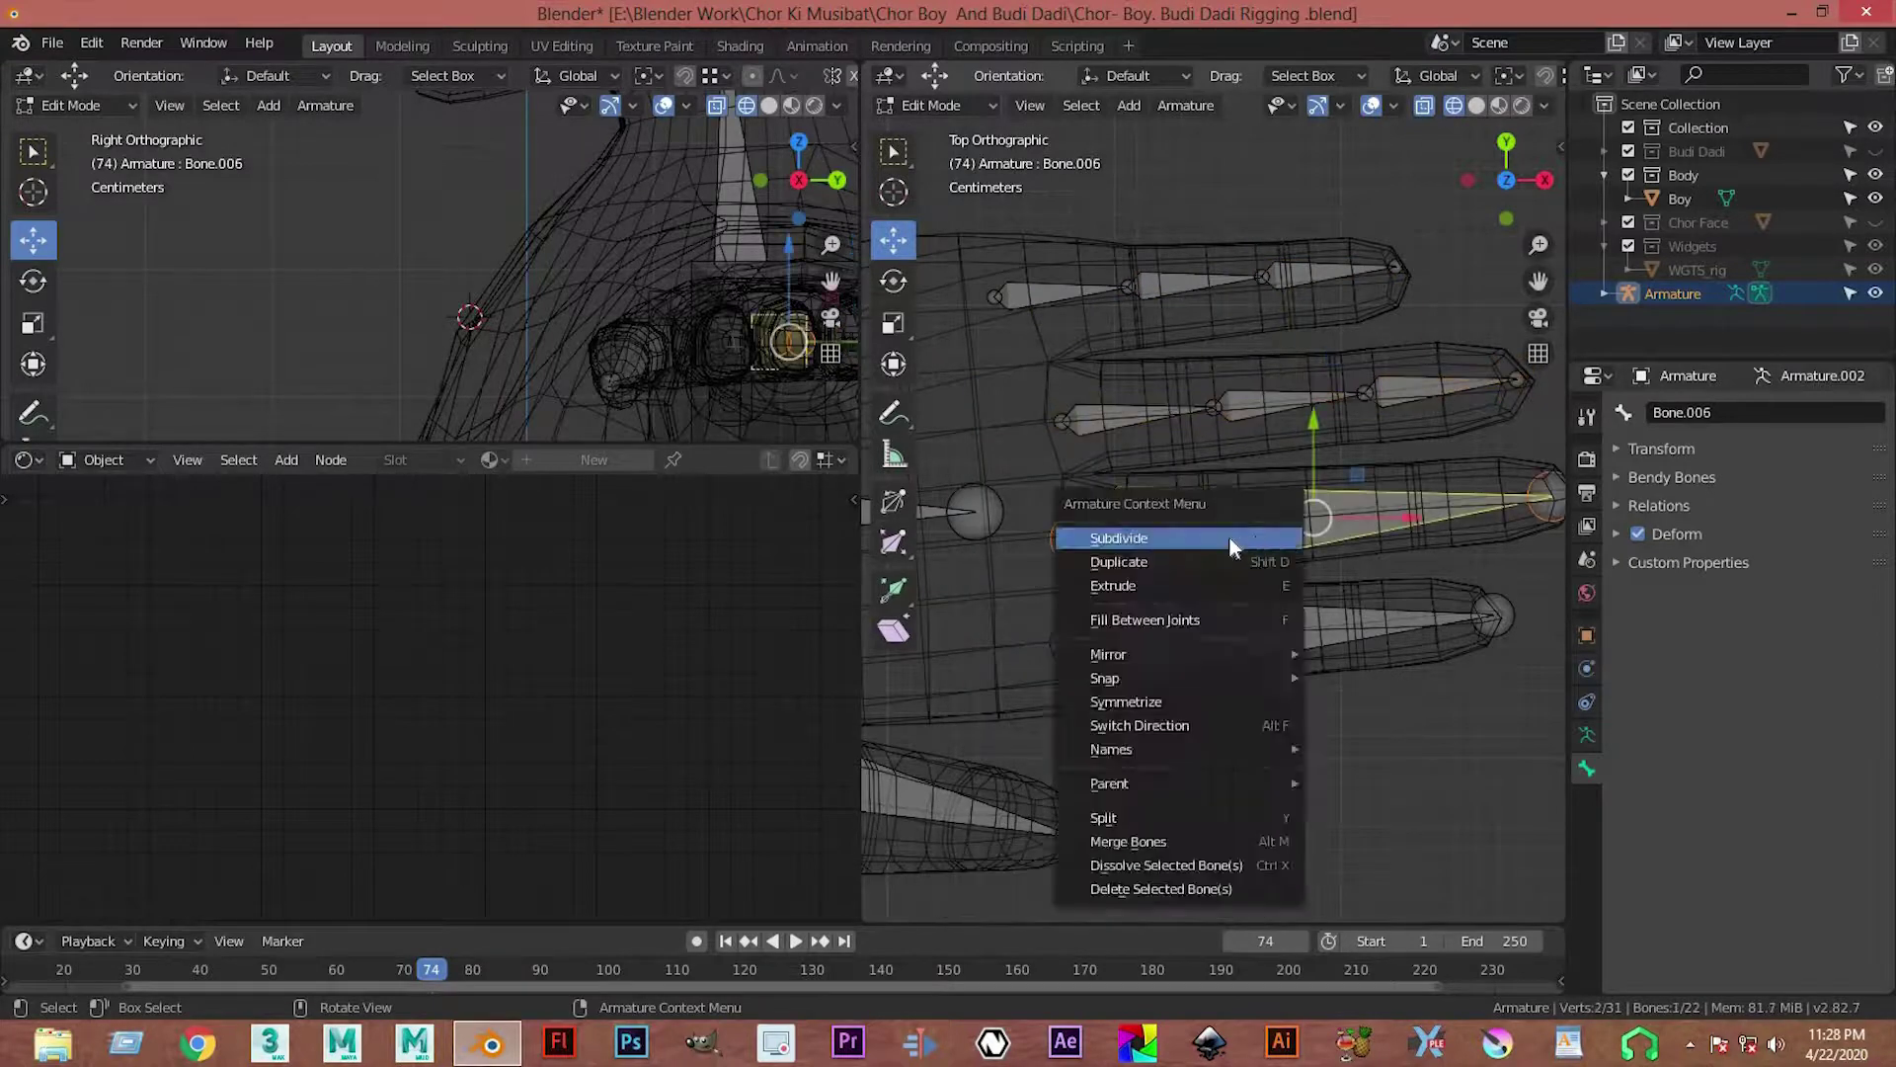
pyautogui.click(1230, 538)
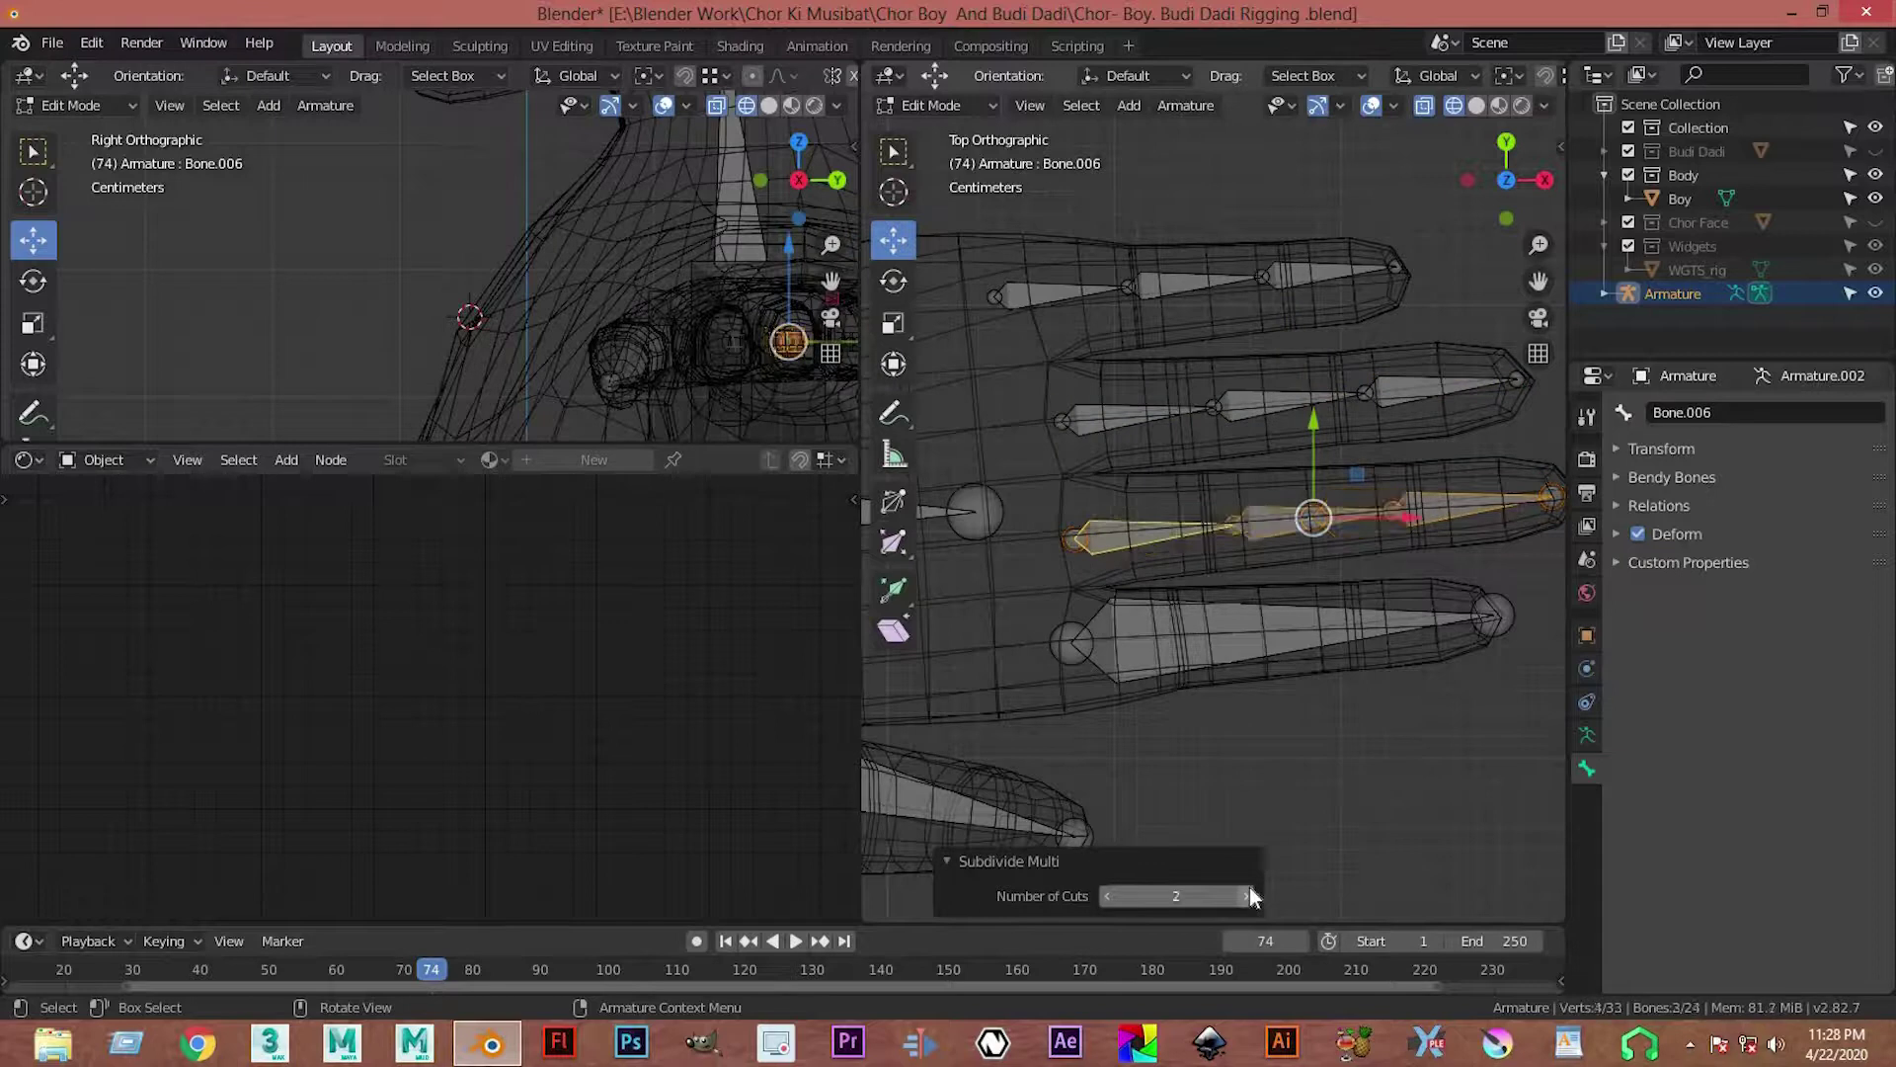
pyautogui.click(1221, 636)
pyautogui.rightClick(1221, 636)
pyautogui.click(1221, 637)
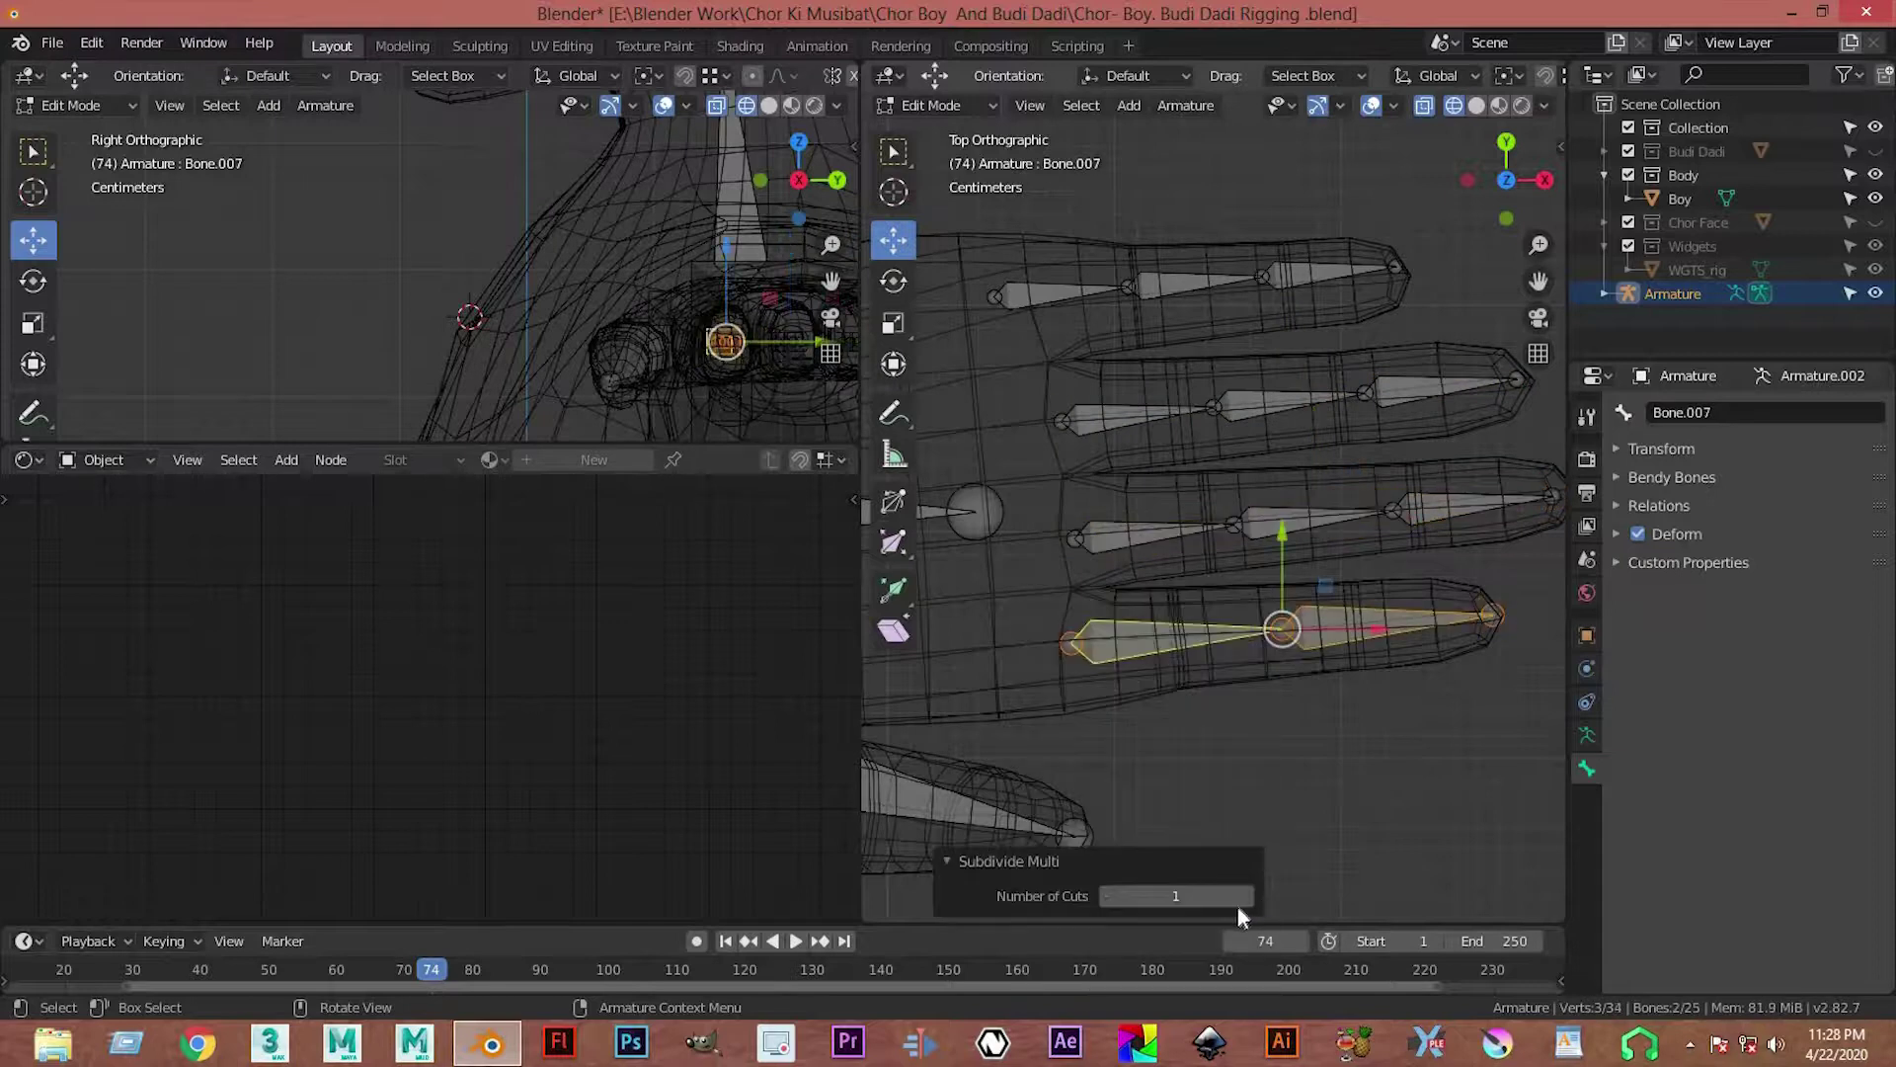
pyautogui.click(1248, 891)
# Step: Split the thumb bone in two, deselect all, and select the top finger's first bone
pyautogui.scroll(-2, 1050, 697)
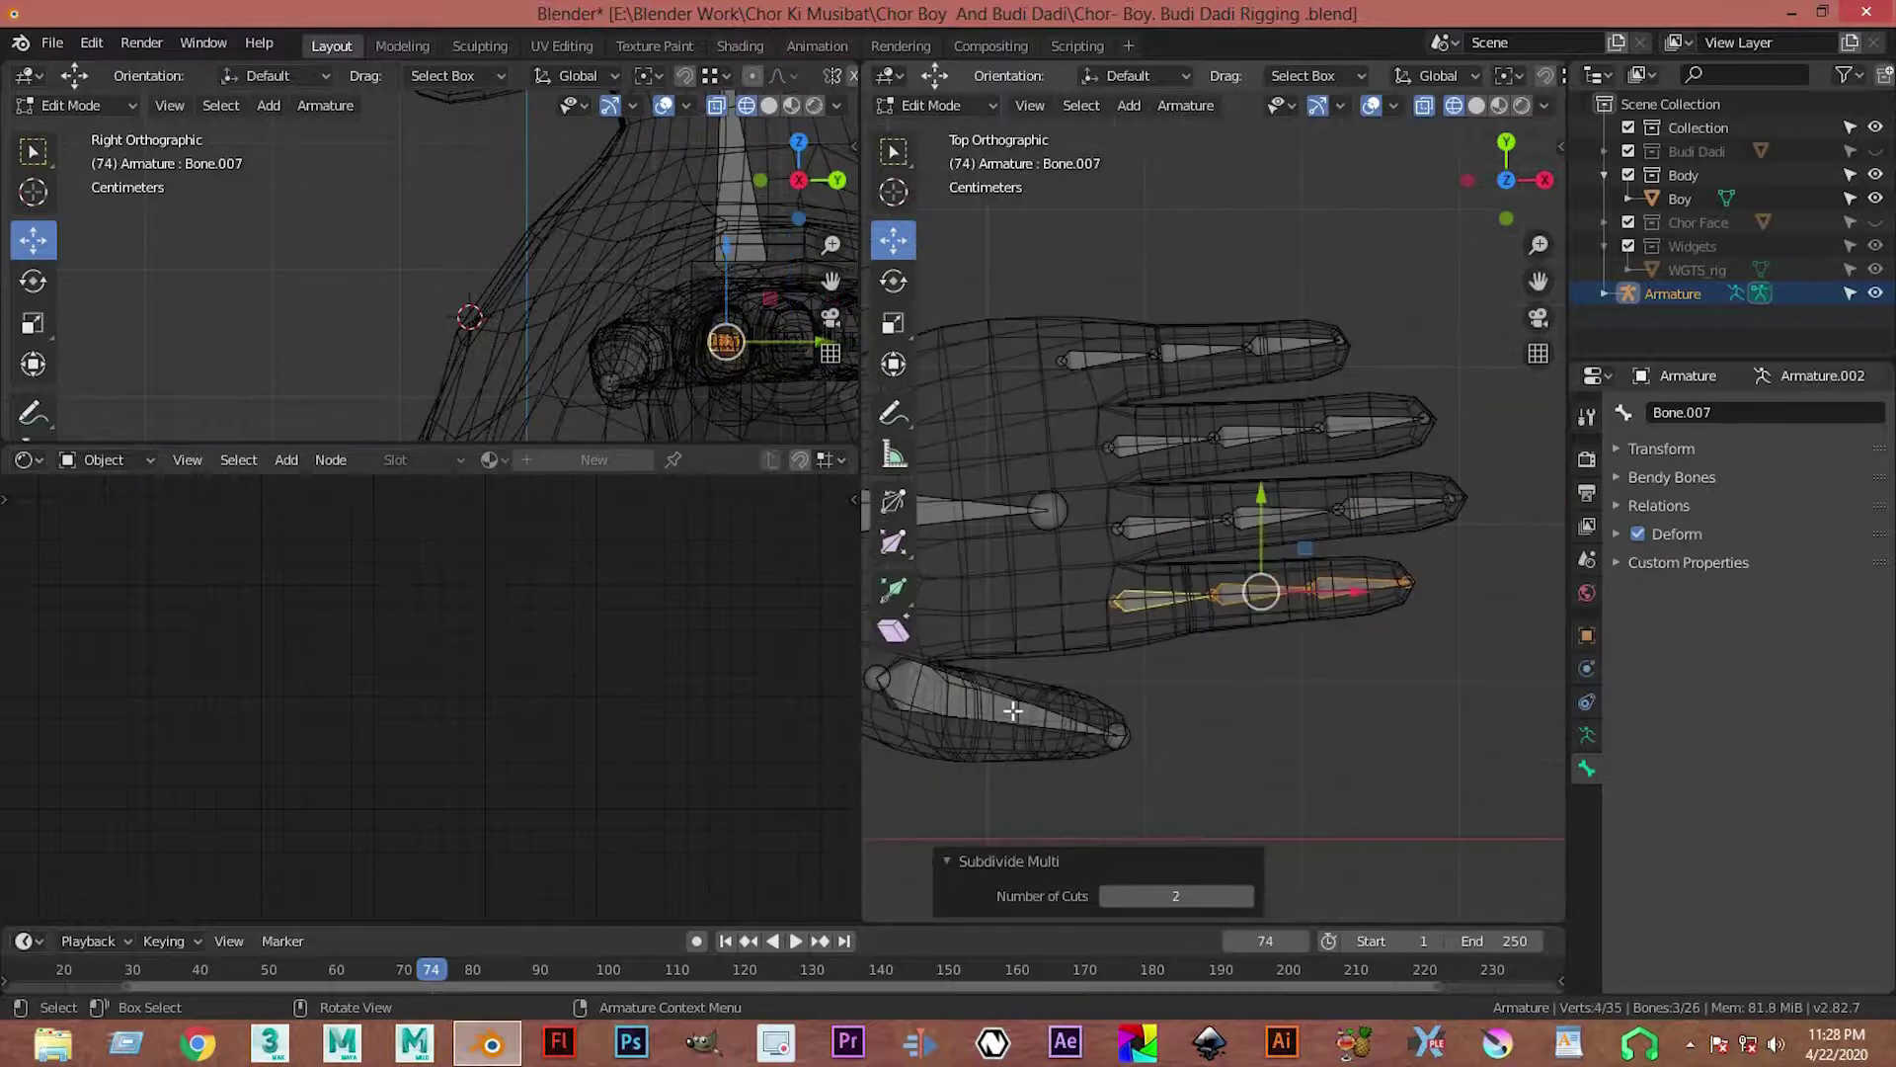
pyautogui.click(1013, 711)
pyautogui.rightClick(1013, 711)
pyautogui.click(956, 642)
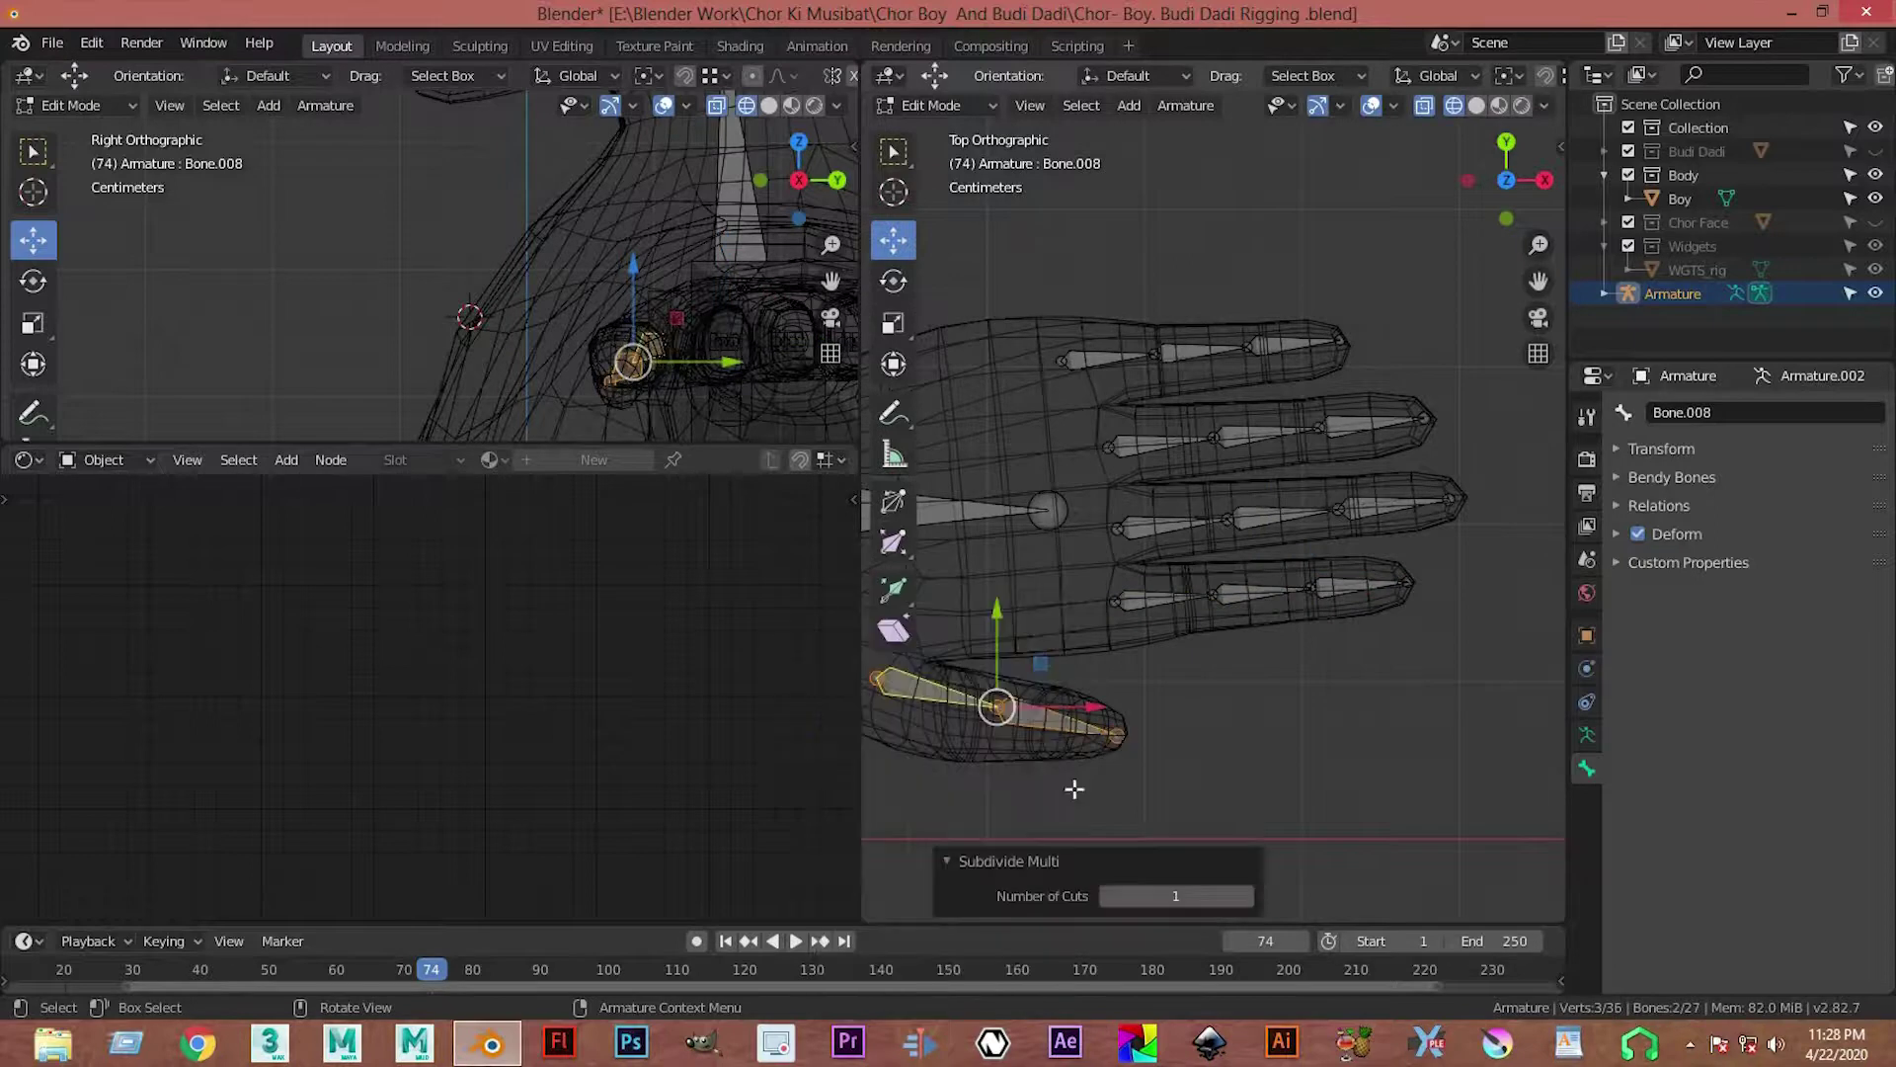
pyautogui.click(1159, 613)
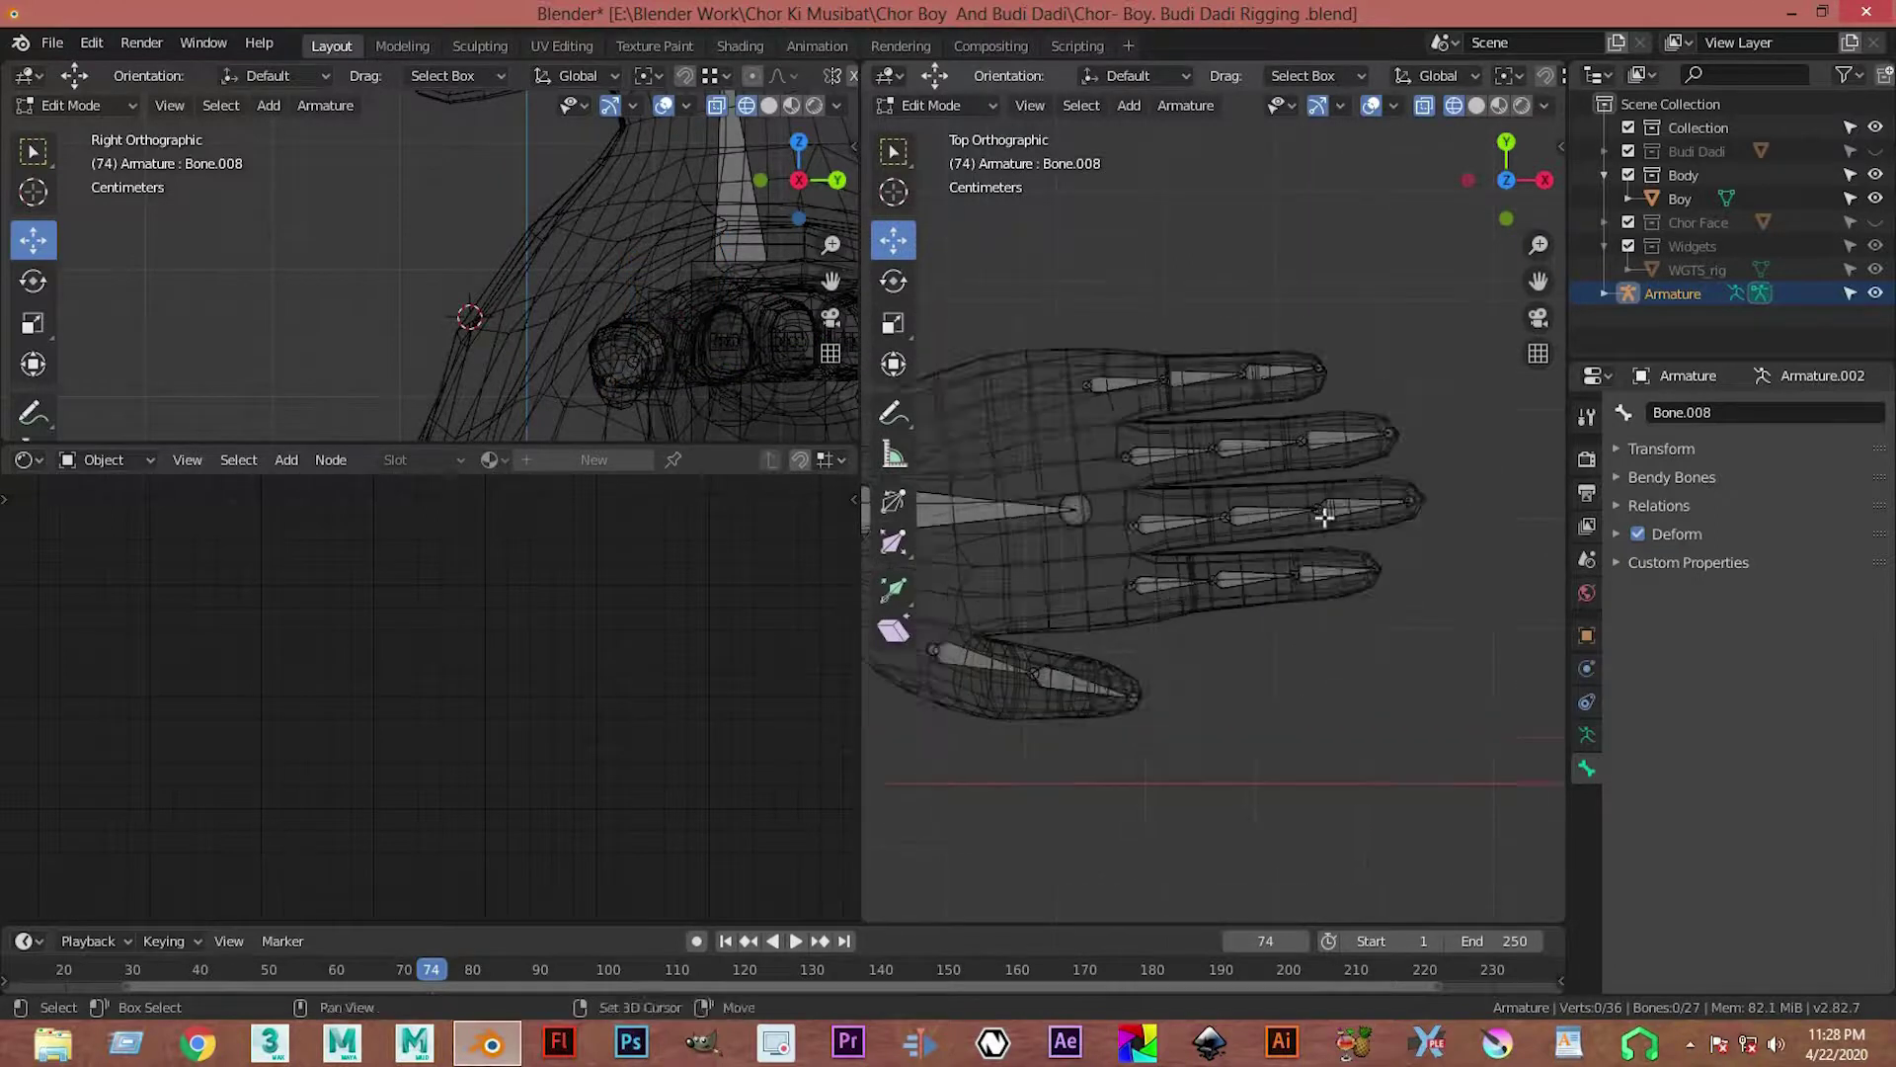
pyautogui.scroll(3, 1324, 512)
pyautogui.scroll(2, 1325, 398)
pyautogui.scroll(2, 1165, 499)
pyautogui.click(1284, 403)
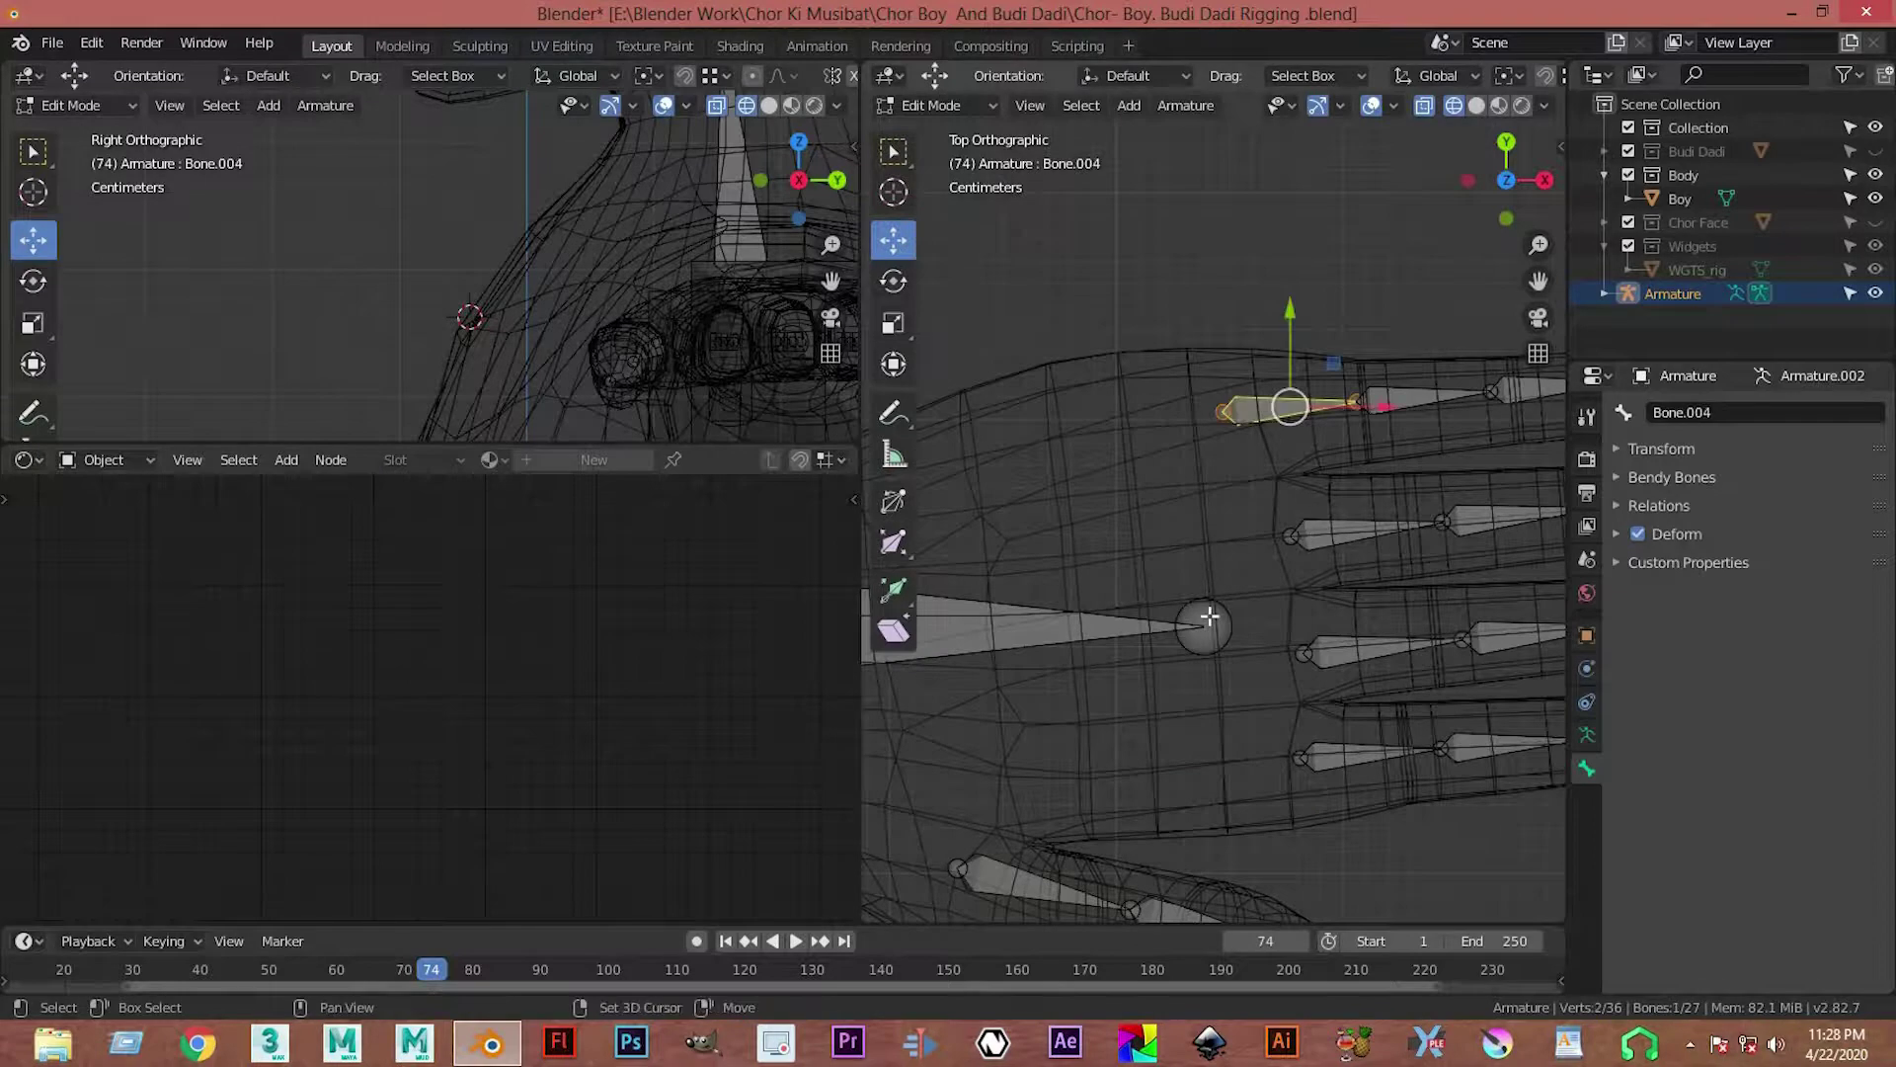
# Step: Parent the index and middle finger base bones to the palm bone with Keep Offset
pyautogui.keyDown('shift'); pyautogui.click(1166, 626); pyautogui.keyUp('shift')
pyautogui.keyDown('shift'); pyautogui.click(1160, 624); pyautogui.keyUp('shift')
pyautogui.hotkey('ctrl', 'p')
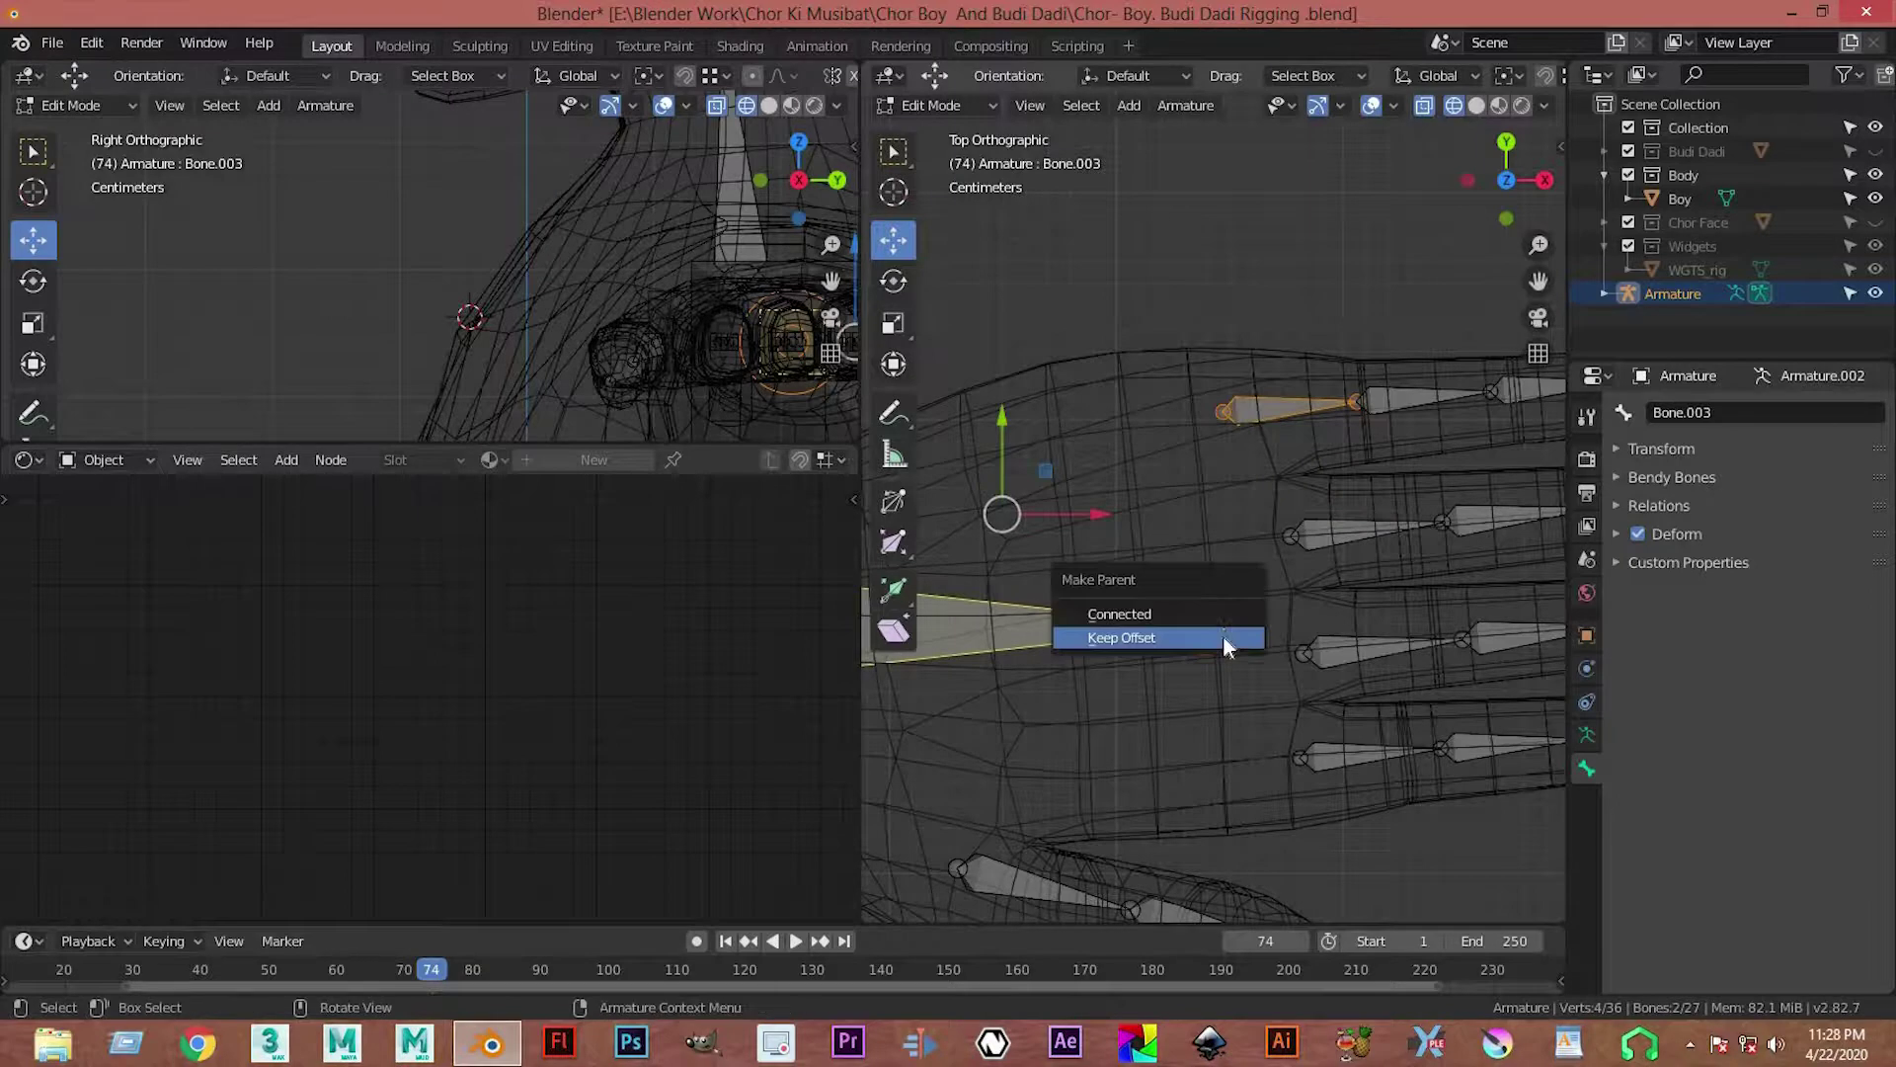
pyautogui.click(1222, 637)
pyautogui.scroll(-1, 1324, 501)
pyautogui.click(1280, 538)
pyautogui.keyDown('shift'); pyautogui.click(1188, 608); pyautogui.keyUp('shift')
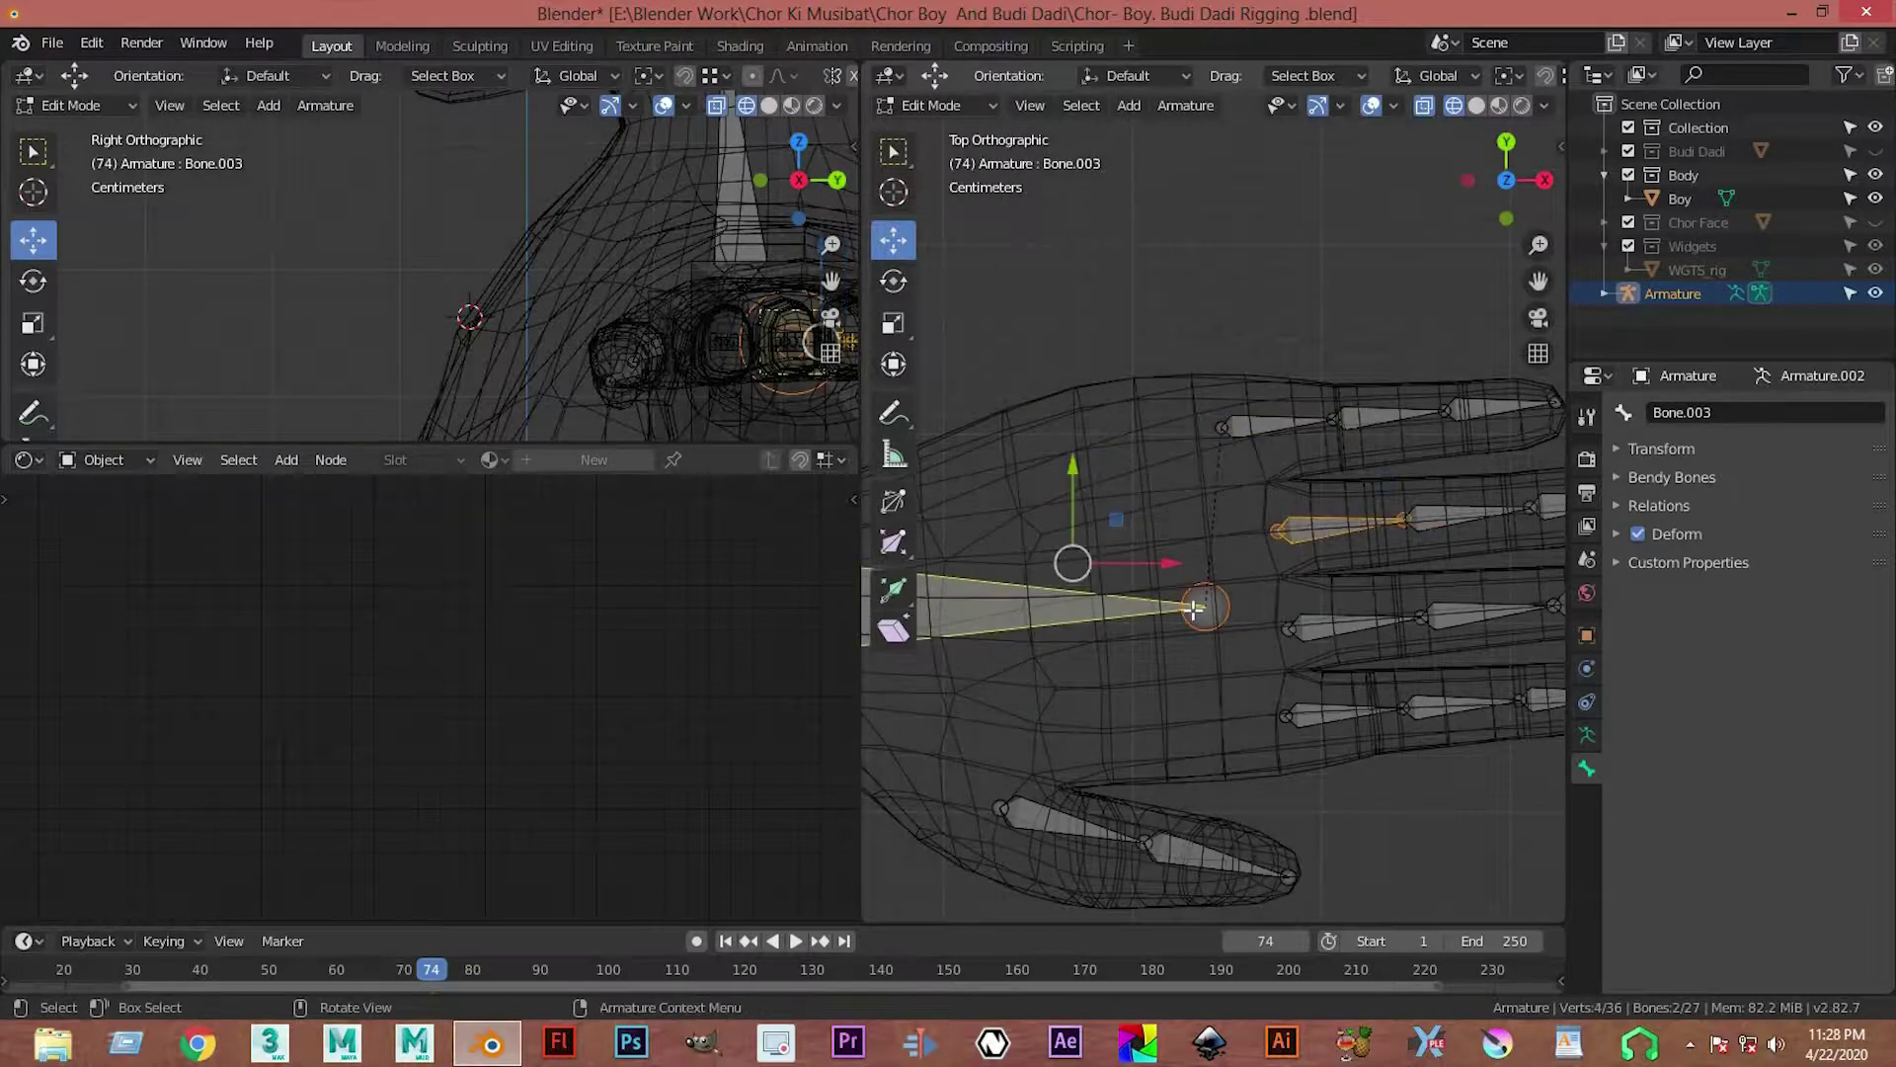
pyautogui.hotkey('ctrl', 'p')
pyautogui.click(1198, 606)
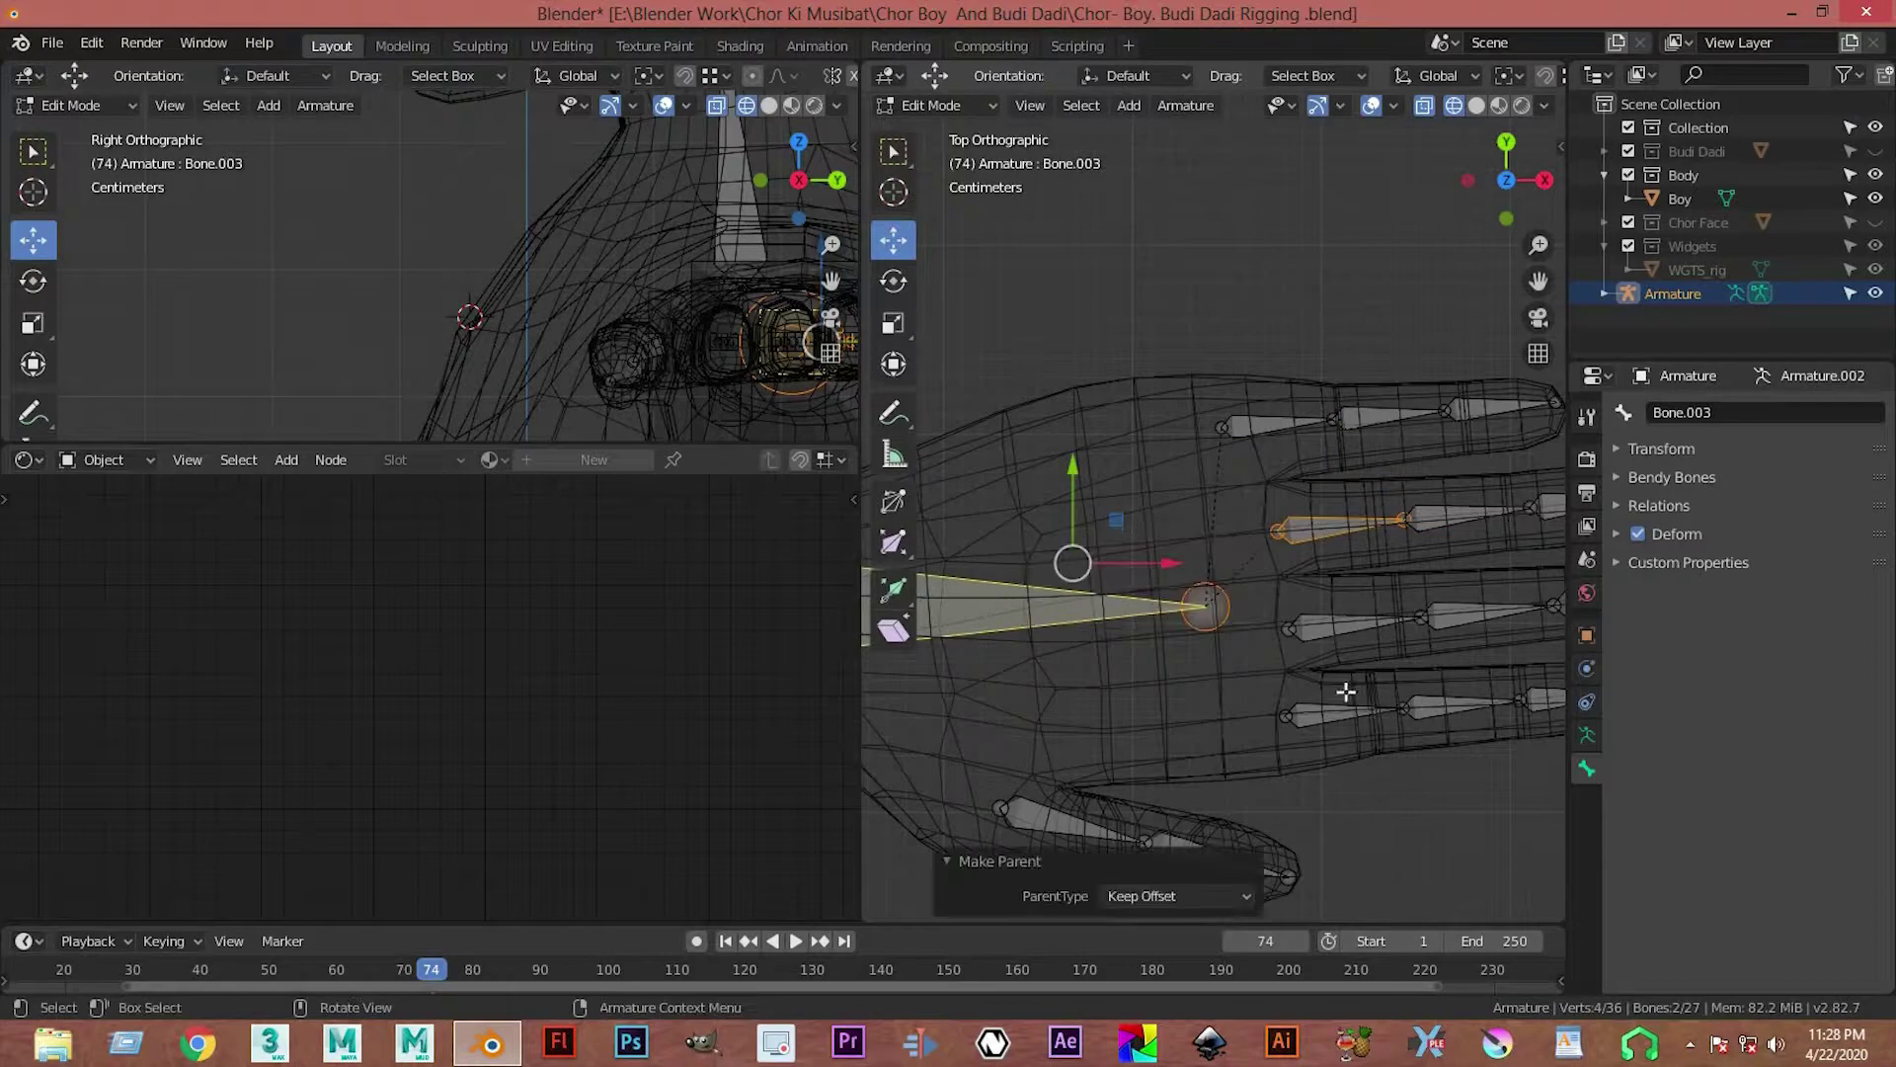
# Step: Select the ring, pinky and lower thumb bones with the palm bone, then clear the selection
pyautogui.click(1202, 640)
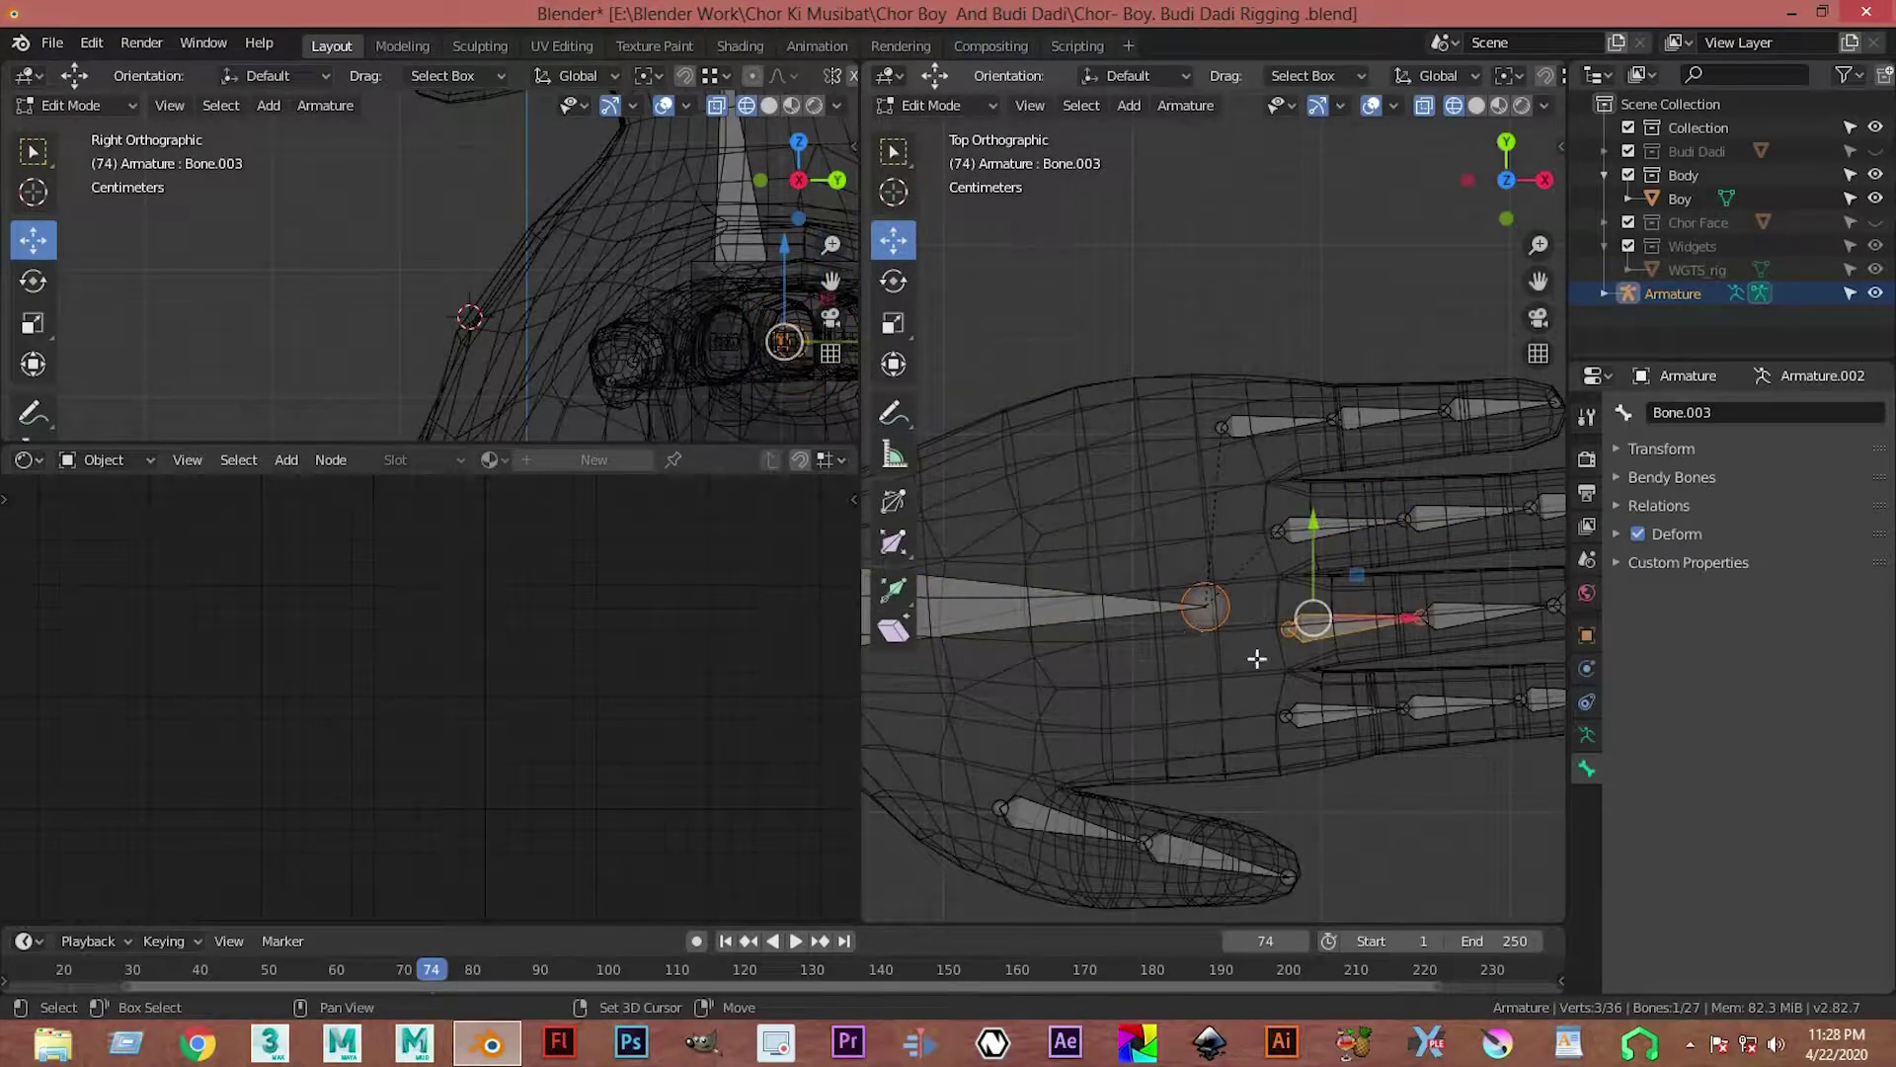
pyautogui.click(1314, 715)
pyautogui.keyDown('shift'); pyautogui.click(1205, 617); pyautogui.keyUp('shift')
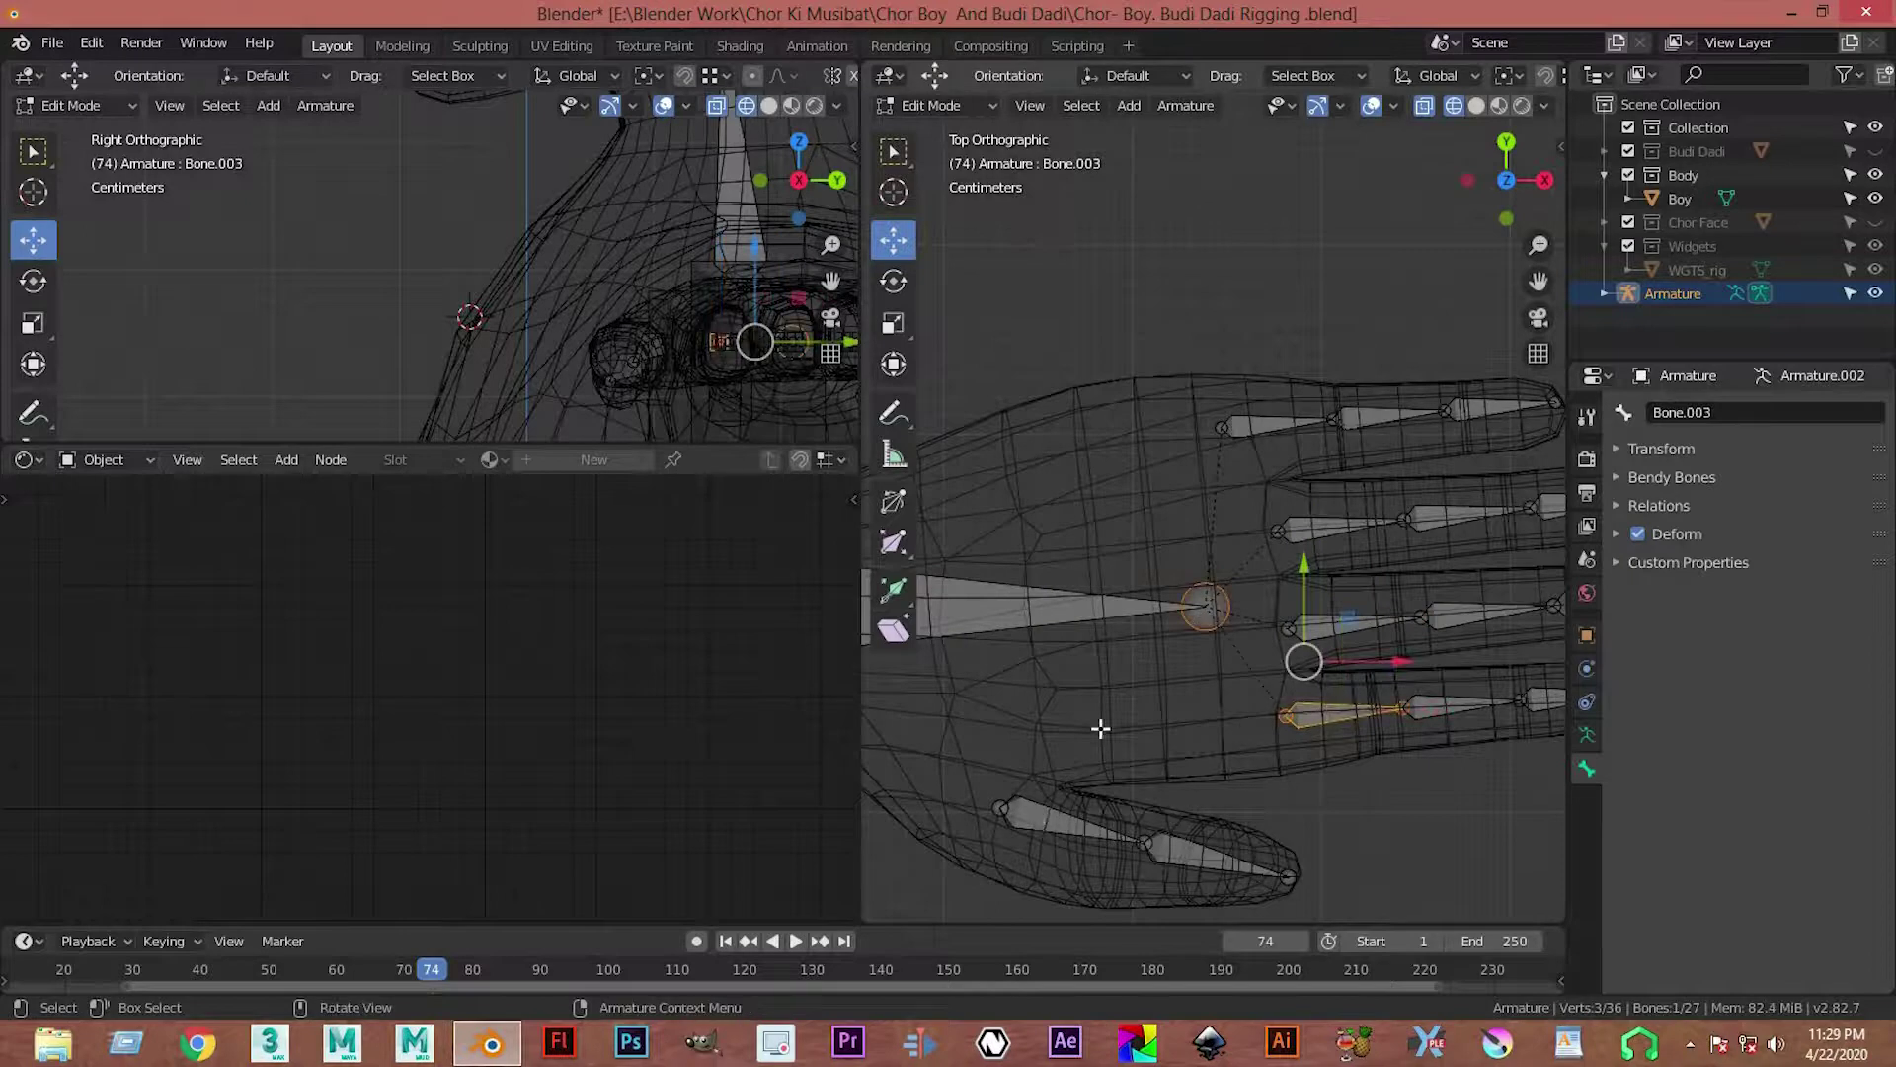
pyautogui.click(1072, 823)
pyautogui.keyDown('shift'); pyautogui.click(1198, 625); pyautogui.keyUp('shift')
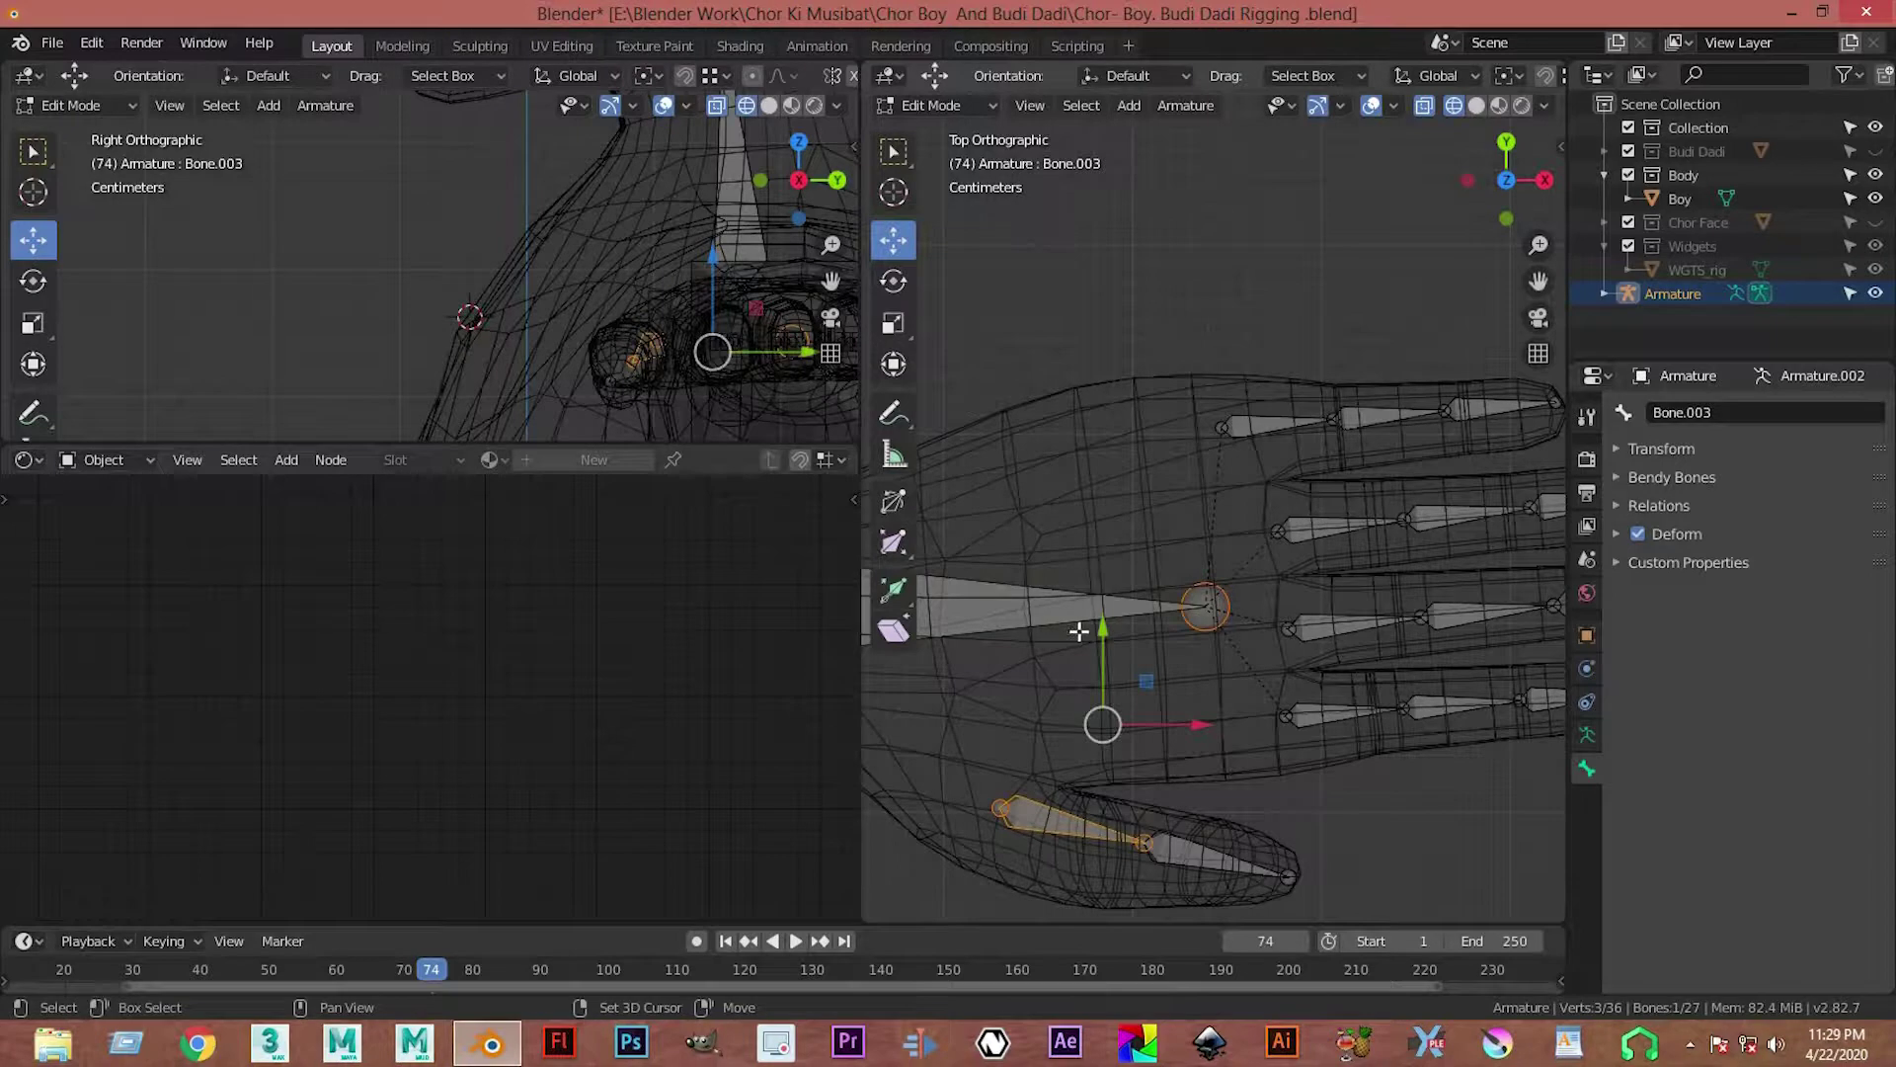
pyautogui.scroll(-5, 1278, 761)
pyautogui.click(1201, 685)
# Step: Rename the upper arm bone to 'Left Hand Upper Arm'
pyautogui.keyDown('shift'); pyautogui.moveTo(1151, 622); pyautogui.dragTo(1195, 683, button='middle'); pyautogui.keyUp('shift')
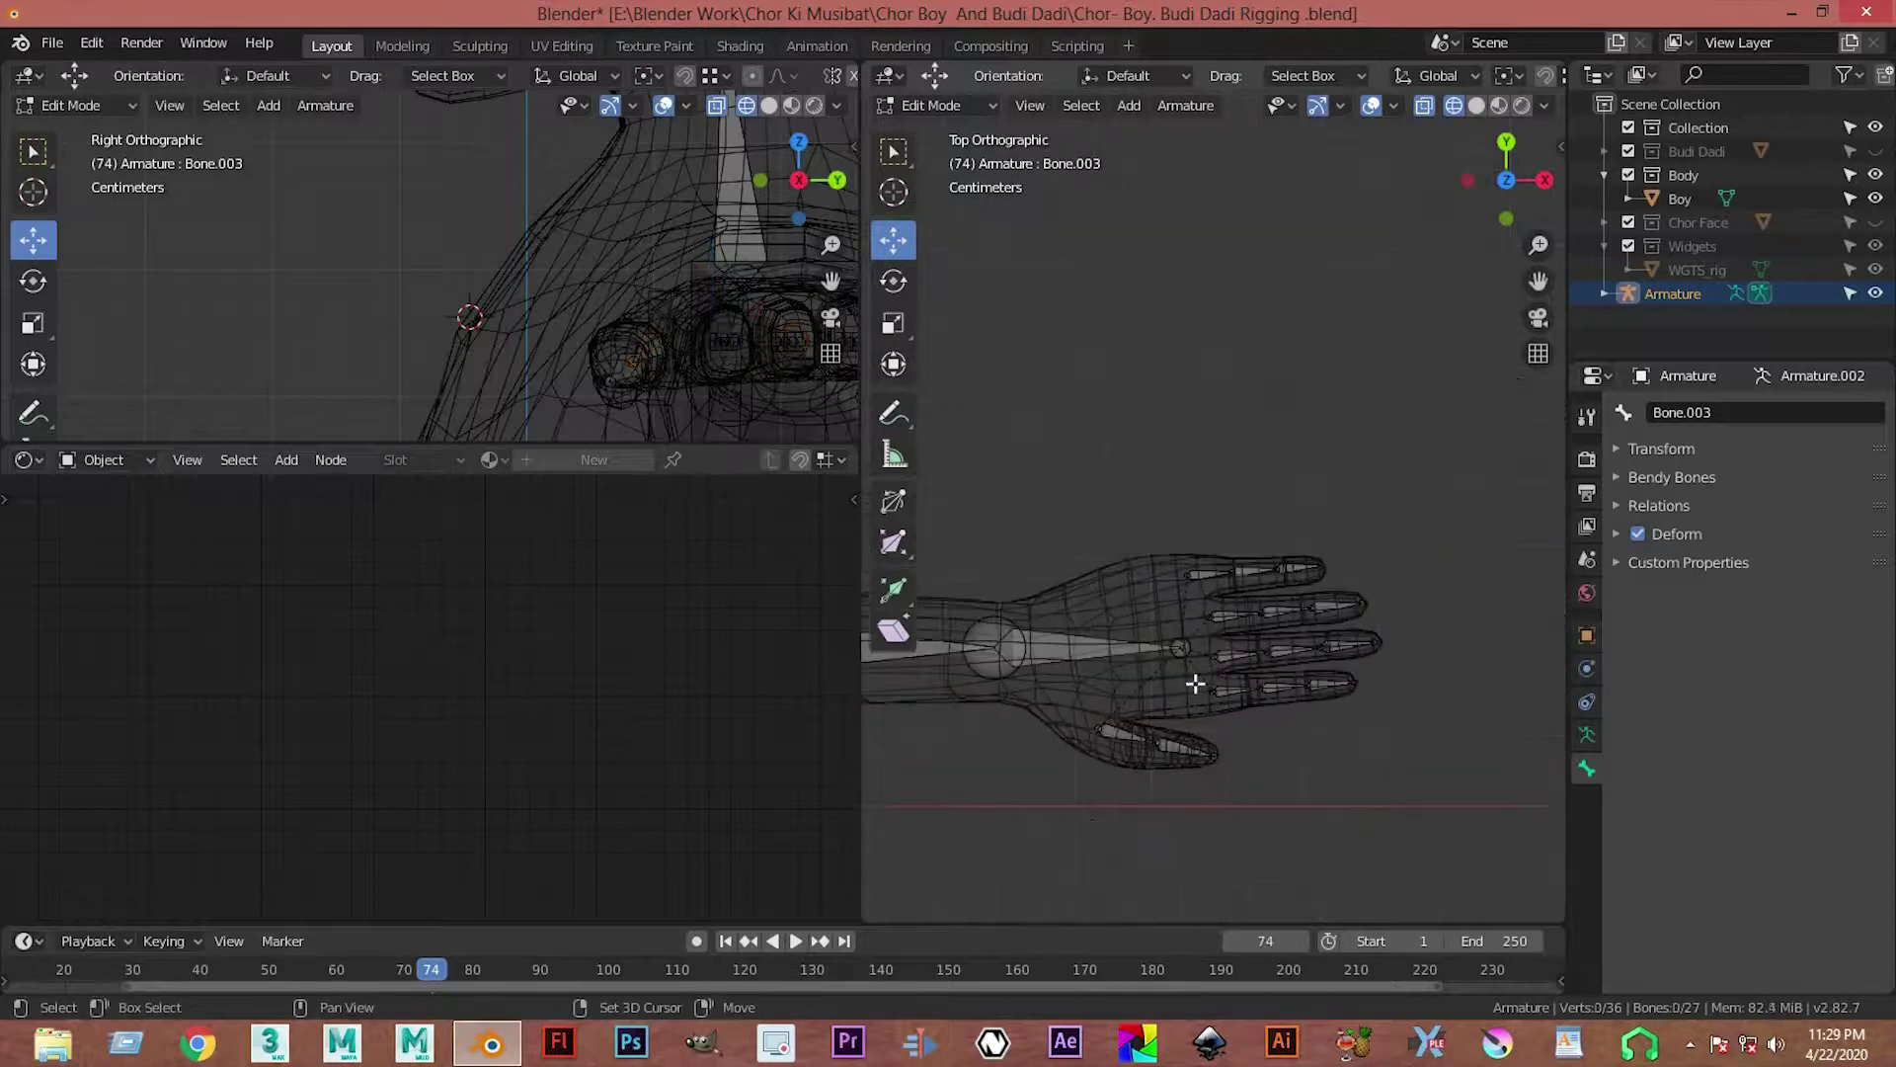
pyautogui.scroll(2, 1195, 683)
pyautogui.scroll(-3, 1196, 683)
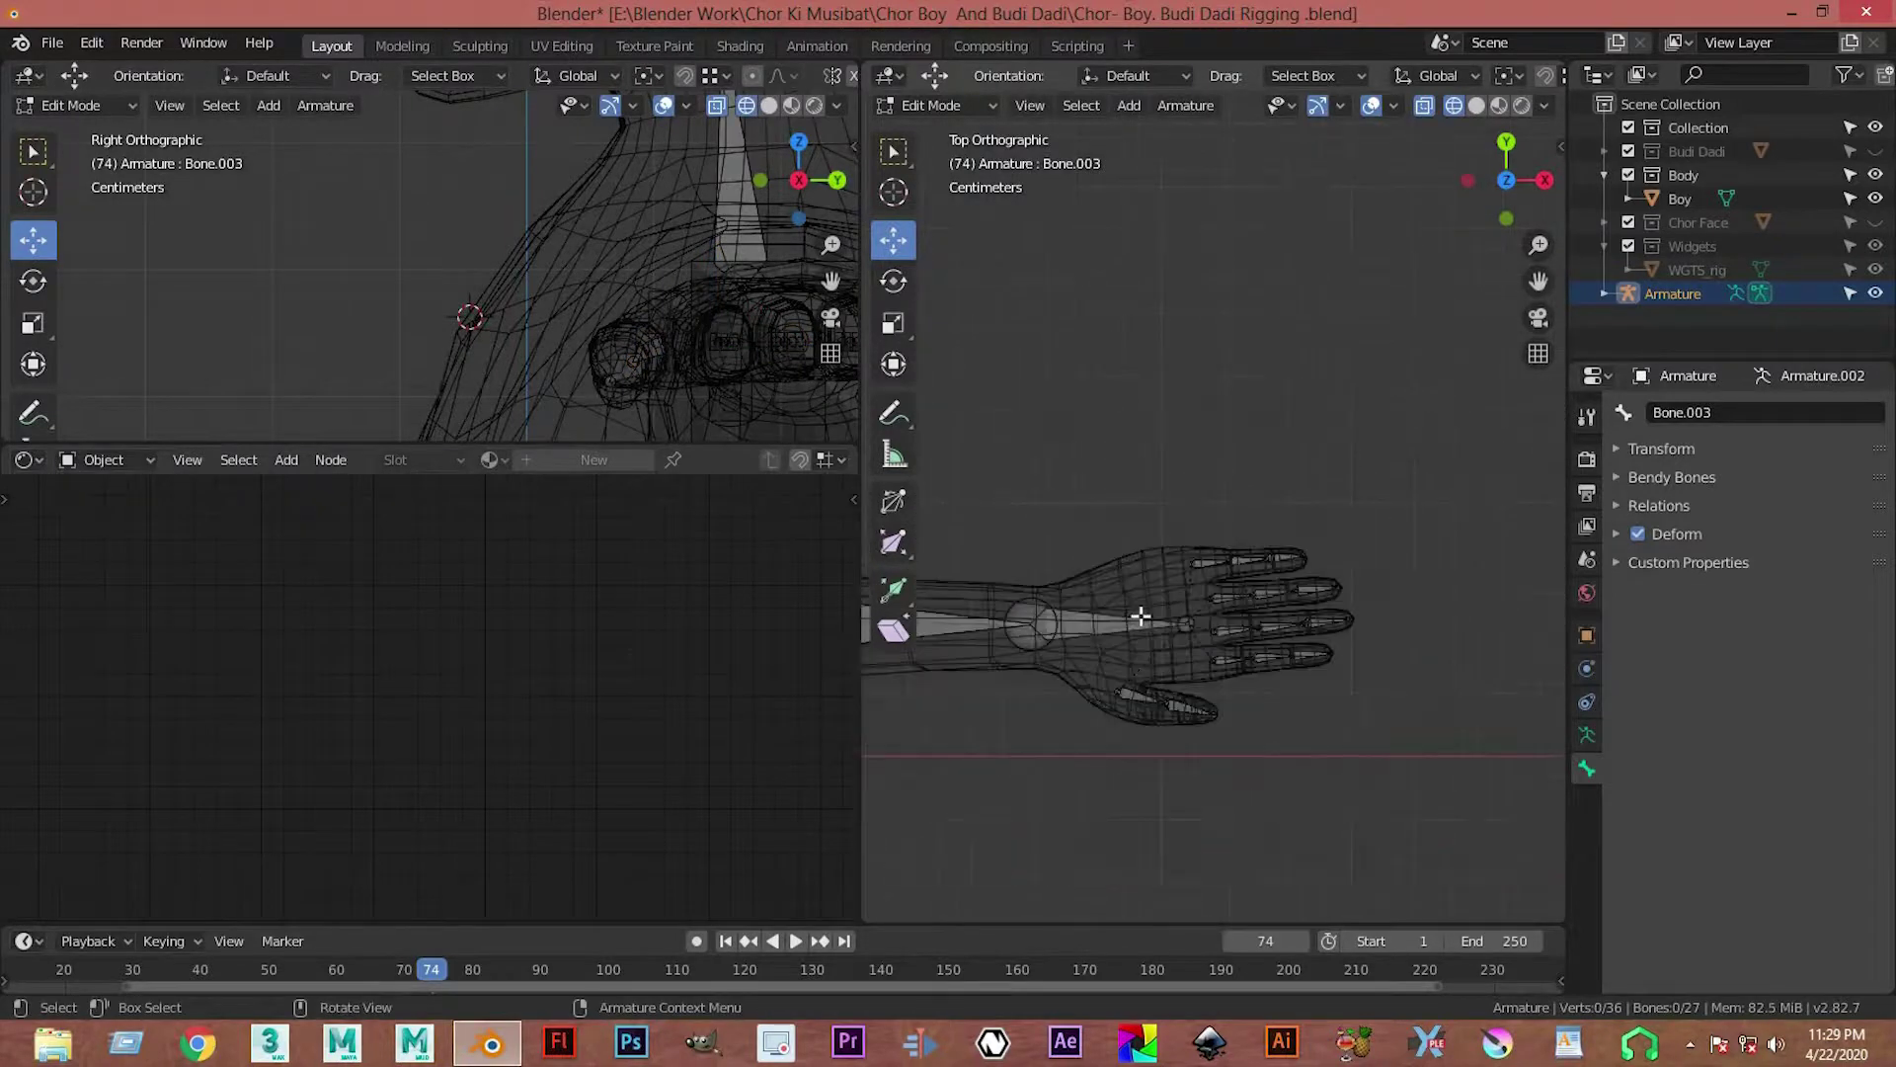
pyautogui.keyDown('shift'); pyautogui.moveTo(1141, 616); pyautogui.dragTo(1304, 623, button='middle'); pyautogui.keyUp('shift')
pyautogui.scroll(3, 1303, 635)
pyautogui.scroll(-1, 1198, 635)
pyautogui.scroll(-1, 1367, 626)
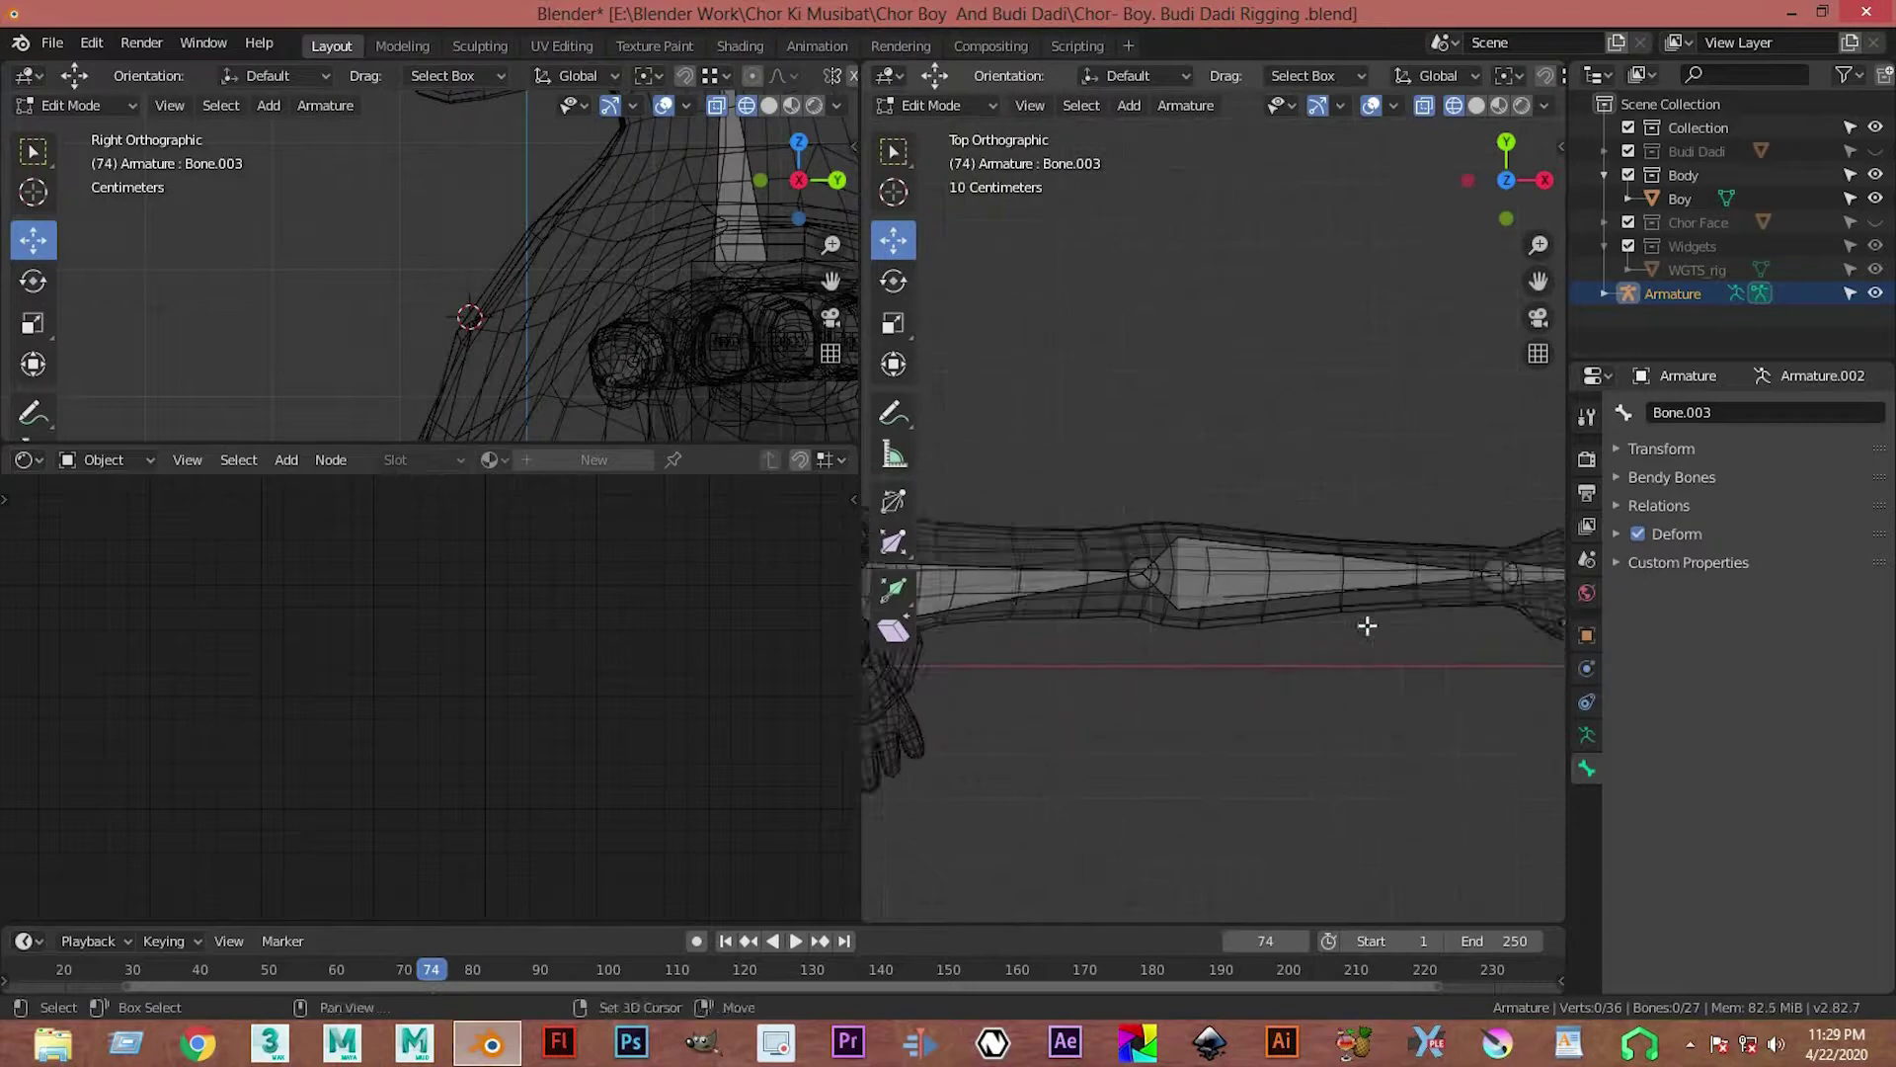
pyautogui.scroll(-2, 1367, 625)
pyautogui.click(1194, 587)
pyautogui.scroll(2, 1214, 593)
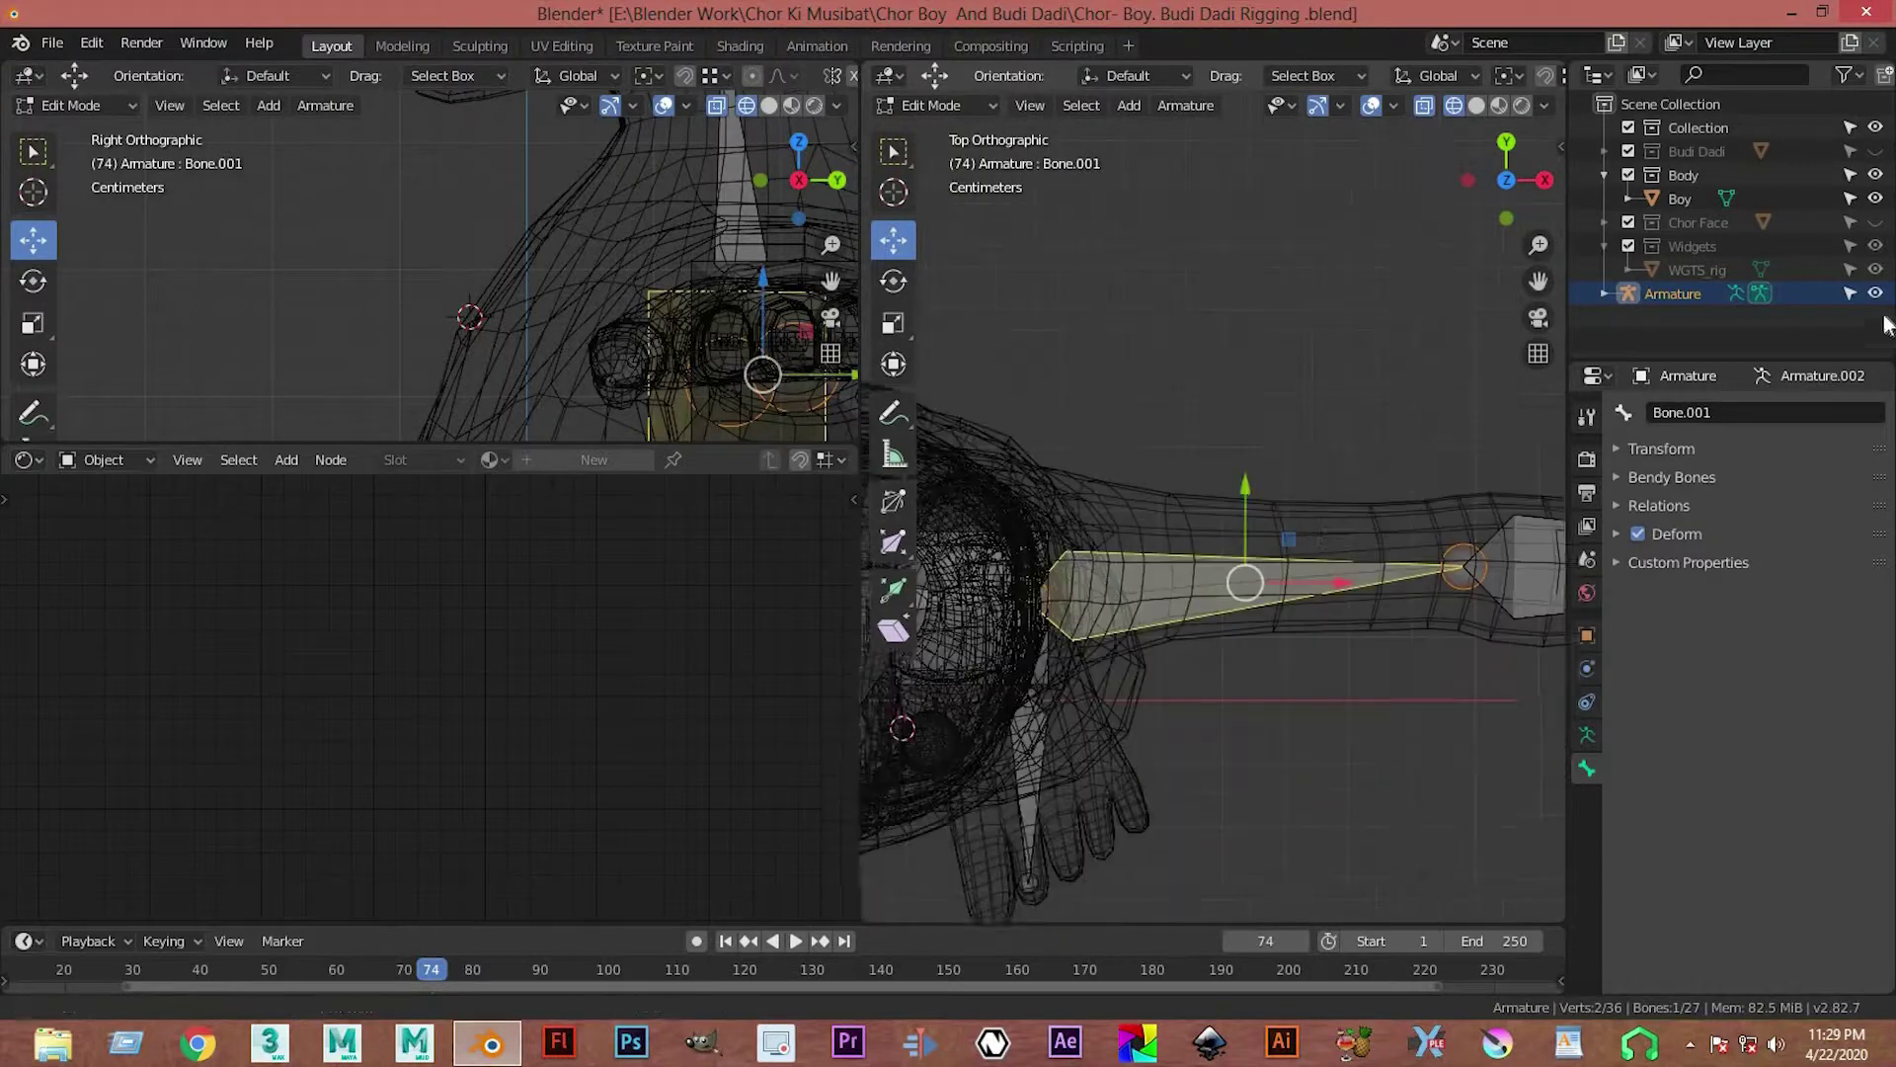
pyautogui.click(1706, 412)
pyautogui.write('Left')
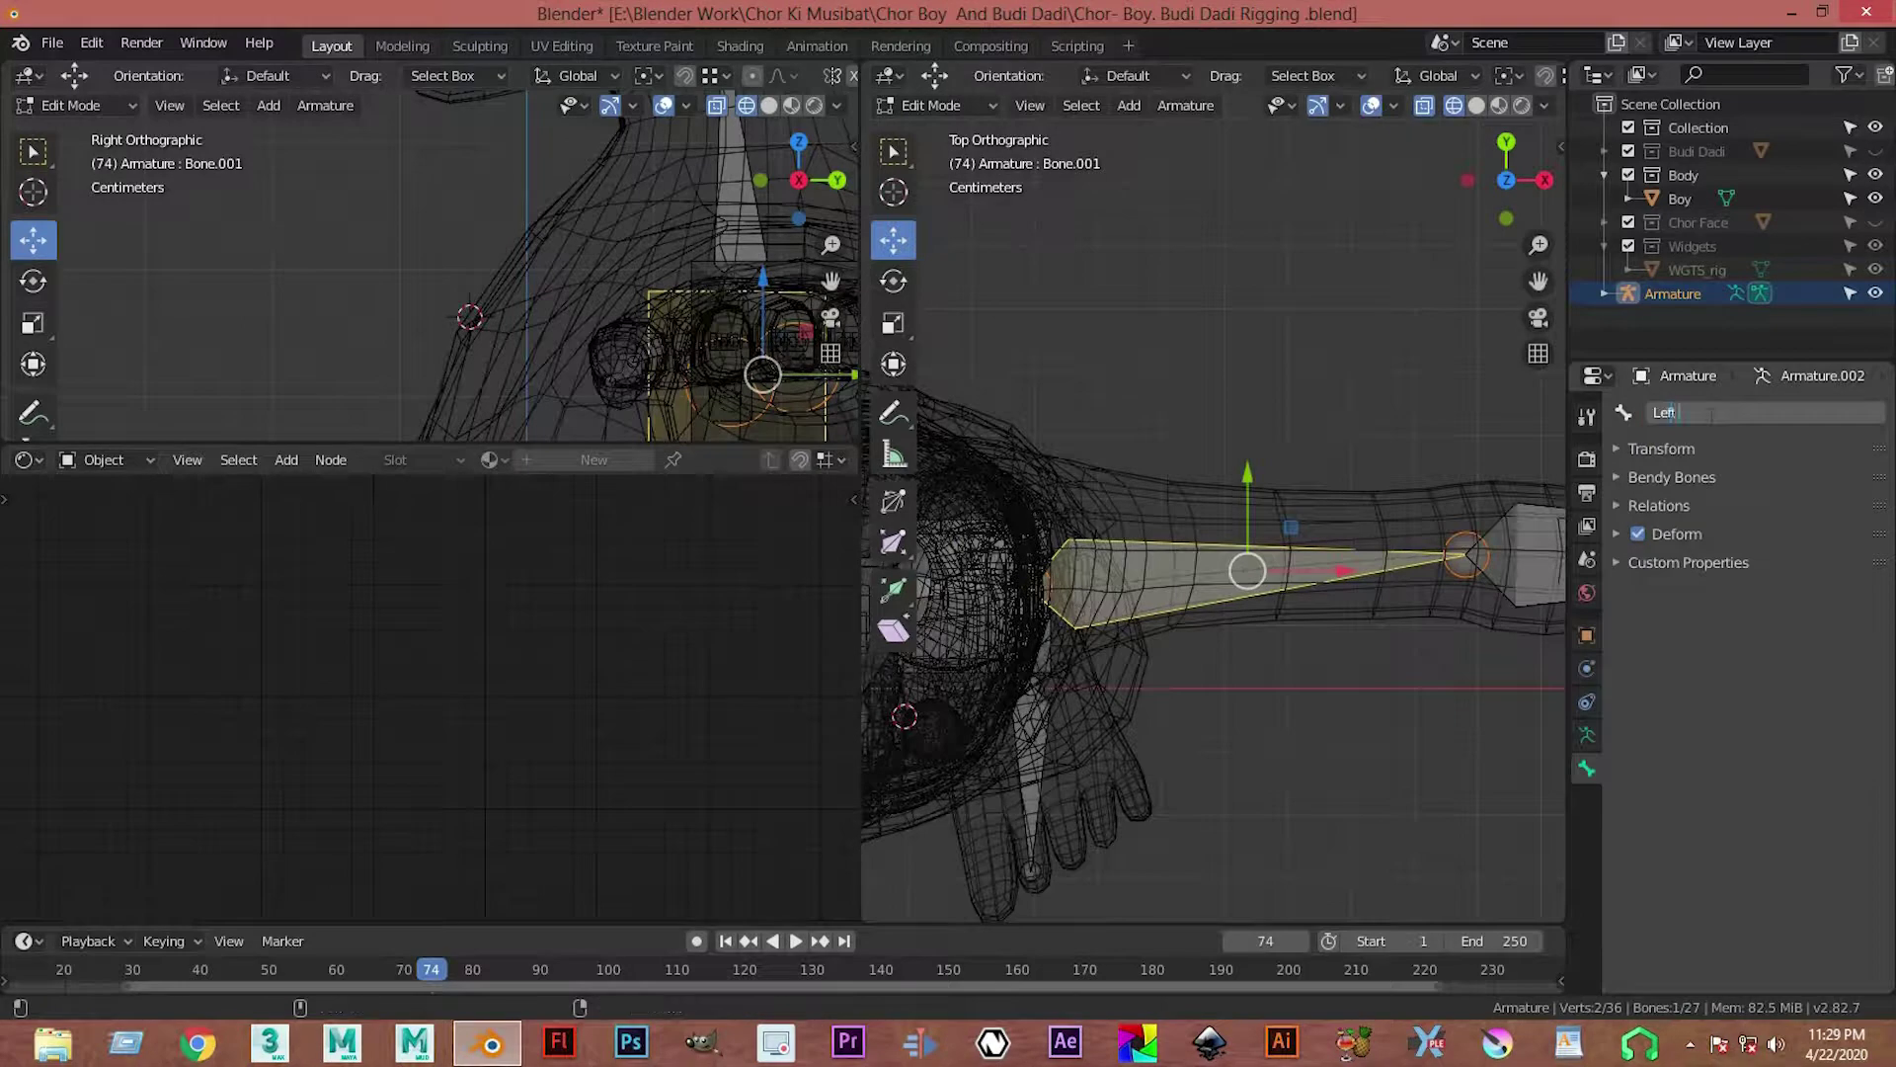
pyautogui.write(' Hand Upper')
pyautogui.write(' Arm')
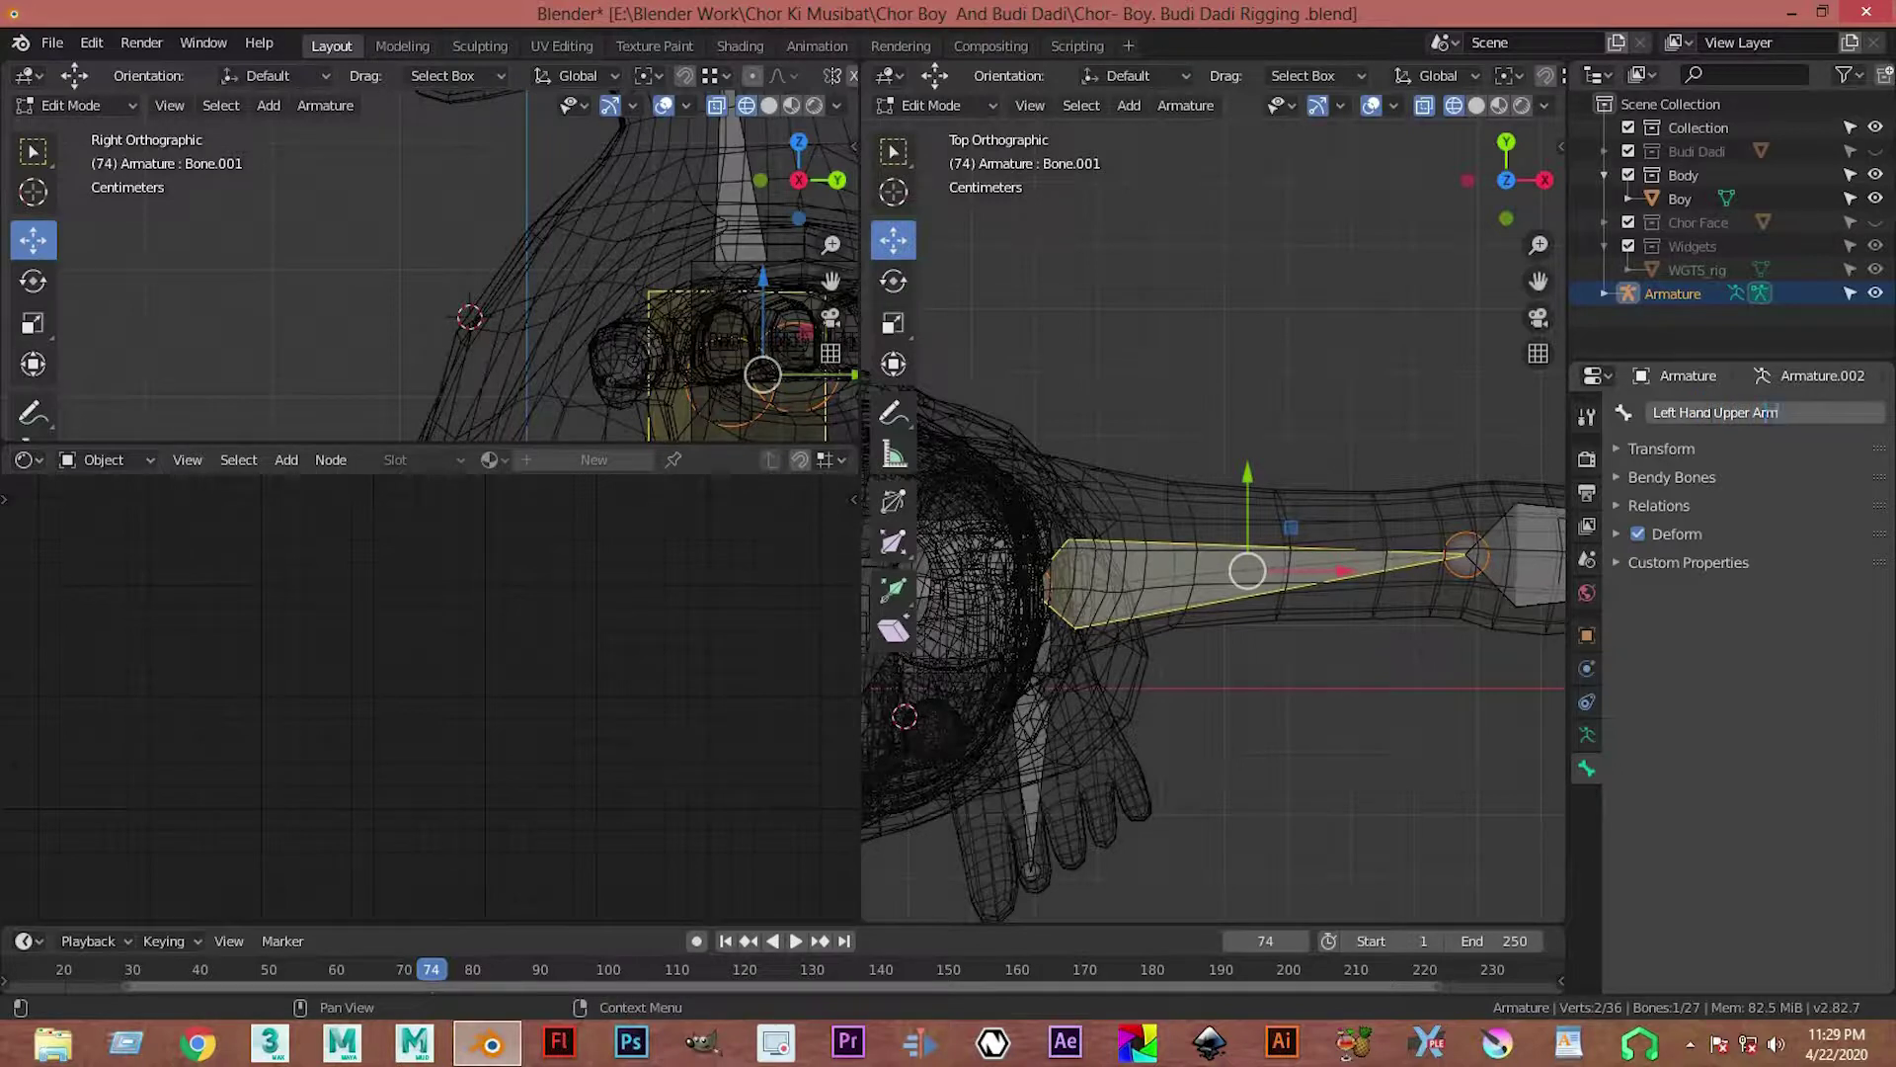
pyautogui.press('Return')
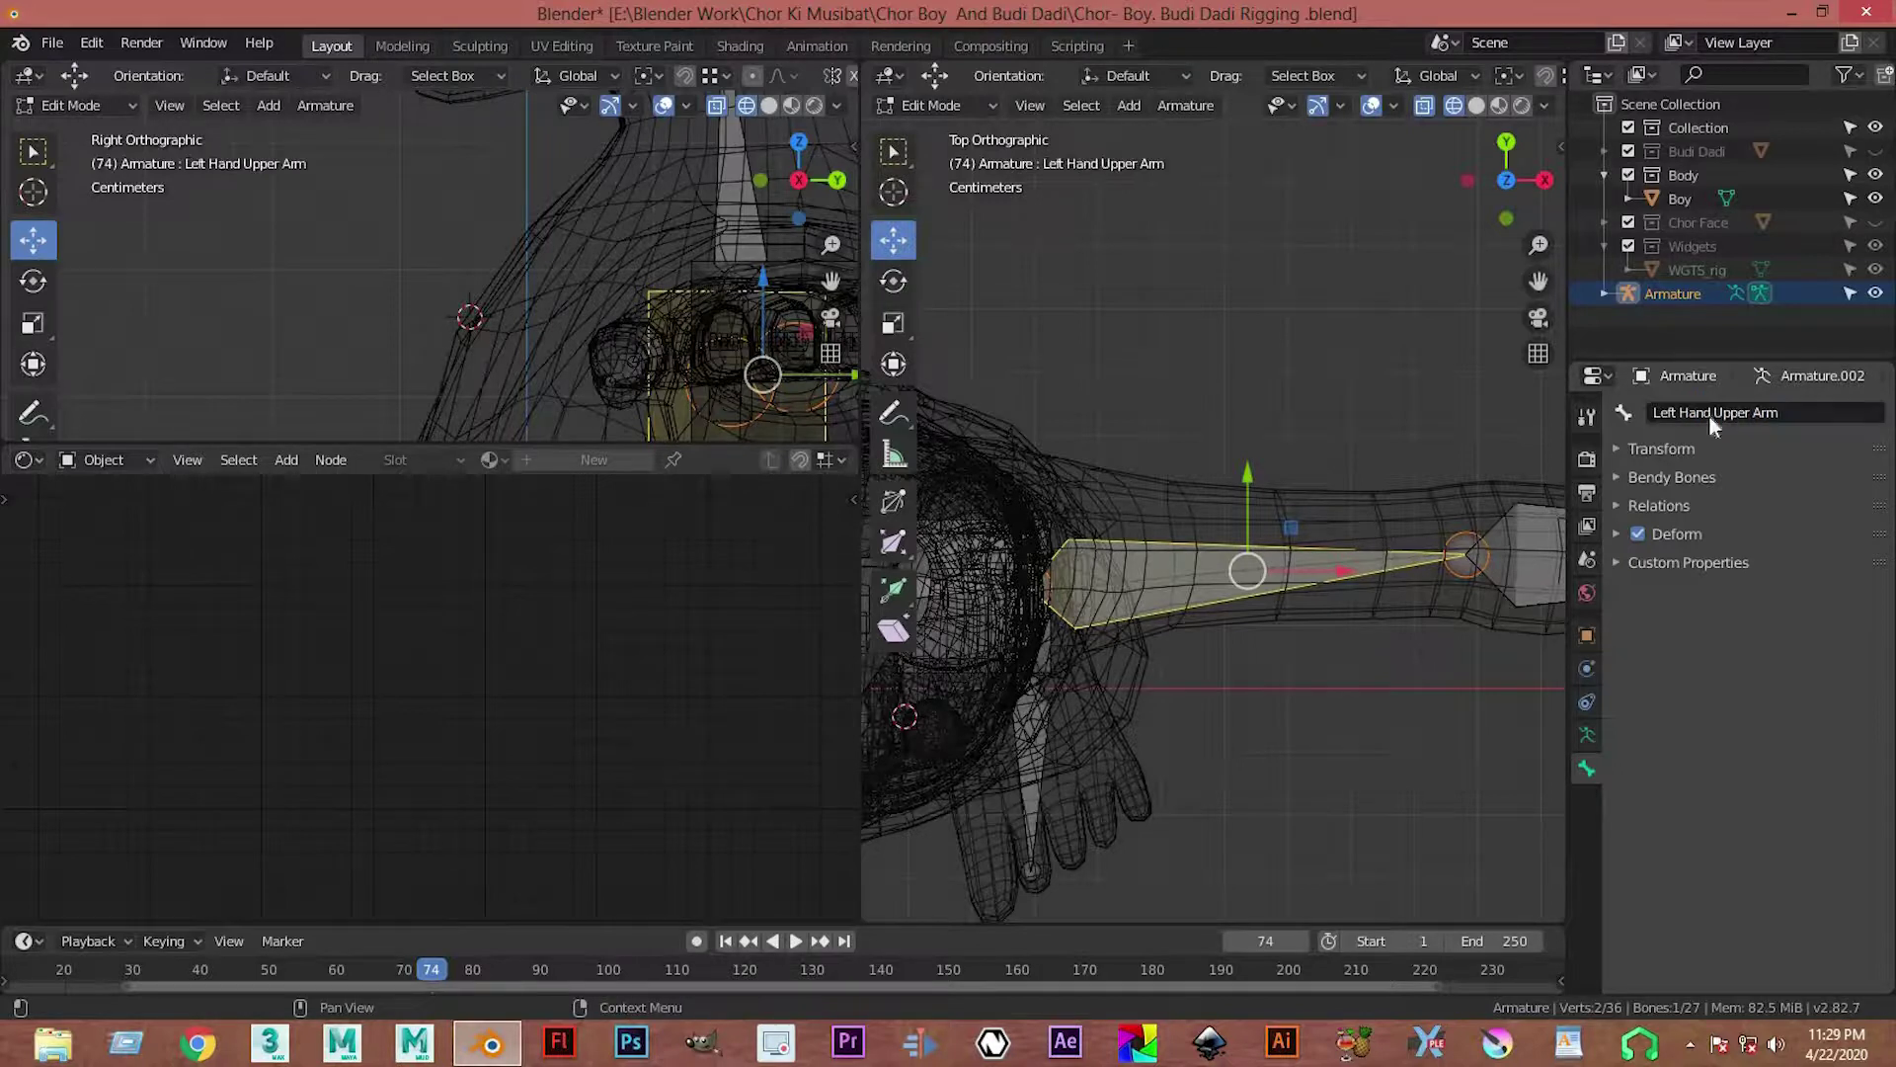
# Step: Paste that name onto the forearm bone and edit it to 'Left Hand Lower Arm'
pyautogui.click(1768, 412)
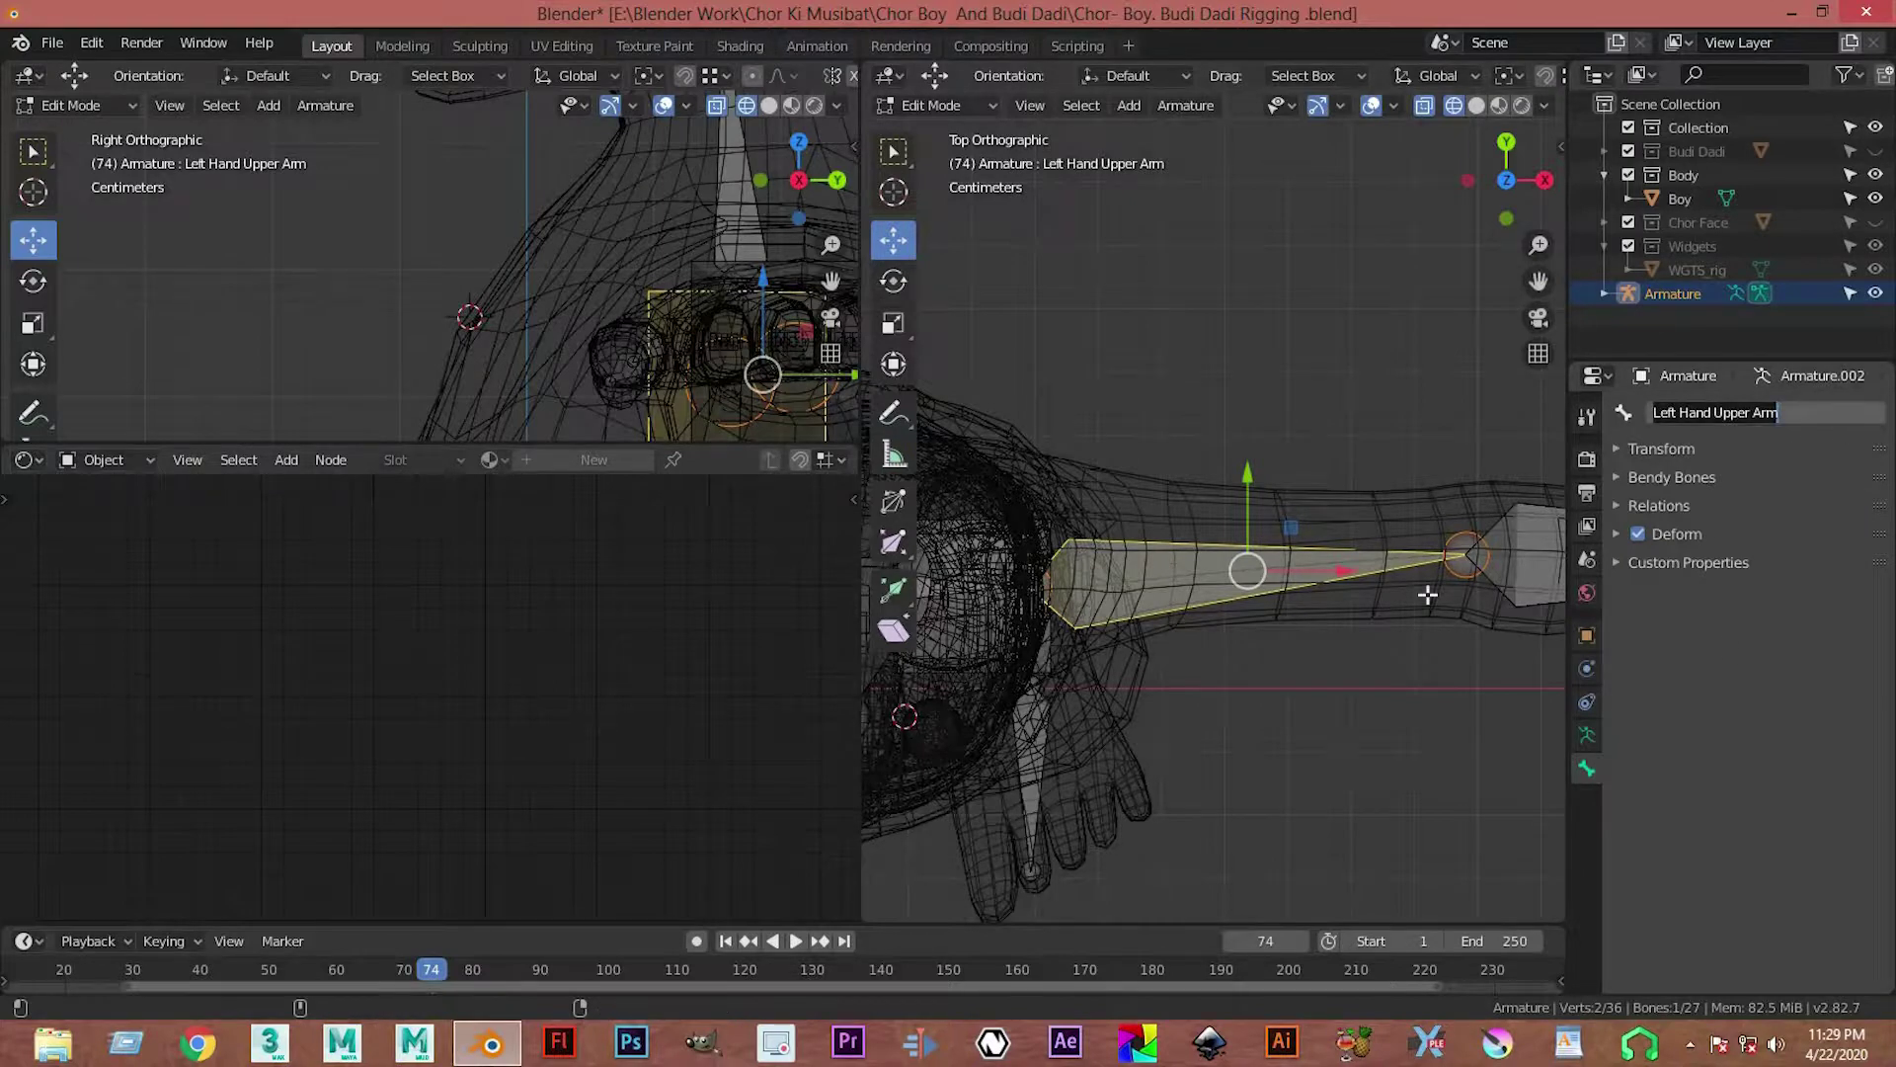
pyautogui.scroll(-2, 1486, 538)
pyautogui.click(1380, 542)
pyautogui.scroll(2, 1380, 542)
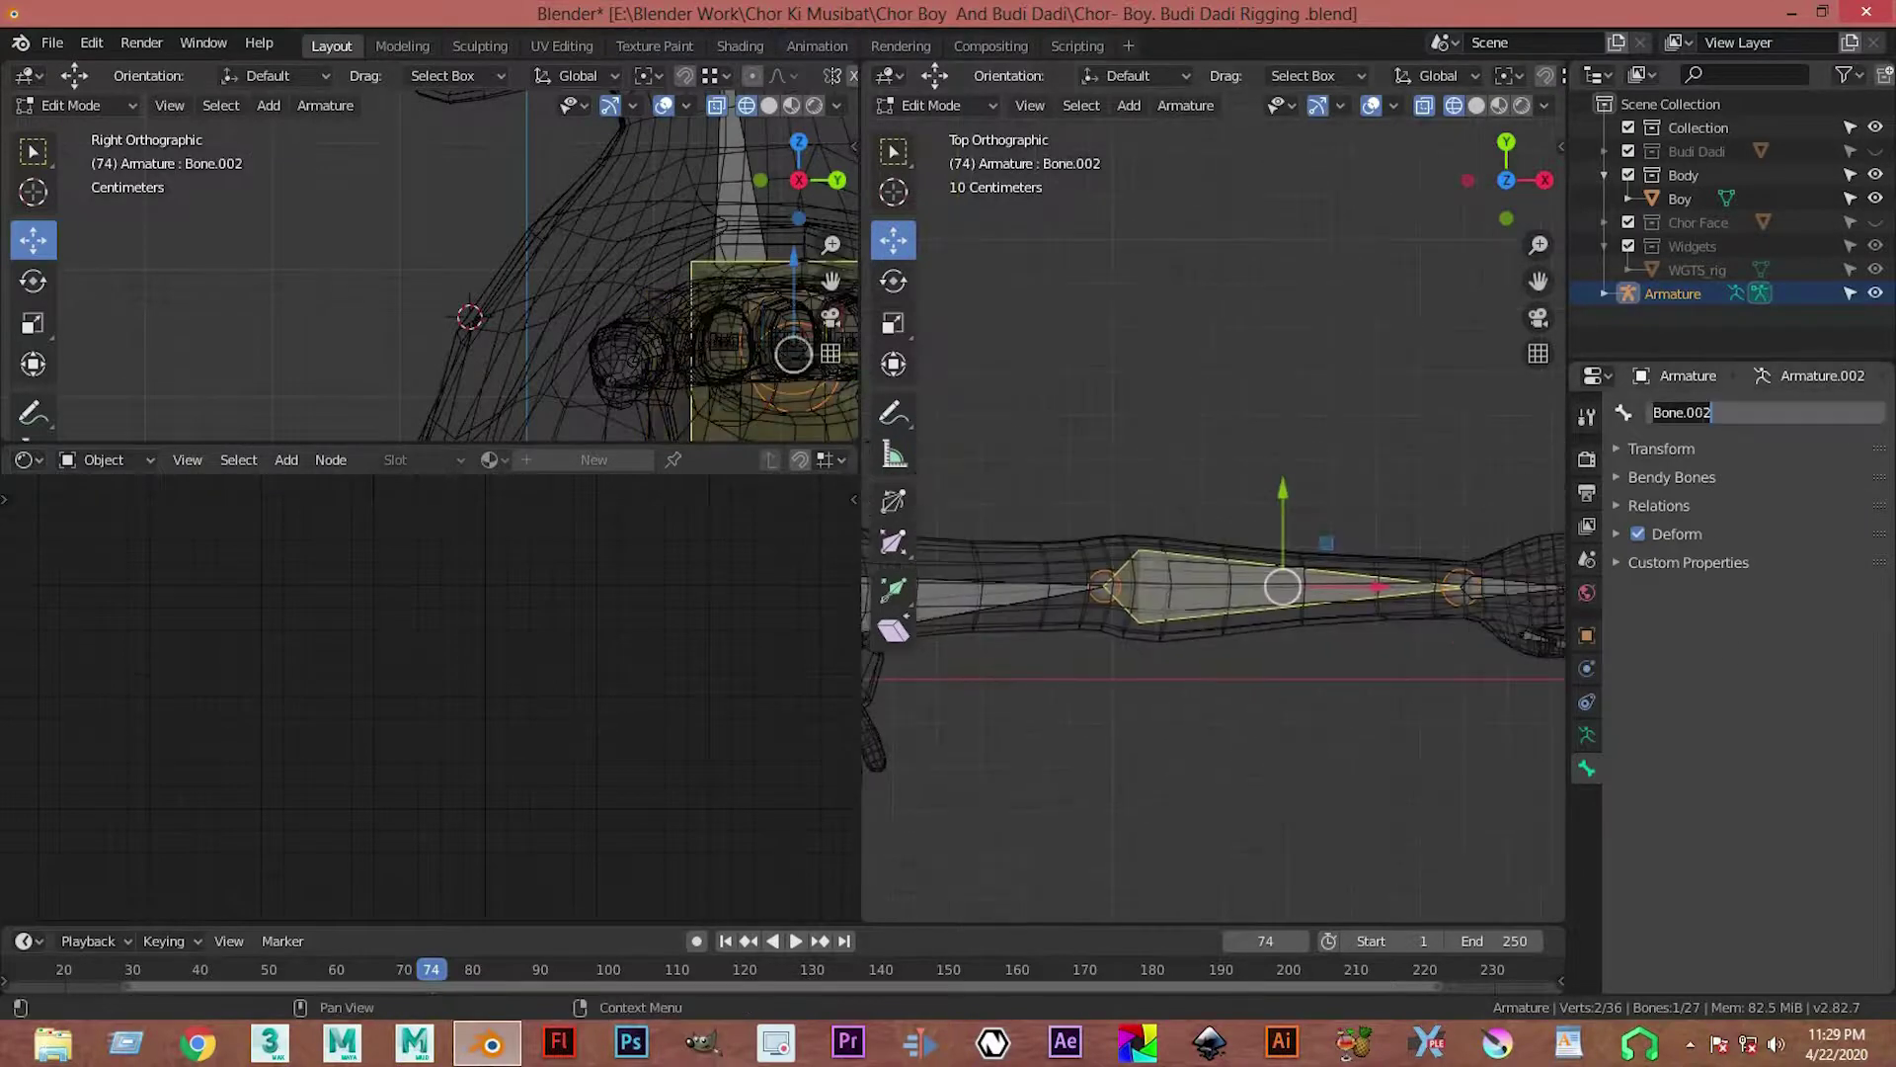
pyautogui.write('Left Hand Upper Arm')
pyautogui.press('BackSpace')
pyautogui.press('BackSpace')
pyautogui.press('BackSpace')
pyautogui.press('BackSpace')
pyautogui.press('BackSpace')
pyautogui.write('Lower')
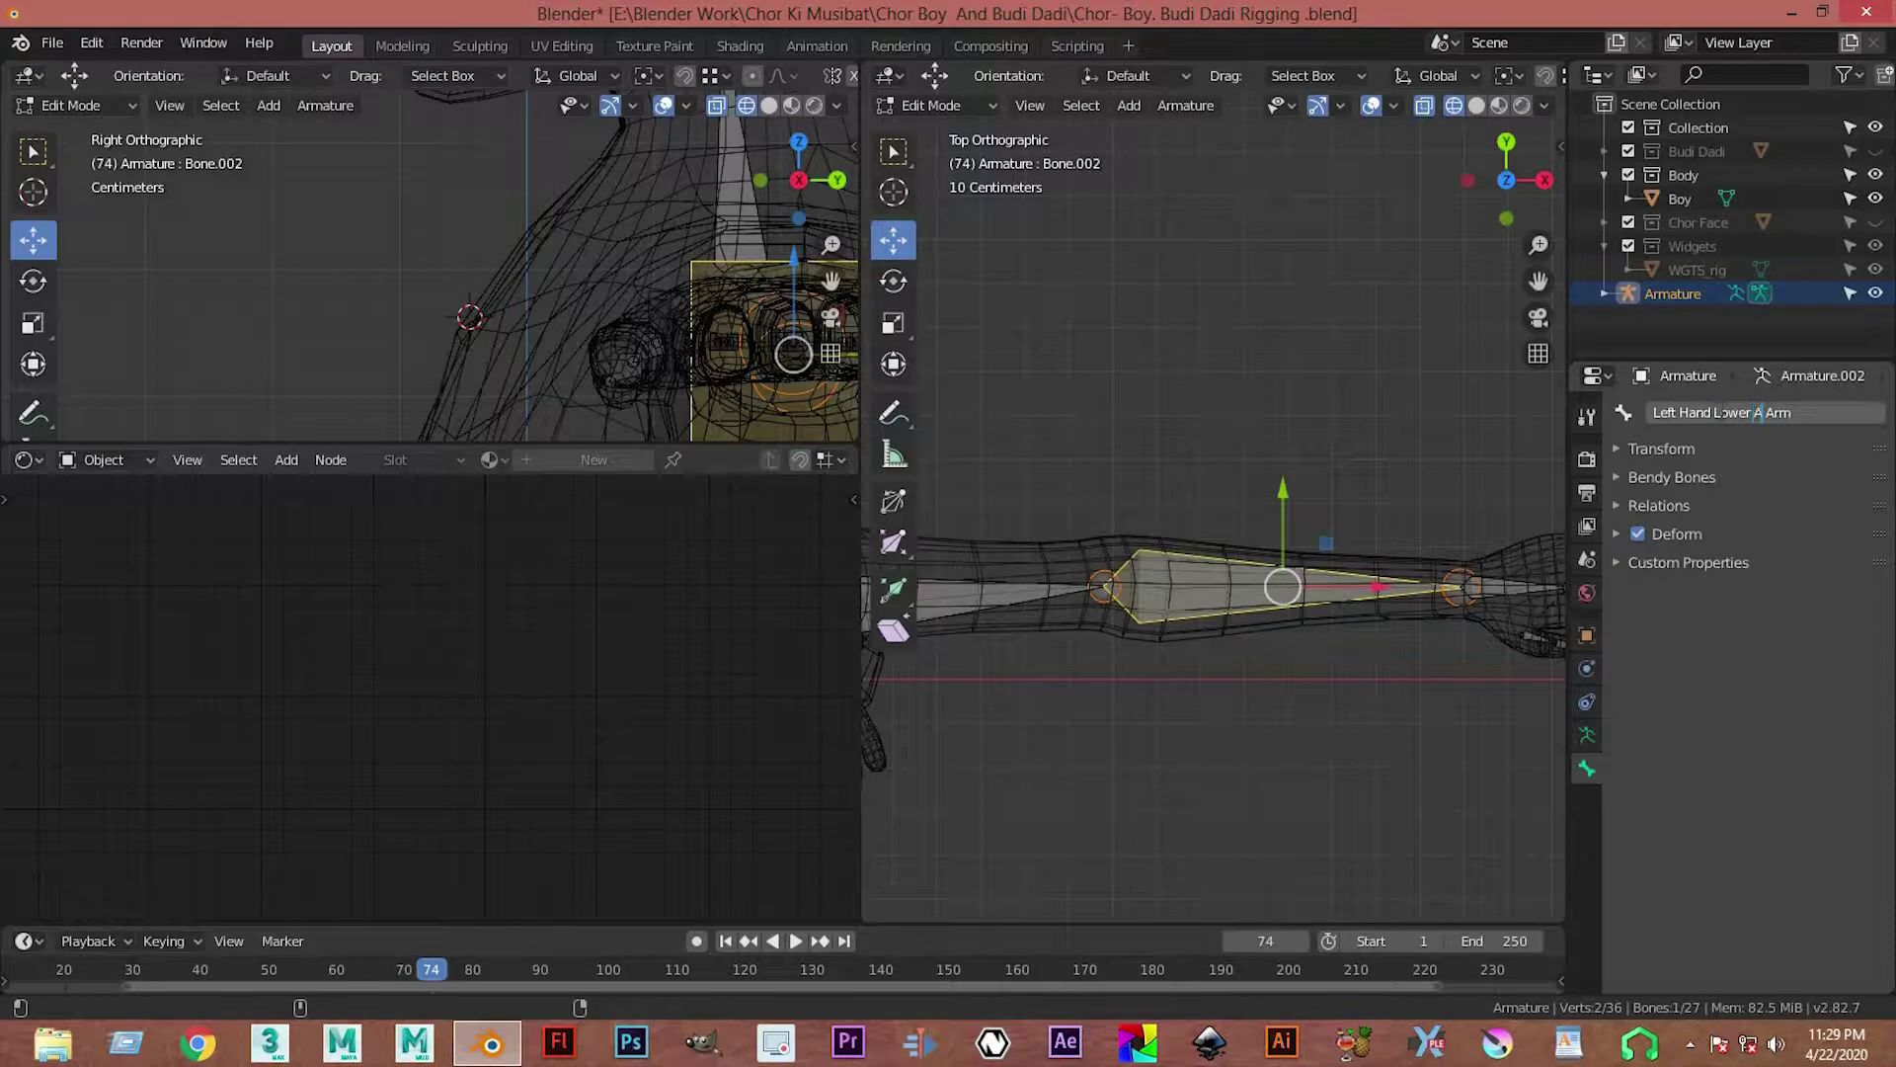
pyautogui.press('BackSpace')
pyautogui.press('BackSpace')
pyautogui.press('Return')
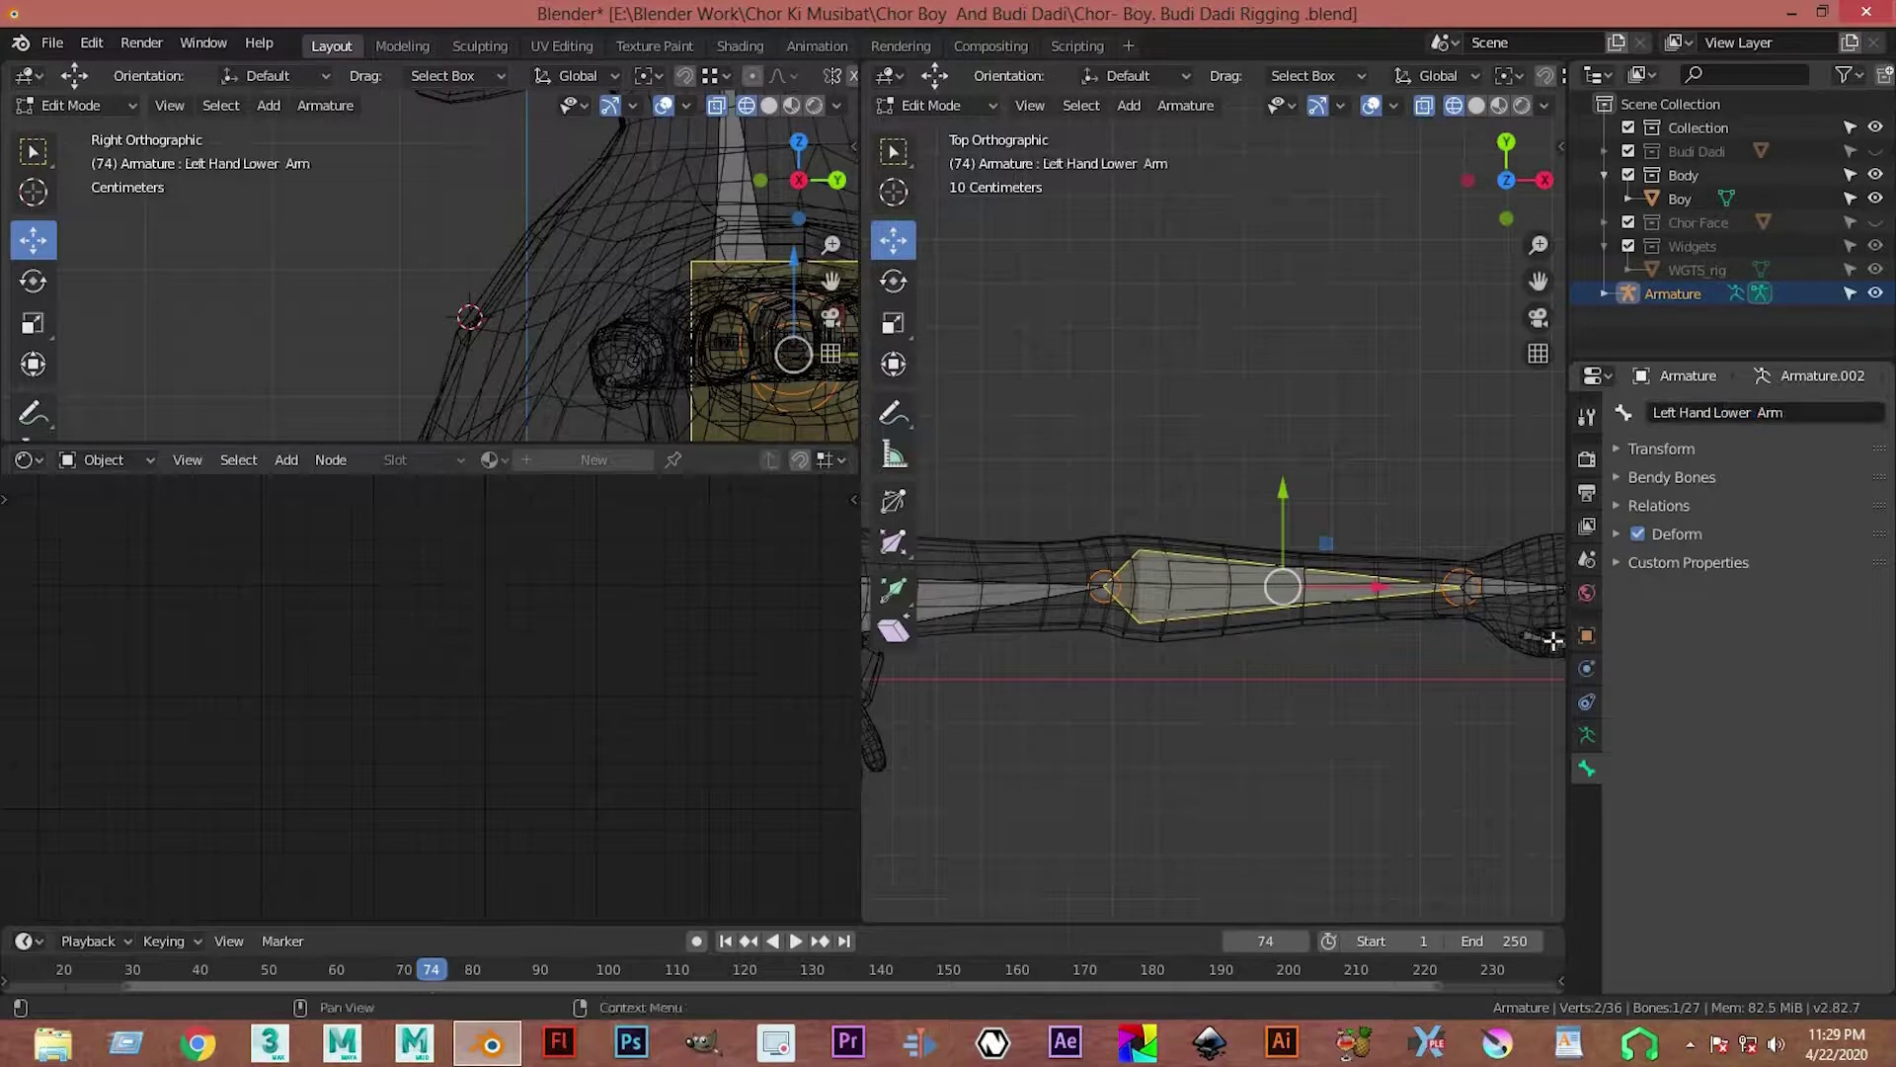
pyautogui.click(1169, 627)
pyautogui.scroll(2, 1276, 670)
pyautogui.keyDown('shift'); pyautogui.moveTo(1276, 670); pyautogui.dragTo(1249, 557, button='middle'); pyautogui.keyUp('shift')
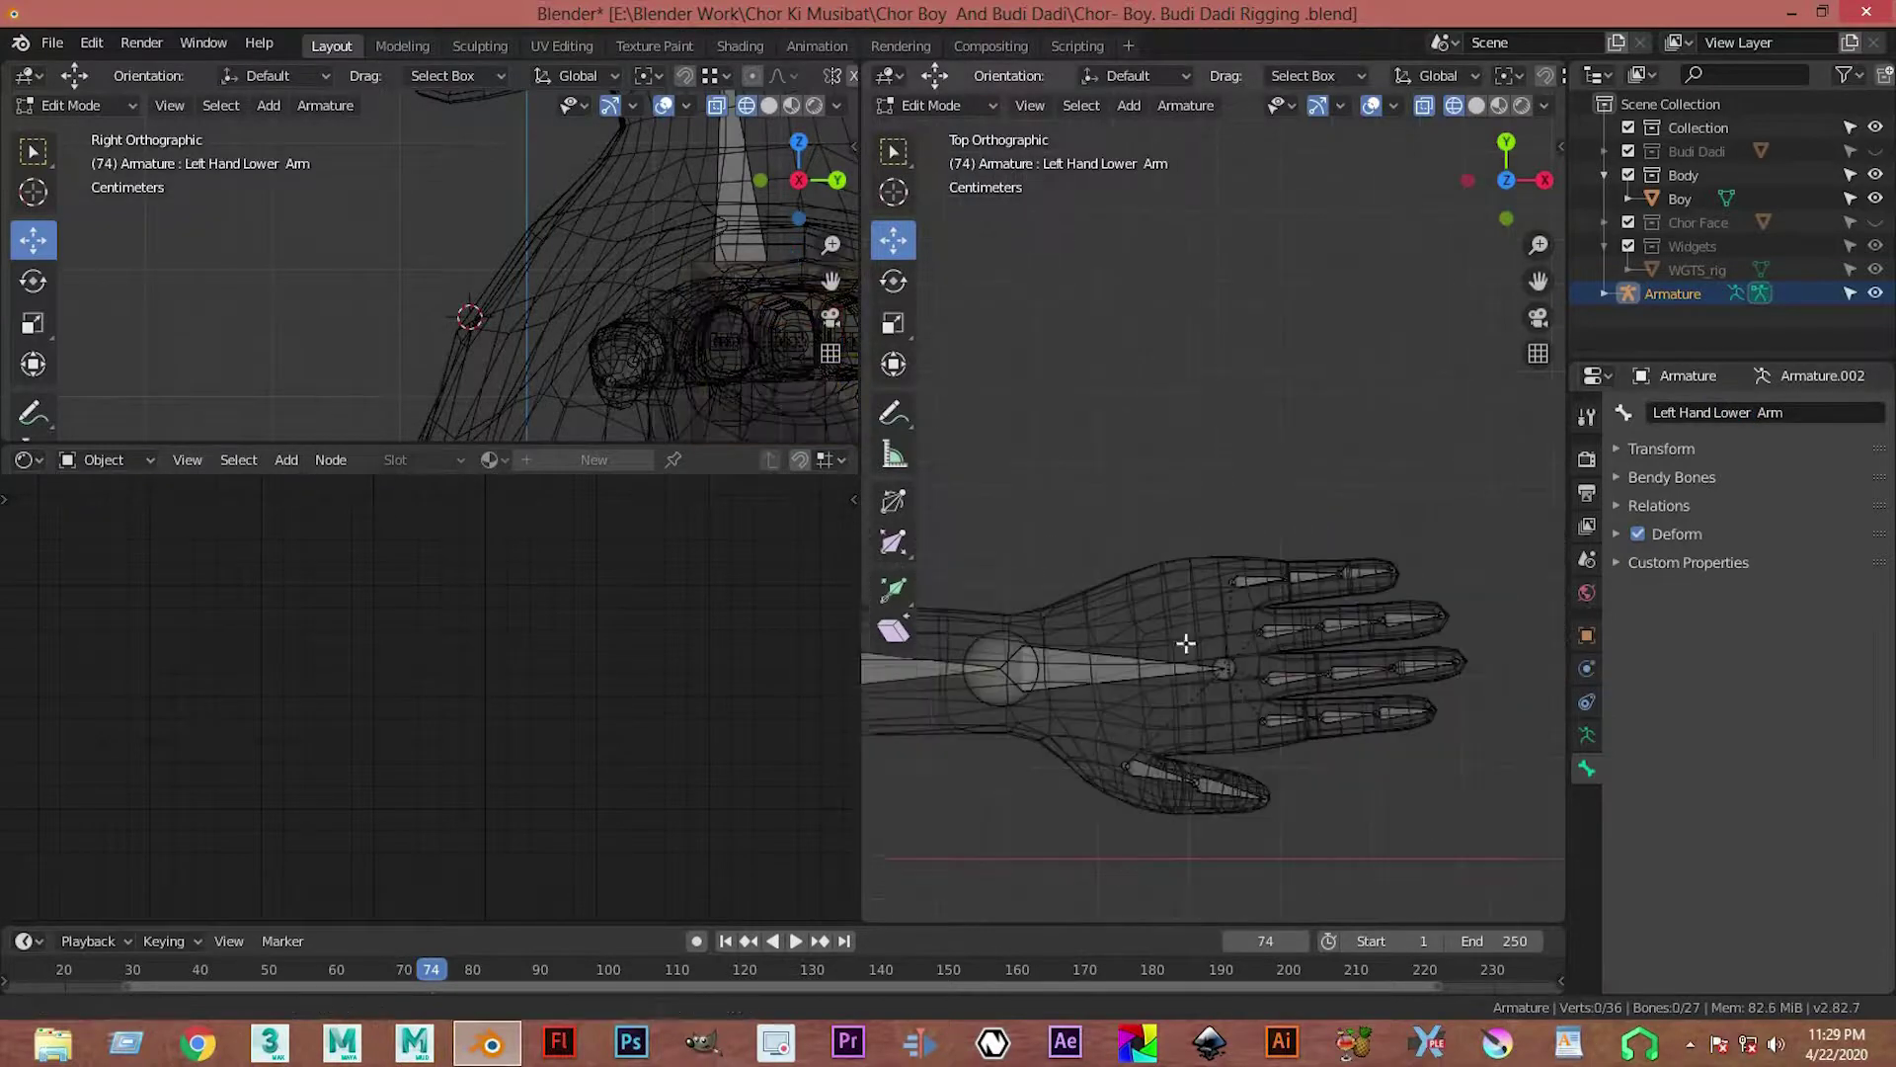
# Step: Rename the palm bone Bone.003 to 'Left Hand' in Bone Properties
pyautogui.click(1144, 640)
pyautogui.doubleClick(1734, 413)
pyautogui.write('Han')
pyautogui.press('BackSpace')
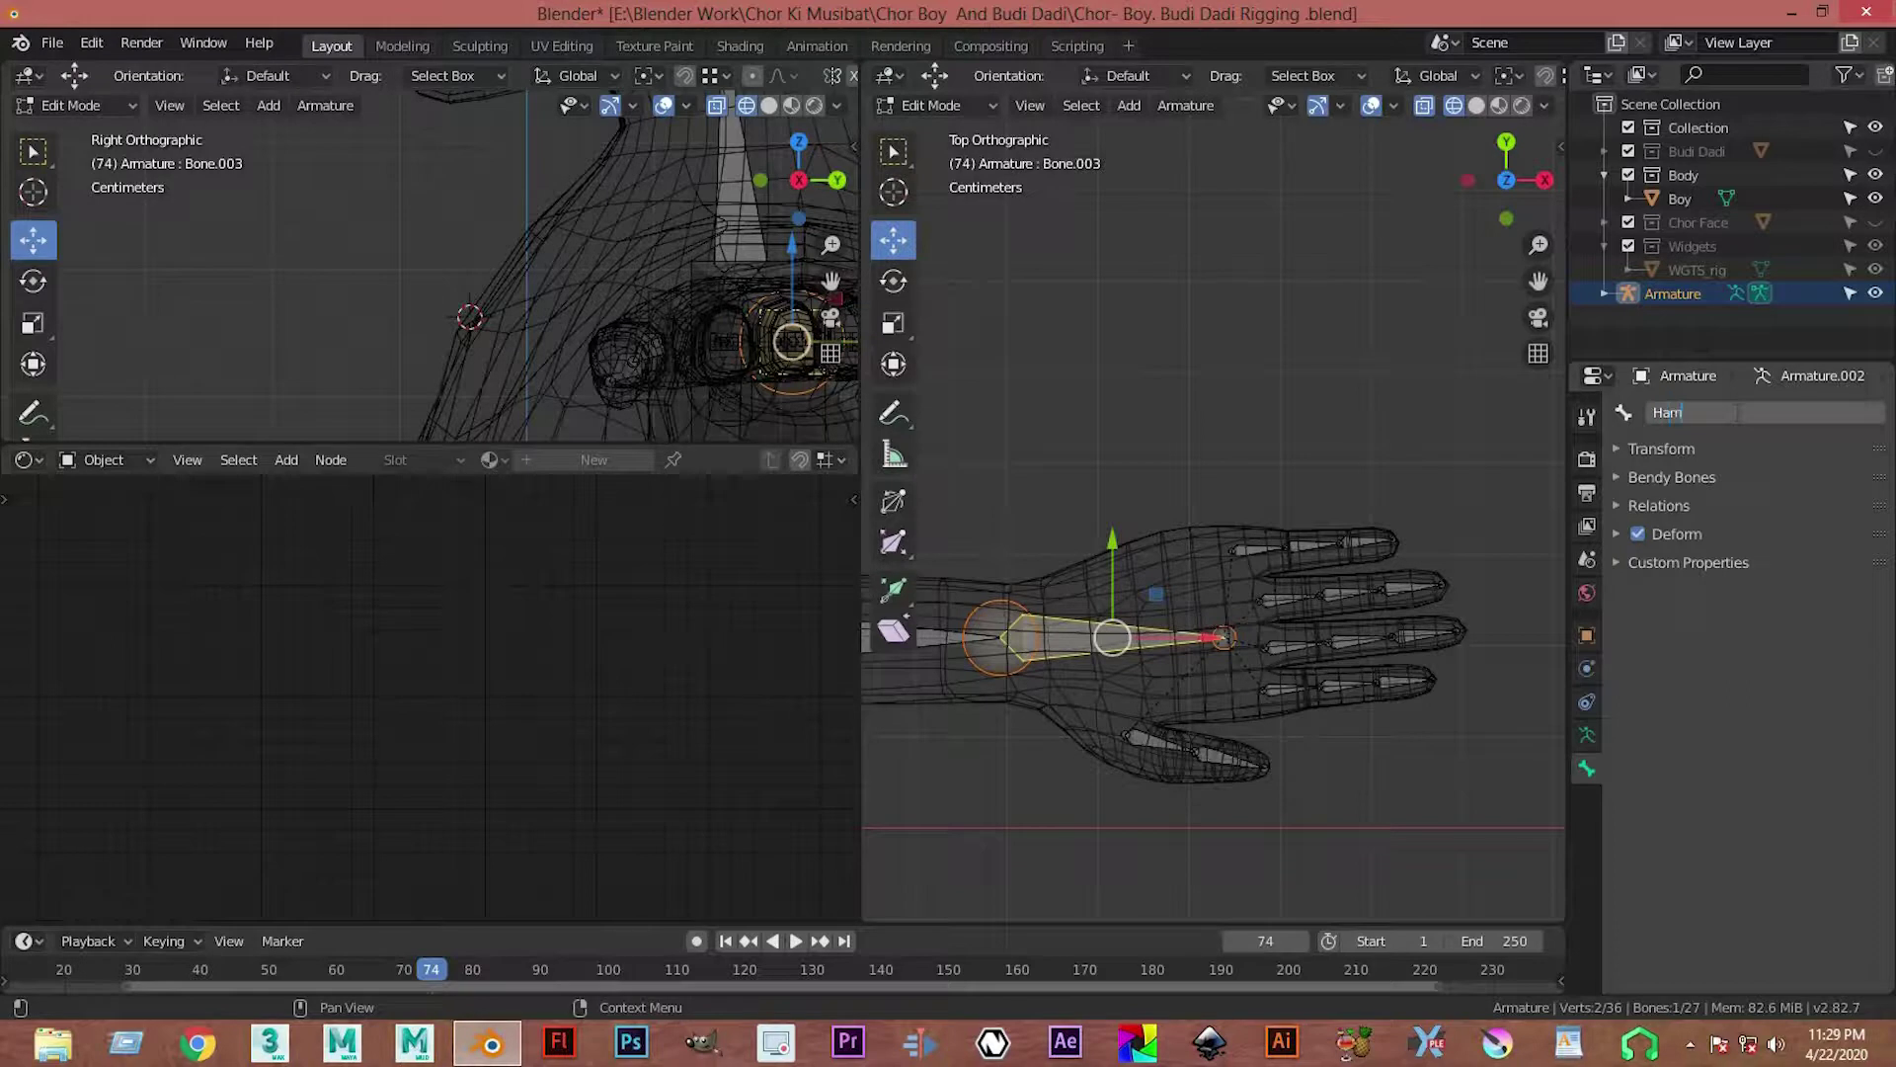
pyautogui.press('BackSpace')
pyautogui.press('BackSpace')
pyautogui.write('nd')
pyautogui.press('Home')
pyautogui.write('Left')
pyautogui.press('Return')
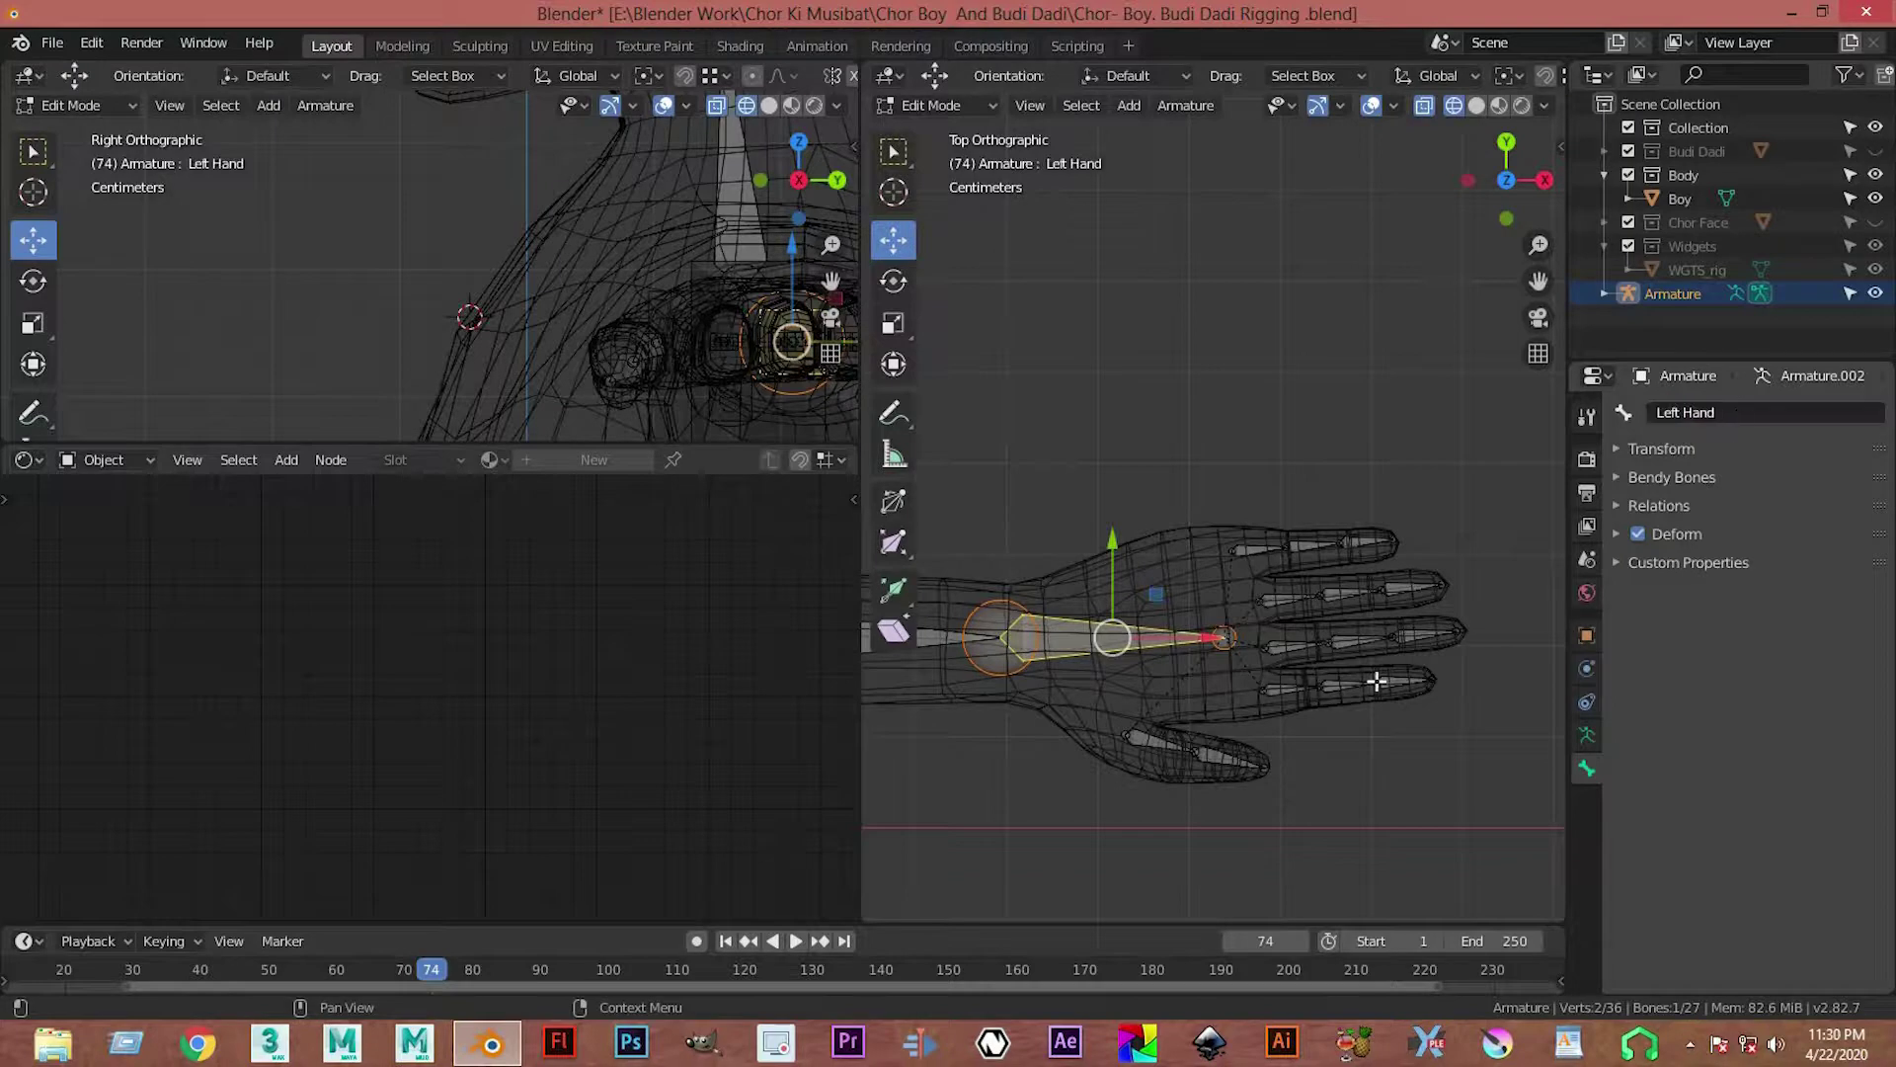
pyautogui.scroll(3, 1377, 677)
pyautogui.scroll(2, 1305, 677)
pyautogui.scroll(2, 1392, 572)
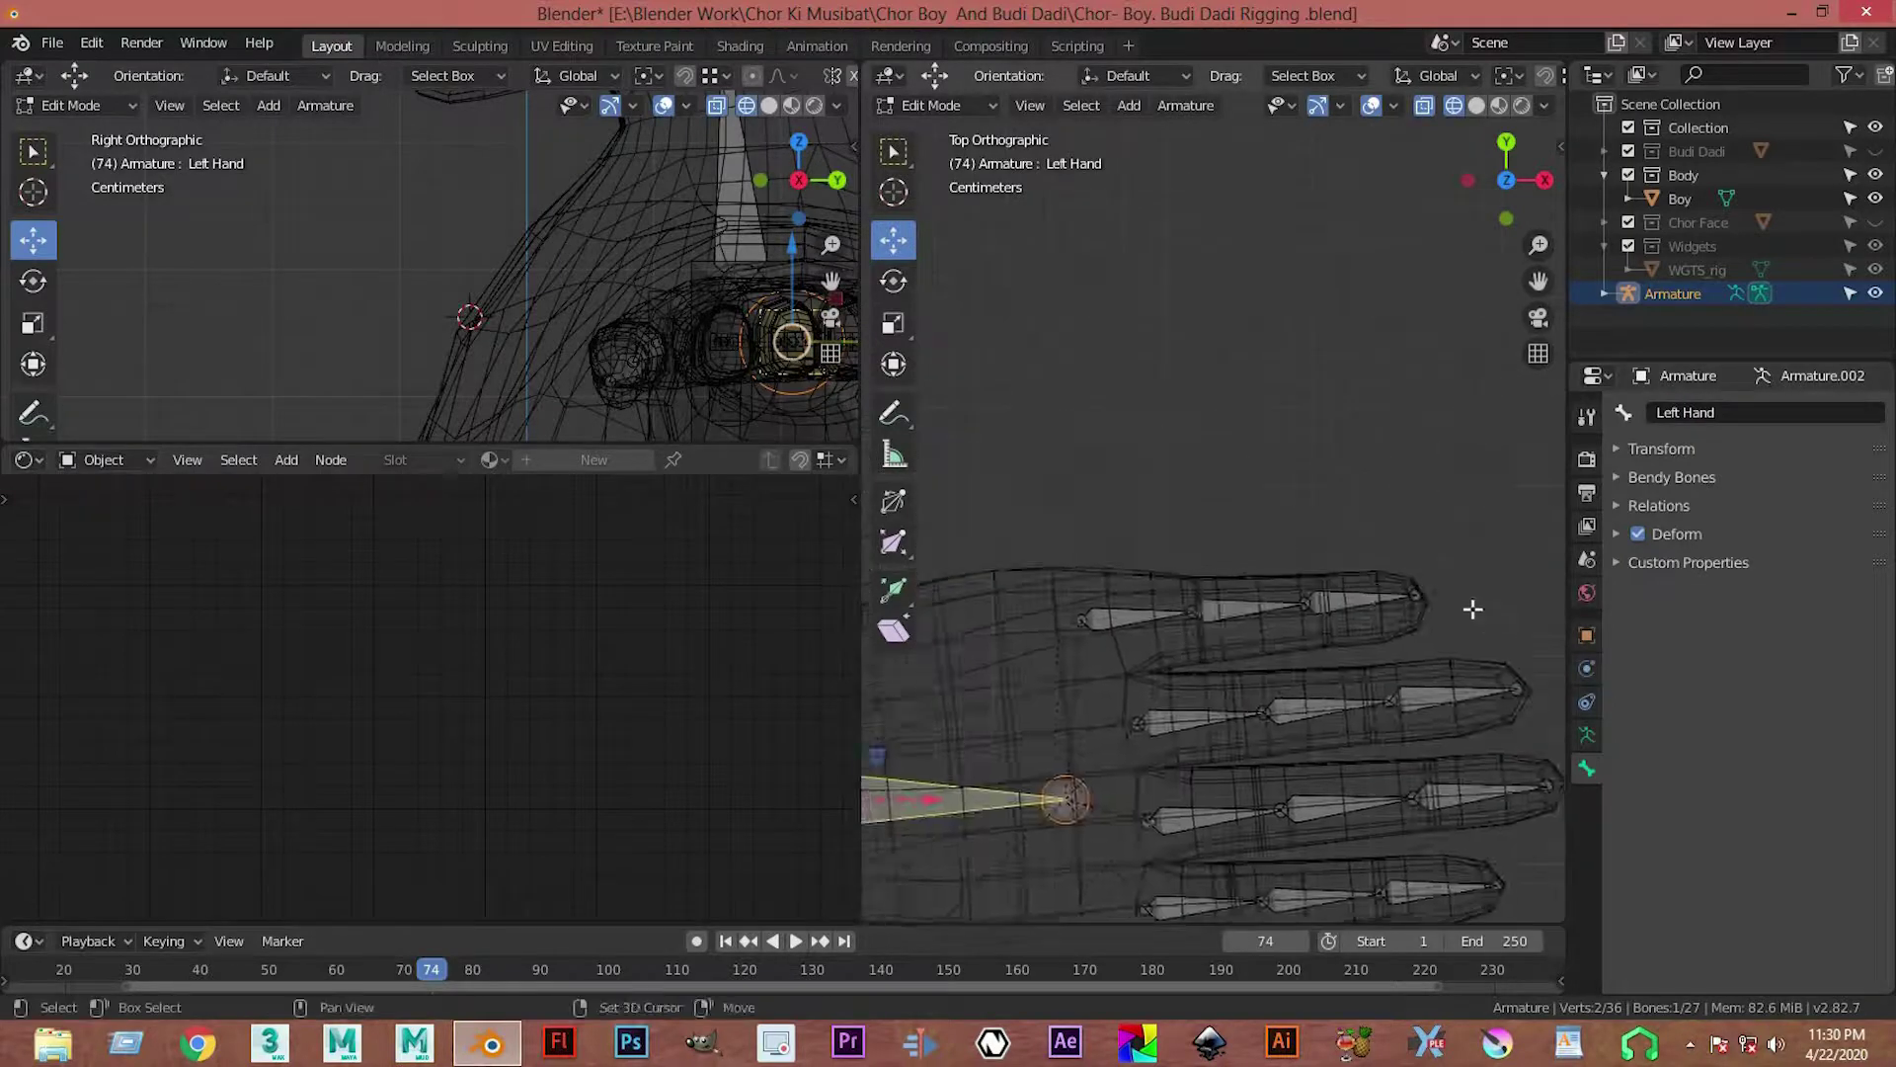
pyautogui.scroll(2, 1478, 605)
# Step: Rename the pinky's tip bone to 'Left Pinkey 1' and copy the name
pyautogui.click(1437, 642)
pyautogui.click(1715, 412)
pyautogui.write('Pinke')
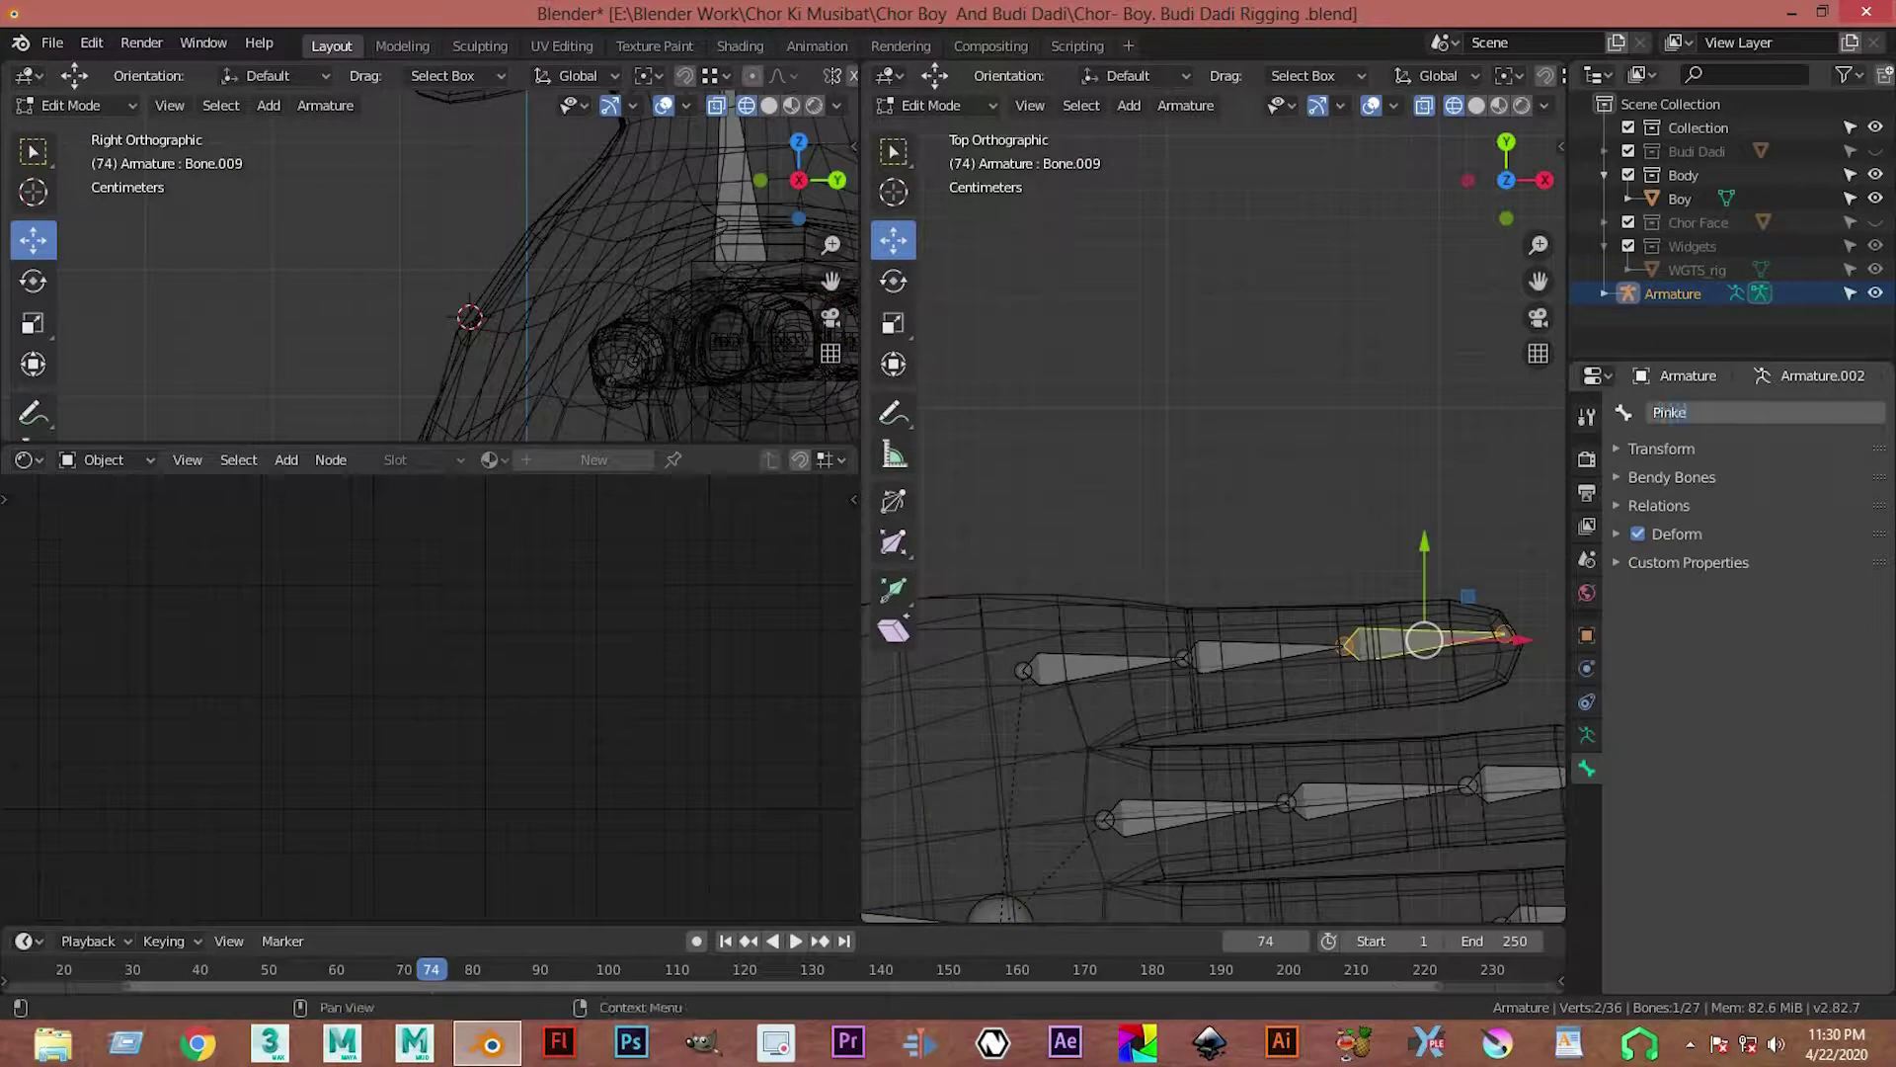
pyautogui.write('y 1')
pyautogui.press('Return')
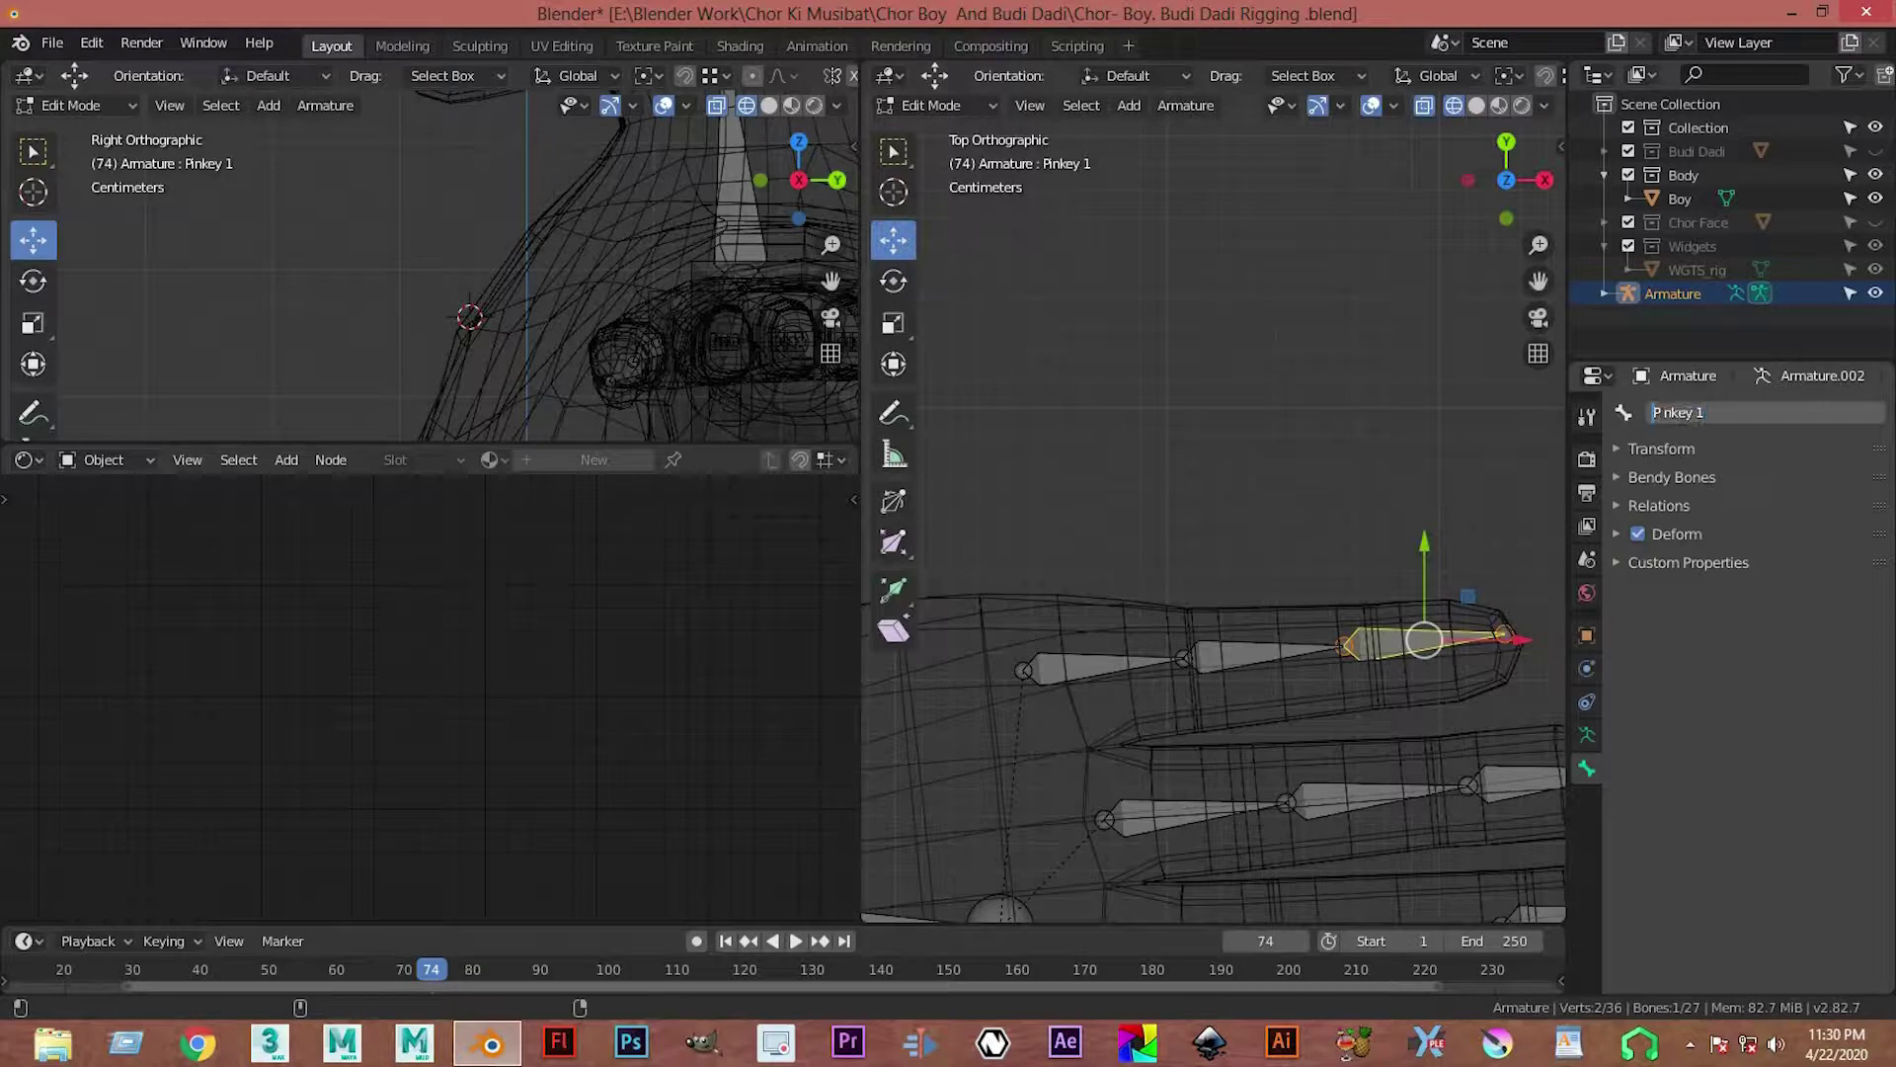
pyautogui.write('Left')
pyautogui.press('Return')
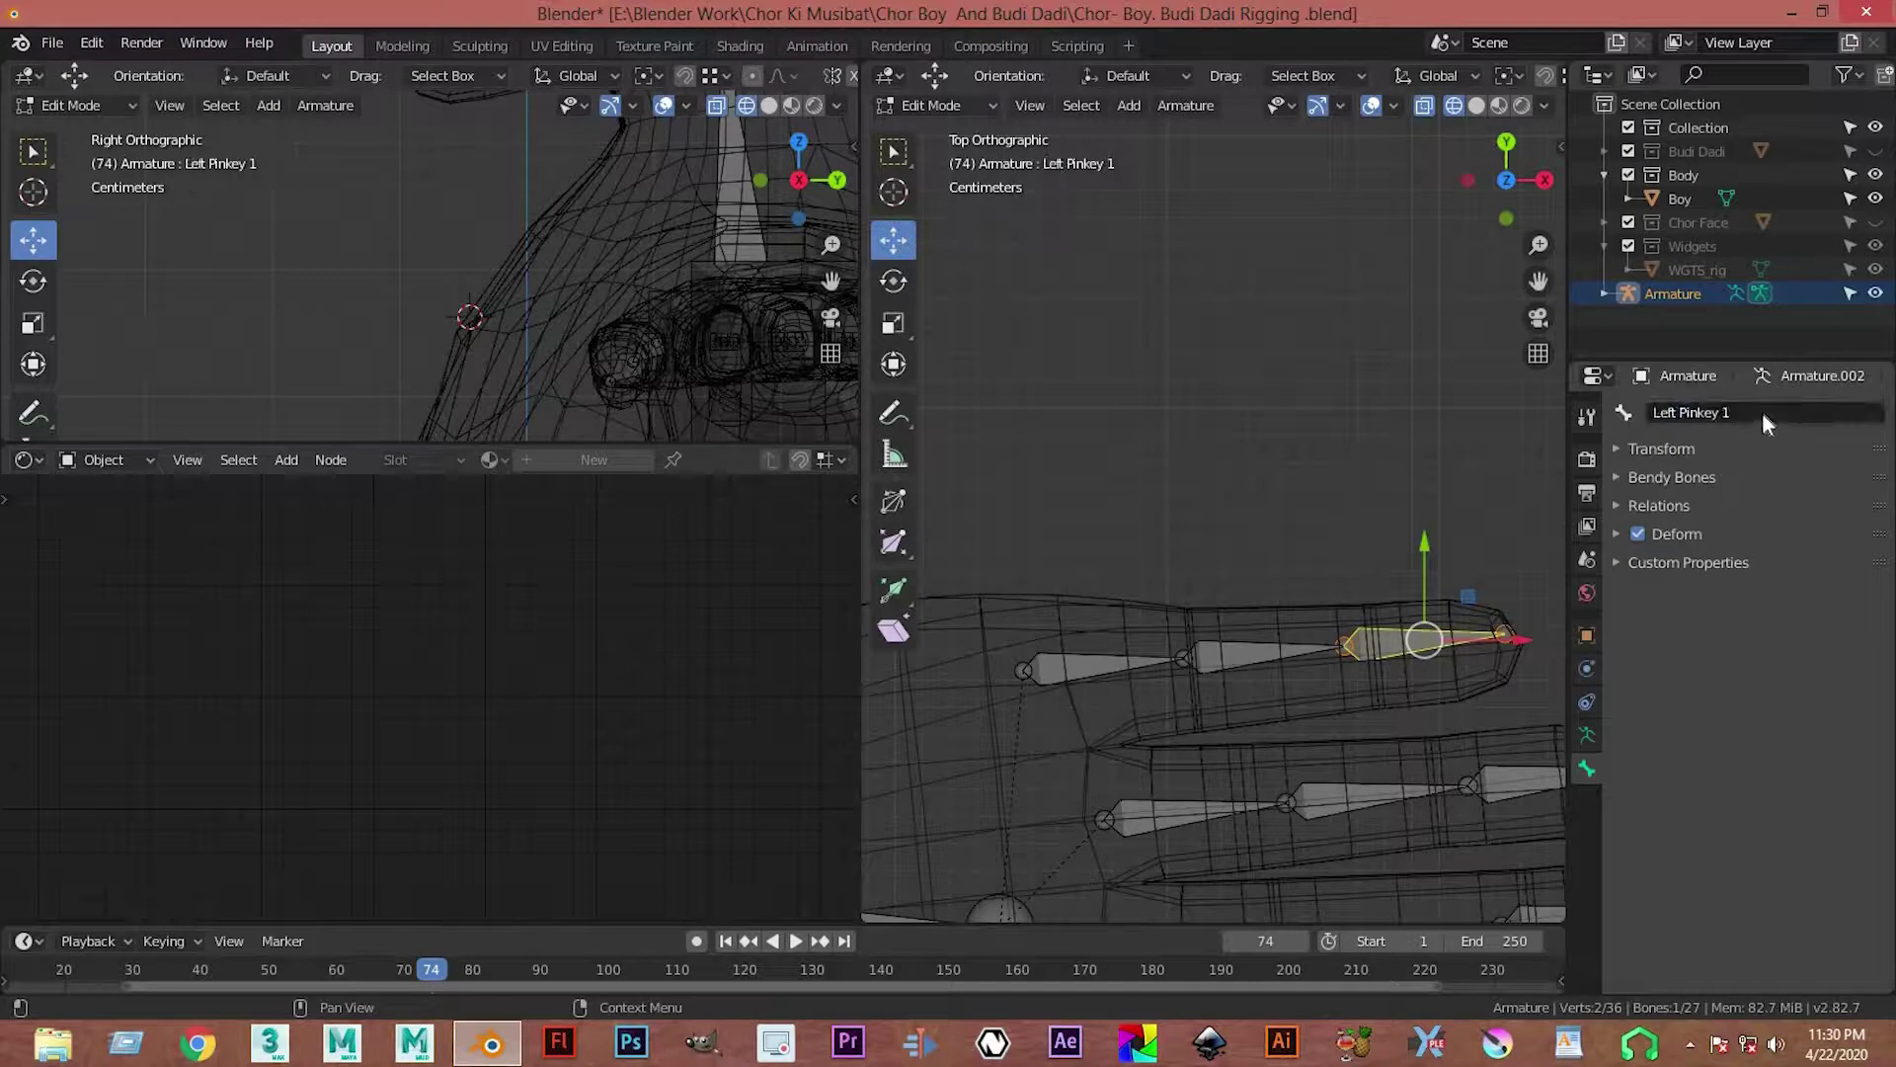
pyautogui.click(1762, 411)
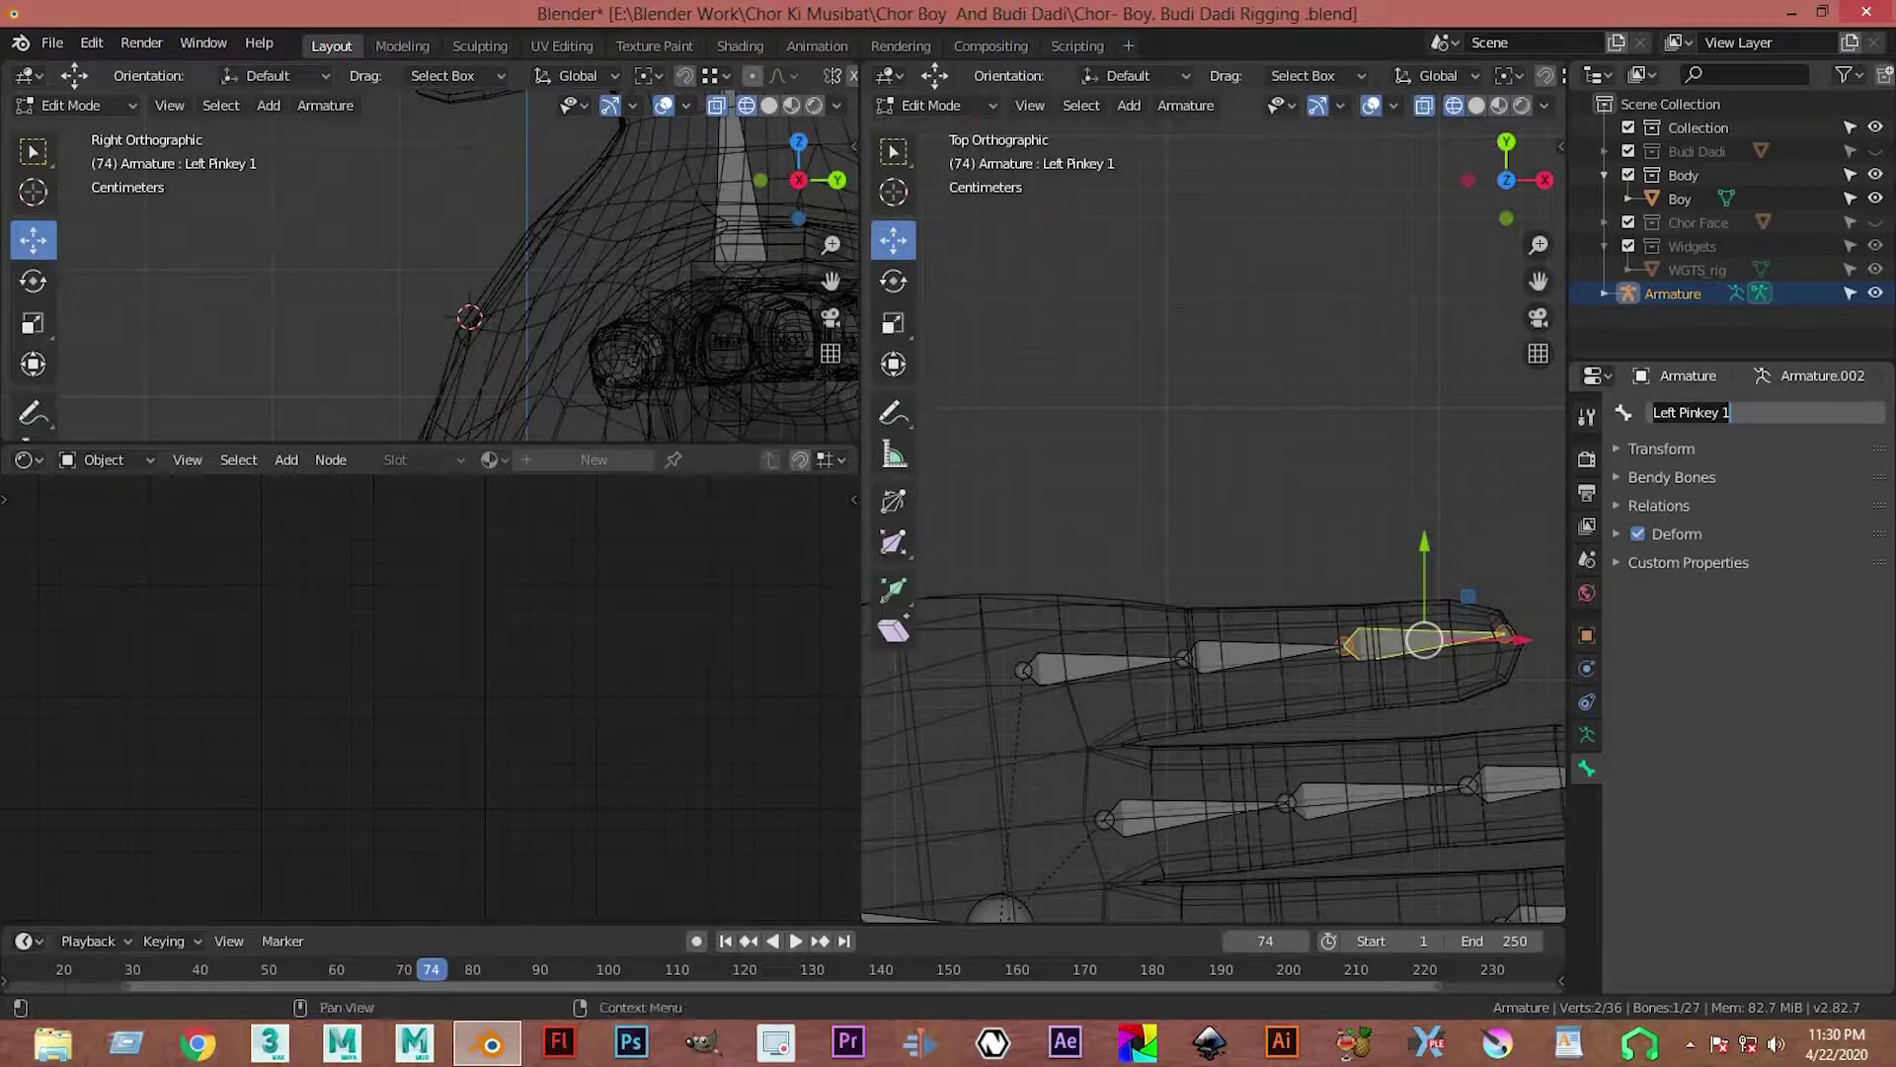
# Step: Name the middle and base pinky bones 'Left Pinkey 2' and 'Left Pinkey 3'
pyautogui.click(1220, 650)
pyautogui.click(1737, 411)
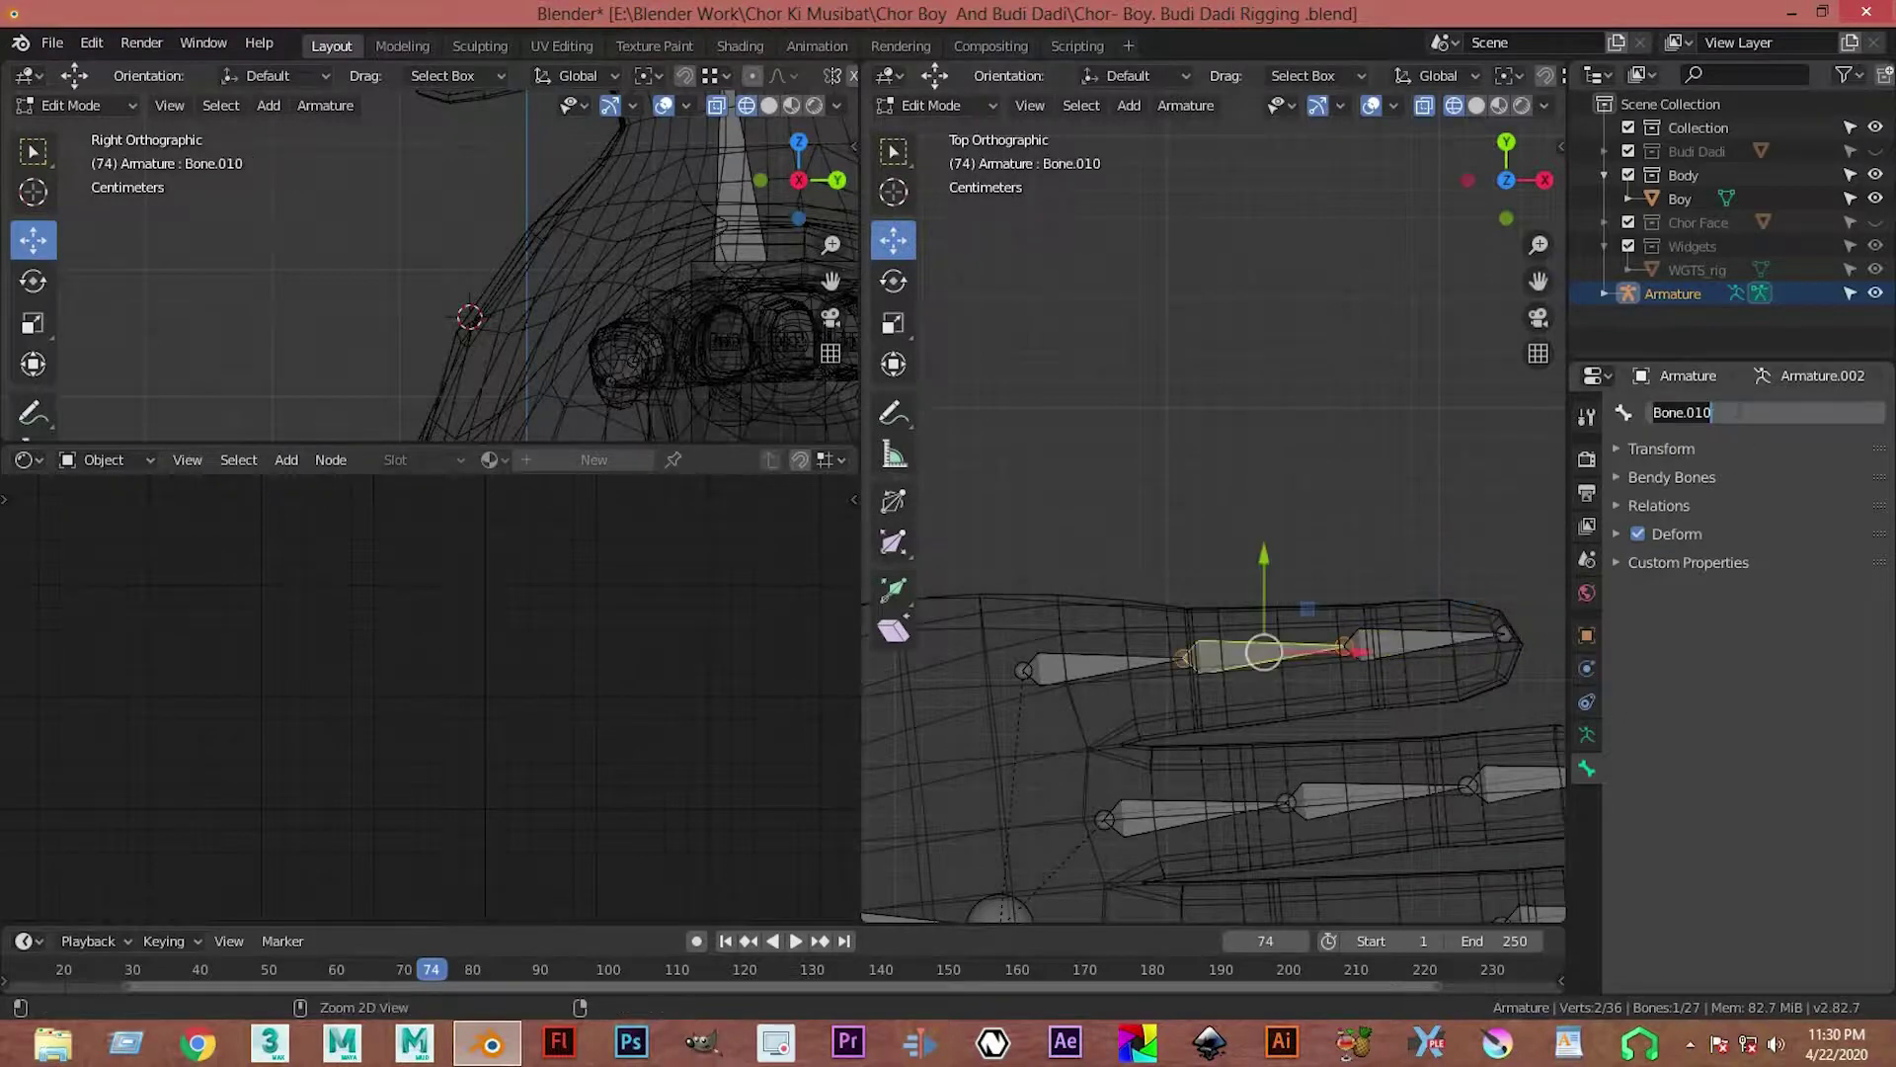
pyautogui.write('Left Pinkey 1')
pyautogui.write('2')
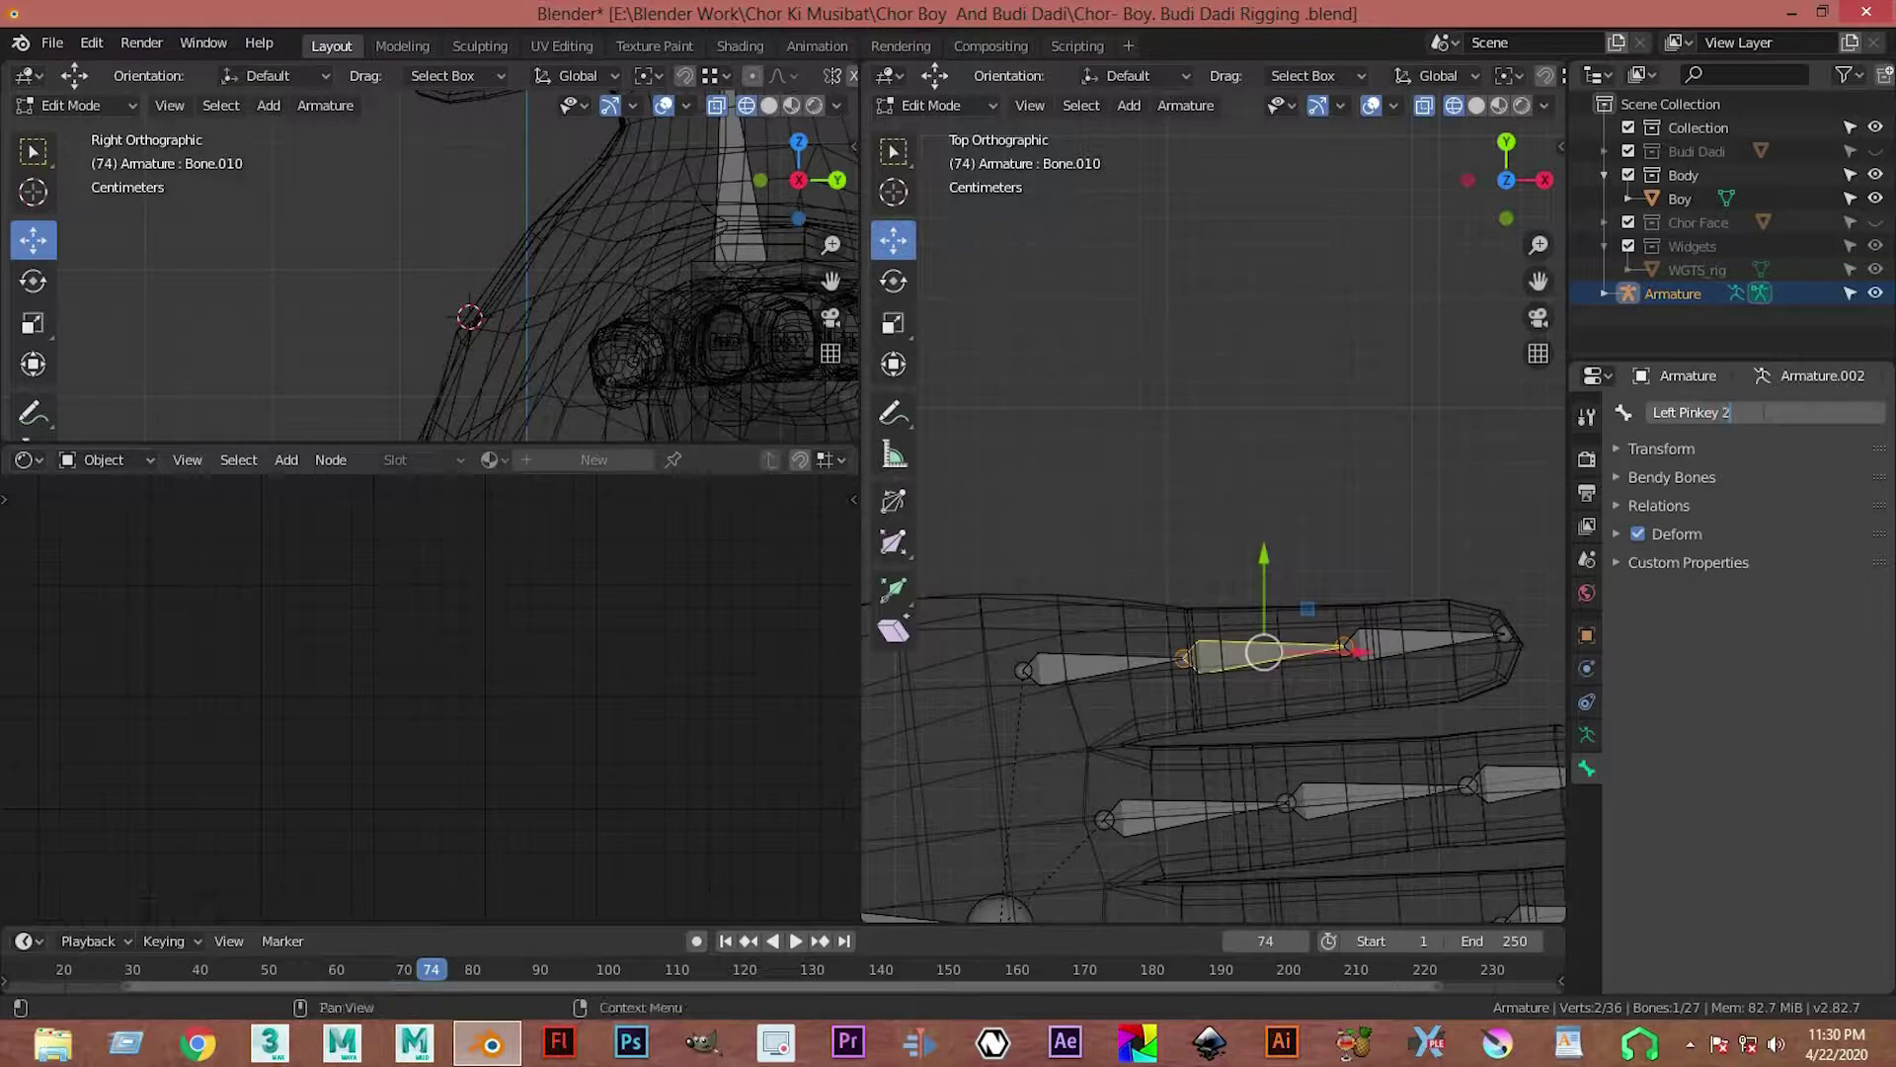
pyautogui.press('Return')
pyautogui.click(1086, 666)
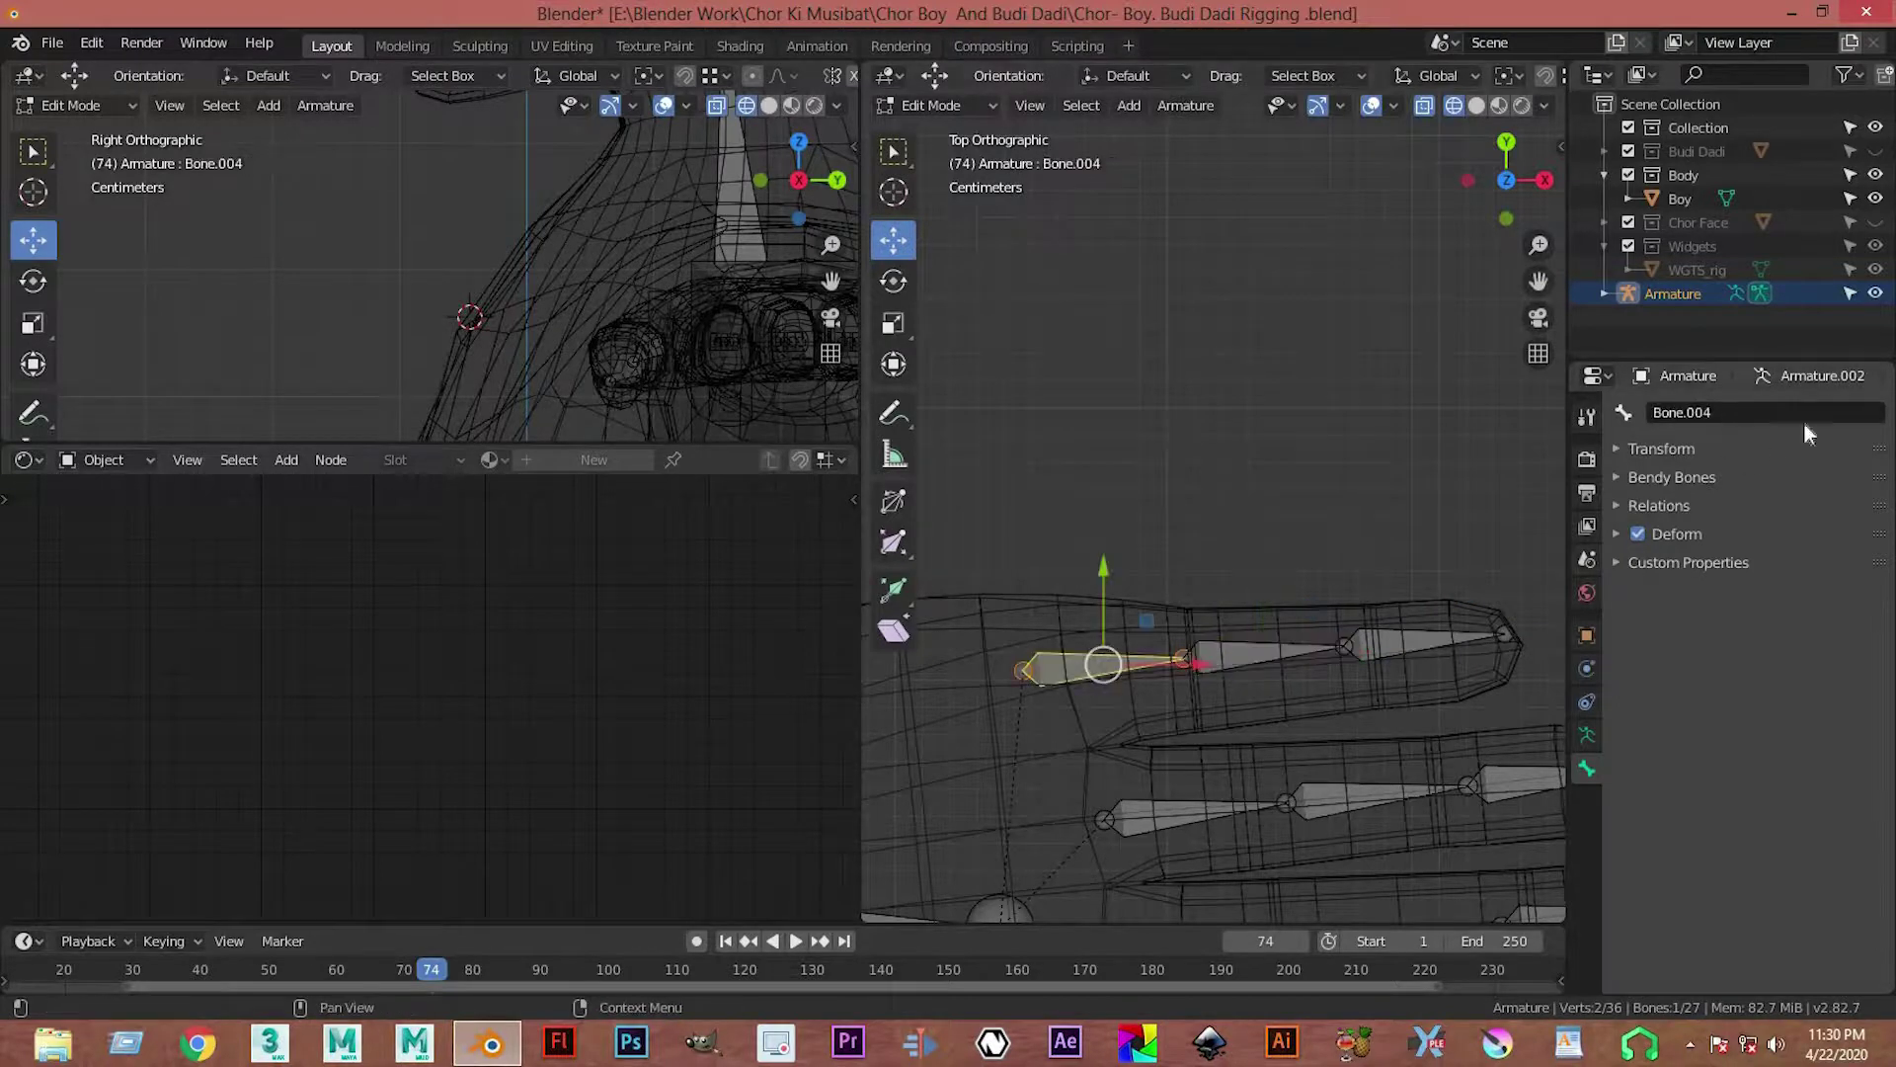
pyautogui.doubleClick(1728, 412)
pyautogui.write('Left Pinkey 1')
pyautogui.press('BackSpace')
pyautogui.write('3')
pyautogui.press('Return')
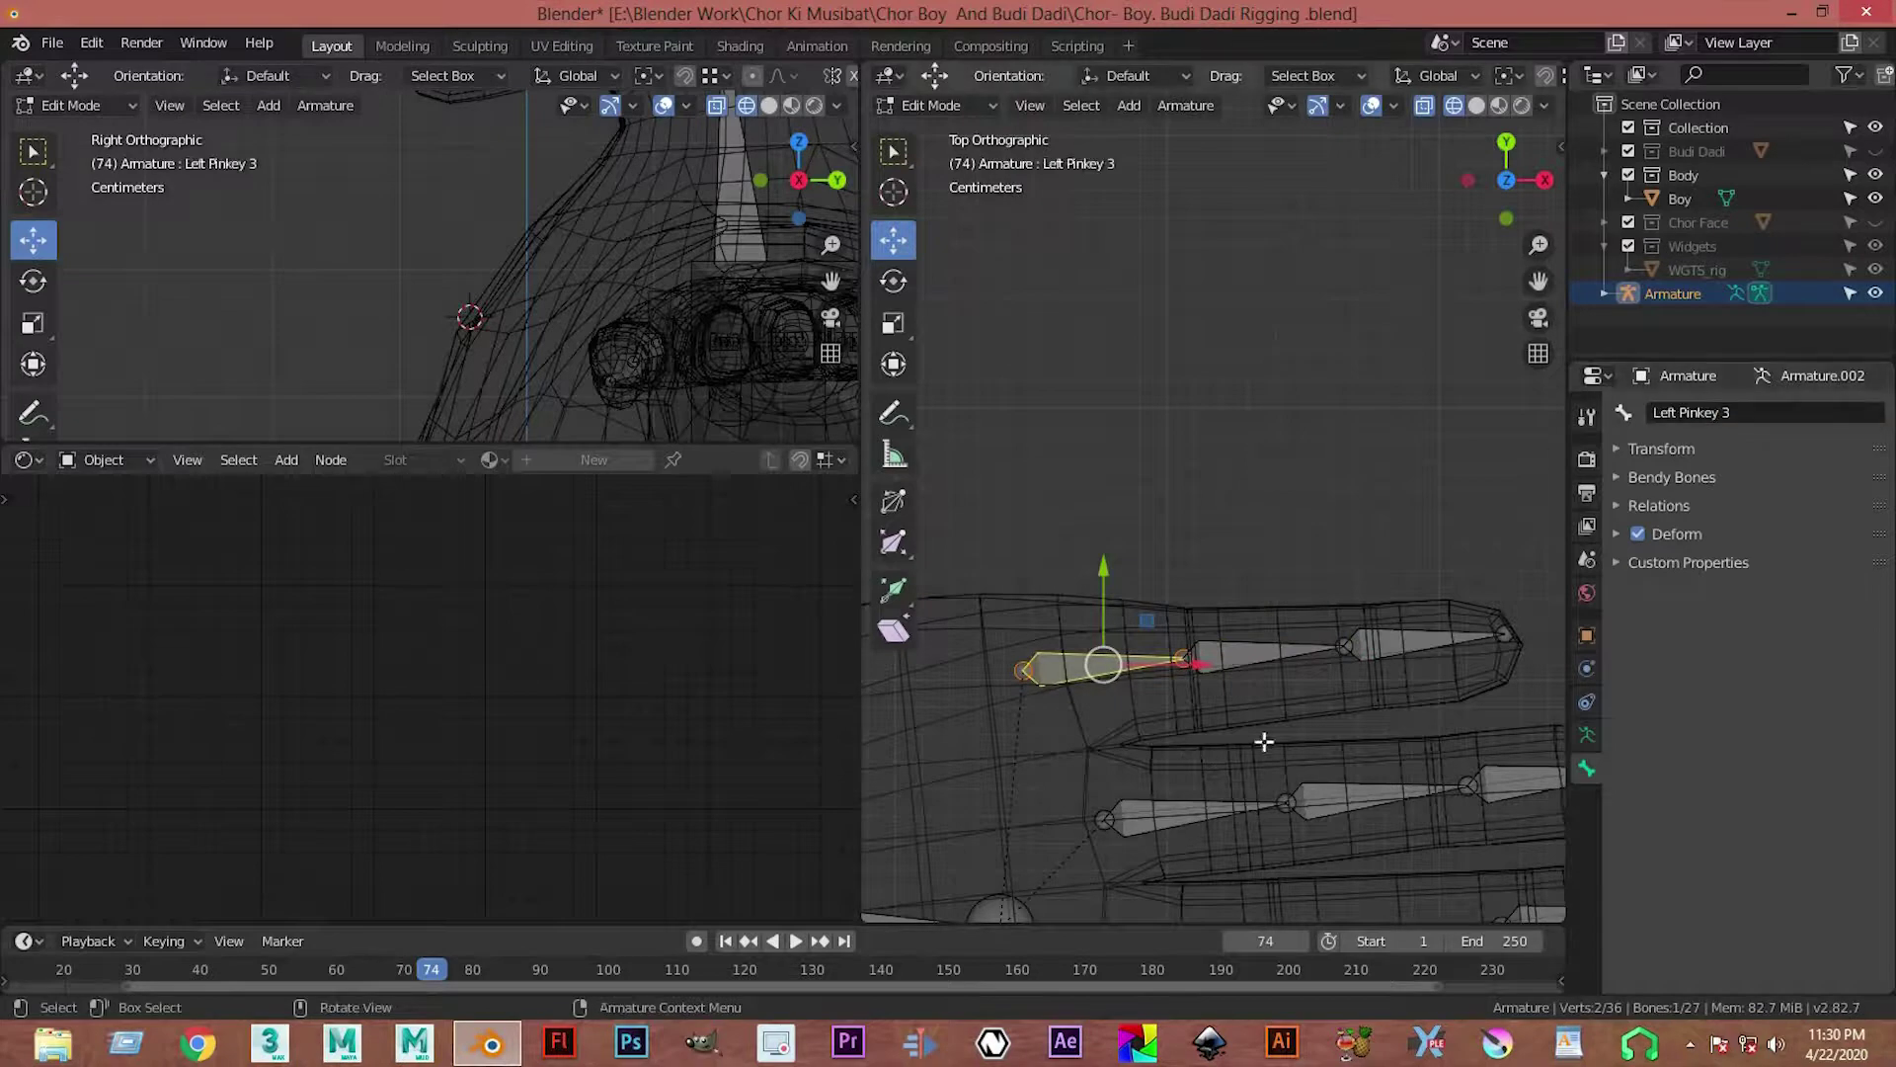
pyautogui.keyDown('shift'); pyautogui.moveTo(1264, 741); pyautogui.dragTo(1283, 622, button='middle'); pyautogui.keyUp('shift')
# Step: Rename the ring finger's tip bone to left Ring 1
pyautogui.click(1283, 622)
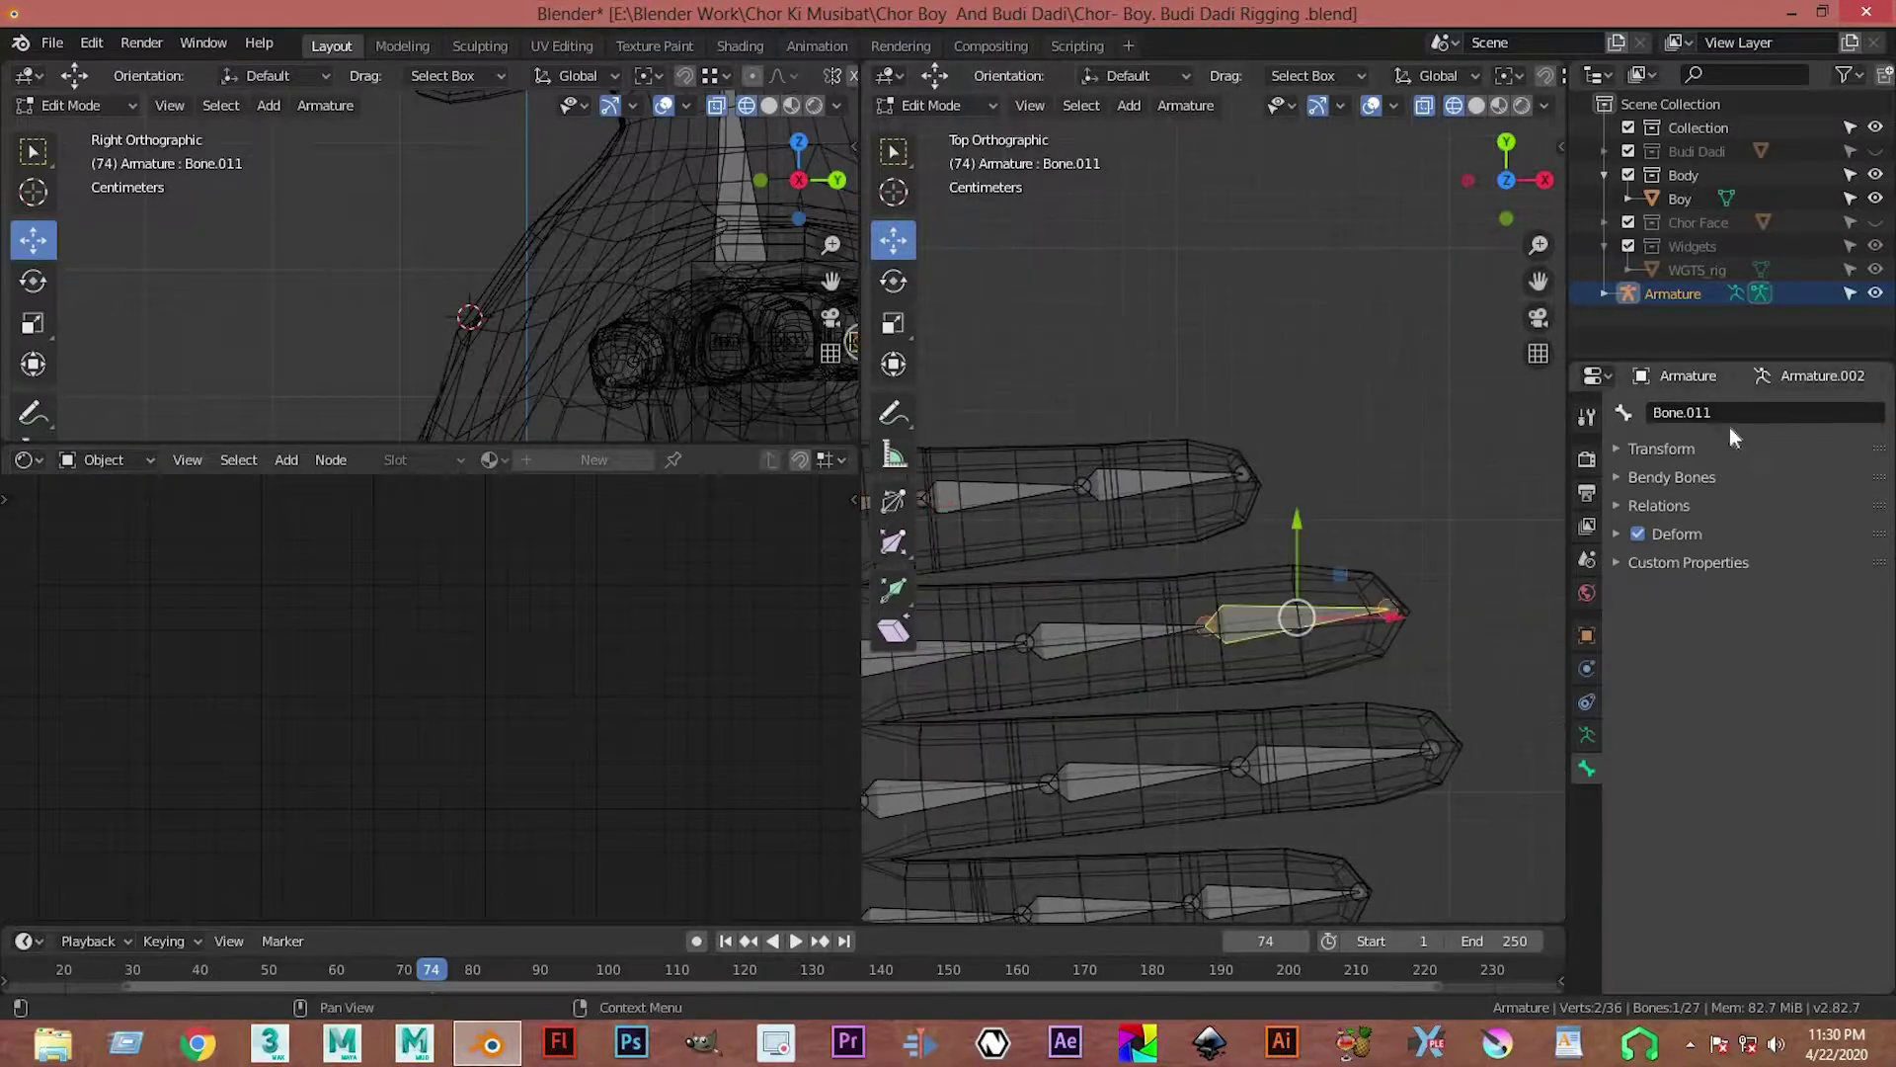
pyautogui.doubleClick(1730, 413)
pyautogui.write('Rin')
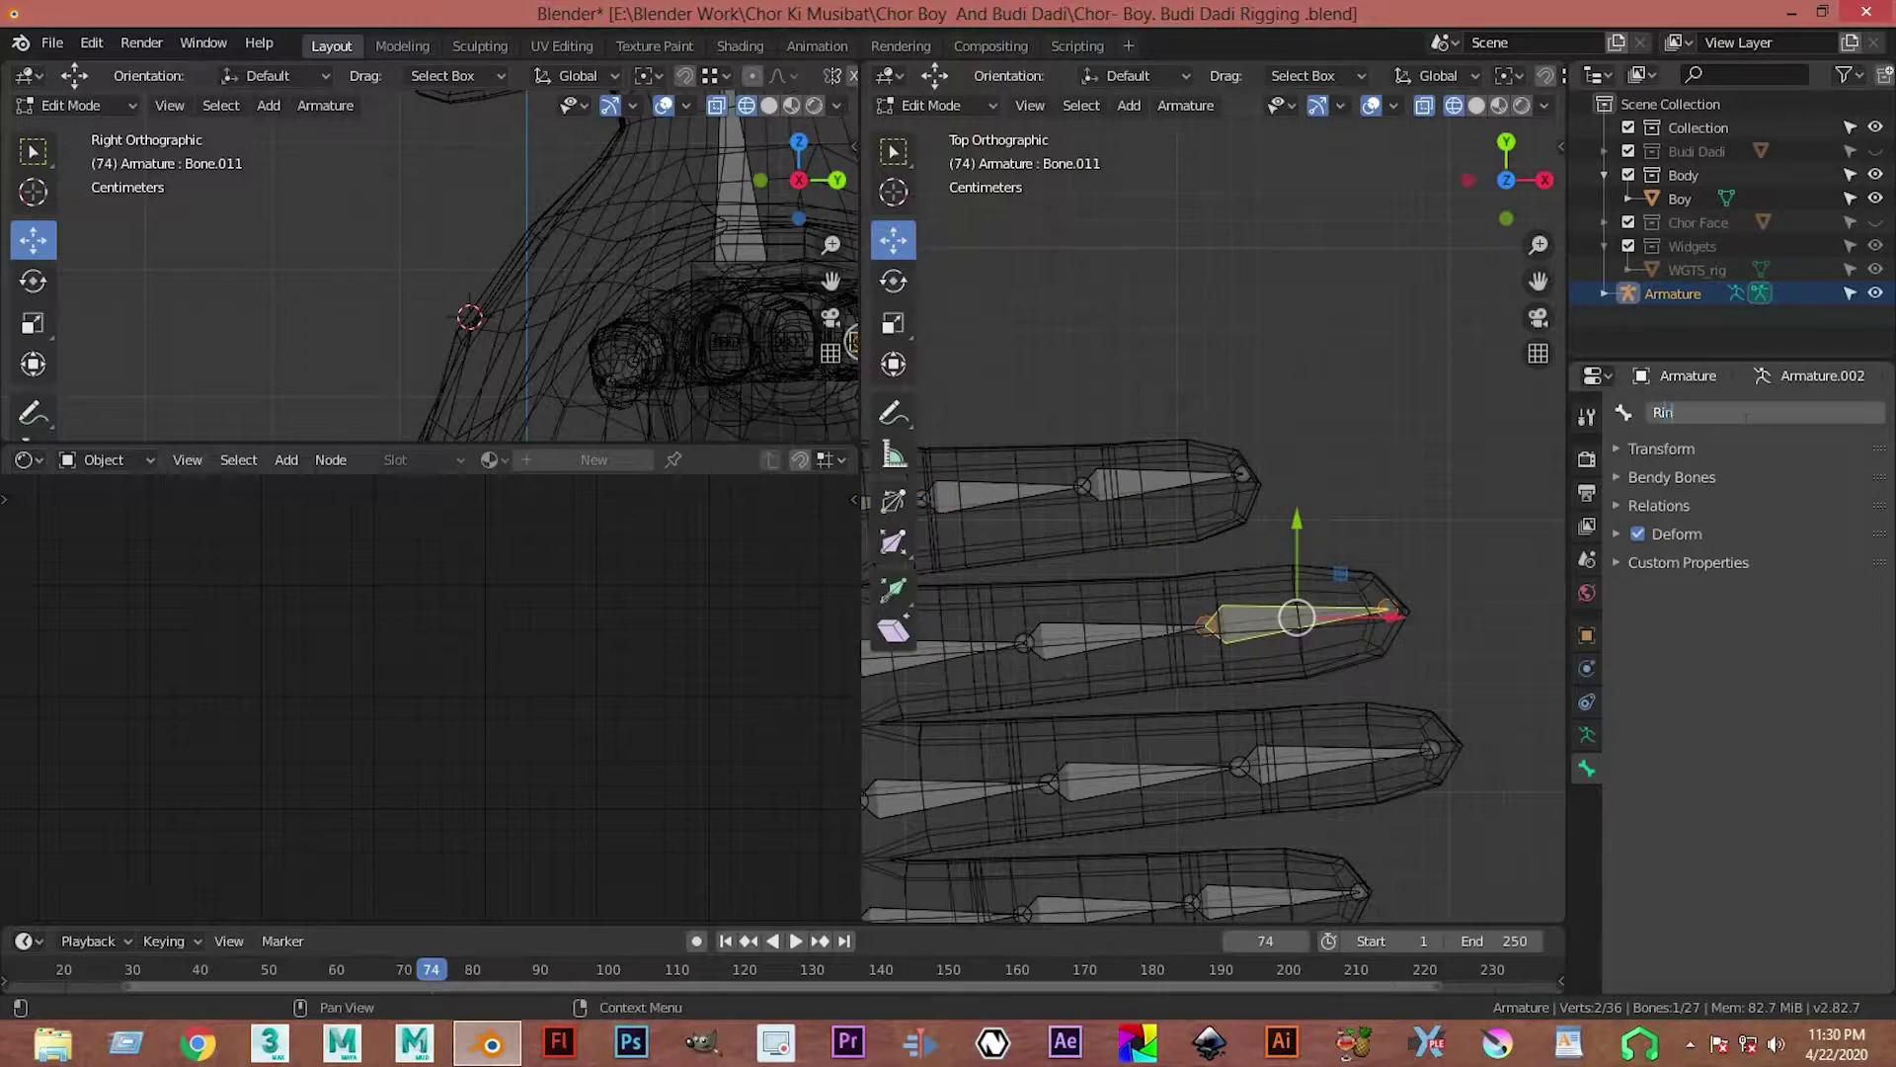
pyautogui.press('BackSpace')
pyautogui.press('BackSpace')
pyautogui.write('R')
pyautogui.press('Home')
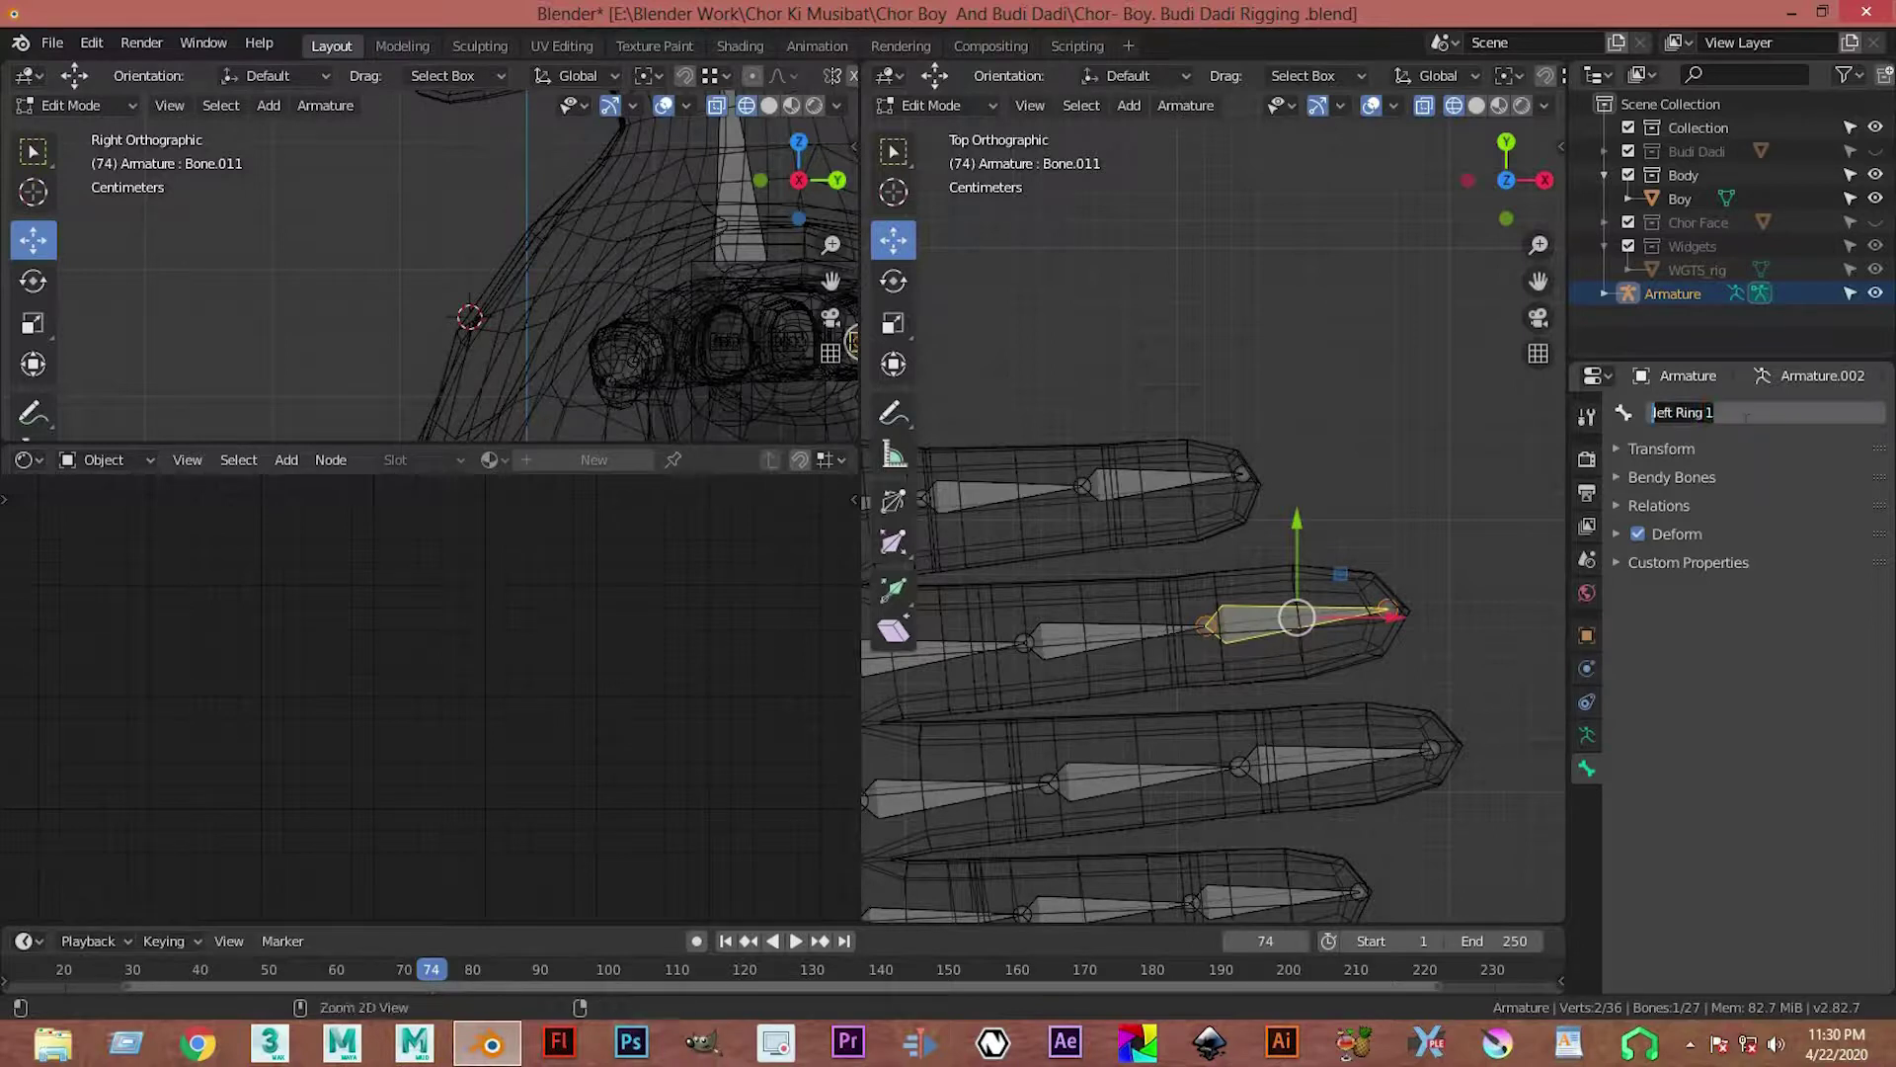
pyautogui.press('Return')
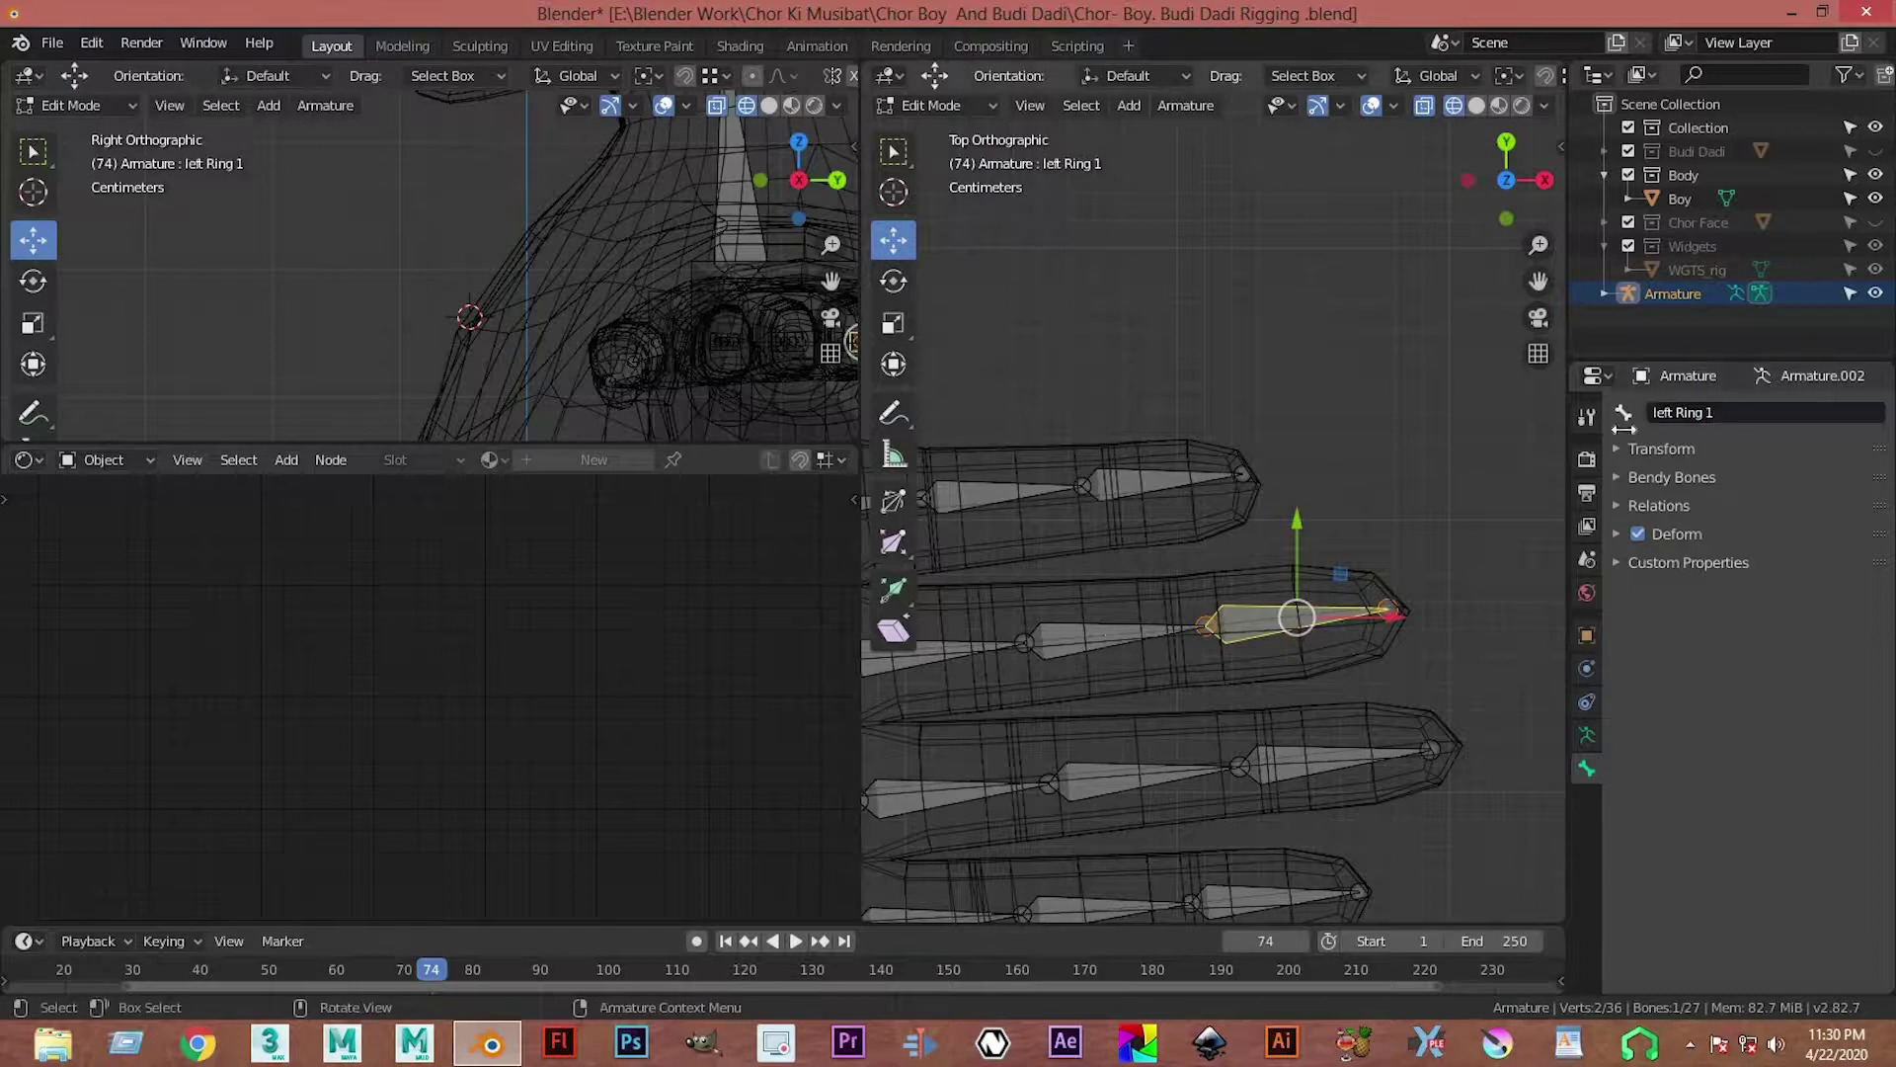
# Step: Rename the ring finger's middle bone to left Ring 2
pyautogui.click(1121, 630)
pyautogui.doubleClick(1723, 410)
pyautogui.write('left Ring 1')
pyautogui.press('BackSpace')
pyautogui.write('3')
pyautogui.press('BackSpace')
pyautogui.write('2')
pyautogui.press('Return')
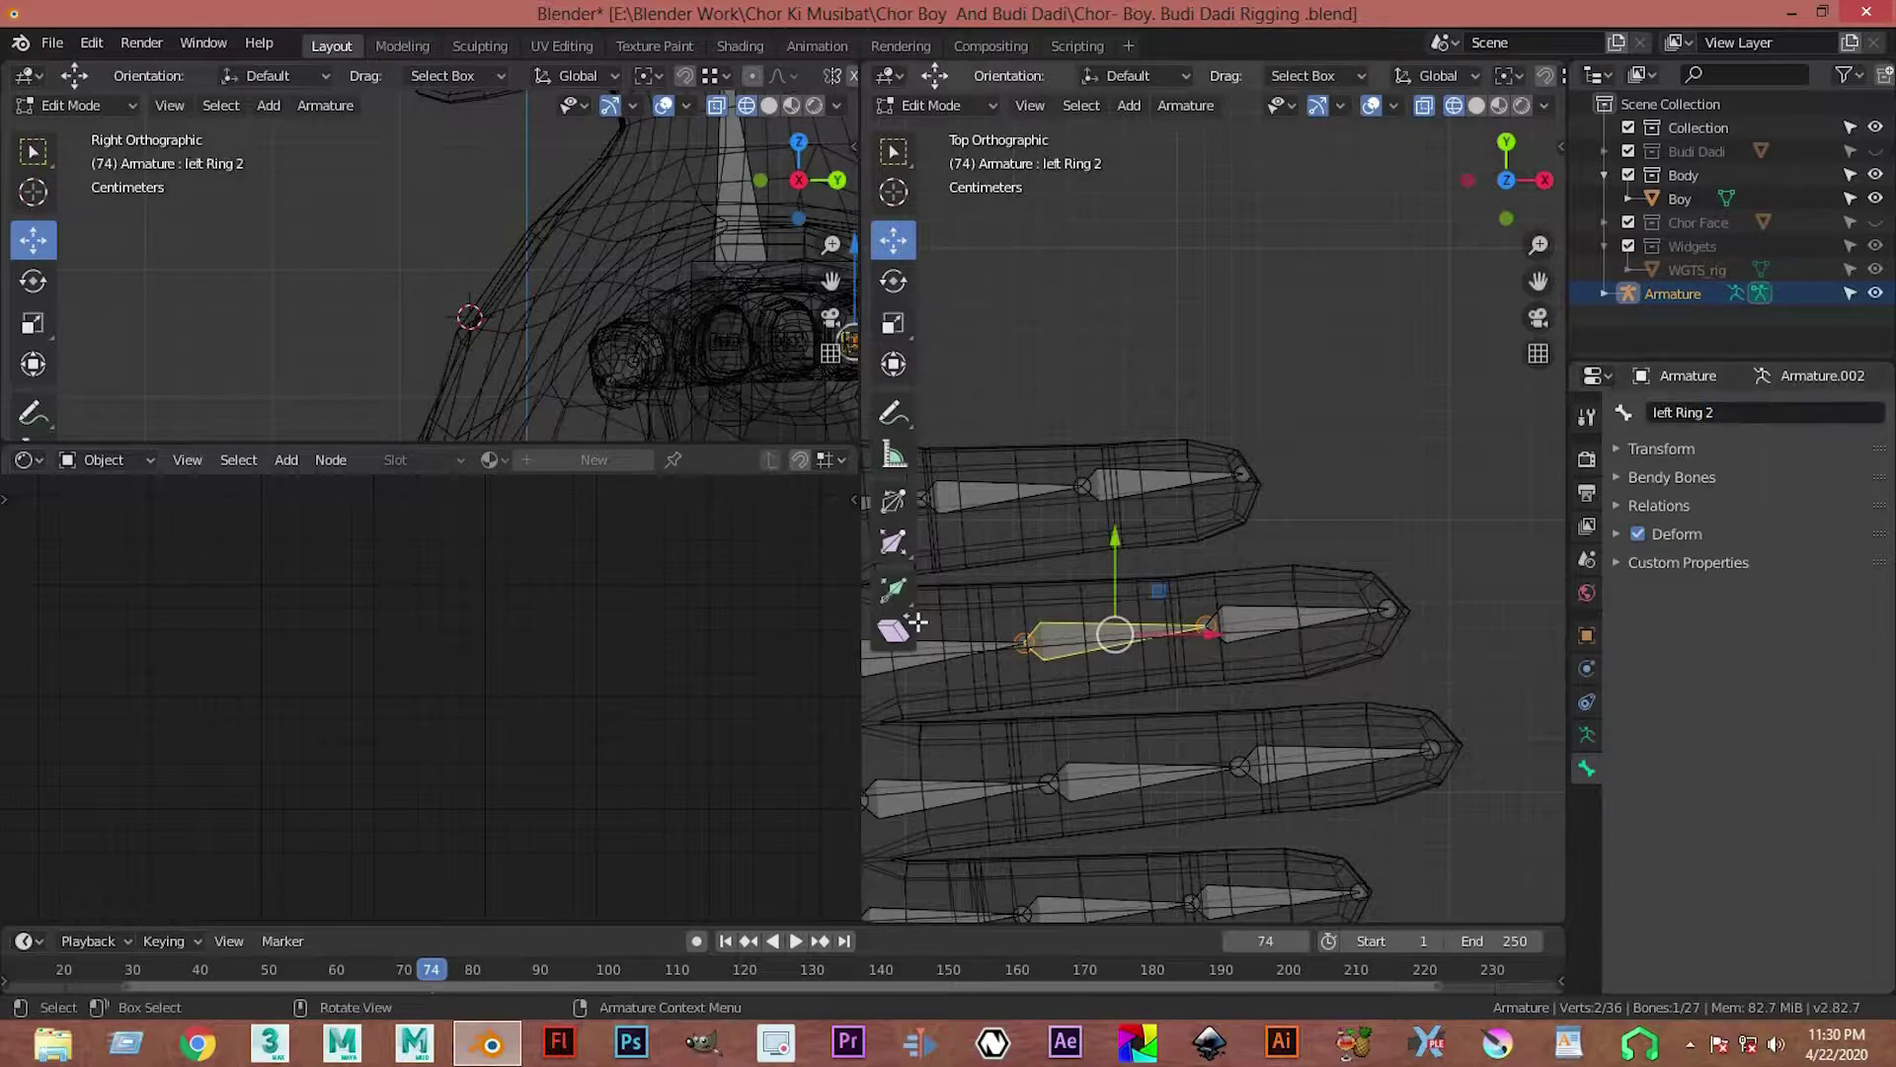
# Step: Rename the ring finger's base bone to left Ring 3
pyautogui.click(934, 647)
pyautogui.doubleClick(1683, 412)
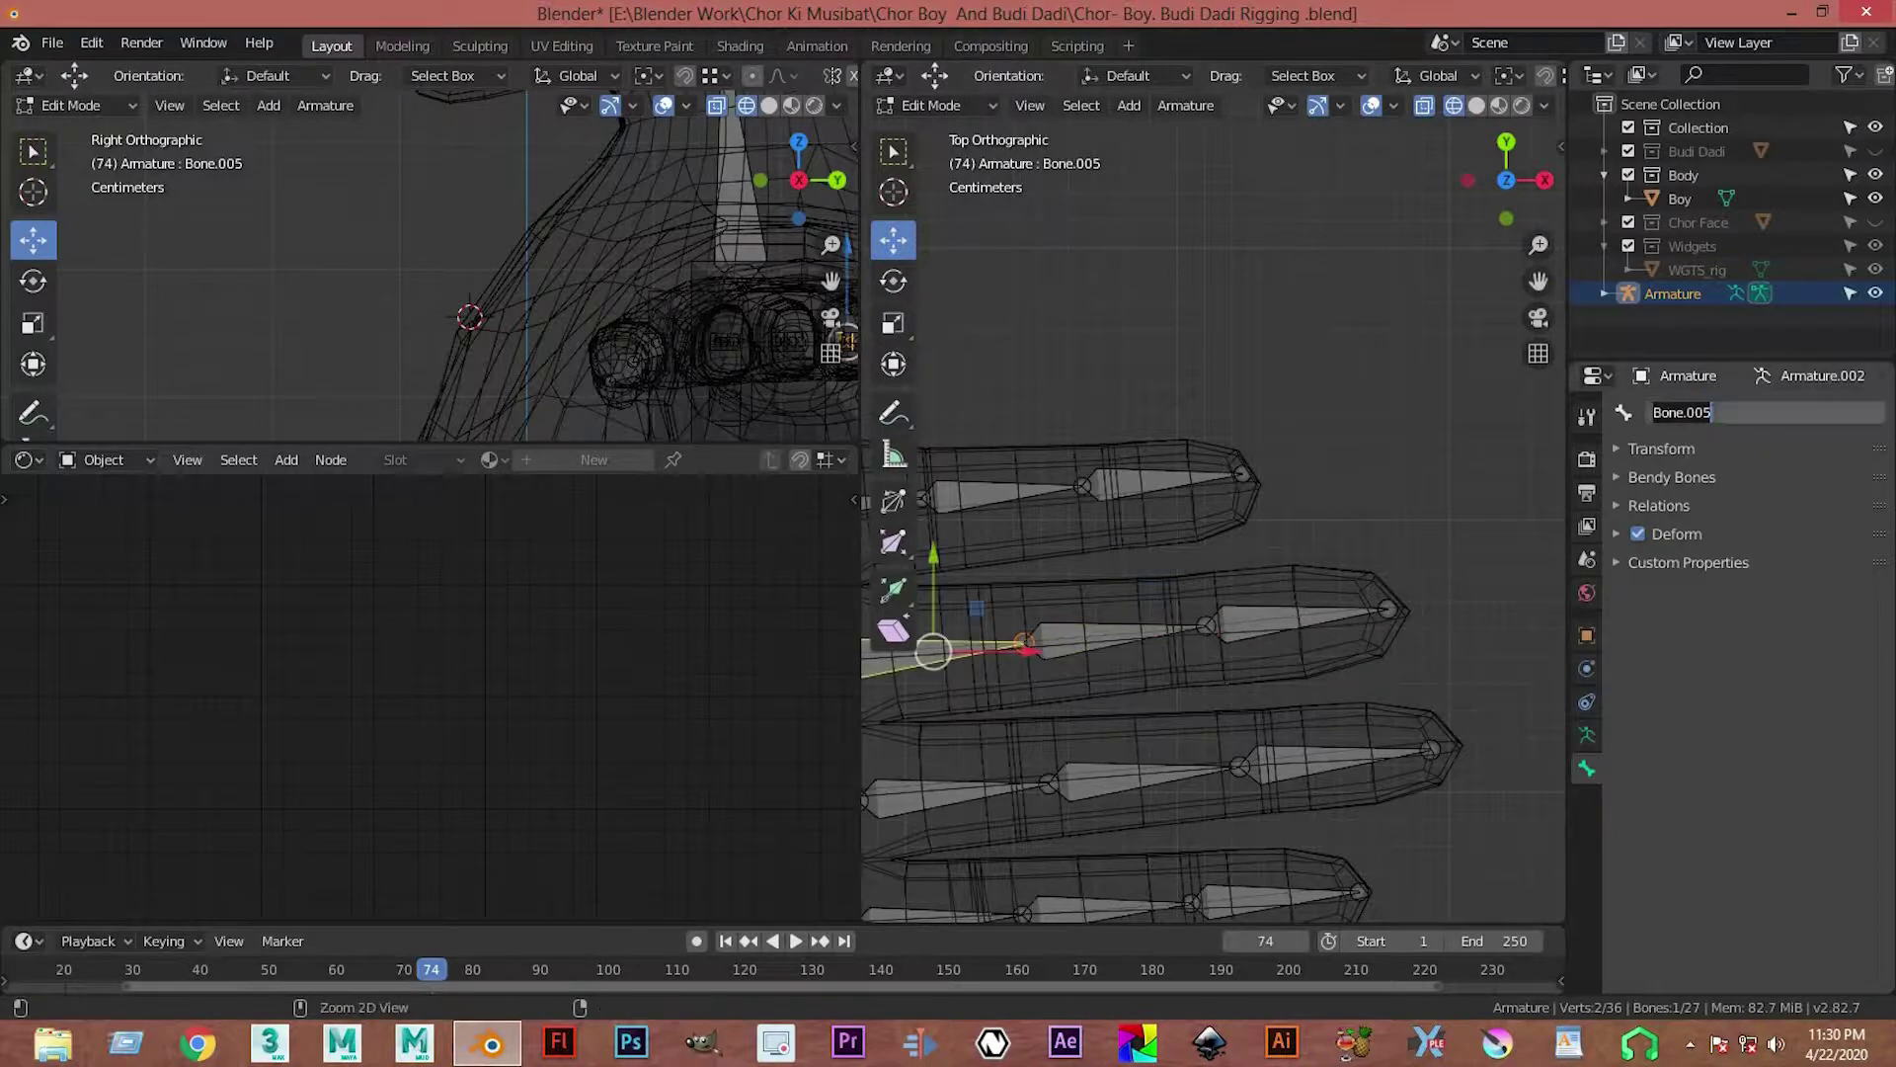
pyautogui.write('left Ring 1')
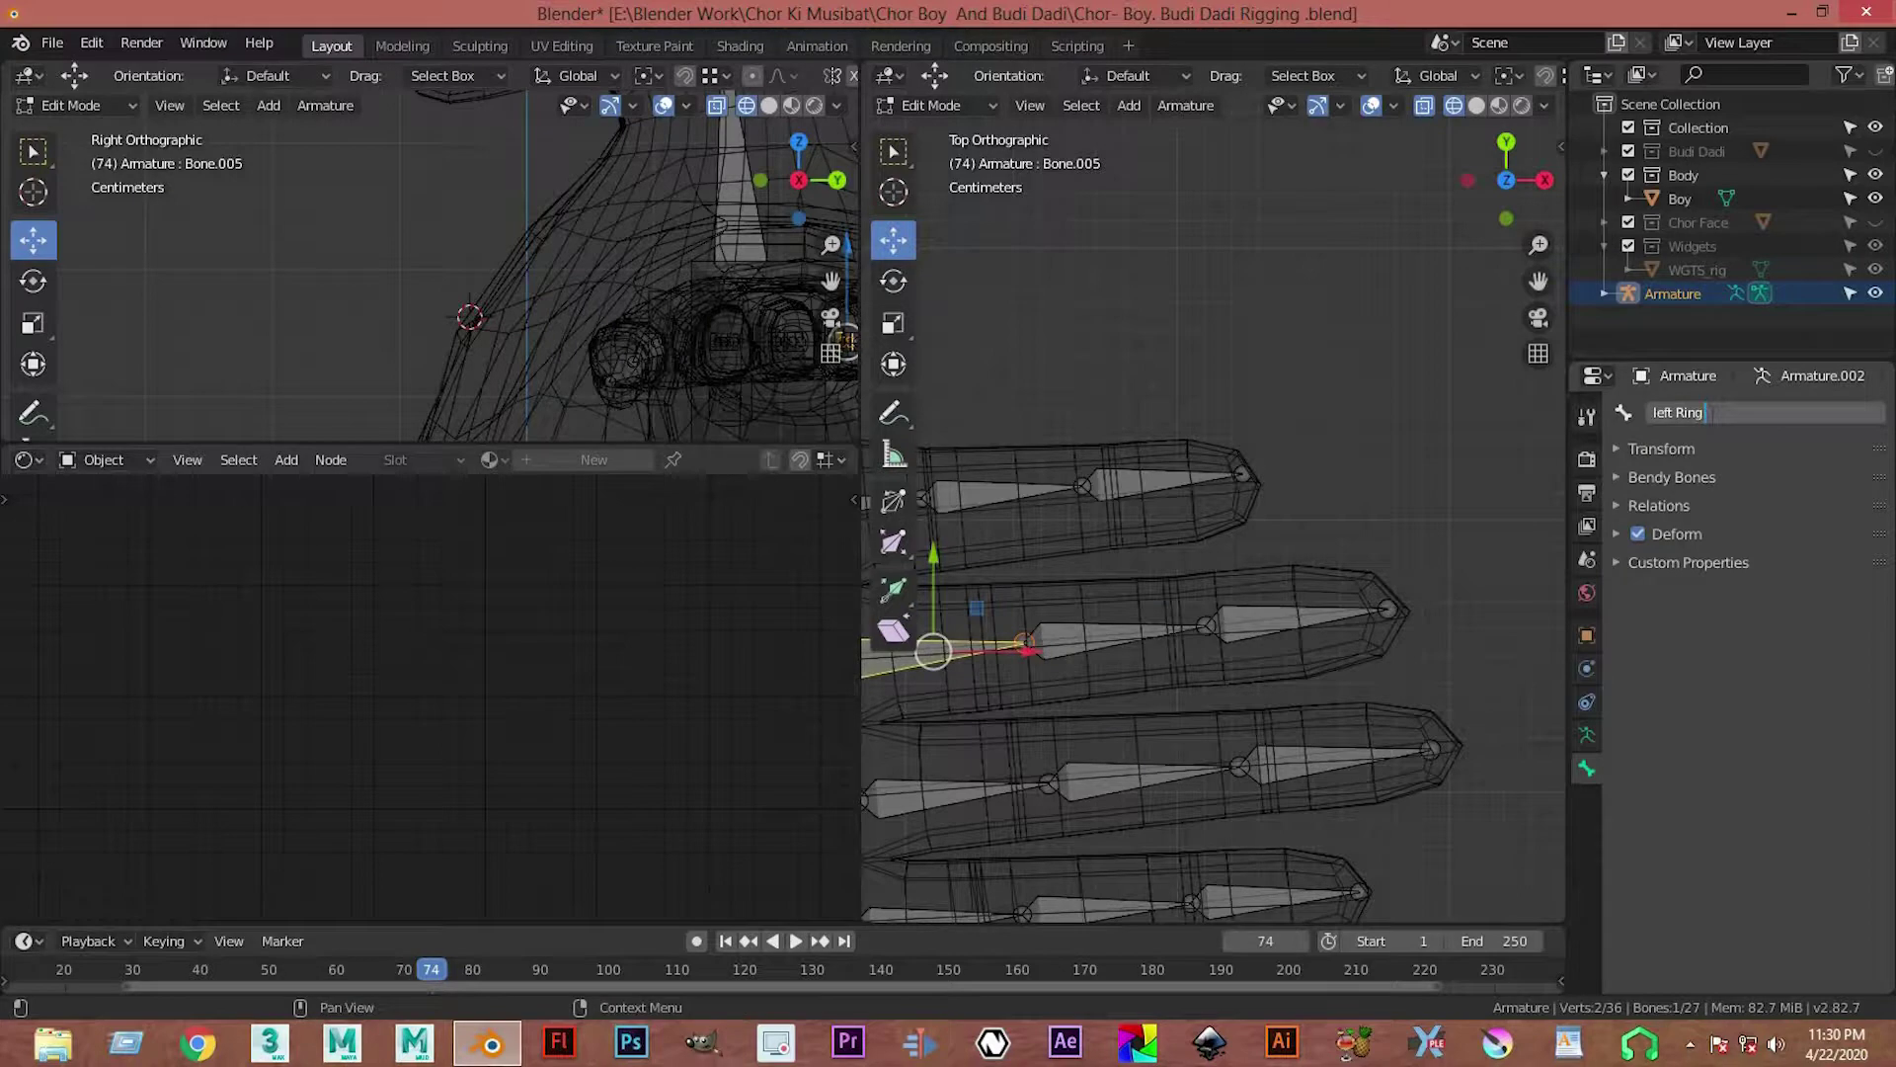
pyautogui.write('3')
pyautogui.press('Return')
pyautogui.keyDown('shift'); pyautogui.moveTo(1317, 690); pyautogui.dragTo(1353, 672, button='middle'); pyautogui.keyUp('shift')
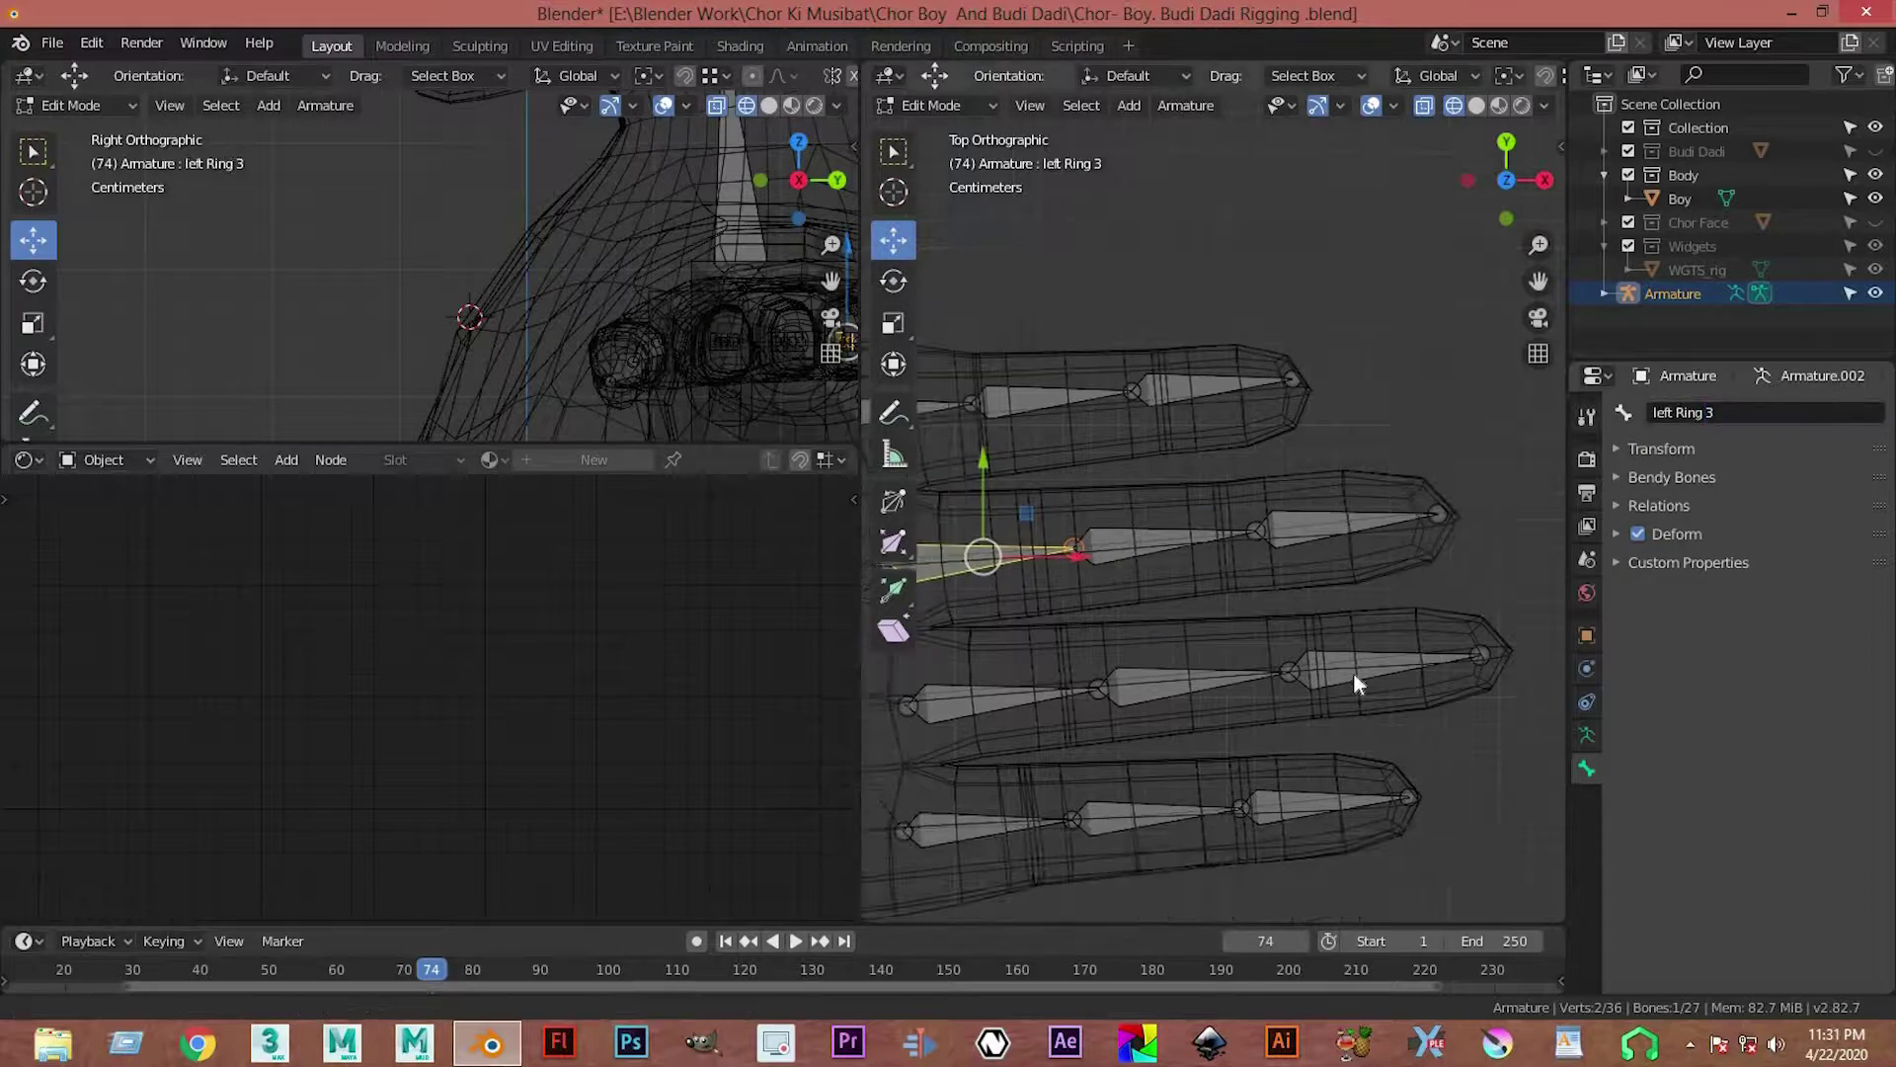
pyautogui.click(1345, 670)
# Step: Name the middle finger's tip bone Left Midd 1
pyautogui.click(1784, 413)
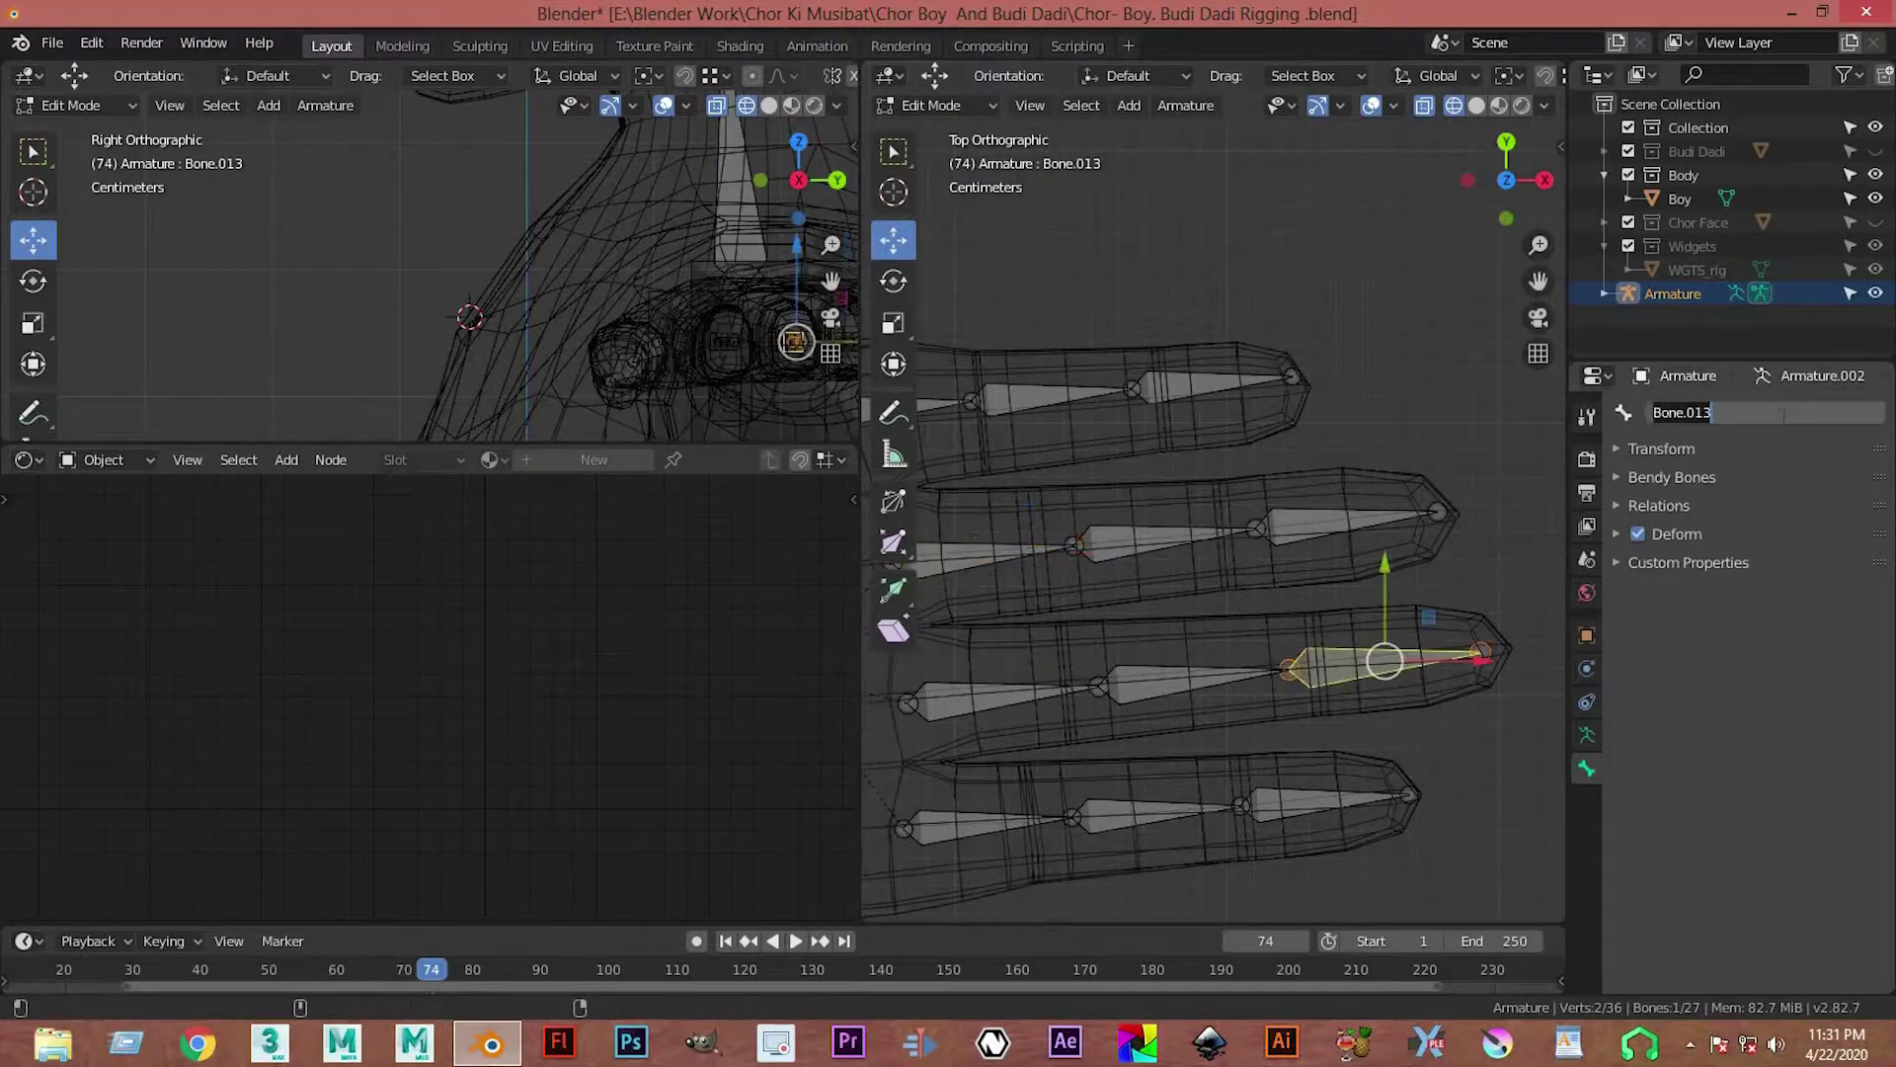
pyautogui.write('Lef')
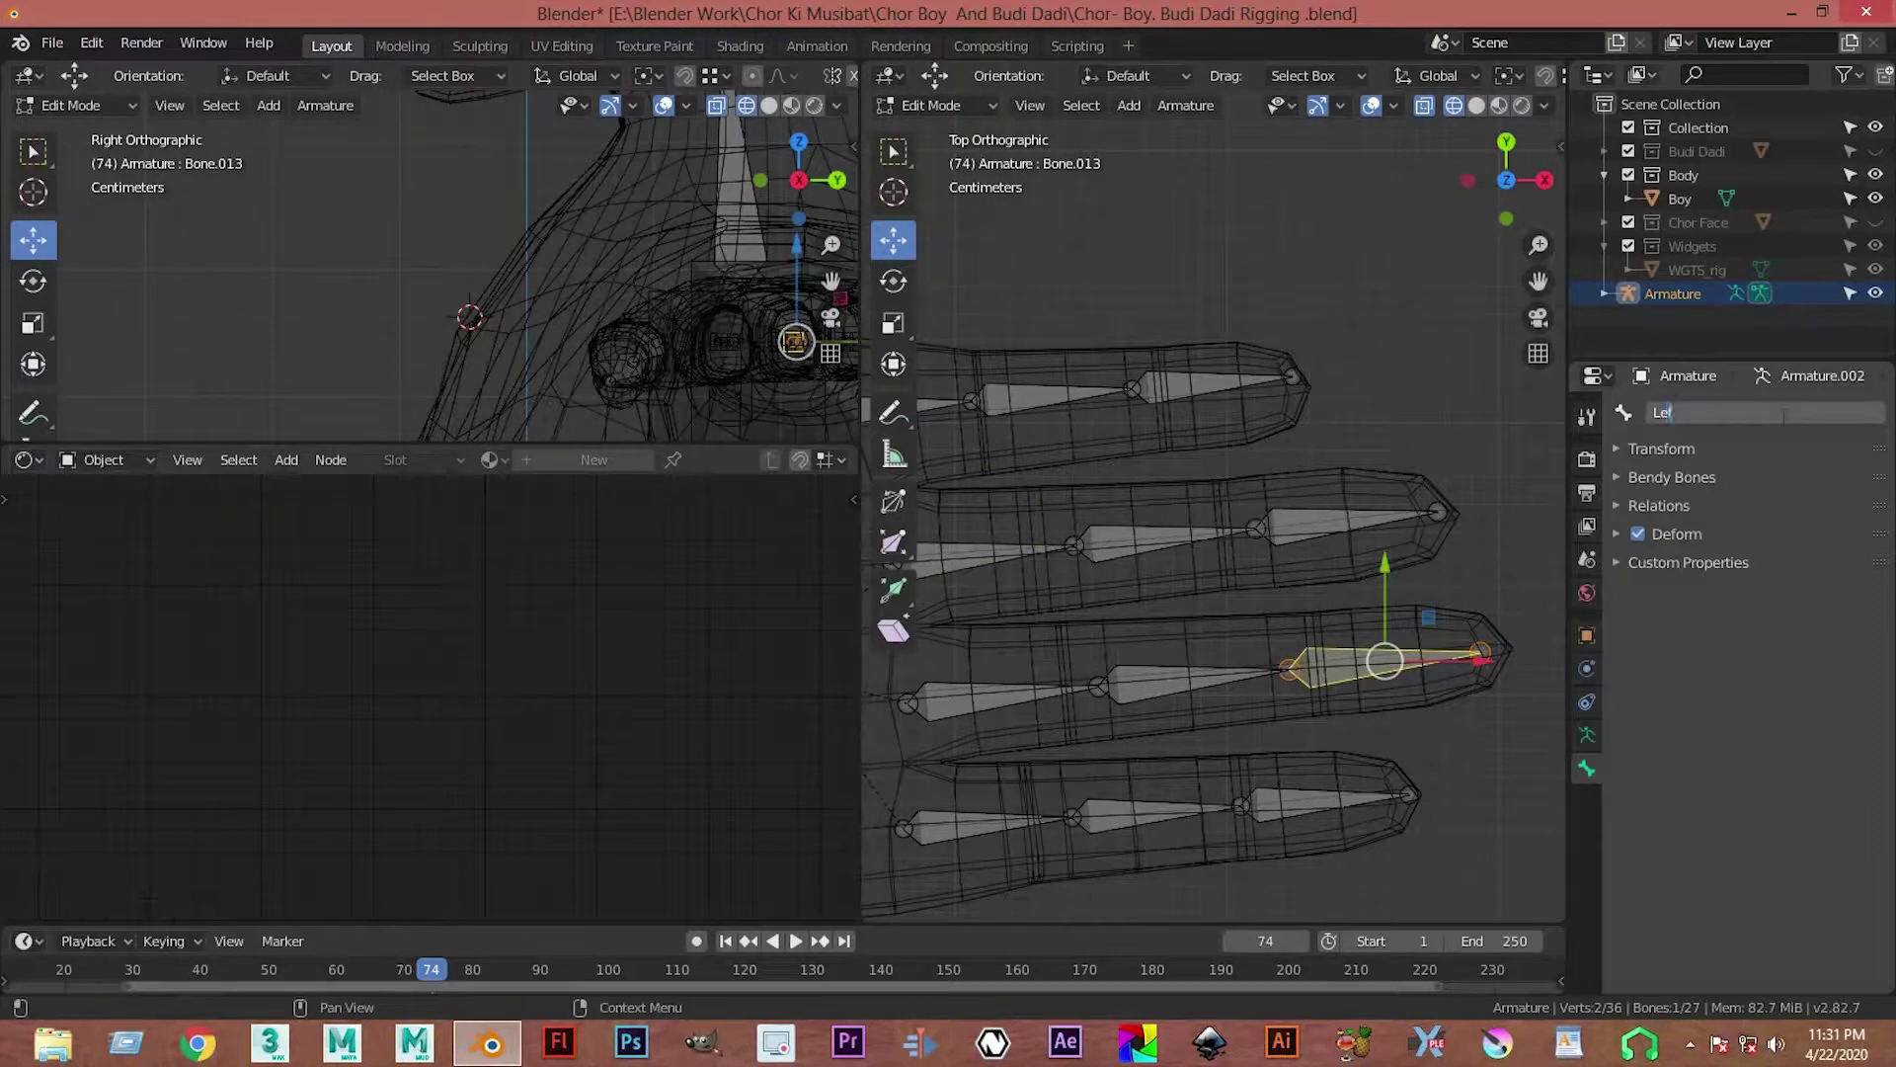
pyautogui.press('BackSpace')
pyautogui.write('Mi')
pyautogui.hotkey('ctrl', 'a')
pyautogui.hotkey('ctrl', 'c')
pyautogui.press('Return')
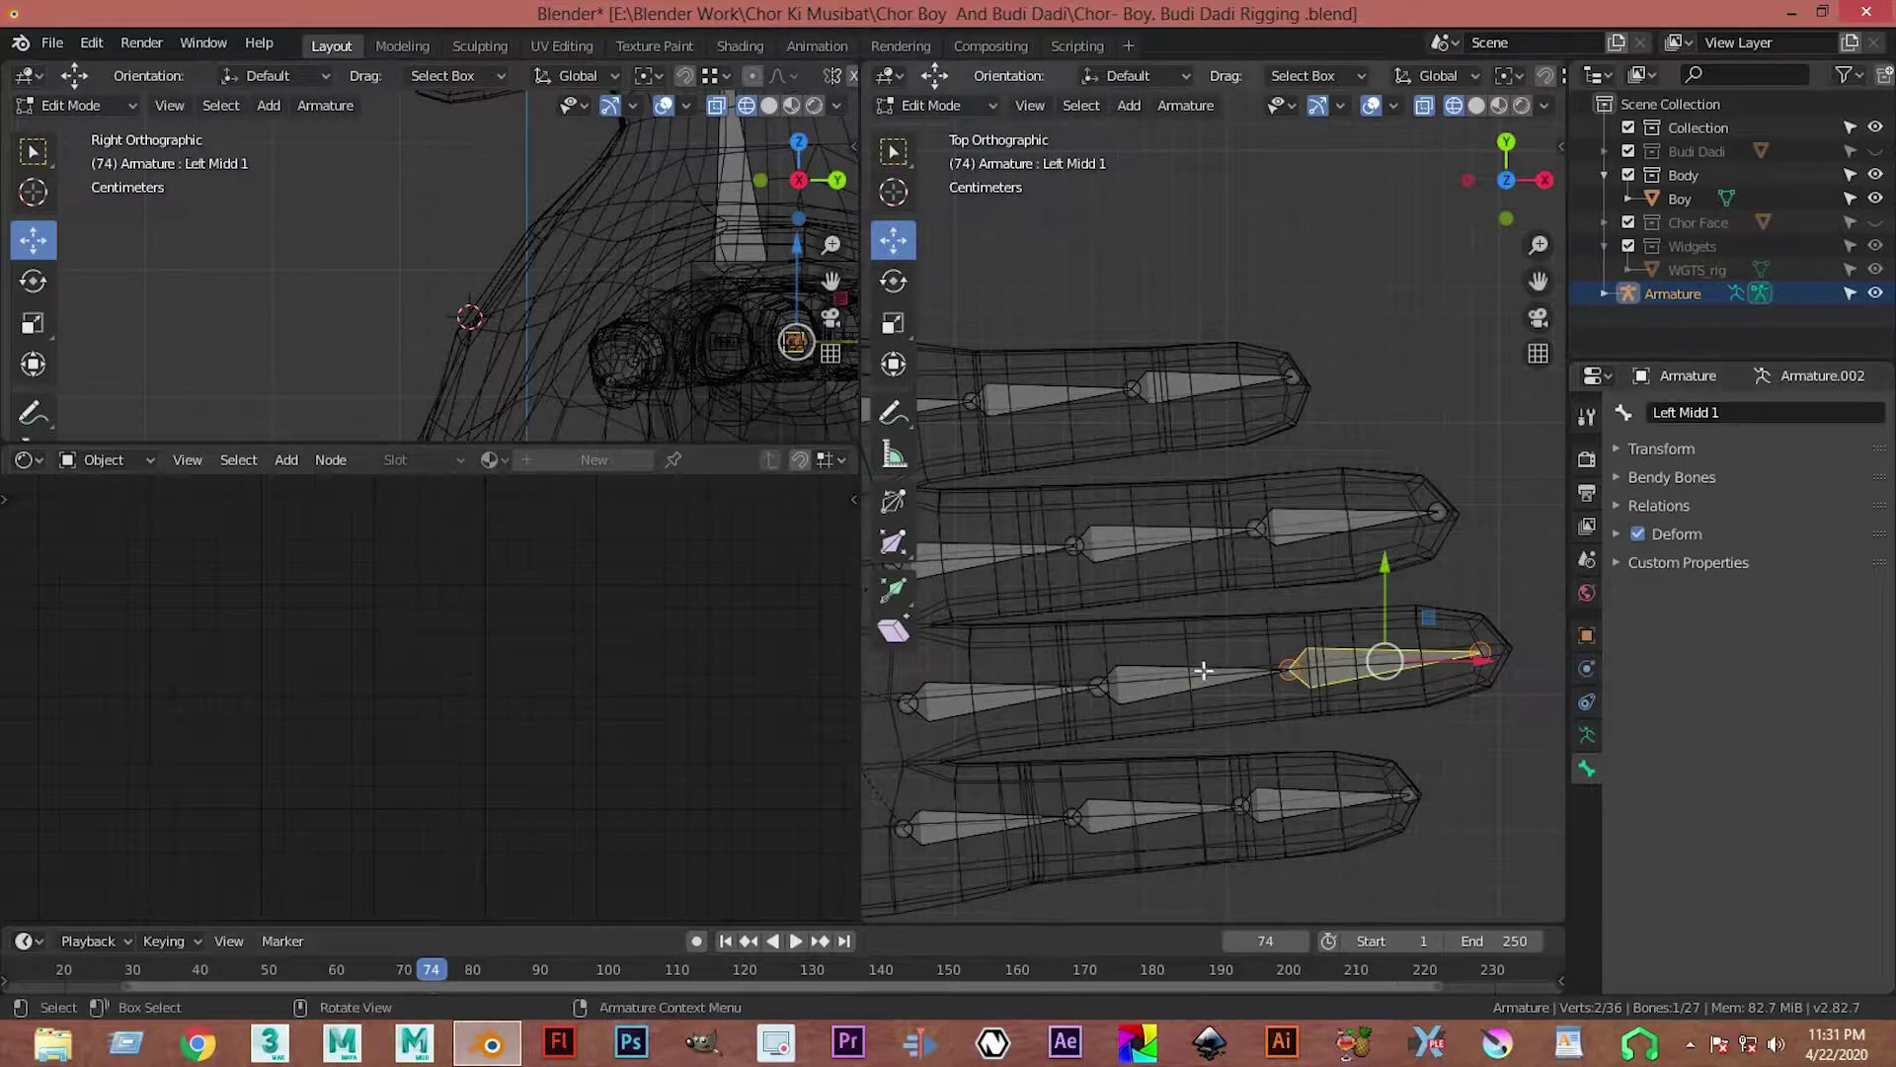
# Step: Rename the middle finger's middle and base bones Left Midd 2 and Left Midd 3
pyautogui.click(1203, 668)
pyautogui.click(1708, 410)
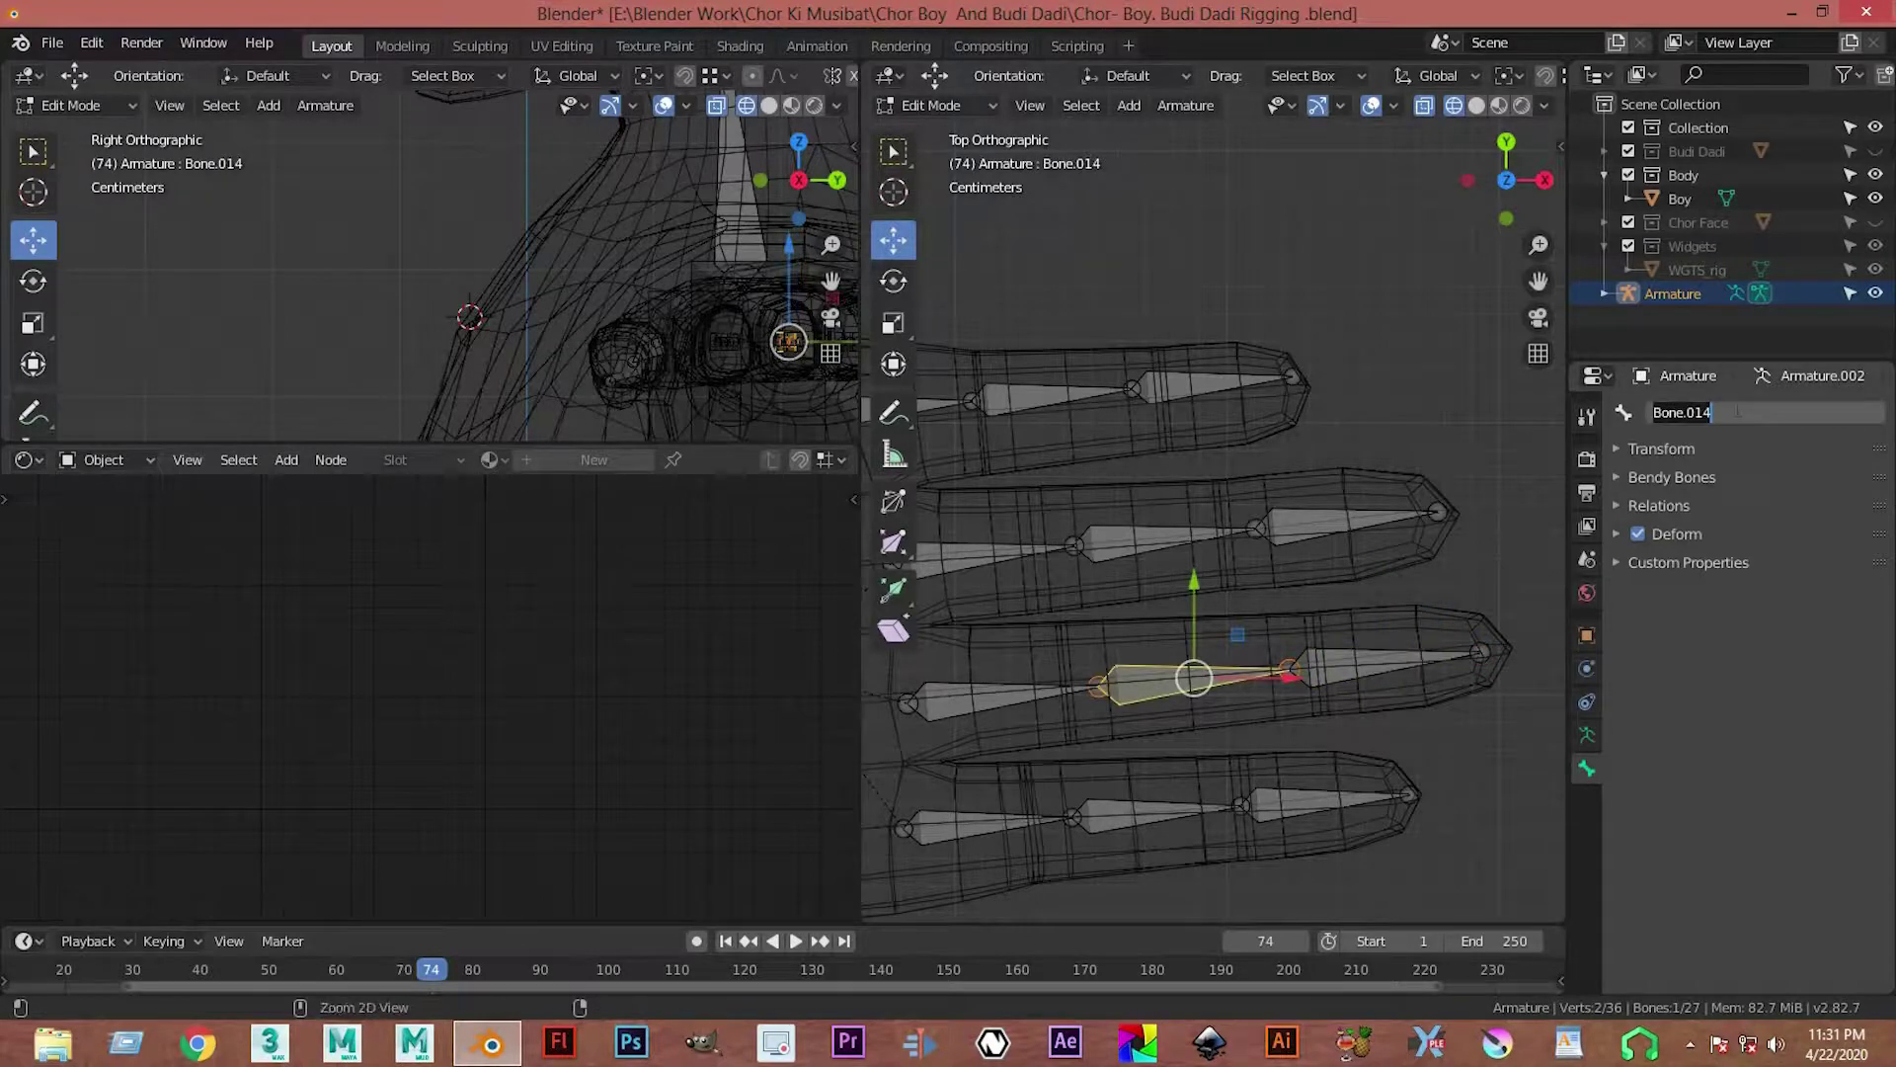
pyautogui.hotkey('ctrl', 'v')
pyautogui.press('BackSpace')
pyautogui.press('BackSpace')
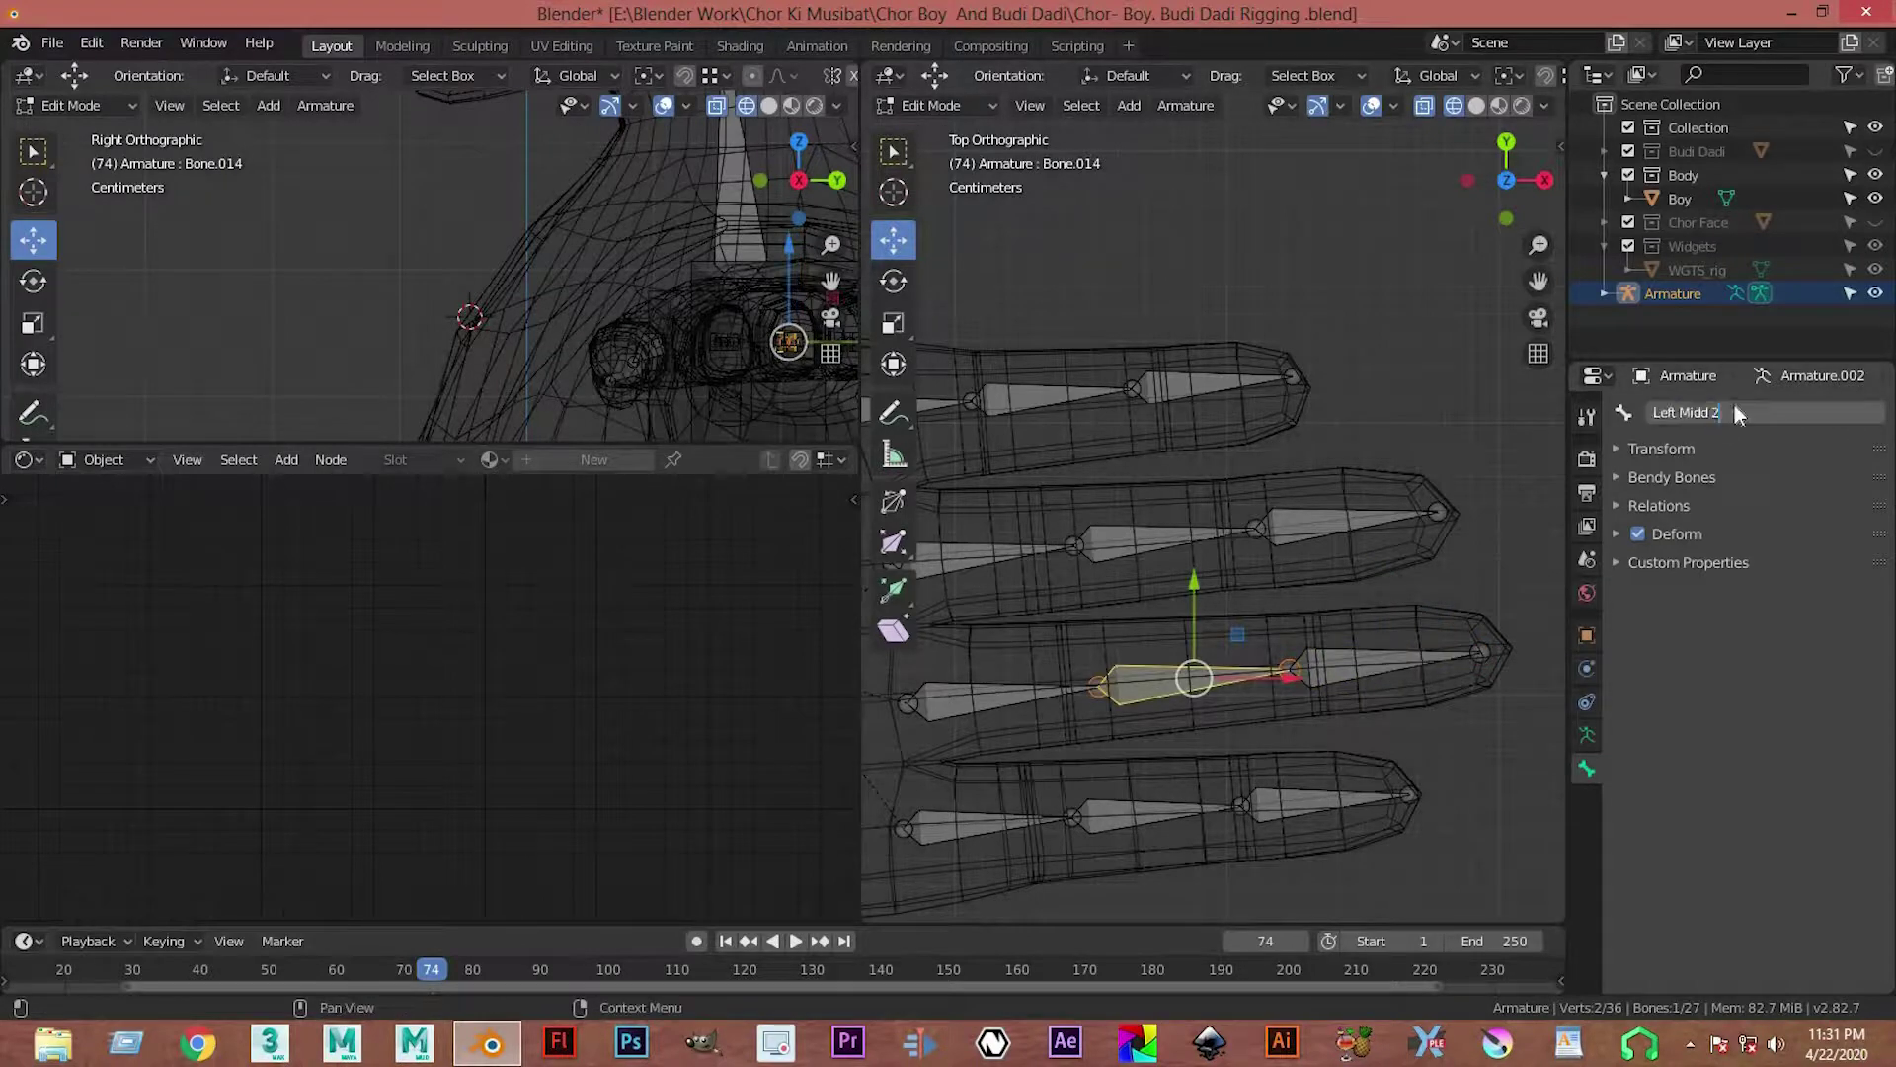
pyautogui.press('Return')
pyautogui.click(988, 698)
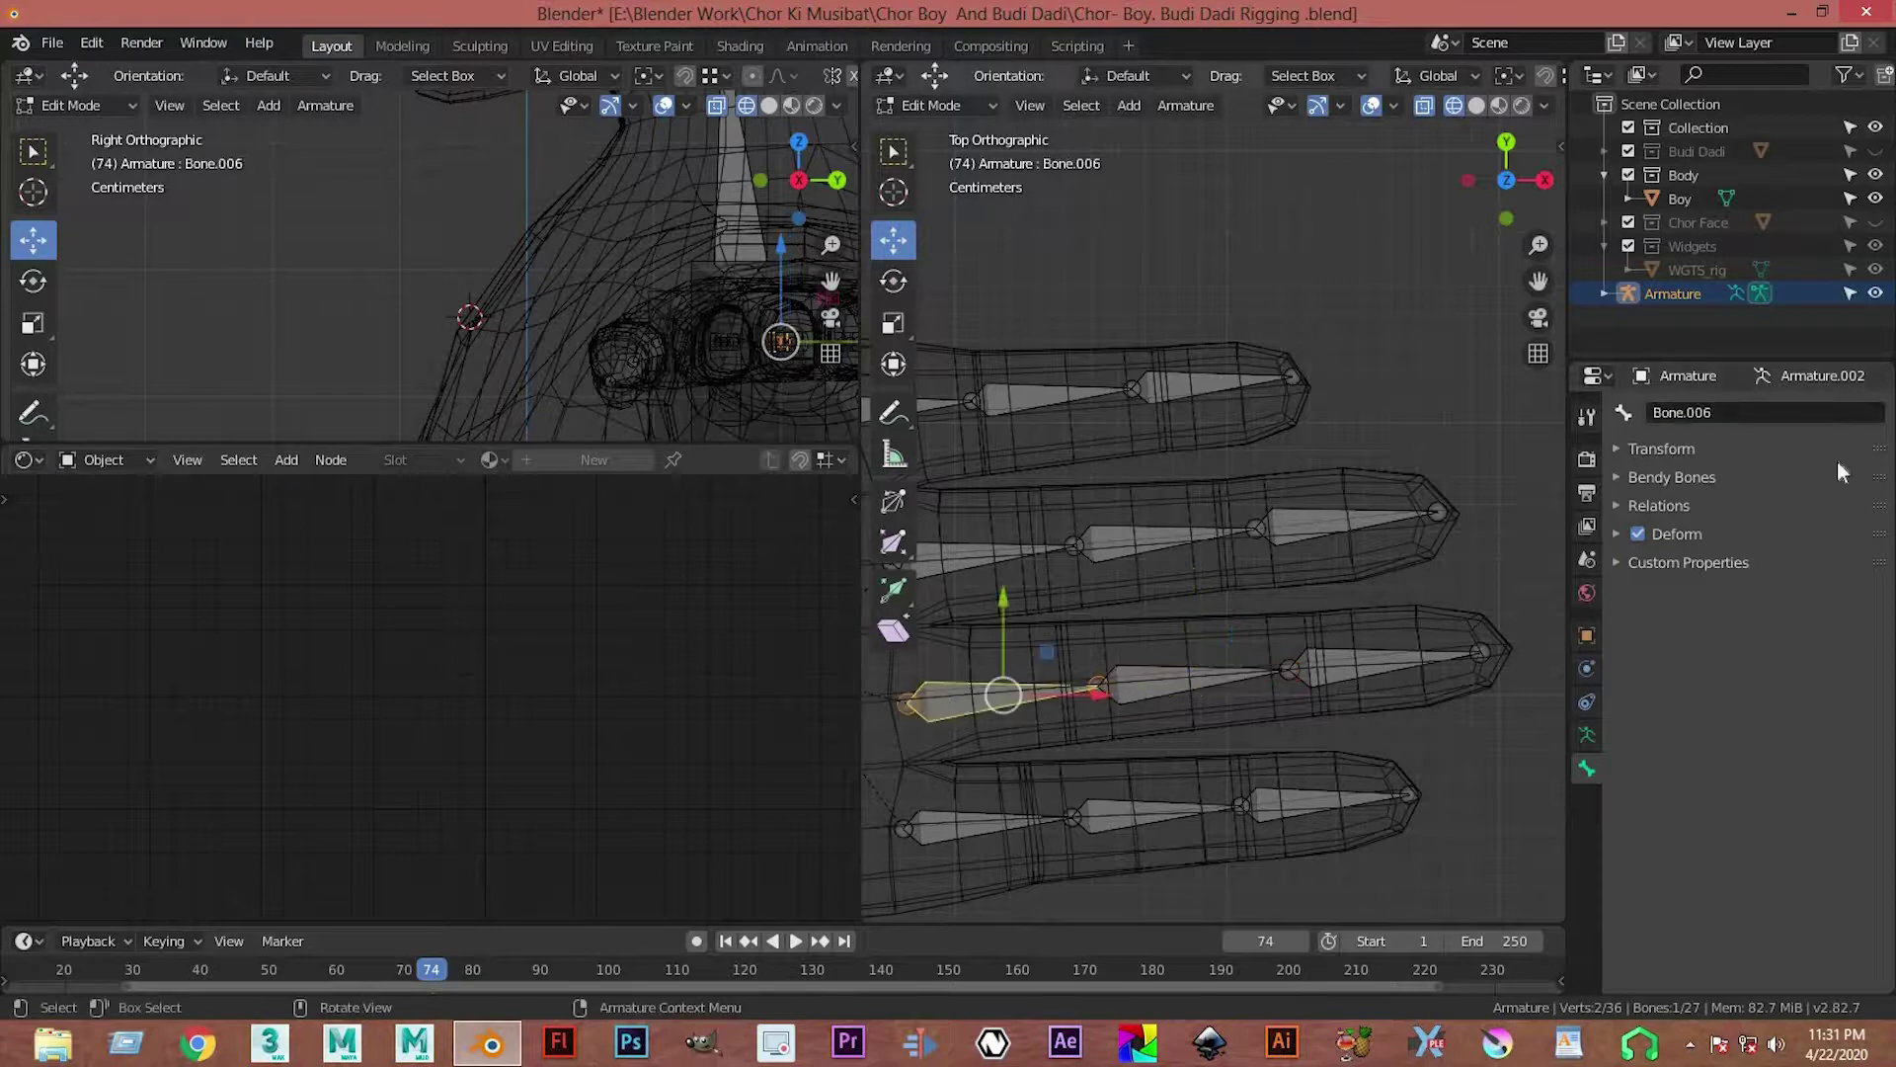
pyautogui.click(1787, 412)
pyautogui.hotkey('ctrl', 'v')
pyautogui.press('BackSpace')
pyautogui.press('BackSpace')
pyautogui.write('3')
pyautogui.press('Return')
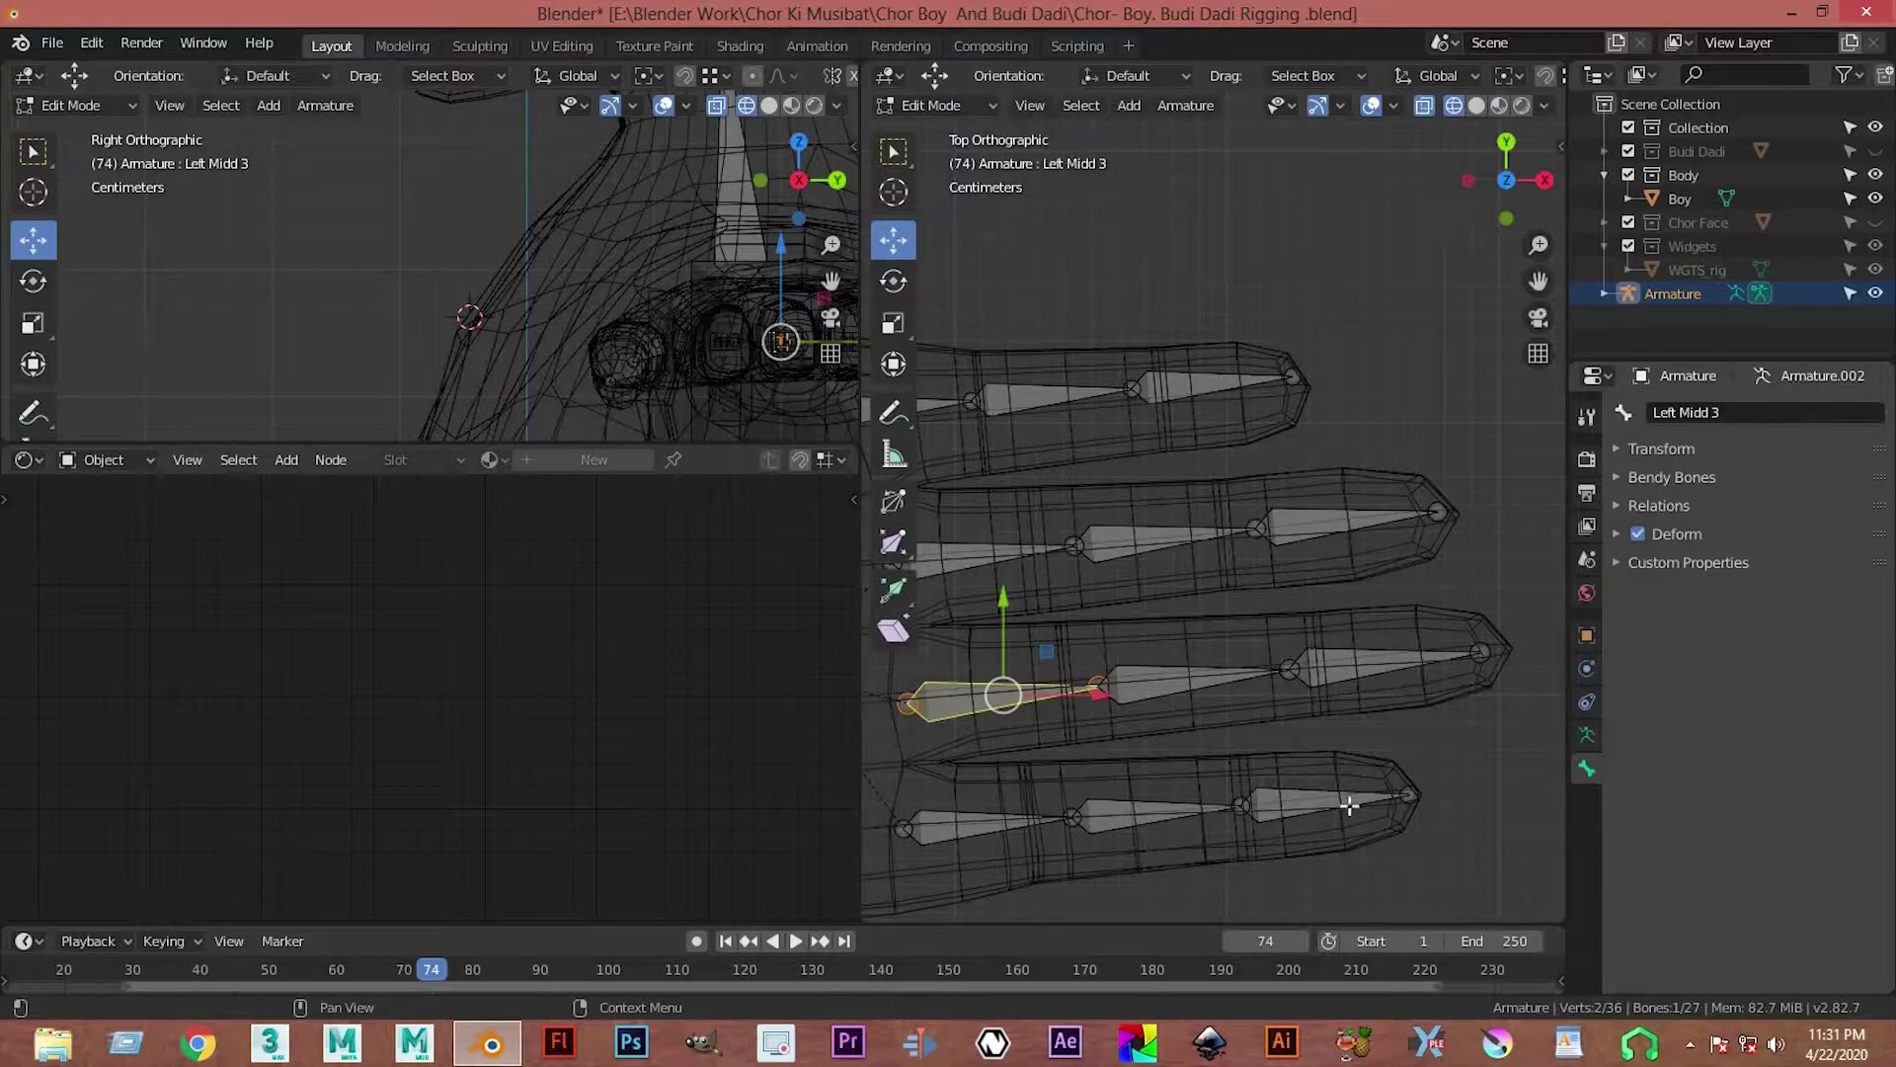
# Step: Name the index finger's tip bone Left Index 1
pyautogui.click(1323, 800)
pyautogui.click(1752, 409)
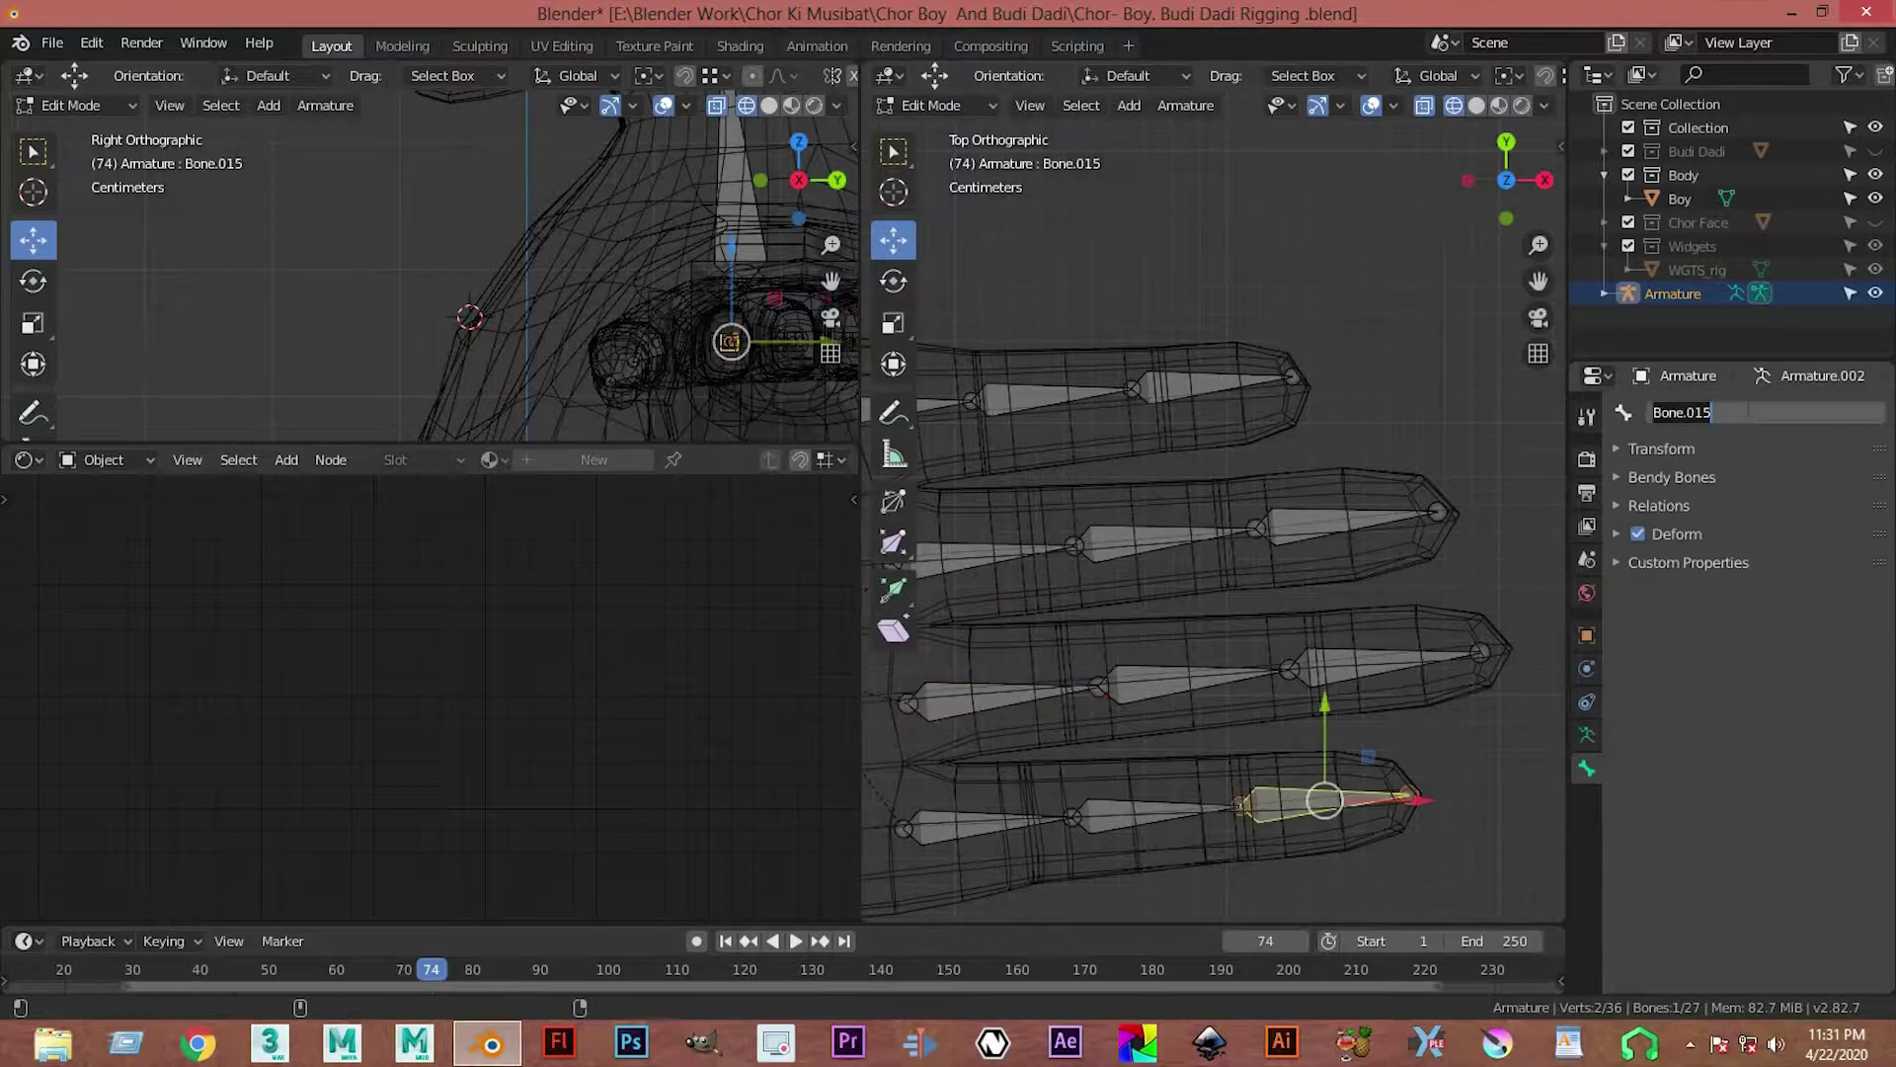
pyautogui.write('Inde')
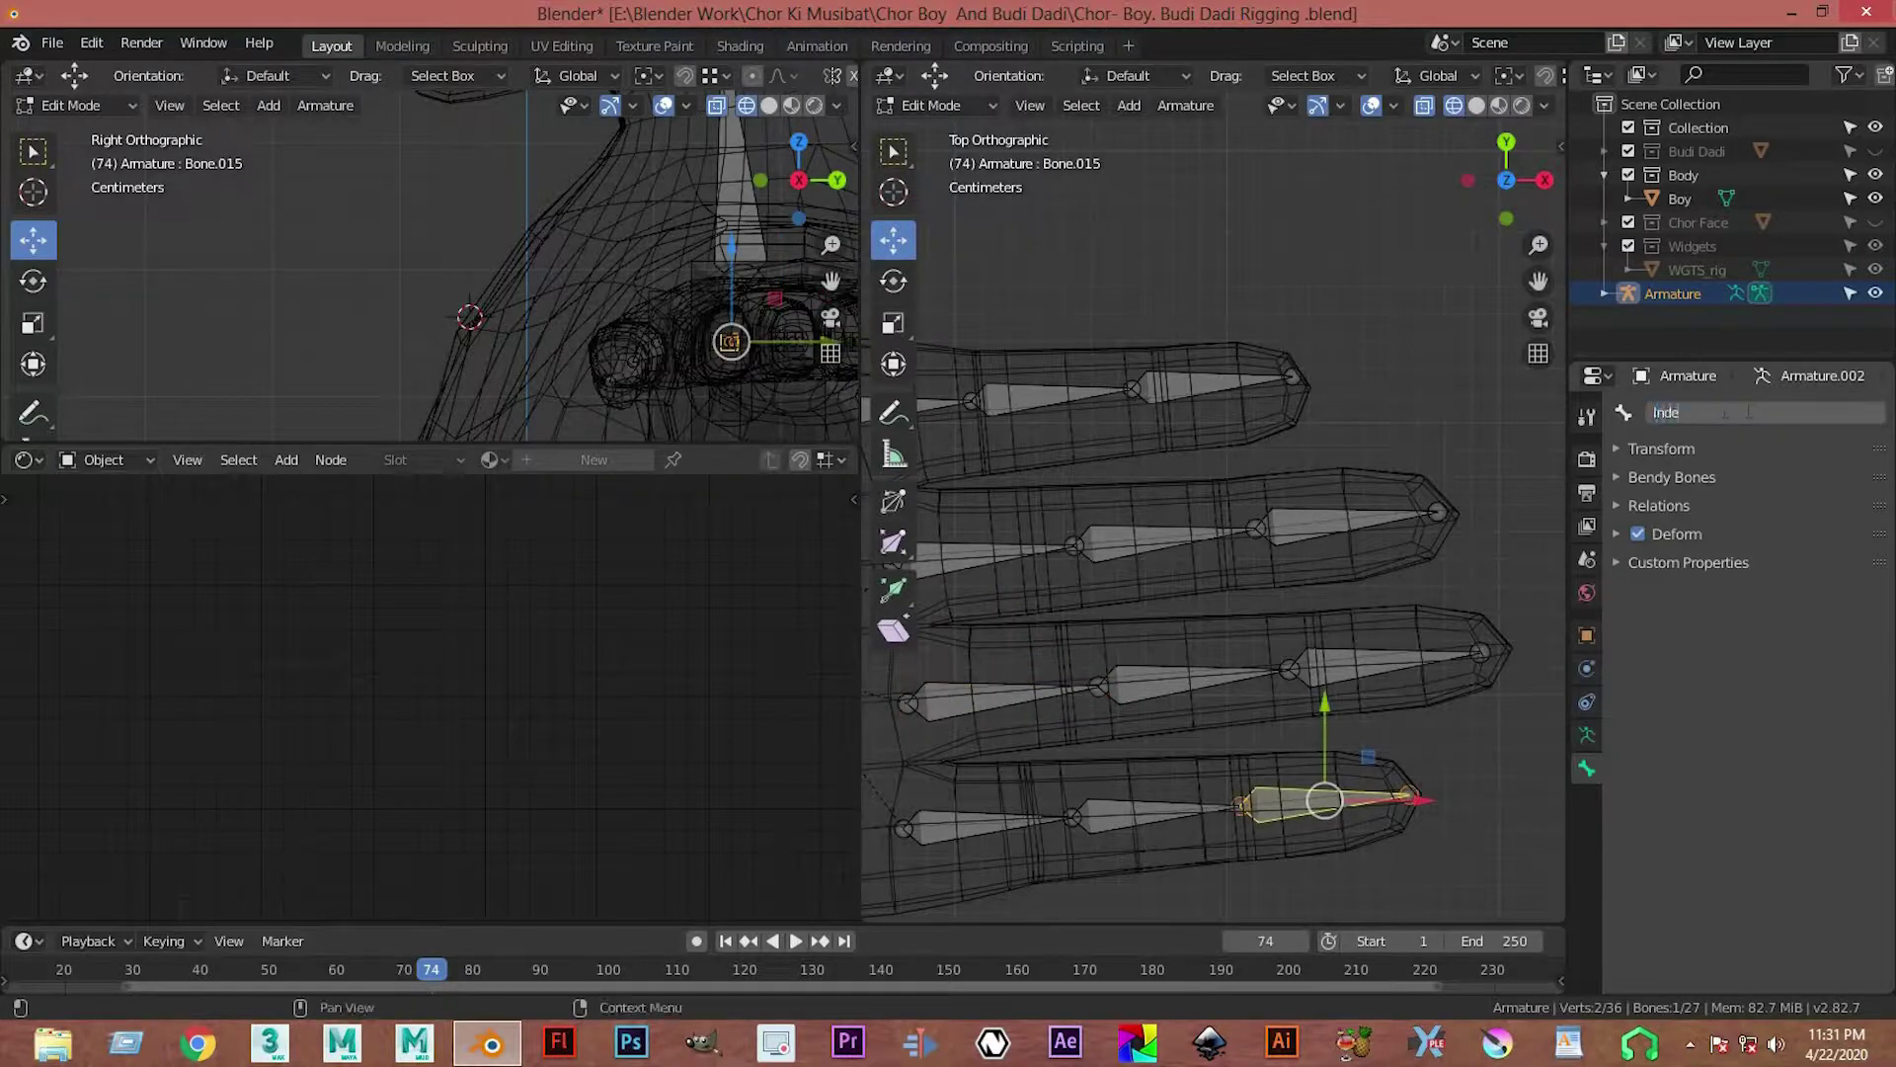
pyautogui.write('x 1')
pyautogui.press('Home')
pyautogui.write('L.')
pyautogui.press('BackSpace')
pyautogui.write('eft')
pyautogui.press('Return')
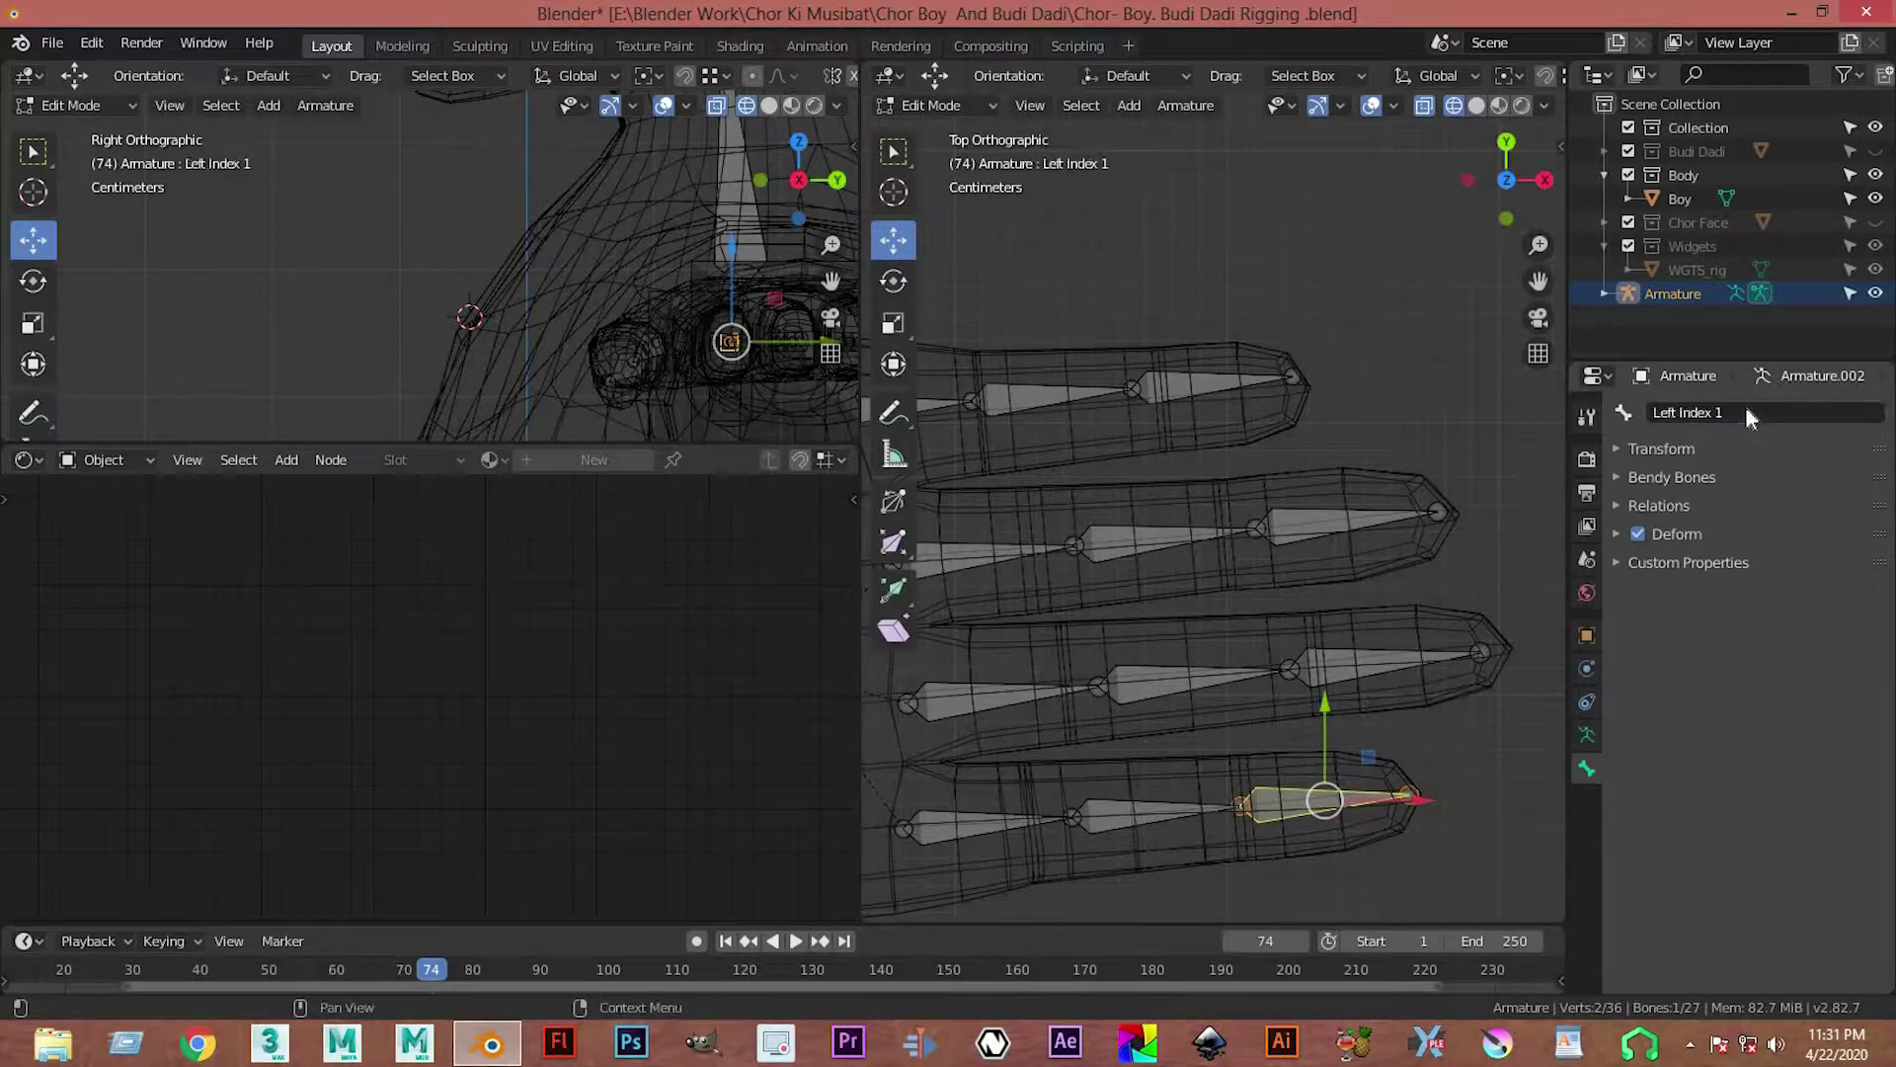
pyautogui.click(1748, 411)
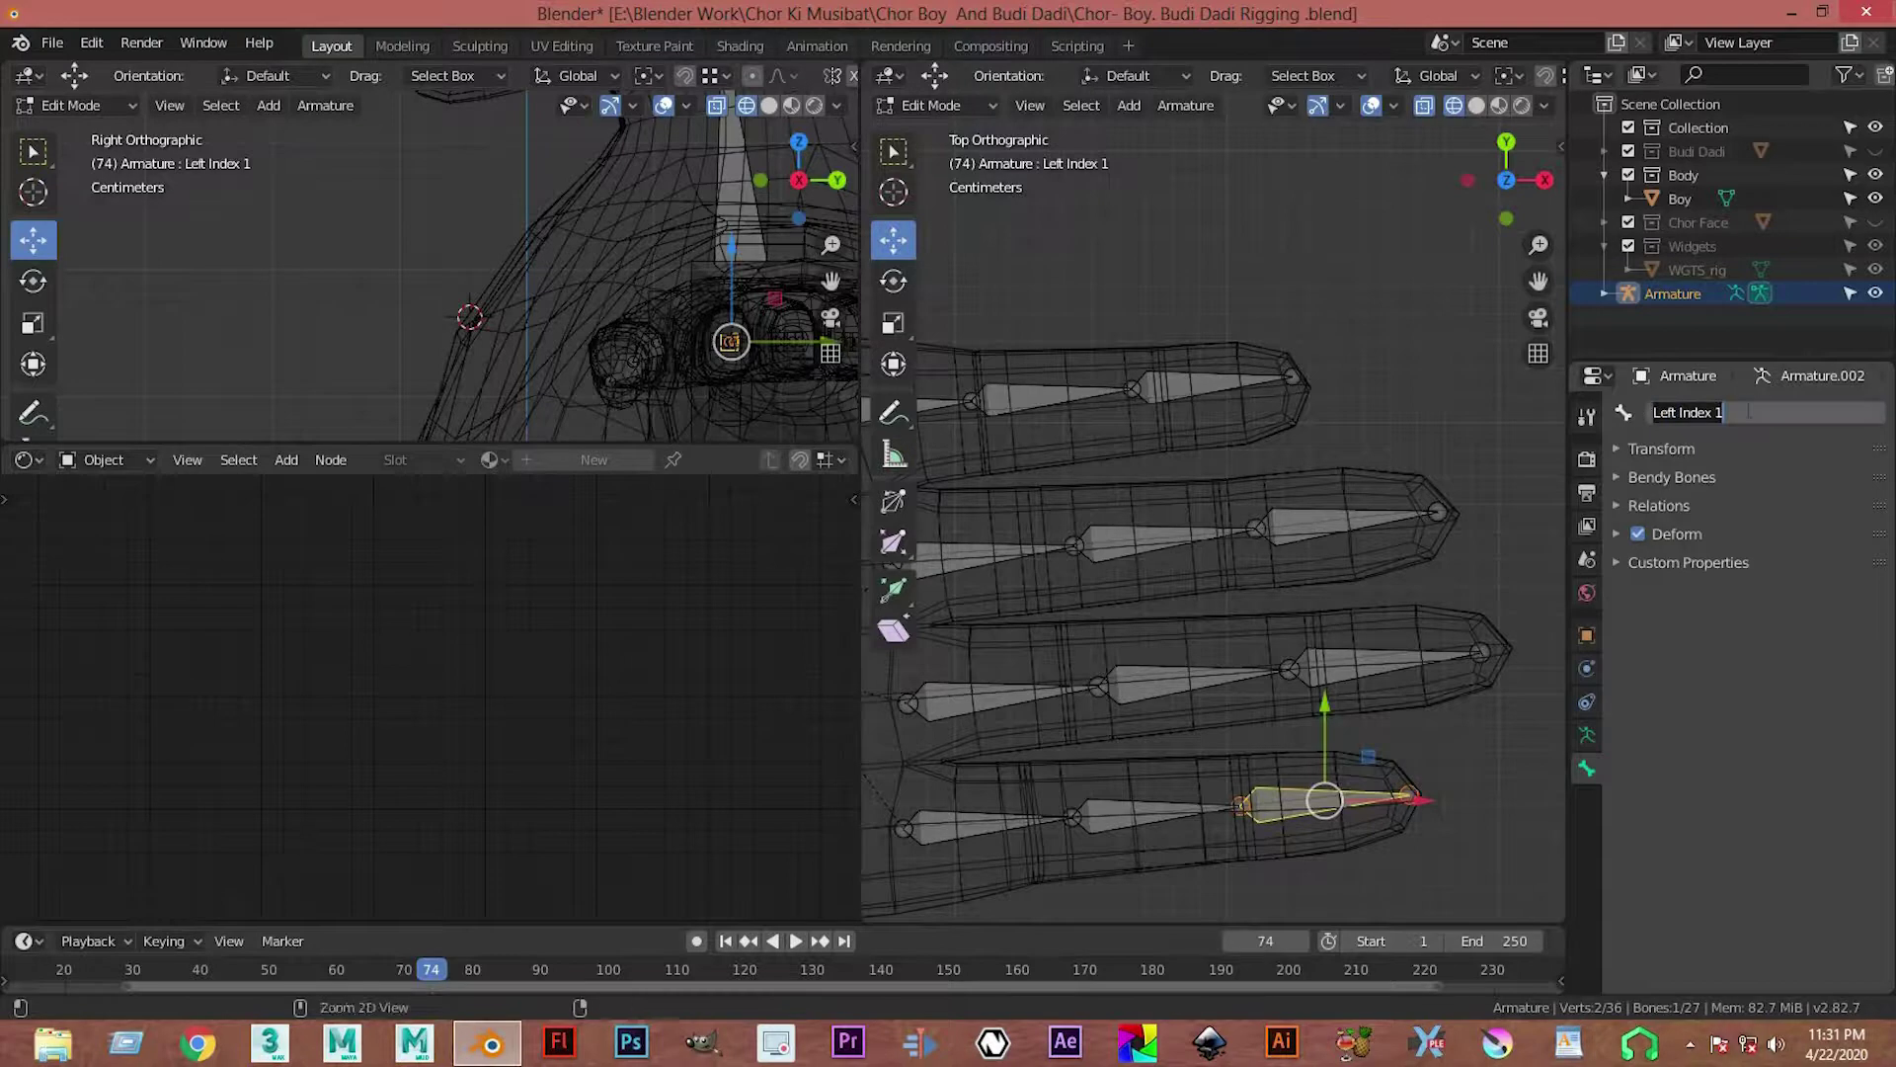
# Step: Rename the index finger's middle and base bones Left Index 2 and Left Index 3
pyautogui.click(1148, 818)
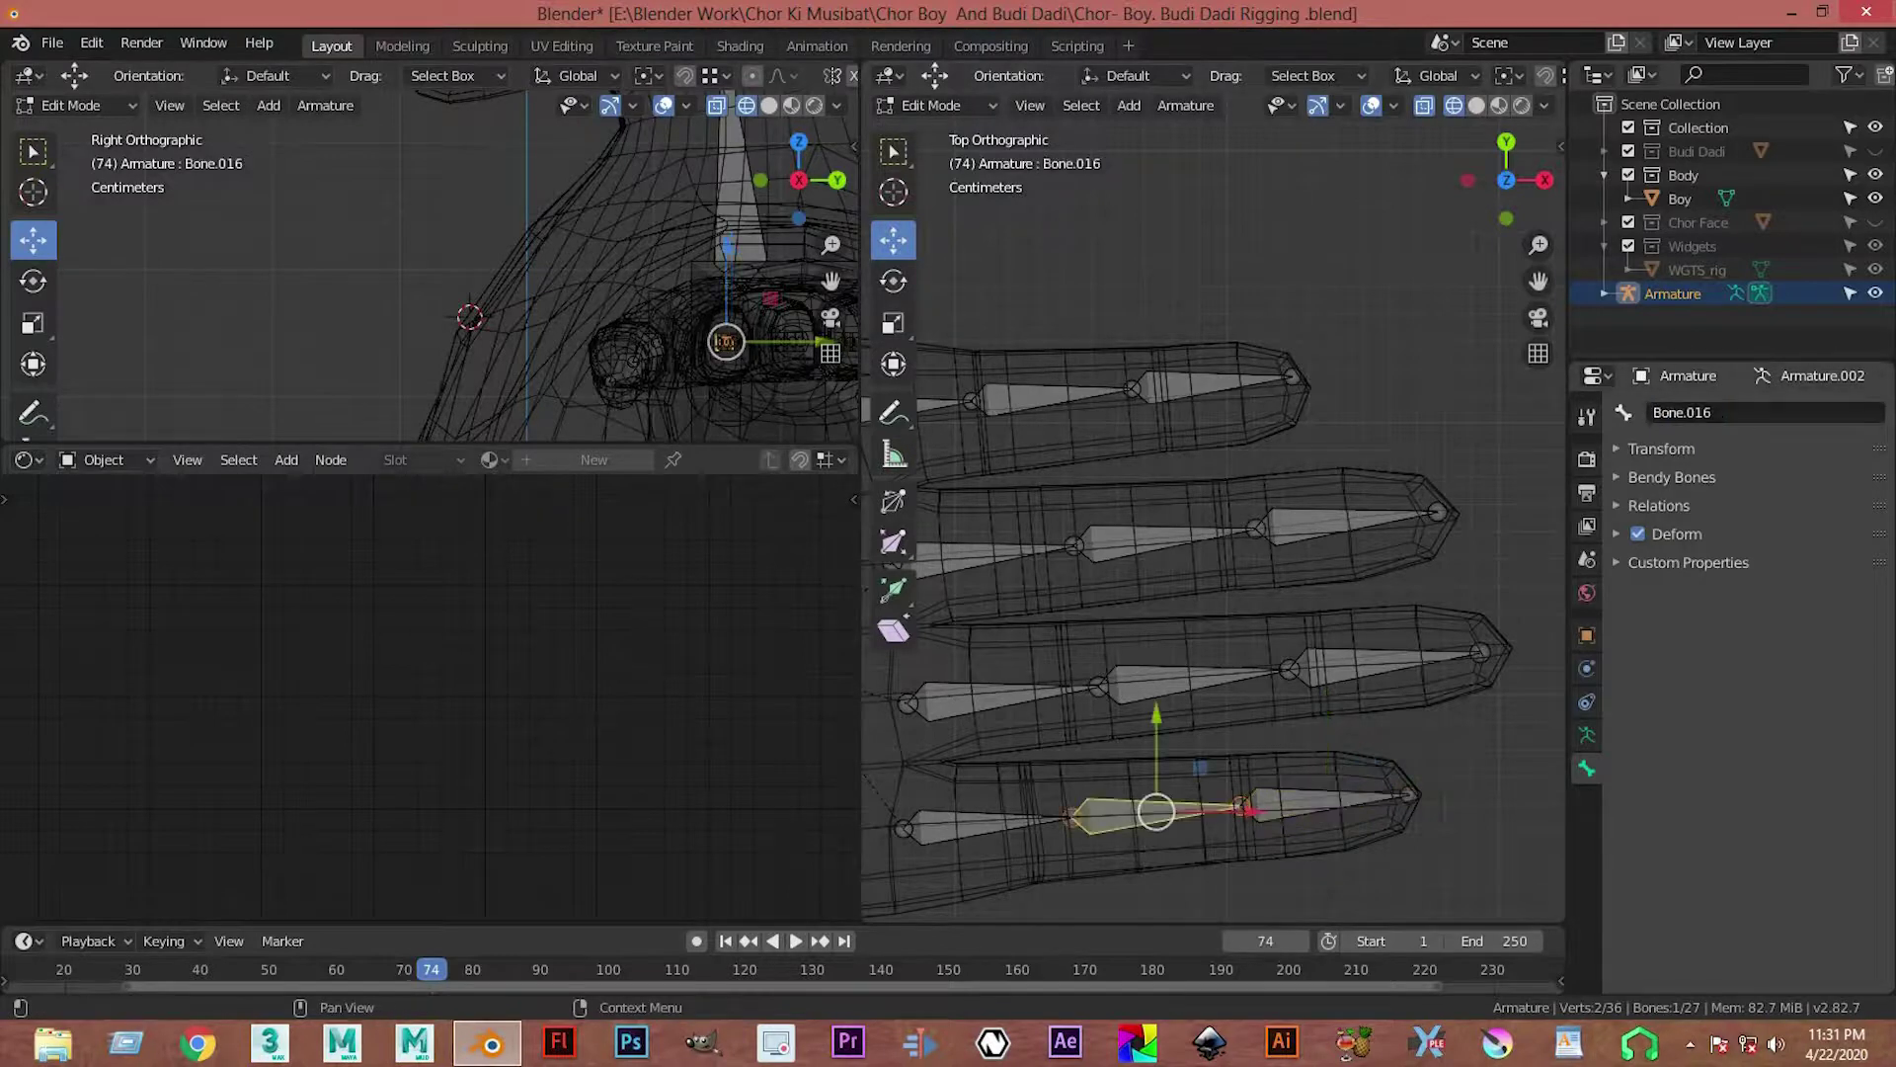
pyautogui.click(1740, 413)
pyautogui.write('Left Index 1')
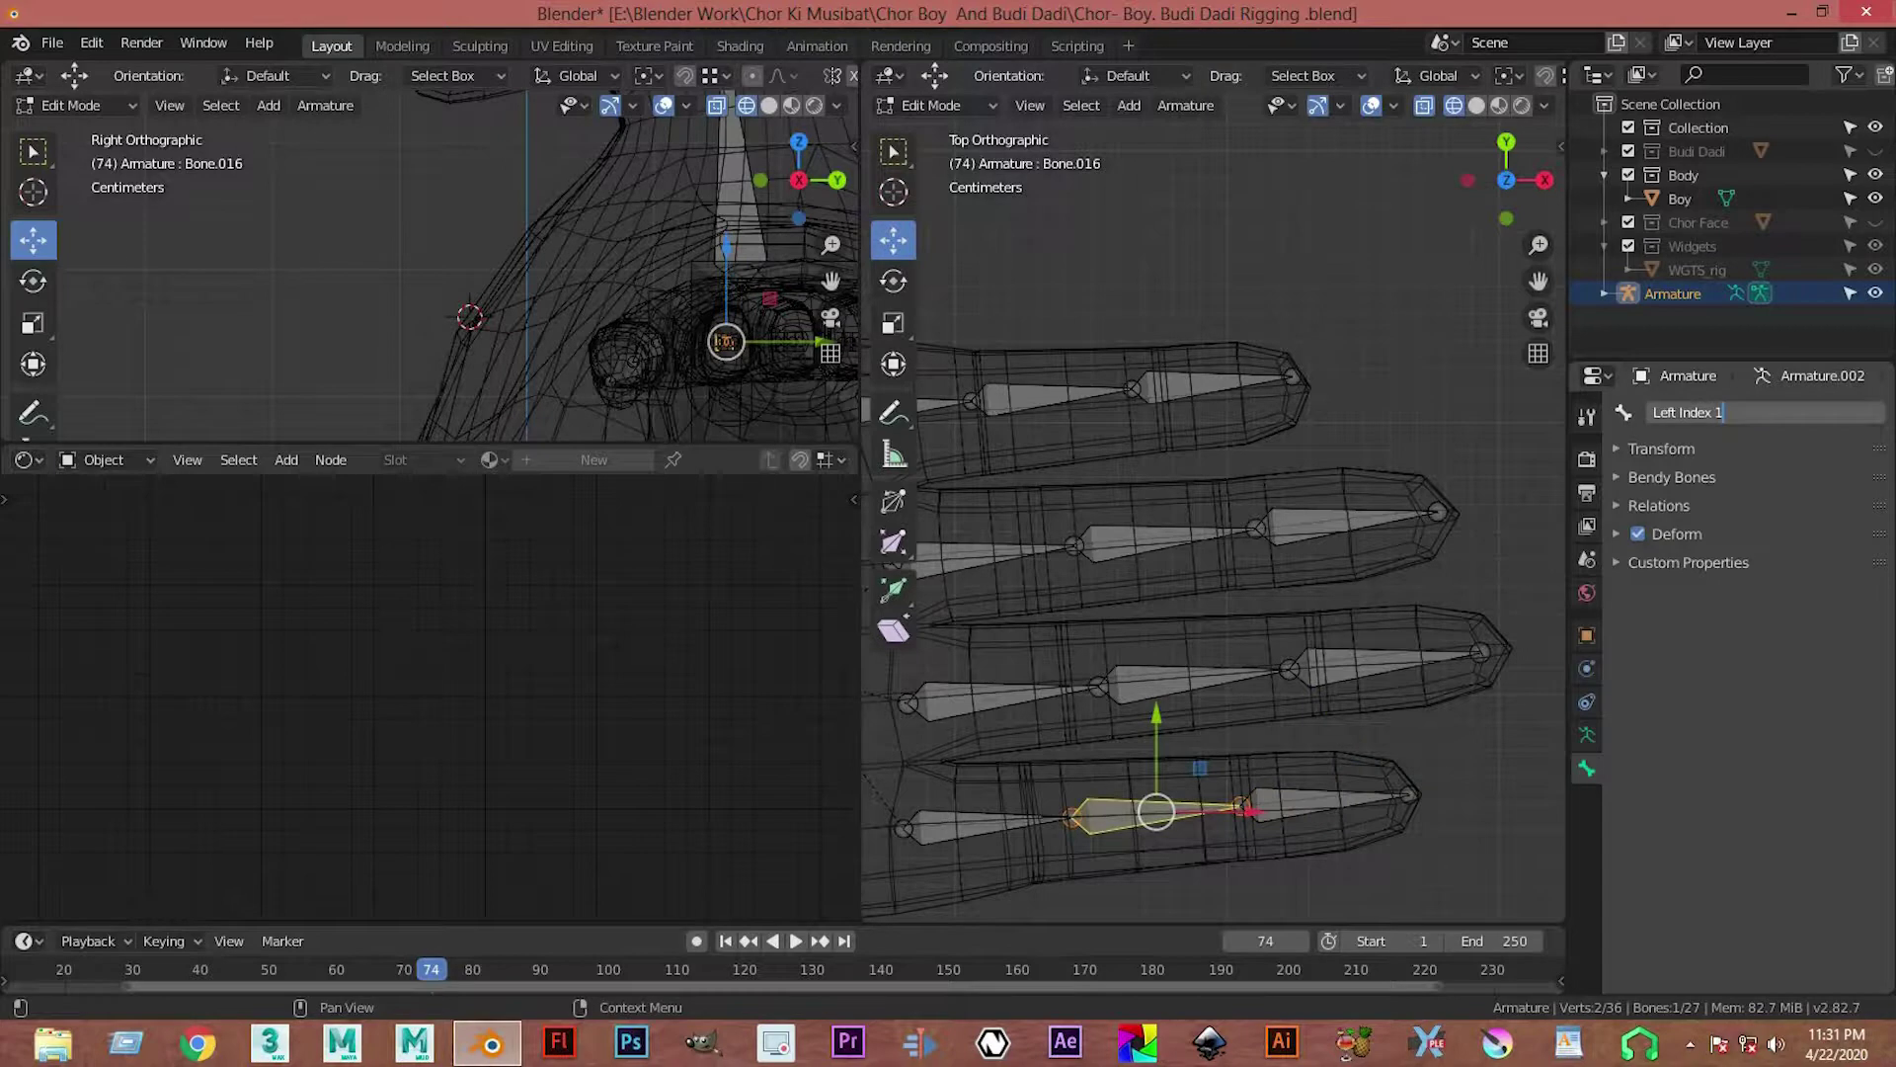
pyautogui.press('BackSpace')
pyautogui.write('2')
pyautogui.press('Return')
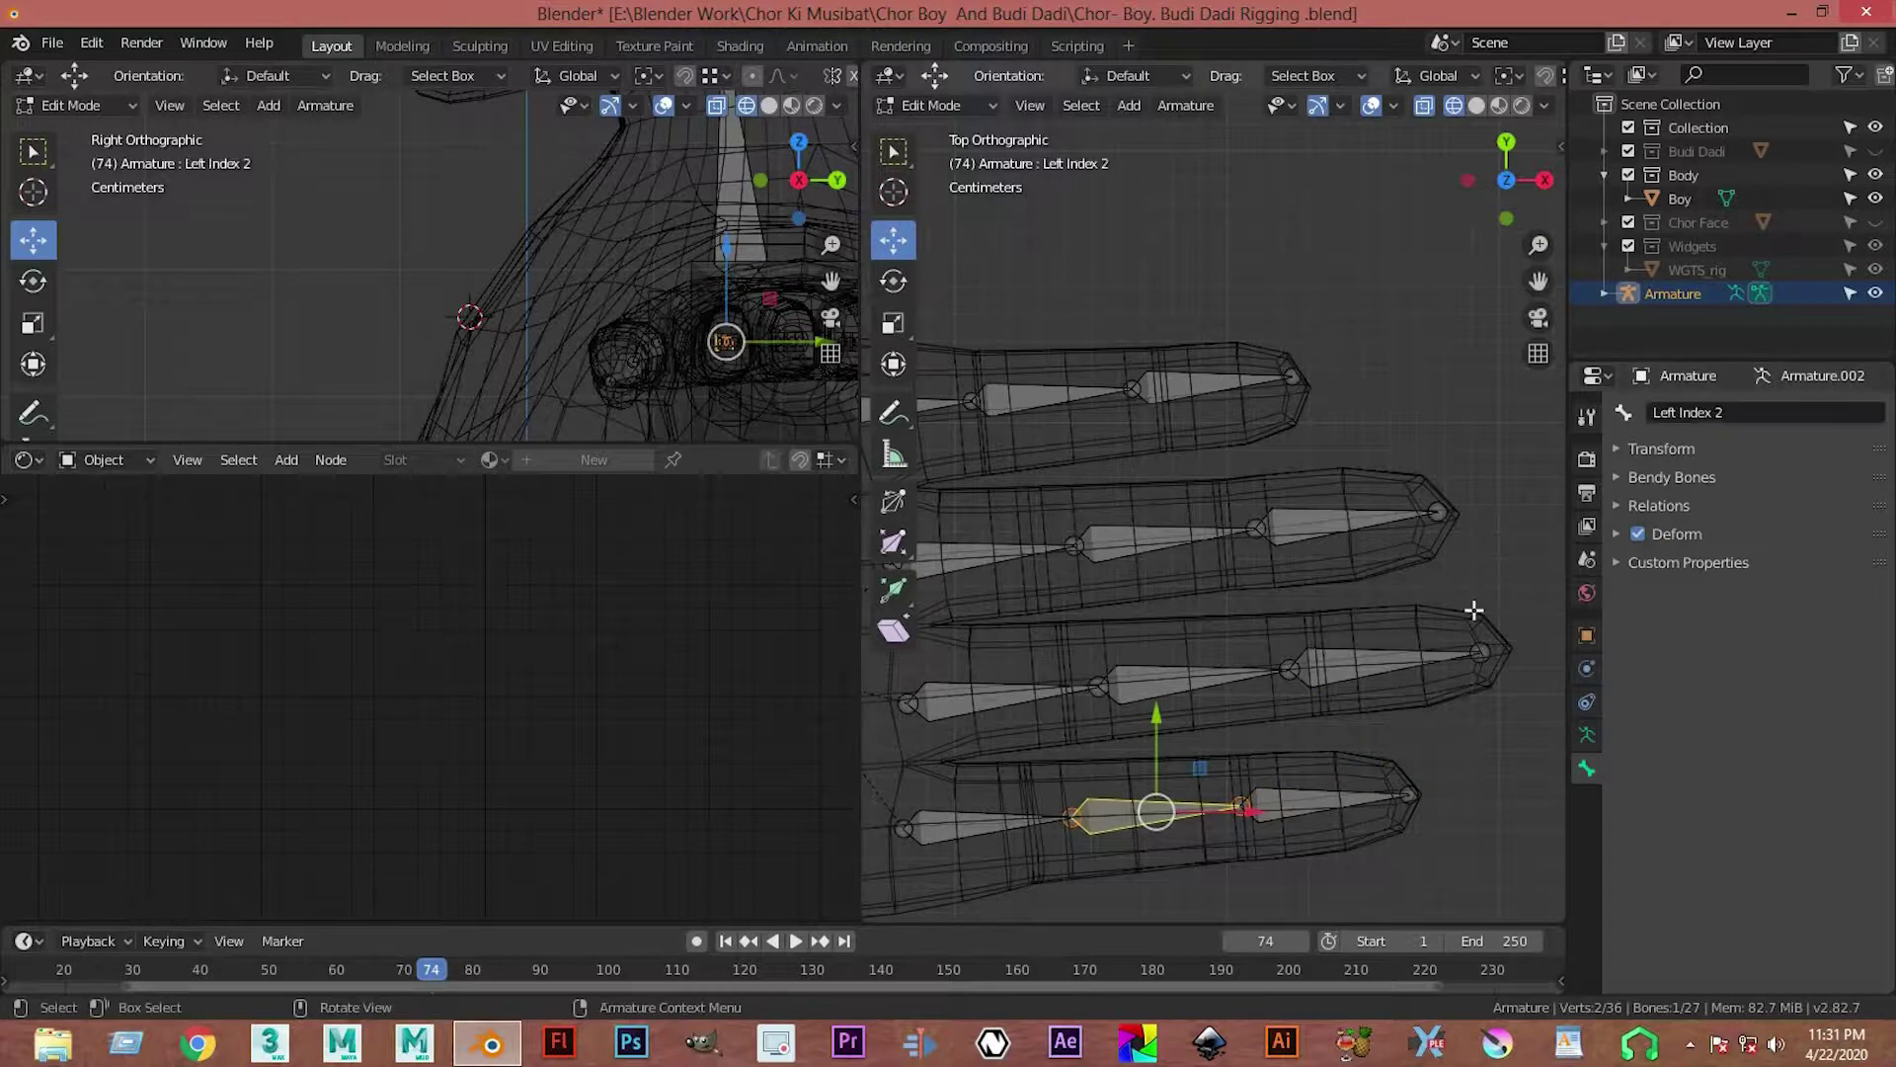
pyautogui.click(1000, 829)
pyautogui.click(1738, 413)
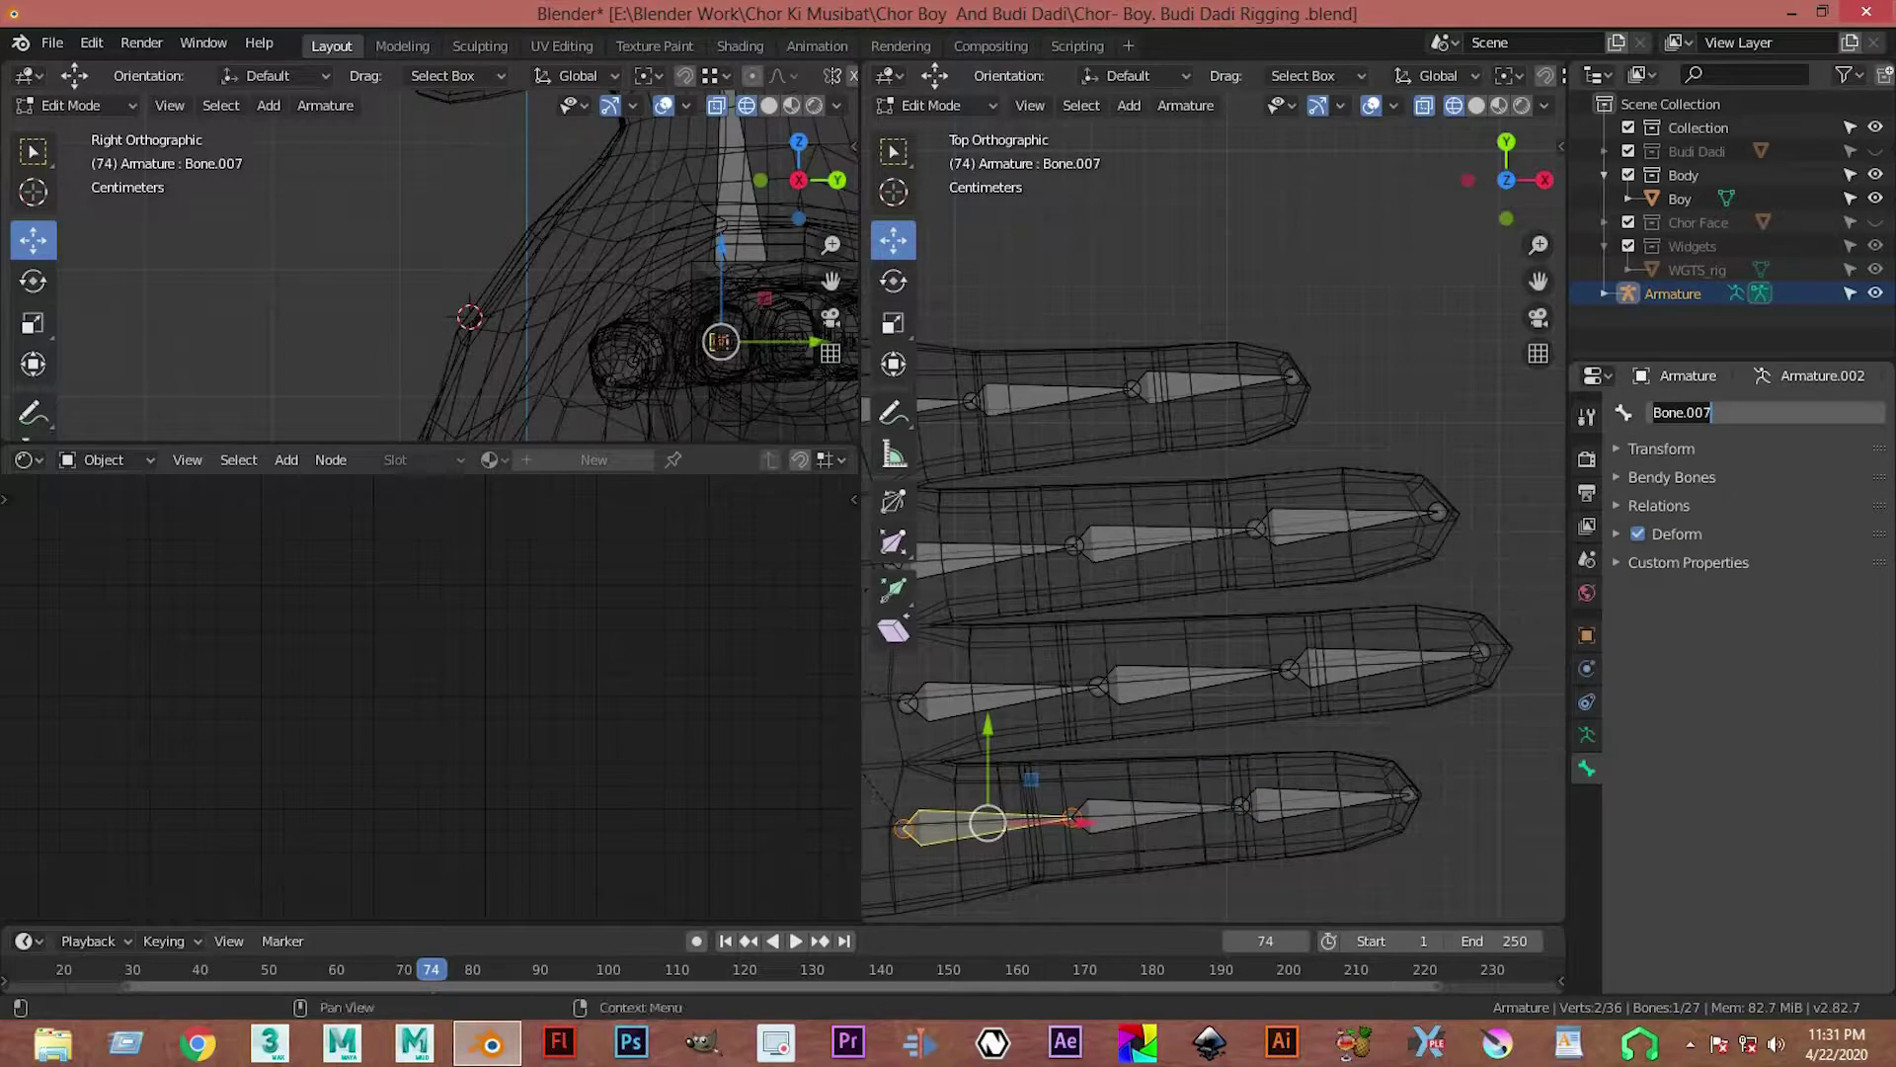
pyautogui.write('Left Index 1')
pyautogui.press('BackSpace')
pyautogui.write('3')
pyautogui.press('Return')
# Step: Select the ring, middle and pinky base bones to verify their names
pyautogui.scroll(-2, 1204, 596)
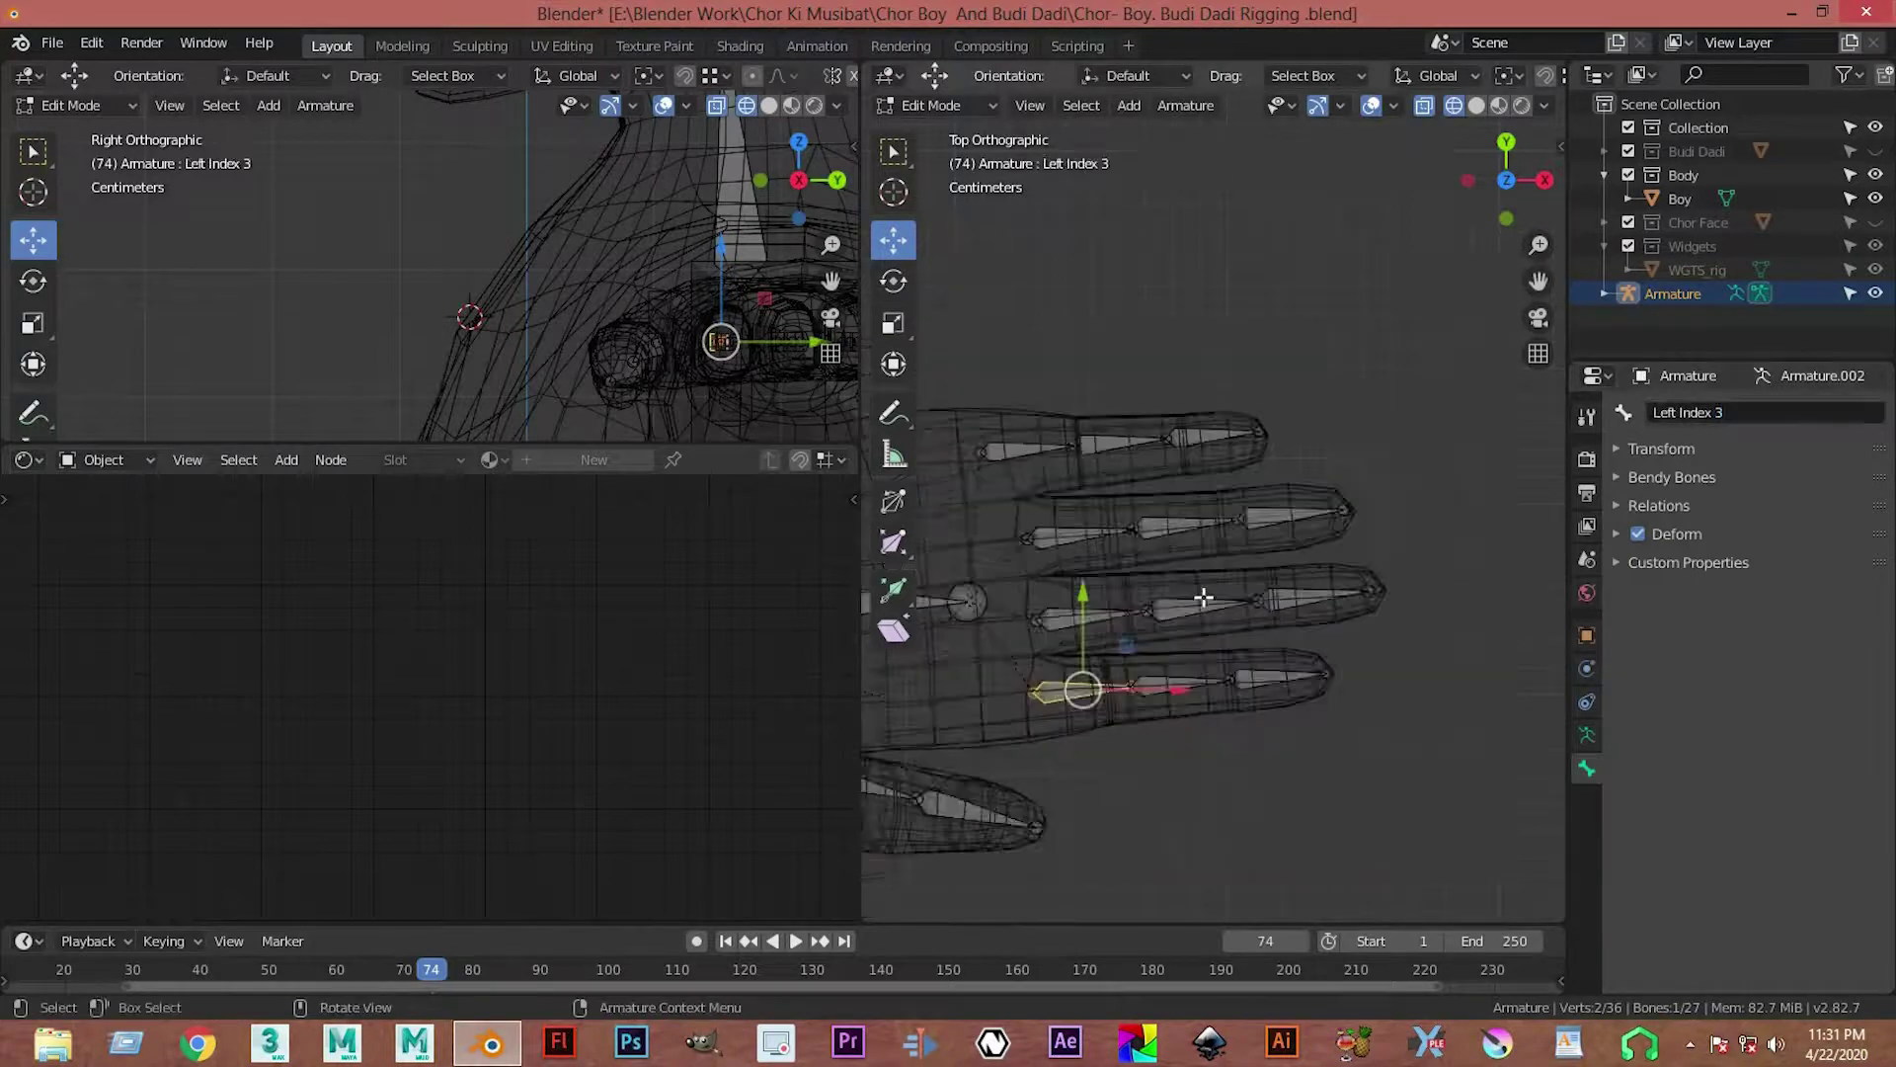
pyautogui.keyDown('ctrl'); pyautogui.scroll(3, 1204, 597); pyautogui.keyUp('ctrl')
pyautogui.keyDown('shift'); pyautogui.scroll(-2, 1199, 513); pyautogui.keyUp('shift')
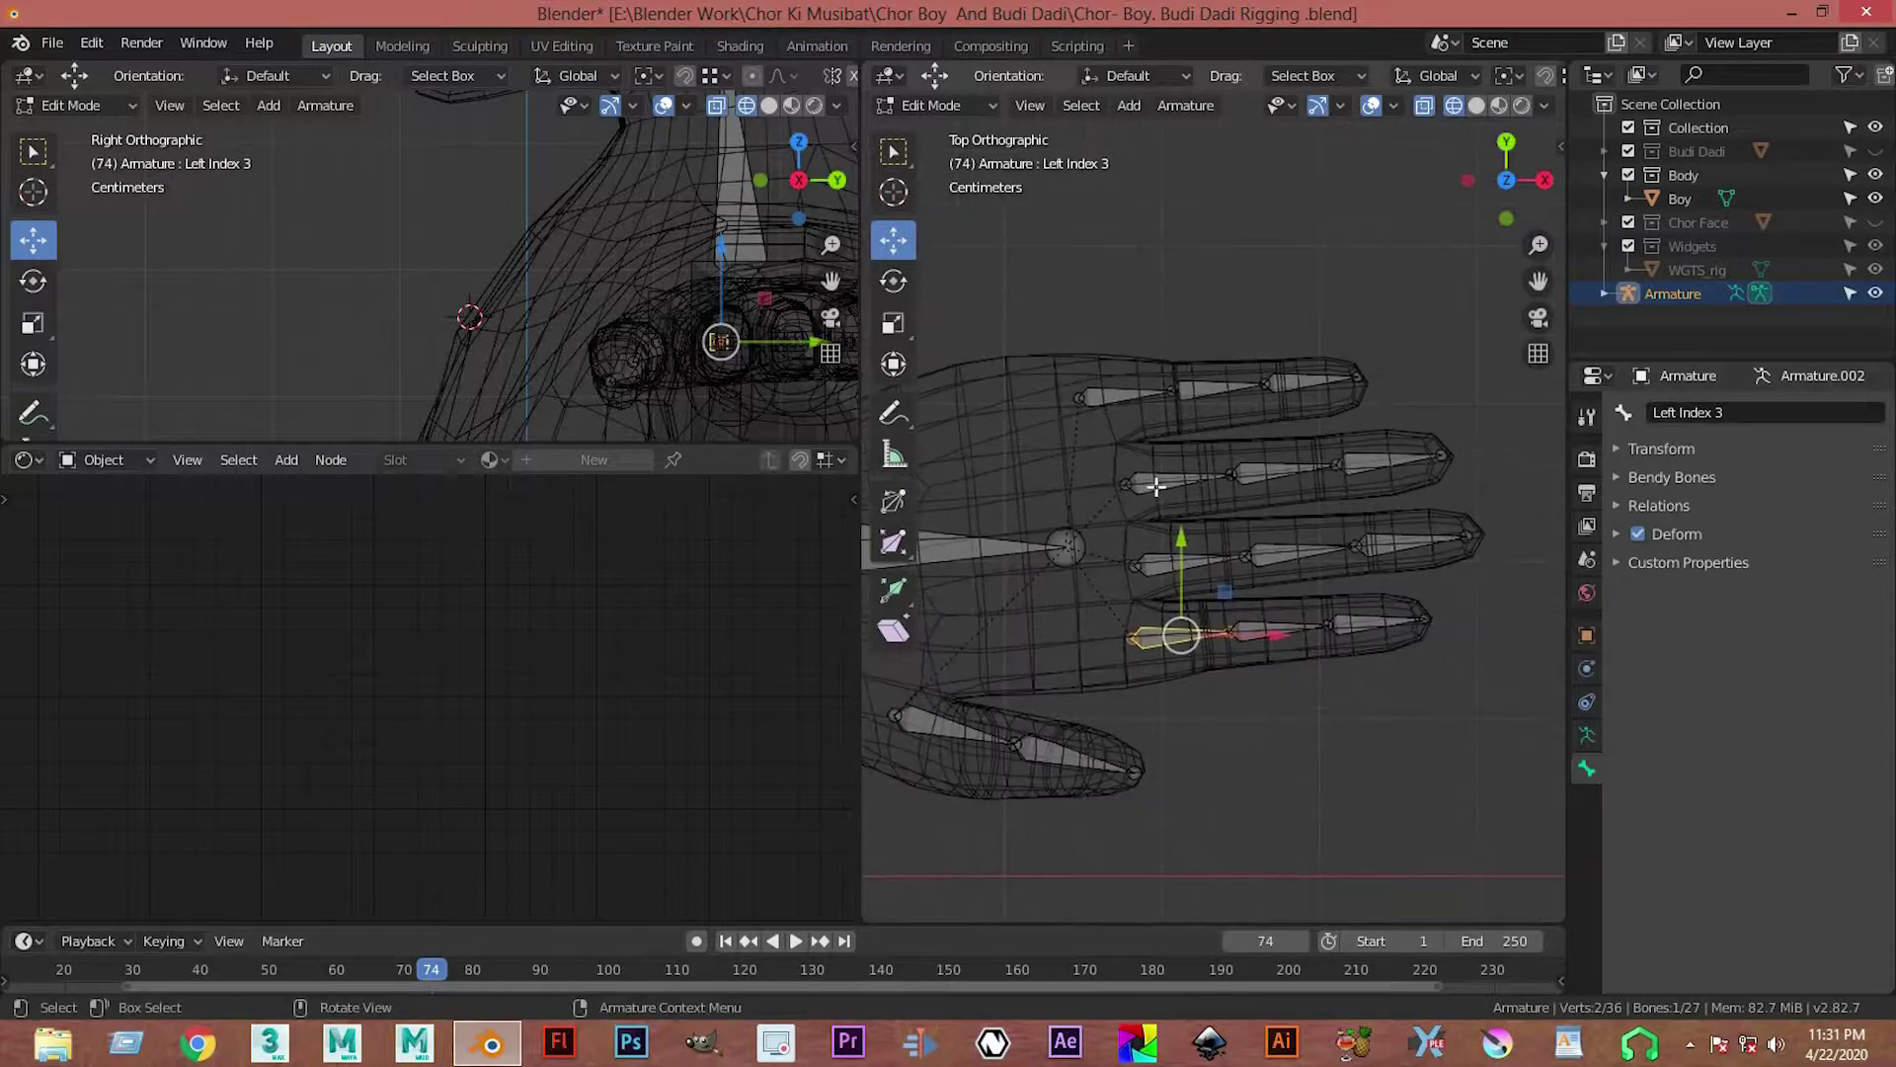
pyautogui.click(1155, 486)
pyautogui.scroll(1, 1262, 537)
pyautogui.scroll(2, 1284, 553)
pyautogui.scroll(1, 1290, 563)
pyautogui.click(1309, 584)
pyautogui.click(1224, 592)
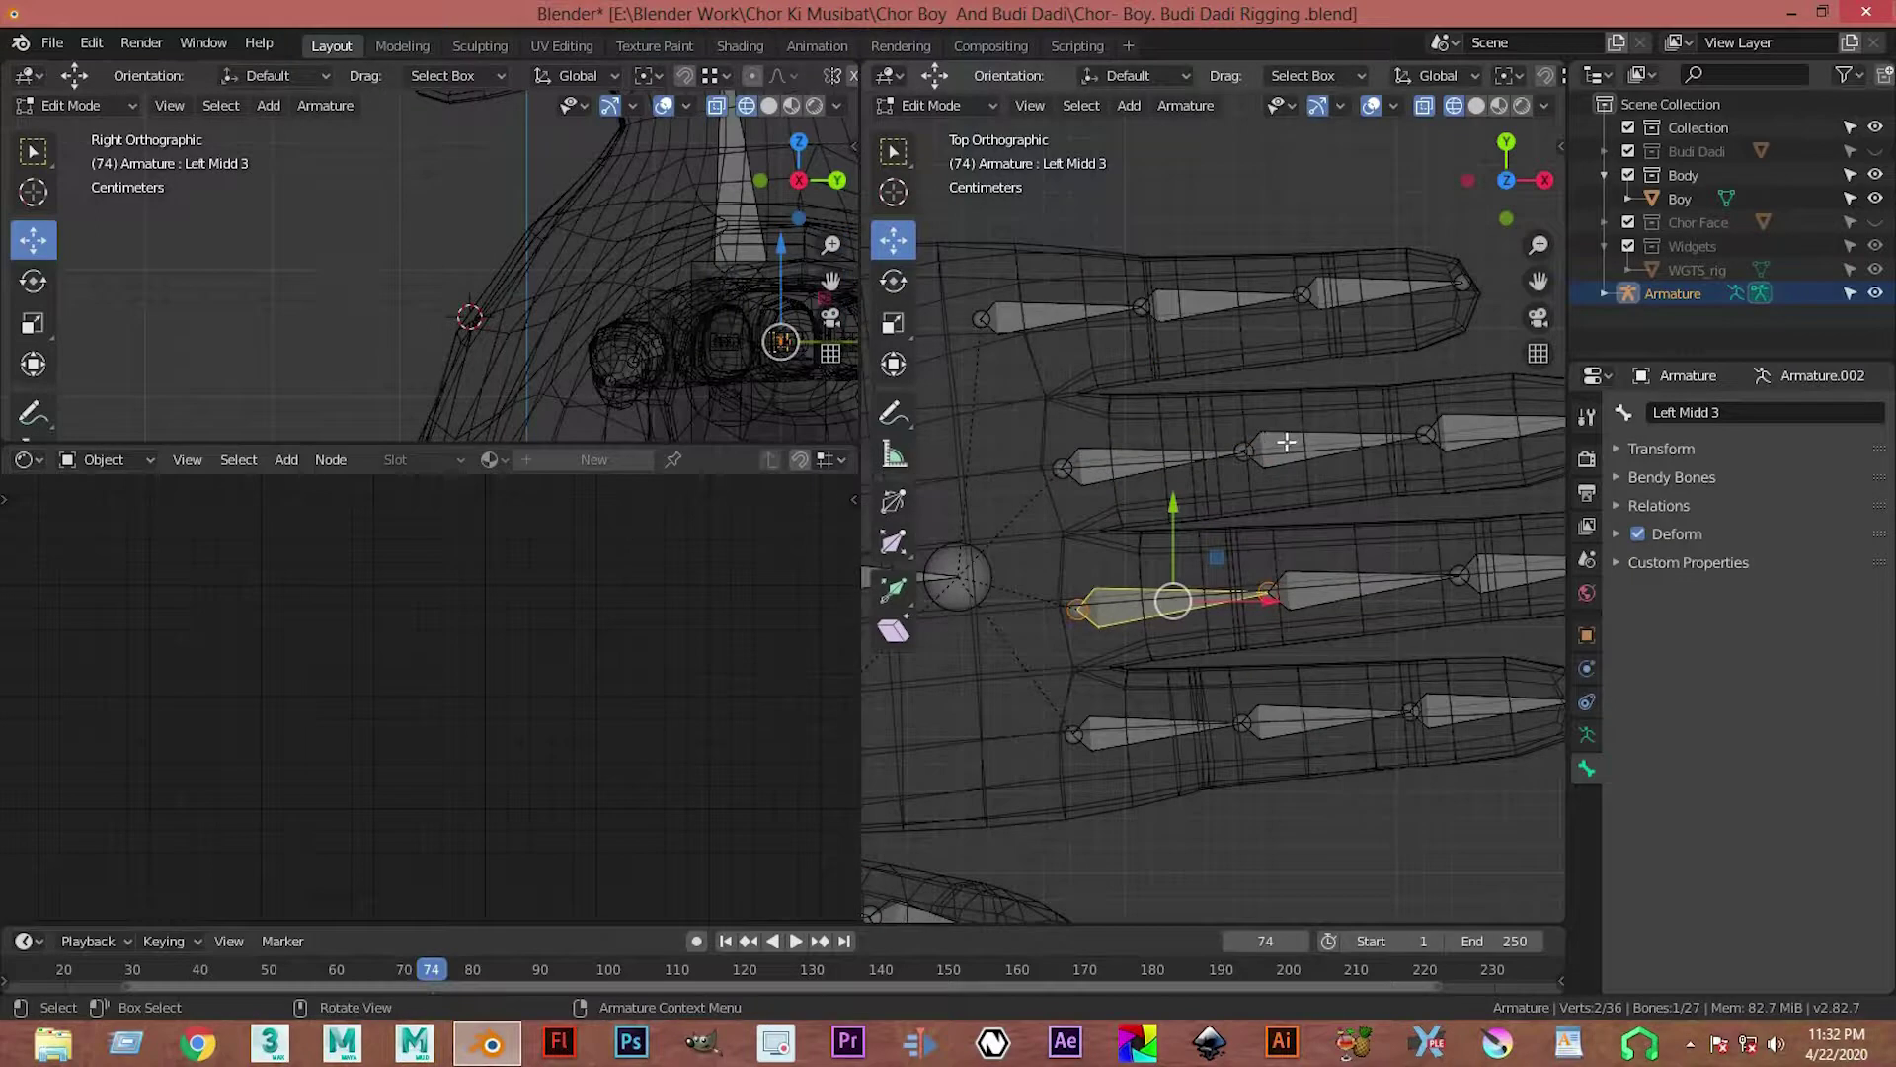
pyautogui.click(1259, 423)
pyautogui.click(1096, 309)
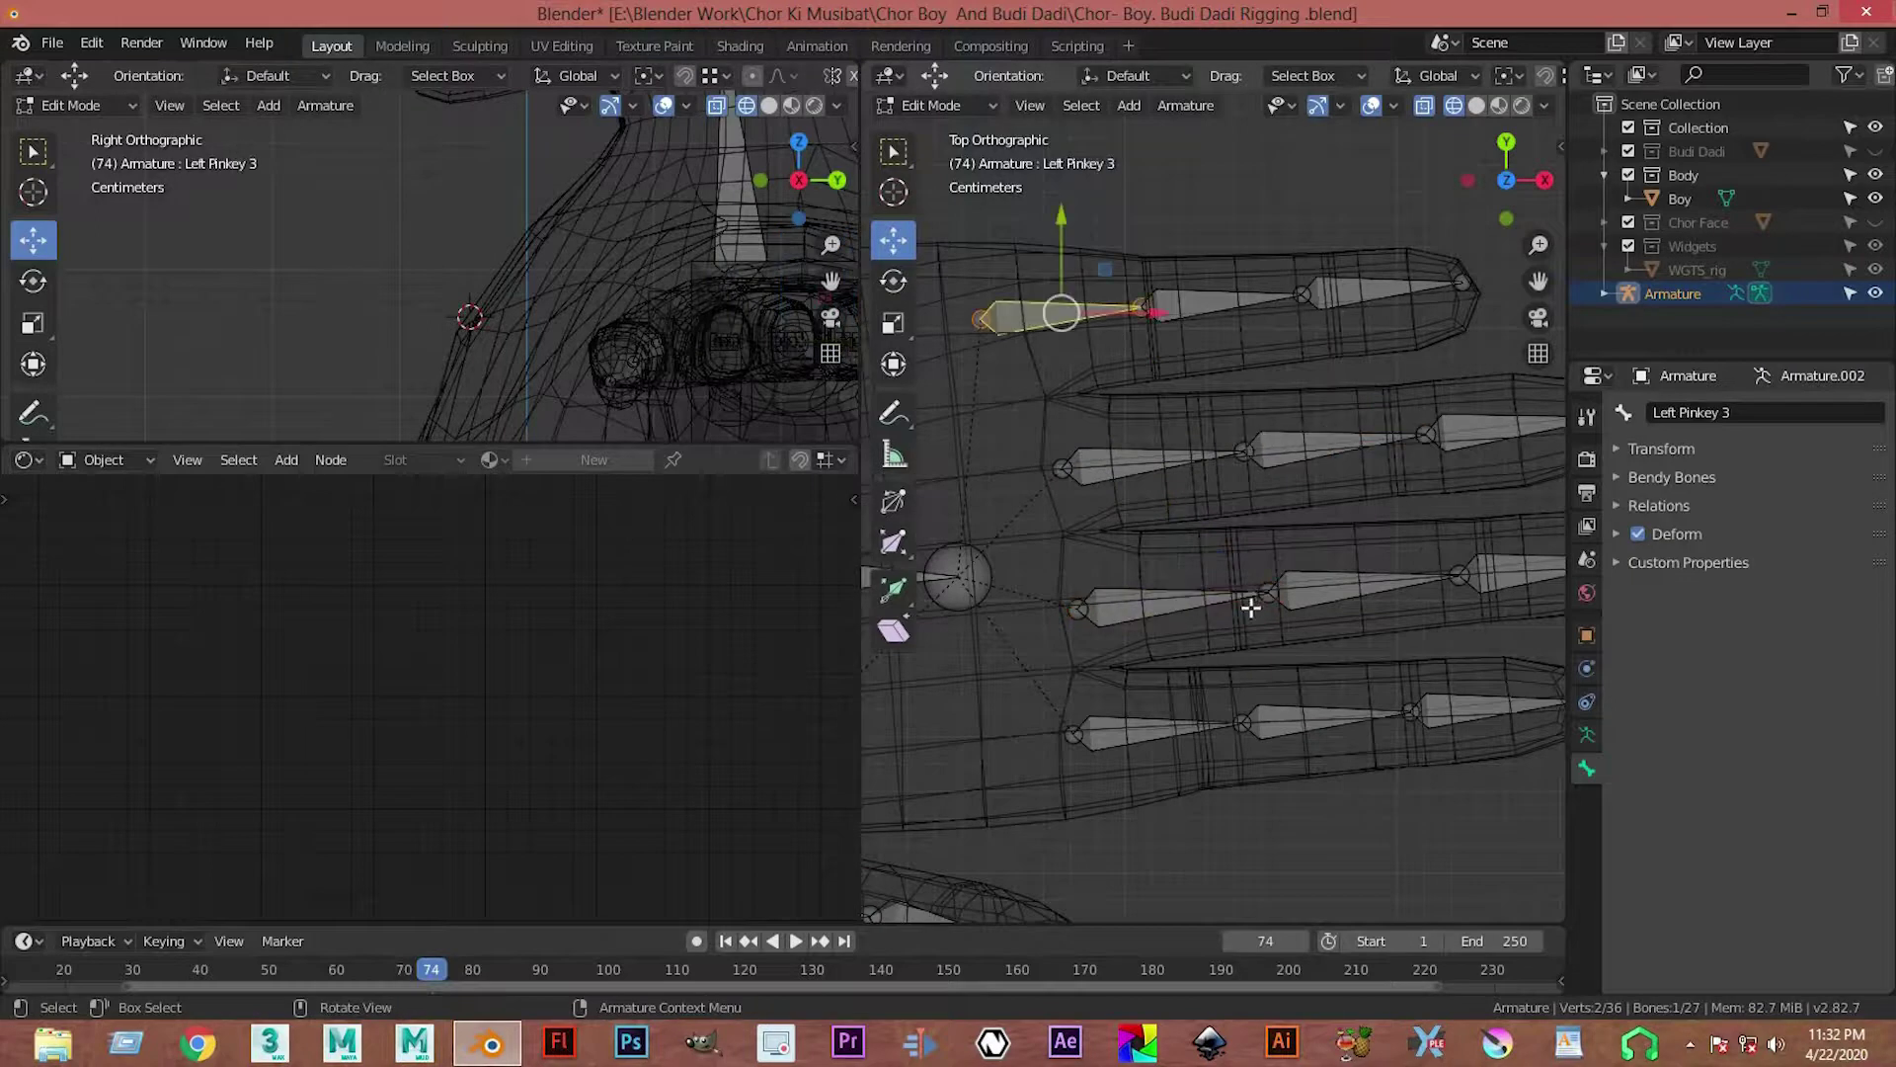
# Step: Orbit to the character's front and rename the left shoulder bone Left Solder
pyautogui.scroll(-5, 1251, 608)
pyautogui.moveTo(1168, 643)
pyautogui.mouseDown(button='middle')
pyautogui.moveTo(1421, 523)
pyautogui.moveTo(1254, 614)
pyautogui.mouseUp(button='middle')
pyautogui.scroll(3, 1228, 593)
pyautogui.scroll(3, 1247, 396)
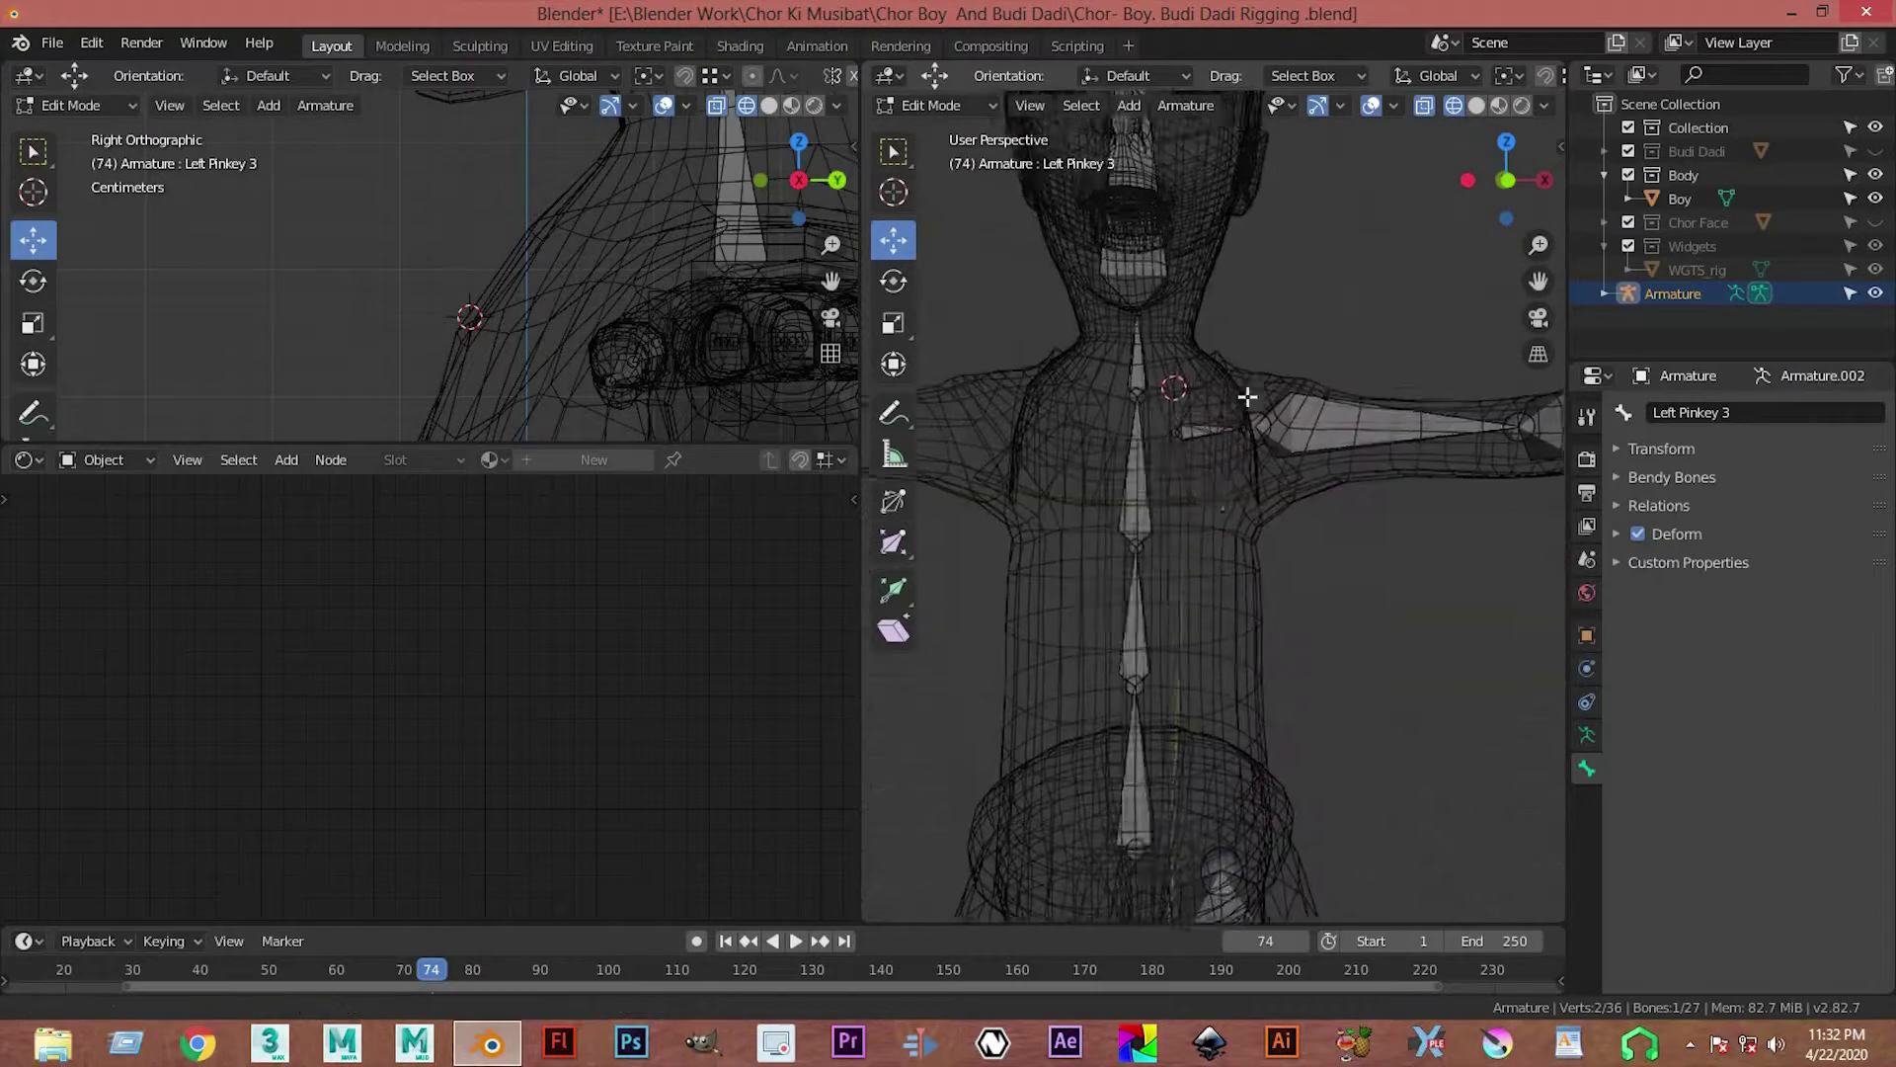
pyautogui.moveTo(1248, 396); pyautogui.dragTo(1180, 534, button='middle')
pyautogui.click(1180, 538)
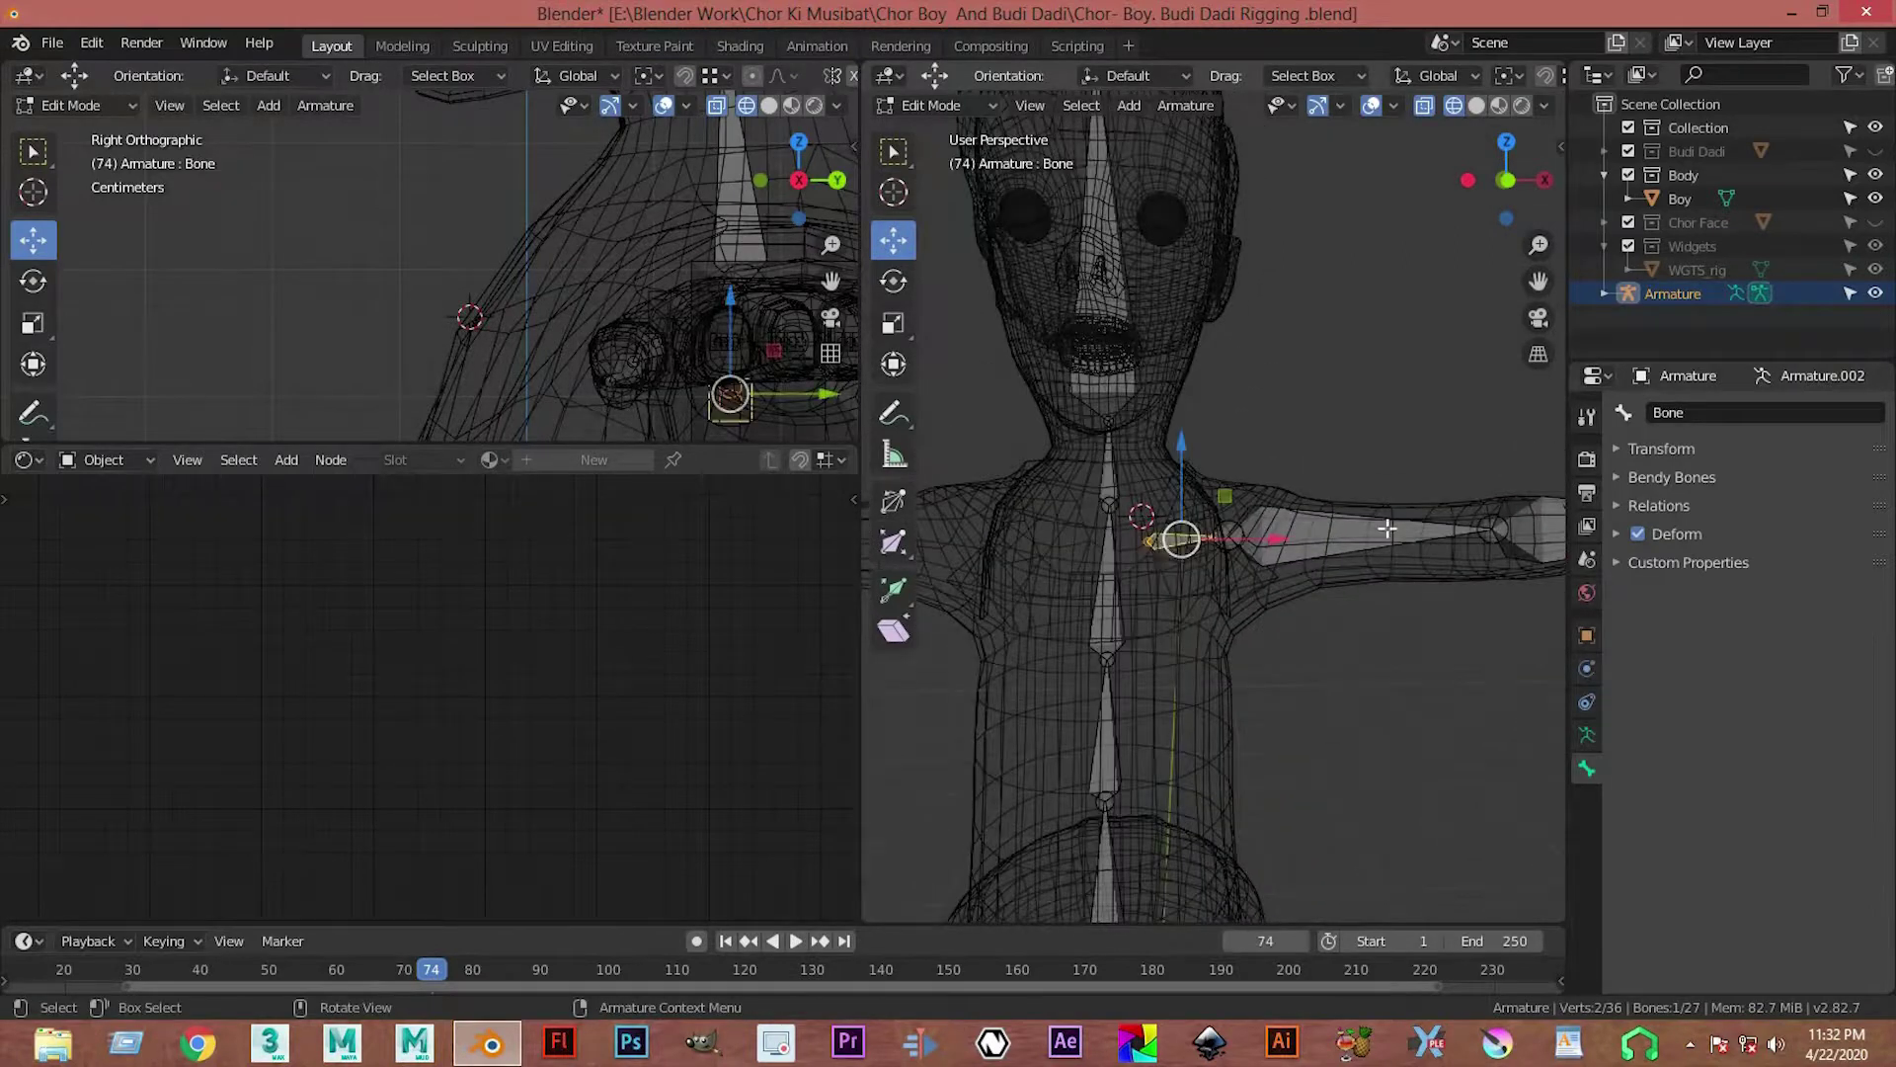
pyautogui.scroll(2, 1388, 530)
pyautogui.click(1738, 412)
pyautogui.write('Le')
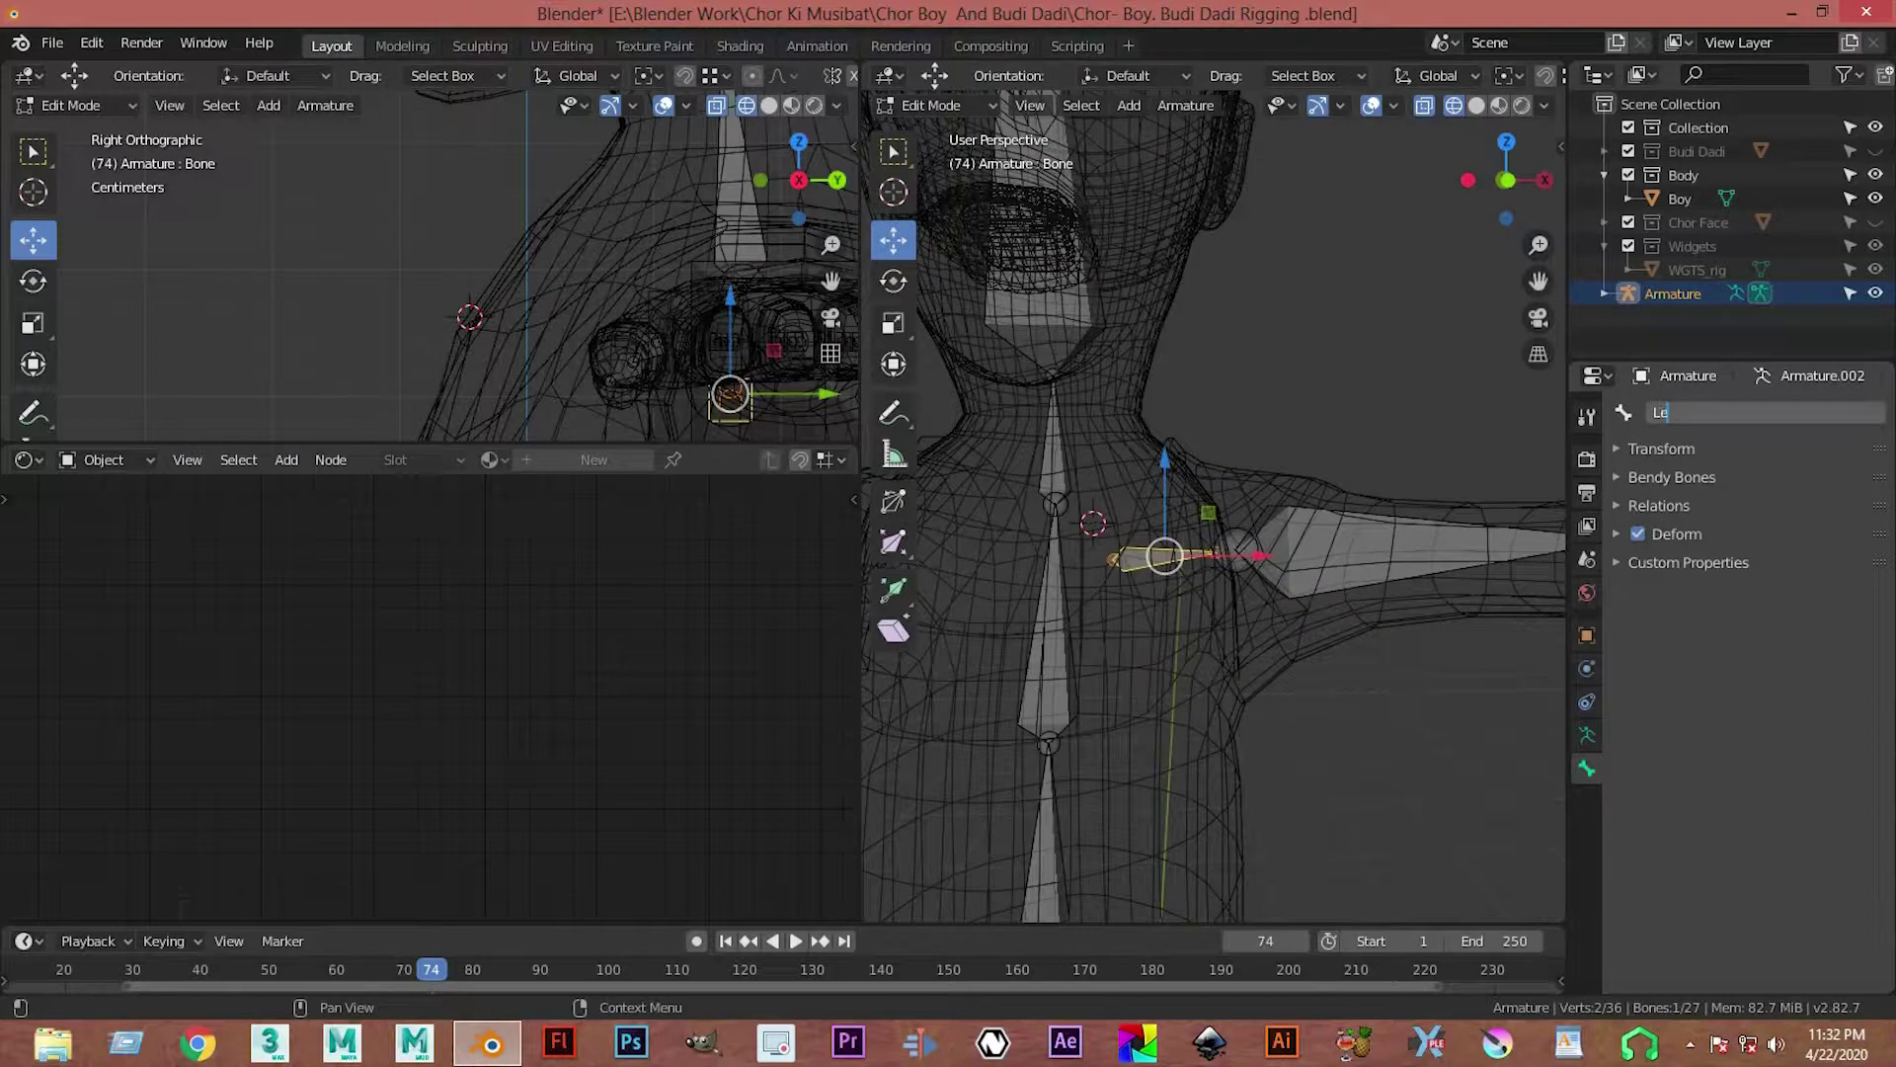
pyautogui.write('ft S')
pyautogui.write('older')
pyautogui.press('Return')
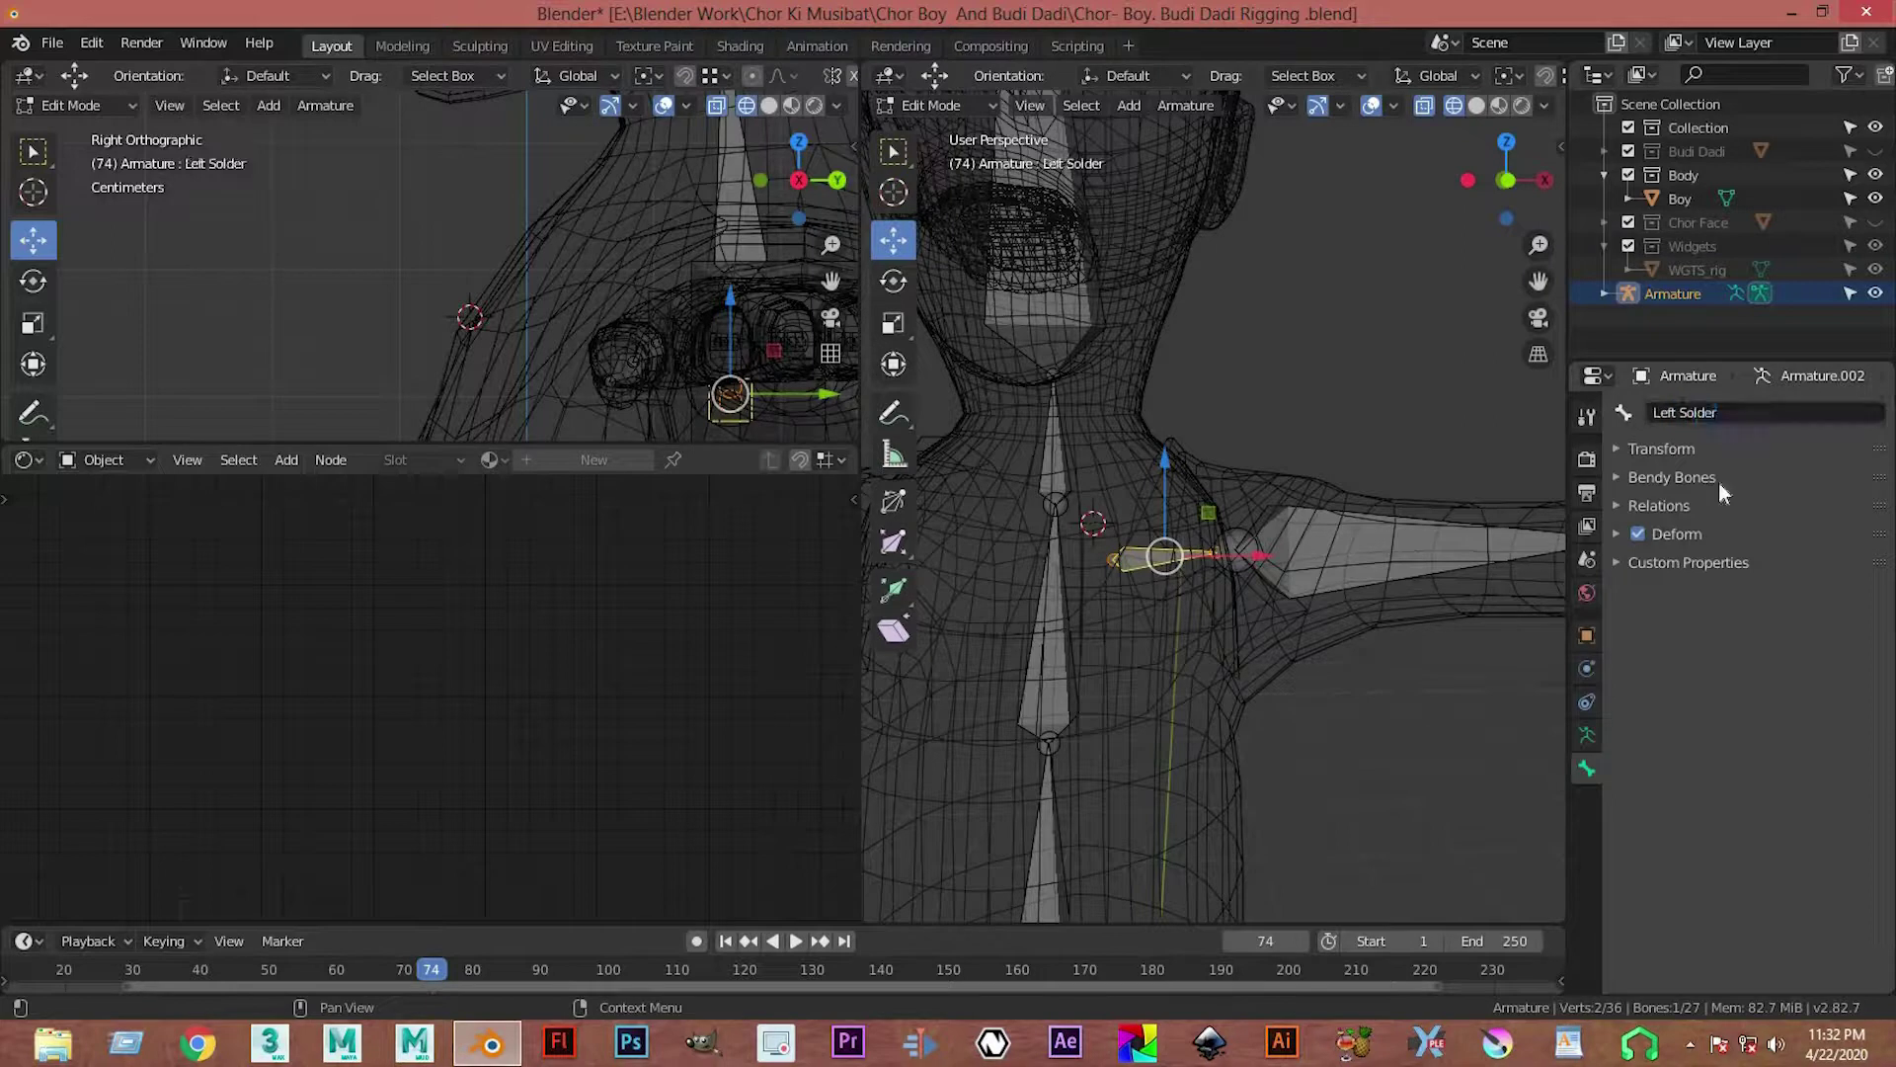
# Step: Toggle modes with Tab and orbit the view in toward the character's torso
pyautogui.scroll(-5, 1198, 643)
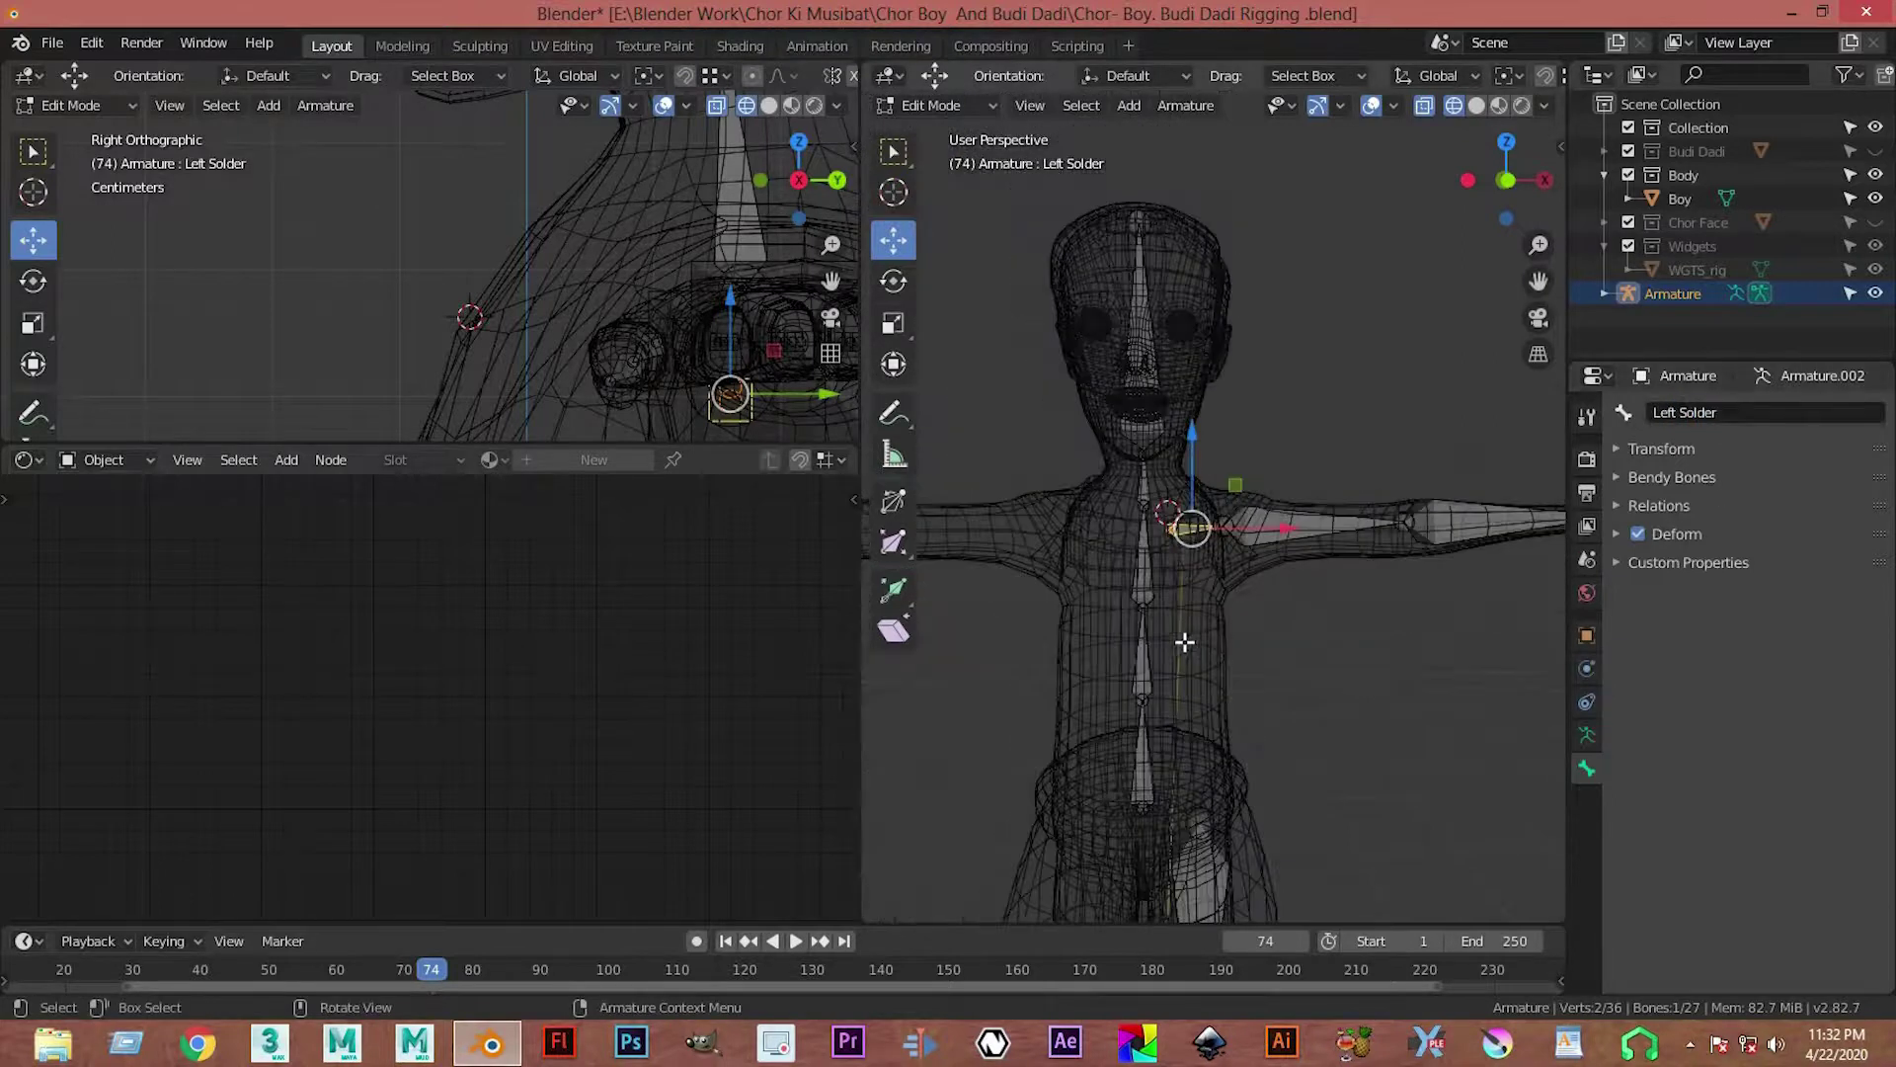
pyautogui.scroll(-3, 1107, 446)
pyautogui.moveTo(1238, 533)
pyautogui.keyDown('shift'); pyautogui.mouseDown(button='middle')
pyautogui.moveTo(1245, 509)
pyautogui.moveTo(1205, 511)
pyautogui.mouseUp(button='middle'); pyautogui.keyUp('shift')
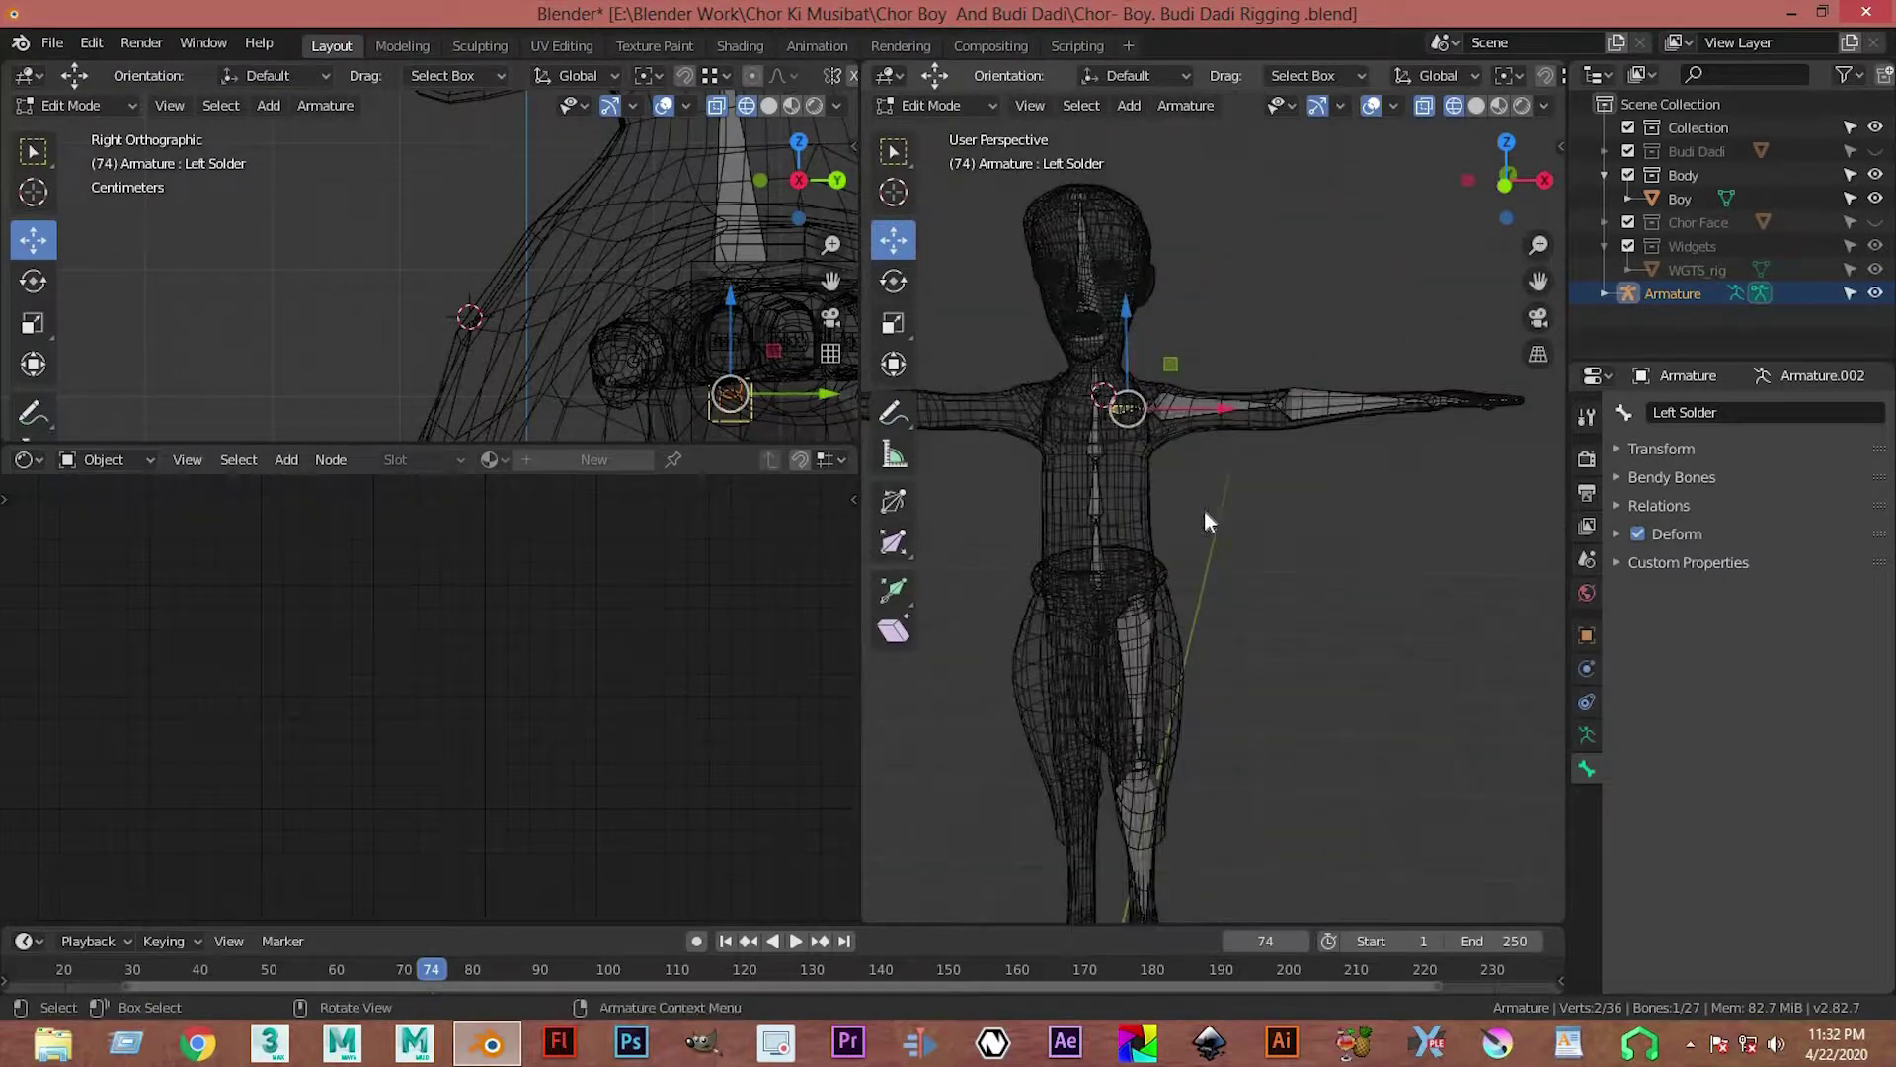
pyautogui.press('Tab')
pyautogui.press('Tab')
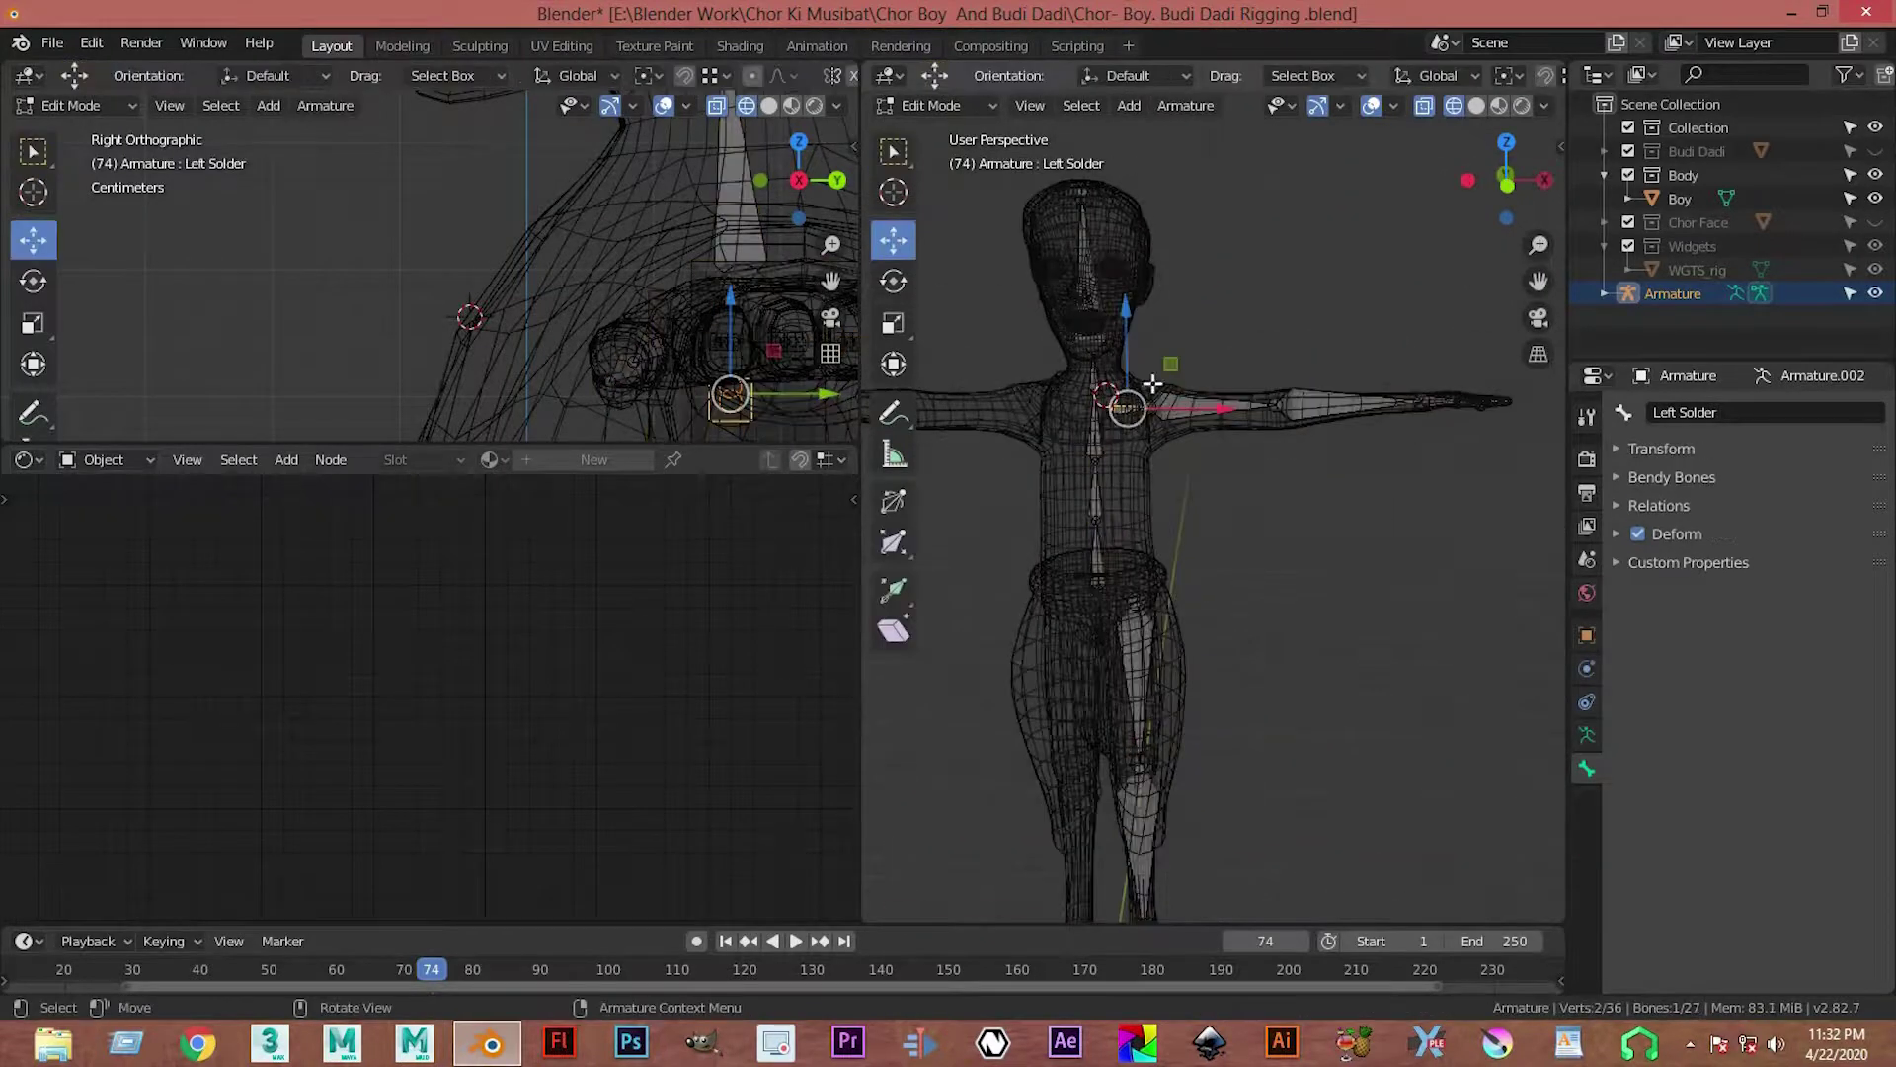
pyautogui.moveTo(1087, 408); pyautogui.dragTo(1065, 637, button='middle')
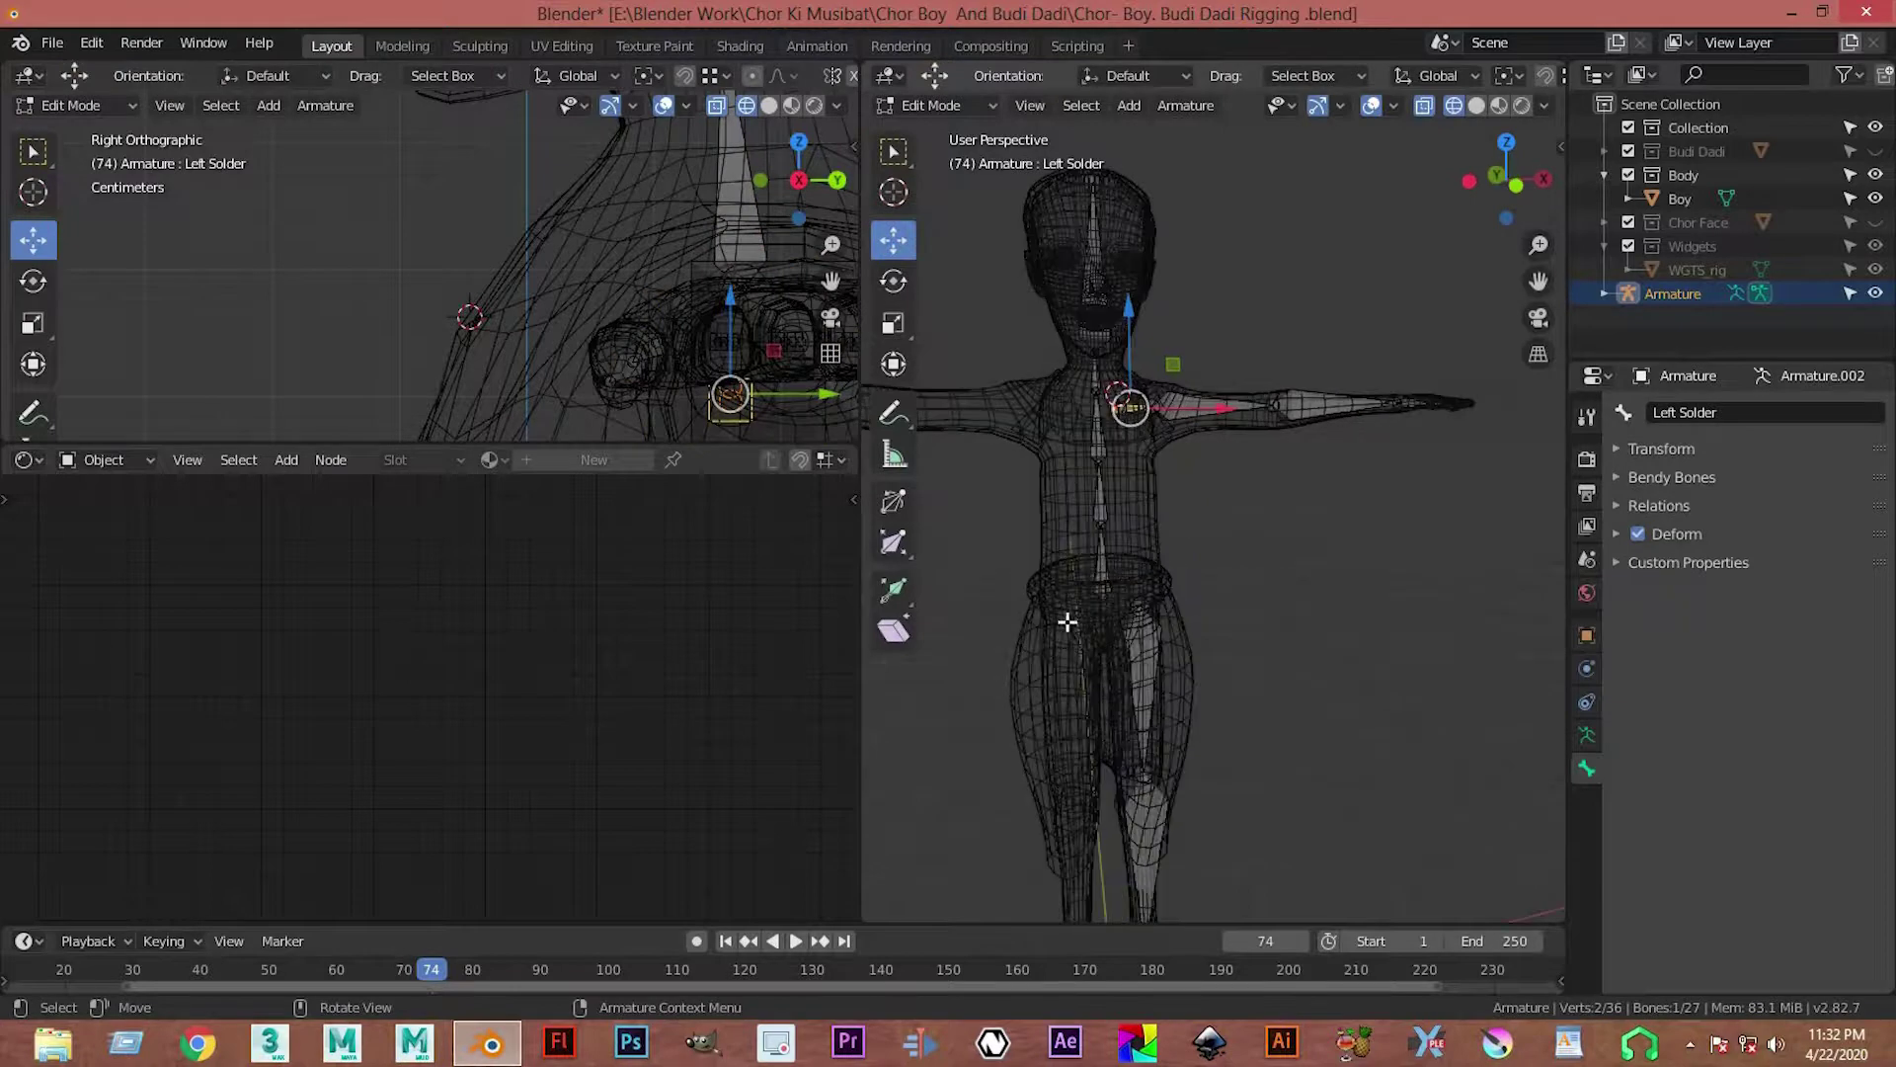
pyautogui.scroll(3, 1206, 626)
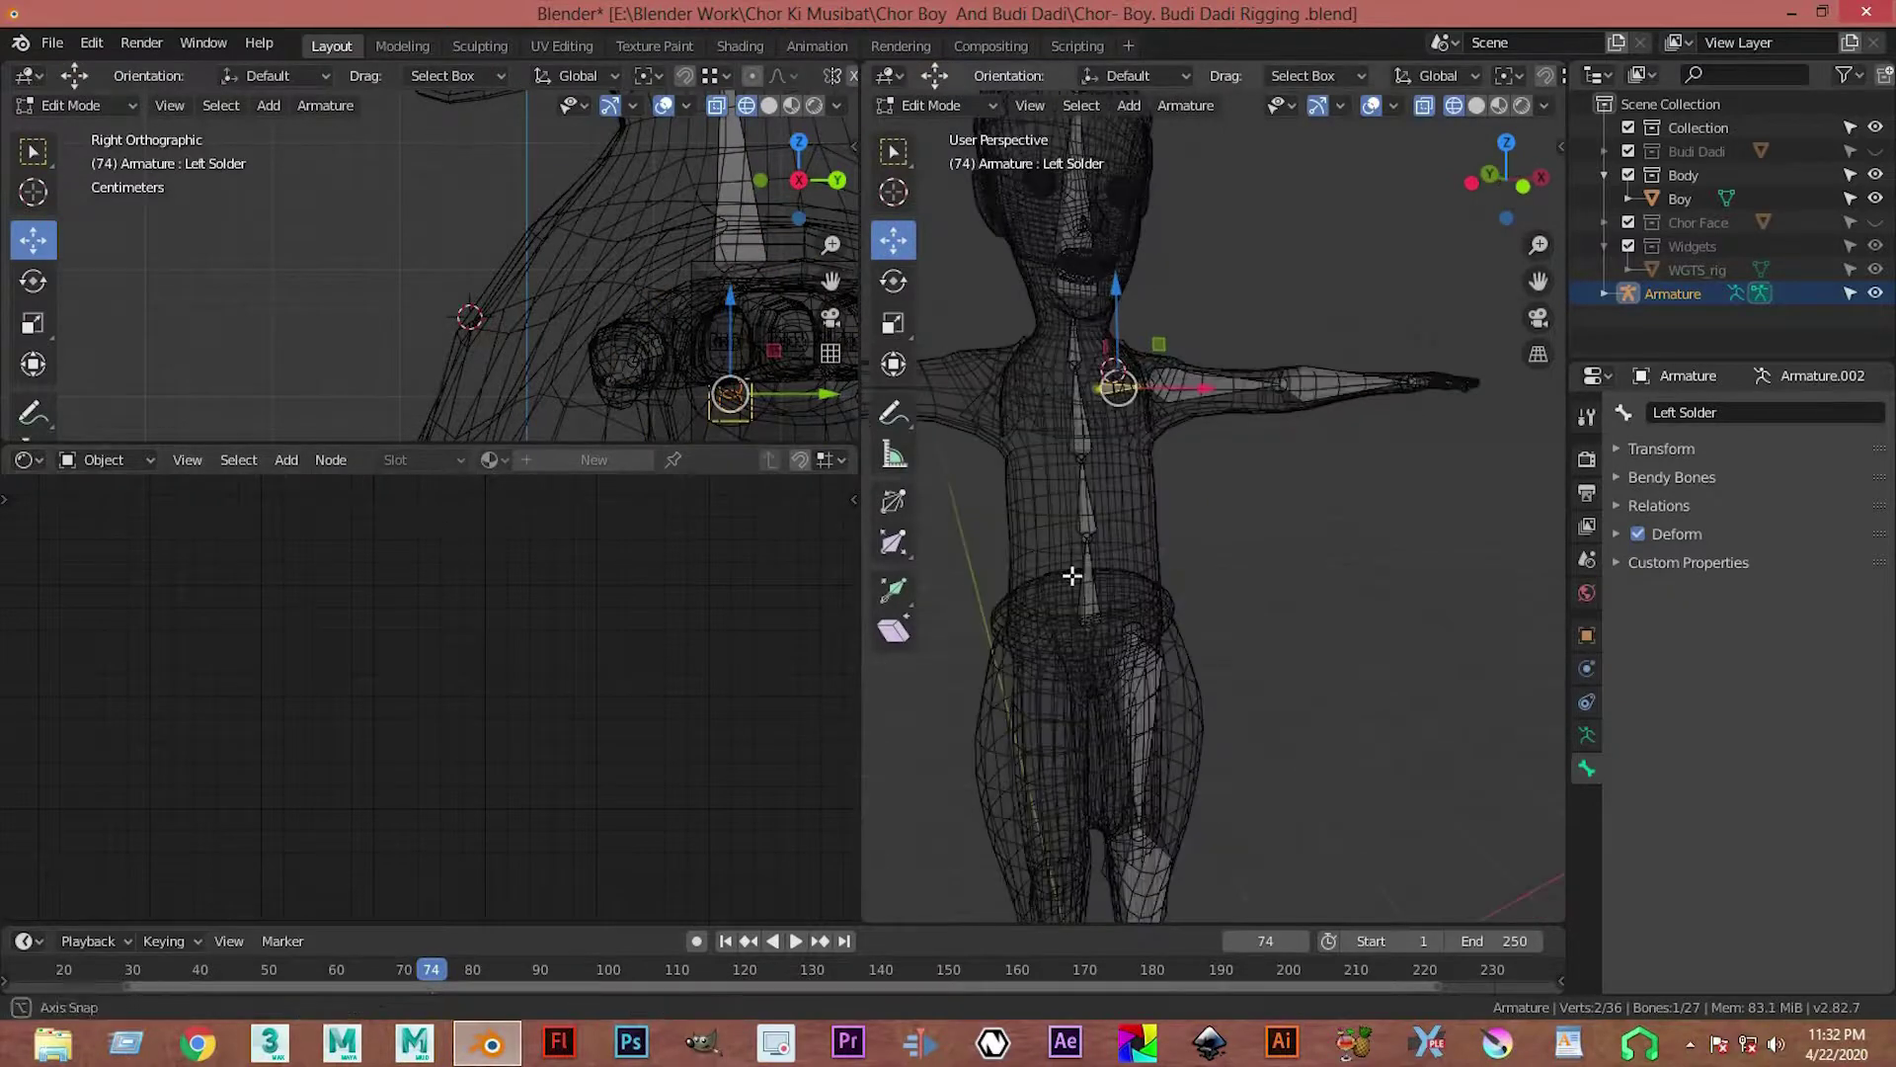
pyautogui.moveTo(1206, 612); pyautogui.dragTo(1203, 555, button='middle')
pyautogui.scroll(-3, 1203, 554)
pyautogui.scroll(-3, 1172, 731)
# Step: In front view, undo a stray added bone and snap the 3D cursor to world origin
pyautogui.press('KP_1')
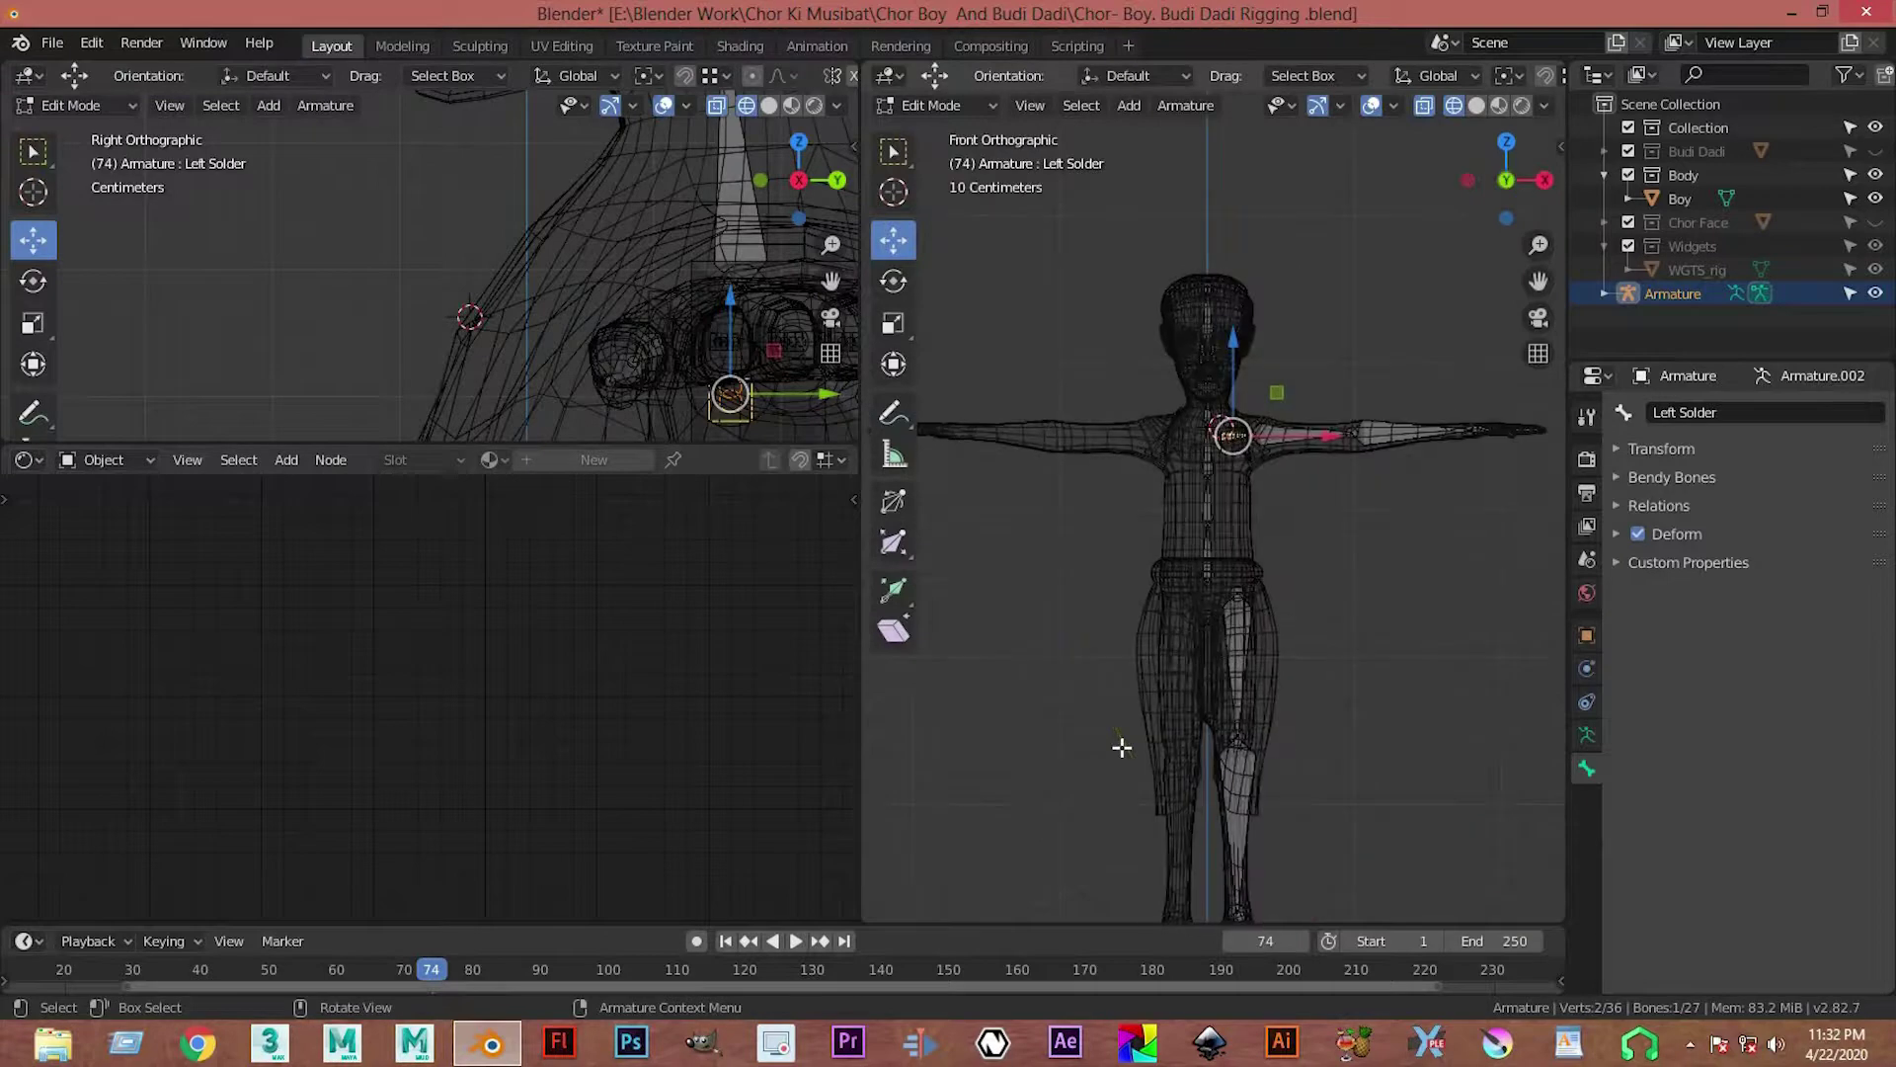
pyautogui.hotkey('shift', 'a')
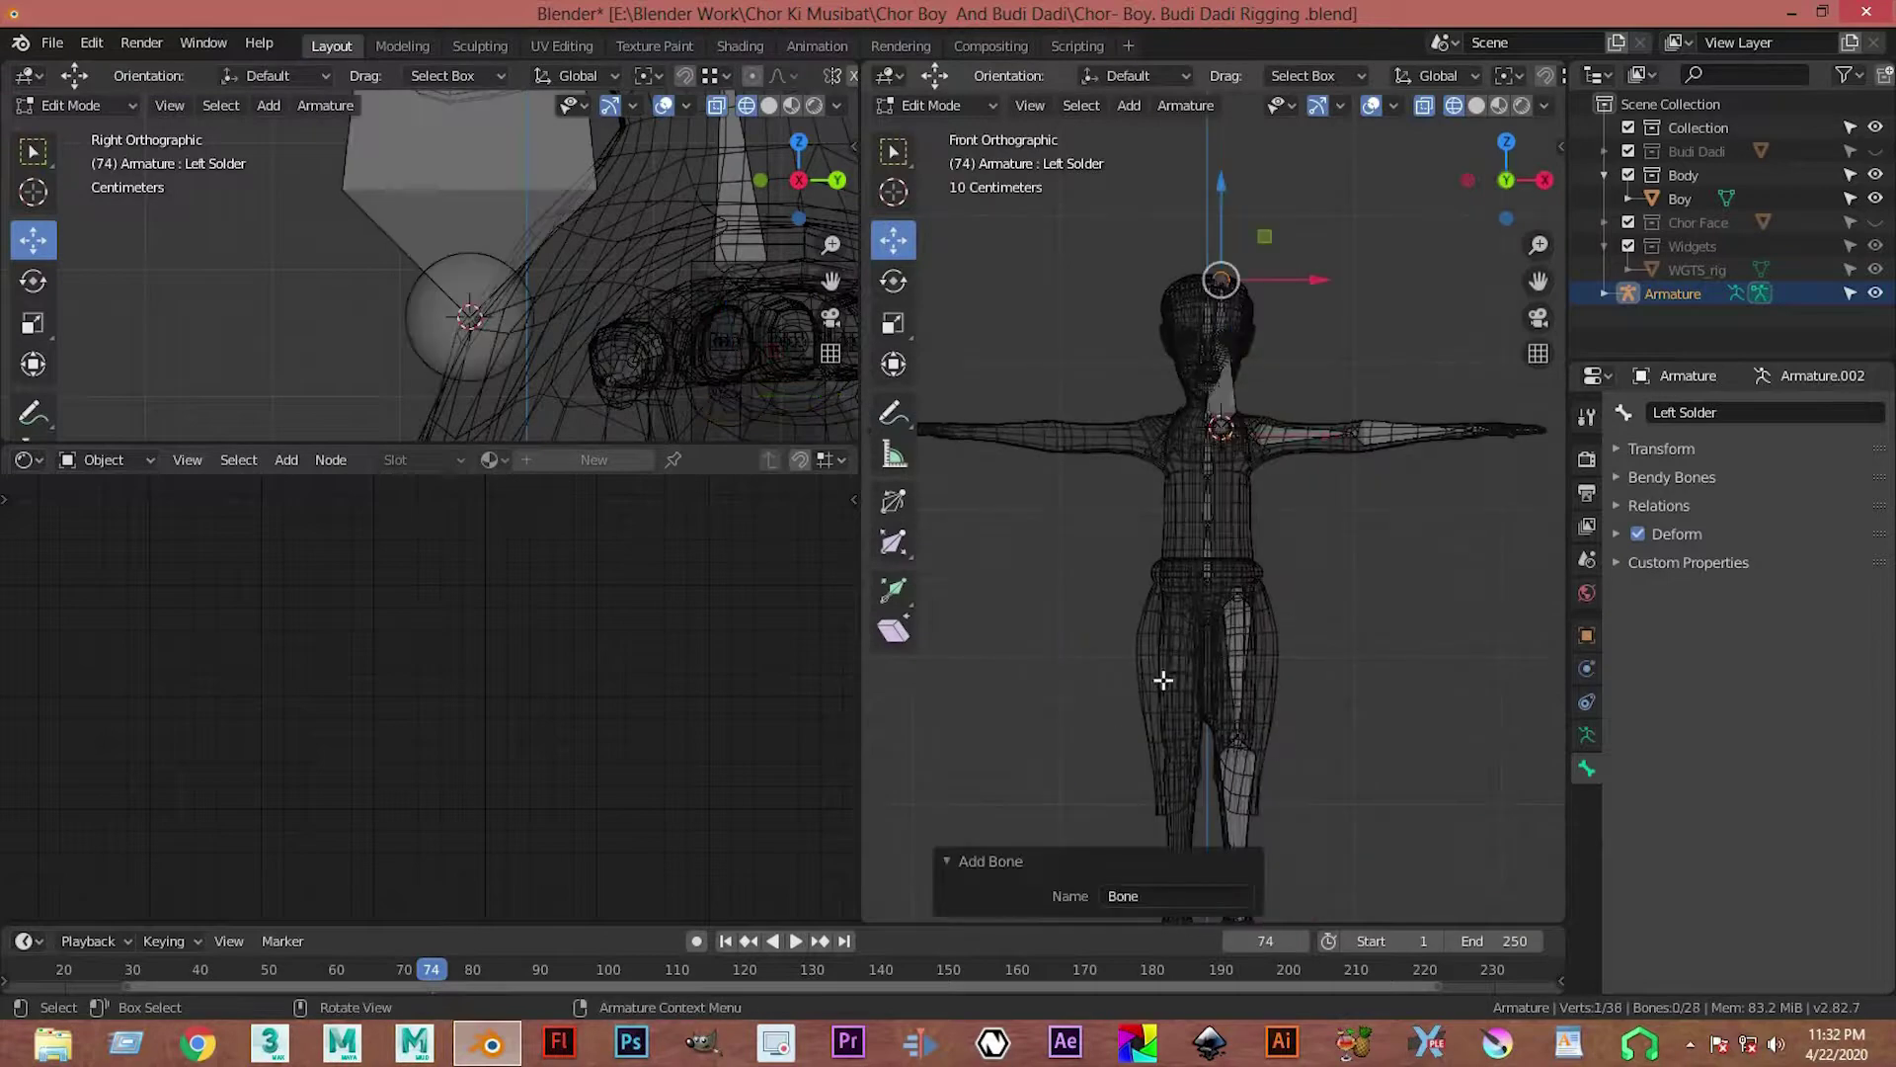
pyautogui.hotkey('ctrl', 'z')
pyautogui.hotkey('shift', 's')
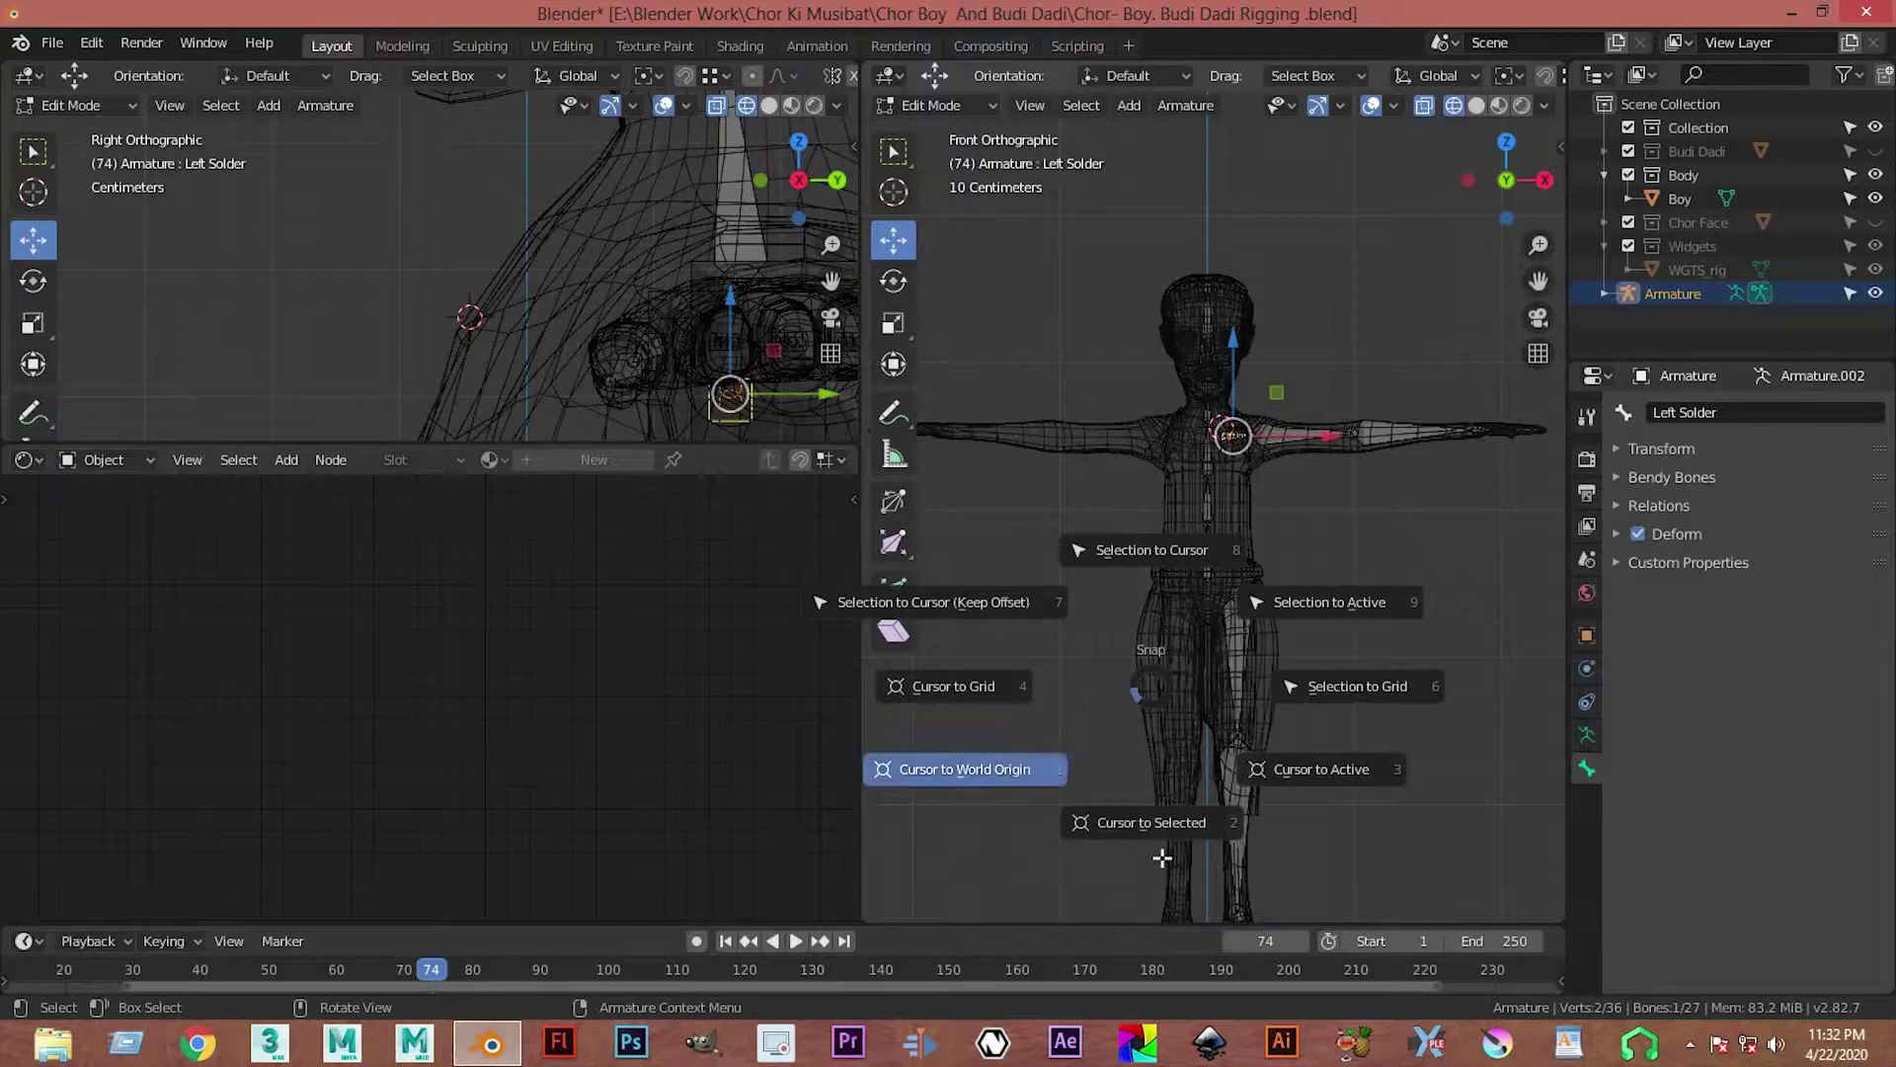
pyautogui.click(964, 779)
# Step: Pan and zoom the front view in on the shoulder bone joint
pyautogui.scroll(1, 1172, 848)
pyautogui.scroll(-2, 1172, 848)
pyautogui.scroll(3, 1016, 643)
pyautogui.keyDown('shift'); pyautogui.moveTo(1017, 643); pyautogui.dragTo(1135, 720, button='middle'); pyautogui.keyUp('shift')
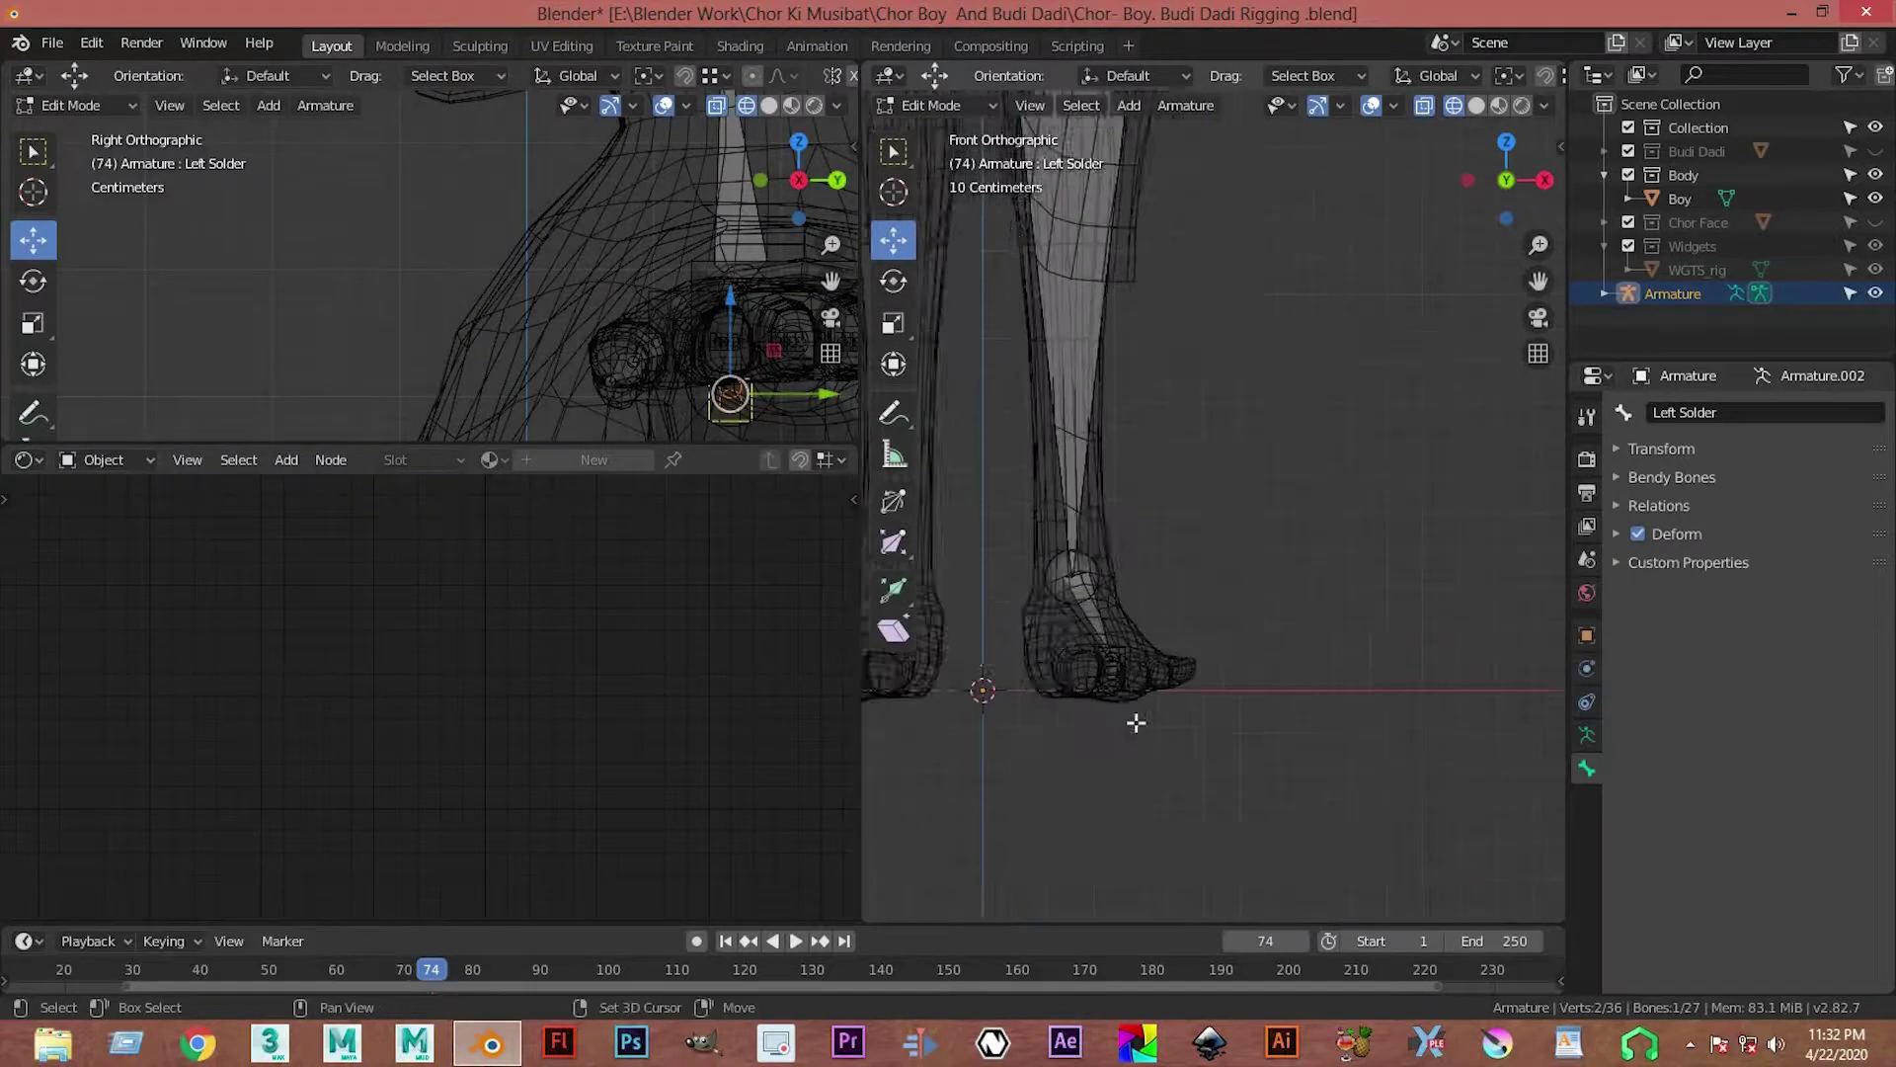
pyautogui.scroll(1, 1127, 705)
pyautogui.keyDown('shift'); pyautogui.scroll(3, 1127, 705); pyautogui.keyUp('shift')
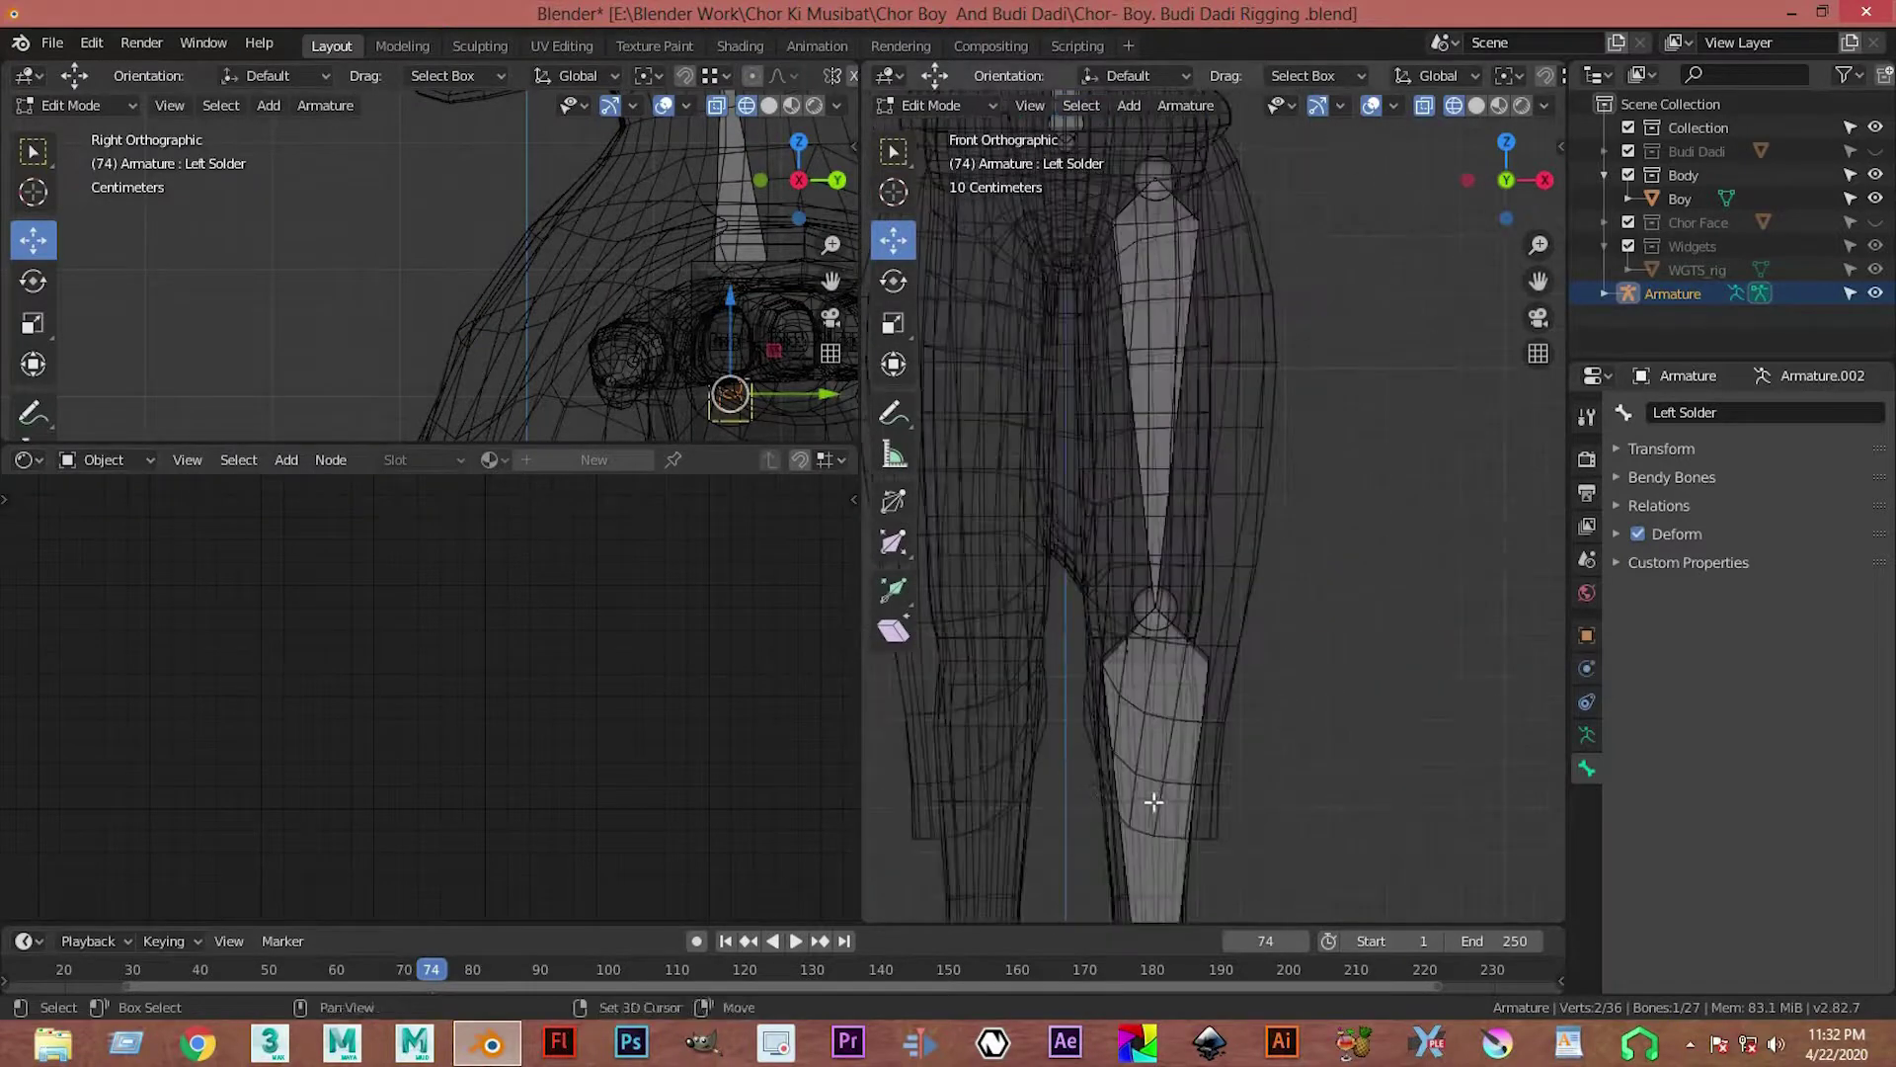
pyautogui.keyDown('shift'); pyautogui.scroll(4, 1136, 593); pyautogui.keyUp('shift')
pyautogui.scroll(3, 1117, 443)
pyautogui.keyDown('shift'); pyautogui.scroll(2, 1050, 495); pyautogui.keyUp('shift')
pyautogui.keyDown('shift'); pyautogui.scroll(3, 1050, 495); pyautogui.keyUp('shift')
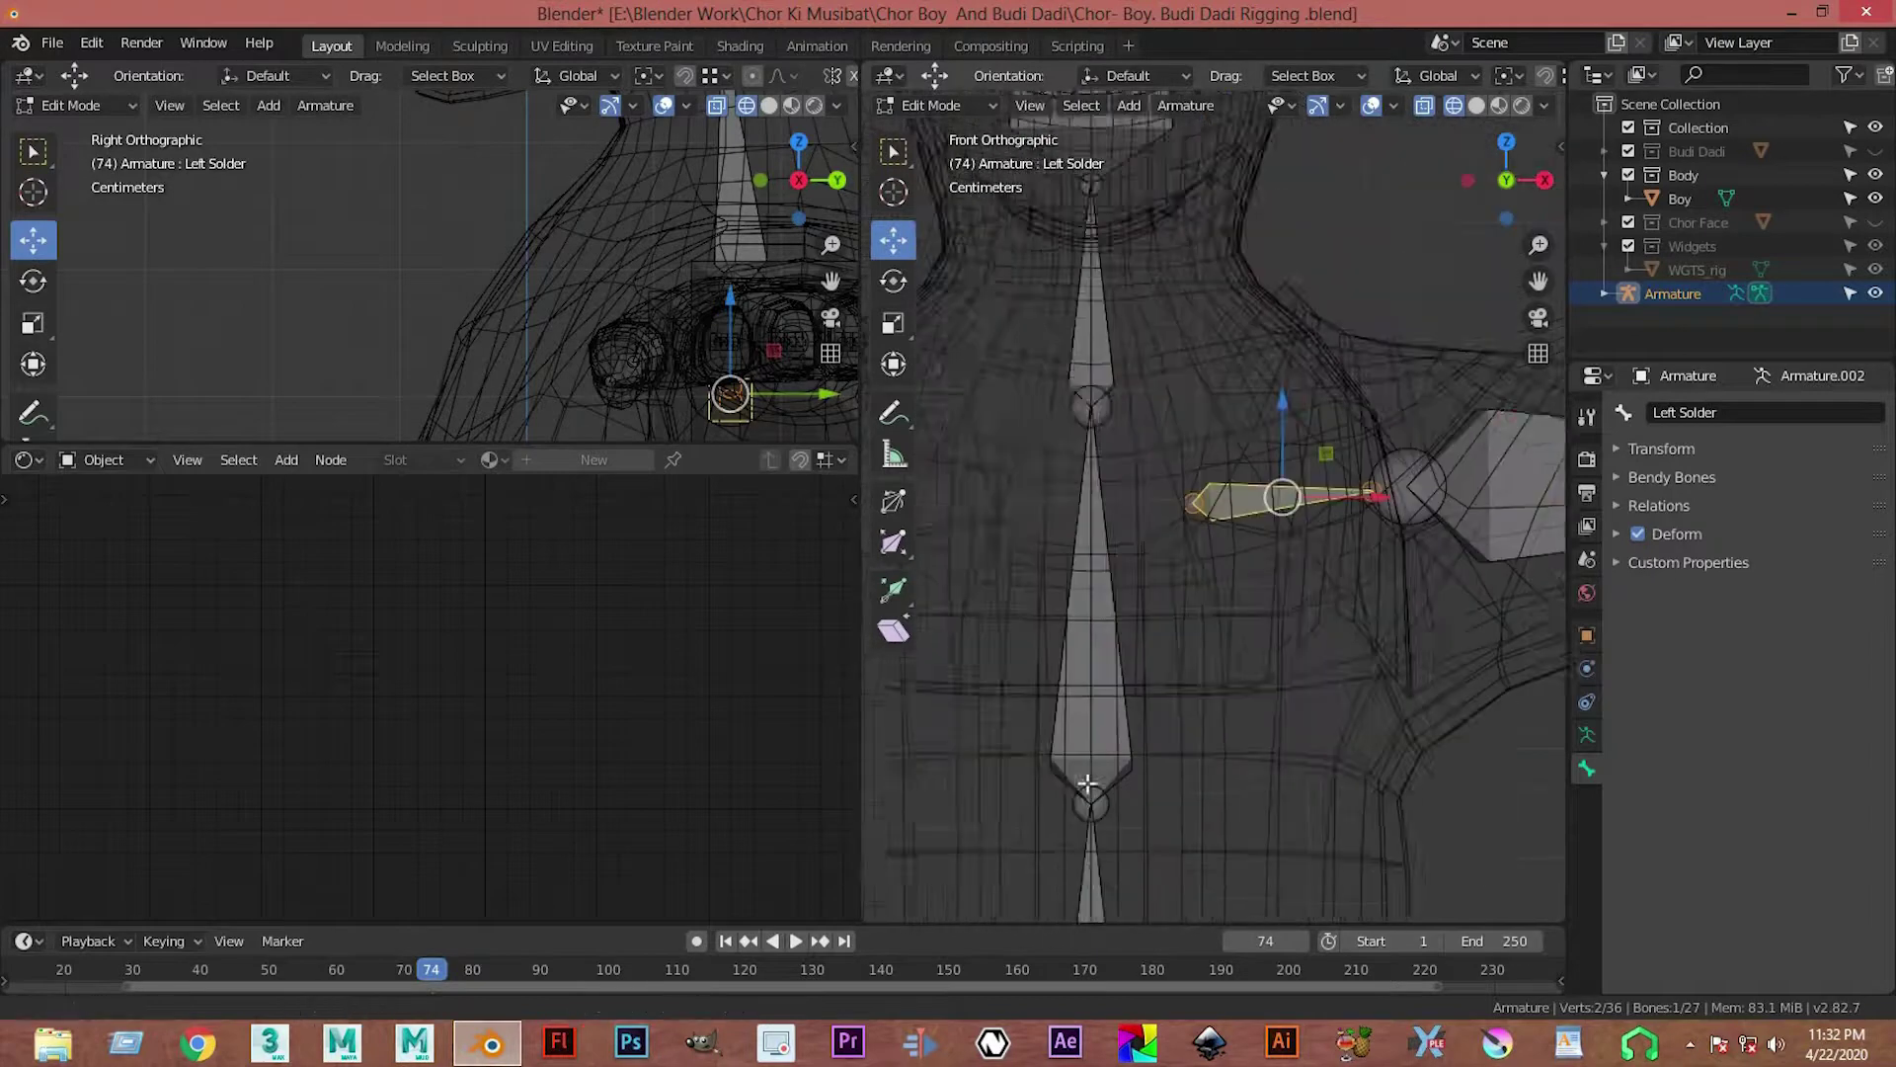
pyautogui.scroll(2, 1046, 727)
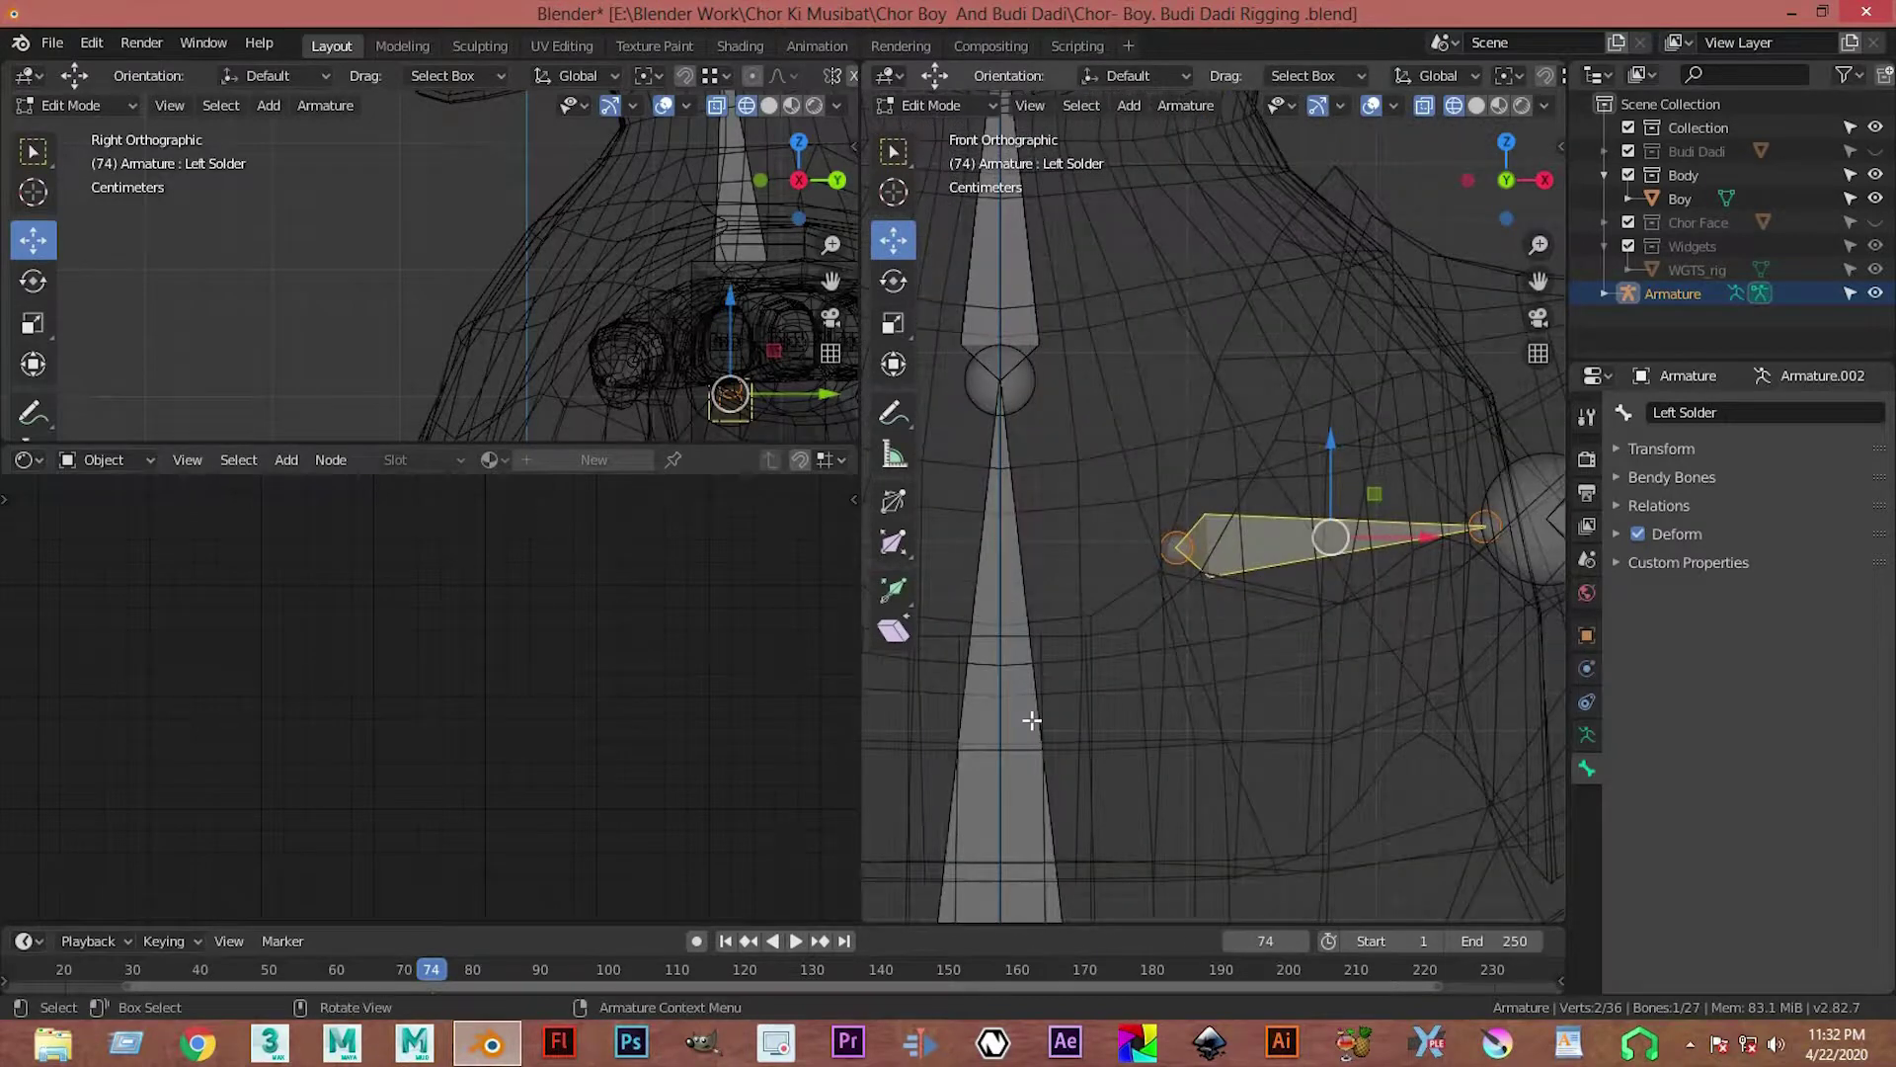
pyautogui.scroll(3, 1031, 720)
pyautogui.scroll(2, 1131, 809)
pyautogui.keyDown('shift'); pyautogui.moveTo(1273, 861); pyautogui.dragTo(1275, 861, button='middle'); pyautogui.keyUp('shift')
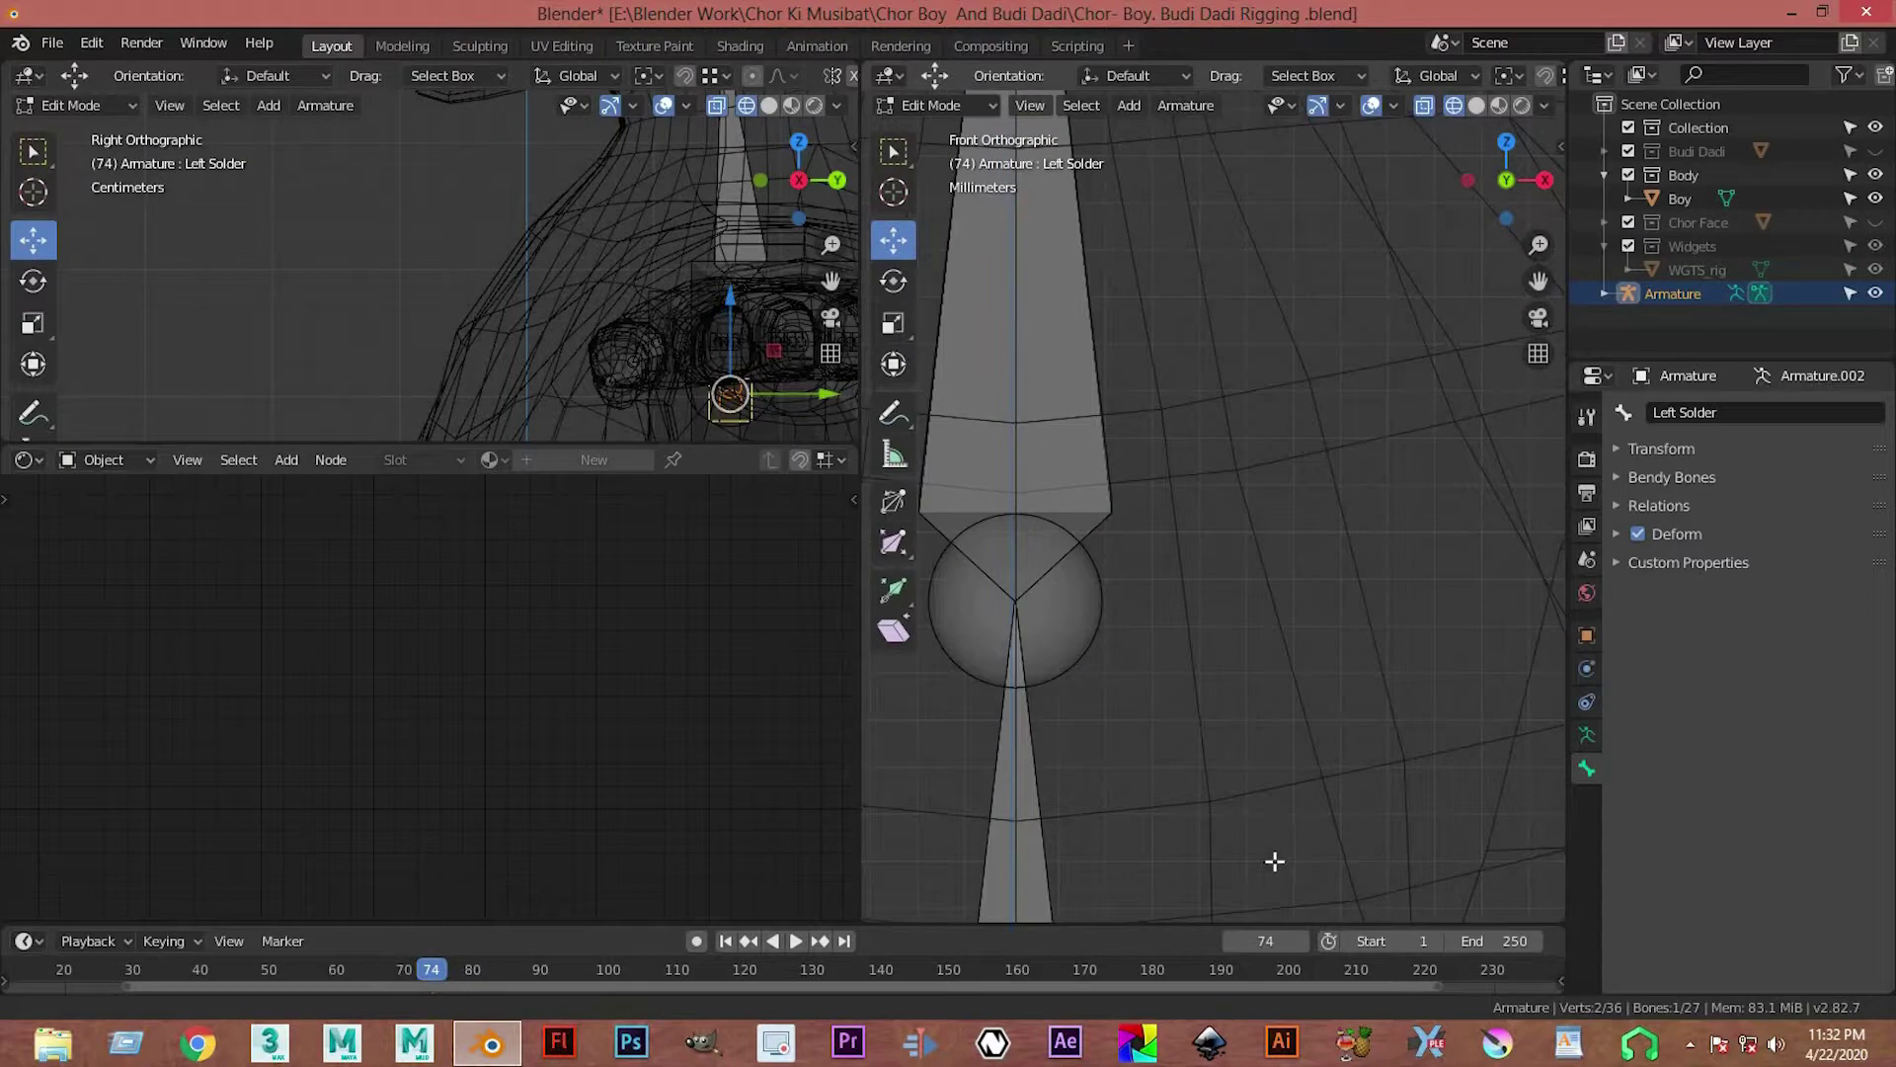
pyautogui.scroll(3, 1024, 618)
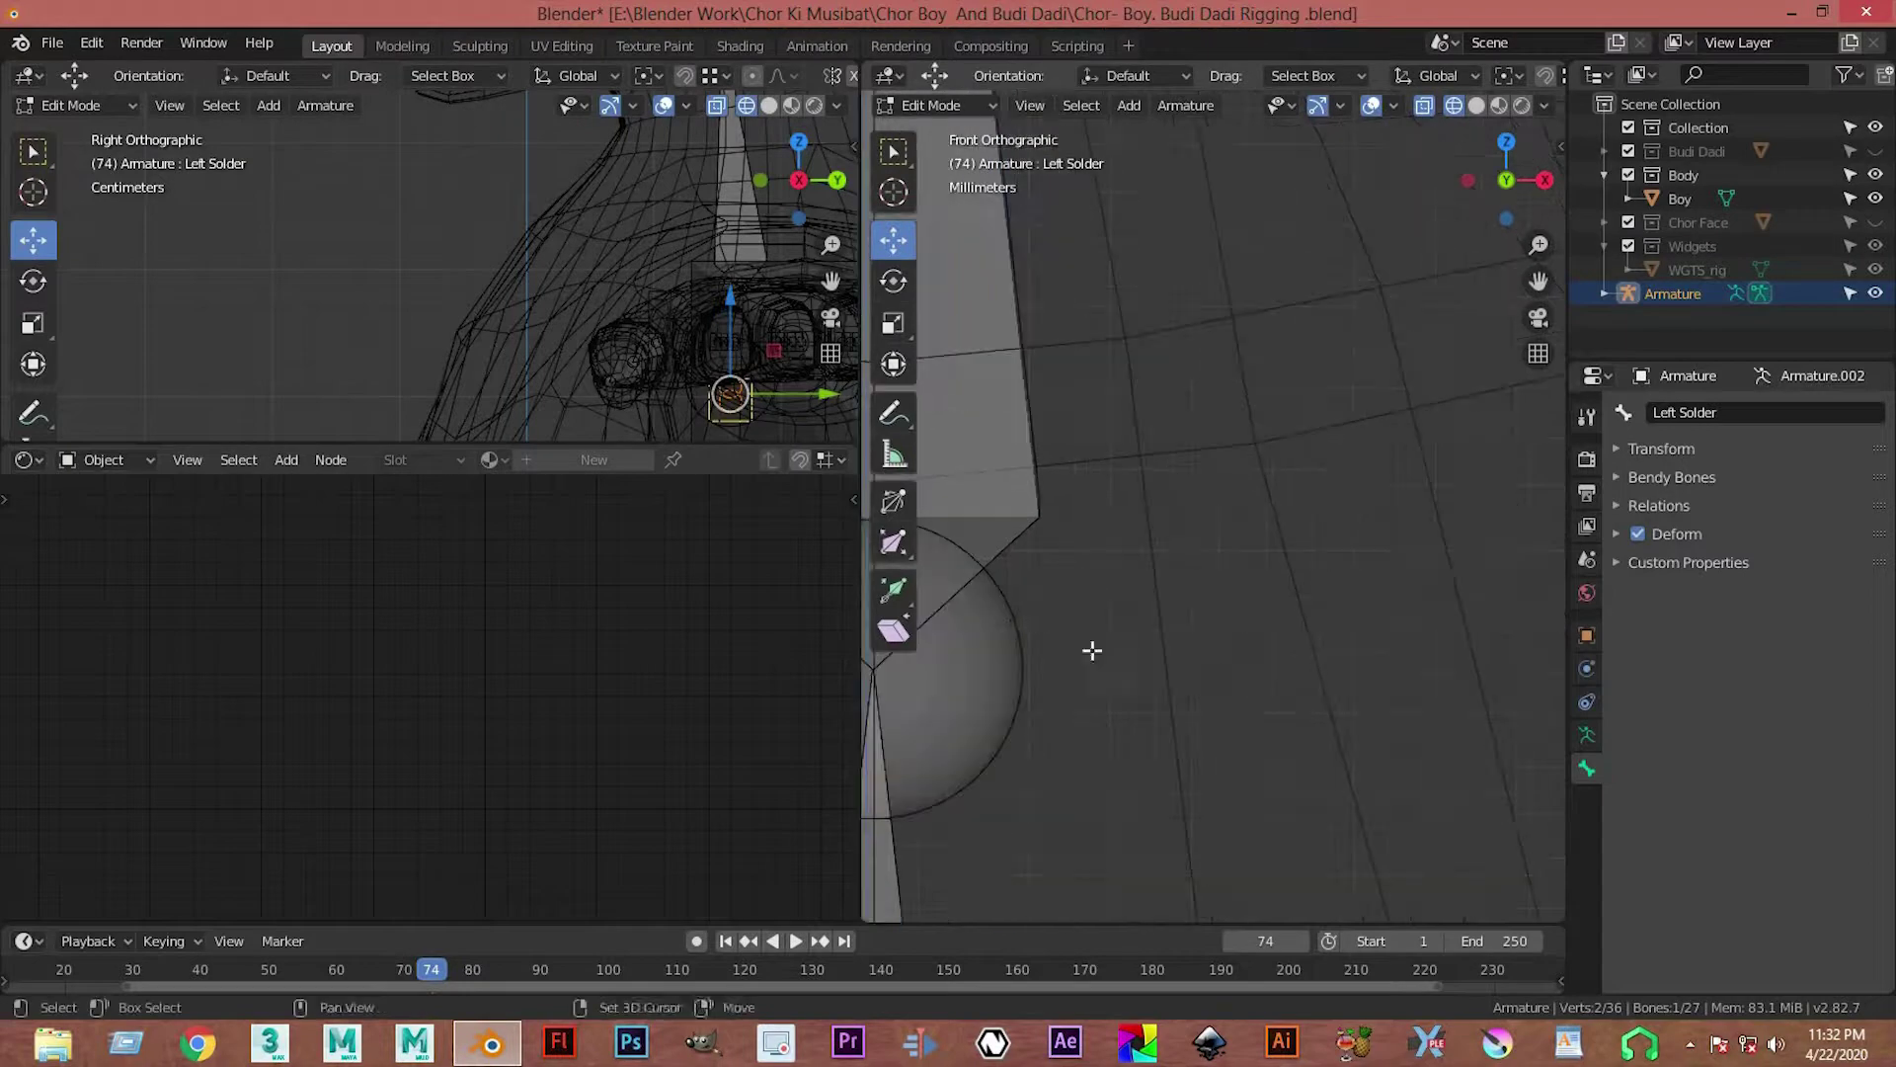
pyautogui.keyDown('shift'); pyautogui.moveTo(1092, 648); pyautogui.dragTo(1117, 769, button='middle'); pyautogui.keyUp('shift')
pyautogui.scroll(2, 1114, 769)
pyautogui.scroll(1, 1142, 744)
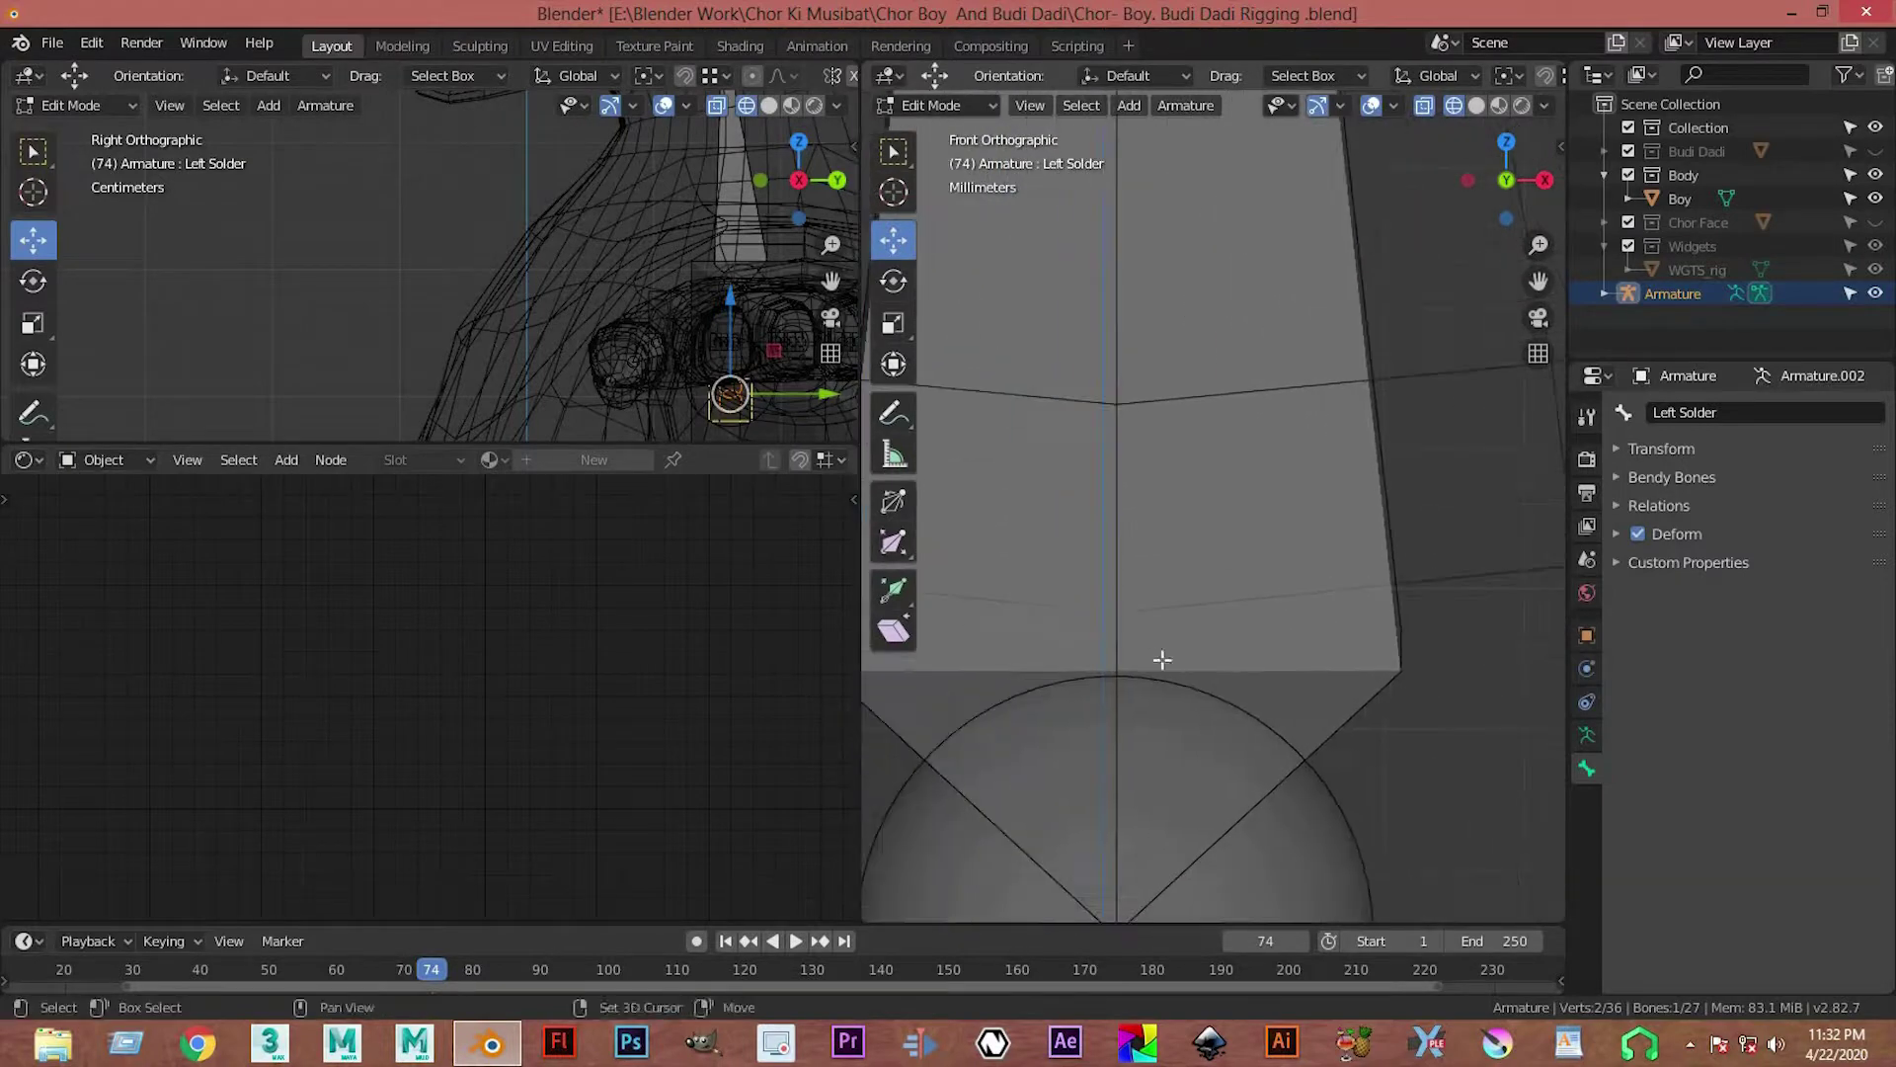
# Step: Undo a stray bone extruded from the shoulder and return to Object Mode
pyautogui.keyDown('ctrl'); pyautogui.rightClick(1118, 612); pyautogui.keyUp('ctrl')
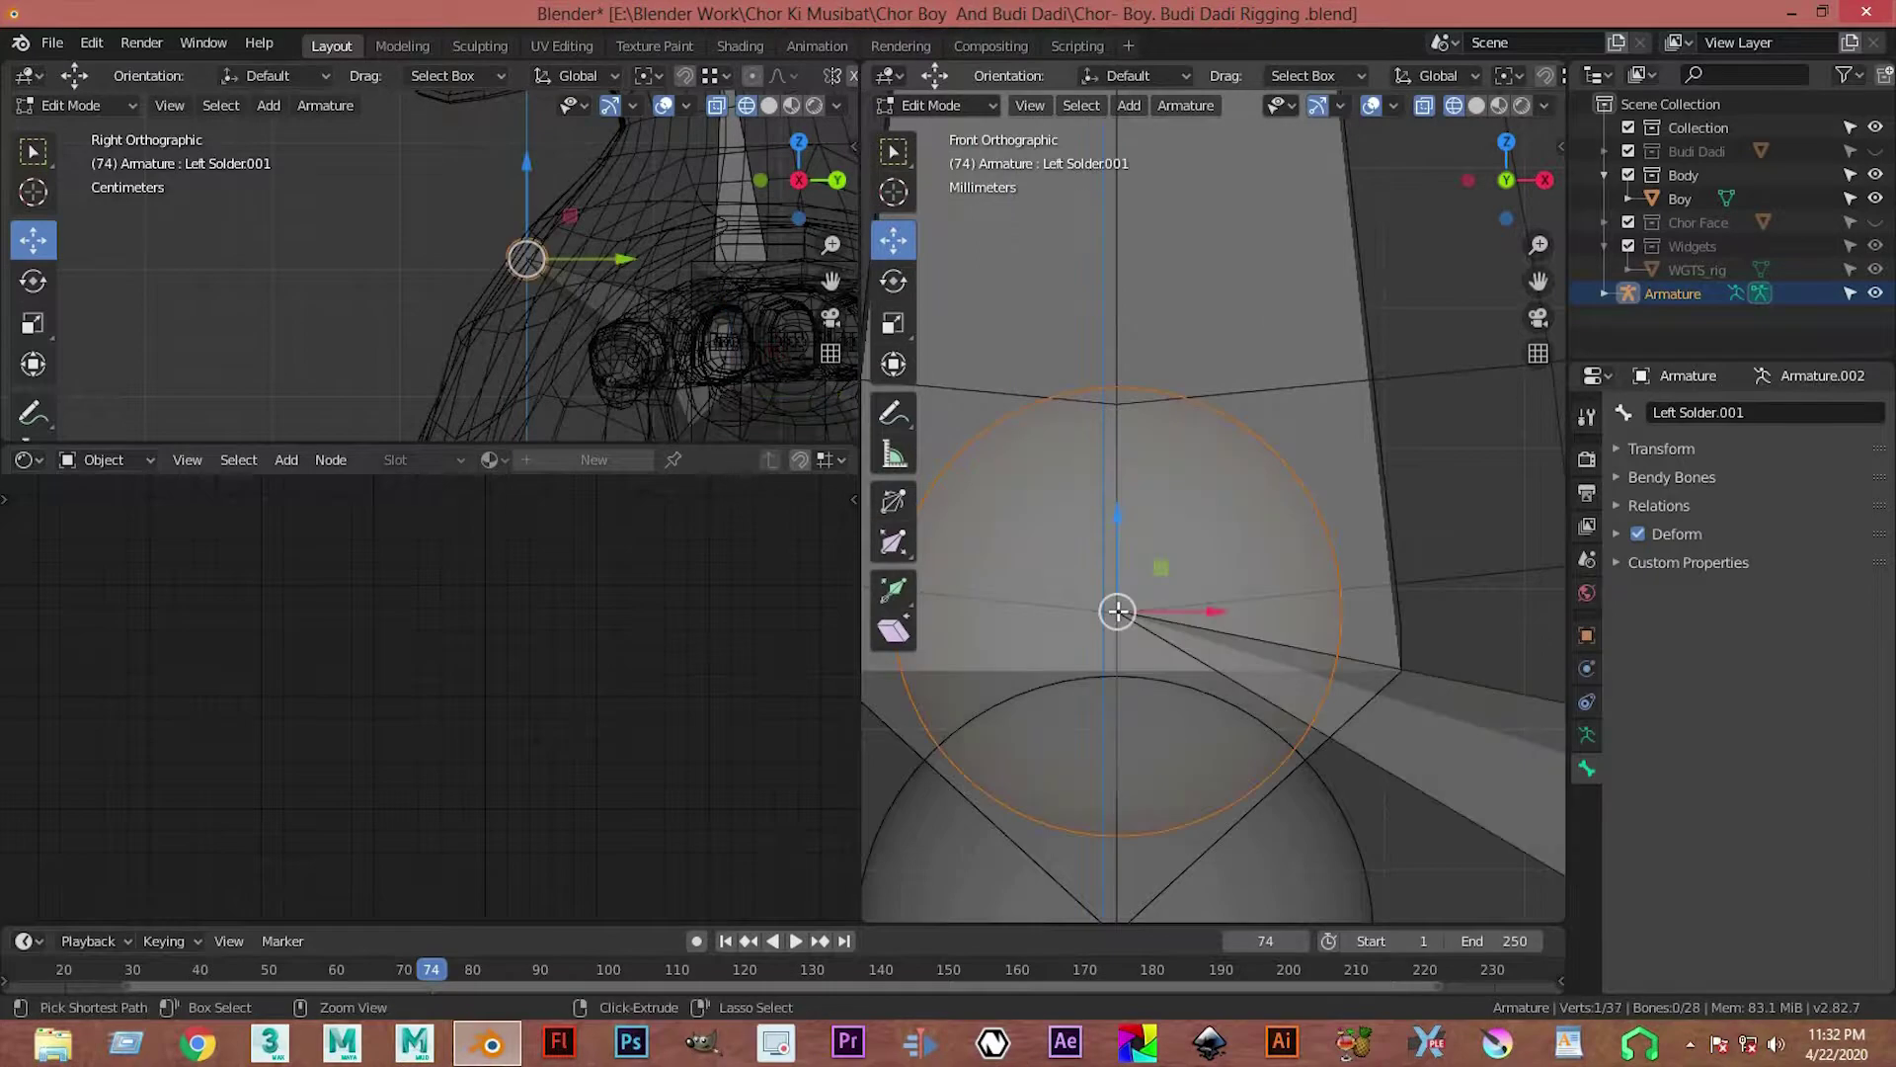
pyautogui.hotkey('ctrl', 'z')
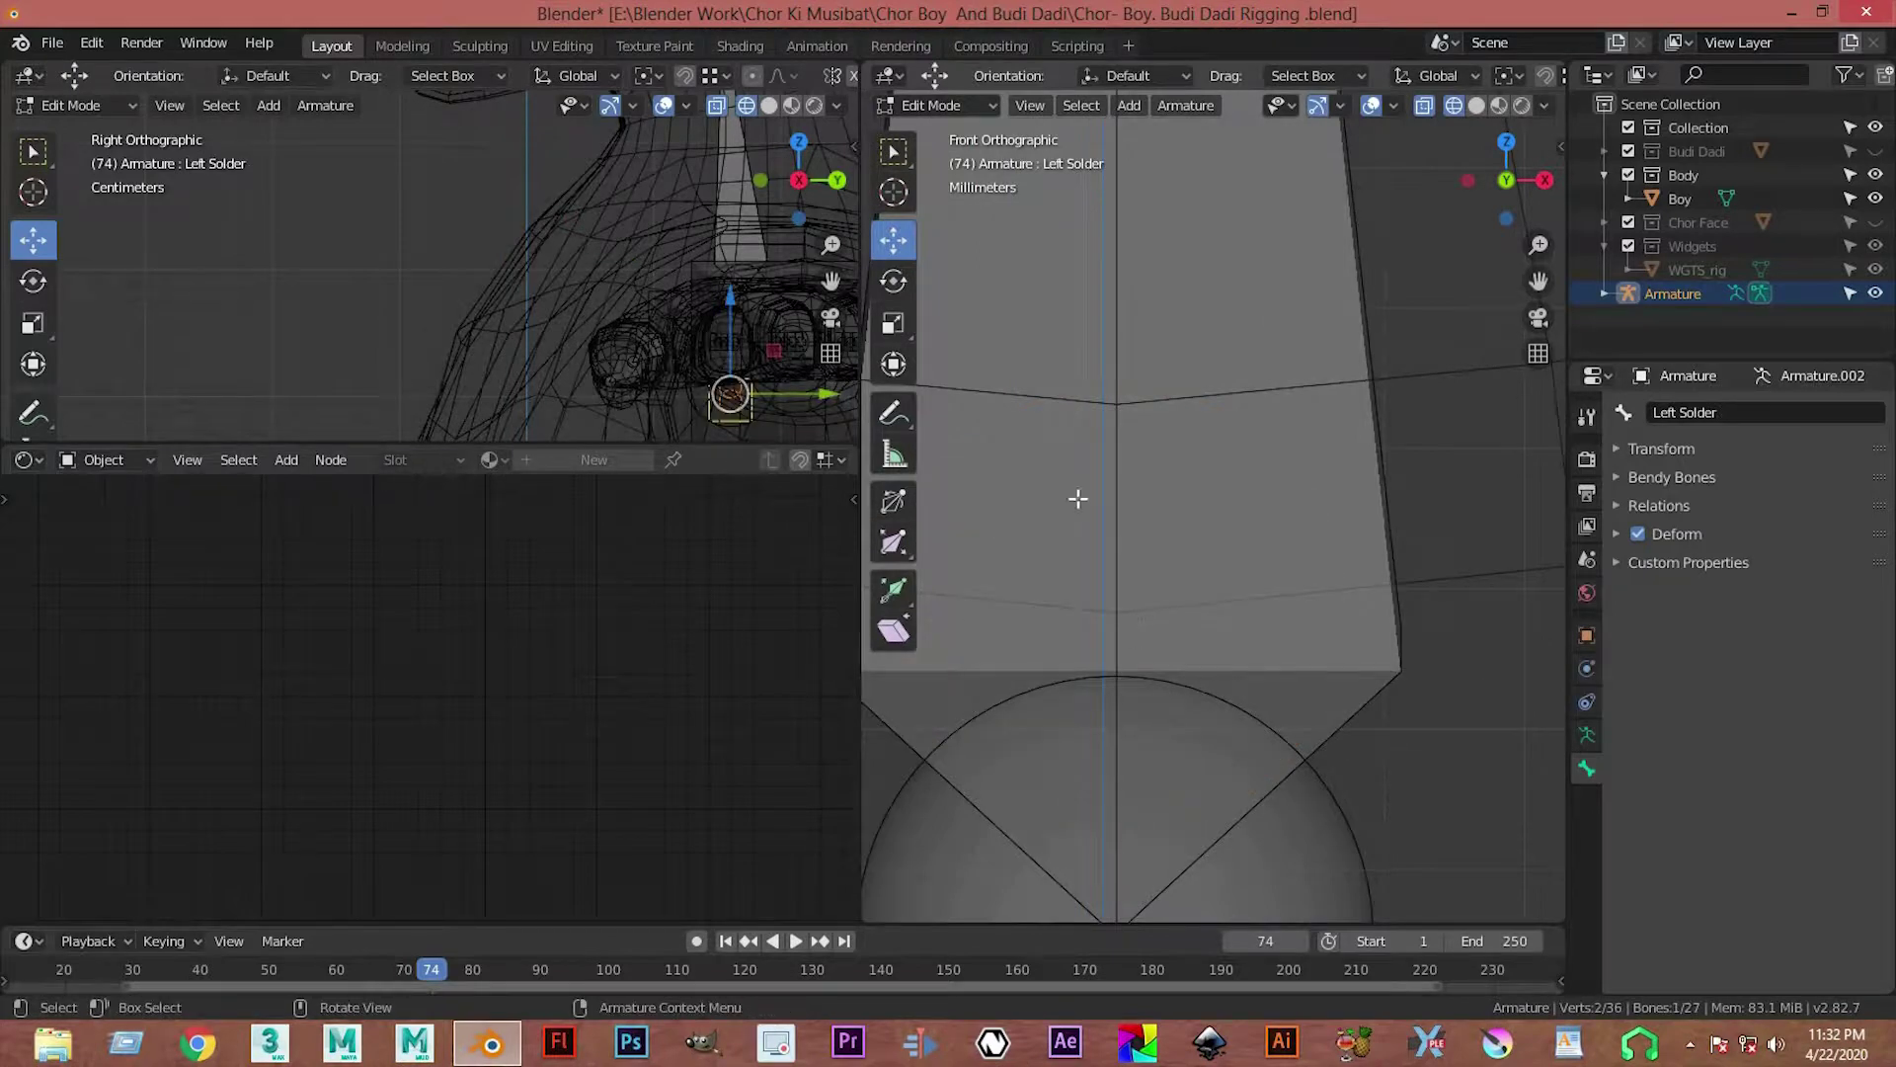
pyautogui.press('Tab')
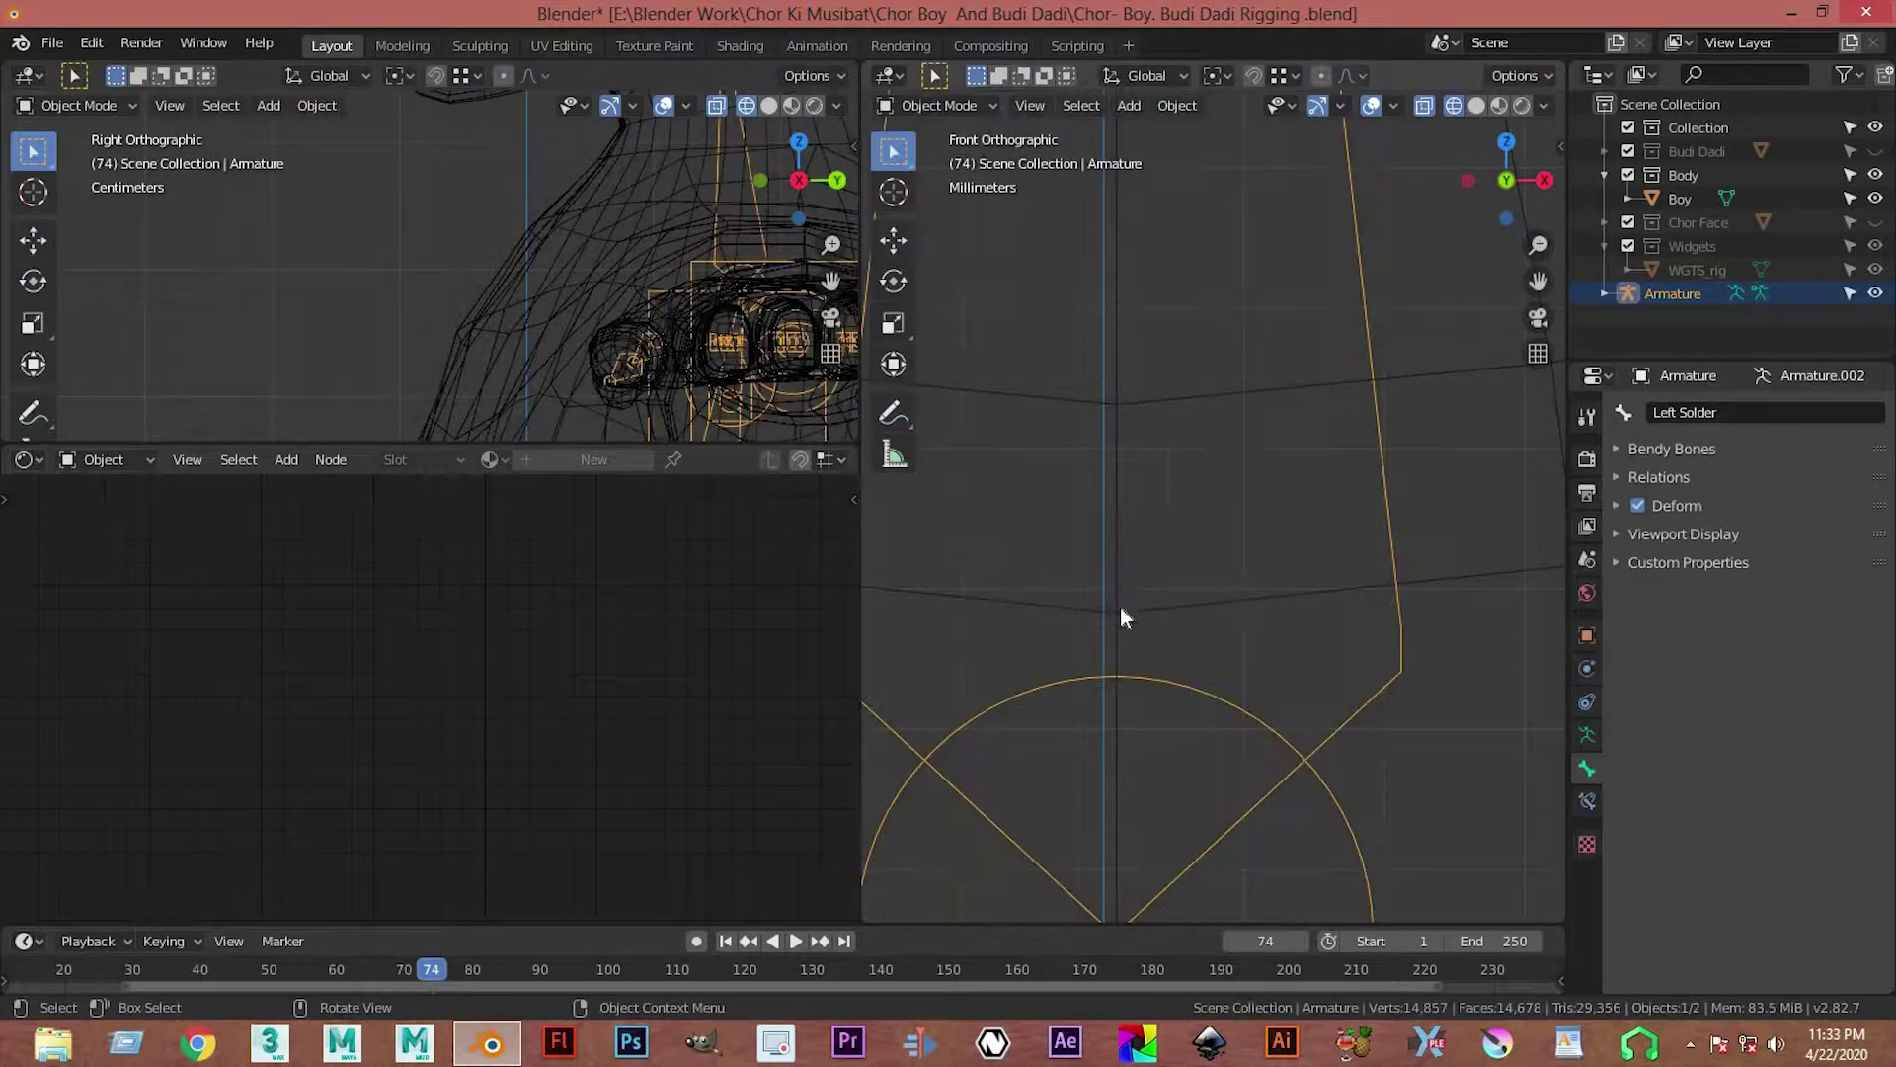
# Step: Place the 3D cursor at the upper chest joint and enter Edit Mode
pyautogui.keyDown('shift'); pyautogui.rightClick(1118, 608); pyautogui.keyUp('shift')
pyautogui.scroll(2, 1117, 608)
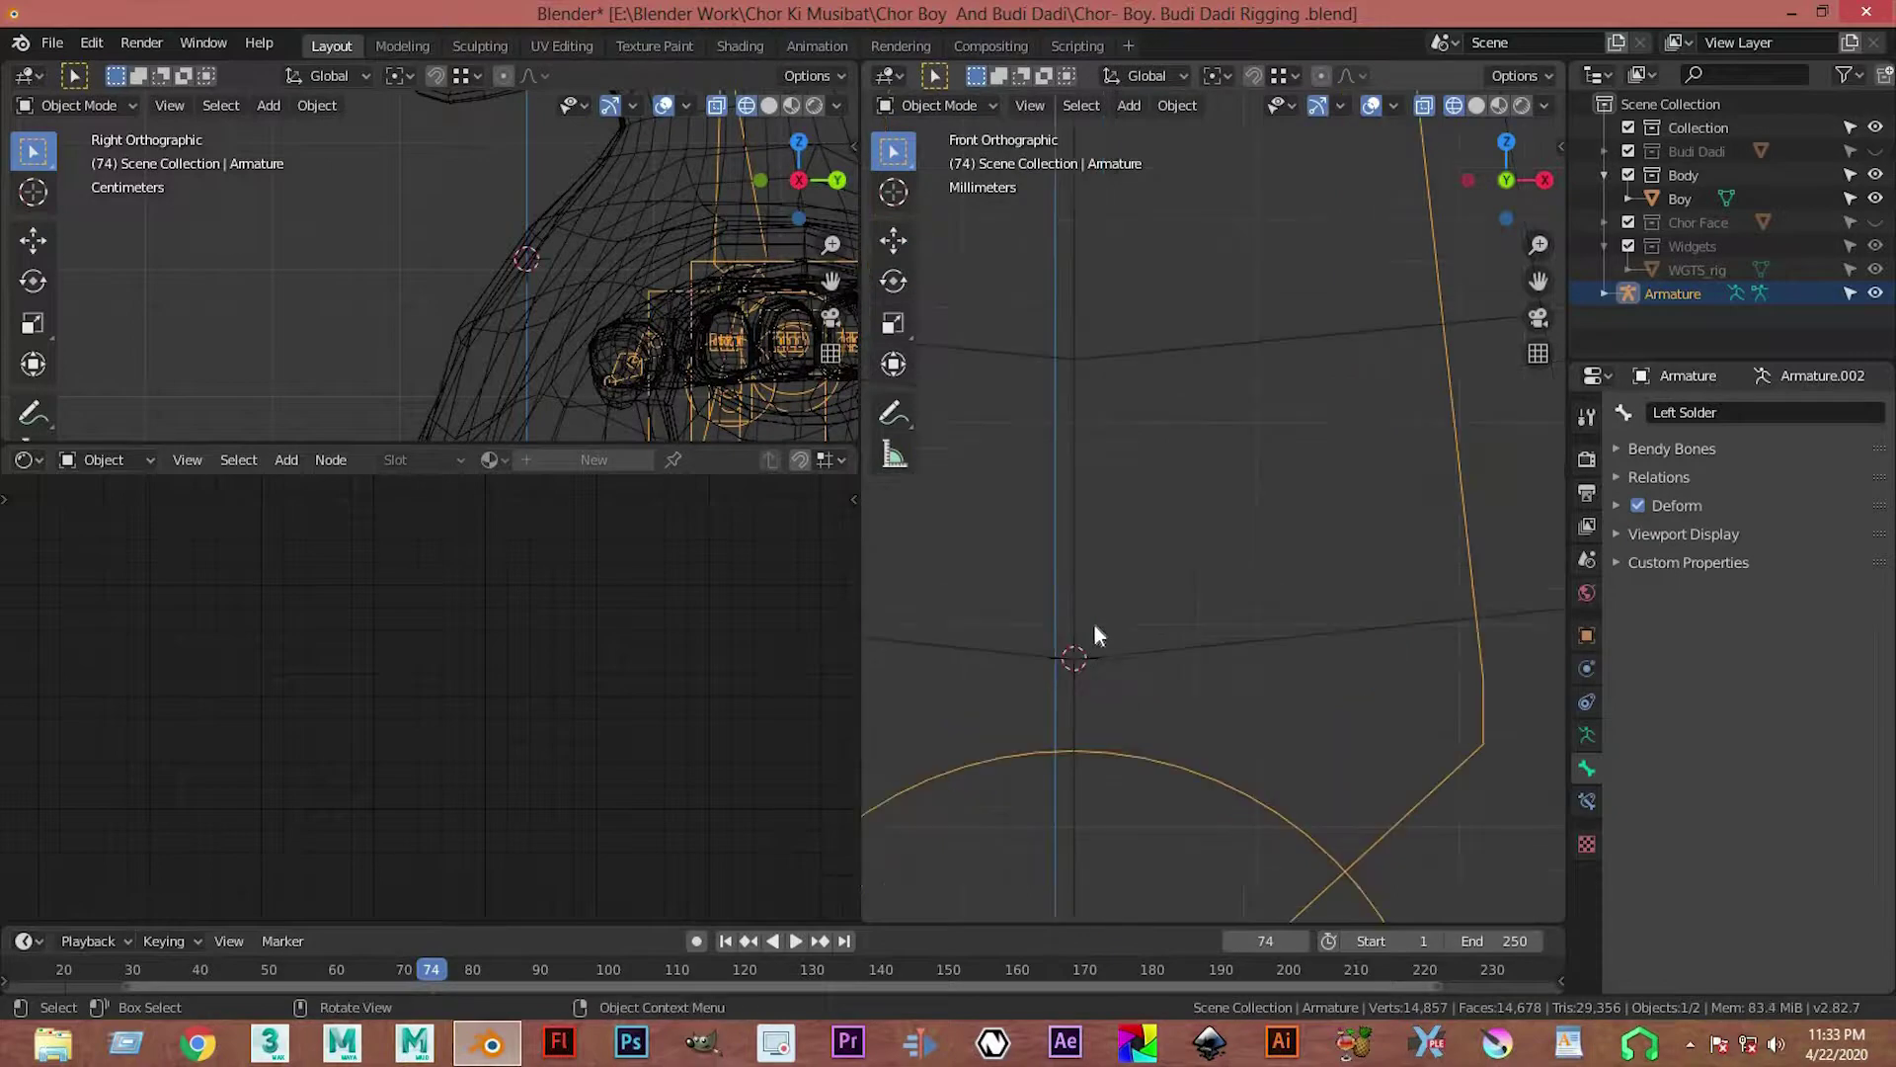
pyautogui.scroll(-2, 1227, 656)
pyautogui.scroll(-2, 1228, 643)
pyautogui.scroll(-3, 1284, 622)
pyautogui.scroll(-1, 1304, 628)
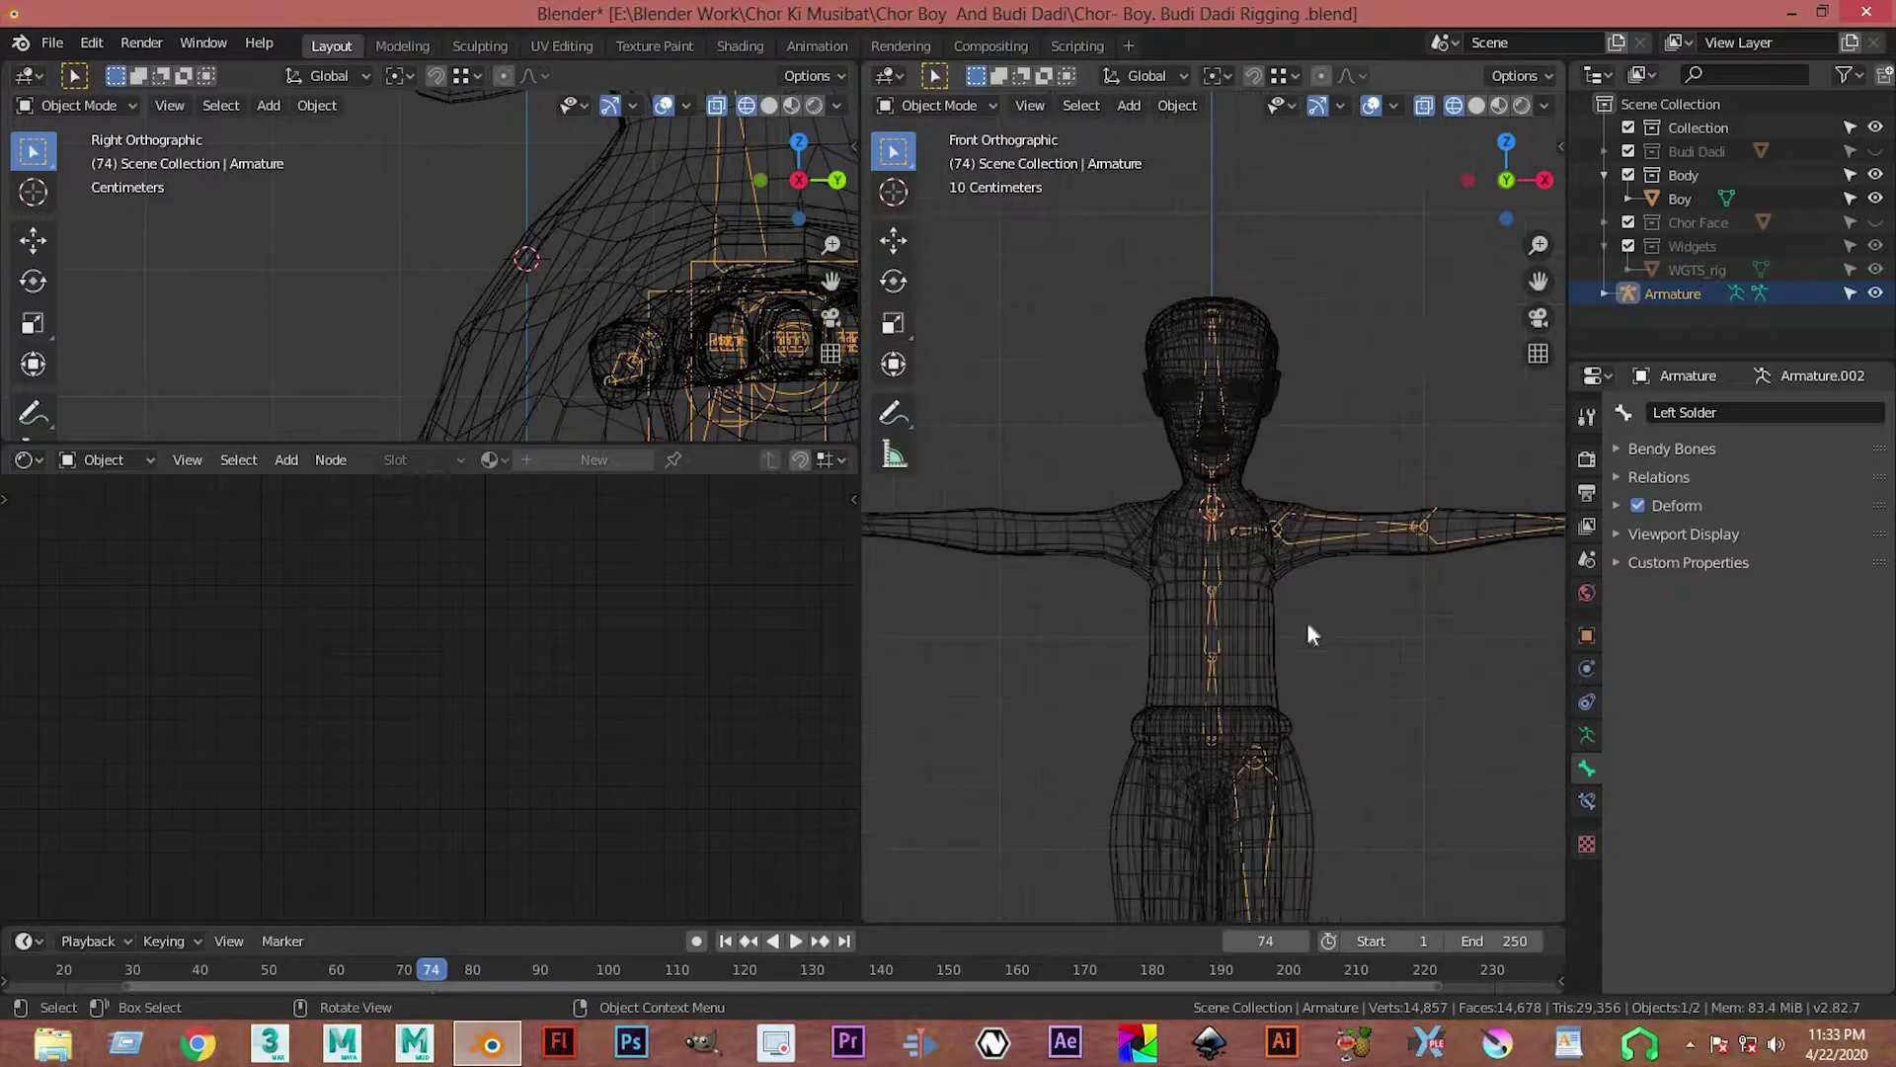
pyautogui.scroll(-1, 1355, 609)
pyautogui.scroll(-3, 1355, 609)
pyautogui.press('Tab')
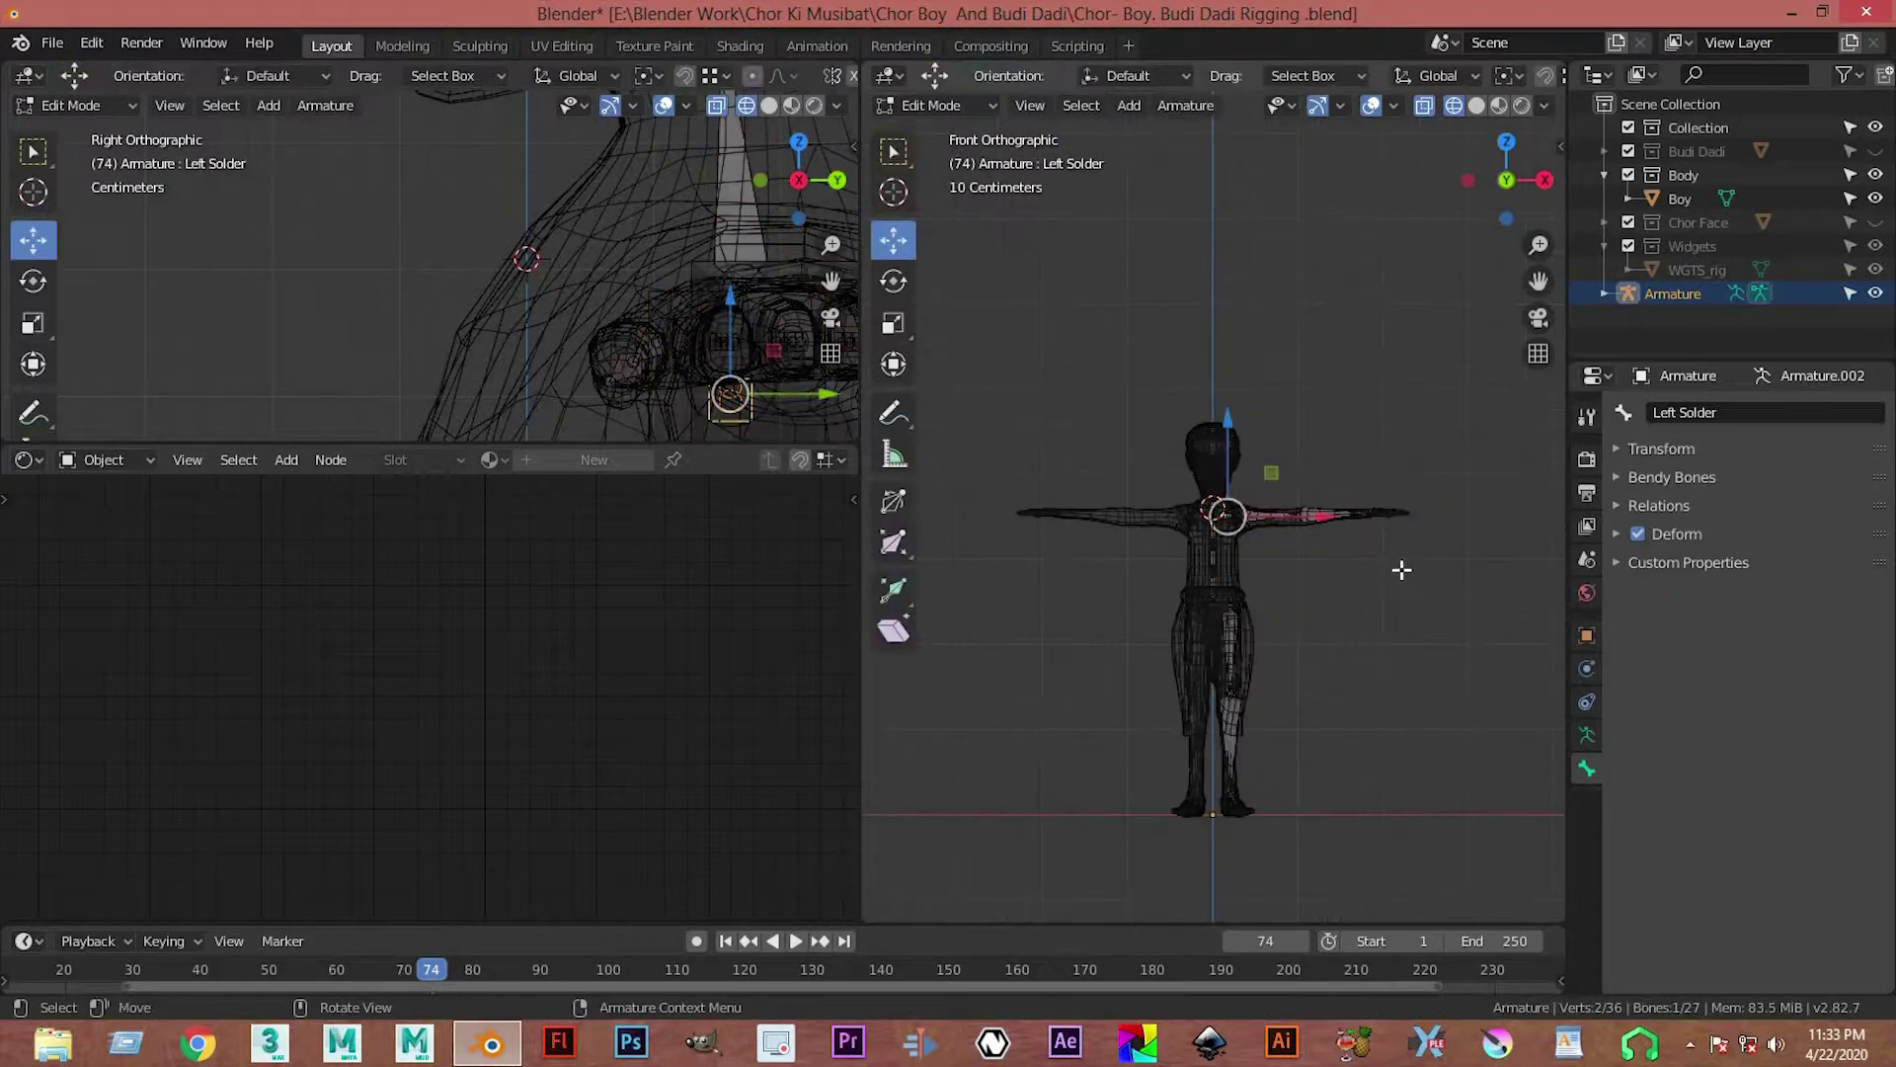
# Step: Box-select the left arm bones, then add the left leg bones to the selection
pyautogui.scroll(1, 1422, 568)
pyautogui.scroll(2, 1452, 533)
pyautogui.scroll(1, 1490, 467)
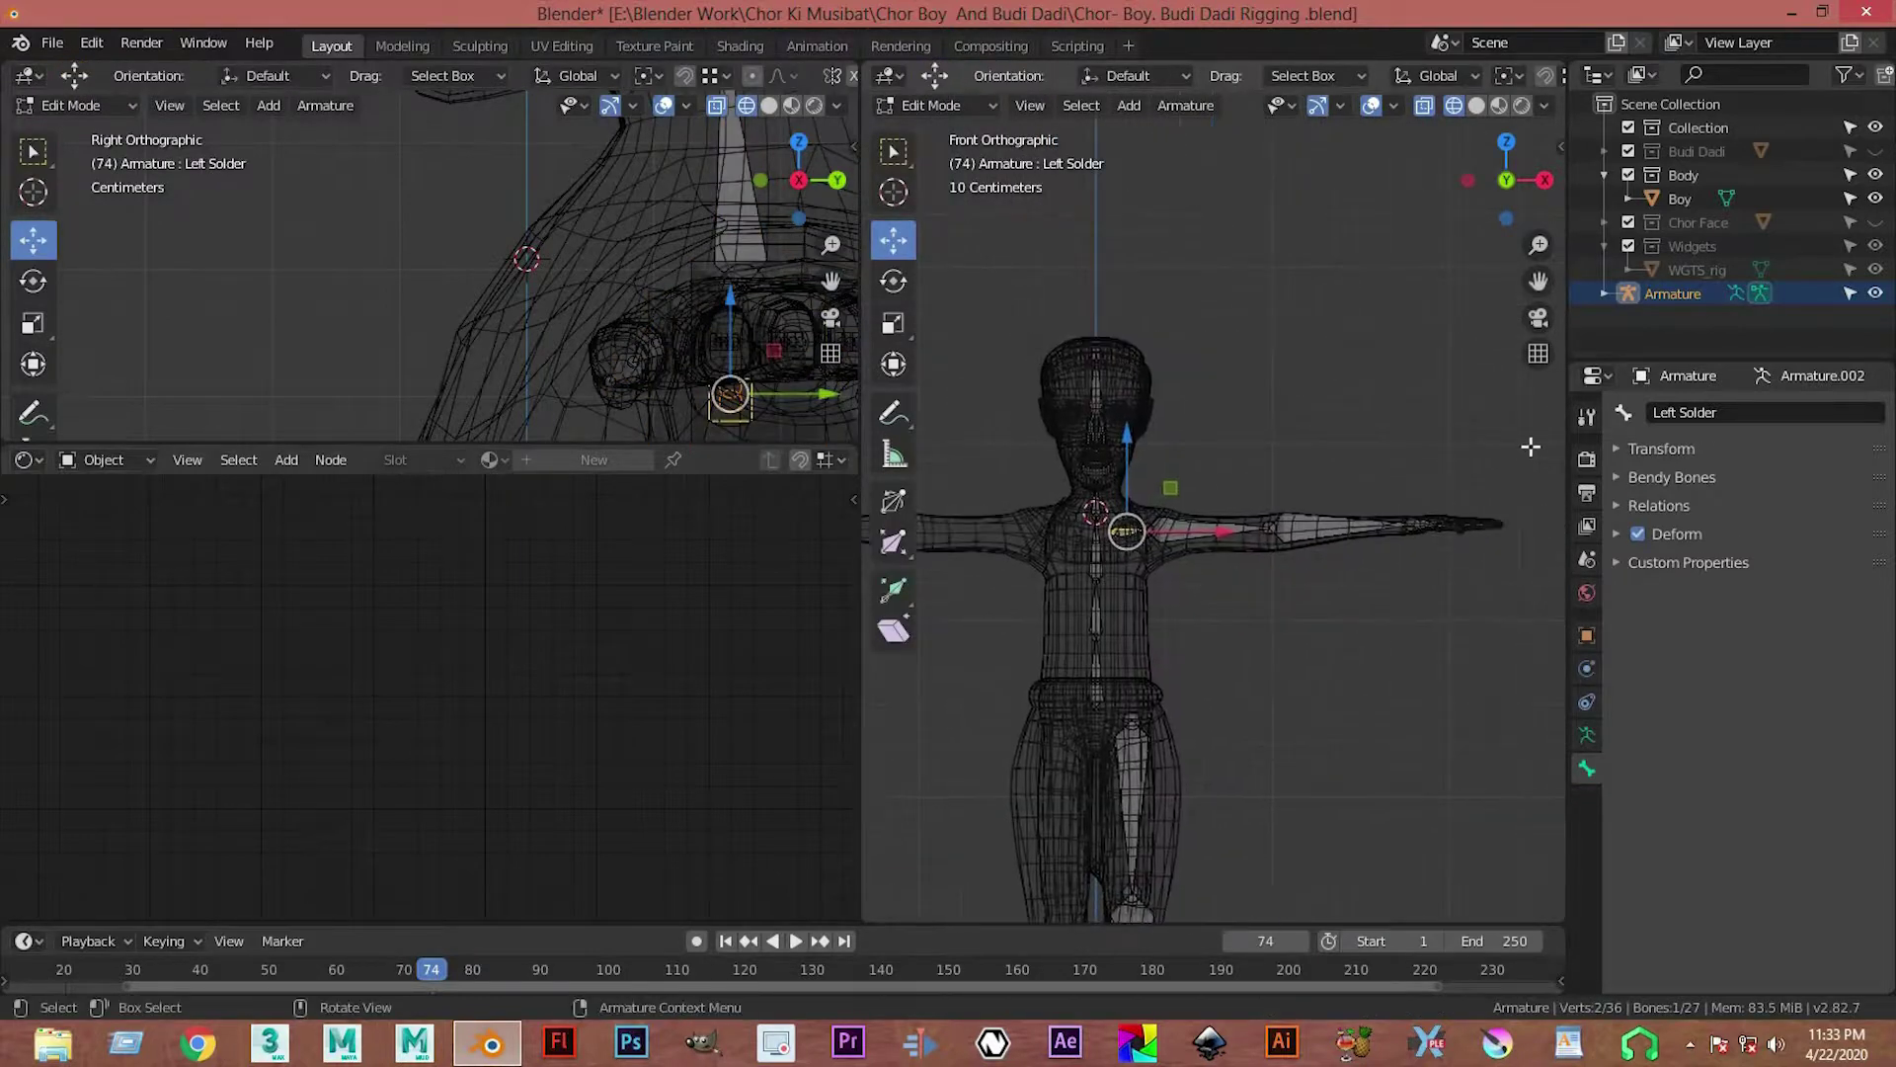
pyautogui.moveTo(1537, 452); pyautogui.dragTo(1116, 667)
pyautogui.scroll(2, 1150, 647)
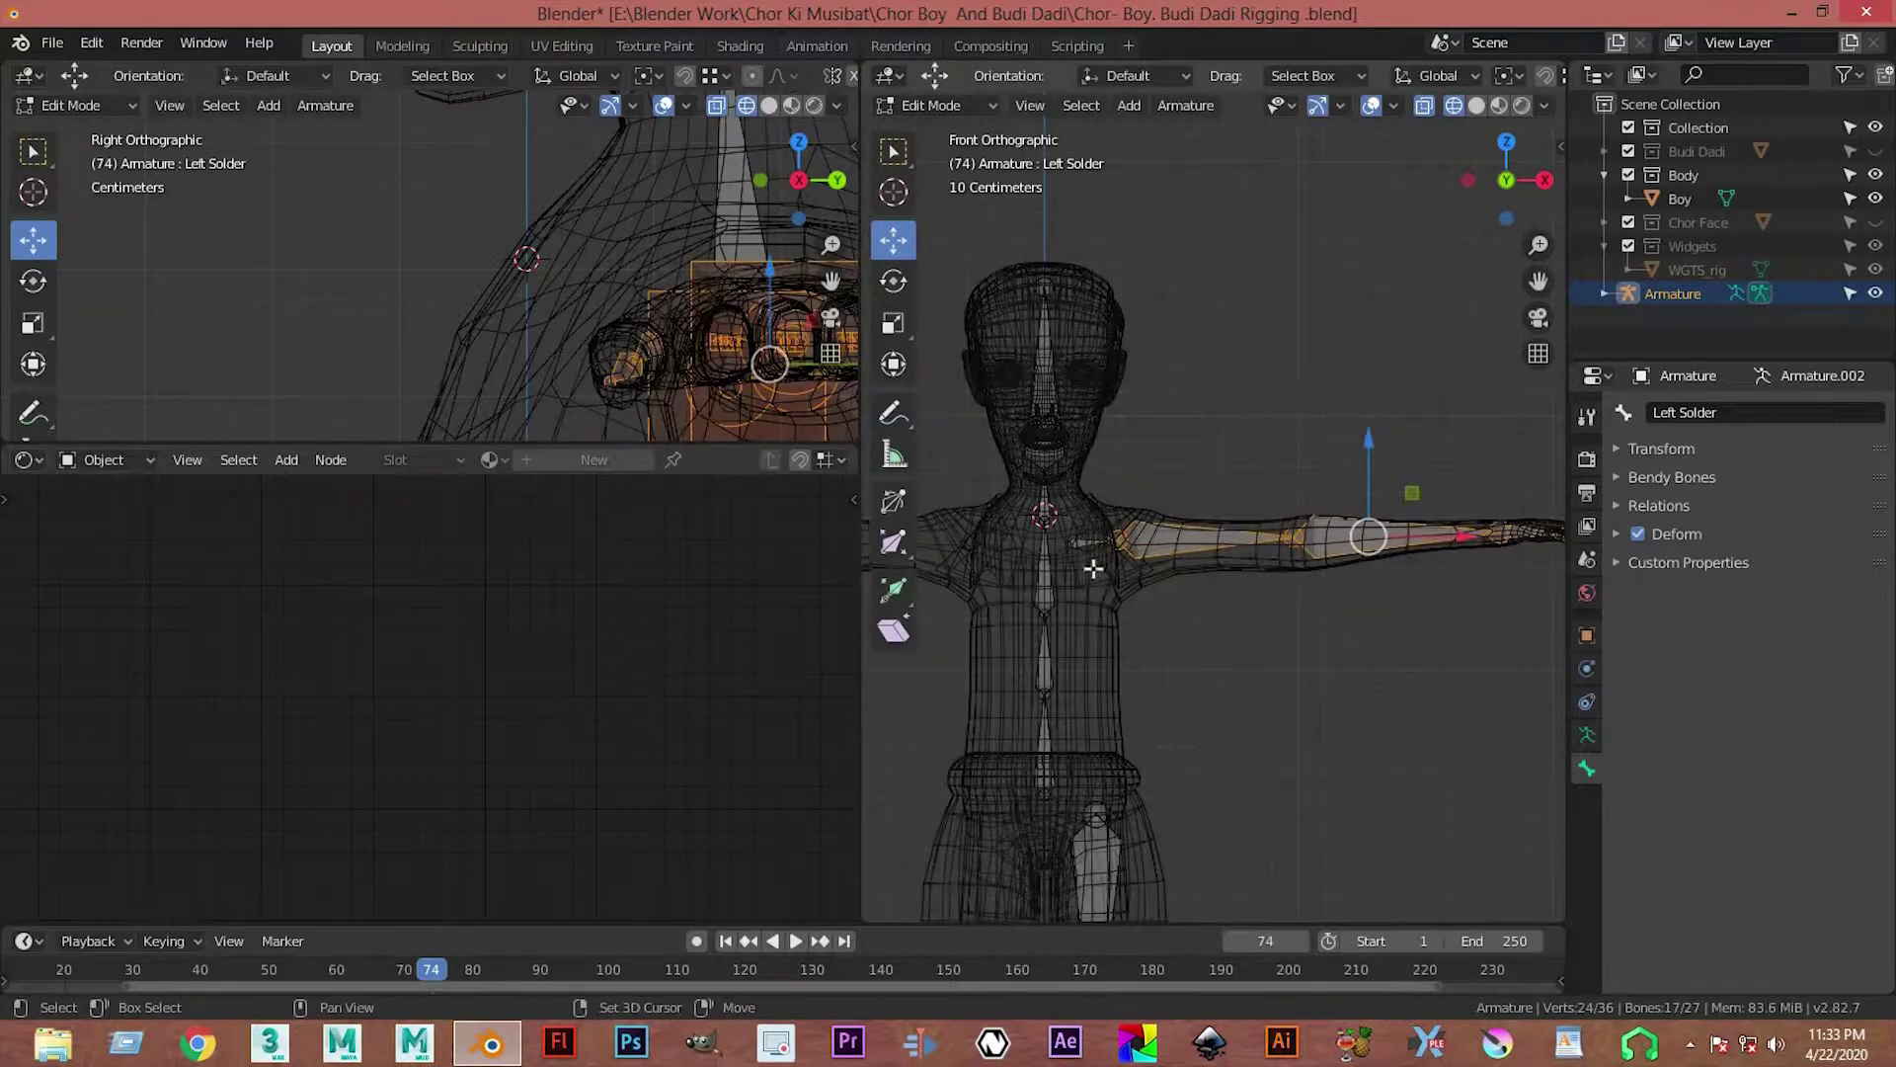
pyautogui.scroll(-4, 1201, 780)
pyautogui.keyDown('shift'); pyautogui.moveTo(1242, 646); pyautogui.dragTo(1286, 409, button='middle'); pyautogui.keyUp('shift')
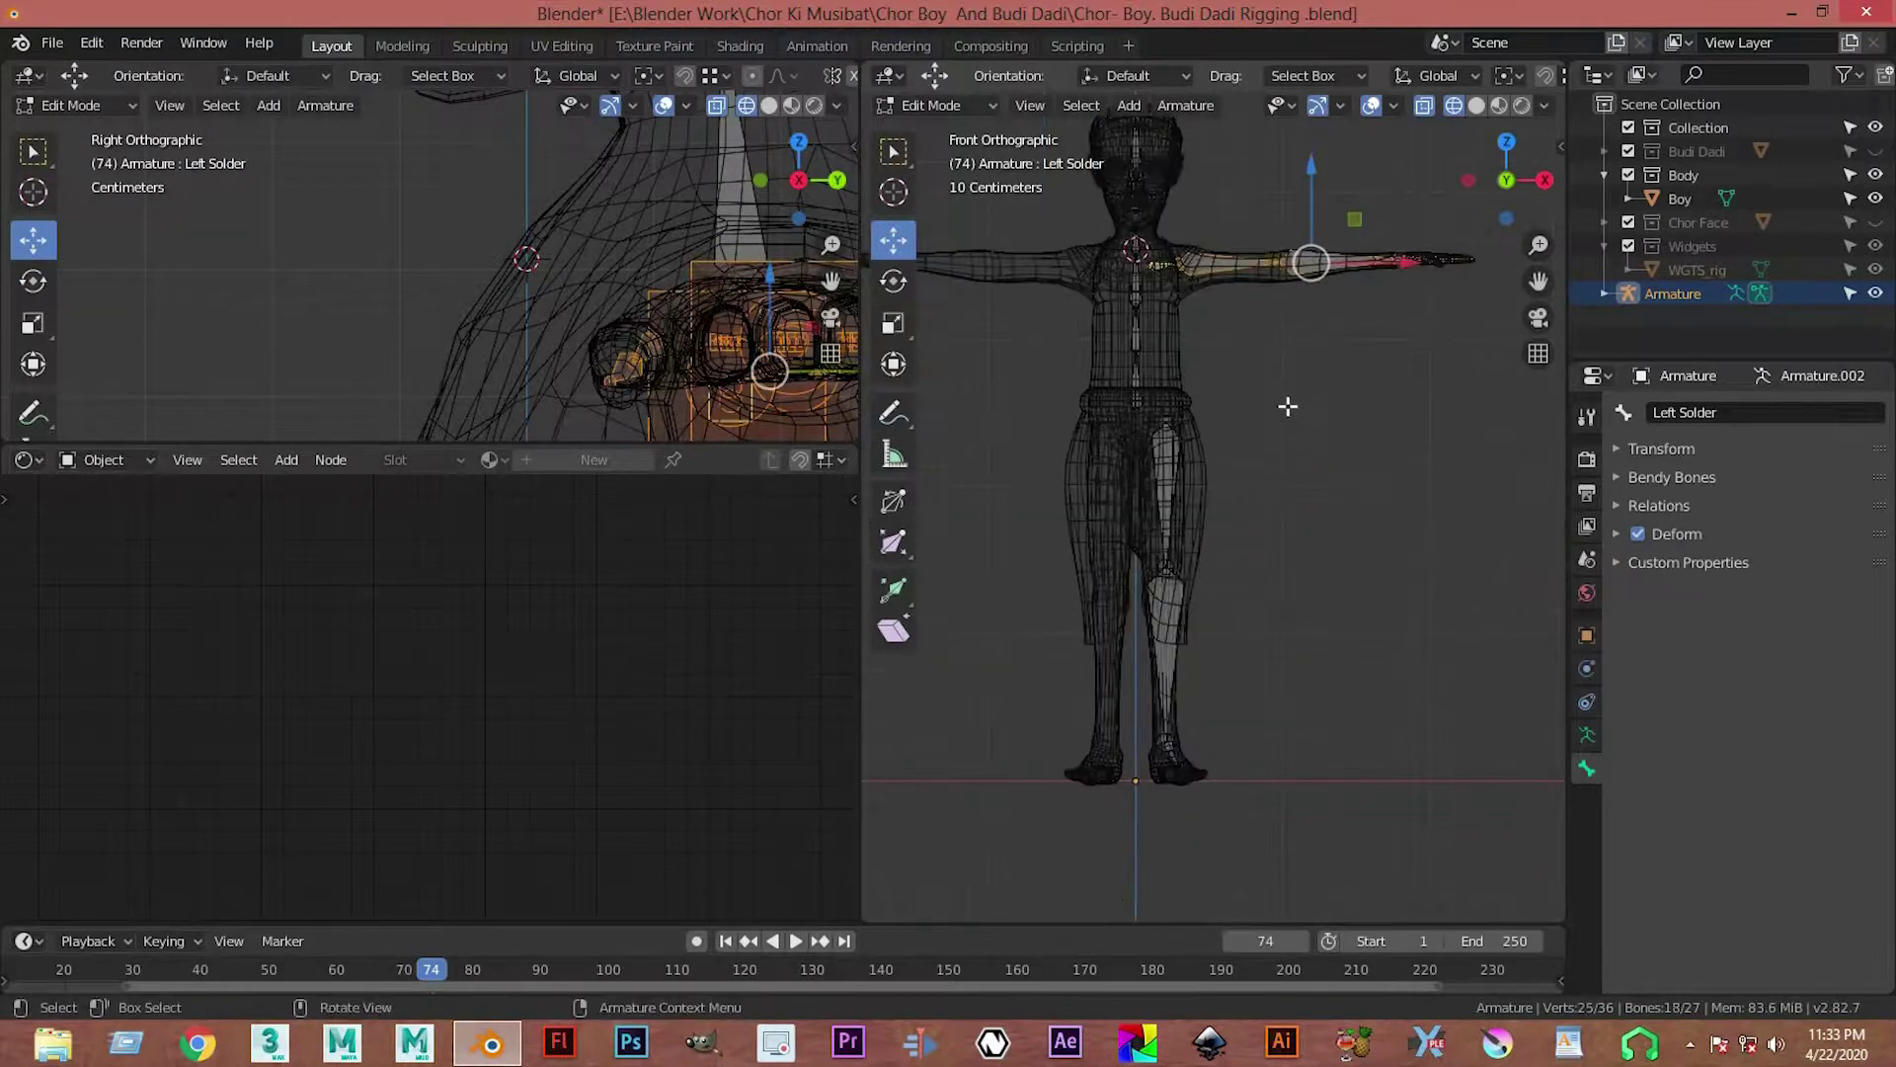
pyautogui.moveTo(1353, 363)
pyautogui.mouseDown()
pyautogui.moveTo(1152, 882)
pyautogui.moveTo(1136, 647)
pyautogui.mouseUp()
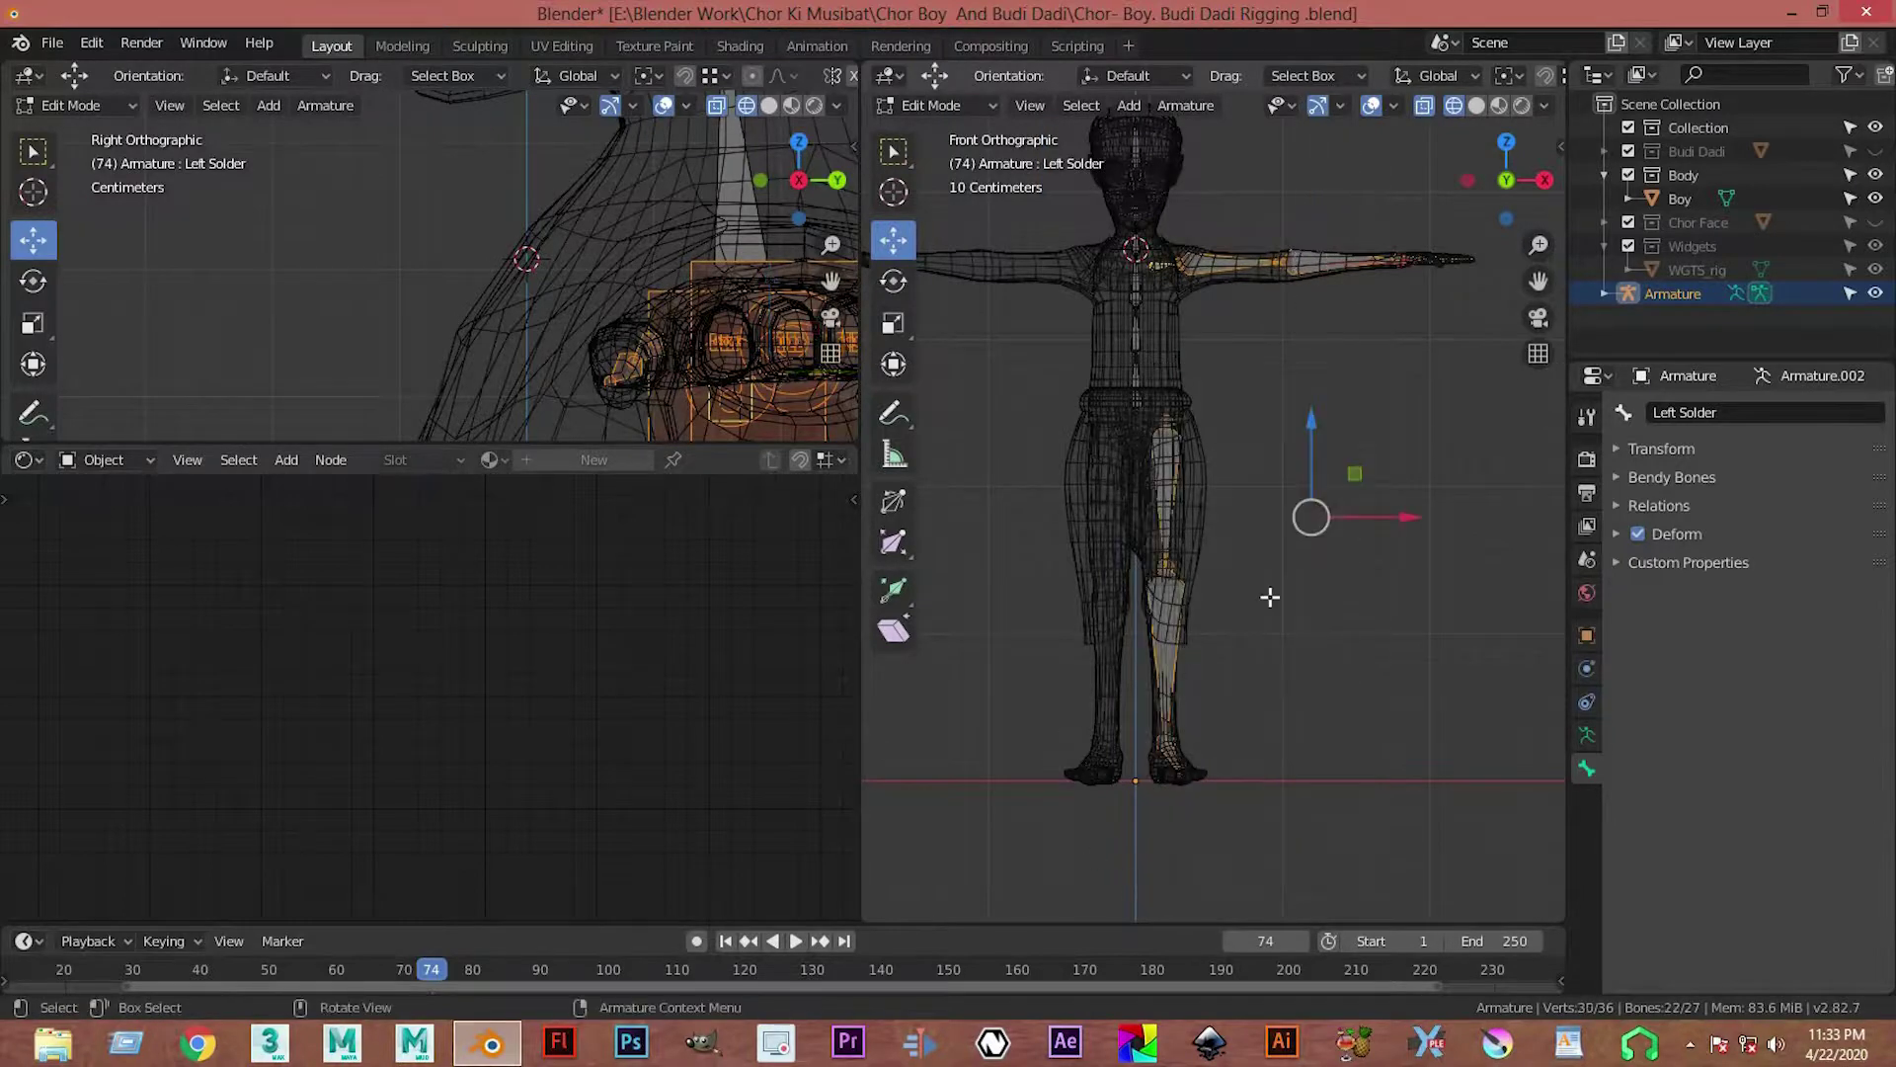
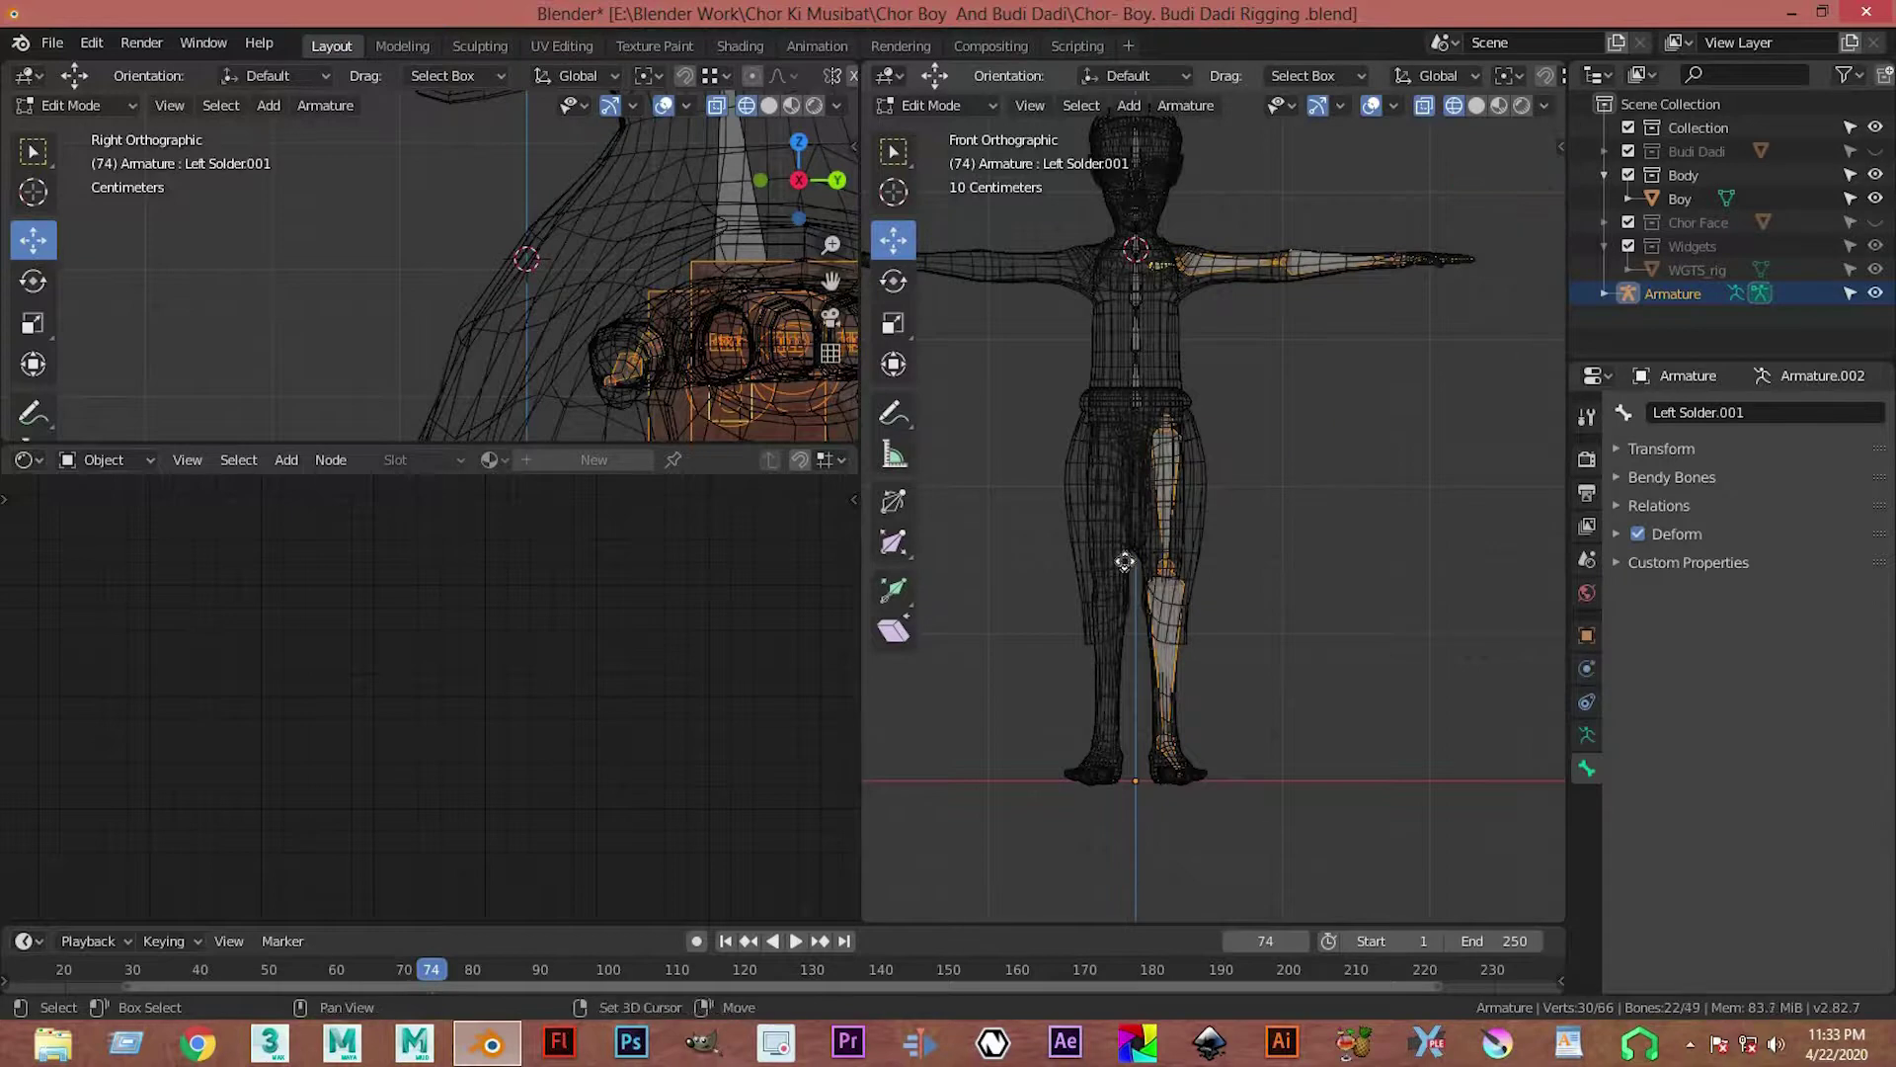
# Step: Duplicate the Left Solder bones in place and set the pivot point to 3D Cursor
pyautogui.hotkey('shift', 'd')
pyautogui.rightClick(1182, 664)
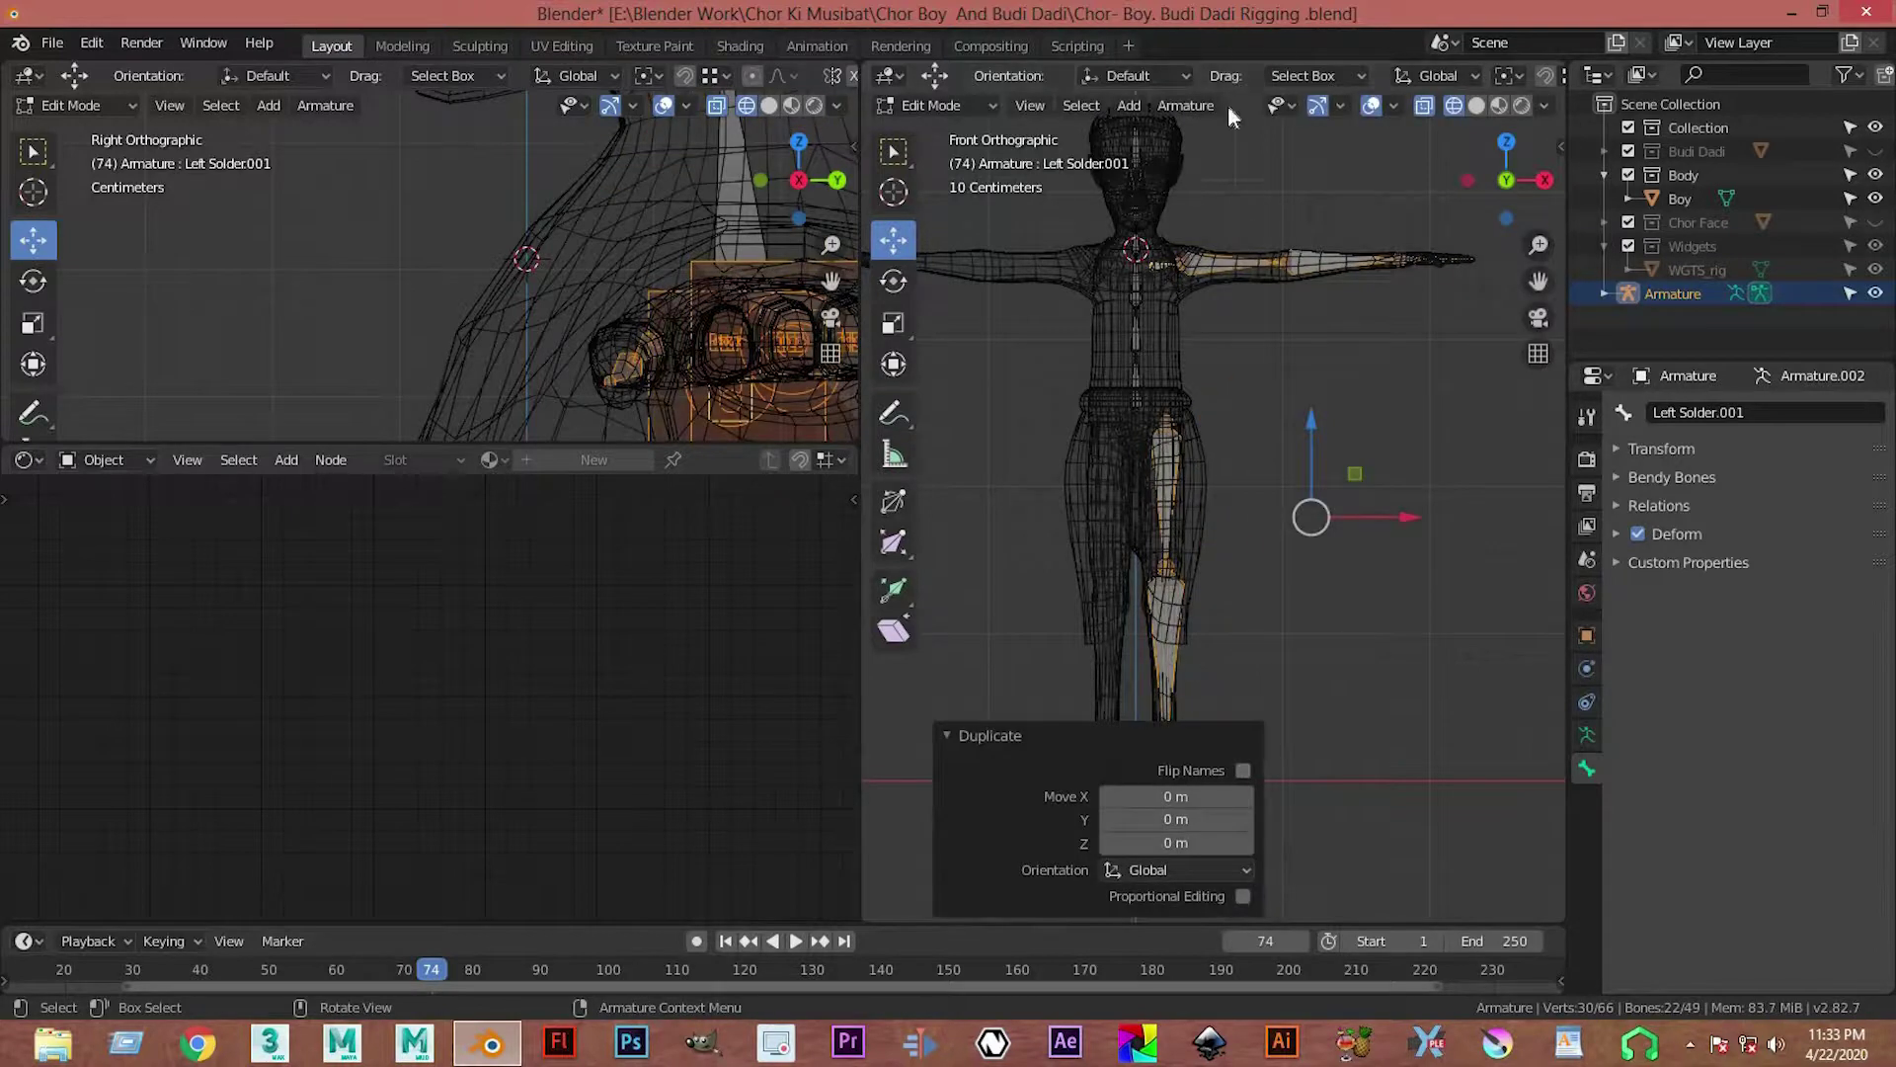
pyautogui.click(1501, 87)
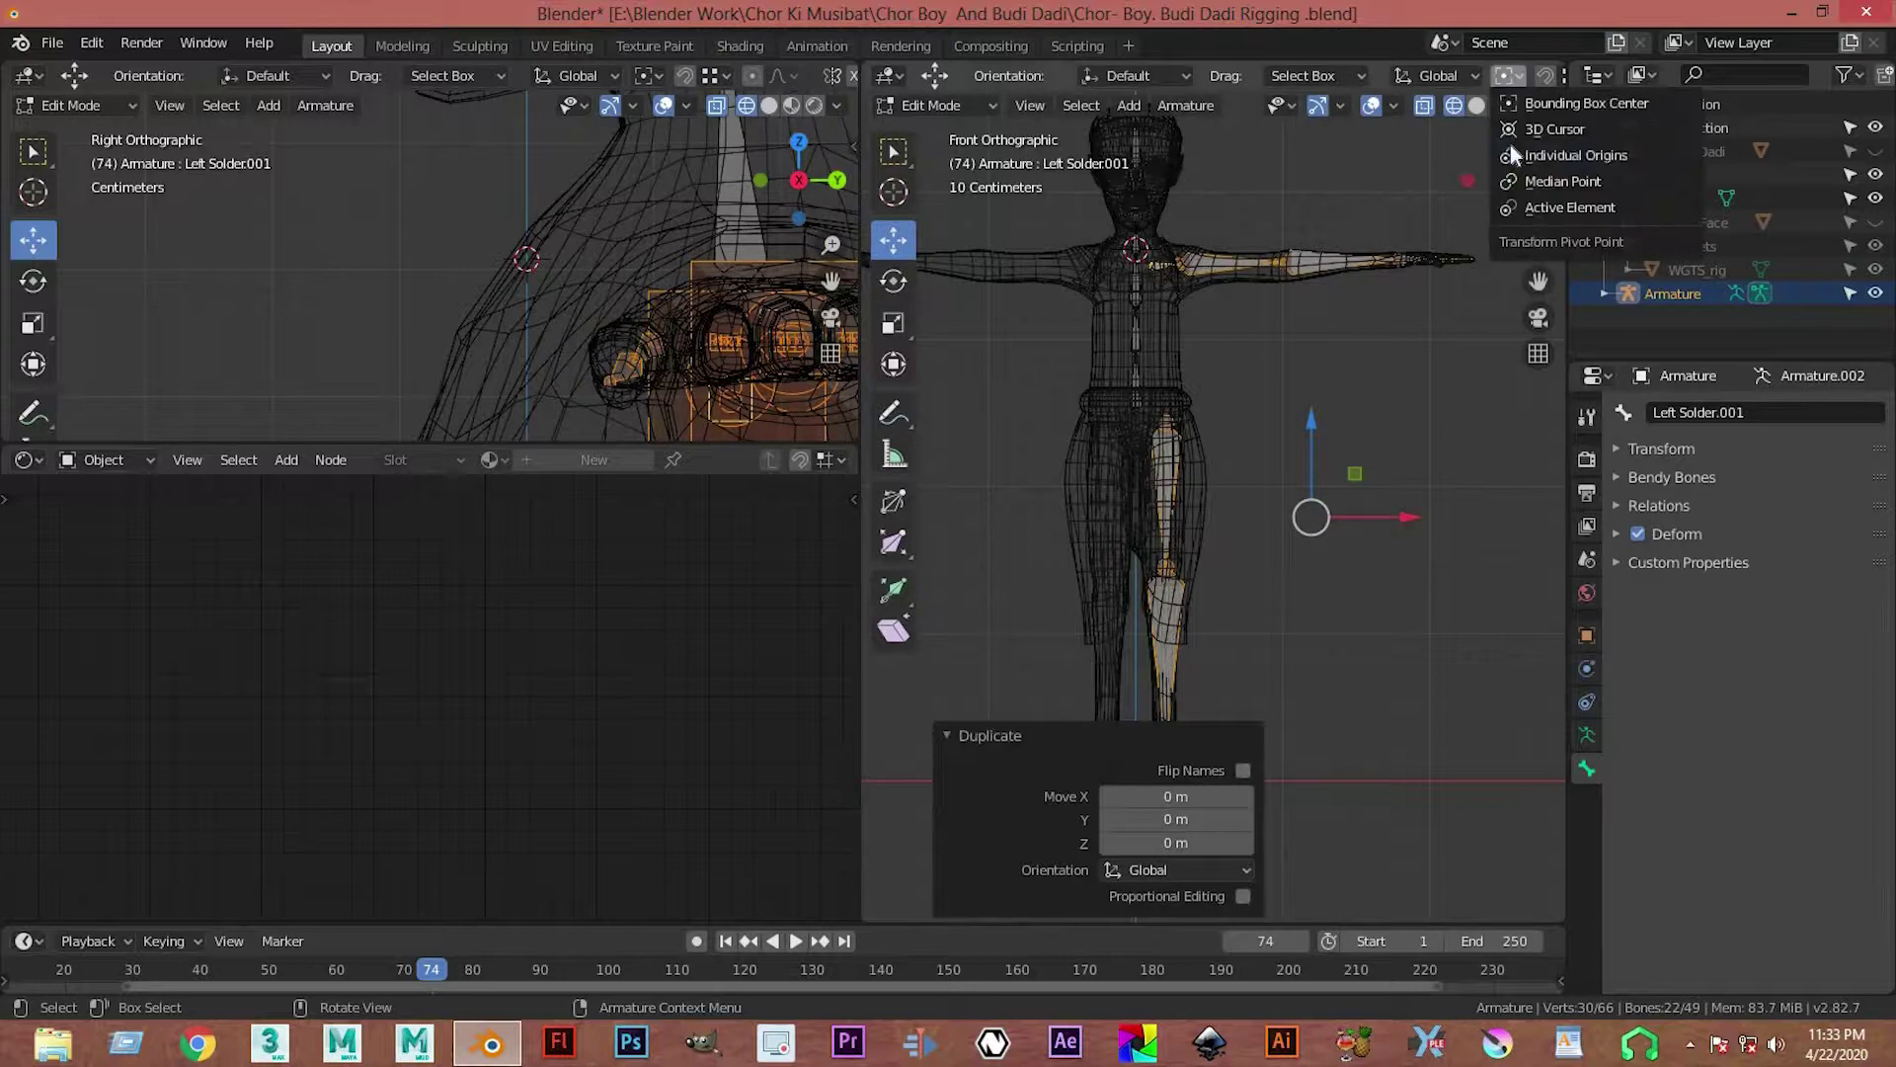
pyautogui.click(1541, 135)
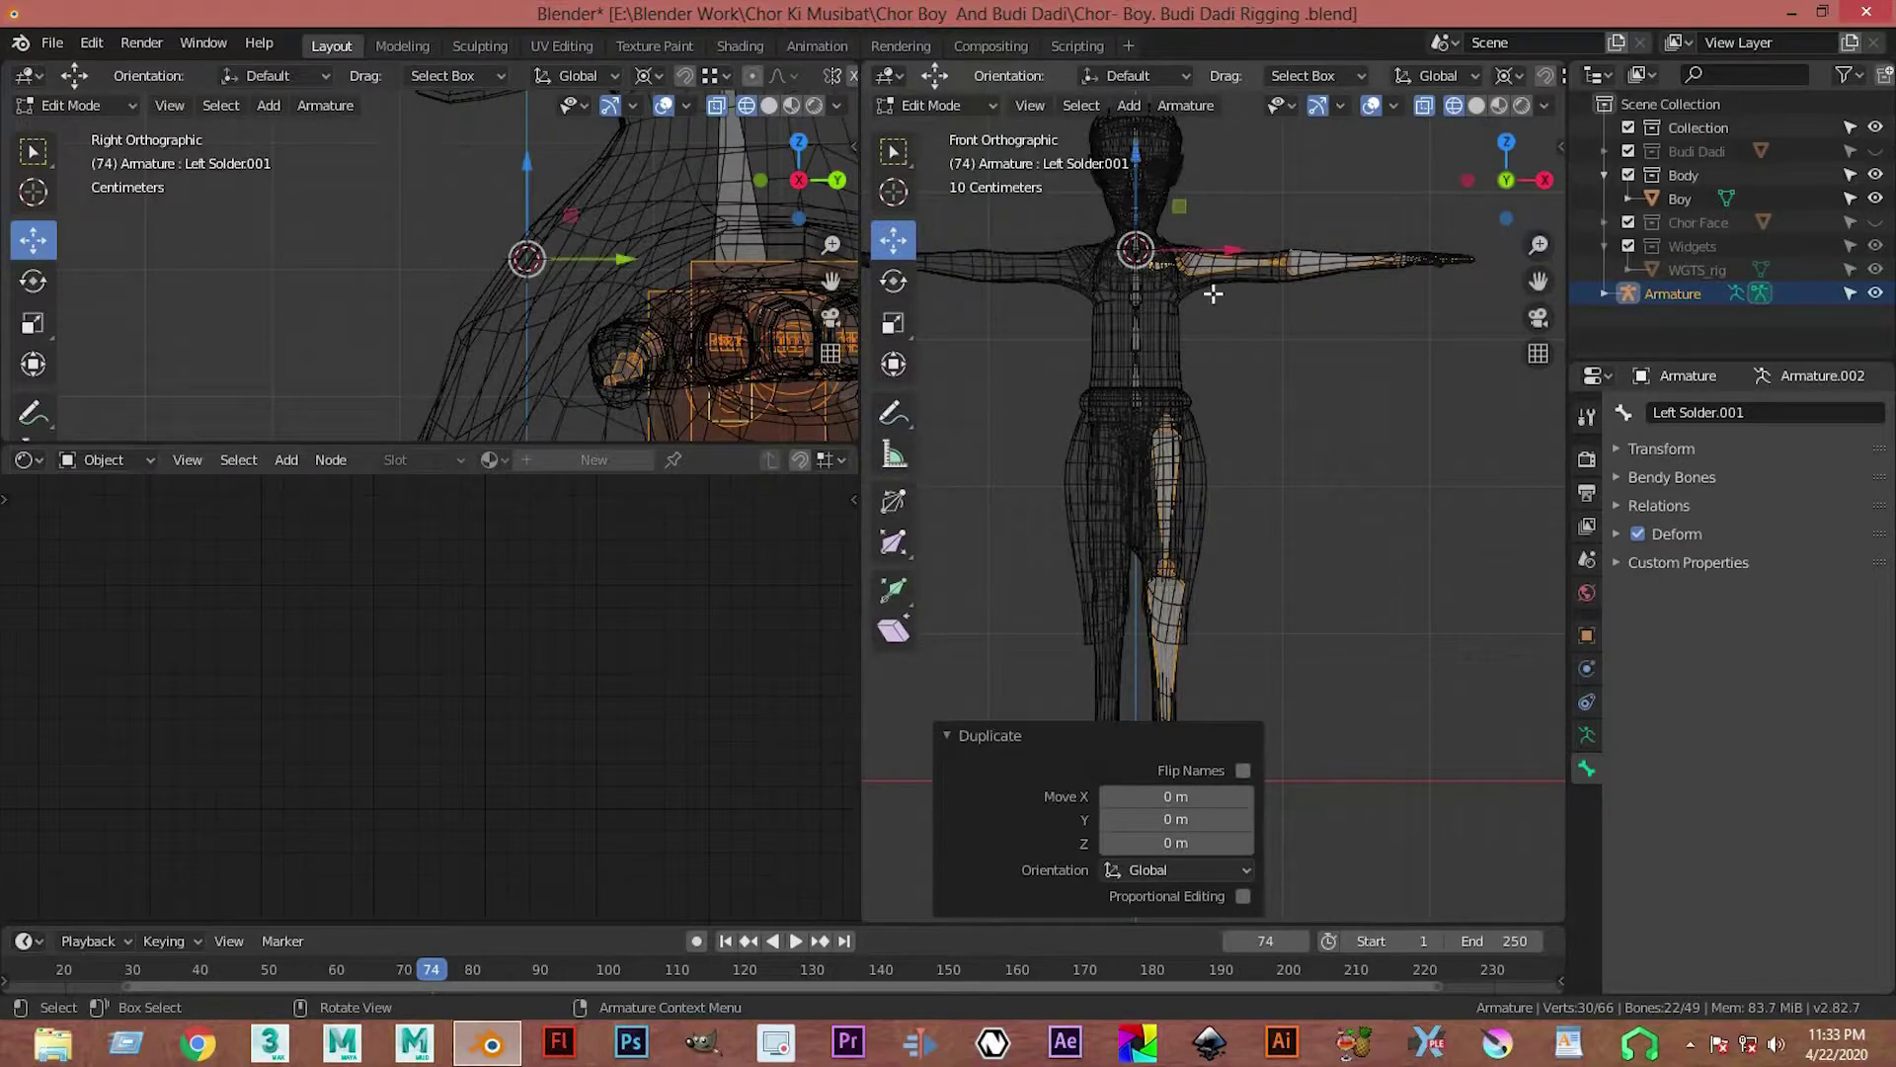
# Step: Mirror the duplicated bones across X with a scale of -1, then return to Object Mode
pyautogui.press('s')
pyautogui.press('x')
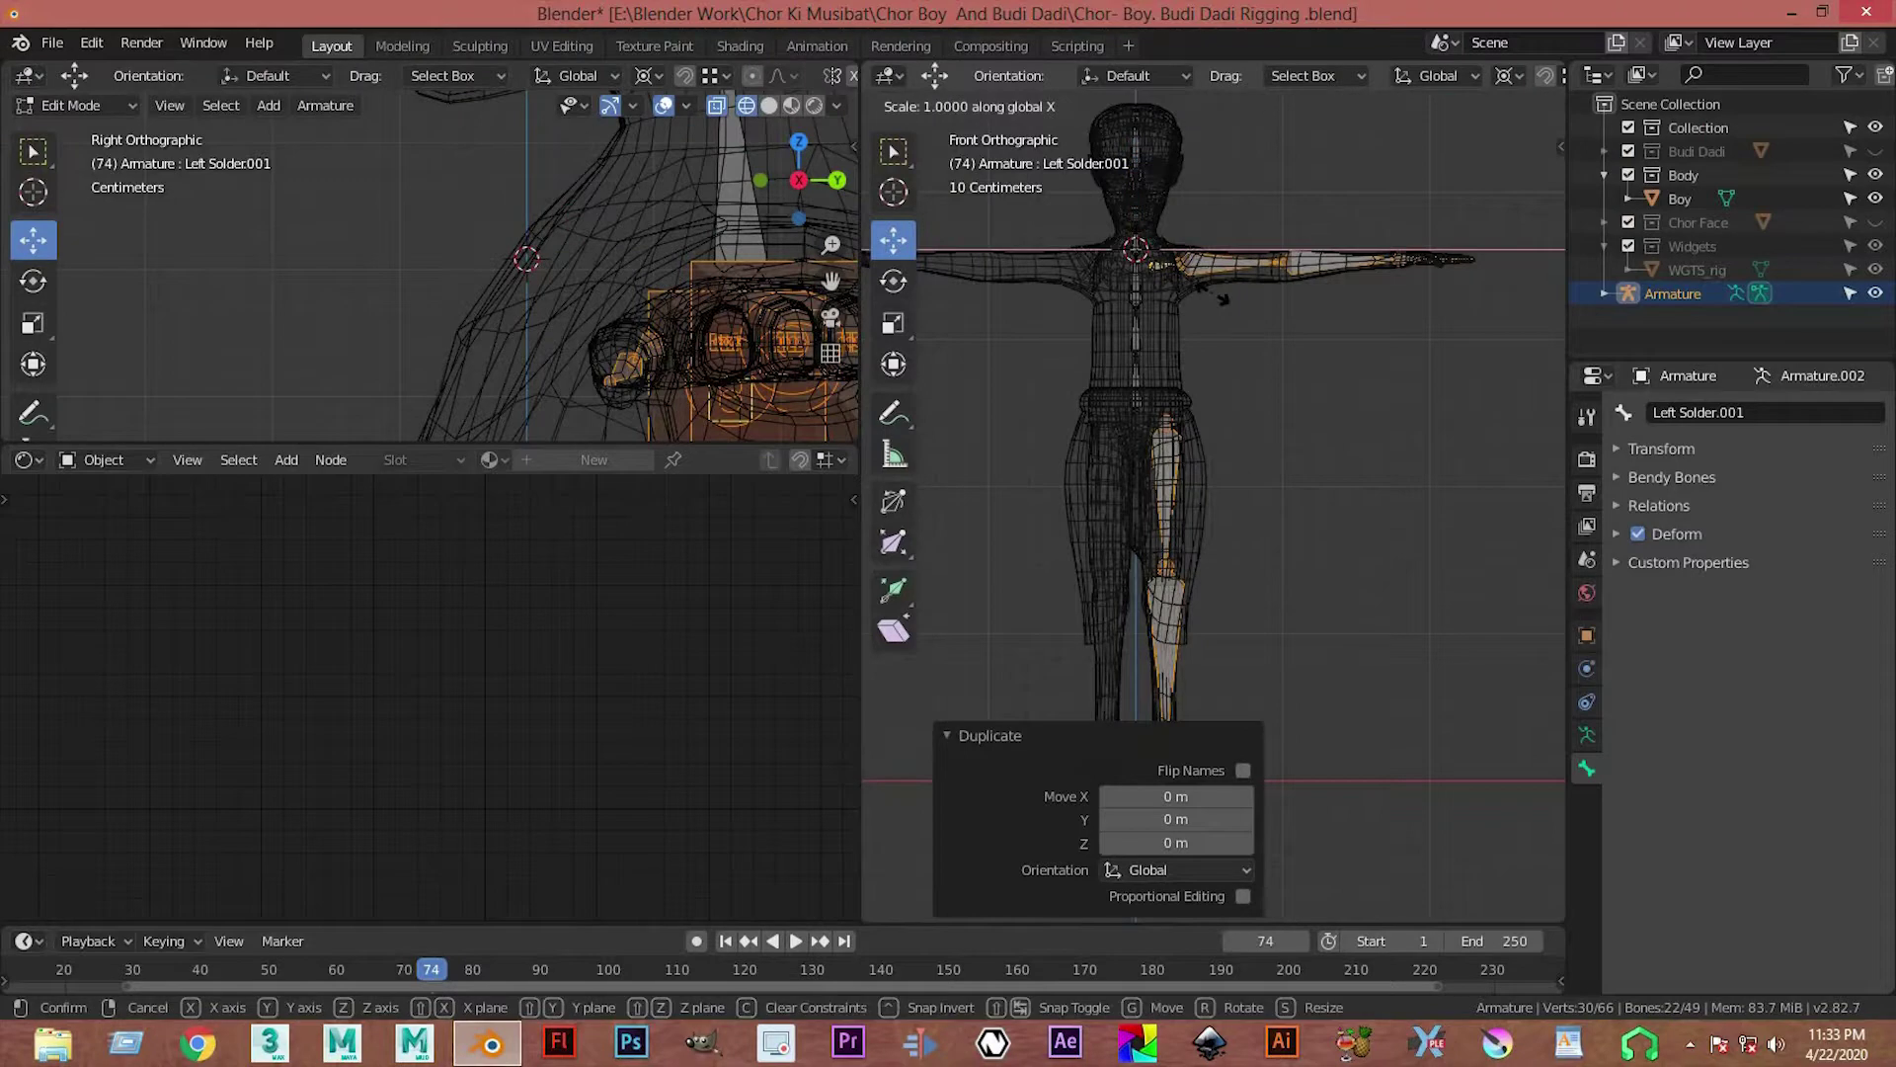
pyautogui.write('-1')
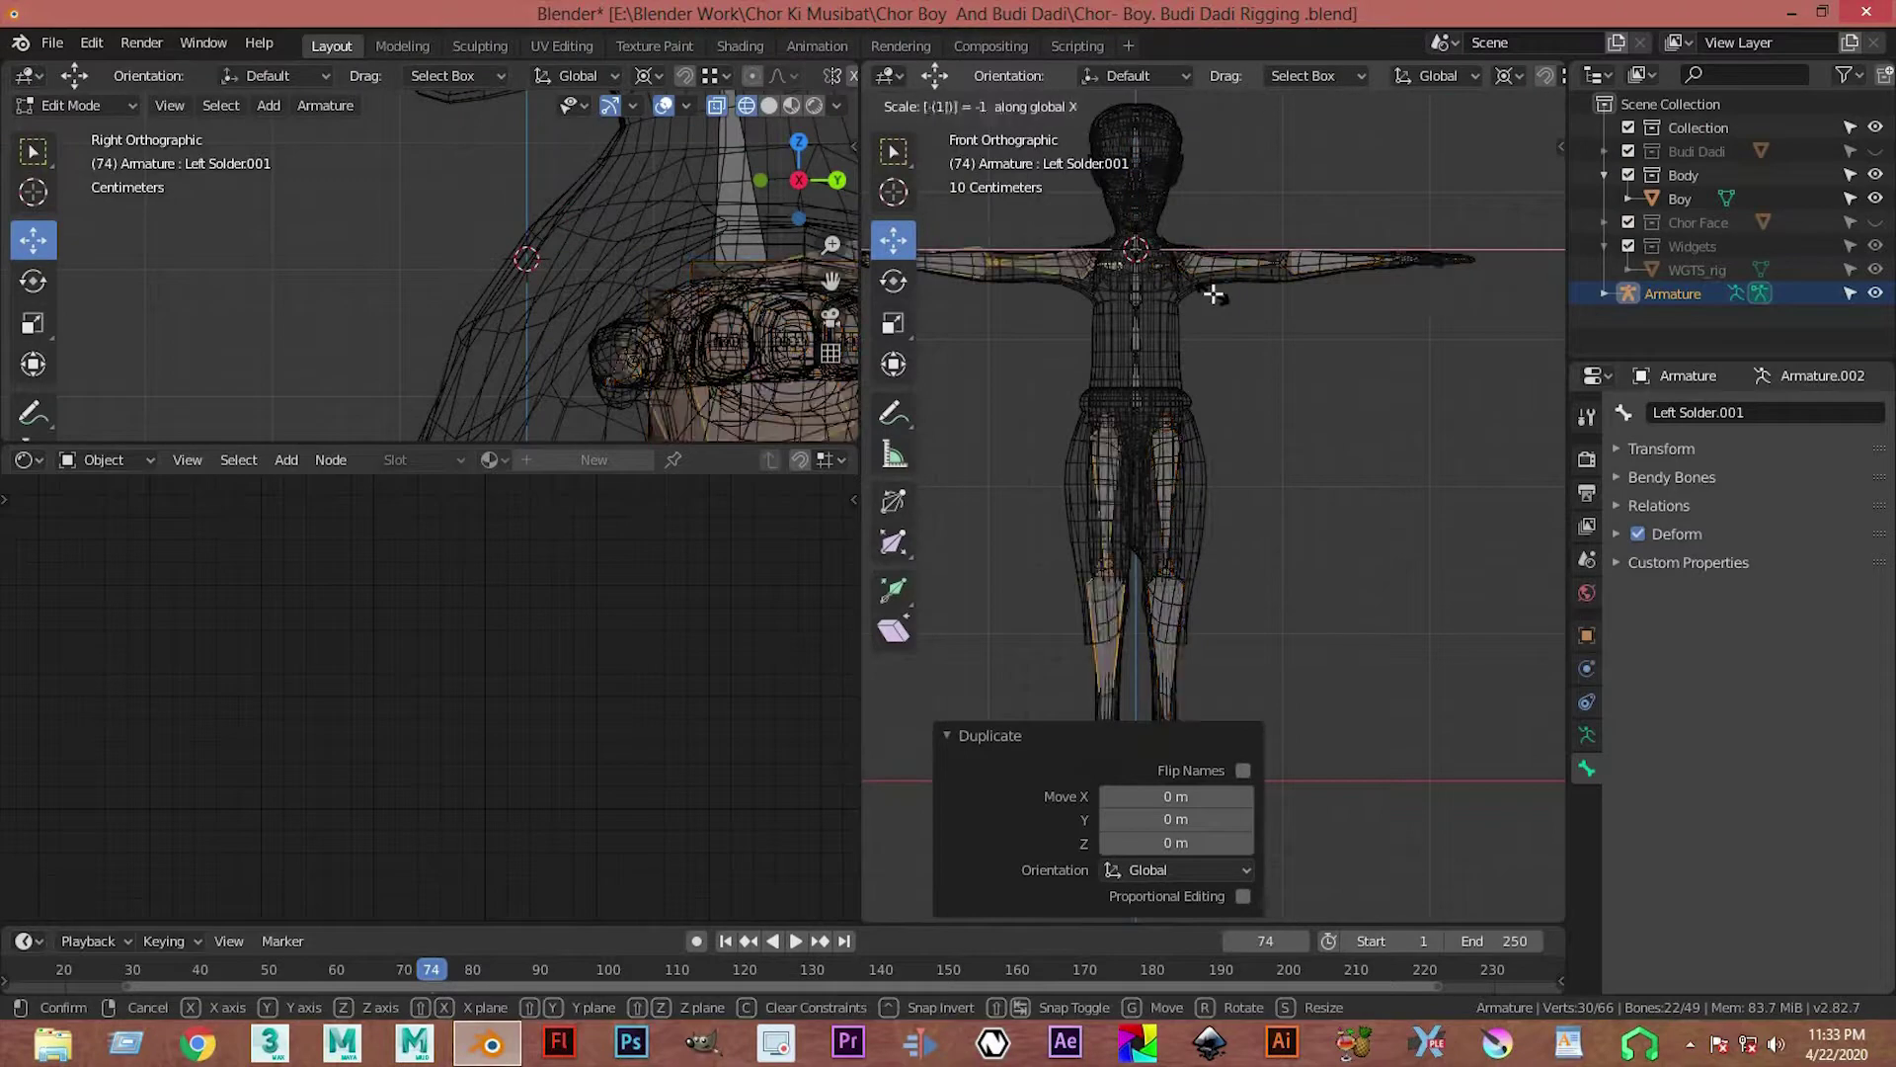
pyautogui.press('Return')
pyautogui.scroll(-3, 656, 326)
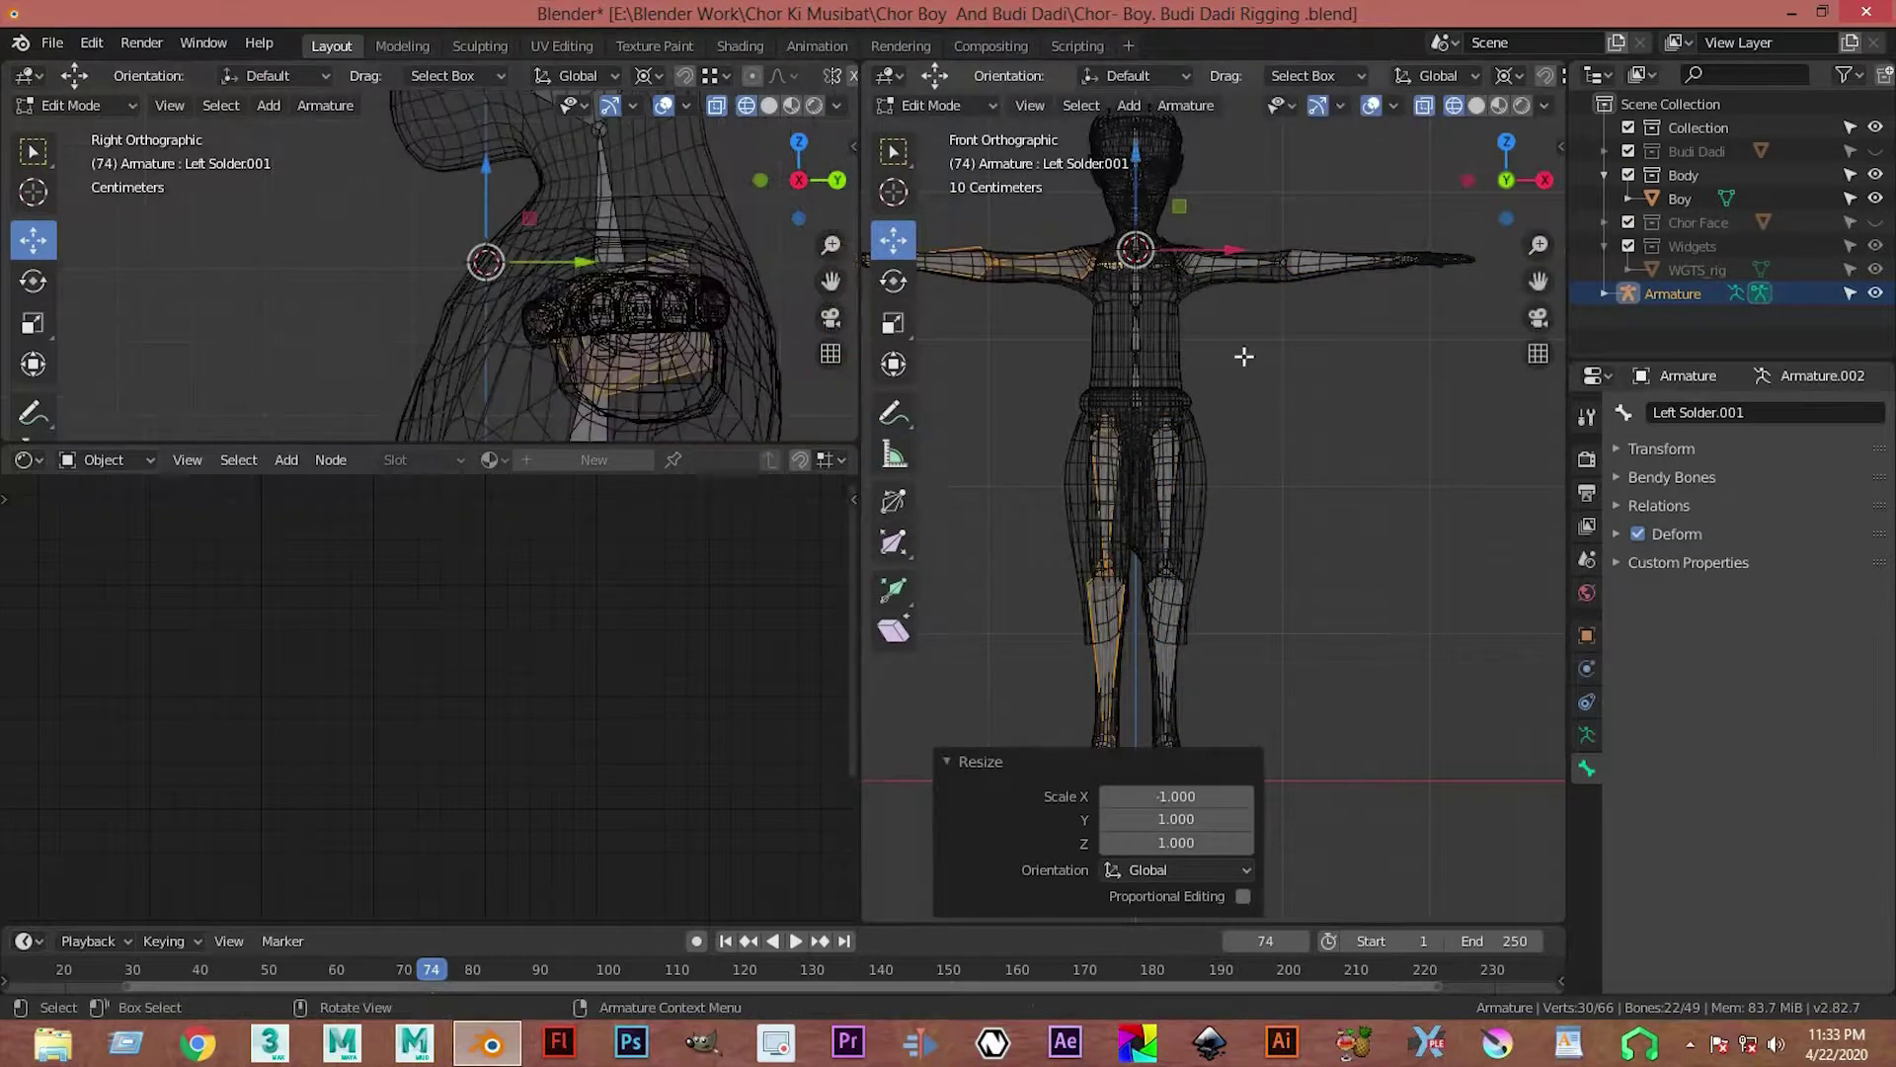
pyautogui.scroll(-3, 1239, 356)
pyautogui.scroll(3, 1045, 521)
pyautogui.moveTo(1240, 356)
pyautogui.mouseDown(button='middle')
pyautogui.moveTo(1045, 520)
pyautogui.moveTo(1281, 437)
pyautogui.moveTo(1223, 389)
pyautogui.moveTo(1206, 406)
pyautogui.mouseUp(button='middle')
pyautogui.moveTo(1216, 474); pyautogui.dragTo(1214, 455, button='middle')
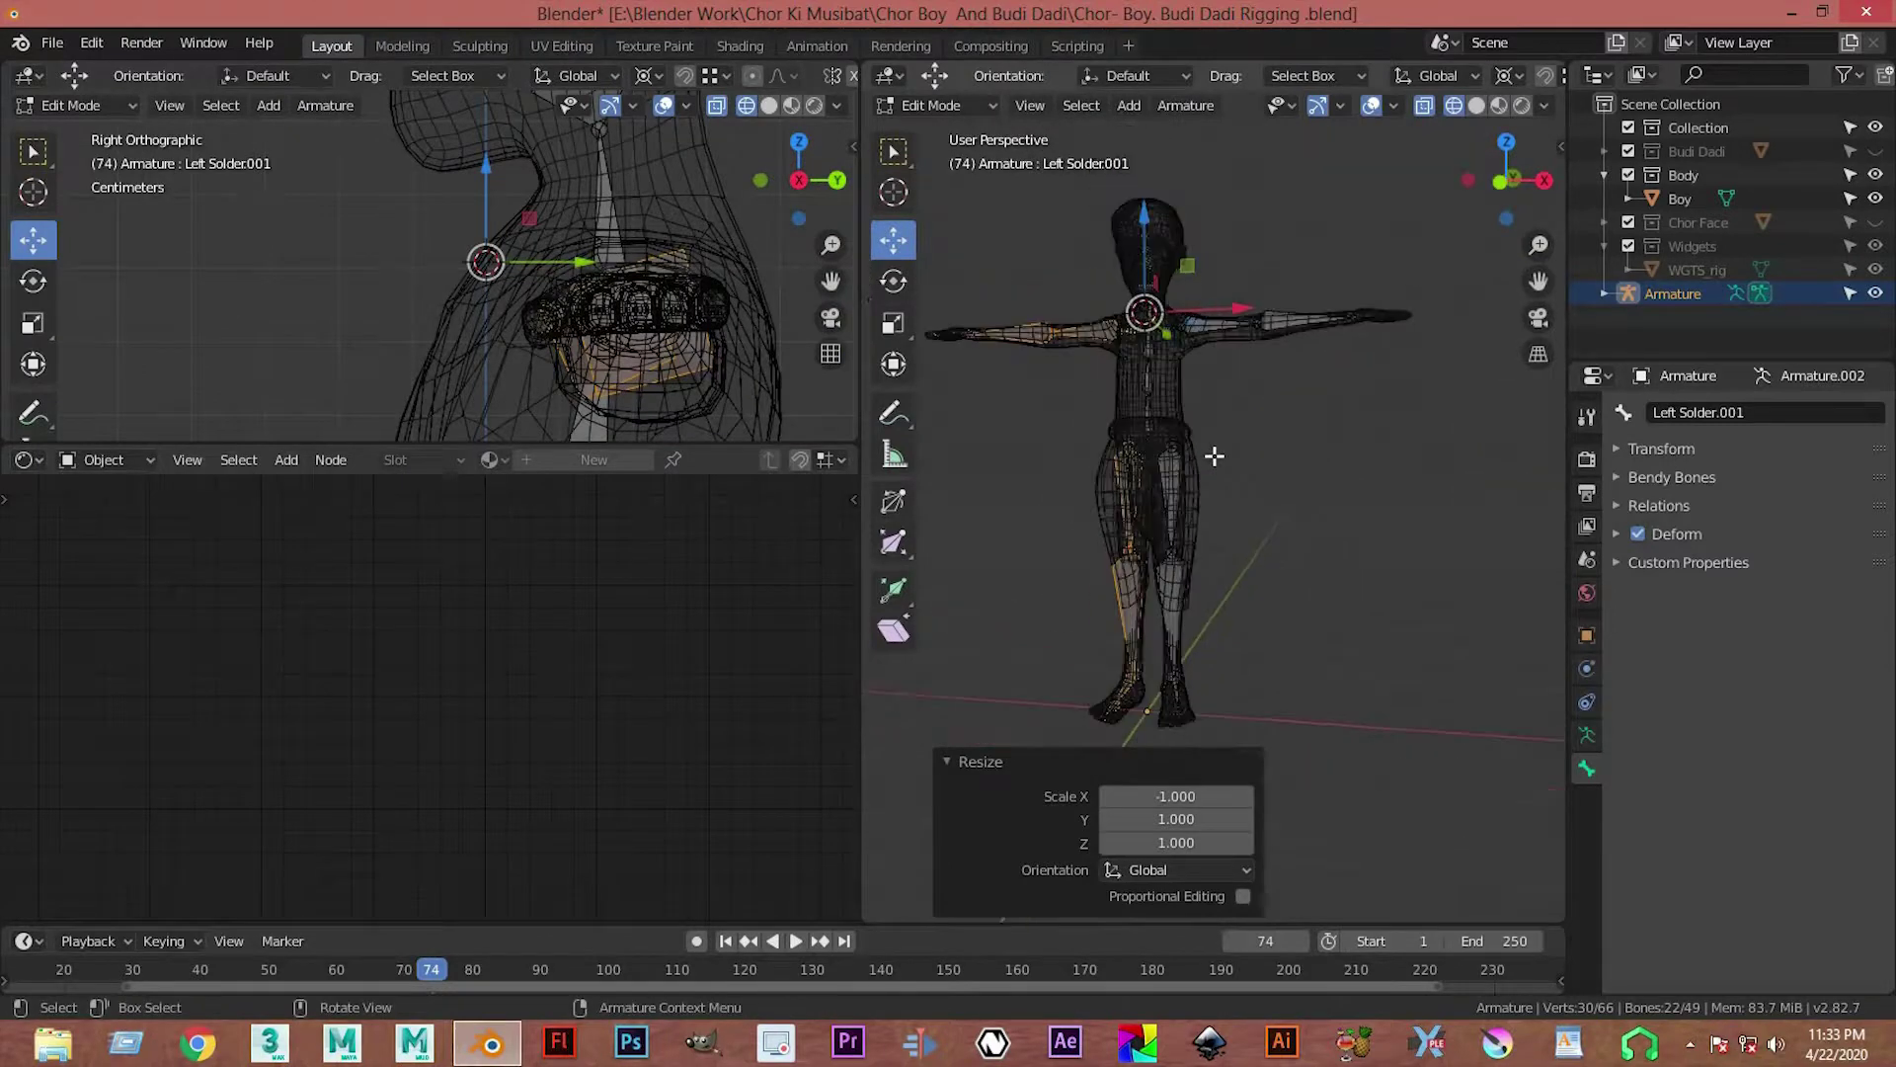
pyautogui.press('Tab')
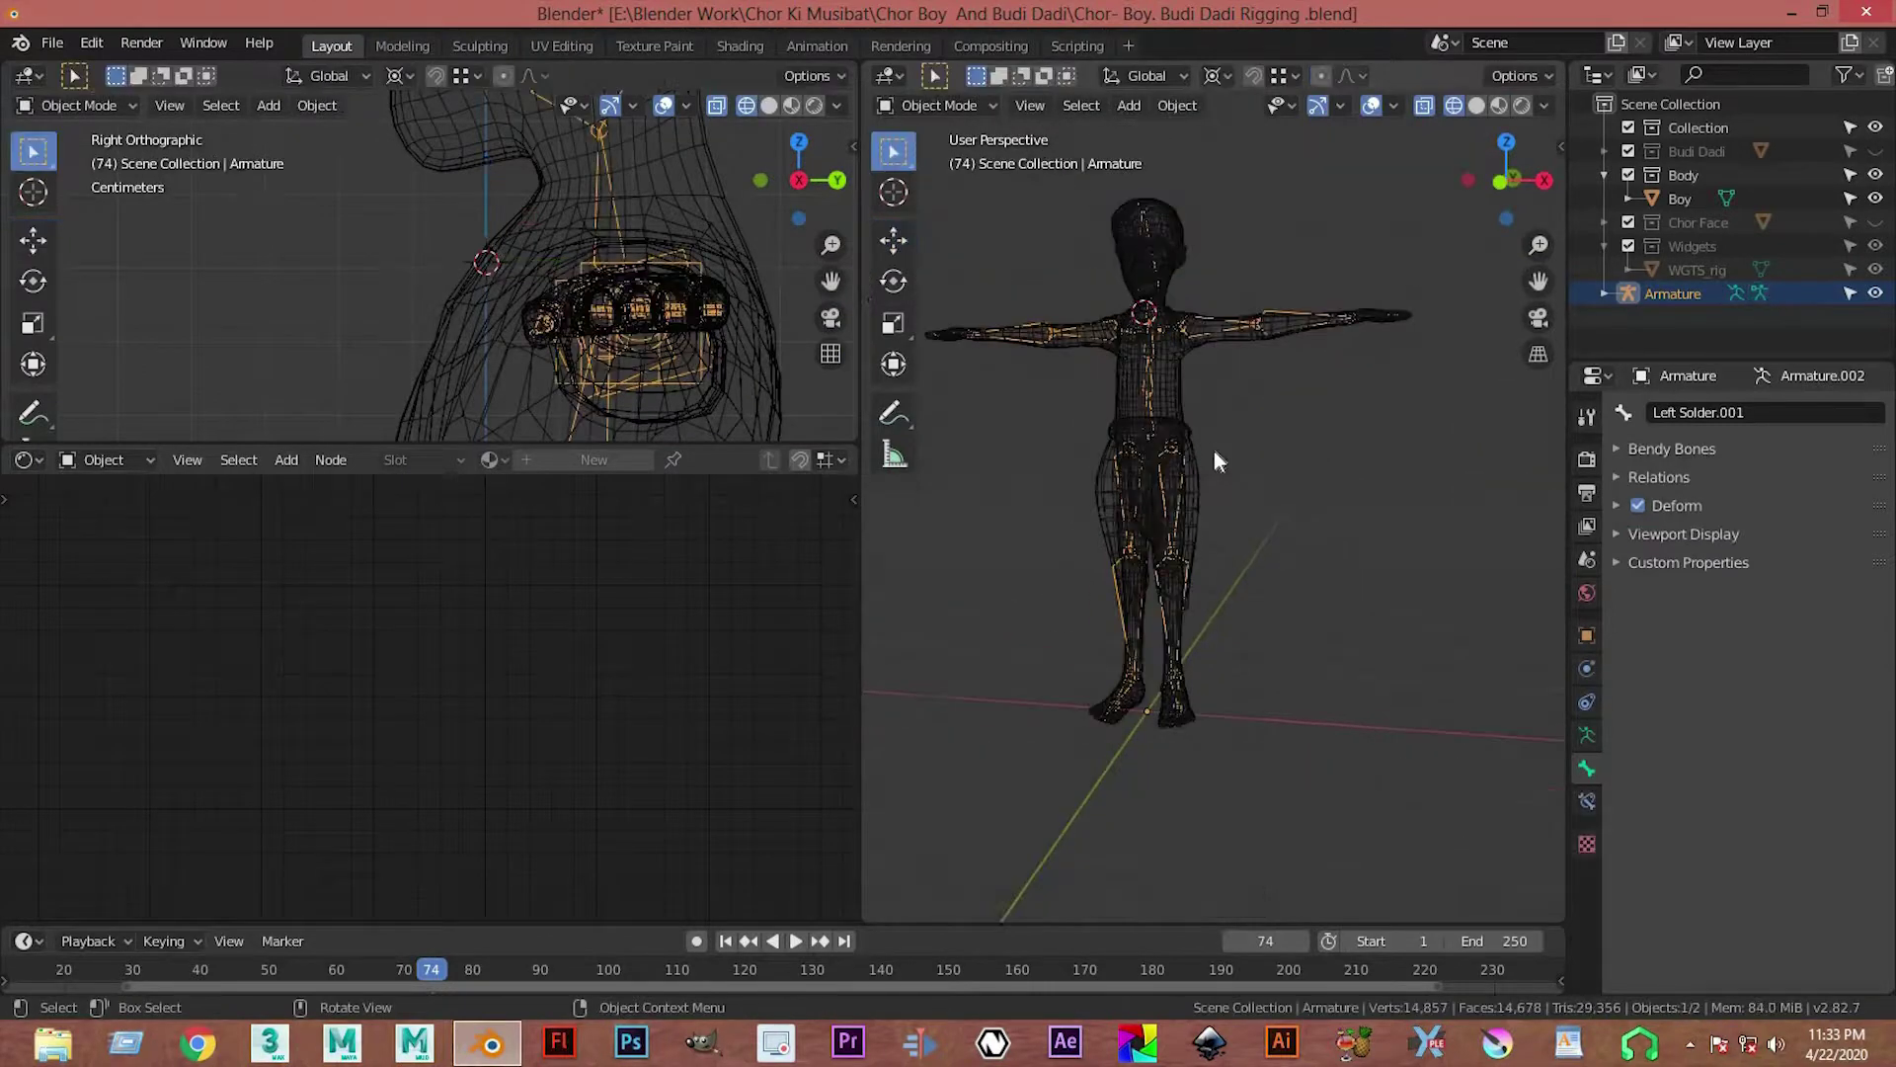
pyautogui.press('z')
pyautogui.click(1384, 436)
pyautogui.click(1260, 389)
pyautogui.scroll(2, 1260, 390)
pyautogui.moveTo(1261, 389)
pyautogui.mouseDown(button='middle')
pyautogui.moveTo(1201, 571)
pyautogui.moveTo(1265, 467)
pyautogui.moveTo(1071, 688)
pyautogui.moveTo(1211, 658)
pyautogui.moveTo(1203, 566)
pyautogui.moveTo(1157, 484)
pyautogui.mouseUp(button='middle')
pyautogui.scroll(3, 1185, 661)
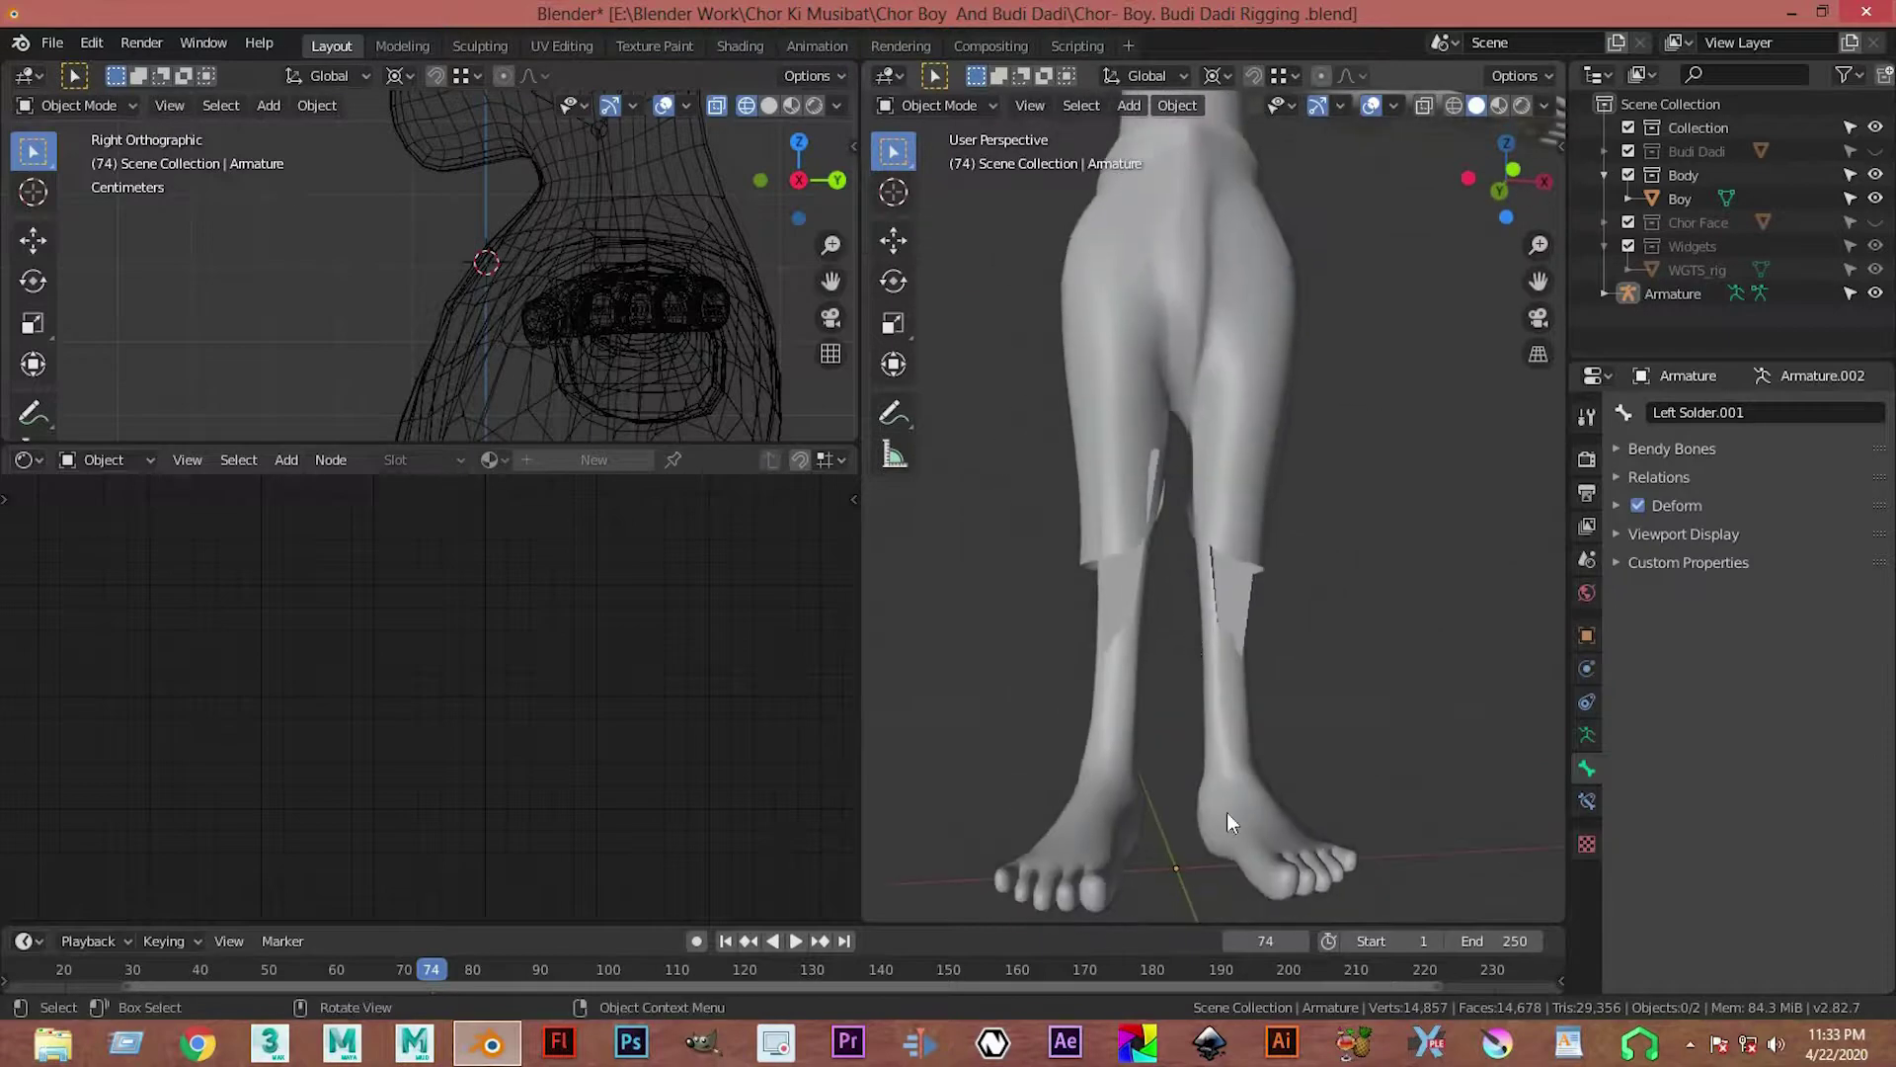
pyautogui.press('KP_1')
pyautogui.press('z')
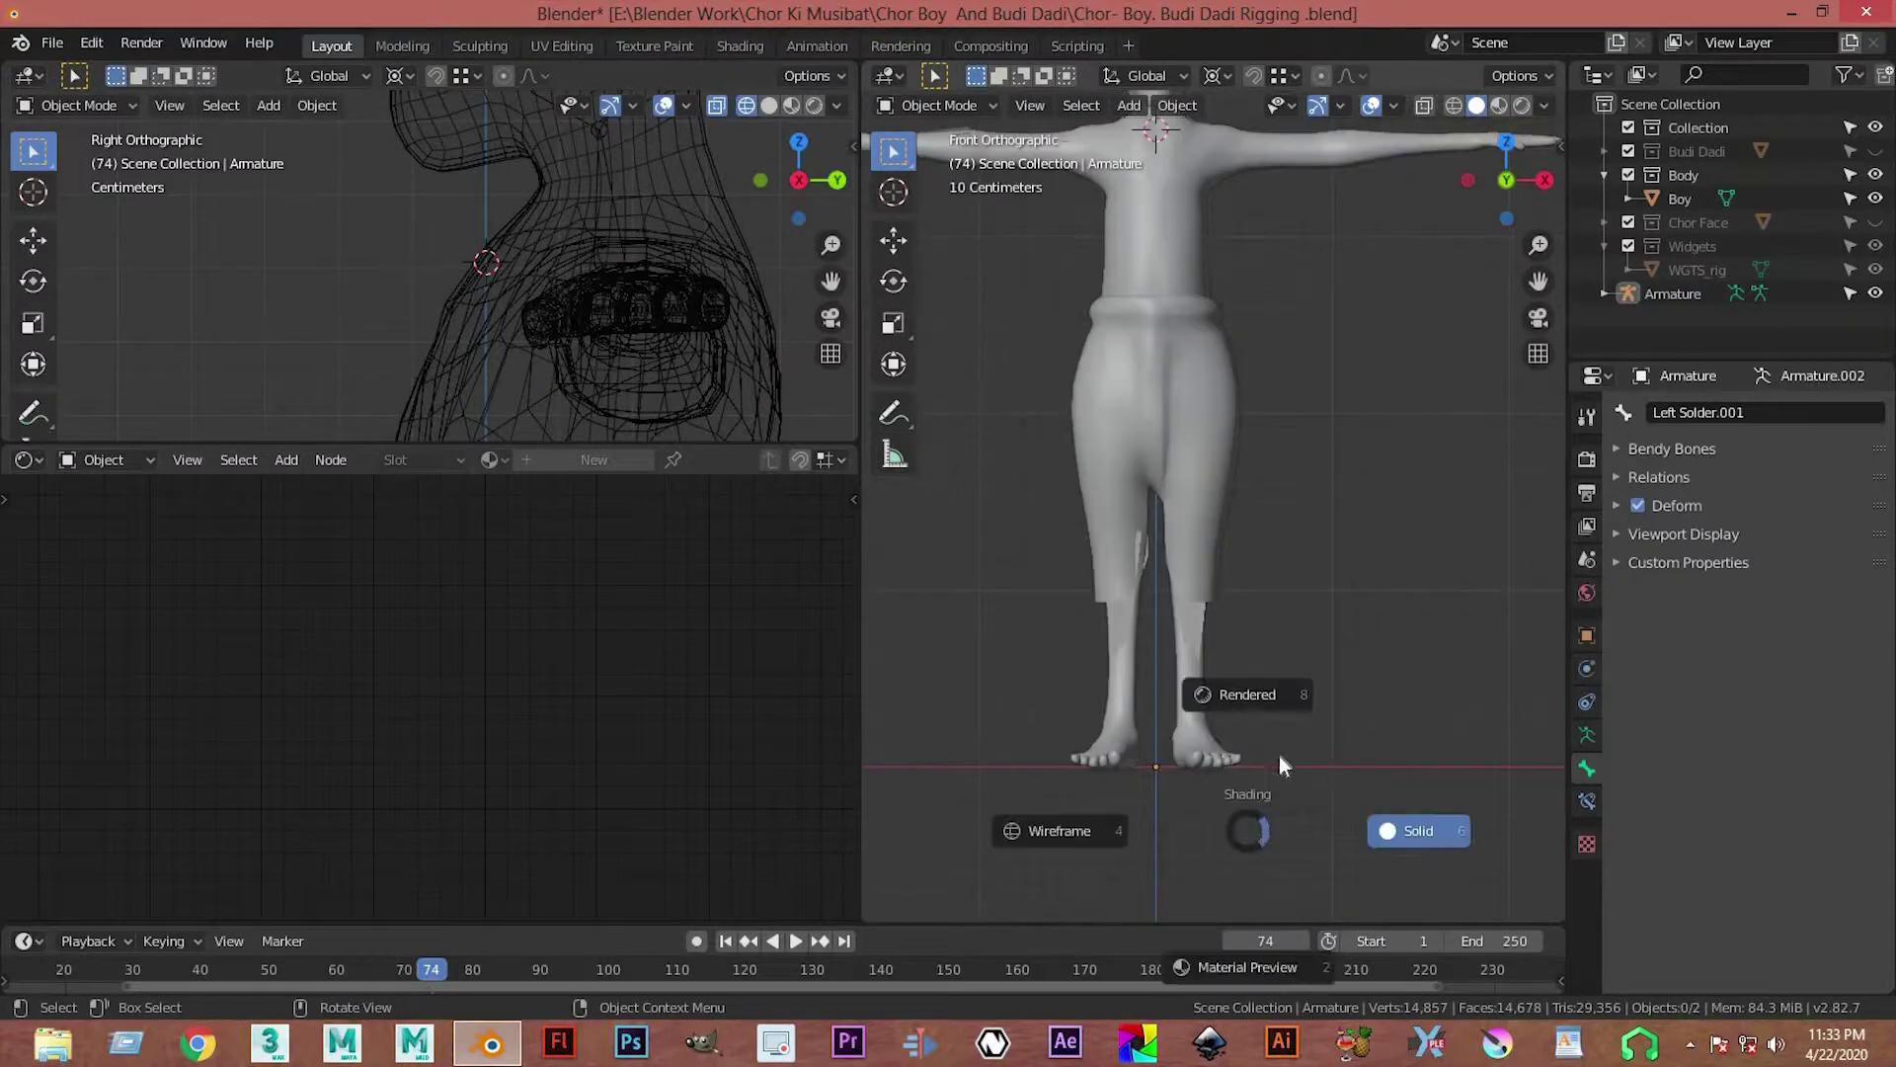
pyautogui.click(1055, 731)
pyautogui.scroll(3, 1101, 650)
pyautogui.keyDown('shift'); pyautogui.moveTo(1104, 660); pyautogui.dragTo(1189, 626, button='middle'); pyautogui.keyUp('shift')
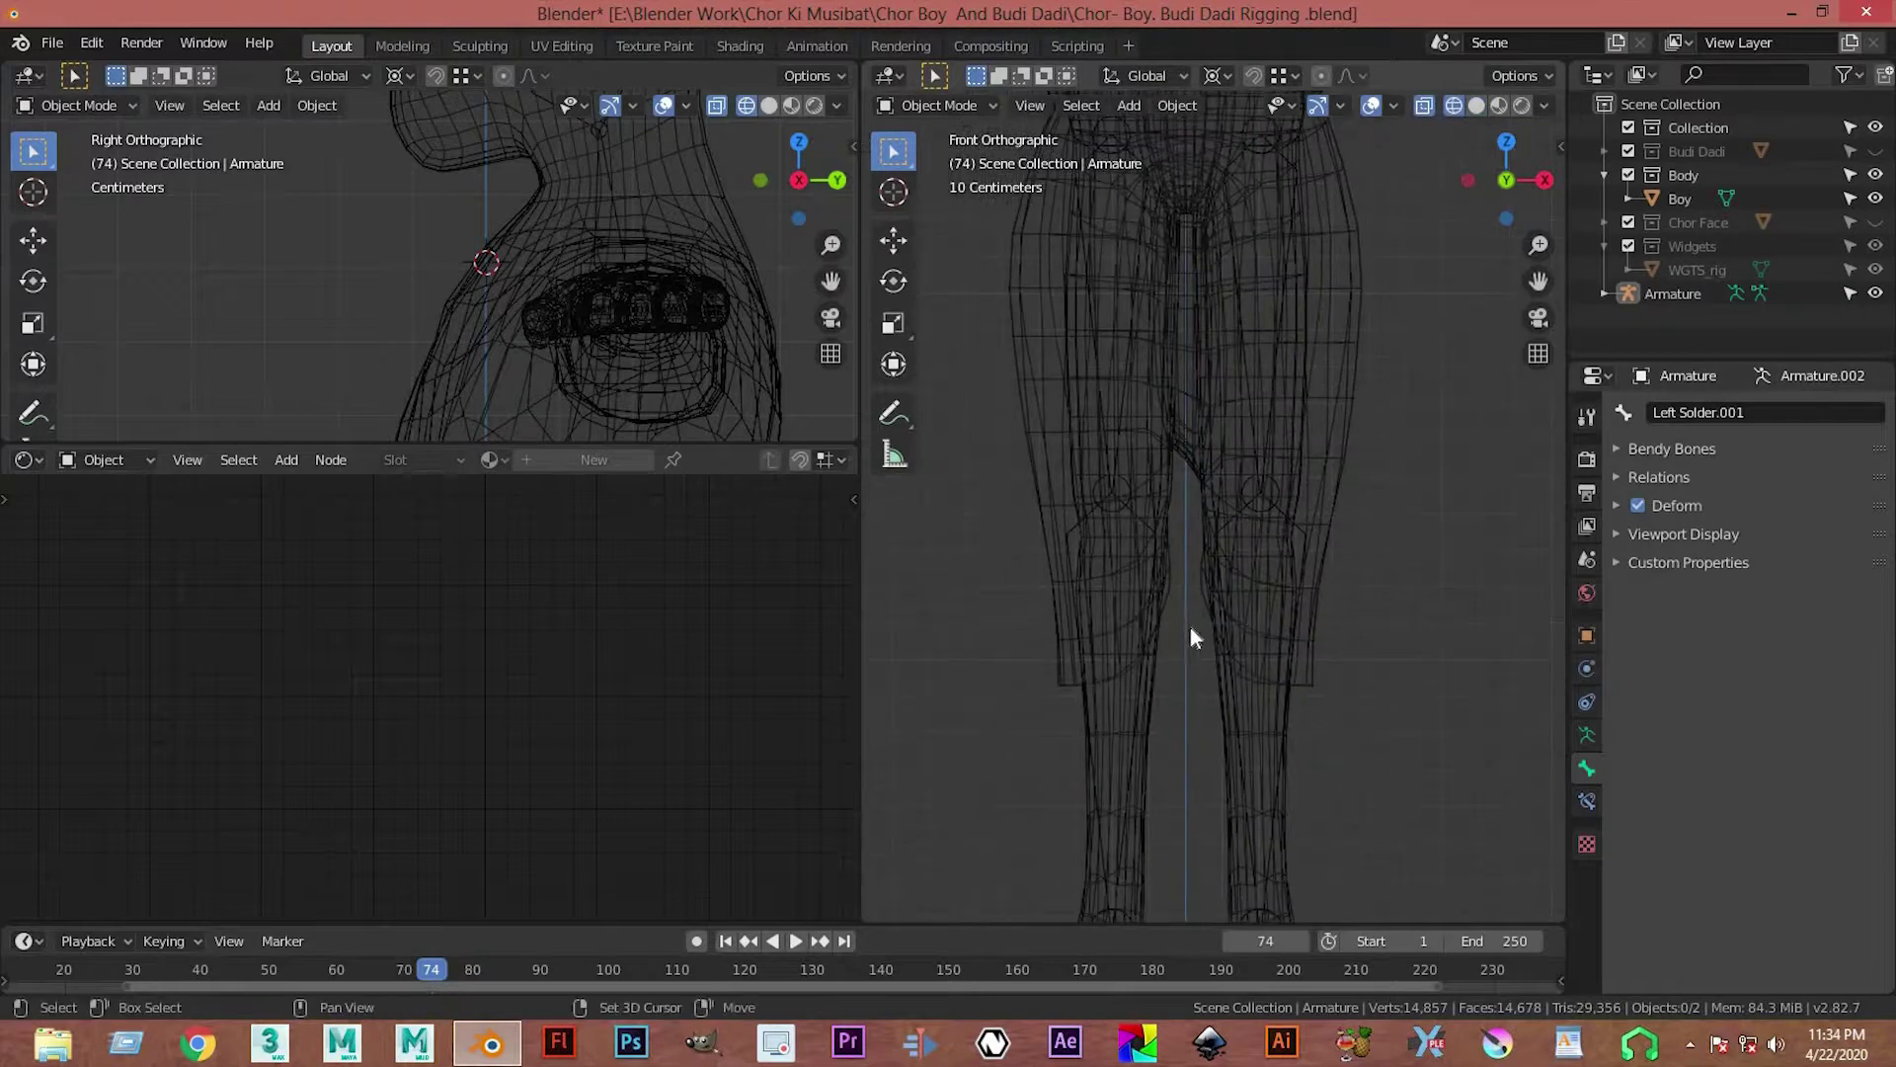
pyautogui.scroll(2, 1175, 608)
pyautogui.press('z')
pyautogui.click(1349, 604)
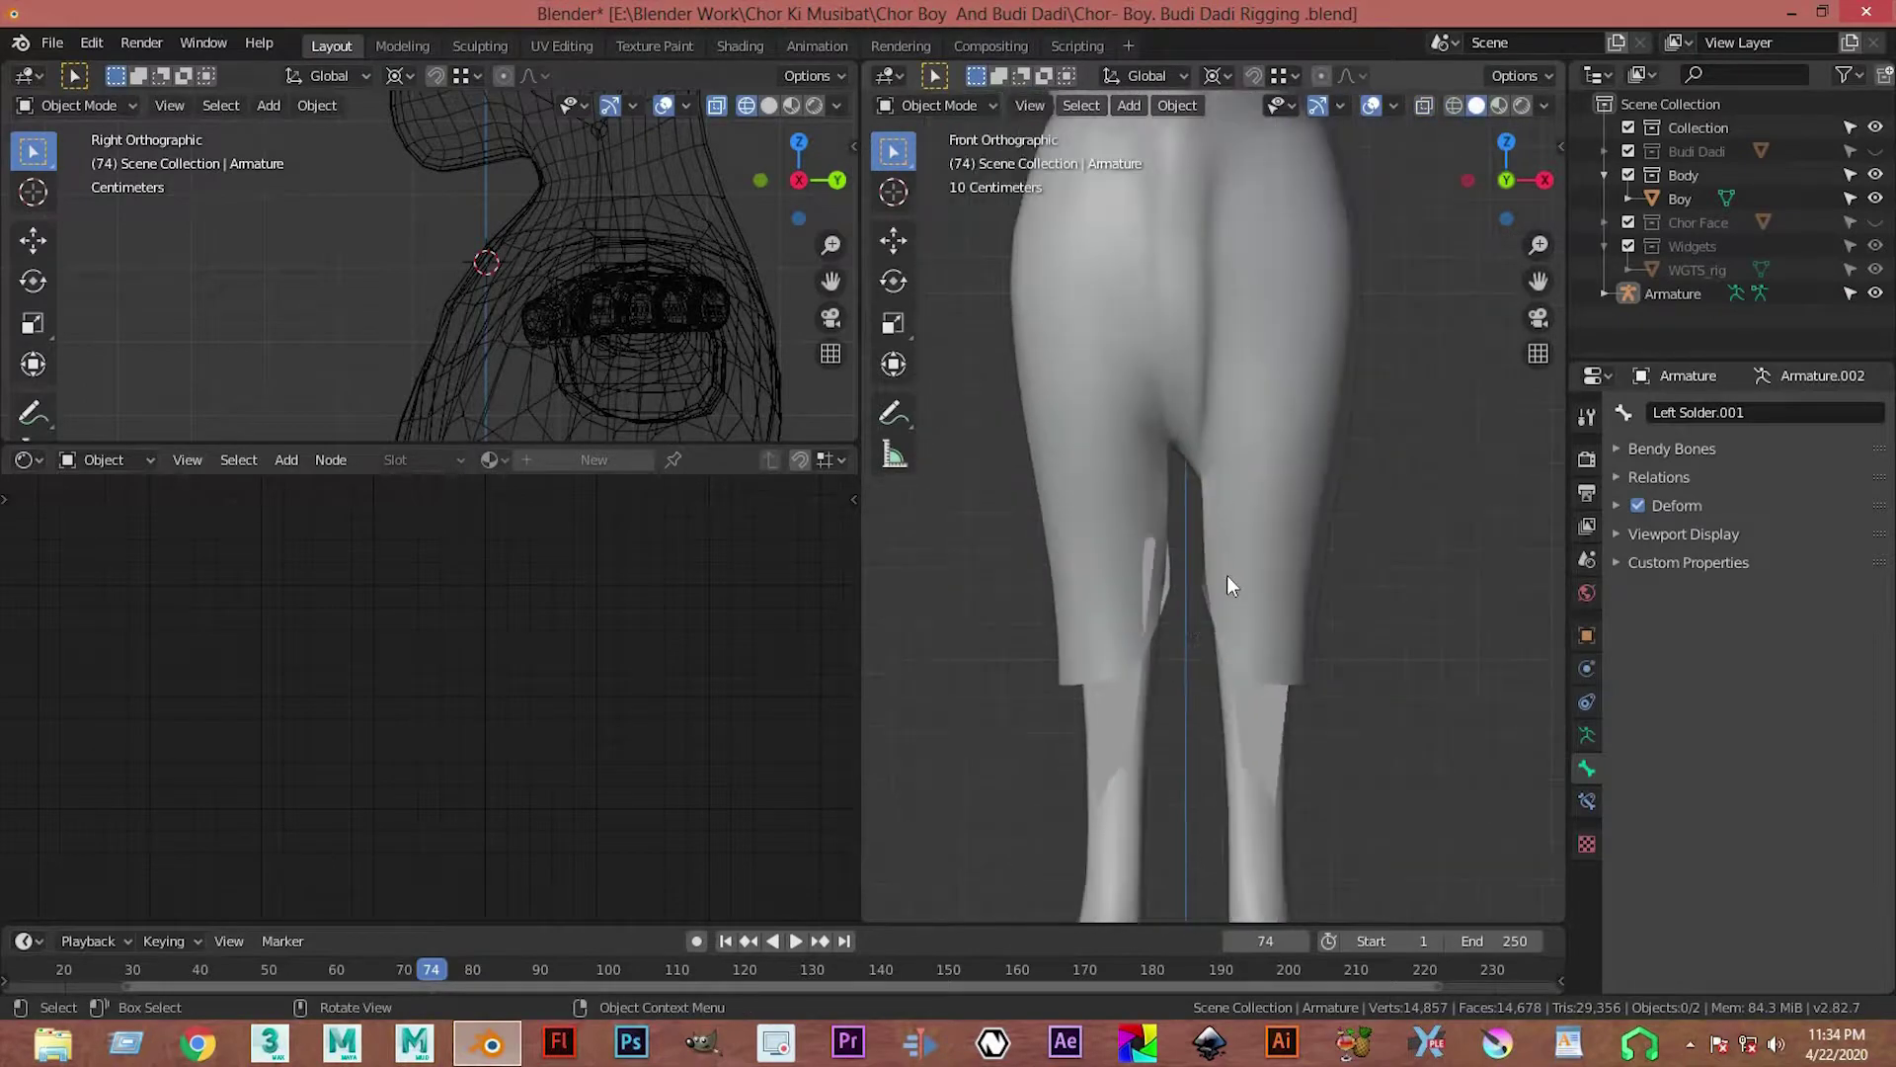
pyautogui.scroll(-2, 1310, 554)
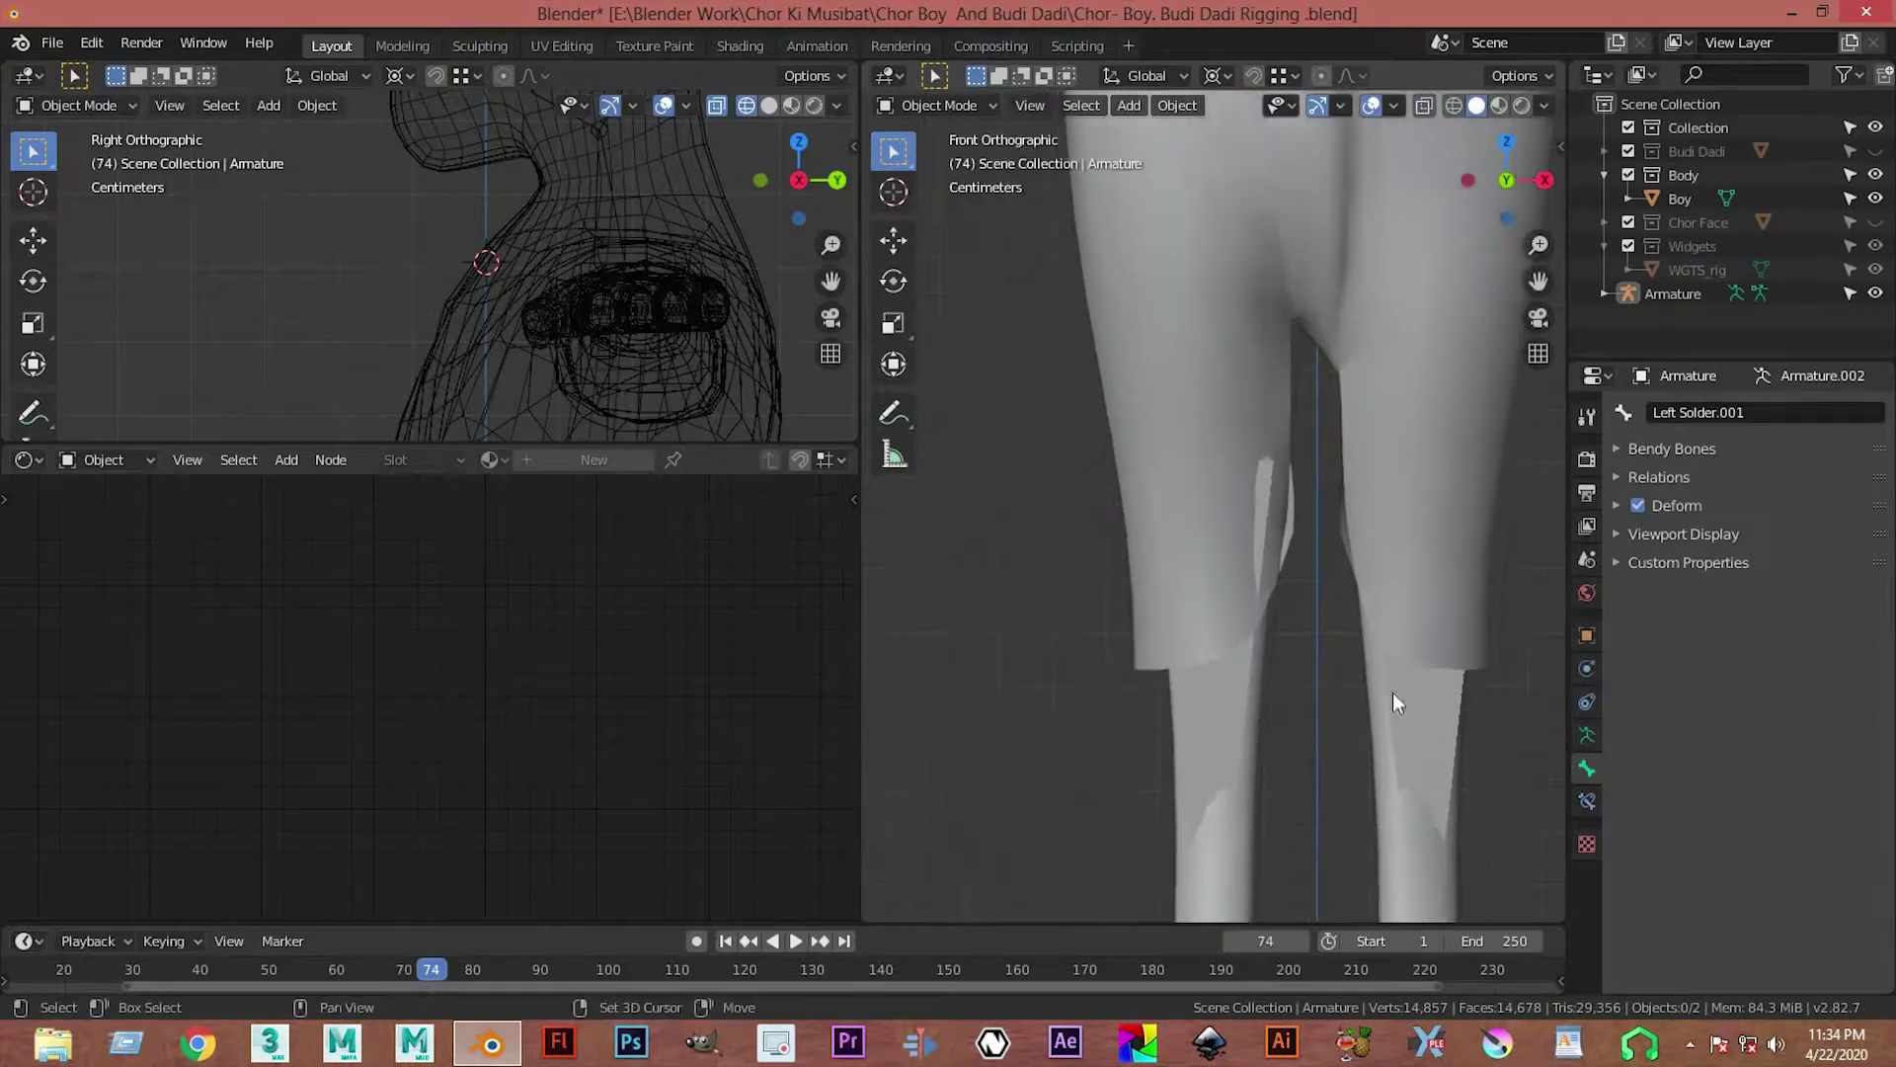
pyautogui.keyDown('shift'); pyautogui.moveTo(1355, 366); pyautogui.dragTo(1297, 597, button='middle'); pyautogui.keyUp('shift')
pyautogui.press('z')
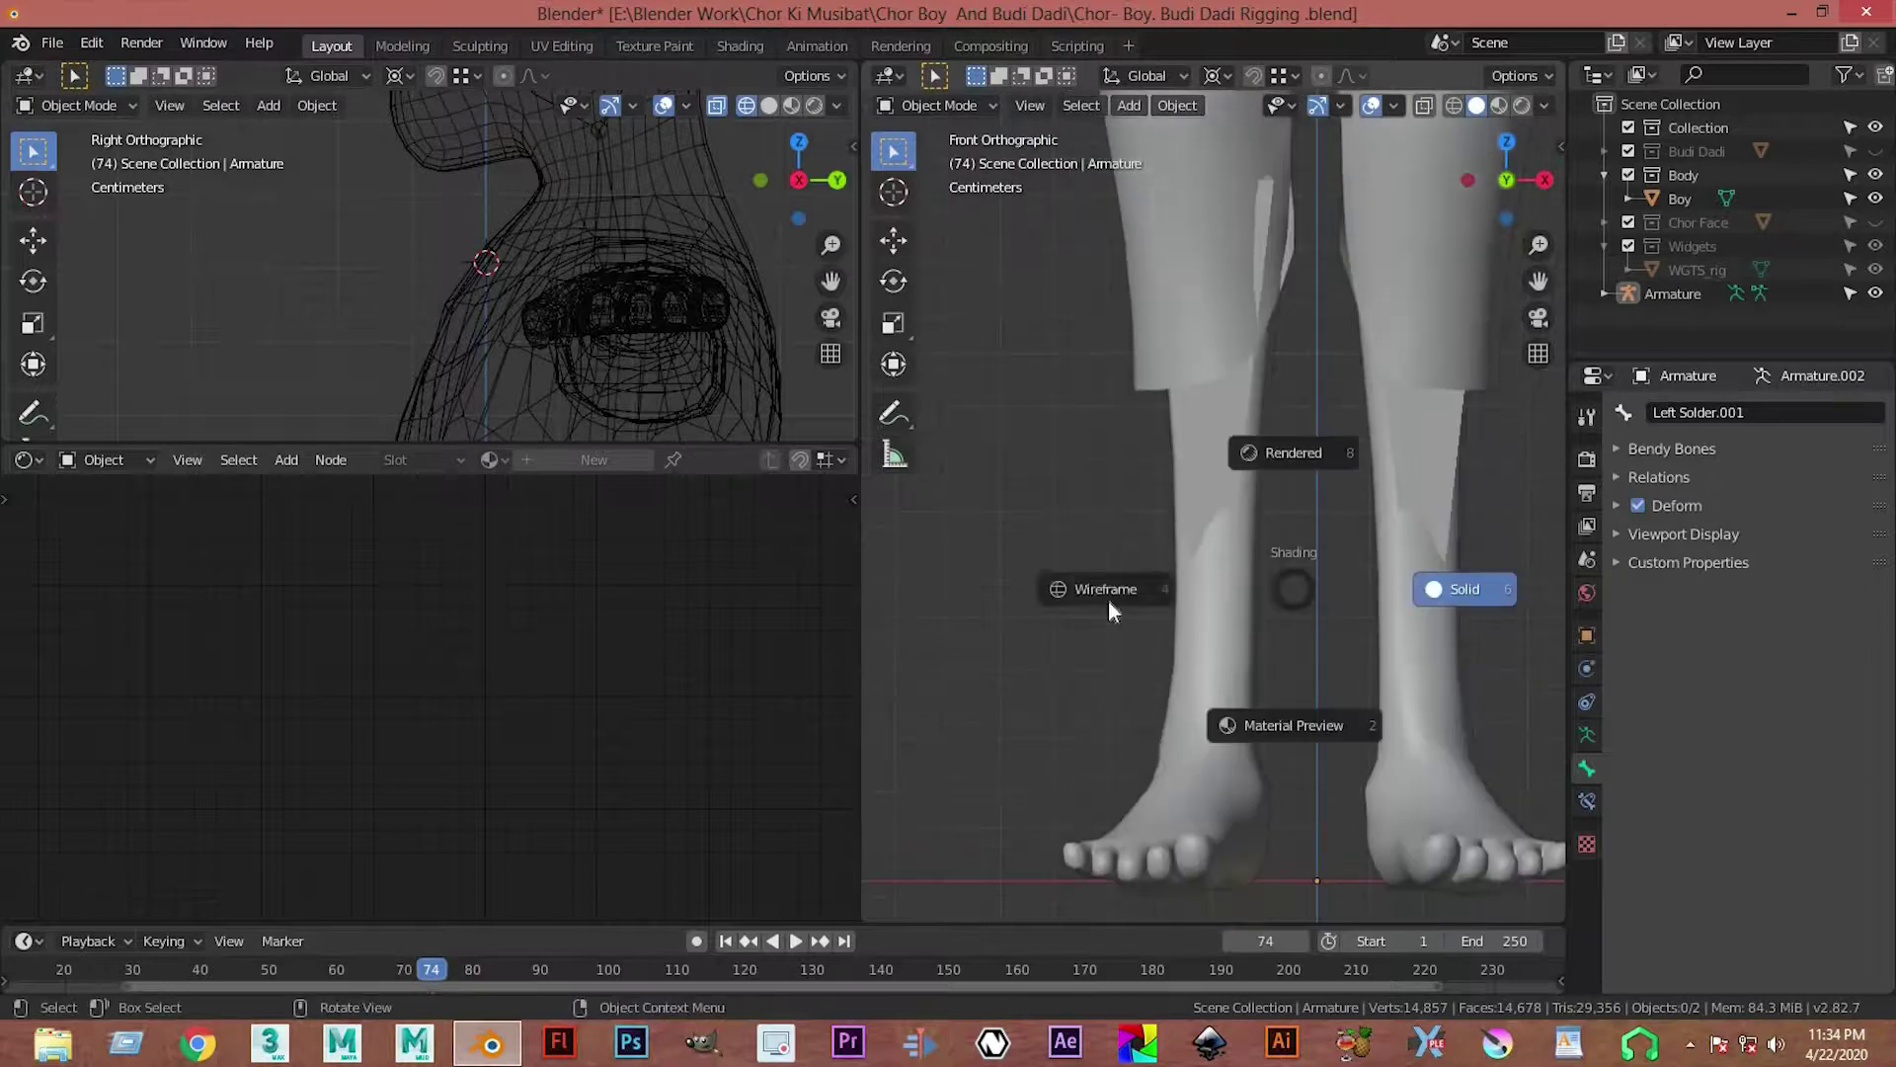
pyautogui.click(1080, 587)
pyautogui.keyDown('shift'); pyautogui.moveTo(1321, 713); pyautogui.dragTo(1219, 650, button='middle'); pyautogui.keyUp('shift')
pyautogui.press('z')
pyautogui.click(1434, 626)
pyautogui.scroll(-3, 1325, 401)
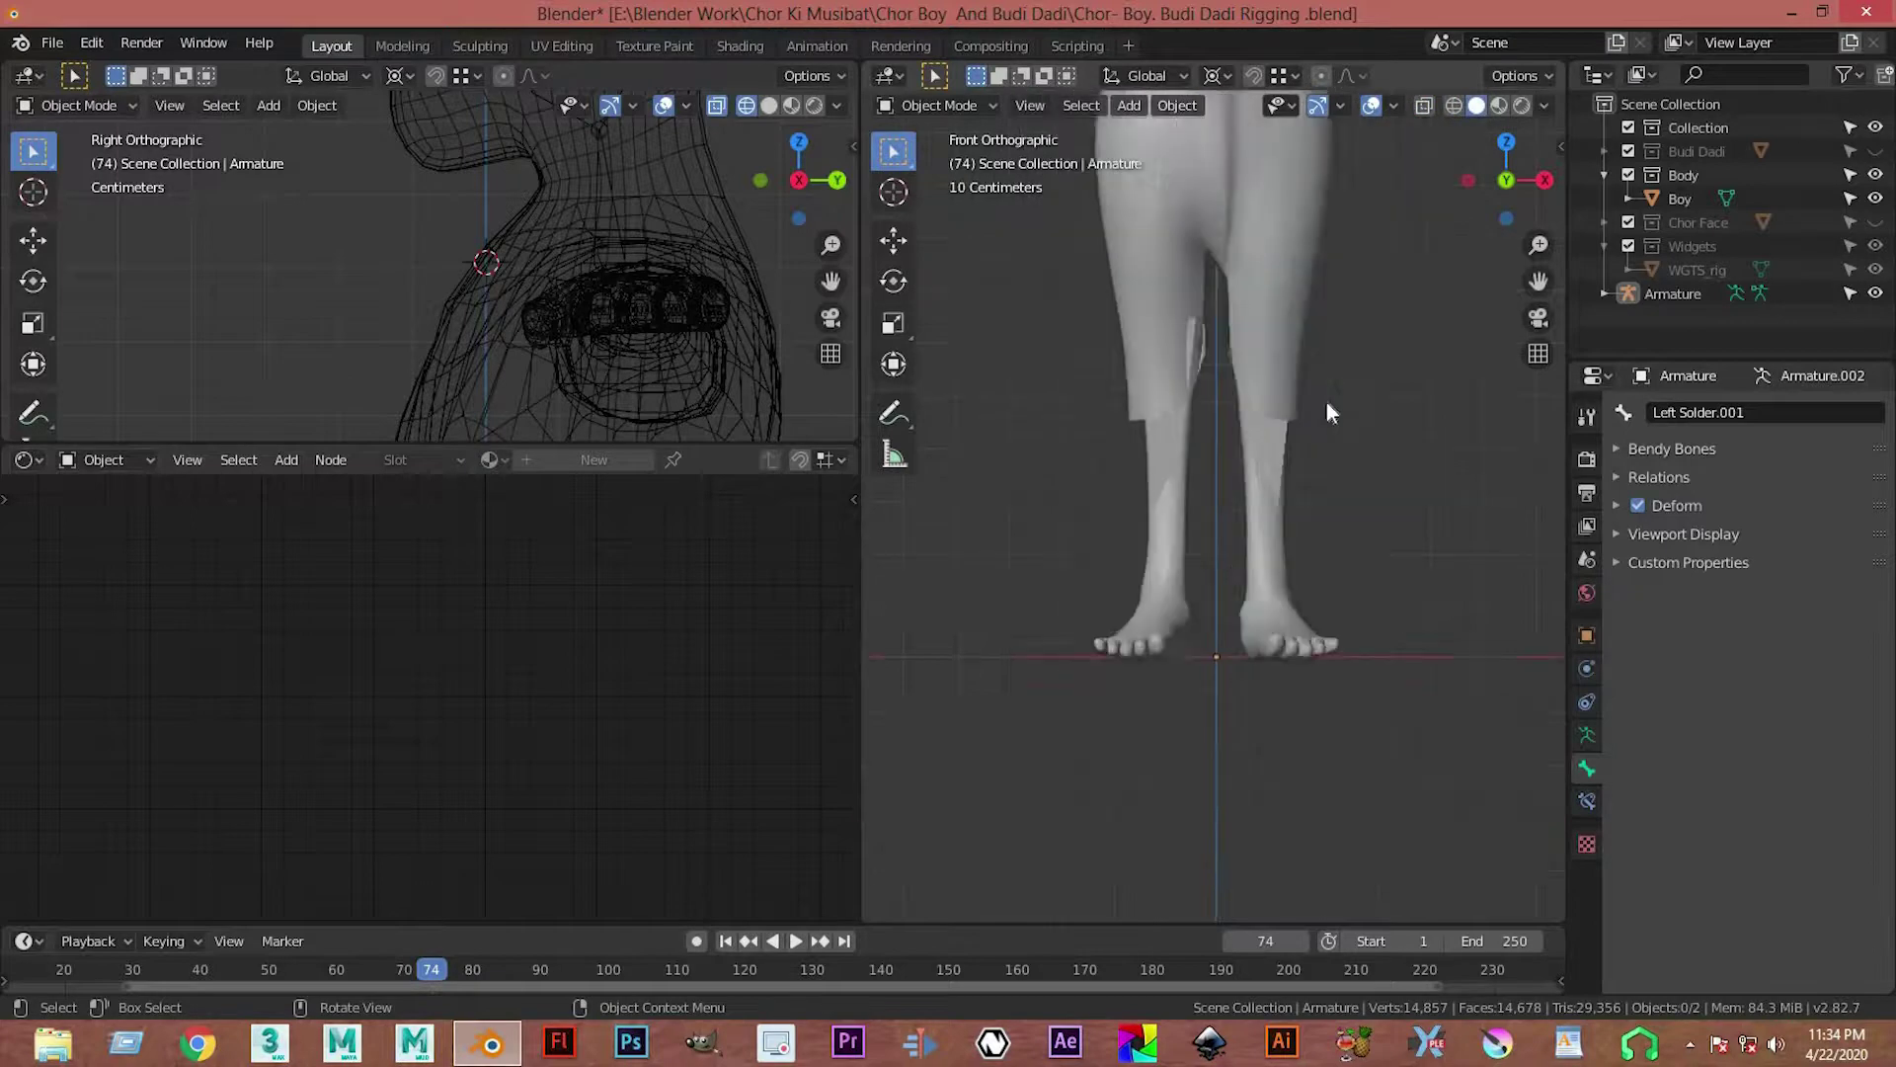
pyautogui.scroll(-2, 1269, 346)
pyautogui.scroll(1, 1138, 701)
pyautogui.scroll(2, 1122, 612)
pyautogui.scroll(2, 1122, 612)
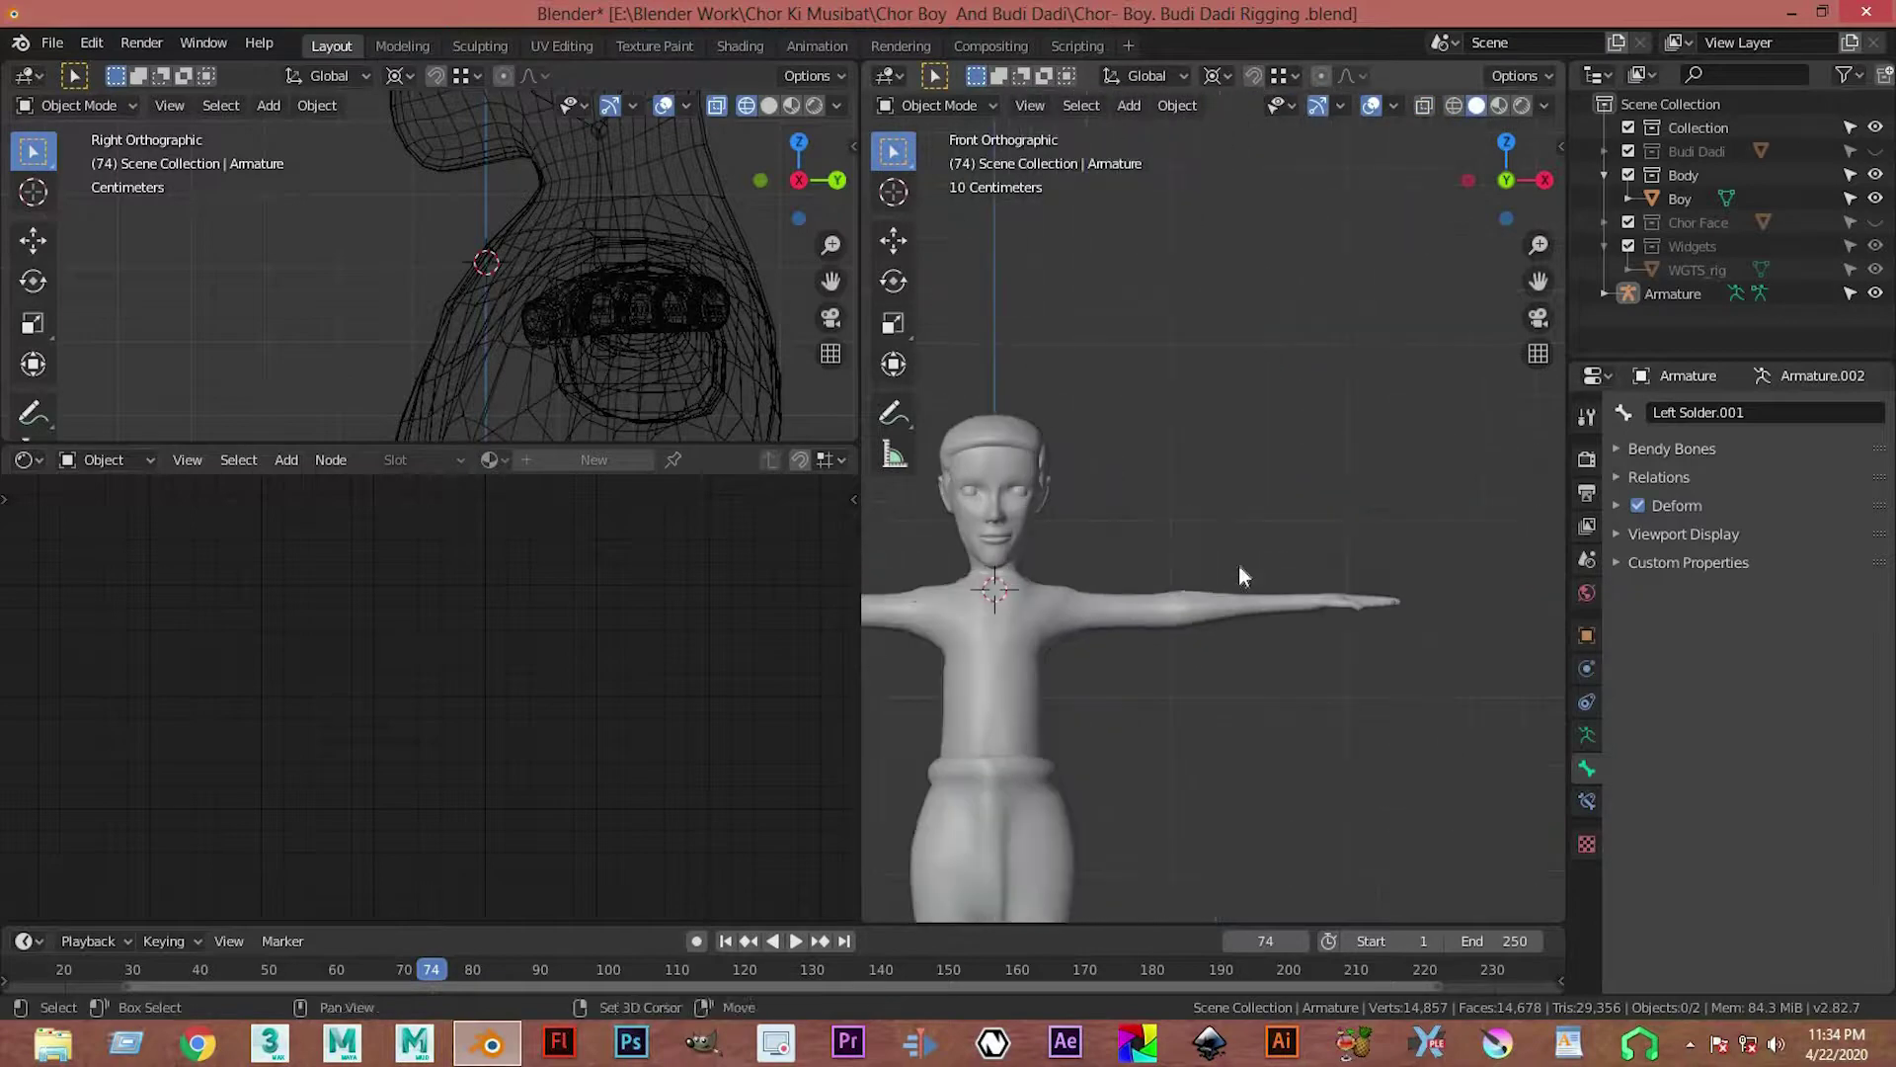
pyautogui.keyDown('shift'); pyautogui.moveTo(1239, 565); pyautogui.dragTo(1266, 522, button='middle'); pyautogui.keyUp('shift')
pyautogui.scroll(1, 1158, 583)
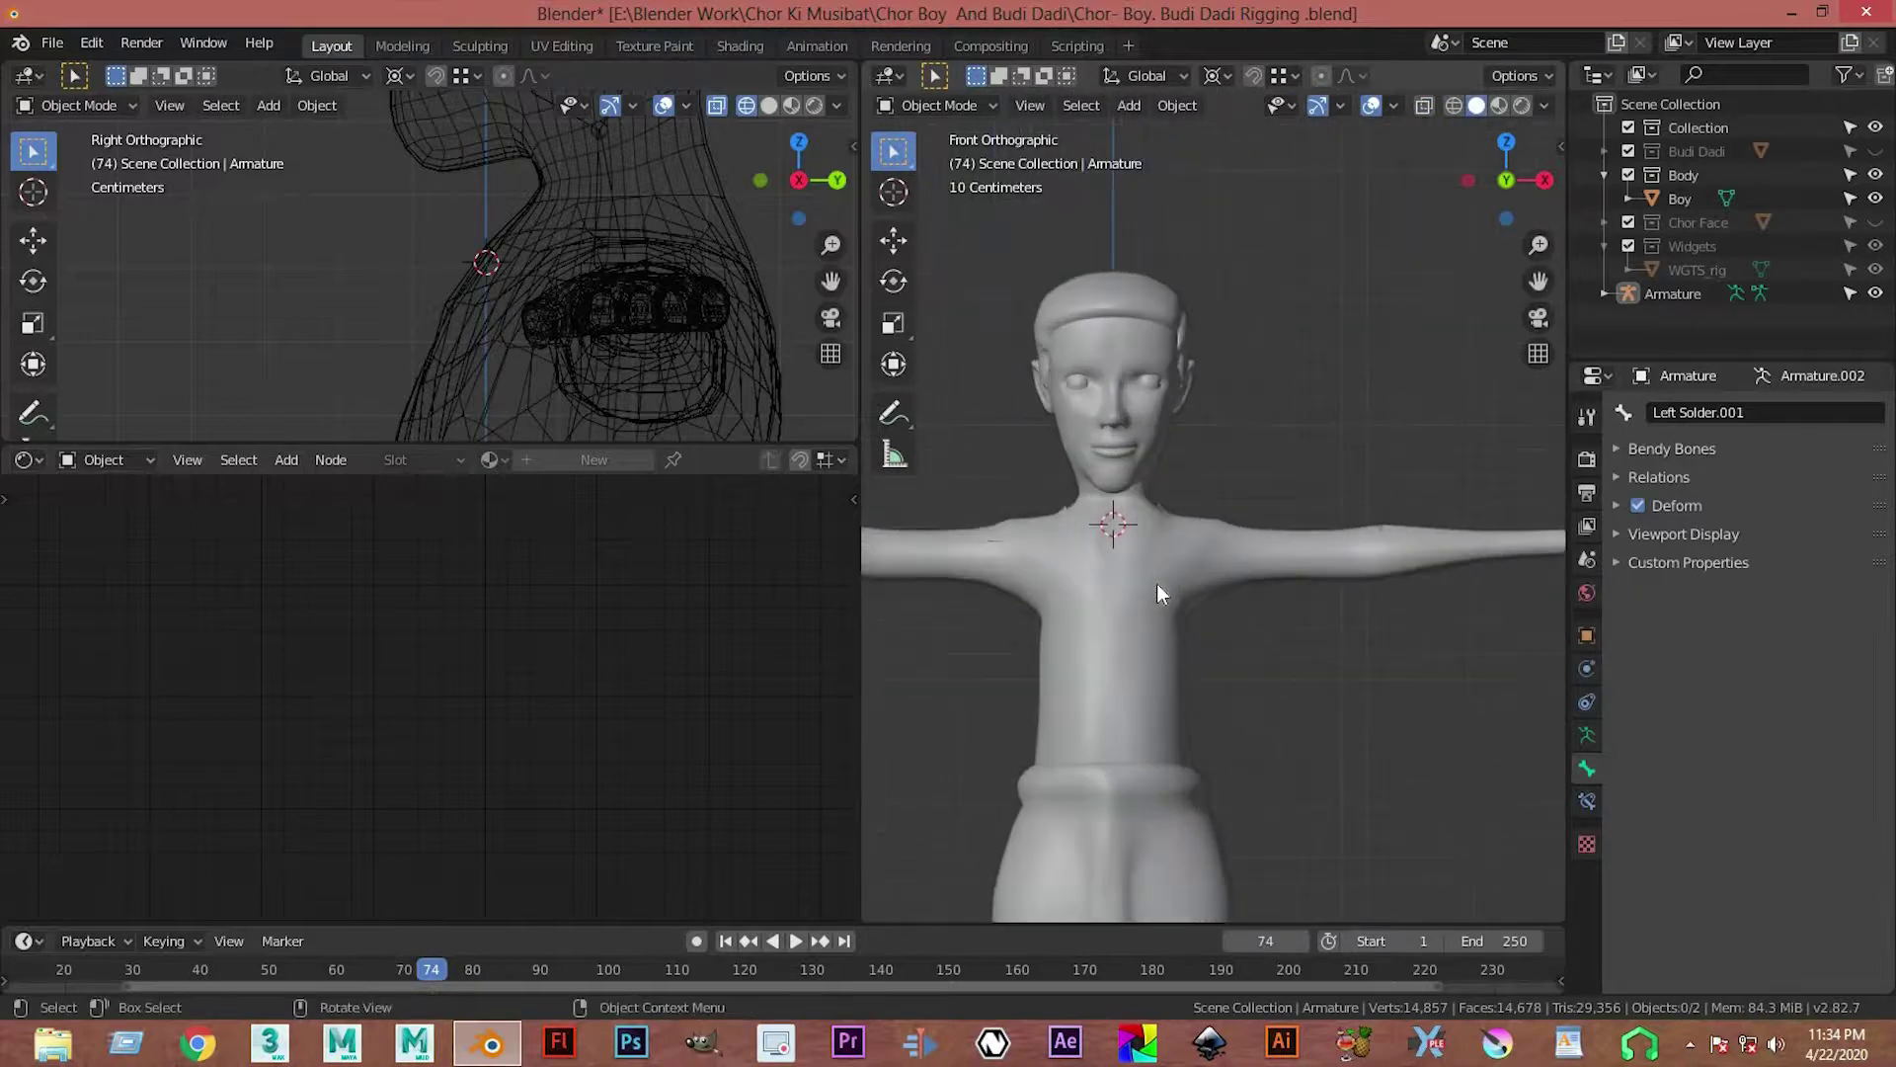
pyautogui.click(1158, 585)
pyautogui.moveTo(1280, 620); pyautogui.dragTo(1280, 598, button='middle')
# Step: Switch the viewport to wireframe shading with the character centred
pyautogui.press('z')
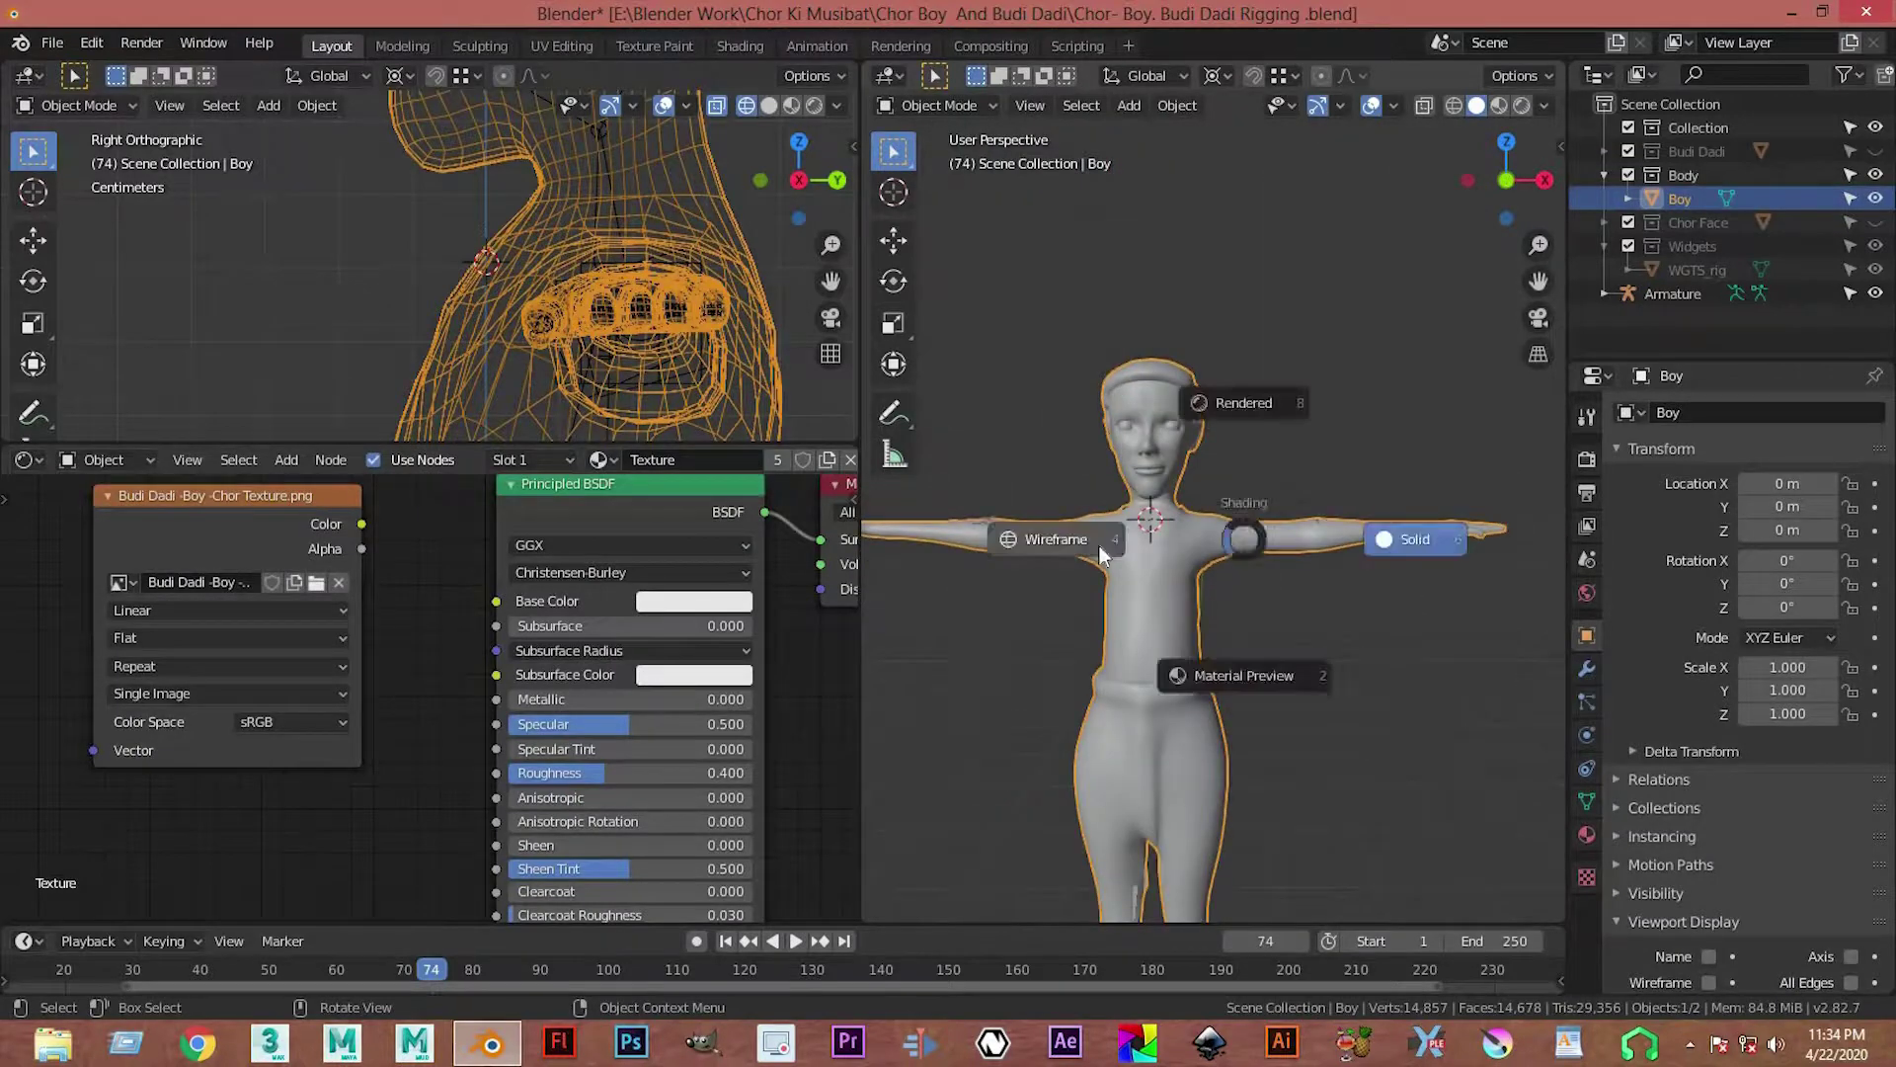
pyautogui.click(1099, 545)
pyautogui.scroll(3, 1156, 543)
pyautogui.keyDown('shift'); pyautogui.moveTo(1143, 547); pyautogui.dragTo(1211, 533, button='middle'); pyautogui.keyUp('shift')
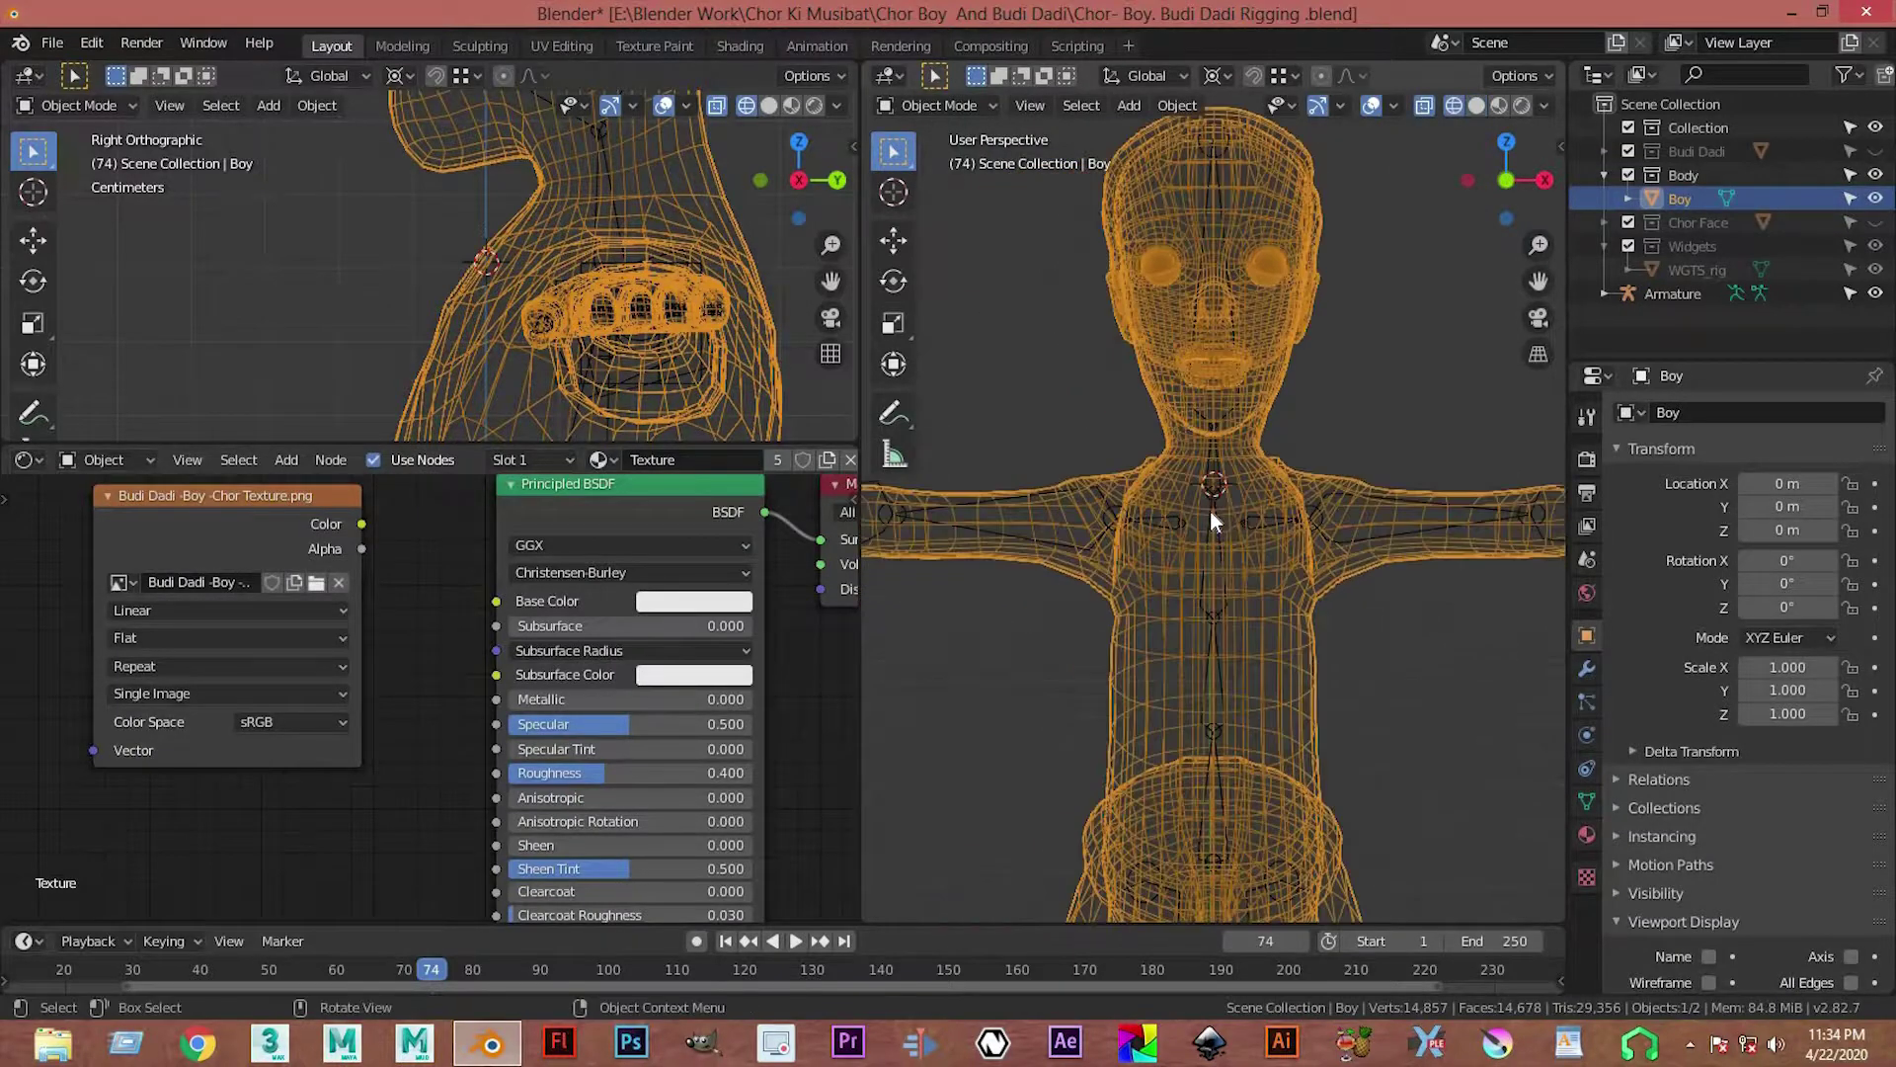
# Step: Parent the Boy mesh to the armature With Automatic Weights
pyautogui.keyDown('shift'); pyautogui.click(1221, 684); pyautogui.keyUp('shift')
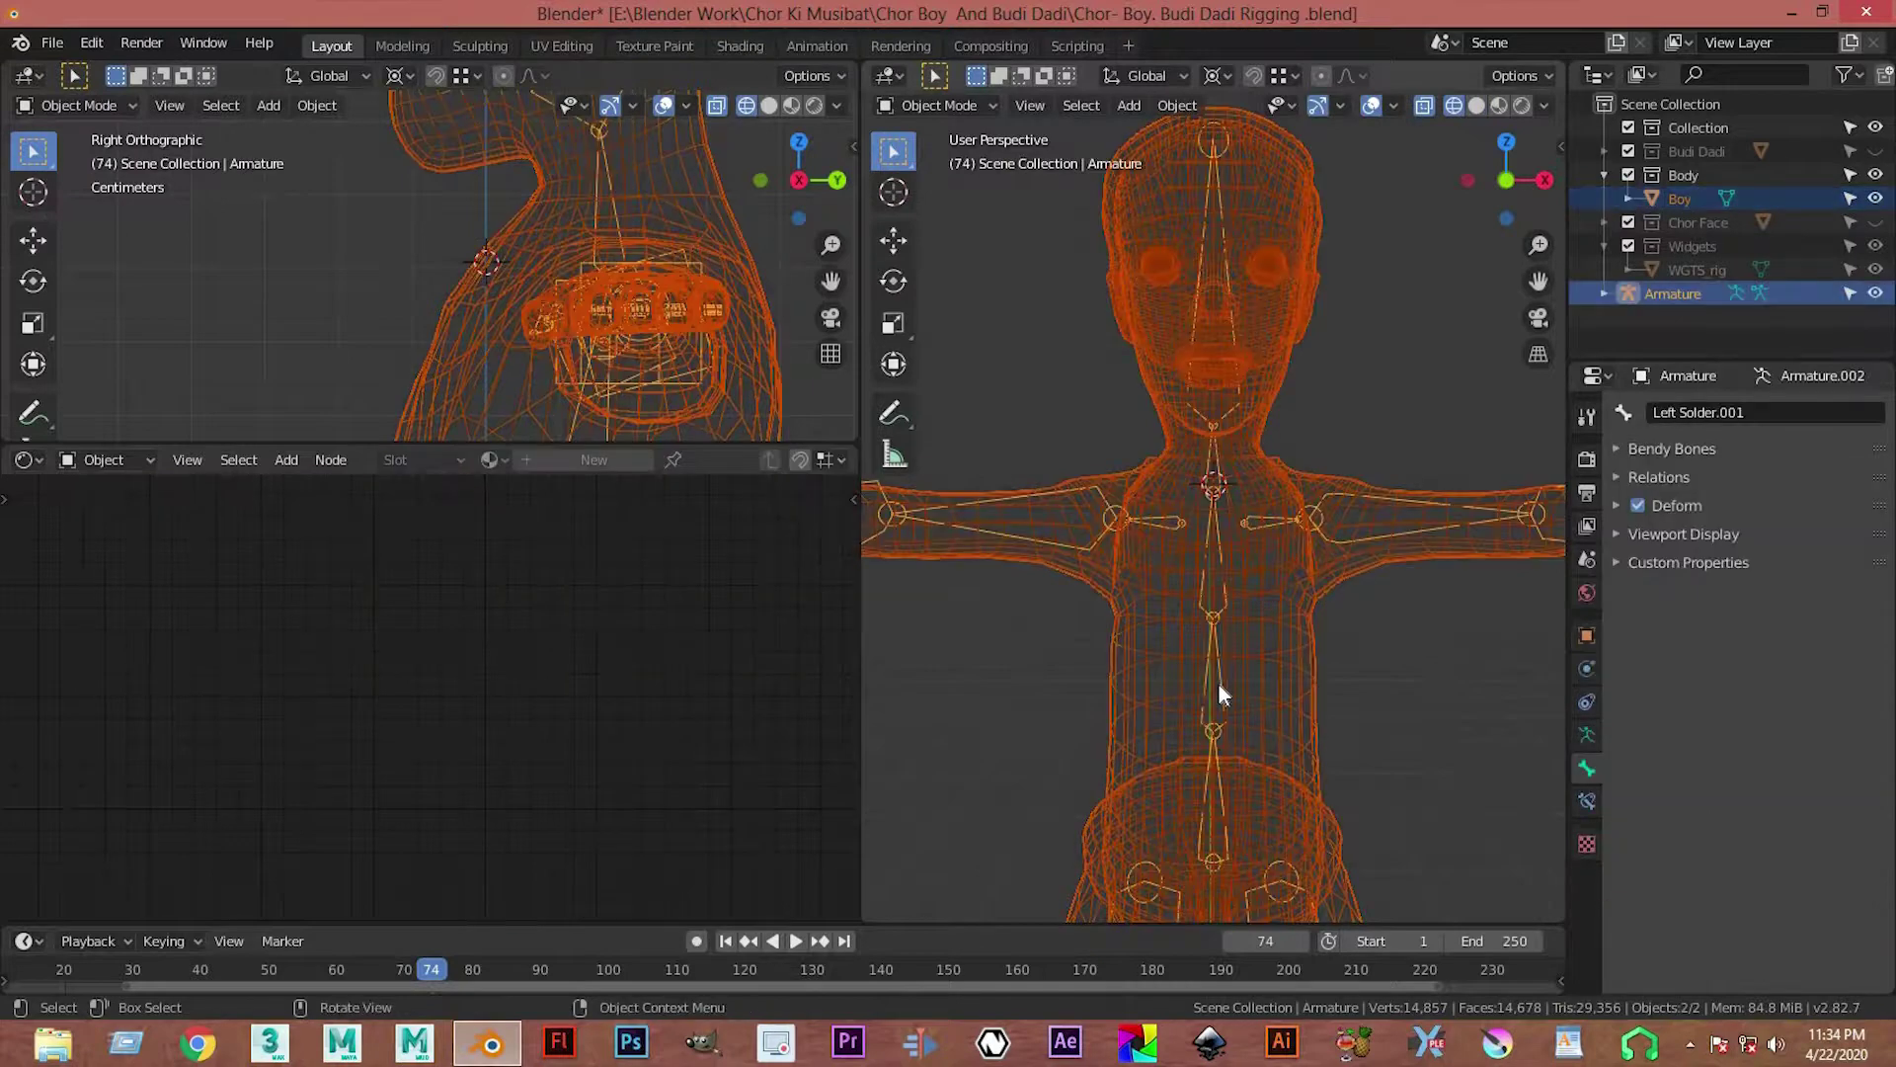
pyautogui.hotkey('ctrl', 'p')
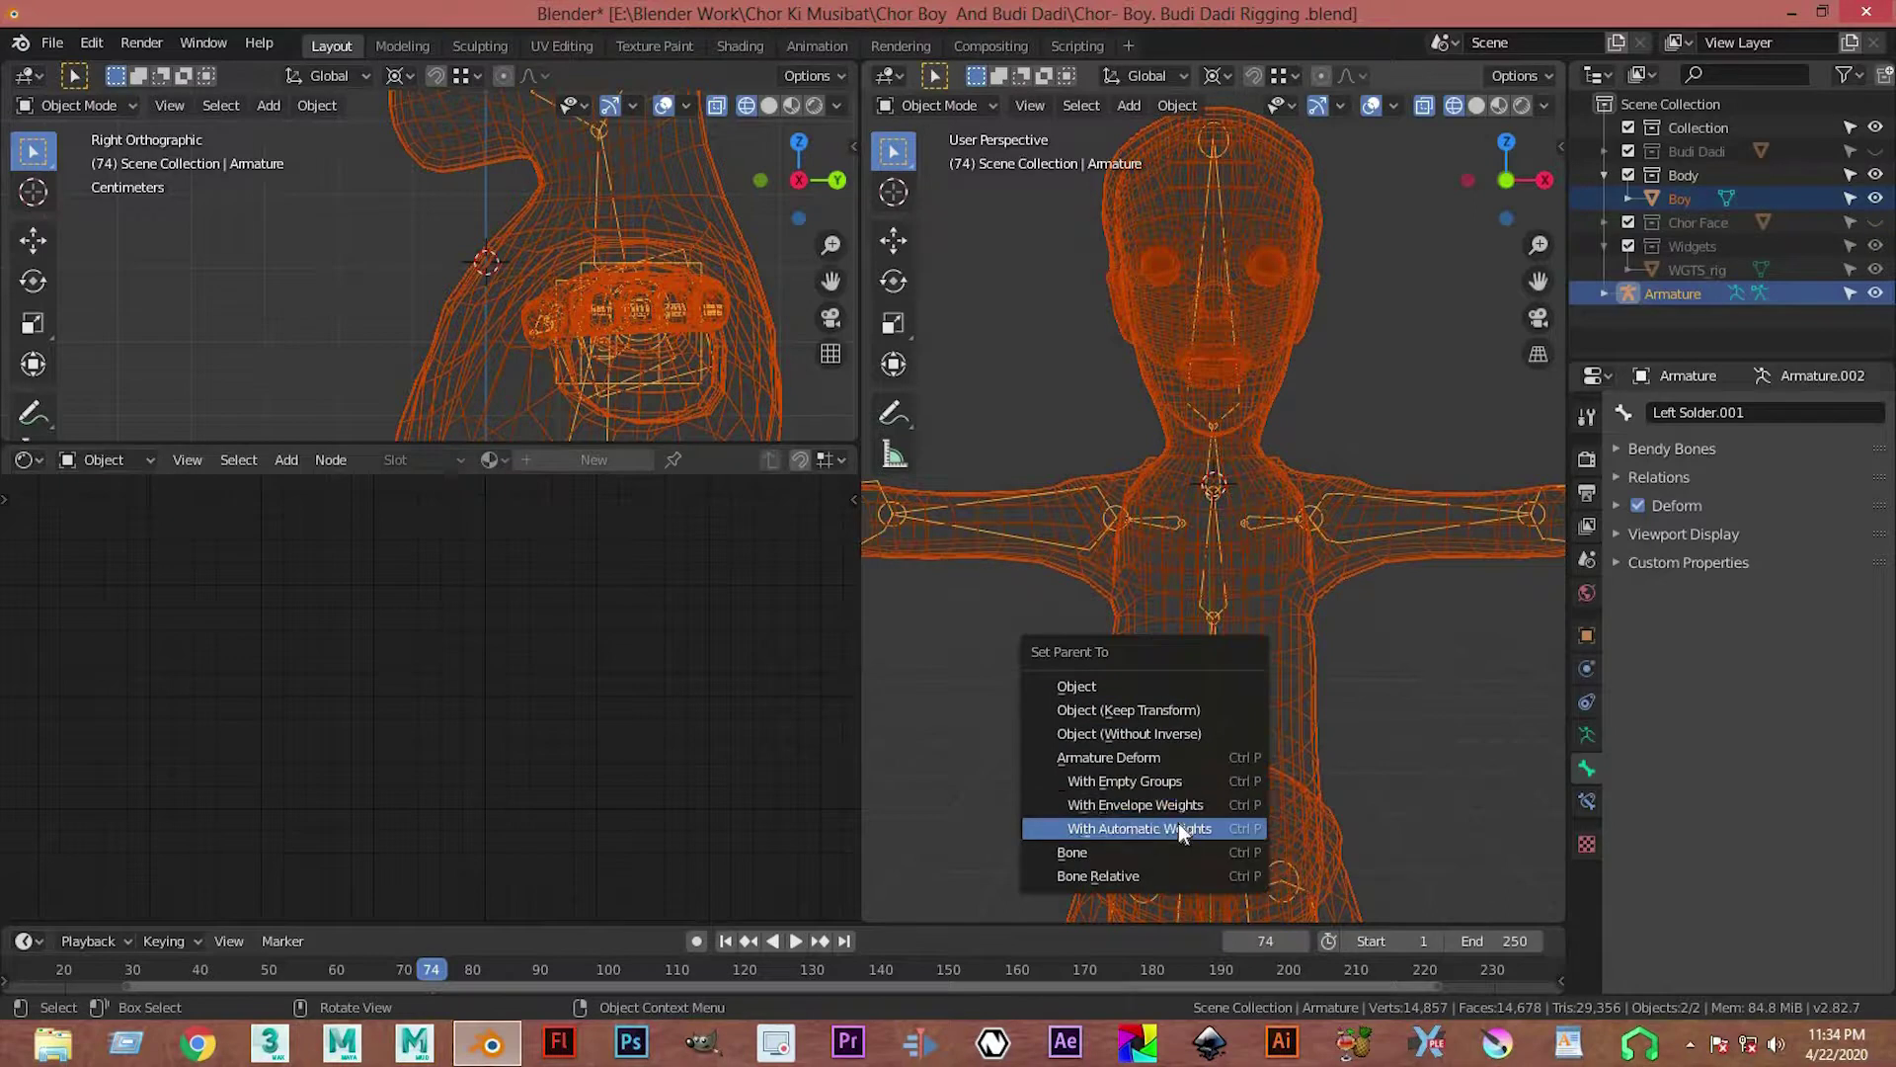
pyautogui.click(1409, 674)
# Step: Hide the Boy mesh so only the bones remain visible
pyautogui.click(1266, 511)
pyautogui.scroll(3, 1269, 523)
pyautogui.scroll(-3, 1268, 538)
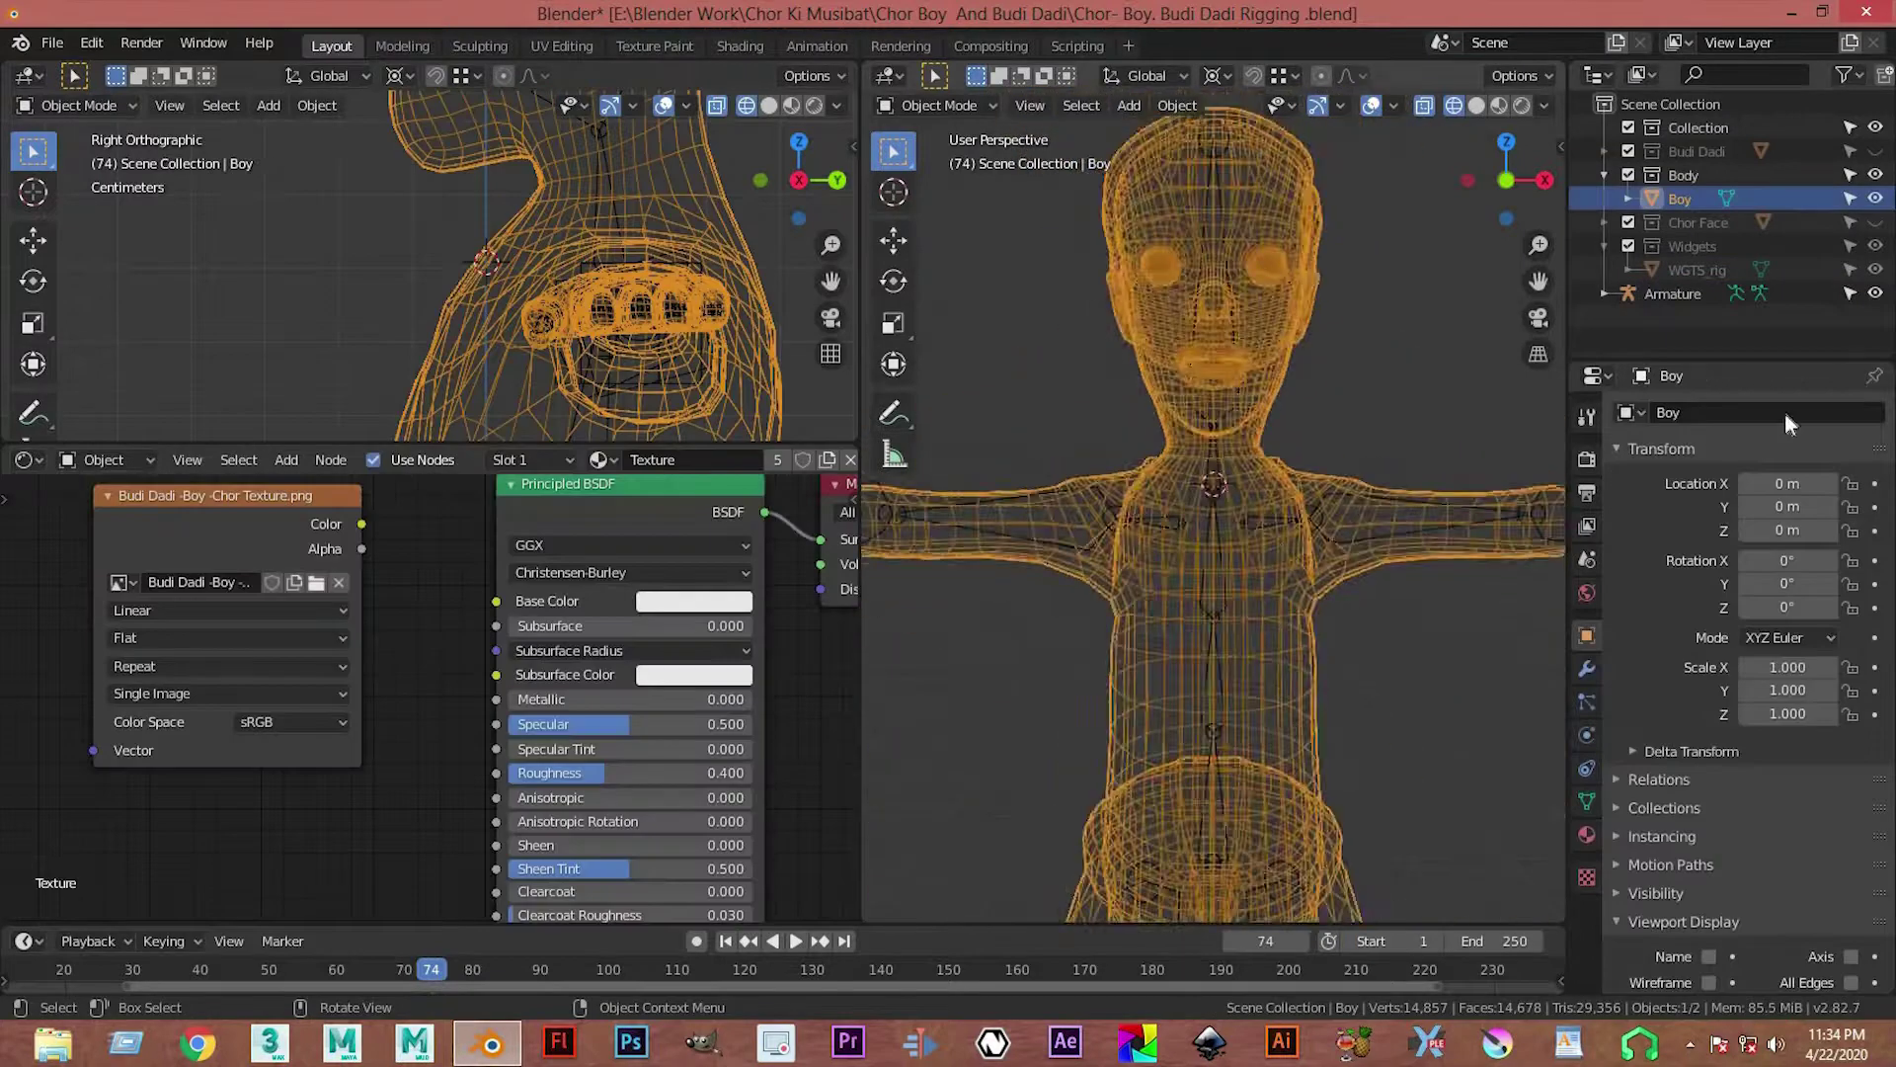
pyautogui.press('h')
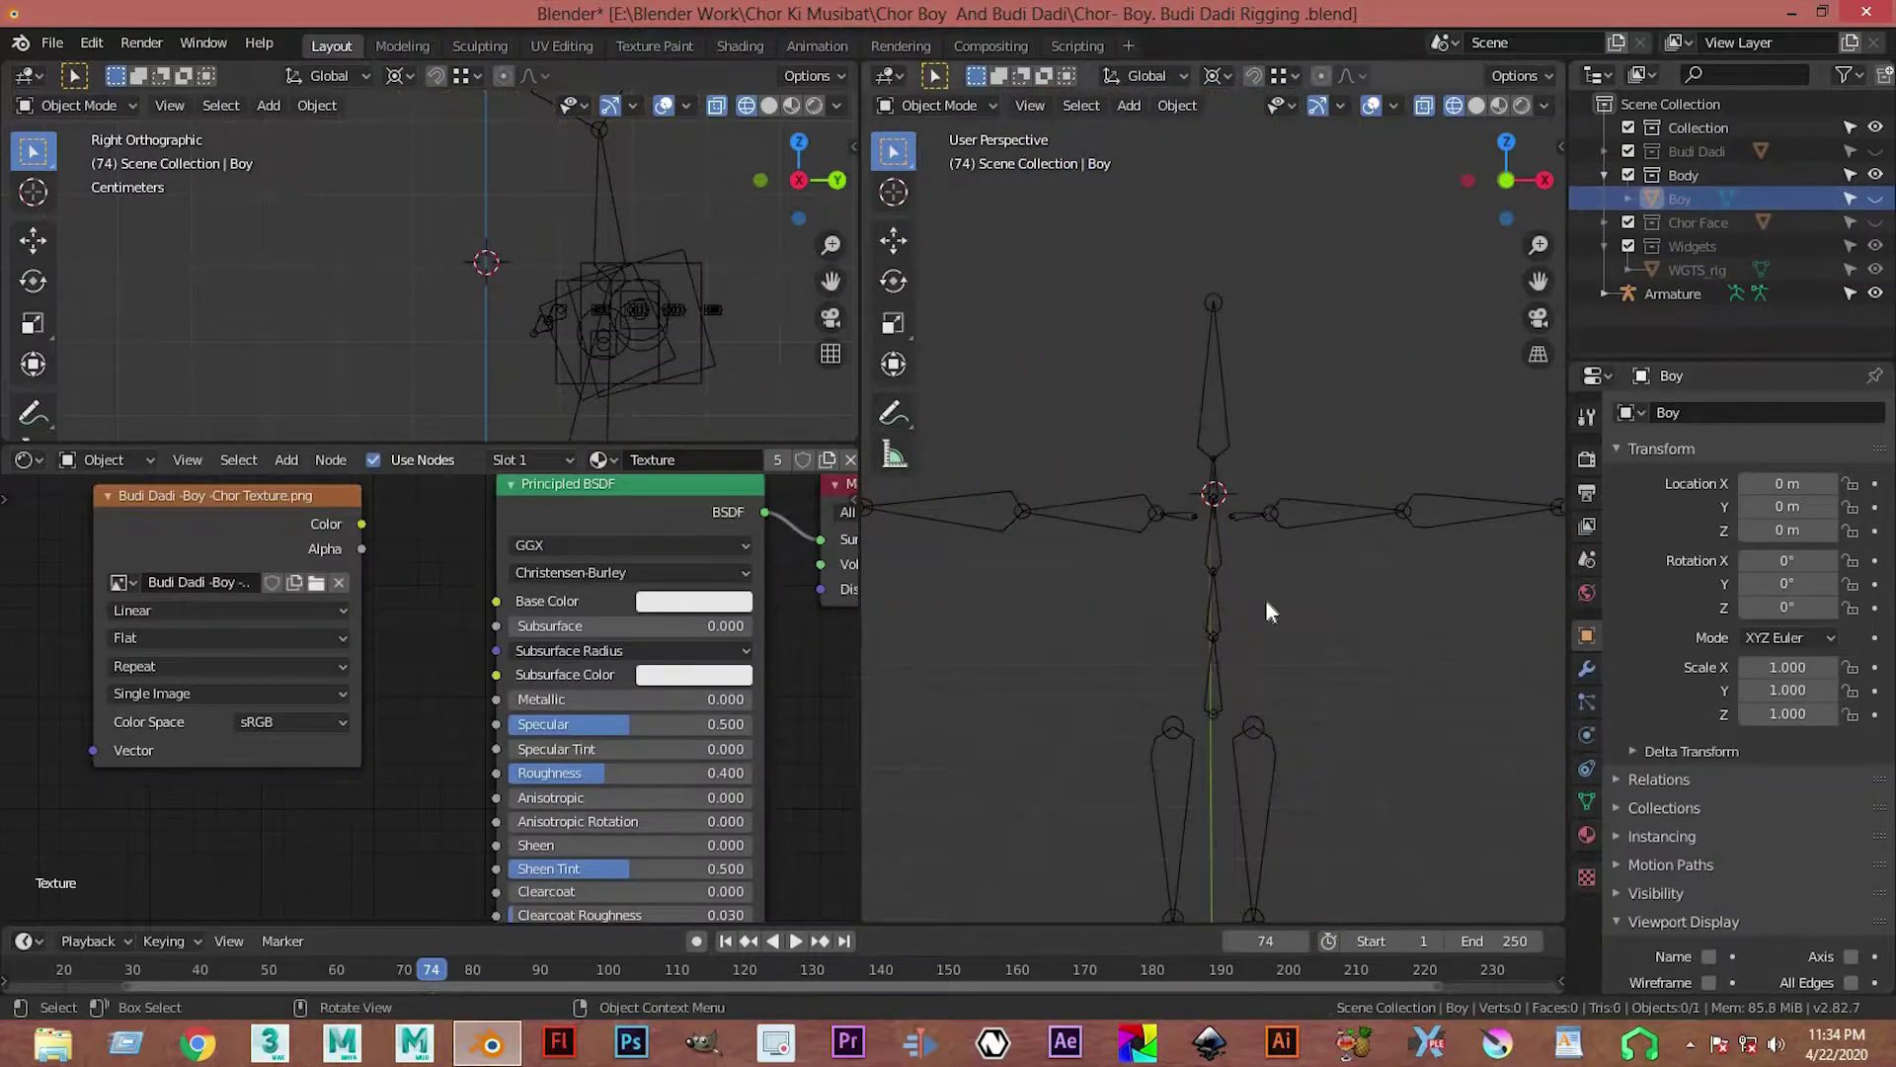
pyautogui.scroll(5, 1274, 588)
# Step: Enter Edit Mode on the armature, parent Left Solder to Neack, then undo it
pyautogui.click(1386, 605)
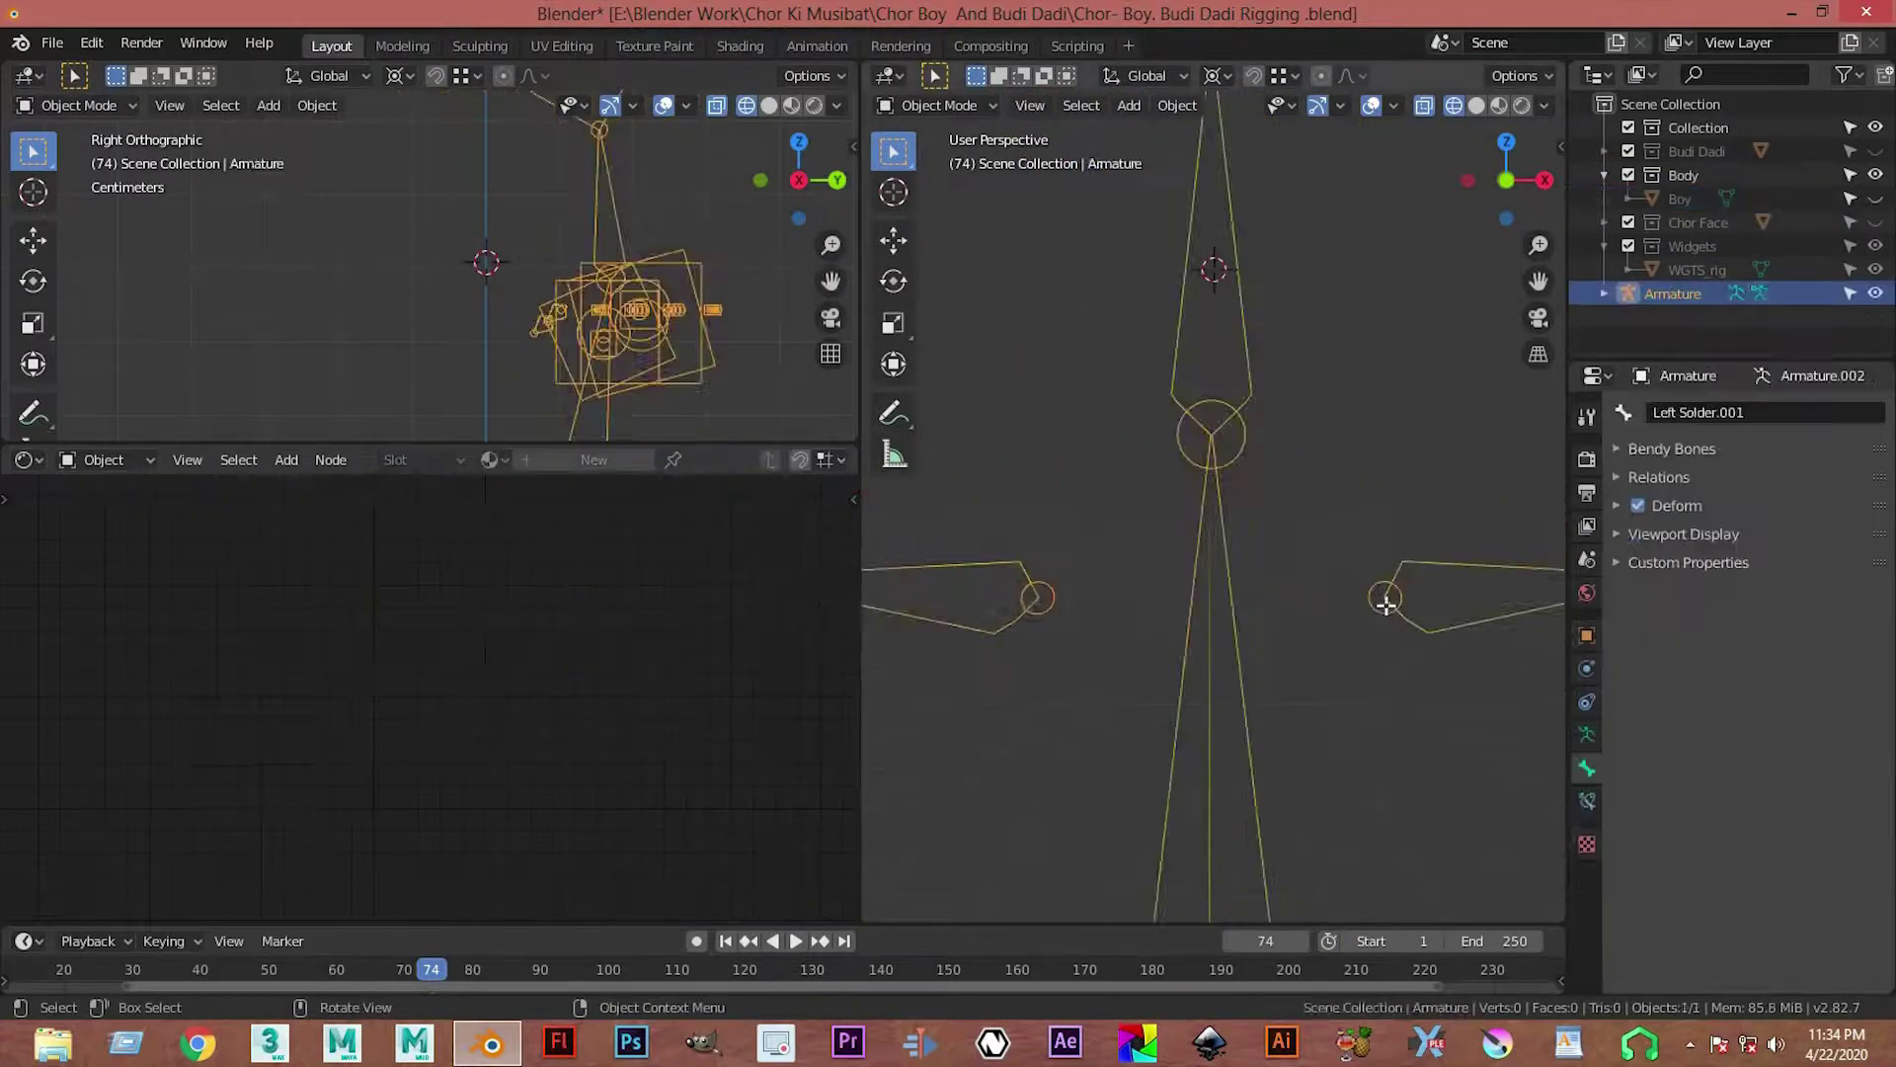
pyautogui.press('Tab')
pyautogui.click(1419, 603)
pyautogui.scroll(-3, 1363, 677)
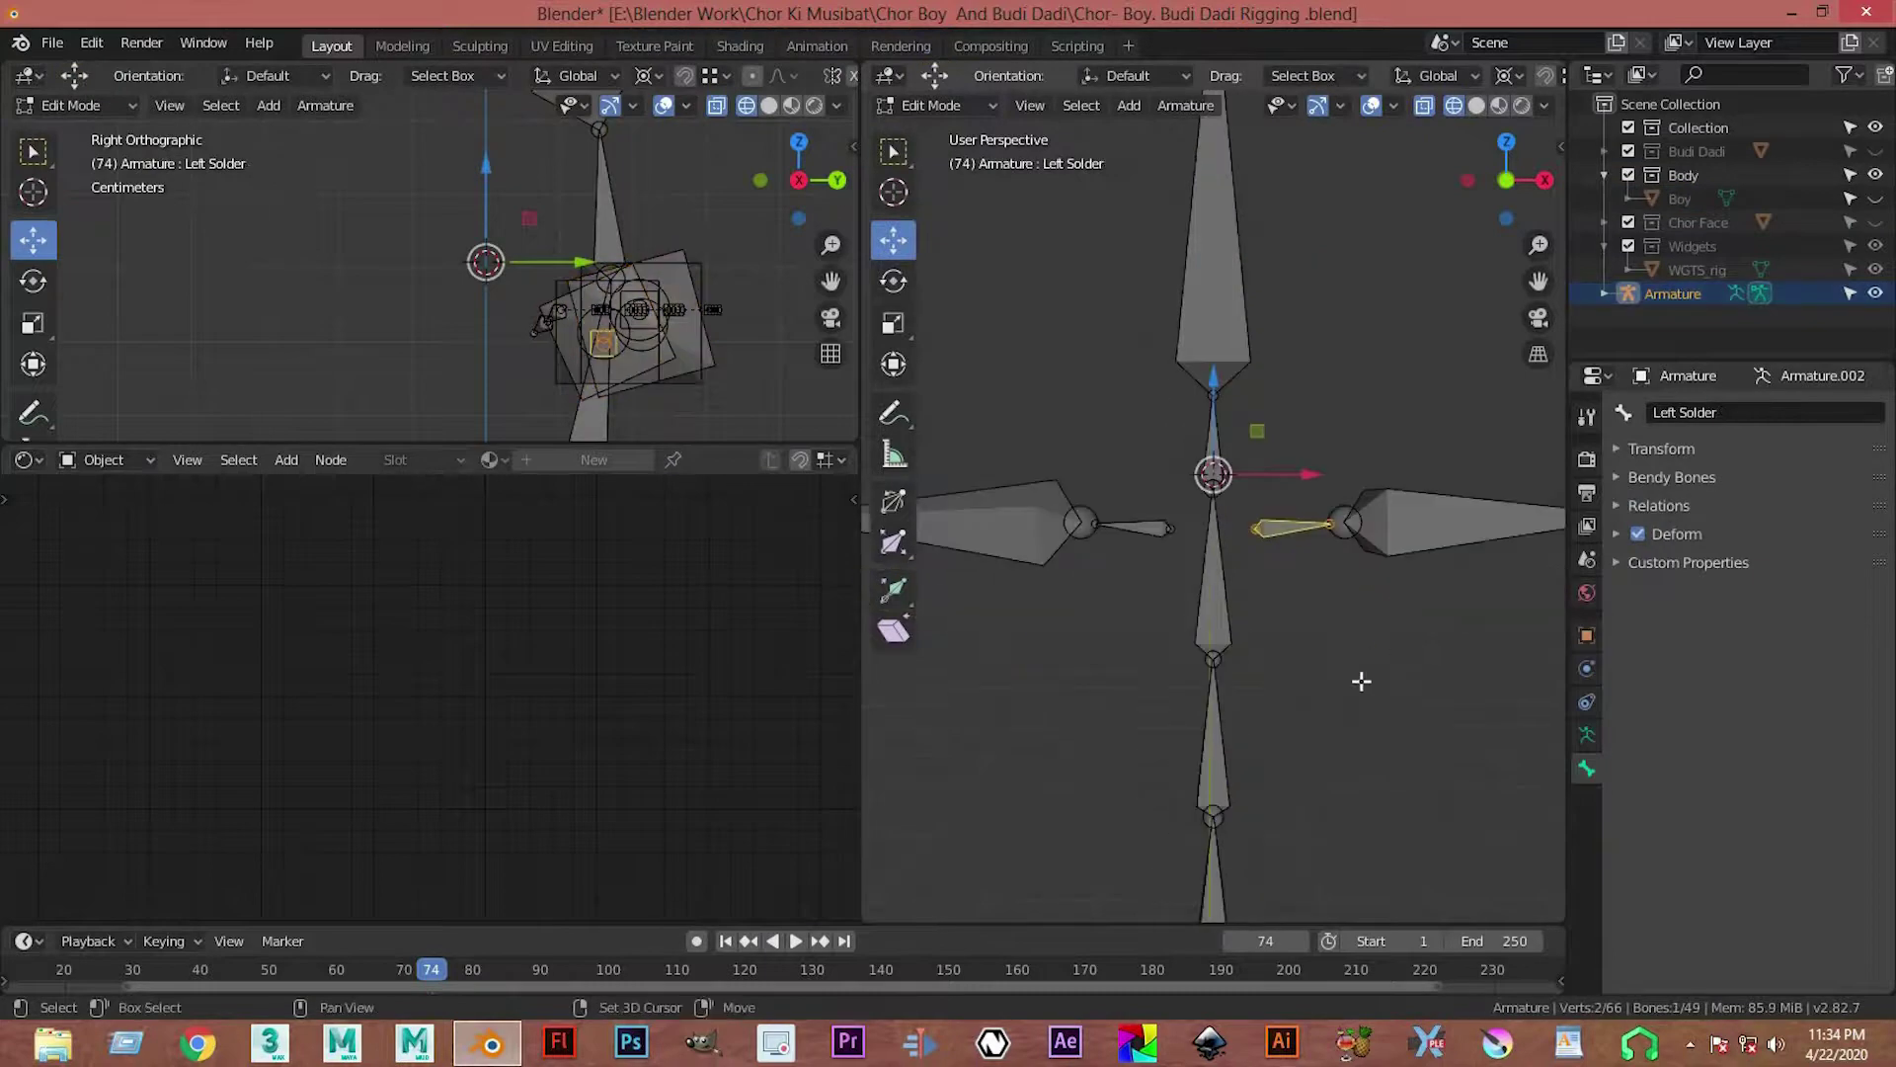
pyautogui.scroll(3, 1313, 665)
pyautogui.scroll(3, 1074, 637)
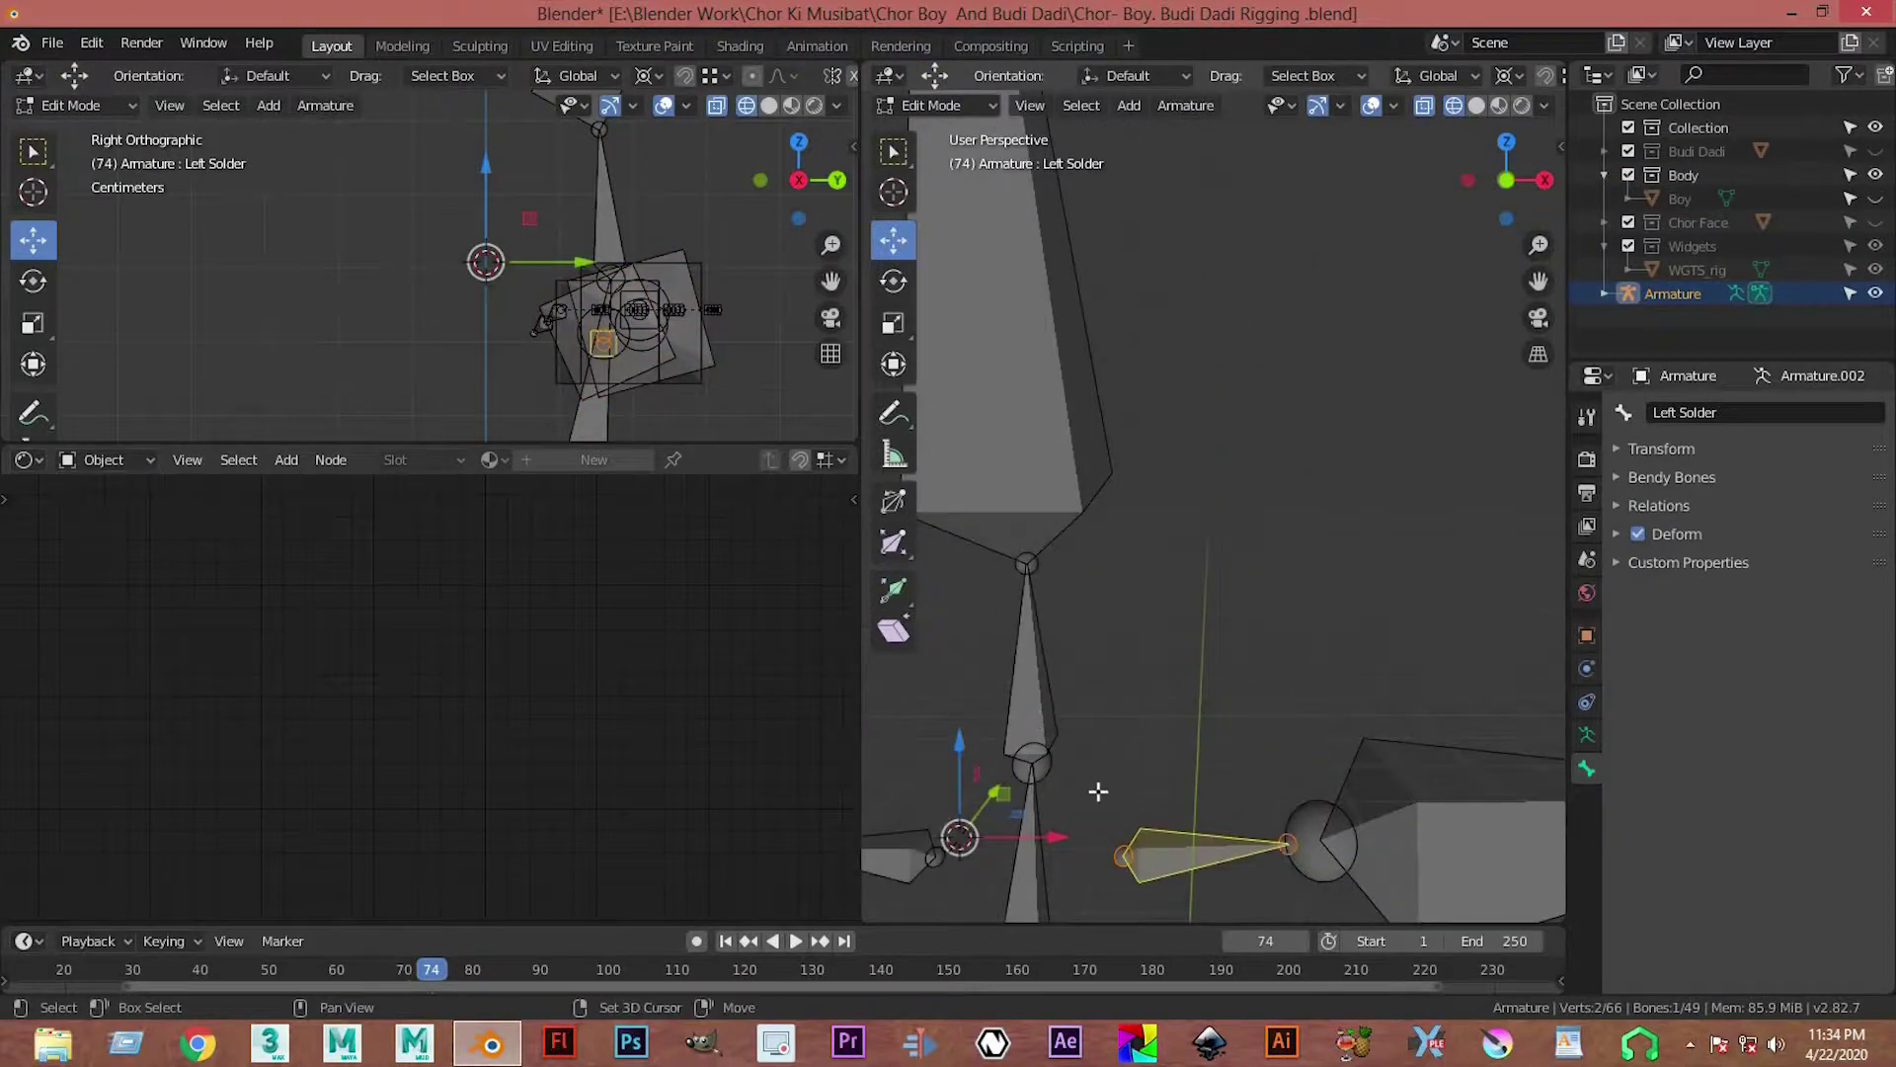
pyautogui.keyDown('shift'); pyautogui.click(1081, 783); pyautogui.keyUp('shift')
pyautogui.hotkey('ctrl', 'p')
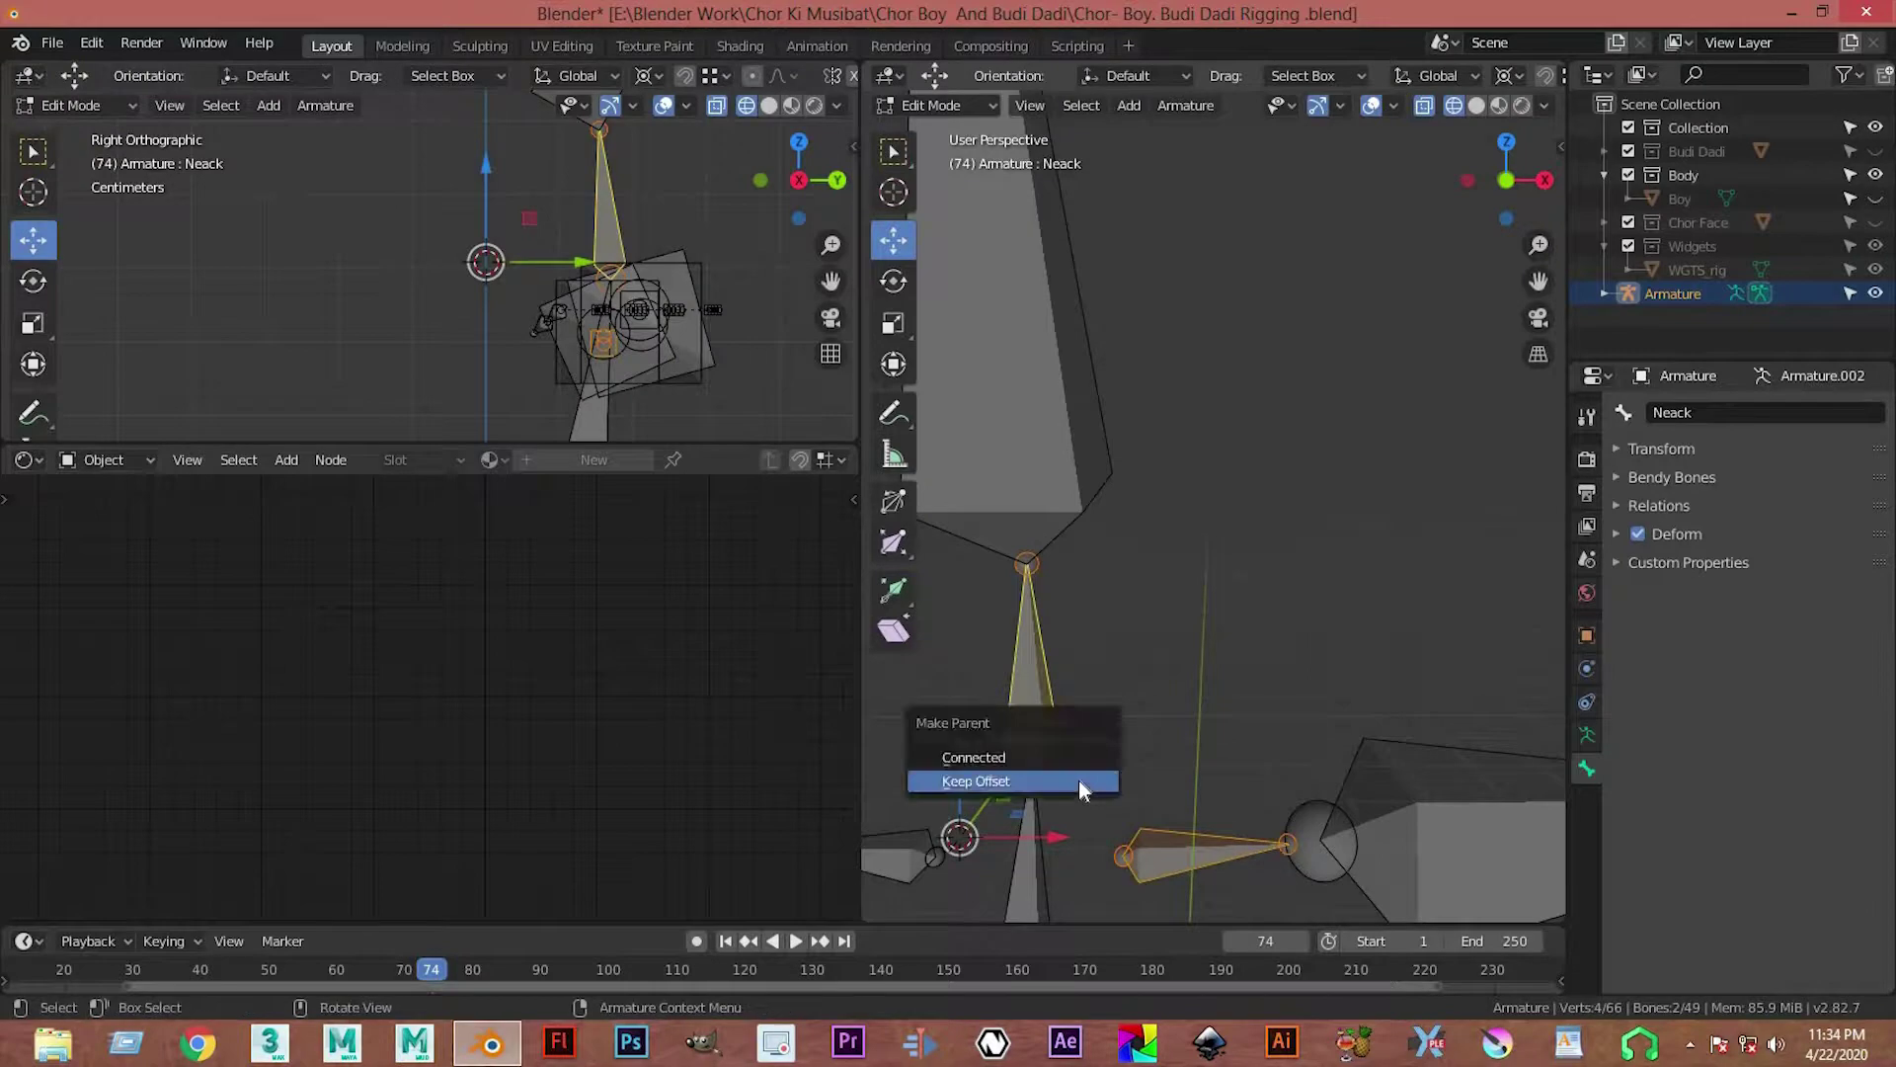
pyautogui.click(1079, 781)
pyautogui.scroll(-5, 1146, 731)
pyautogui.hotkey('ctrl', 'z')
pyautogui.hotkey('ctrl', 'z')
# Step: Parent Left Solder to Spine 2 with Keep Offset, then undo it
pyautogui.hotkey('alt', 'a')
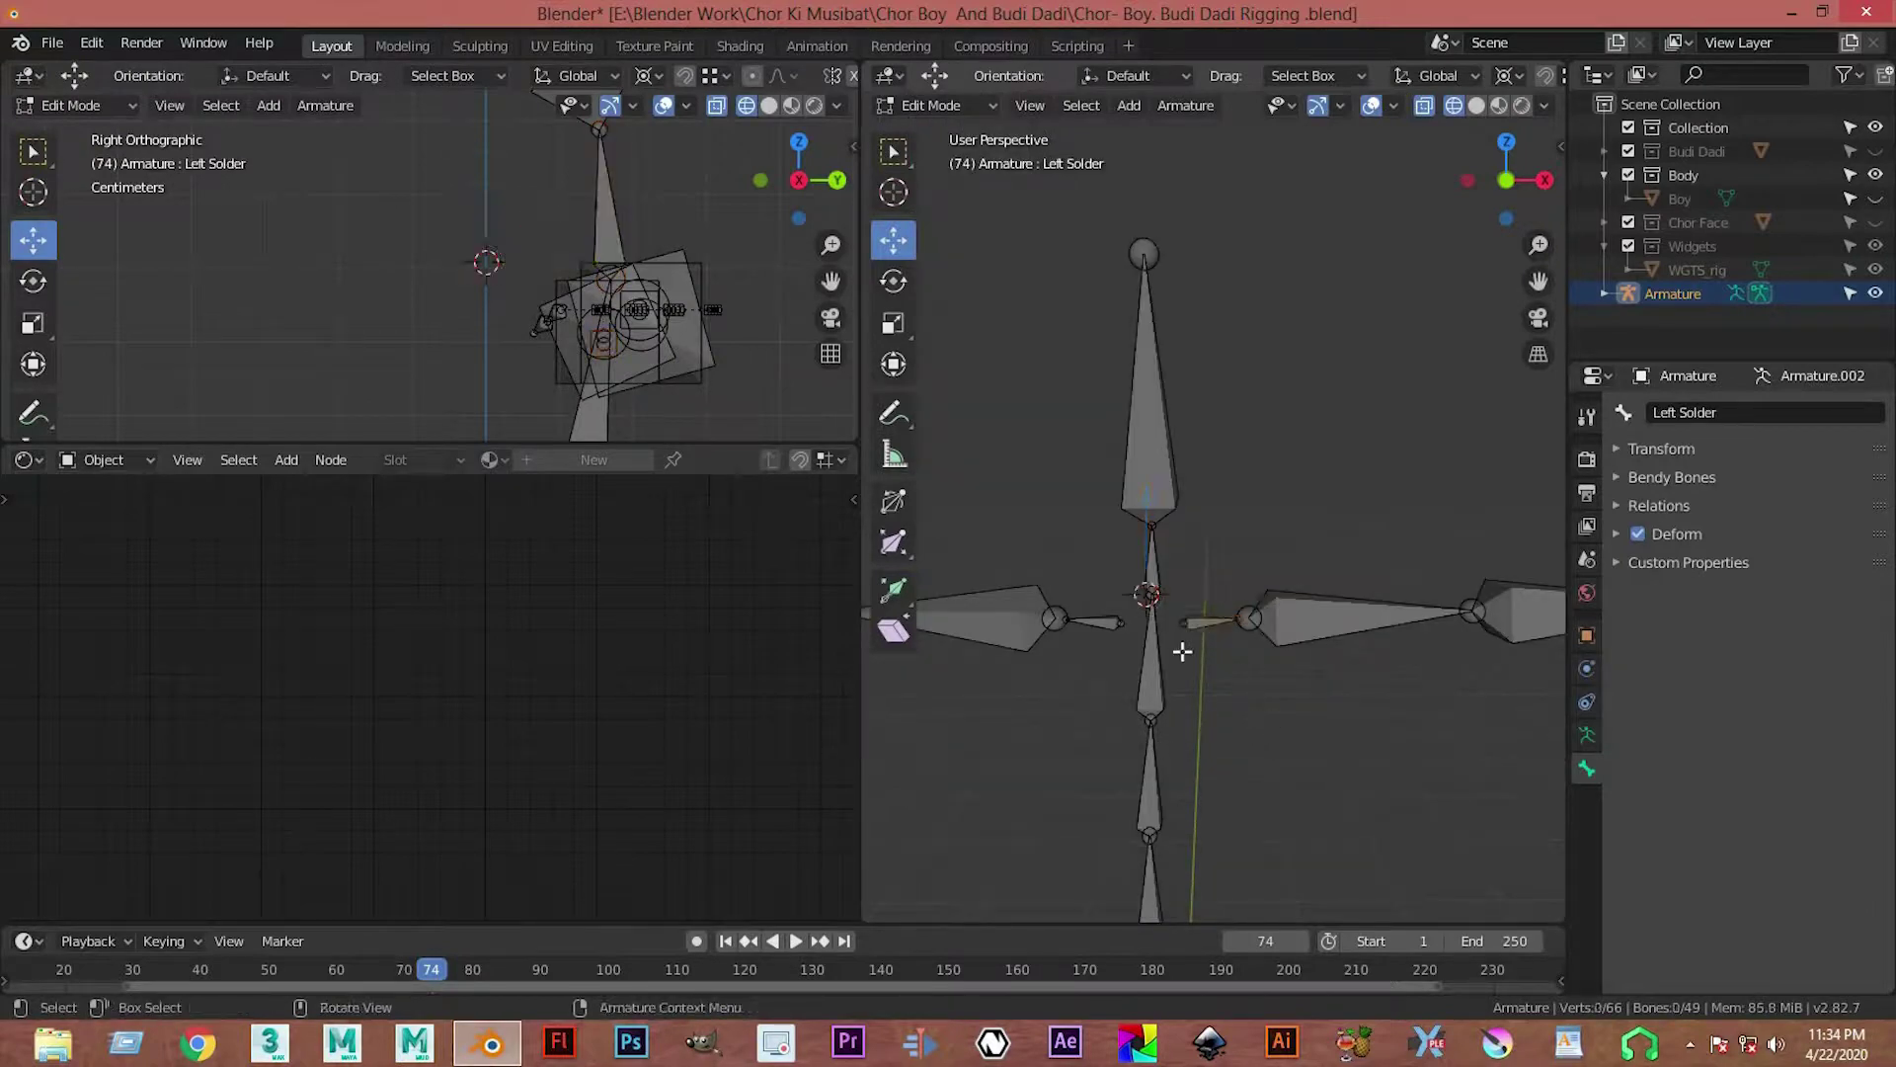
pyautogui.click(1185, 637)
pyautogui.keyDown('shift'); pyautogui.click(1165, 684); pyautogui.keyUp('shift')
pyautogui.hotkey('ctrl', 'p')
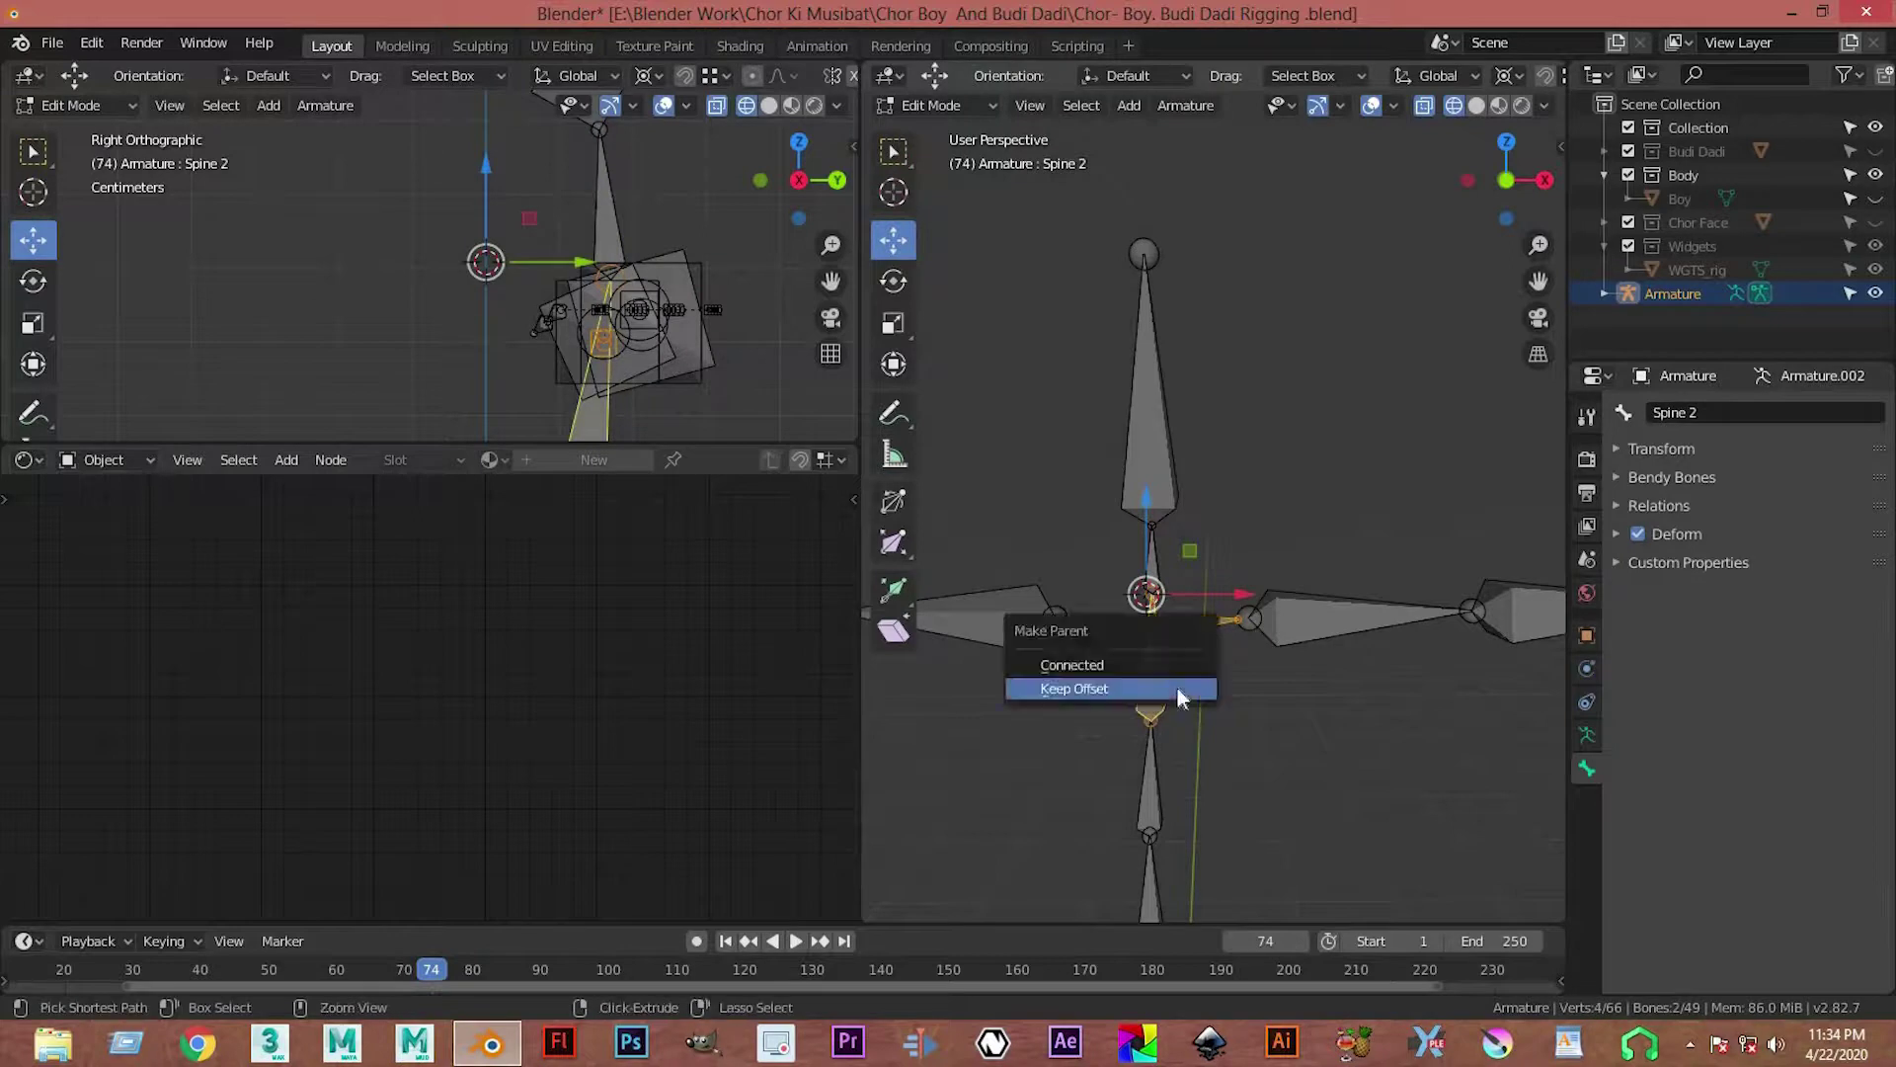
pyautogui.click(1182, 688)
pyautogui.hotkey('ctrl', 'z')
pyautogui.hotkey('ctrl', 'z')
# Step: Parent the other shoulder bone to Spine 2 with Keep Offset
pyautogui.keyDown('shift'); pyautogui.click(1154, 674); pyautogui.keyUp('shift')
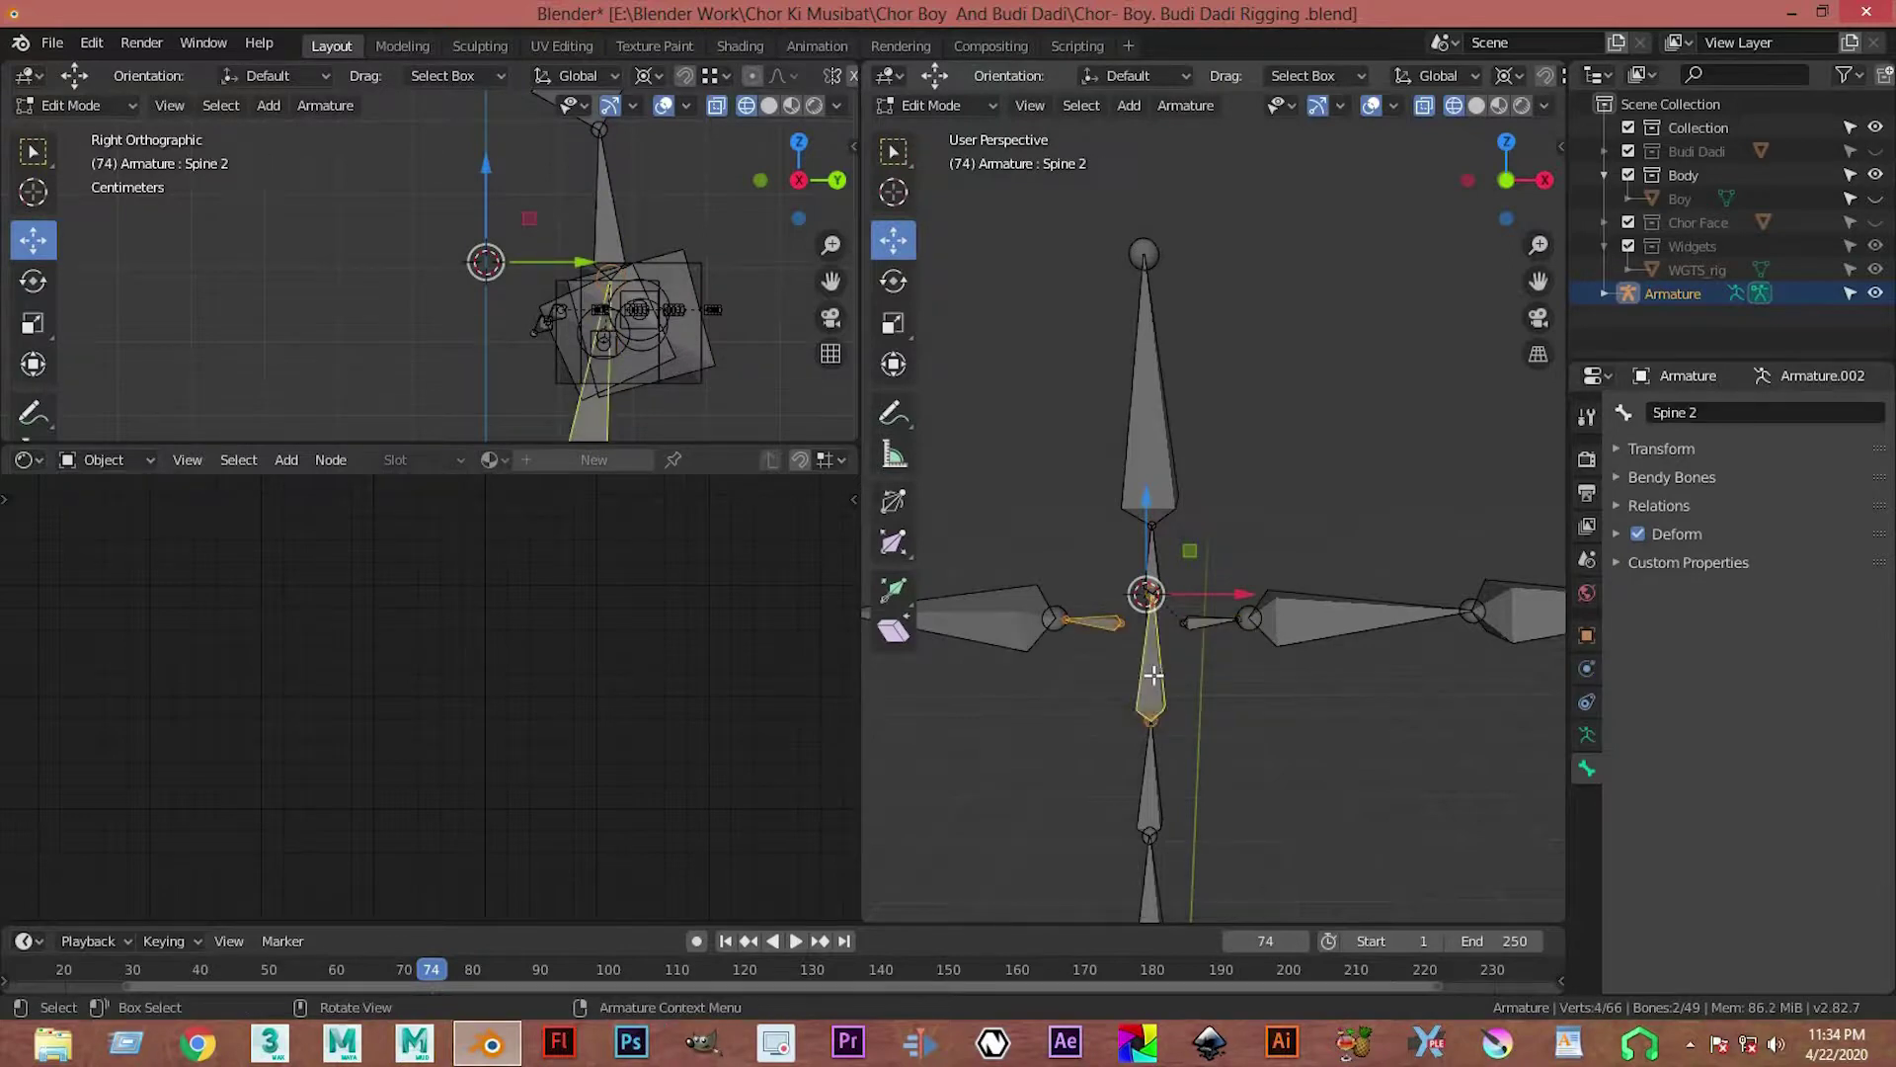
pyautogui.hotkey('ctrl', 'p')
pyautogui.click(1185, 687)
pyautogui.scroll(-2, 1262, 682)
pyautogui.scroll(1, 1262, 682)
pyautogui.scroll(3, 1268, 680)
# Step: Parent the upper-arm bones to Left Solder and Left Solder.001 with Keep Offset
pyautogui.click(1276, 721)
pyautogui.keyDown('shift'); pyautogui.click(1220, 739); pyautogui.keyUp('shift')
pyautogui.hotkey('ctrl', 'p')
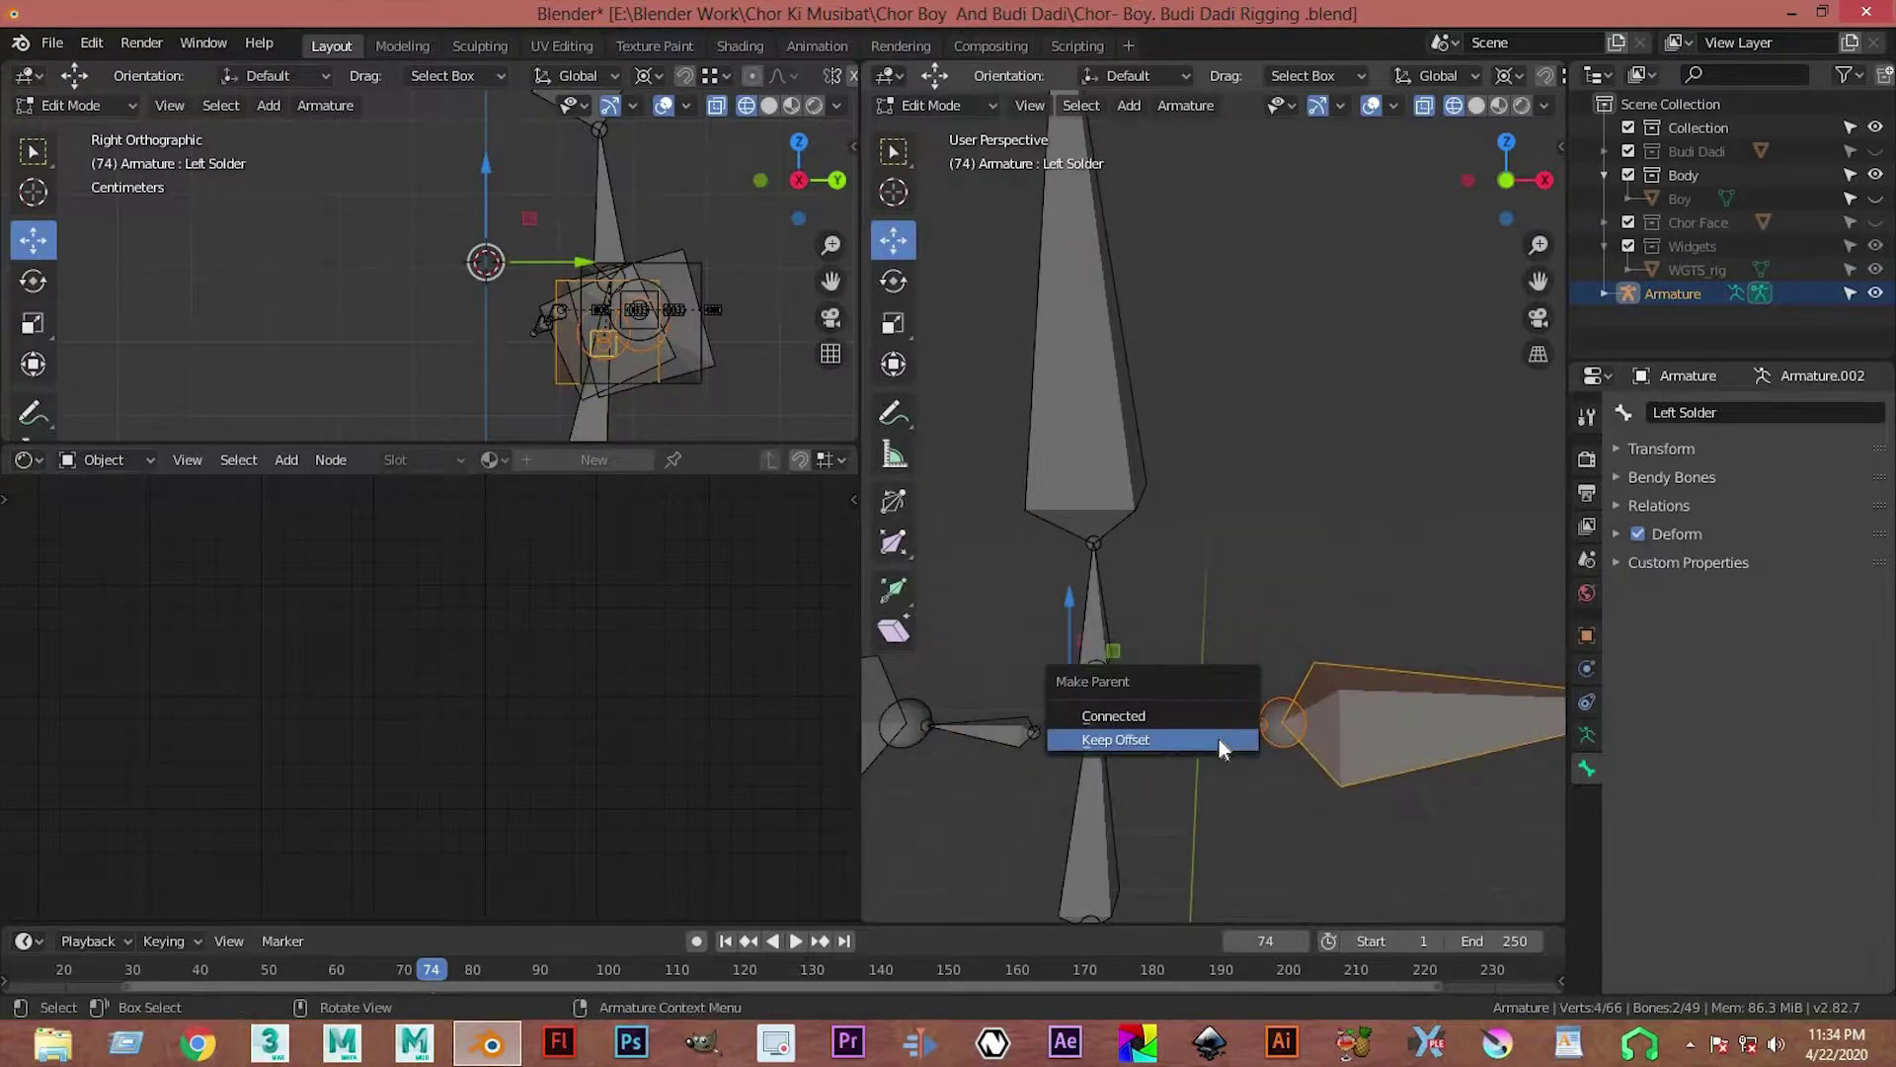
pyautogui.click(1219, 740)
pyautogui.moveTo(1095, 753)
pyautogui.mouseDown(button='middle')
pyautogui.moveTo(1198, 728)
pyautogui.moveTo(1152, 665)
pyautogui.mouseUp(button='middle')
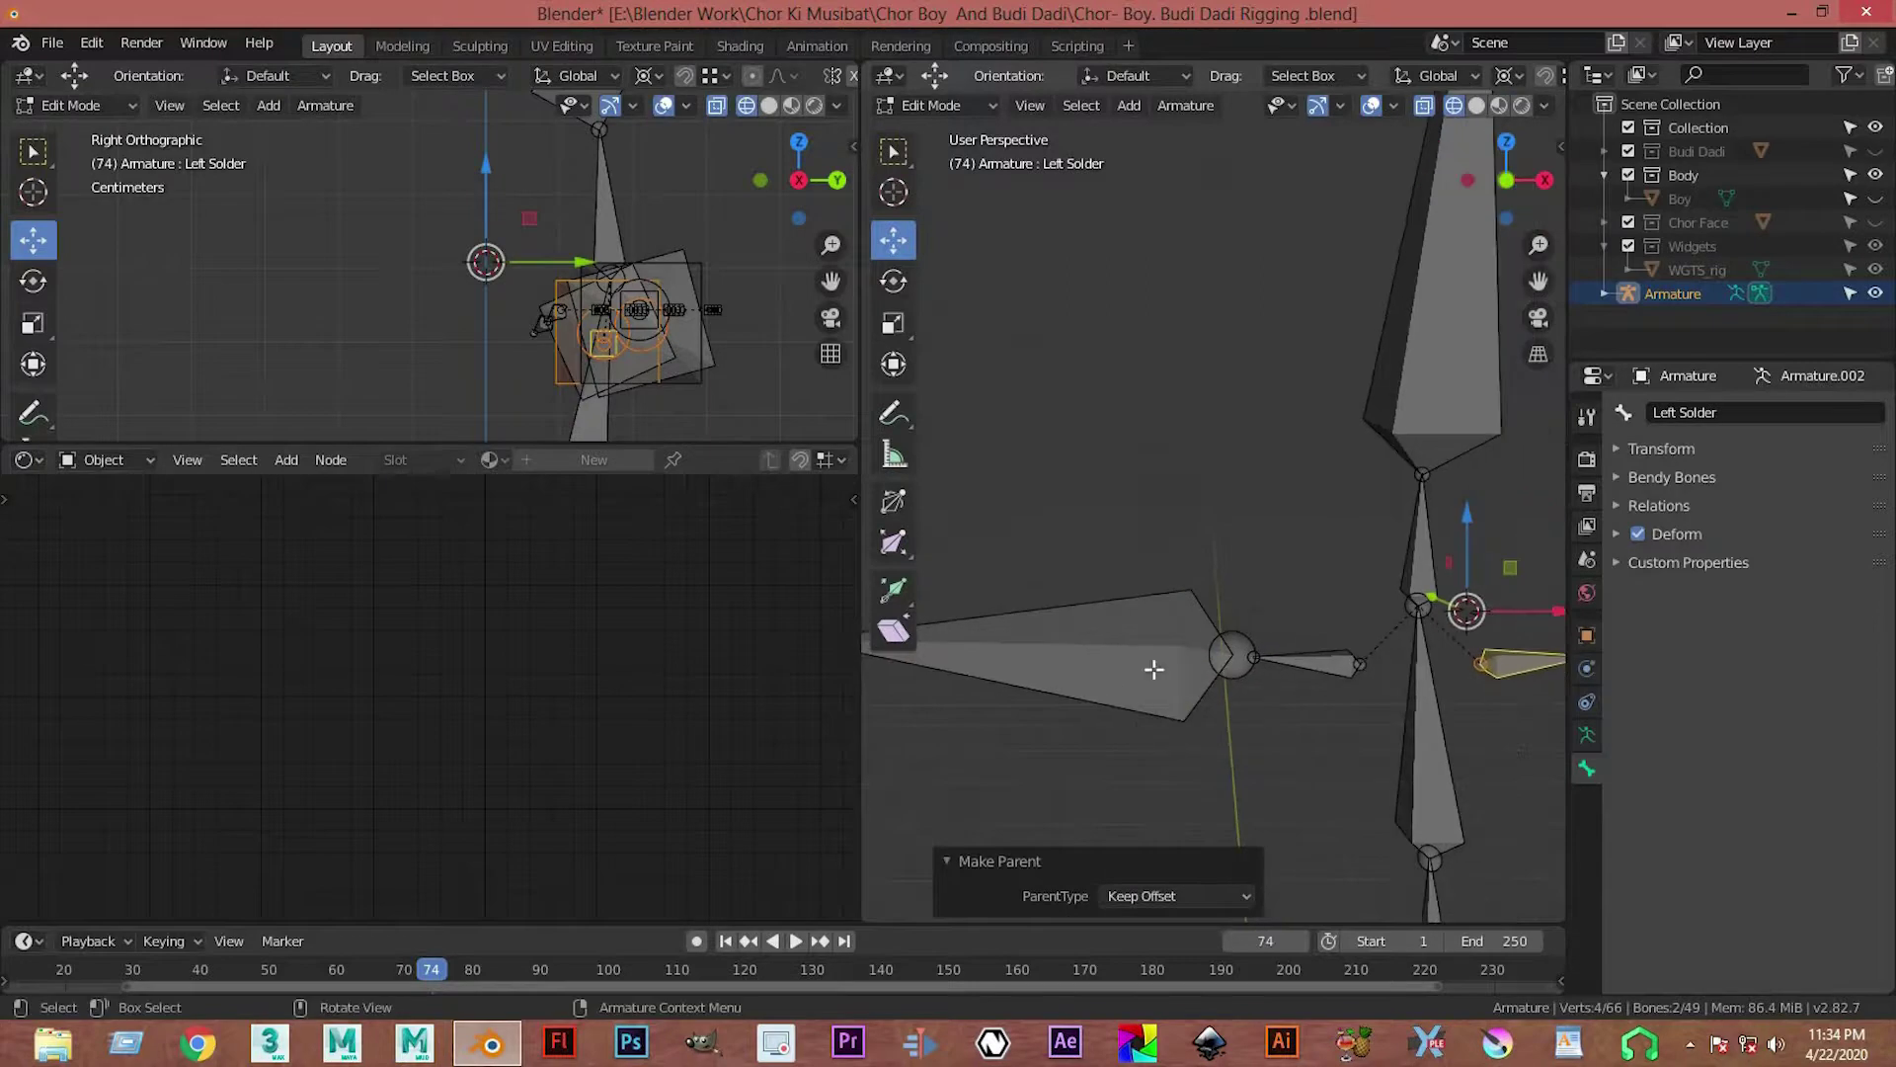
pyautogui.click(1200, 677)
pyautogui.keyDown('shift'); pyautogui.click(1302, 654); pyautogui.keyUp('shift')
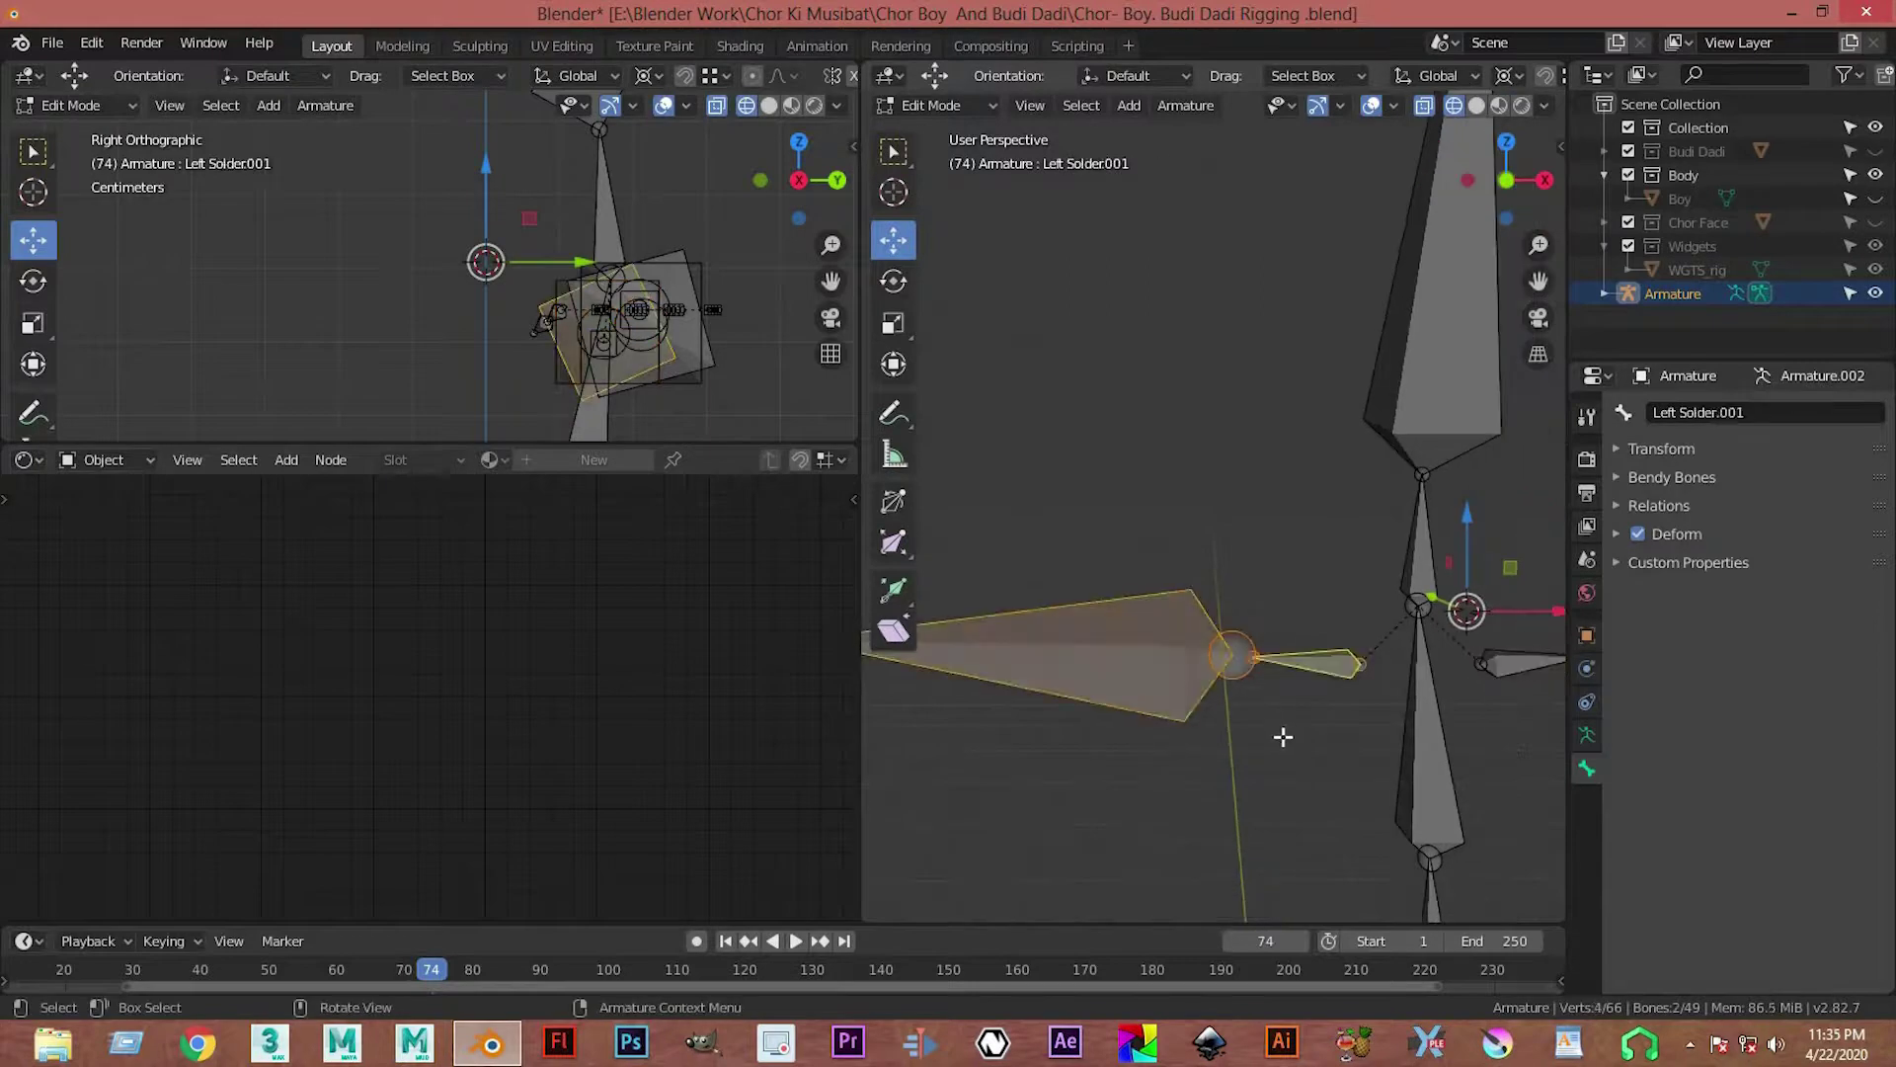
pyautogui.hotkey('ctrl', 'p')
pyautogui.click(1151, 728)
pyautogui.moveTo(1152, 728); pyautogui.dragTo(1368, 729, button='middle')
# Step: Duplicate the Root bone in place, creating Root.001
pyautogui.click(1346, 730)
pyautogui.scroll(2, 1337, 712)
pyautogui.scroll(2, 1323, 682)
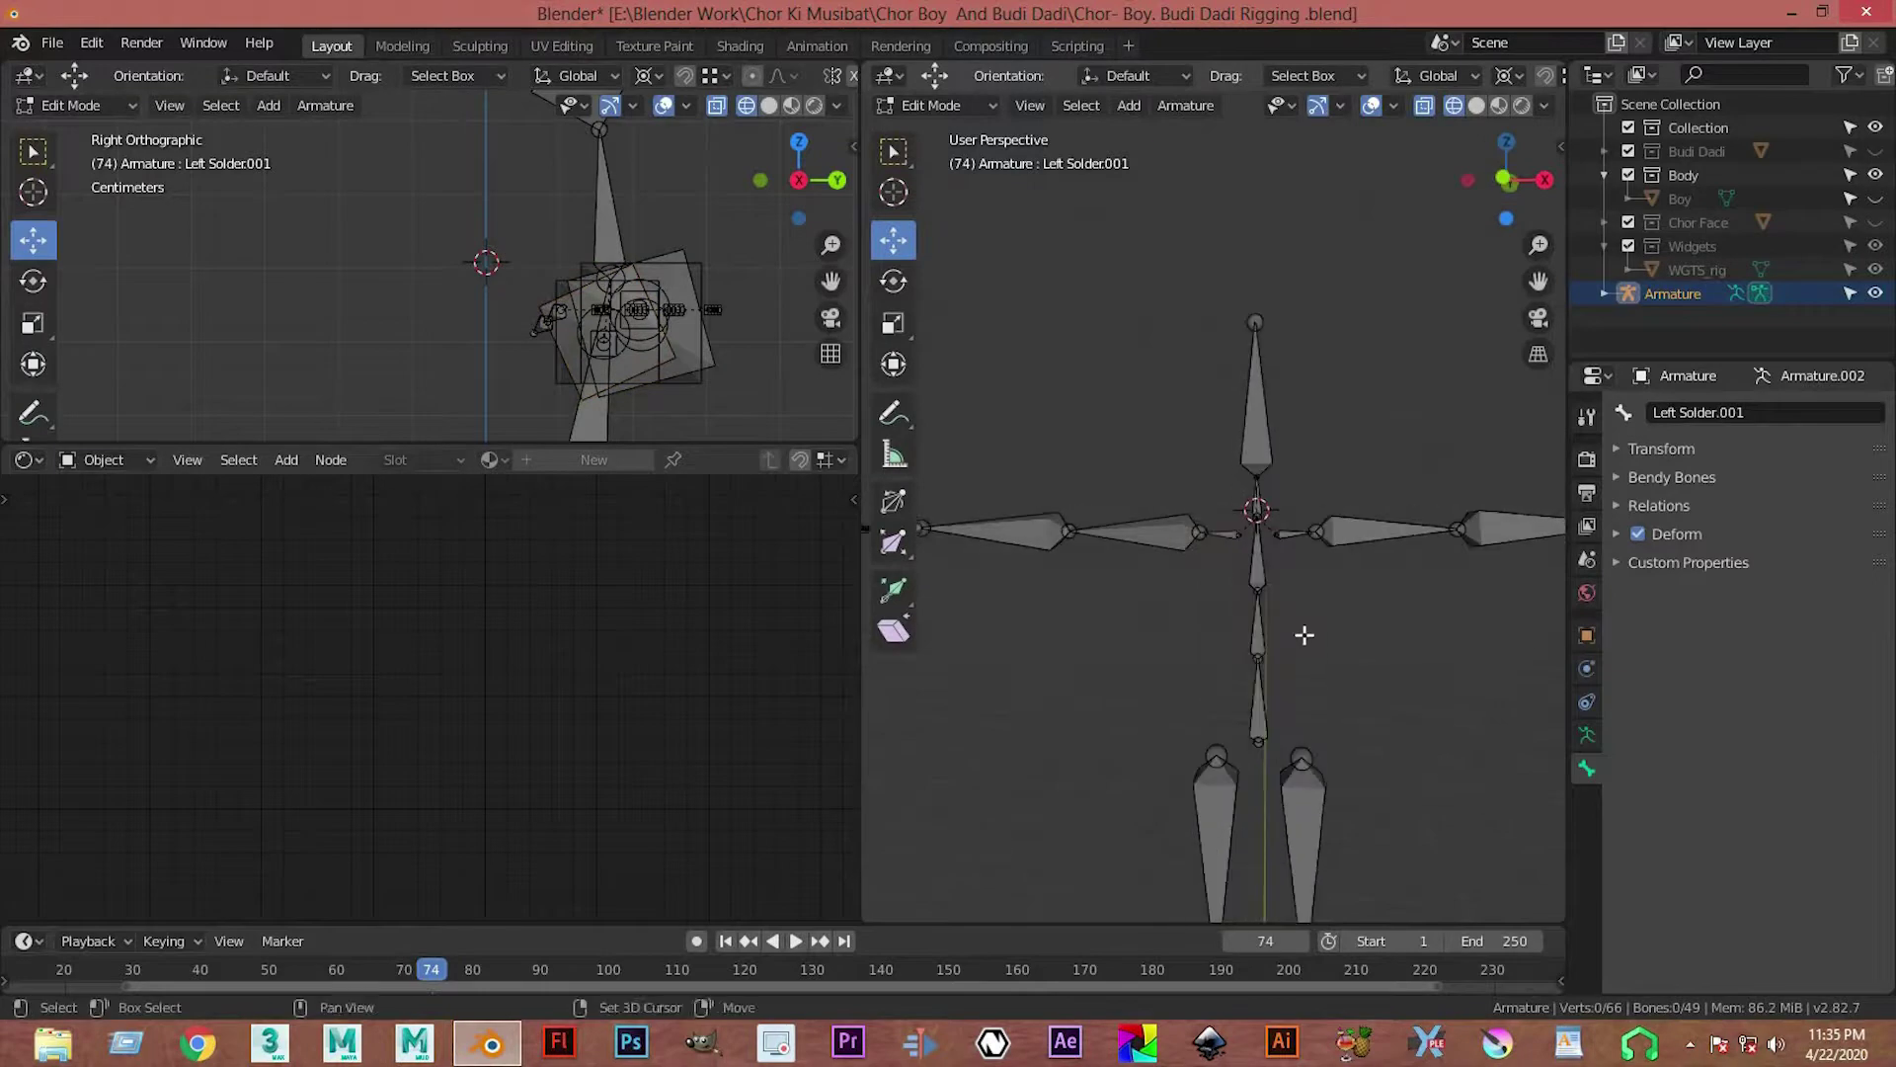
pyautogui.keyDown('shift'); pyautogui.scroll(-3, 1370, 737); pyautogui.keyUp('shift')
pyautogui.scroll(1, 1318, 685)
pyautogui.click(1345, 678)
pyautogui.click(1206, 637)
pyautogui.click(1284, 608)
pyautogui.press('shift')
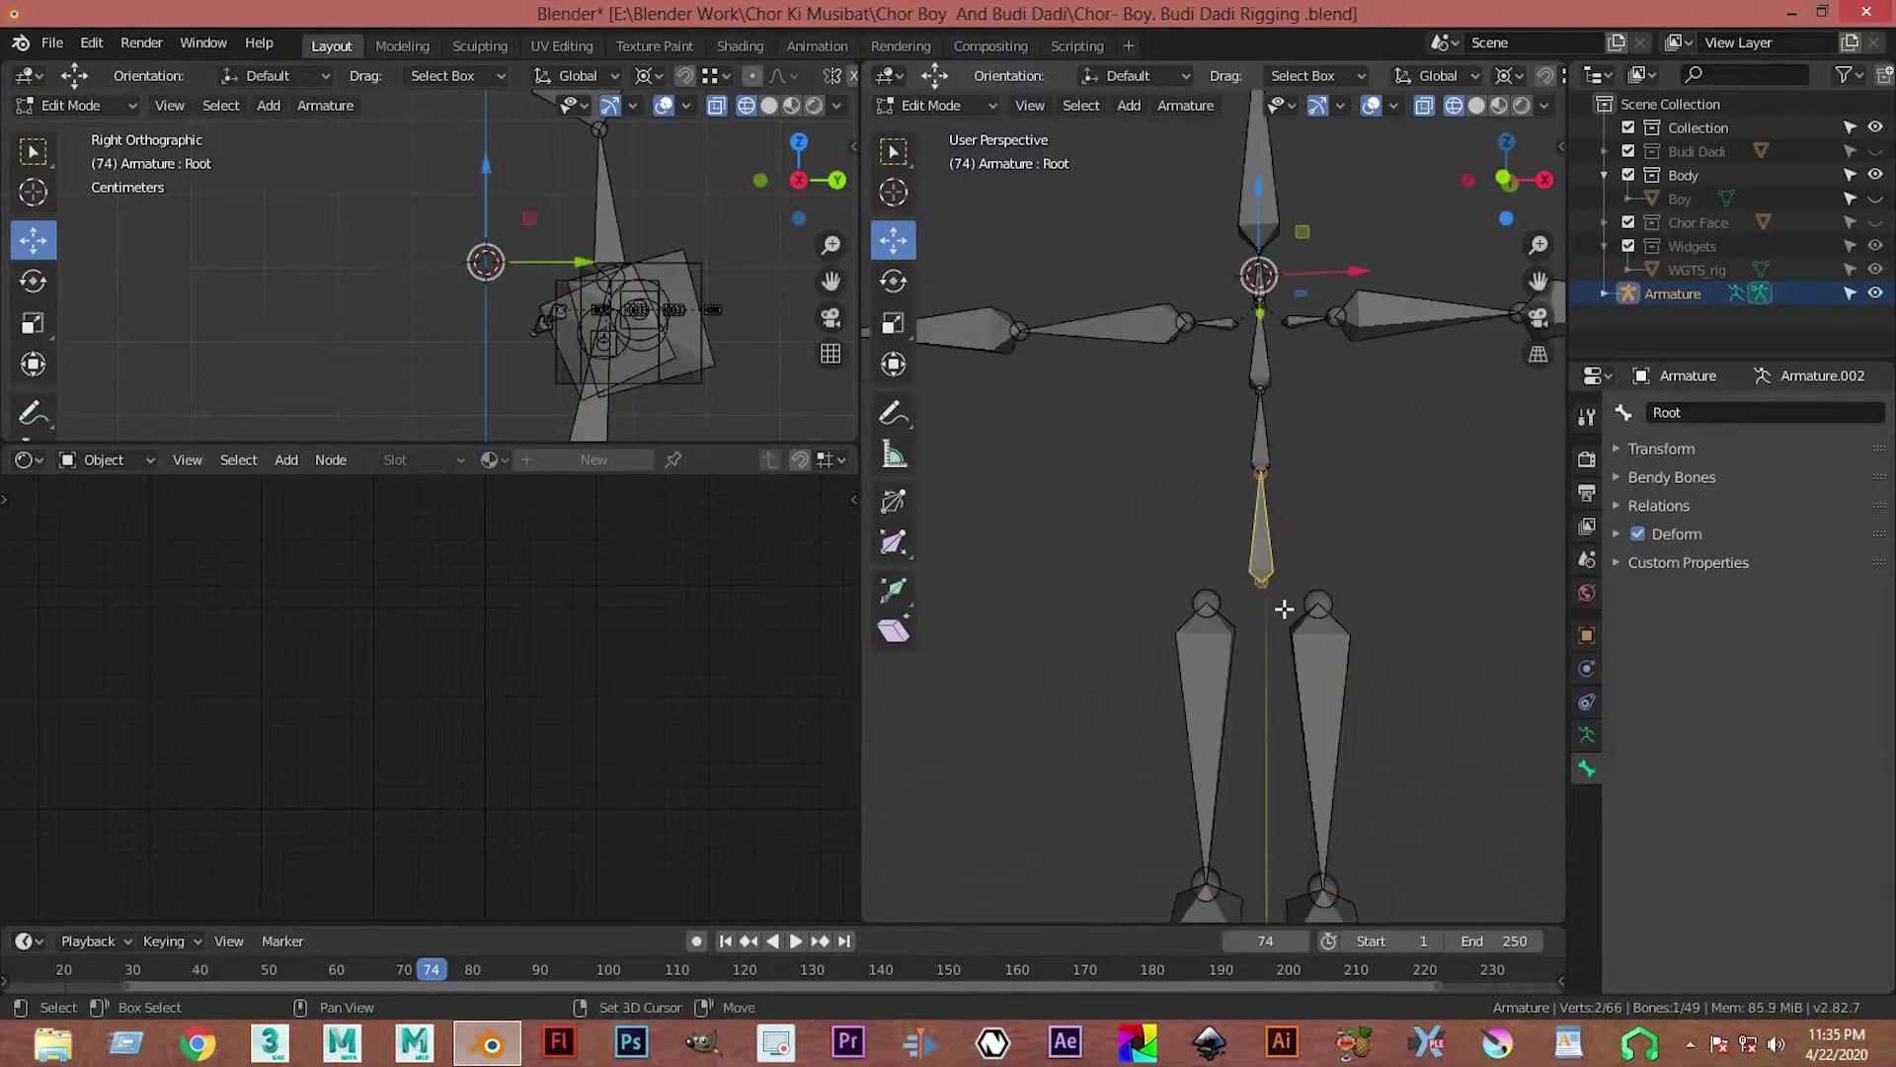
pyautogui.hotkey('shift', 'd')
pyautogui.rightClick(1291, 648)
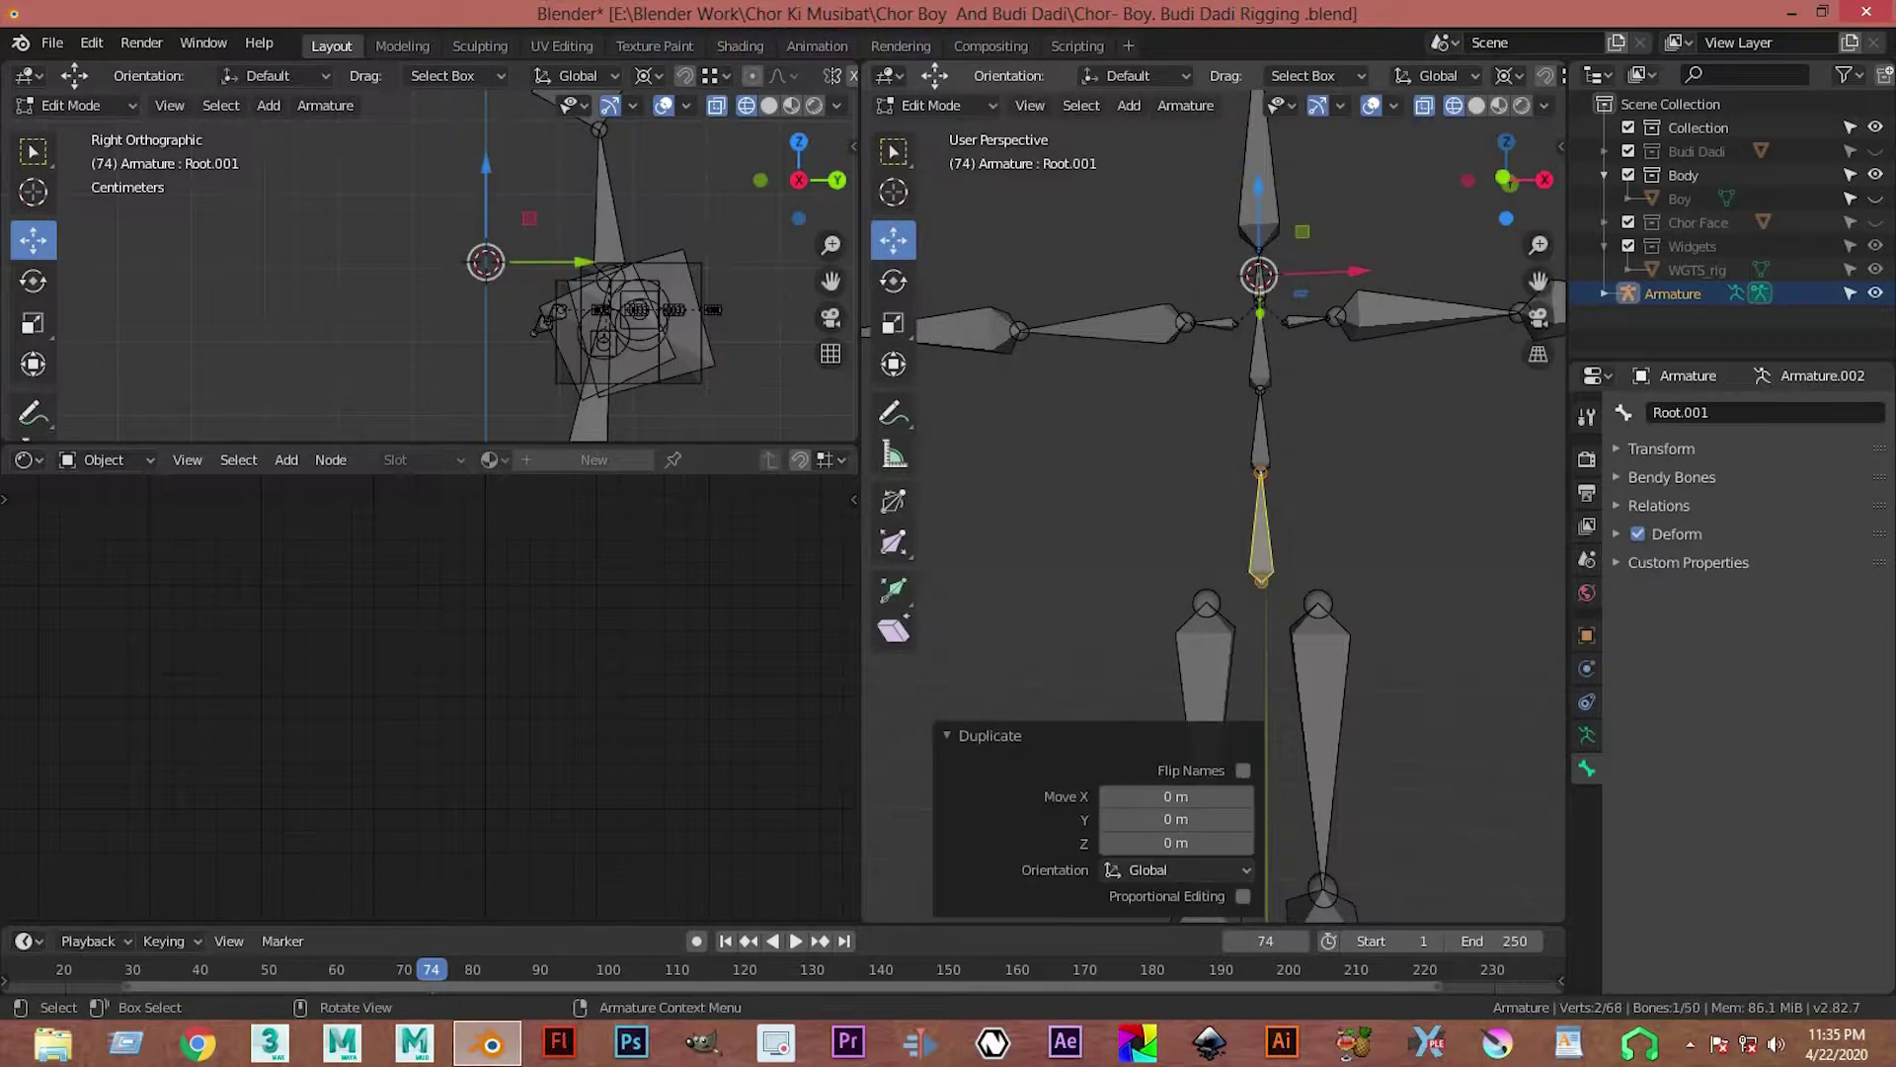
# Step: Try a 180° X rotation, undo it, and switch the pivot to Bounding Box Center
pyautogui.press('r')
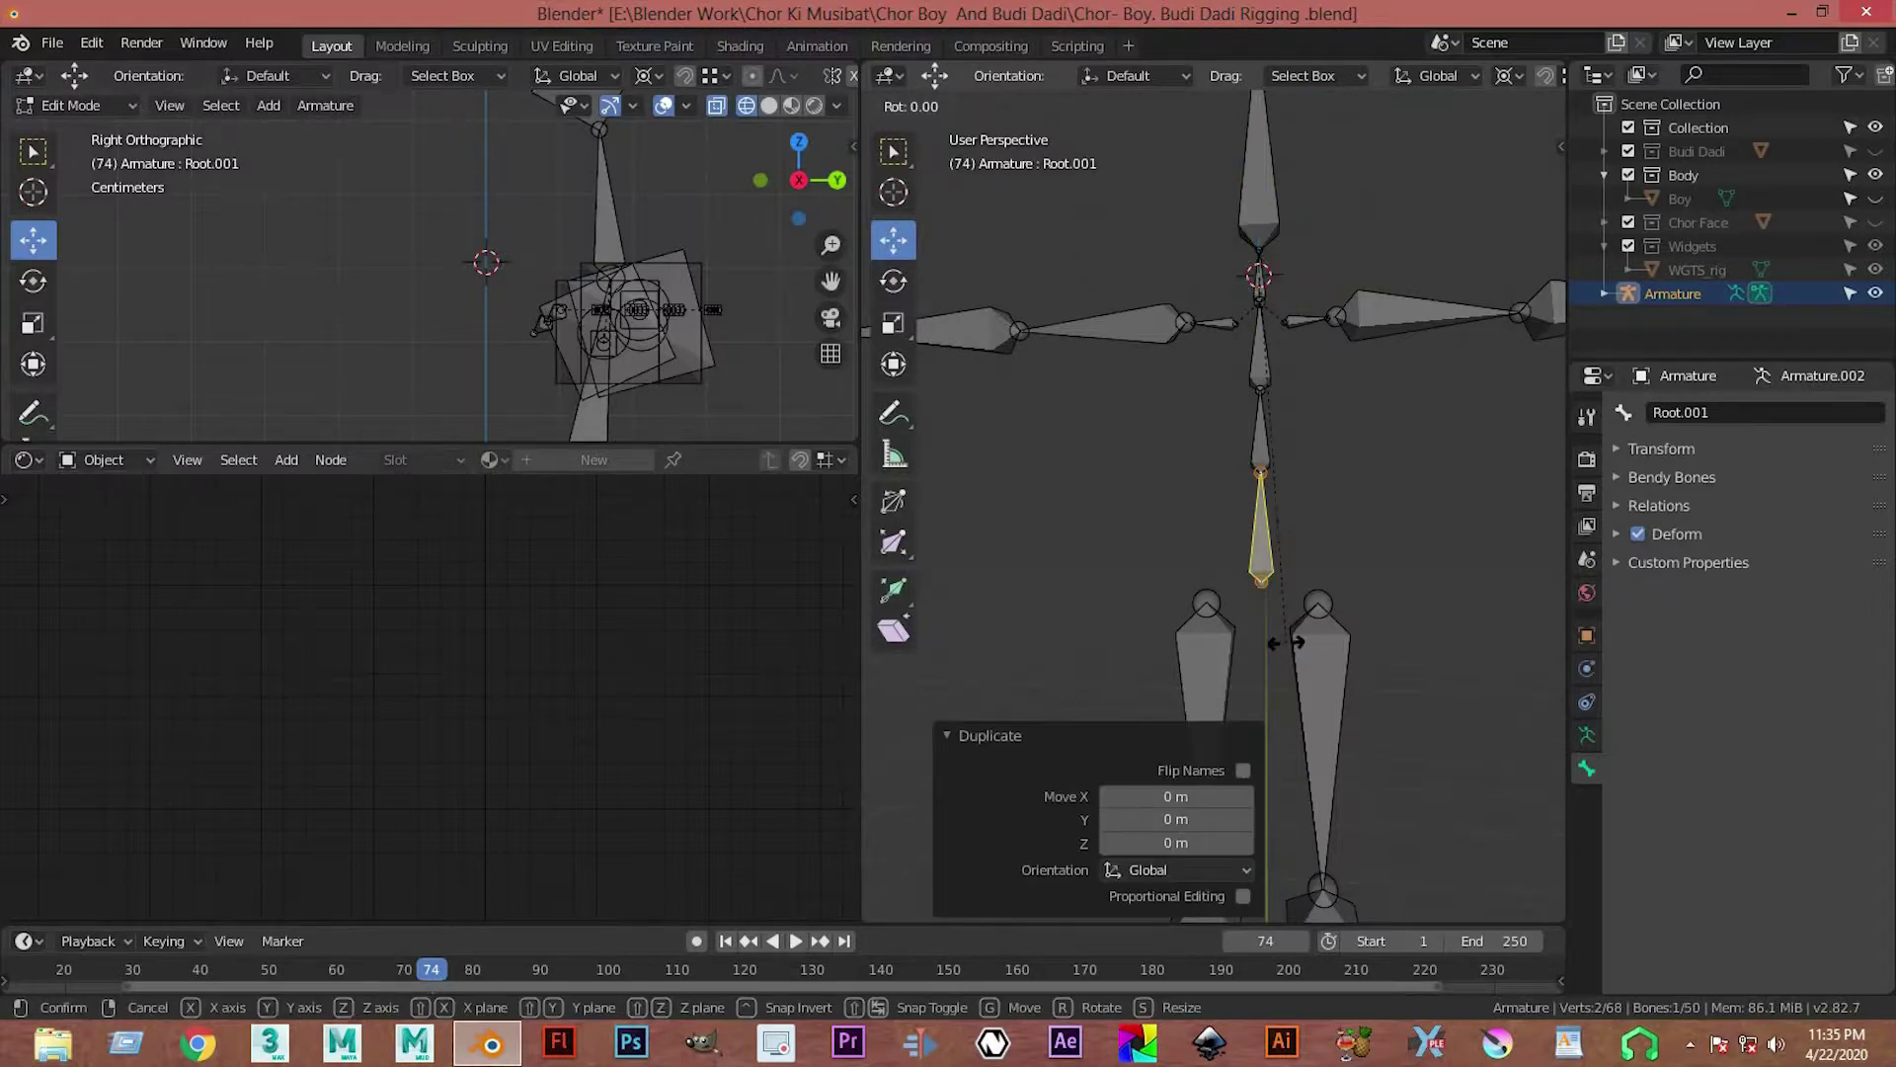
pyautogui.press('x')
pyautogui.write('180')
pyautogui.press('Return')
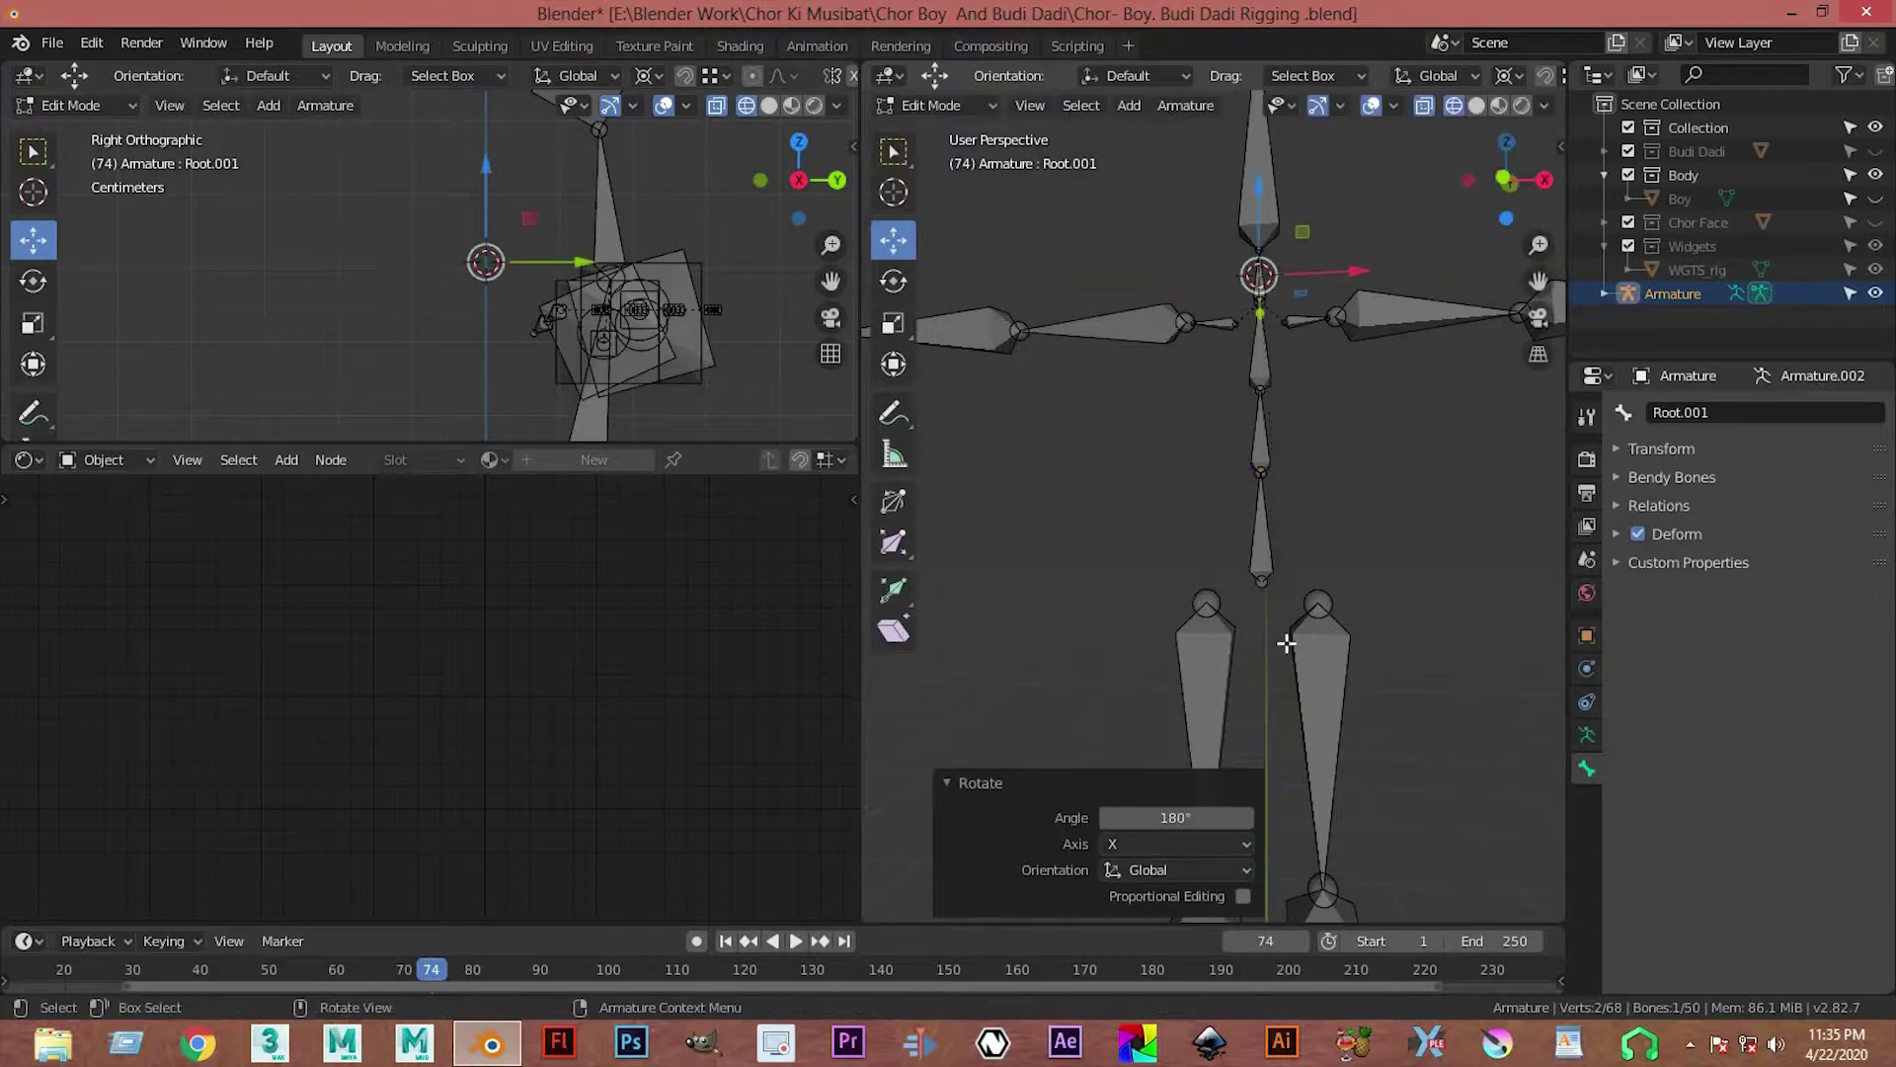
pyautogui.hotkey('ctrl', 'z')
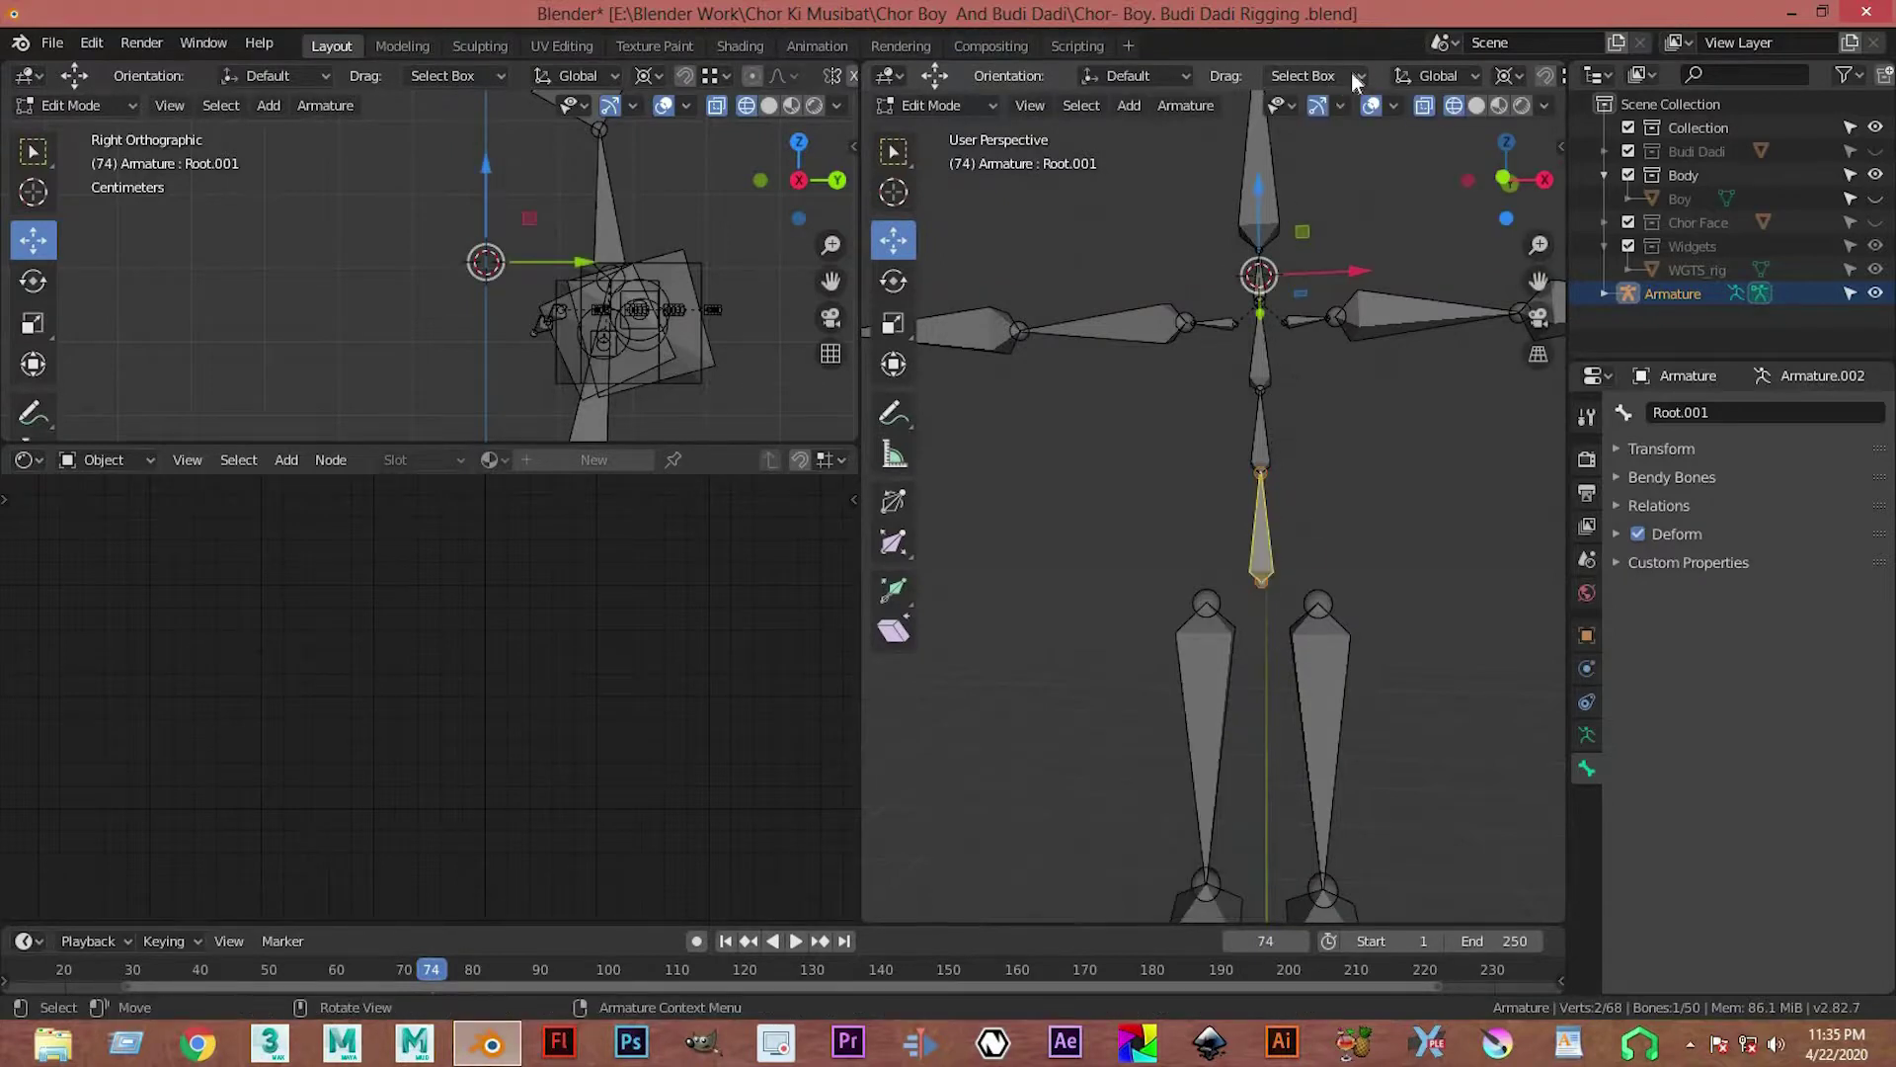
pyautogui.click(1505, 76)
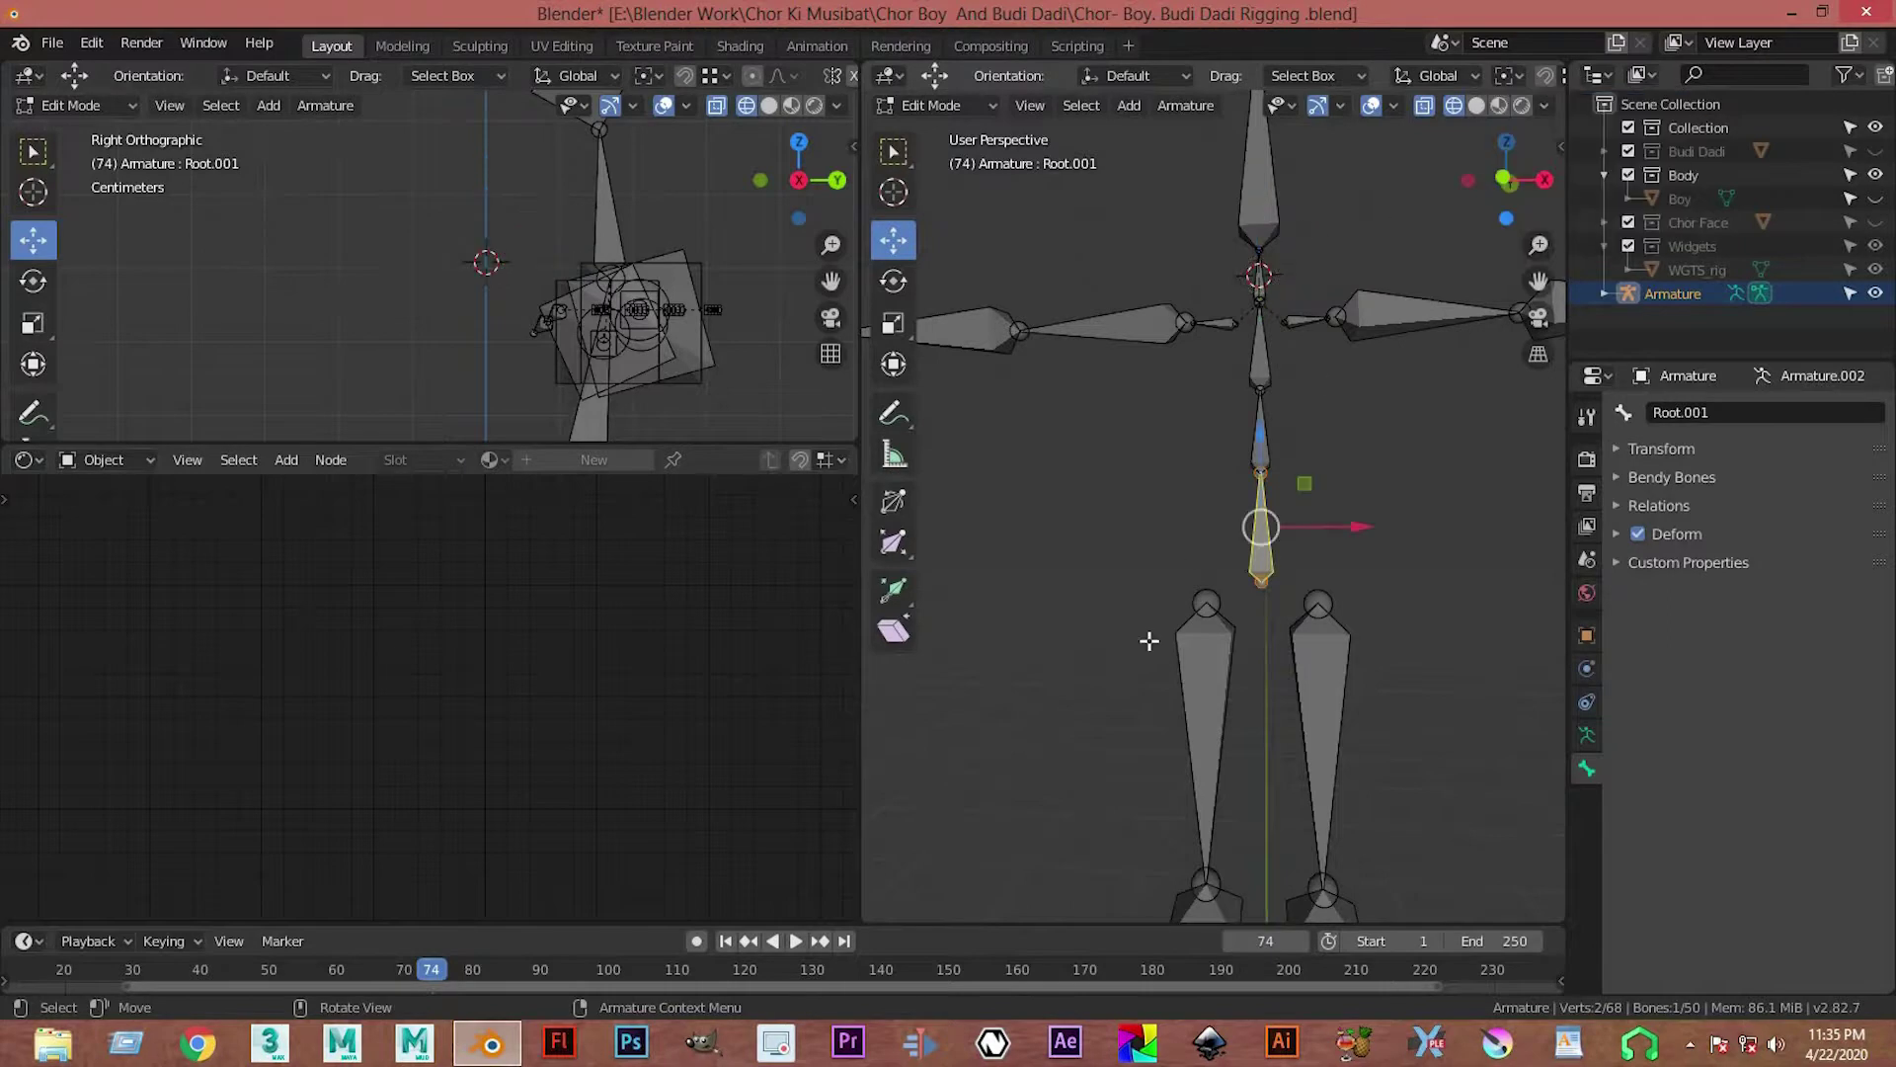
# Step: Rotate Root.001 180° about X around its own centre and frame it
pyautogui.press('r')
pyautogui.press('x')
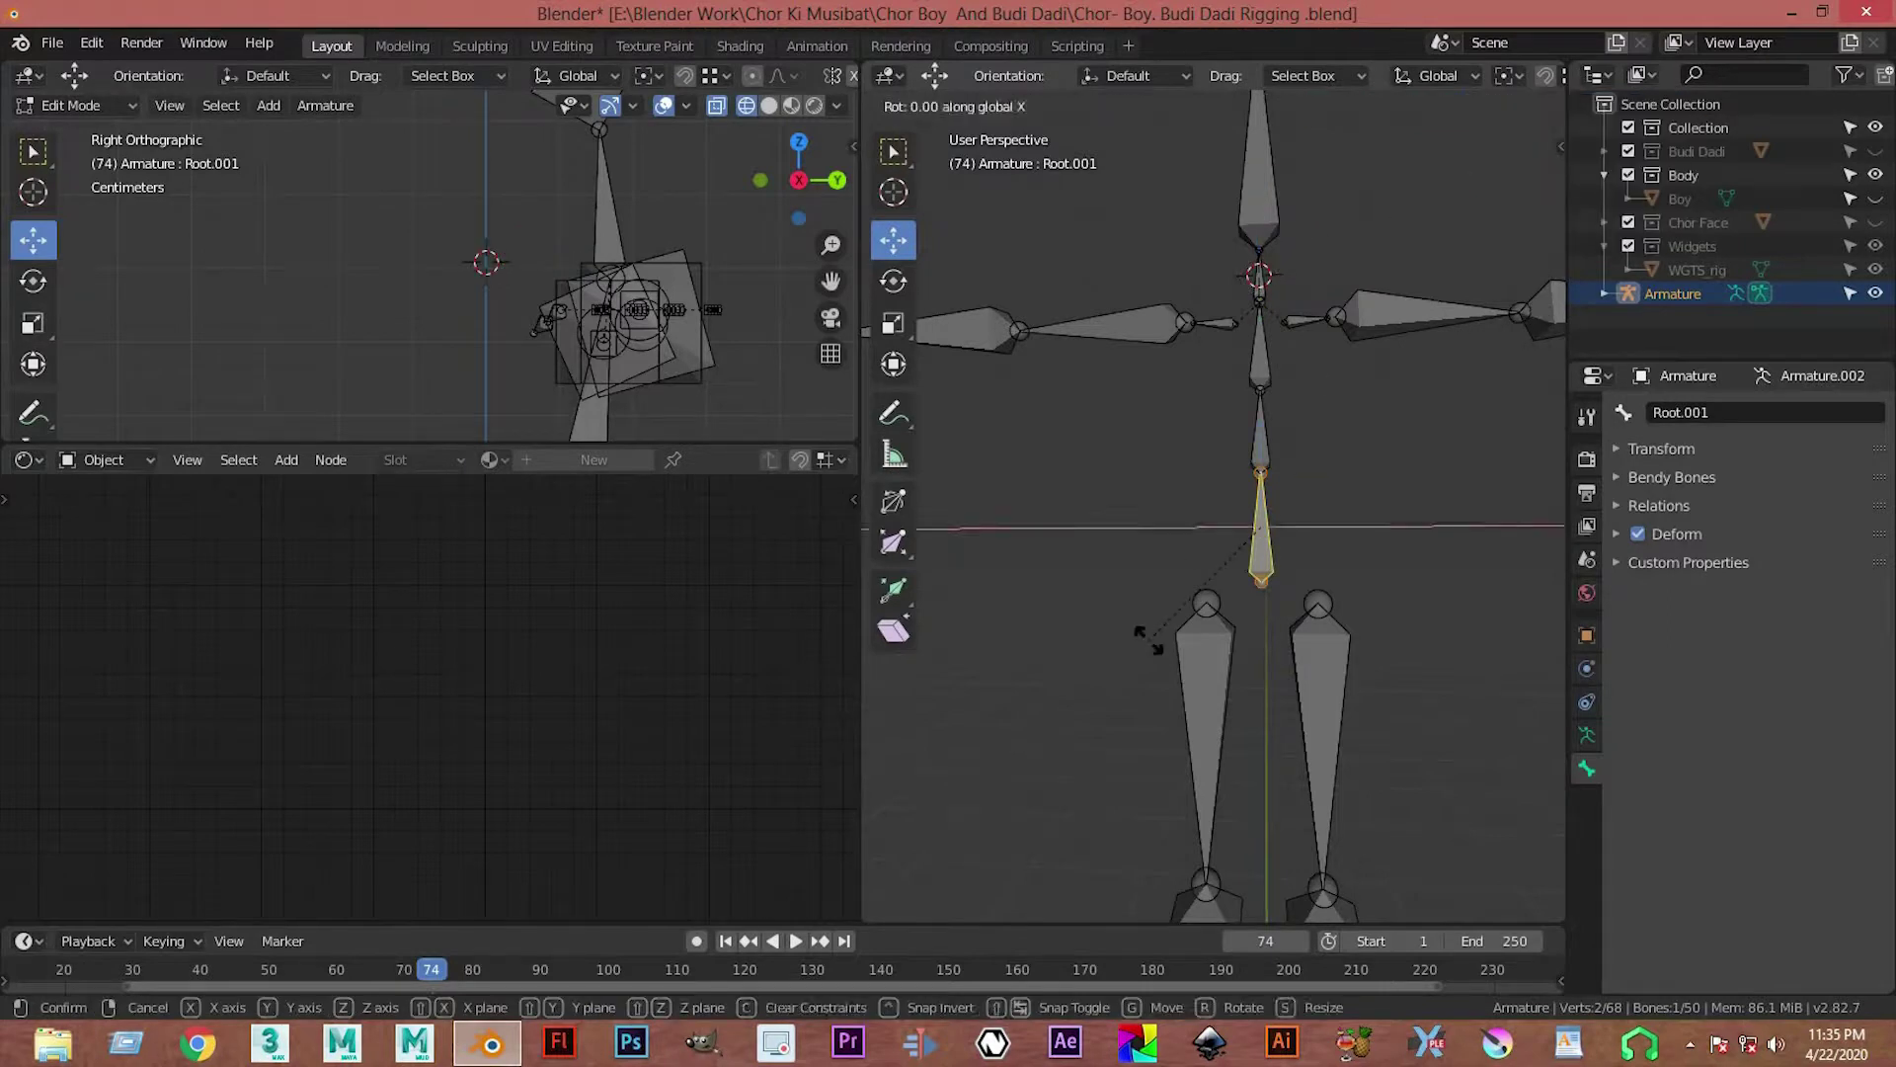
pyautogui.write('1803')
pyautogui.press('Return')
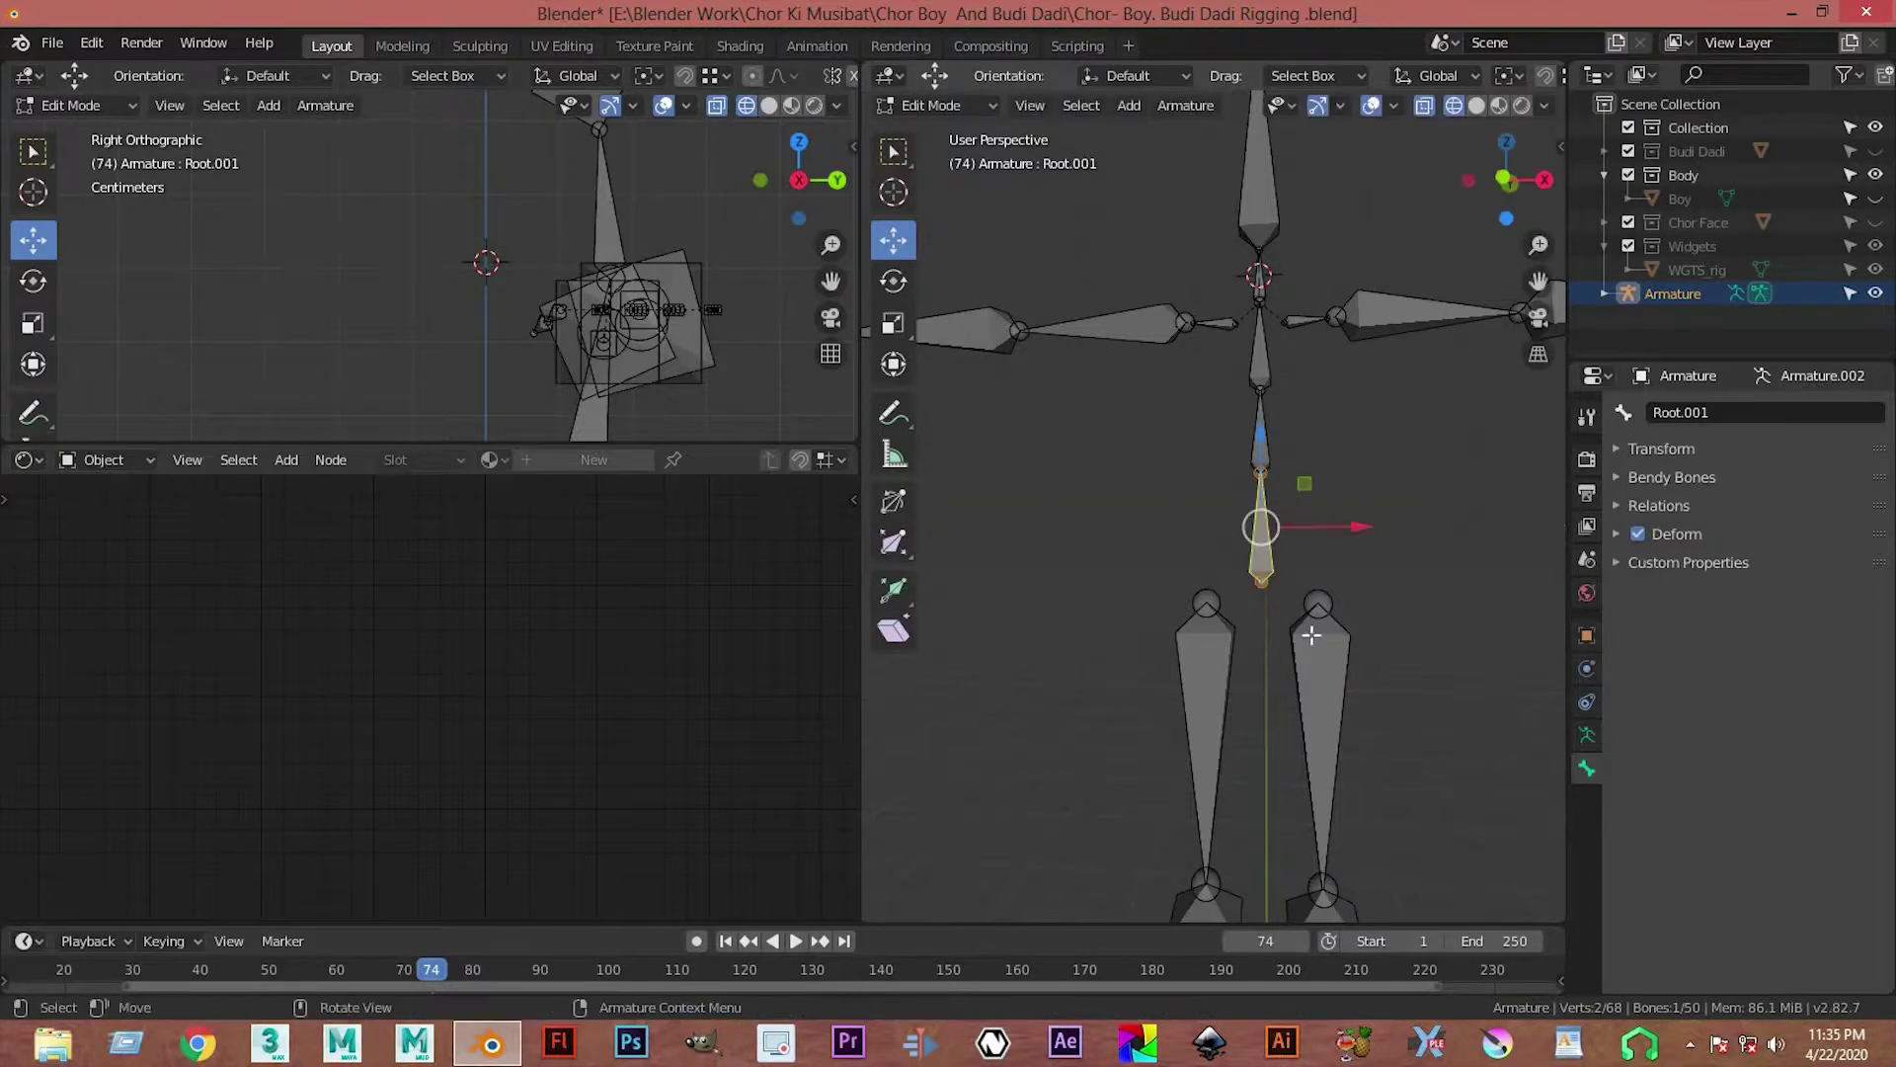
pyautogui.write('rx180')
pyautogui.press('Return')
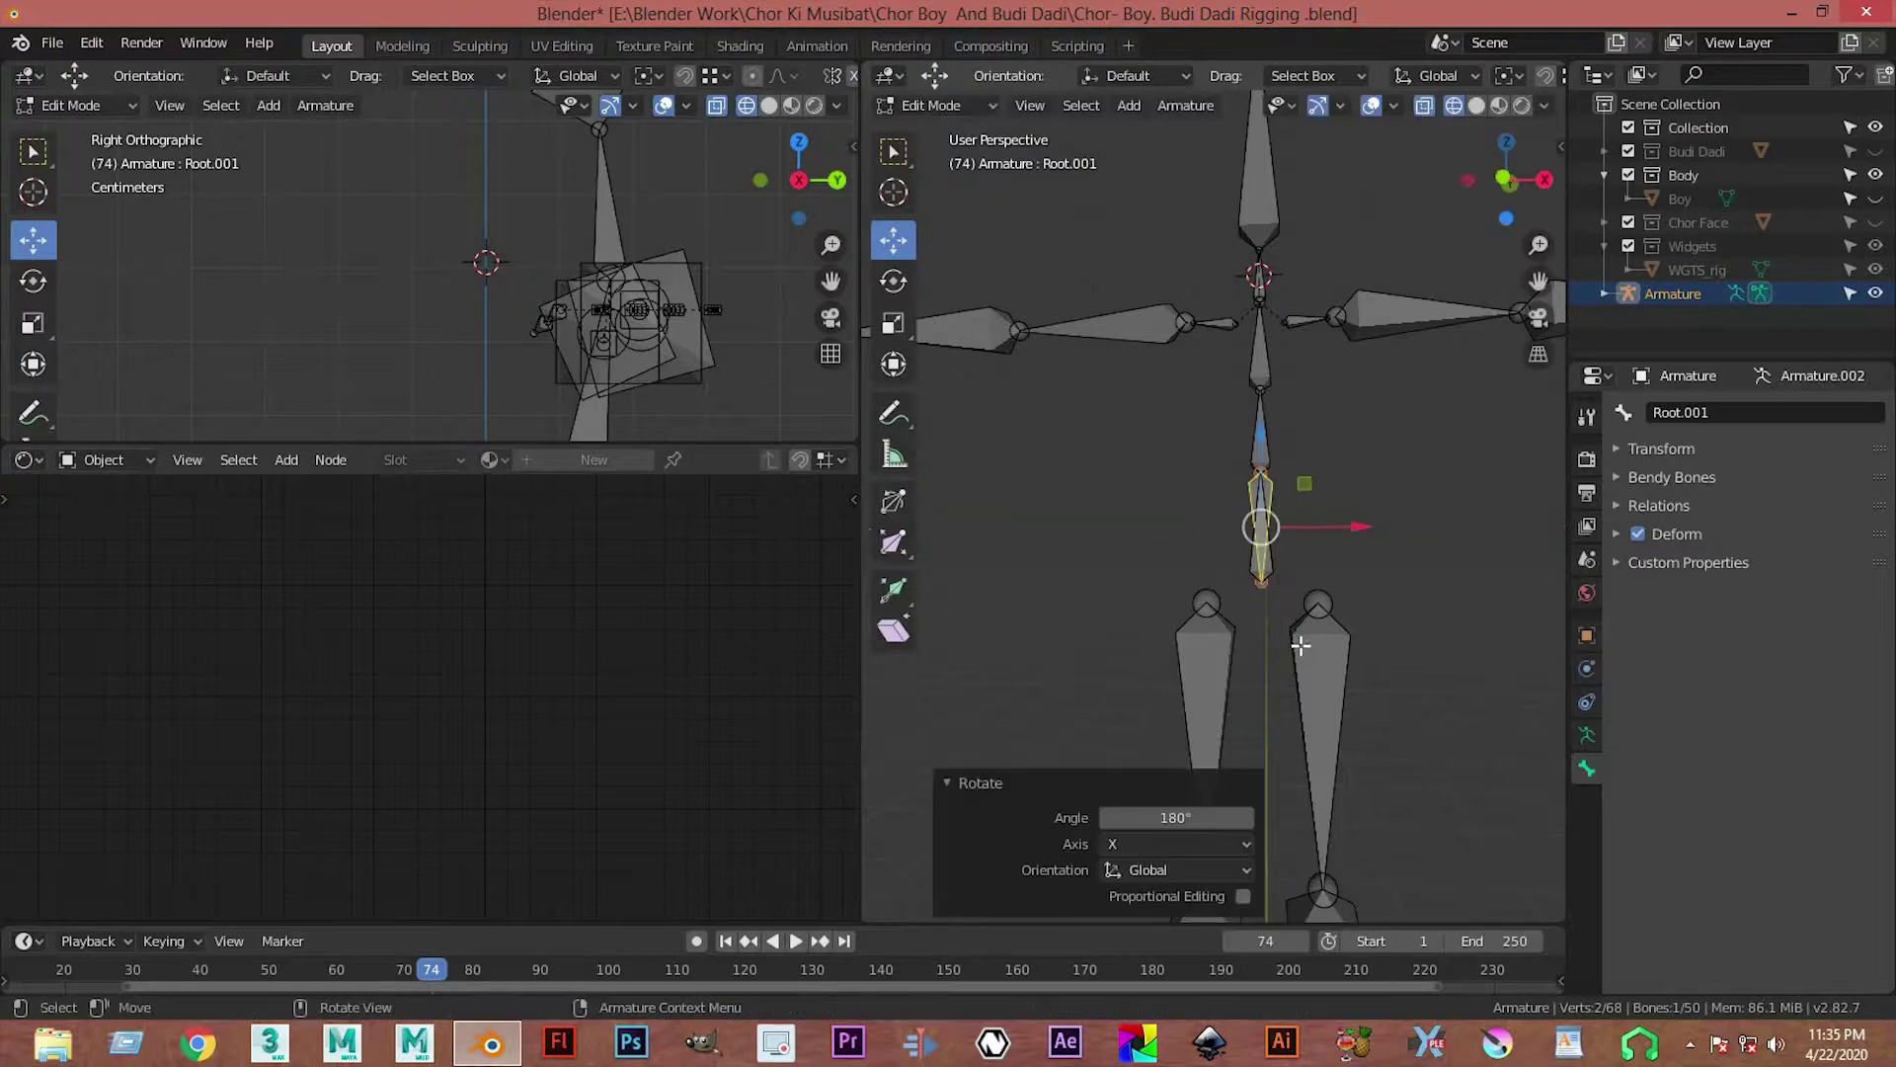
pyautogui.press('KP_Decimal')
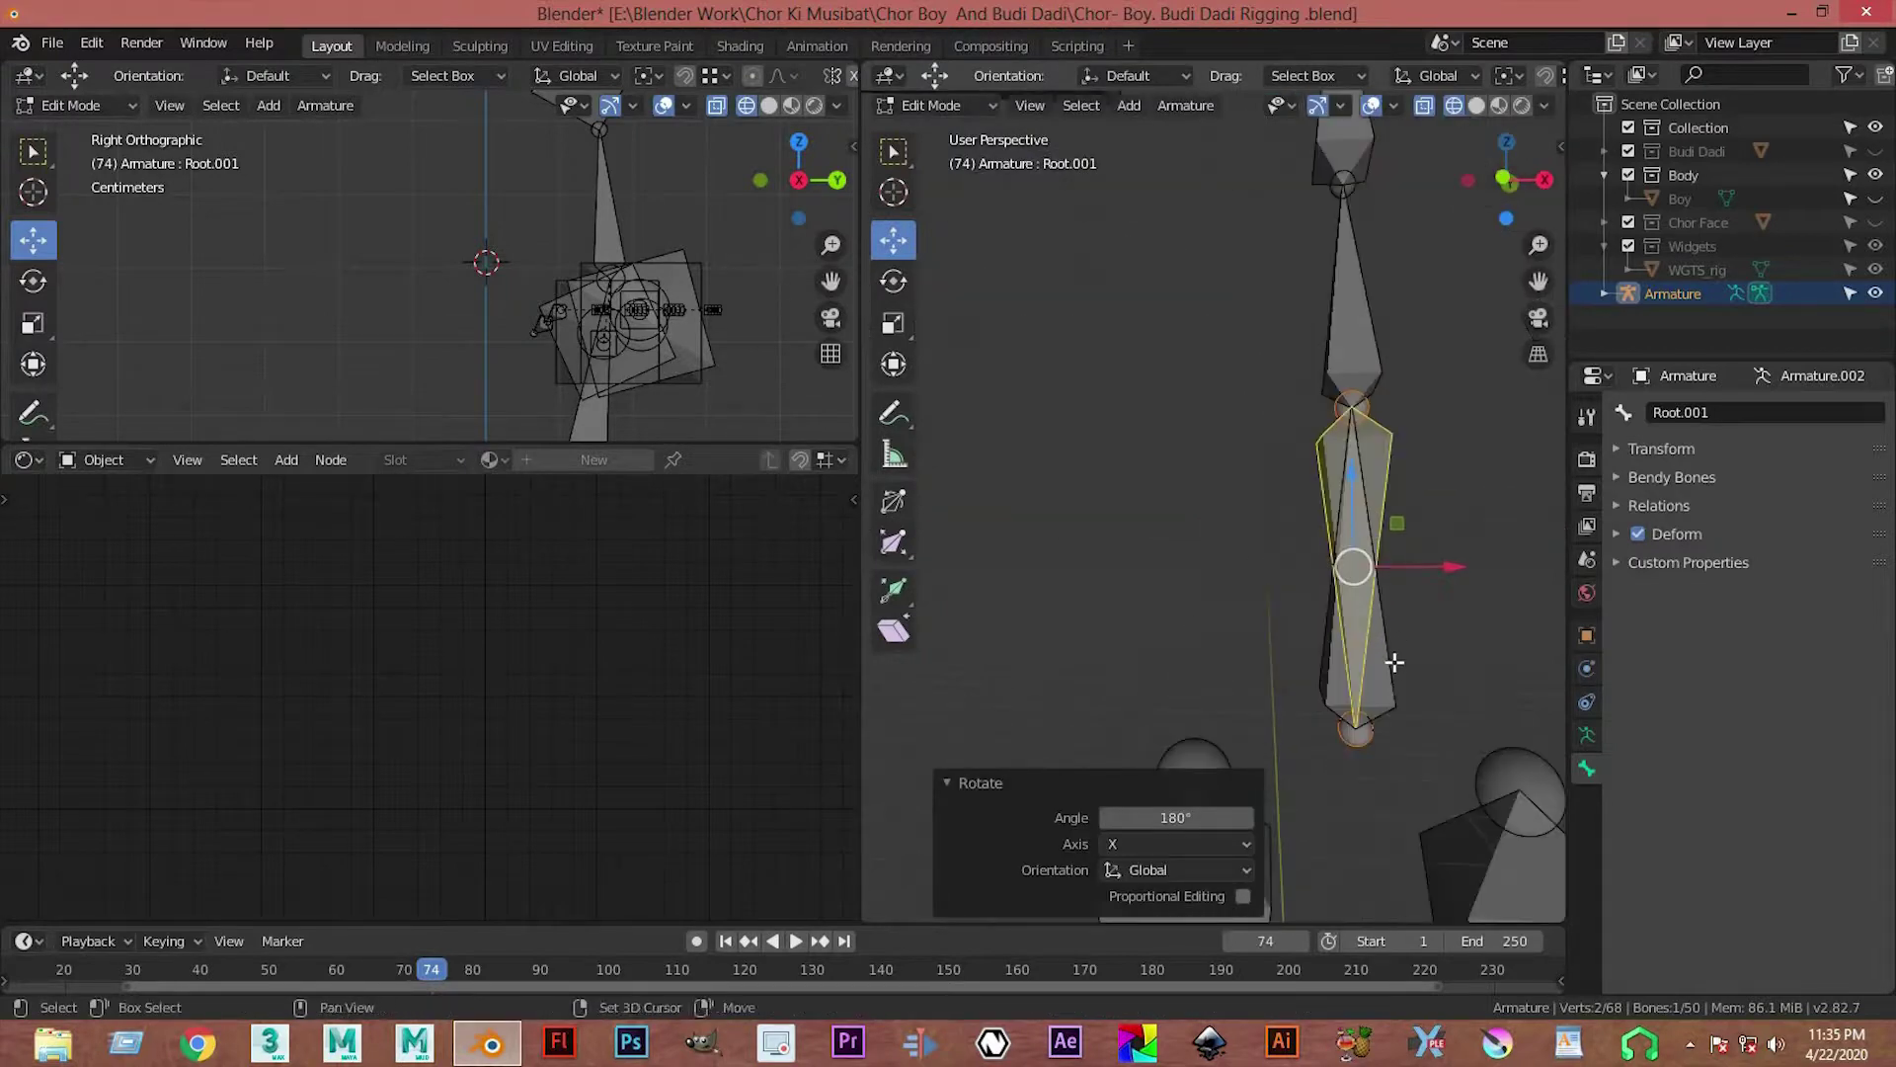
# Step: Select the overlapping Root.001 bone and rename it 'Root 1' in Bone properties
pyautogui.click(1375, 666)
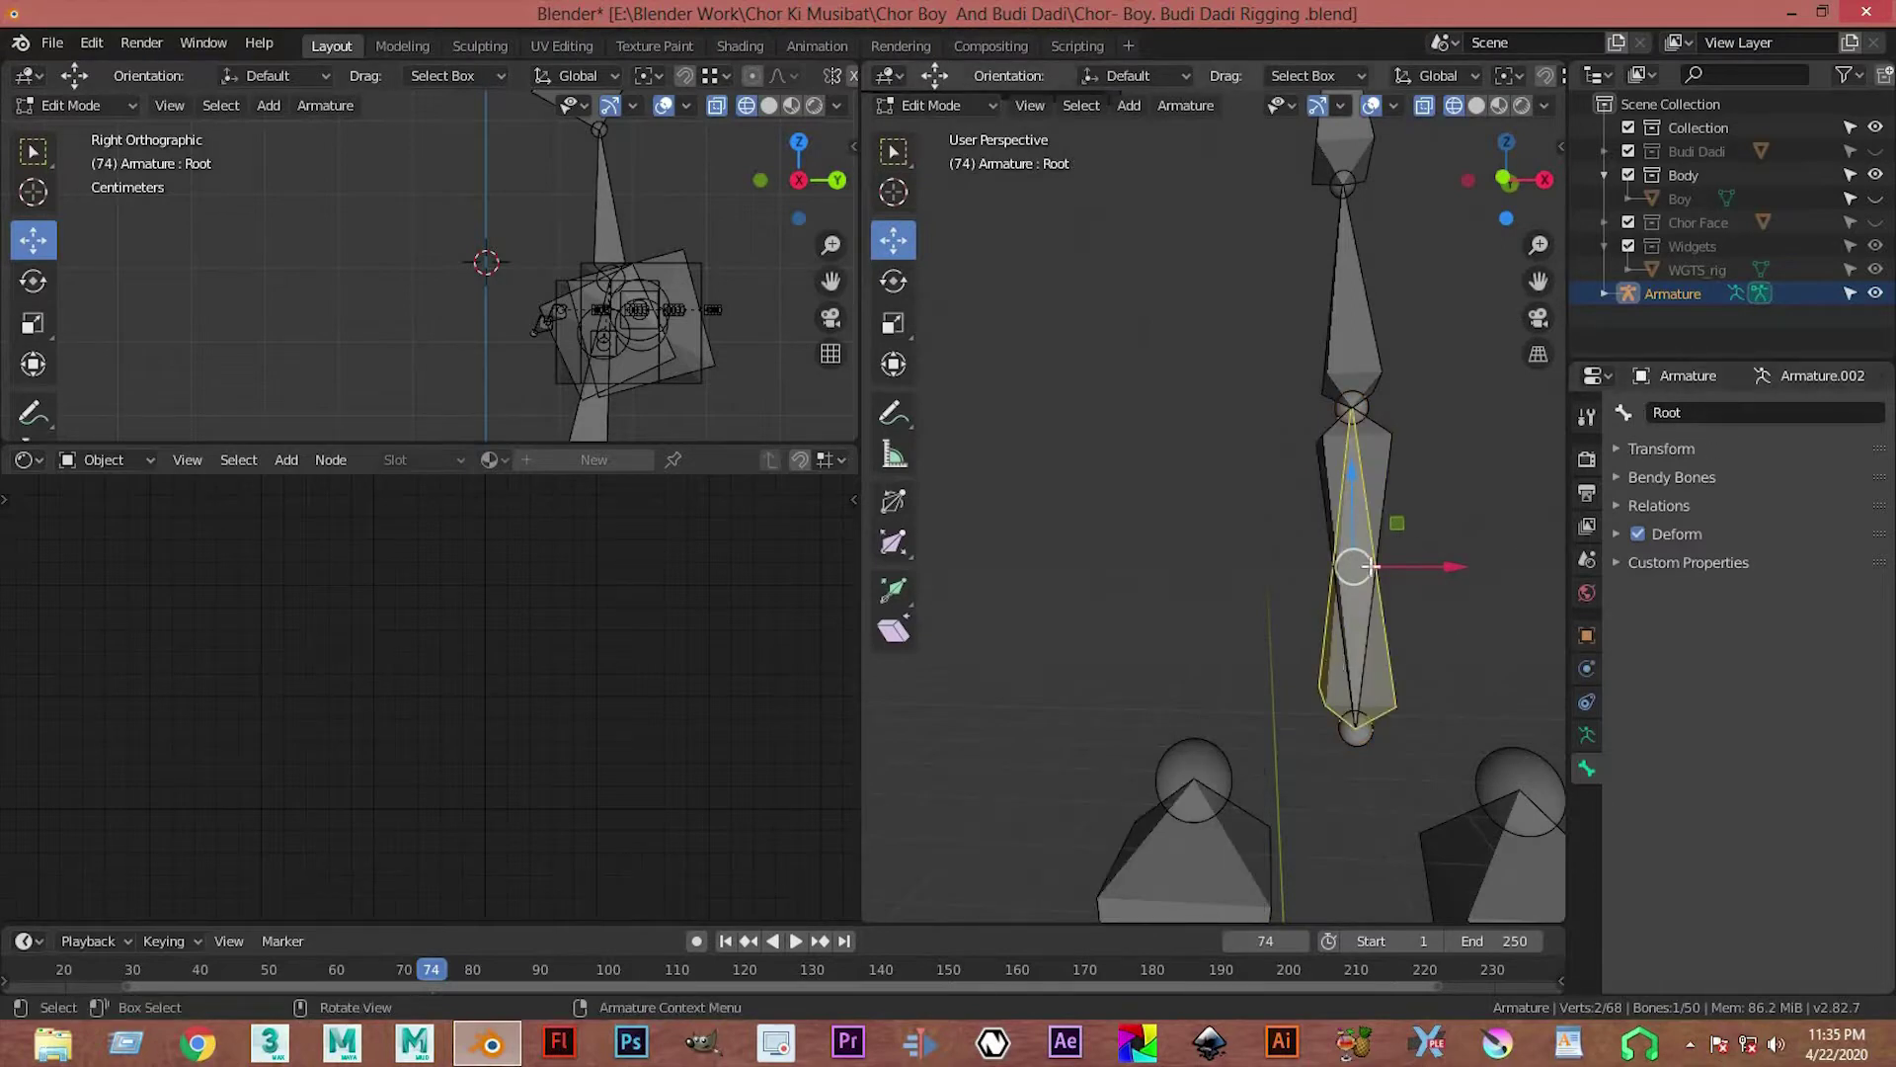
pyautogui.click(1390, 441)
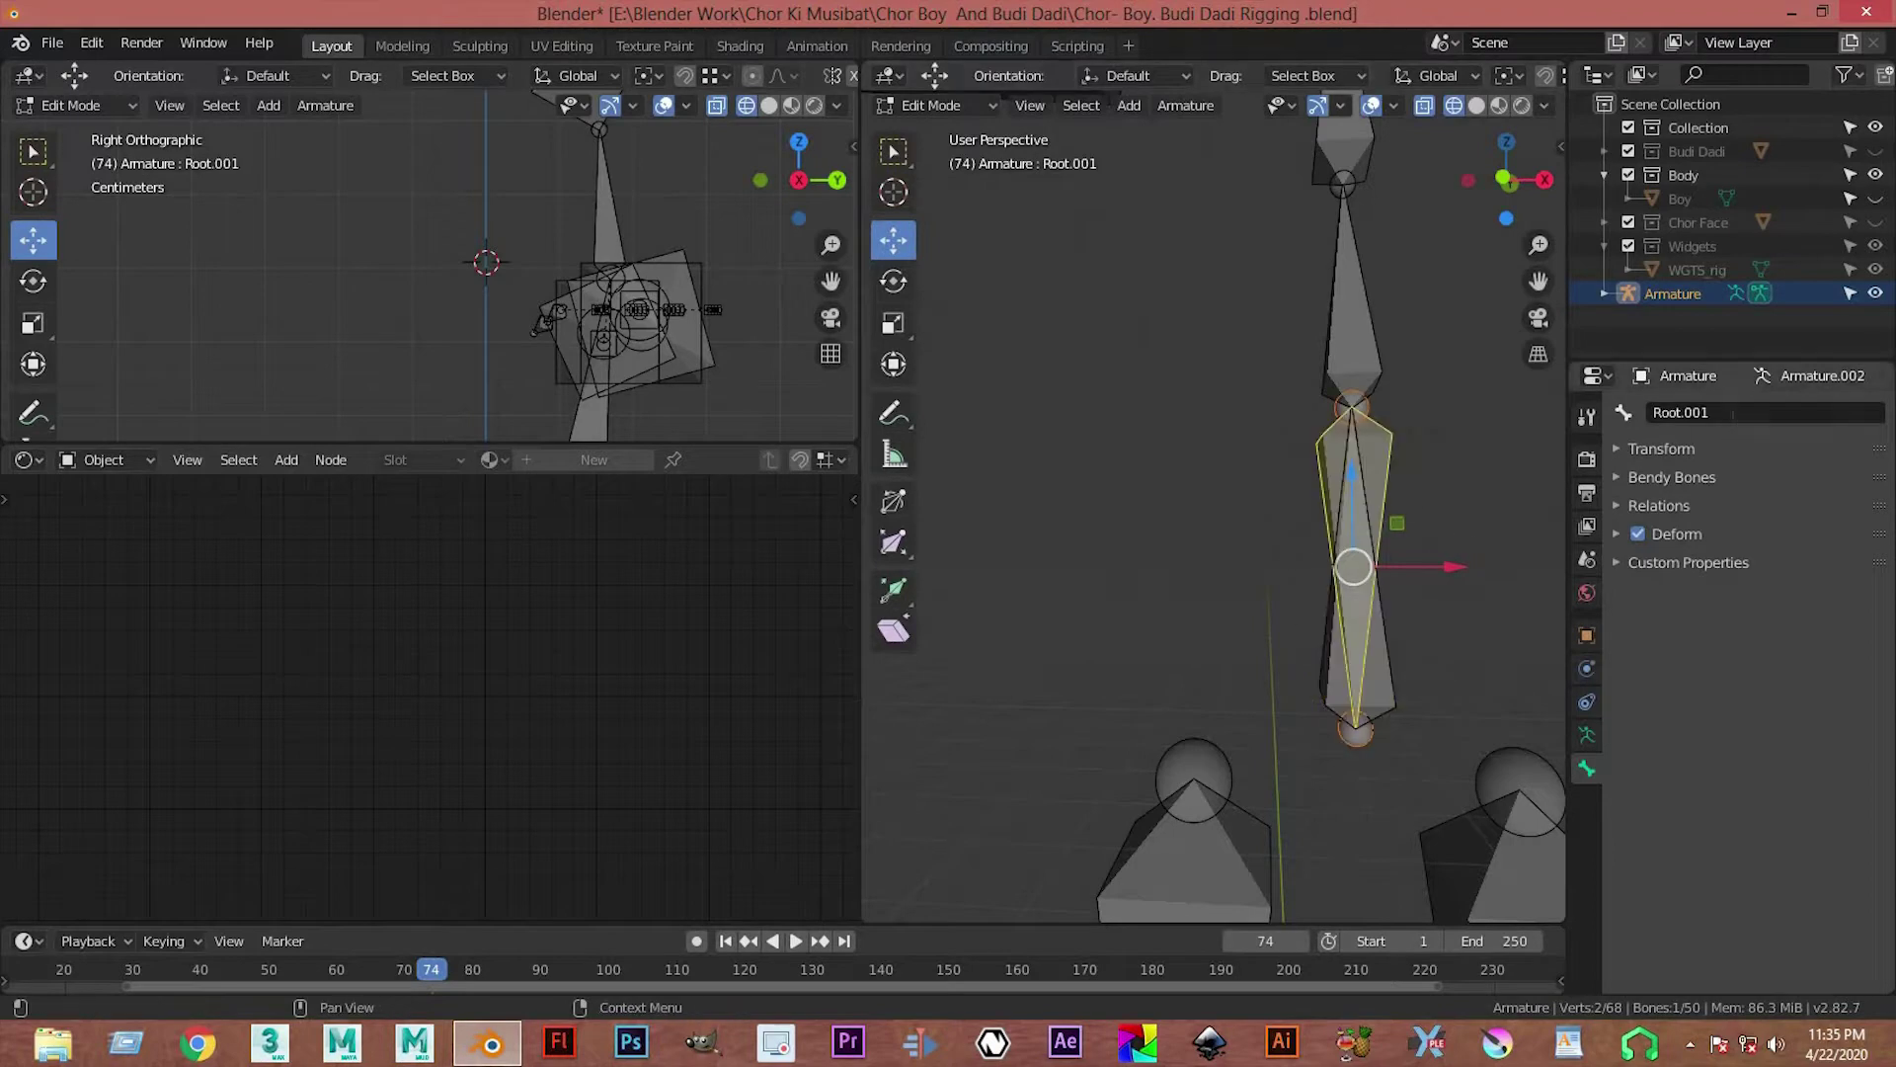
pyautogui.doubleClick(1719, 412)
pyautogui.write('T')
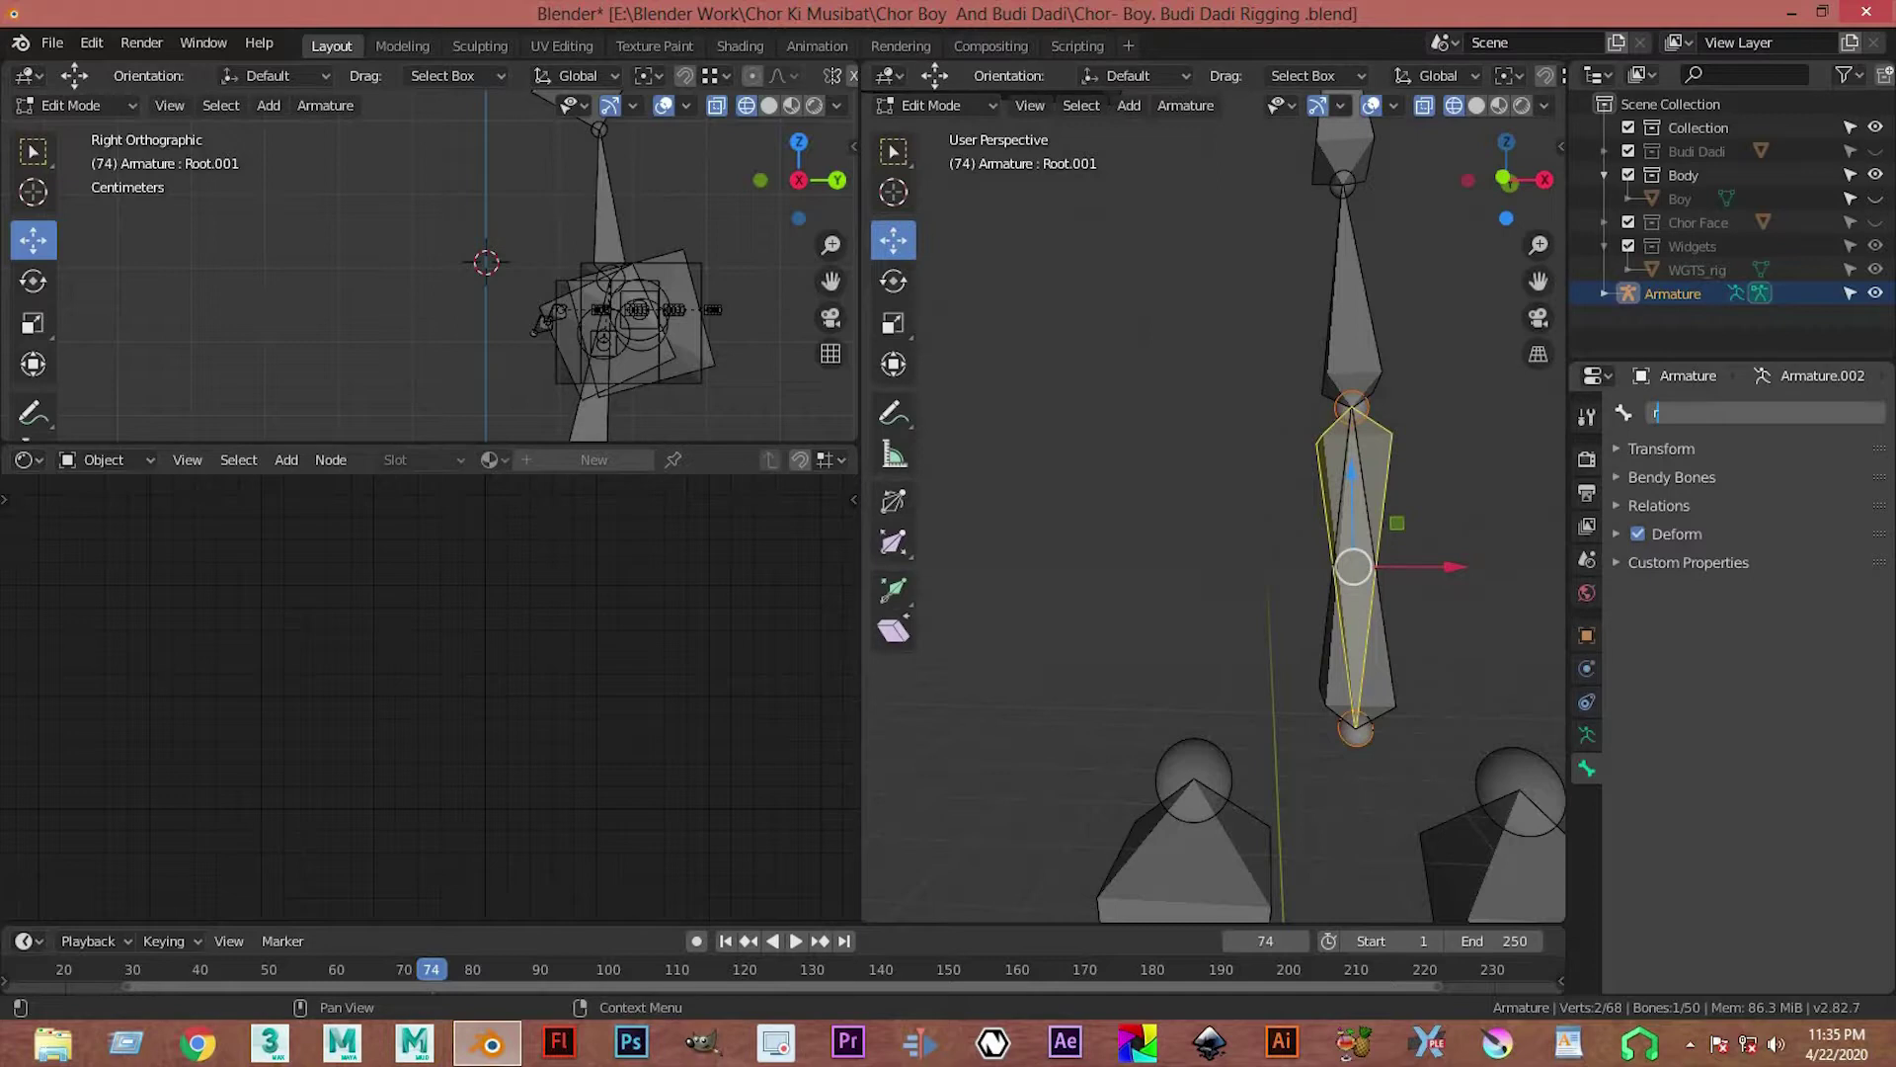
pyautogui.write('Root 1')
pyautogui.press('Return')
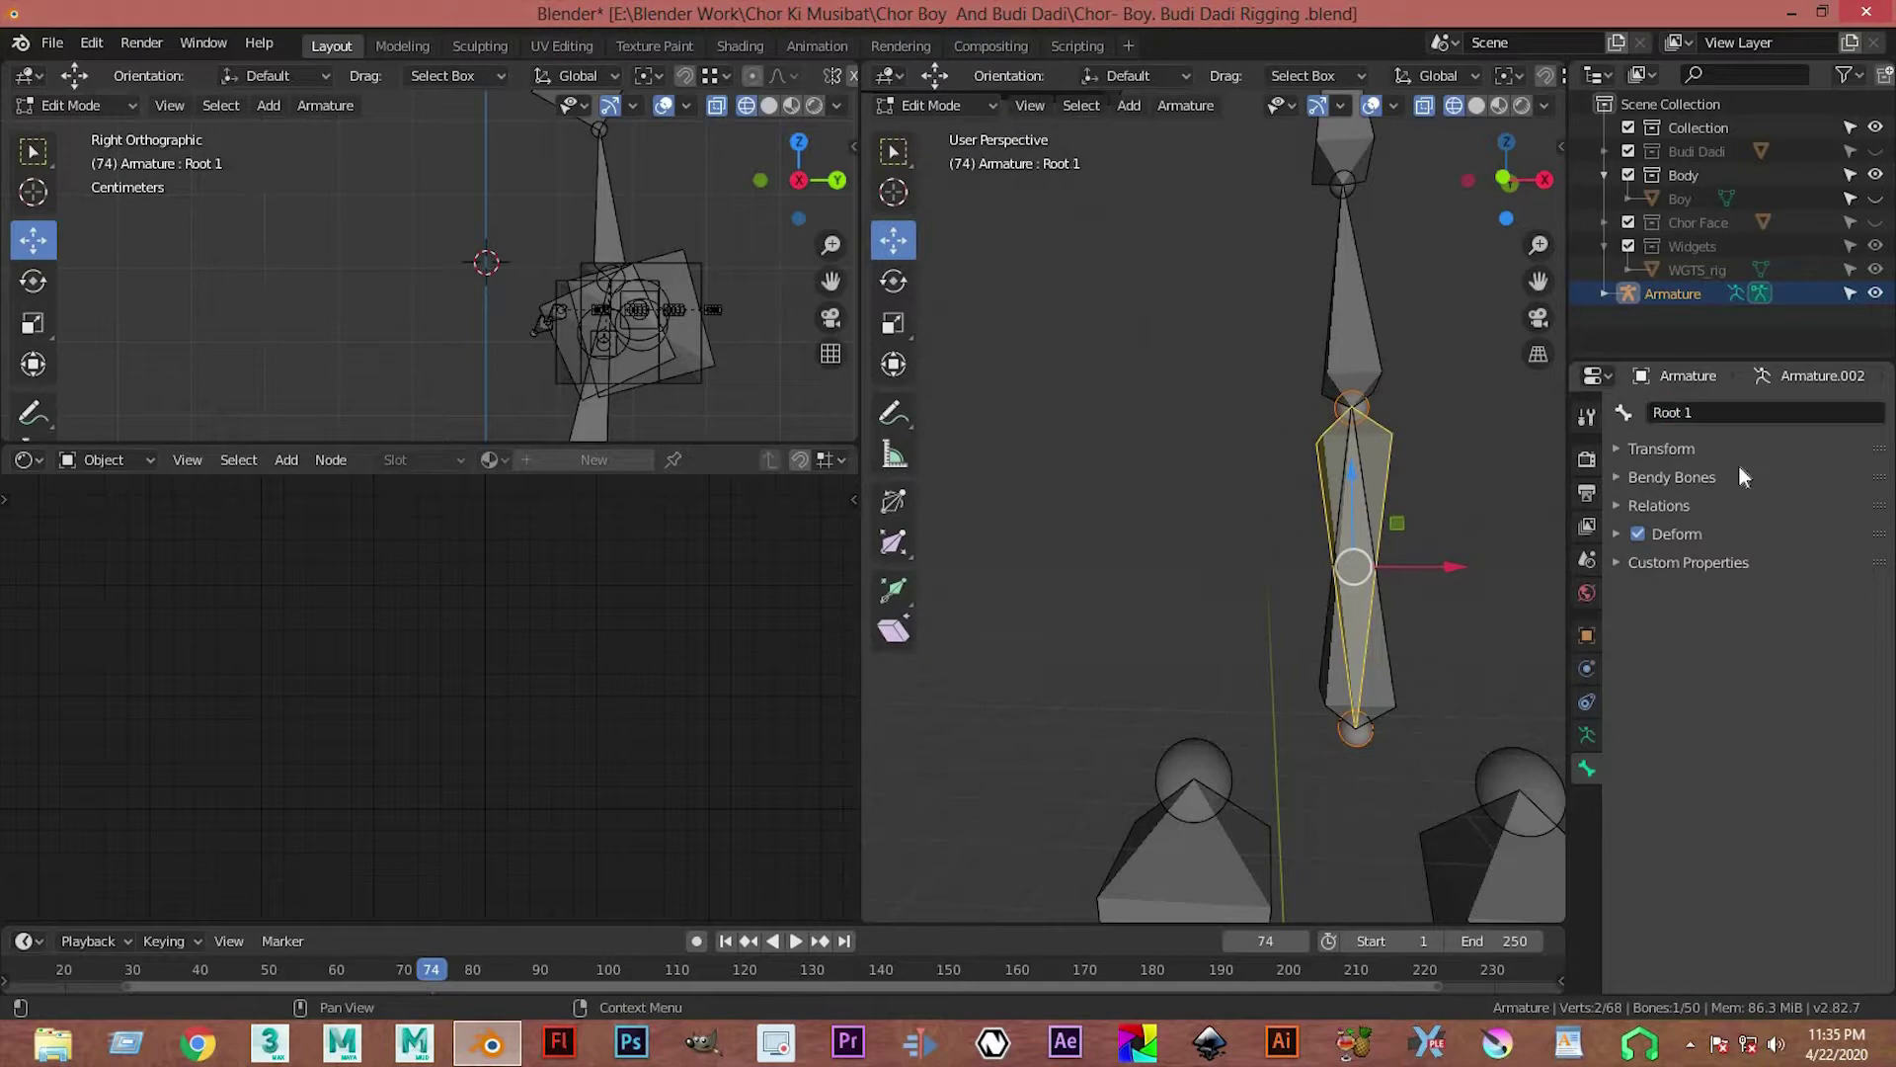
# Step: Parent one upper leg bone to Root 1 with Keep Offset
pyautogui.scroll(-5, 1212, 654)
pyautogui.moveTo(1212, 654); pyautogui.dragTo(1200, 607, button='middle')
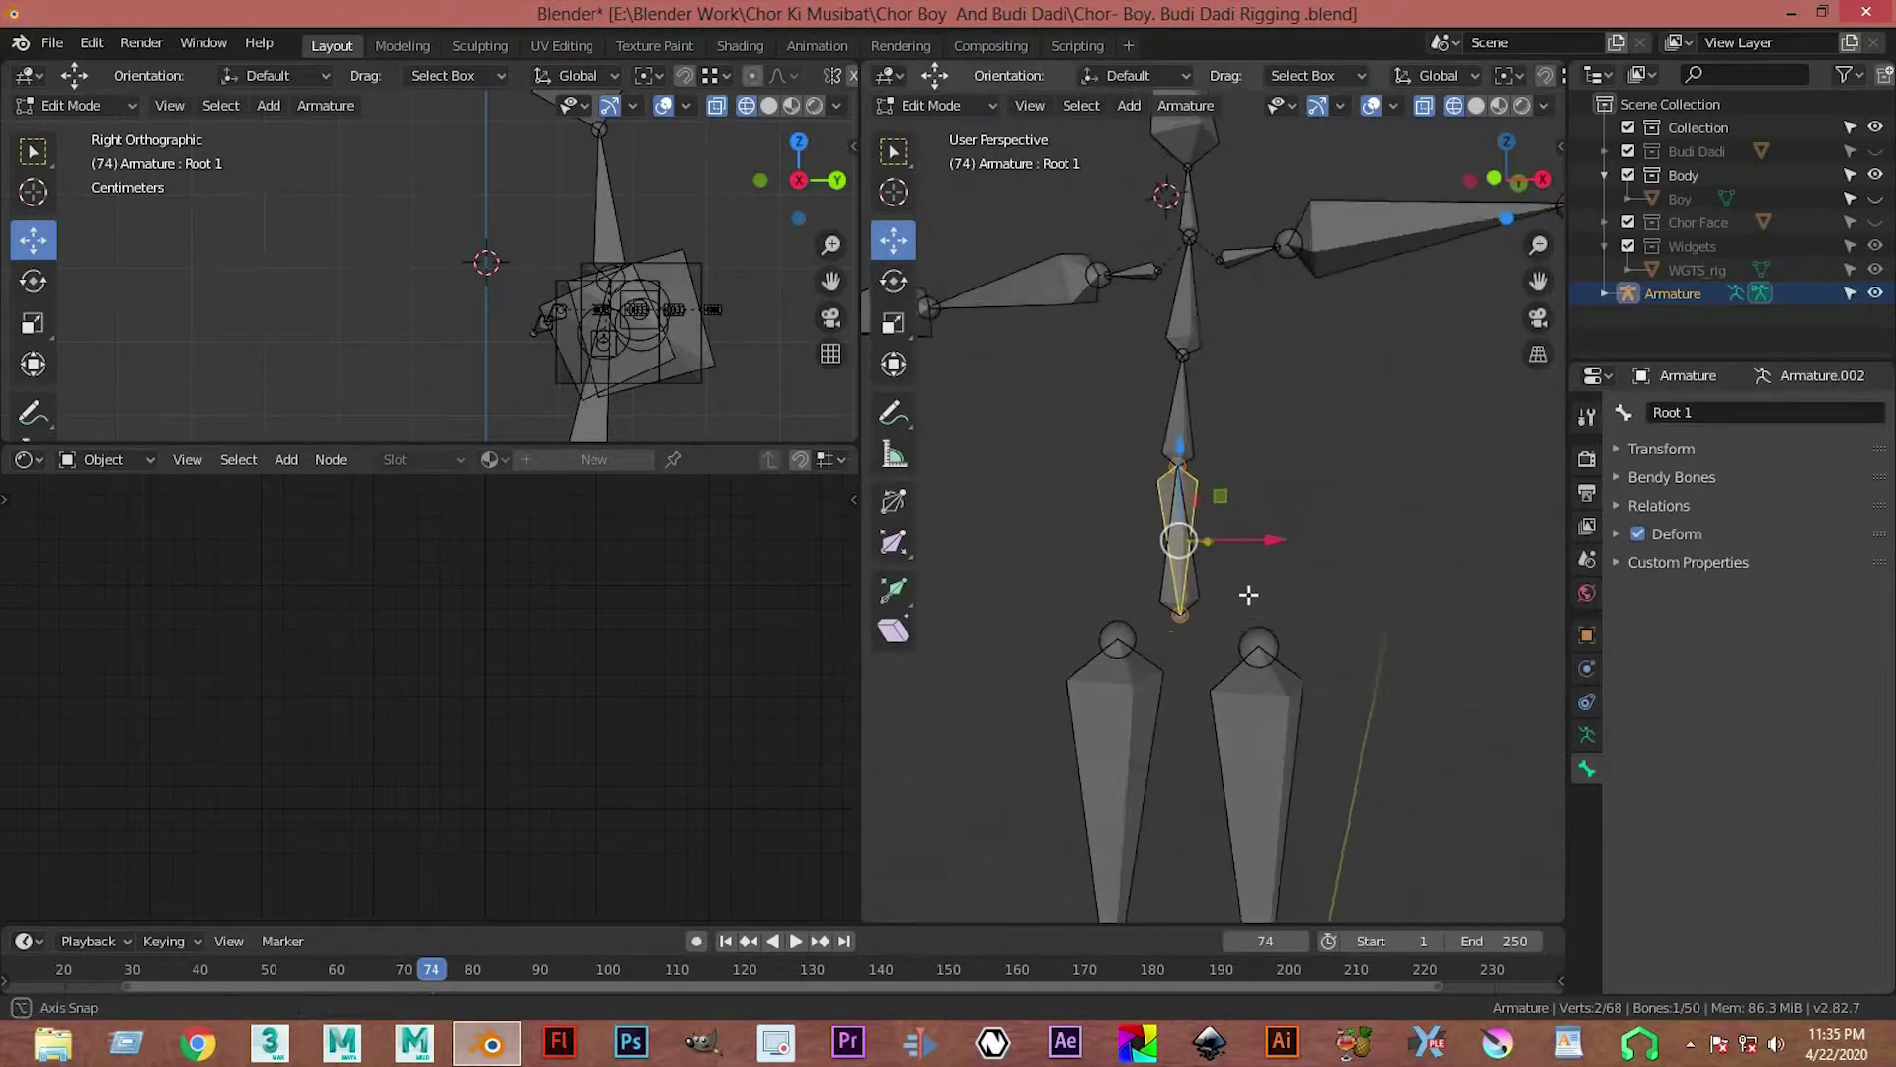
pyautogui.keyDown('shift'); pyautogui.click(1146, 713); pyautogui.keyUp('shift')
pyautogui.keyDown('shift'); pyautogui.click(1302, 765); pyautogui.keyUp('shift')
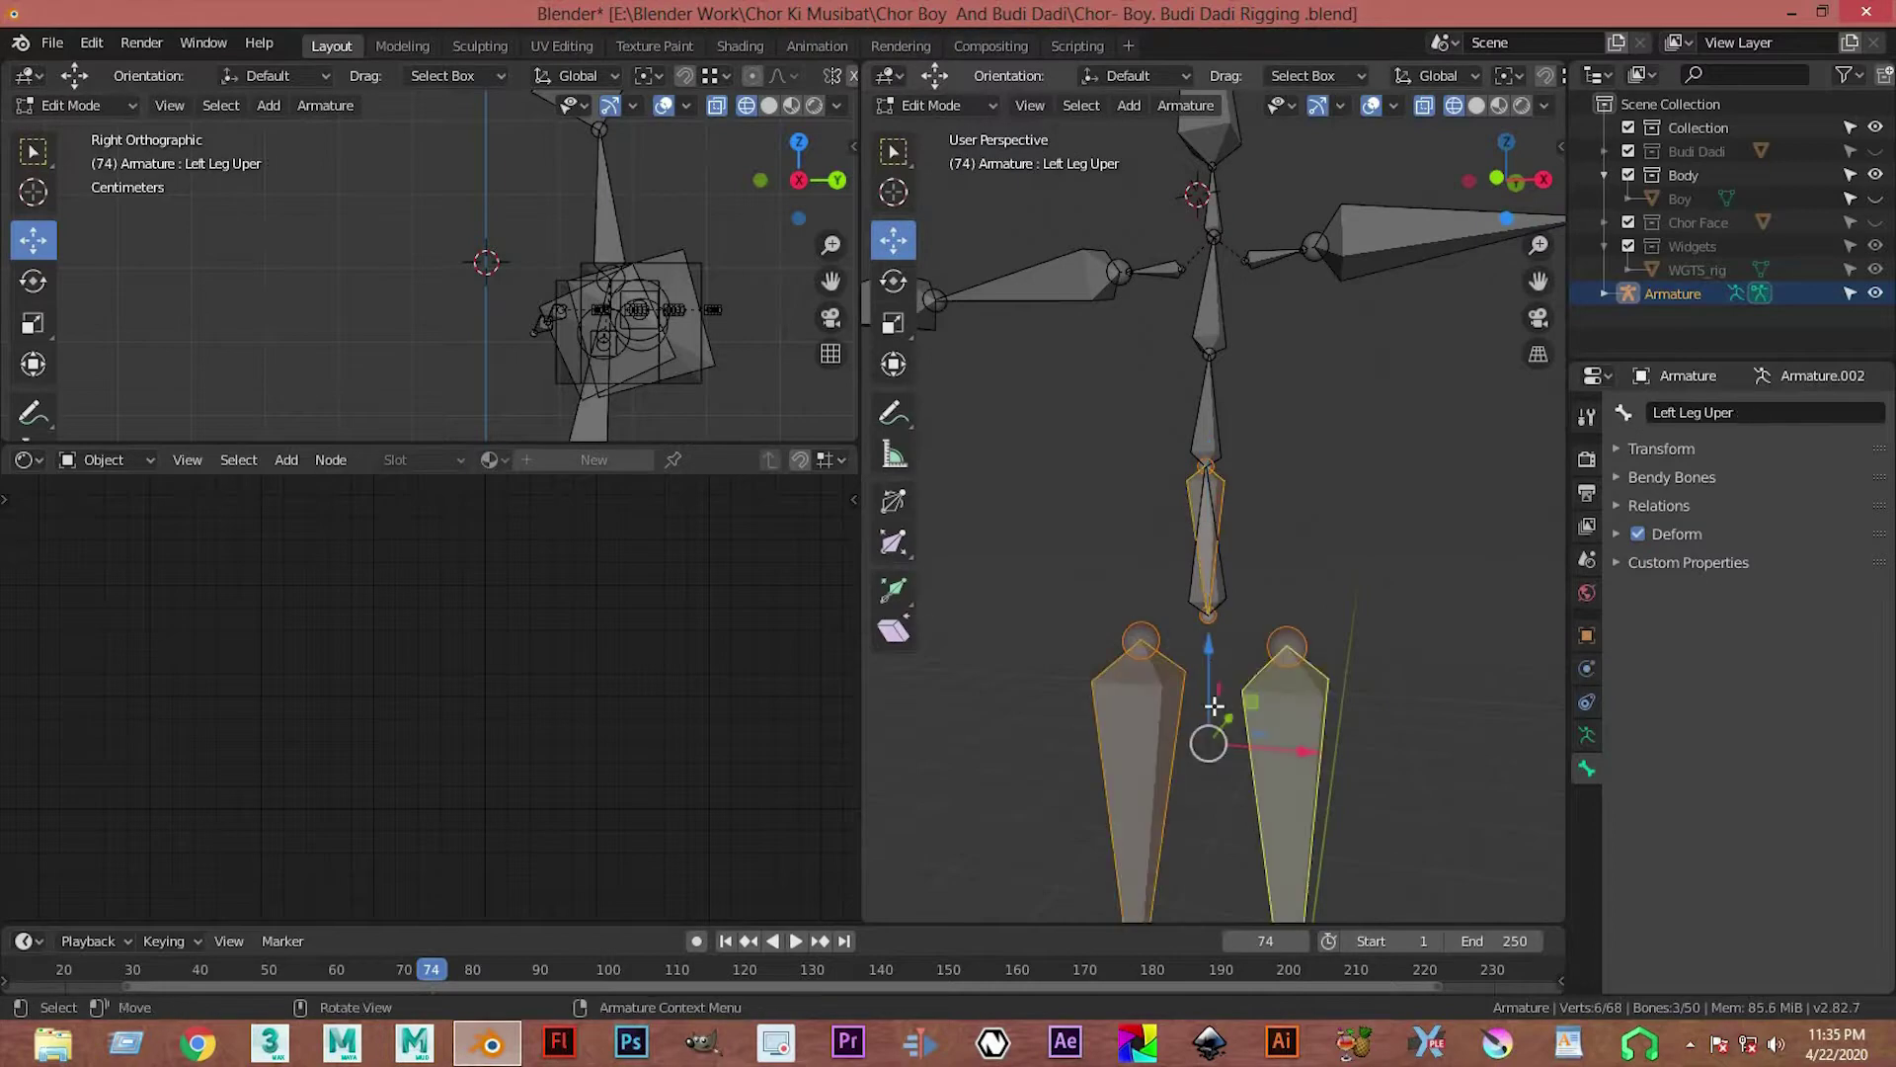
pyautogui.click(1323, 581)
pyautogui.click(1305, 692)
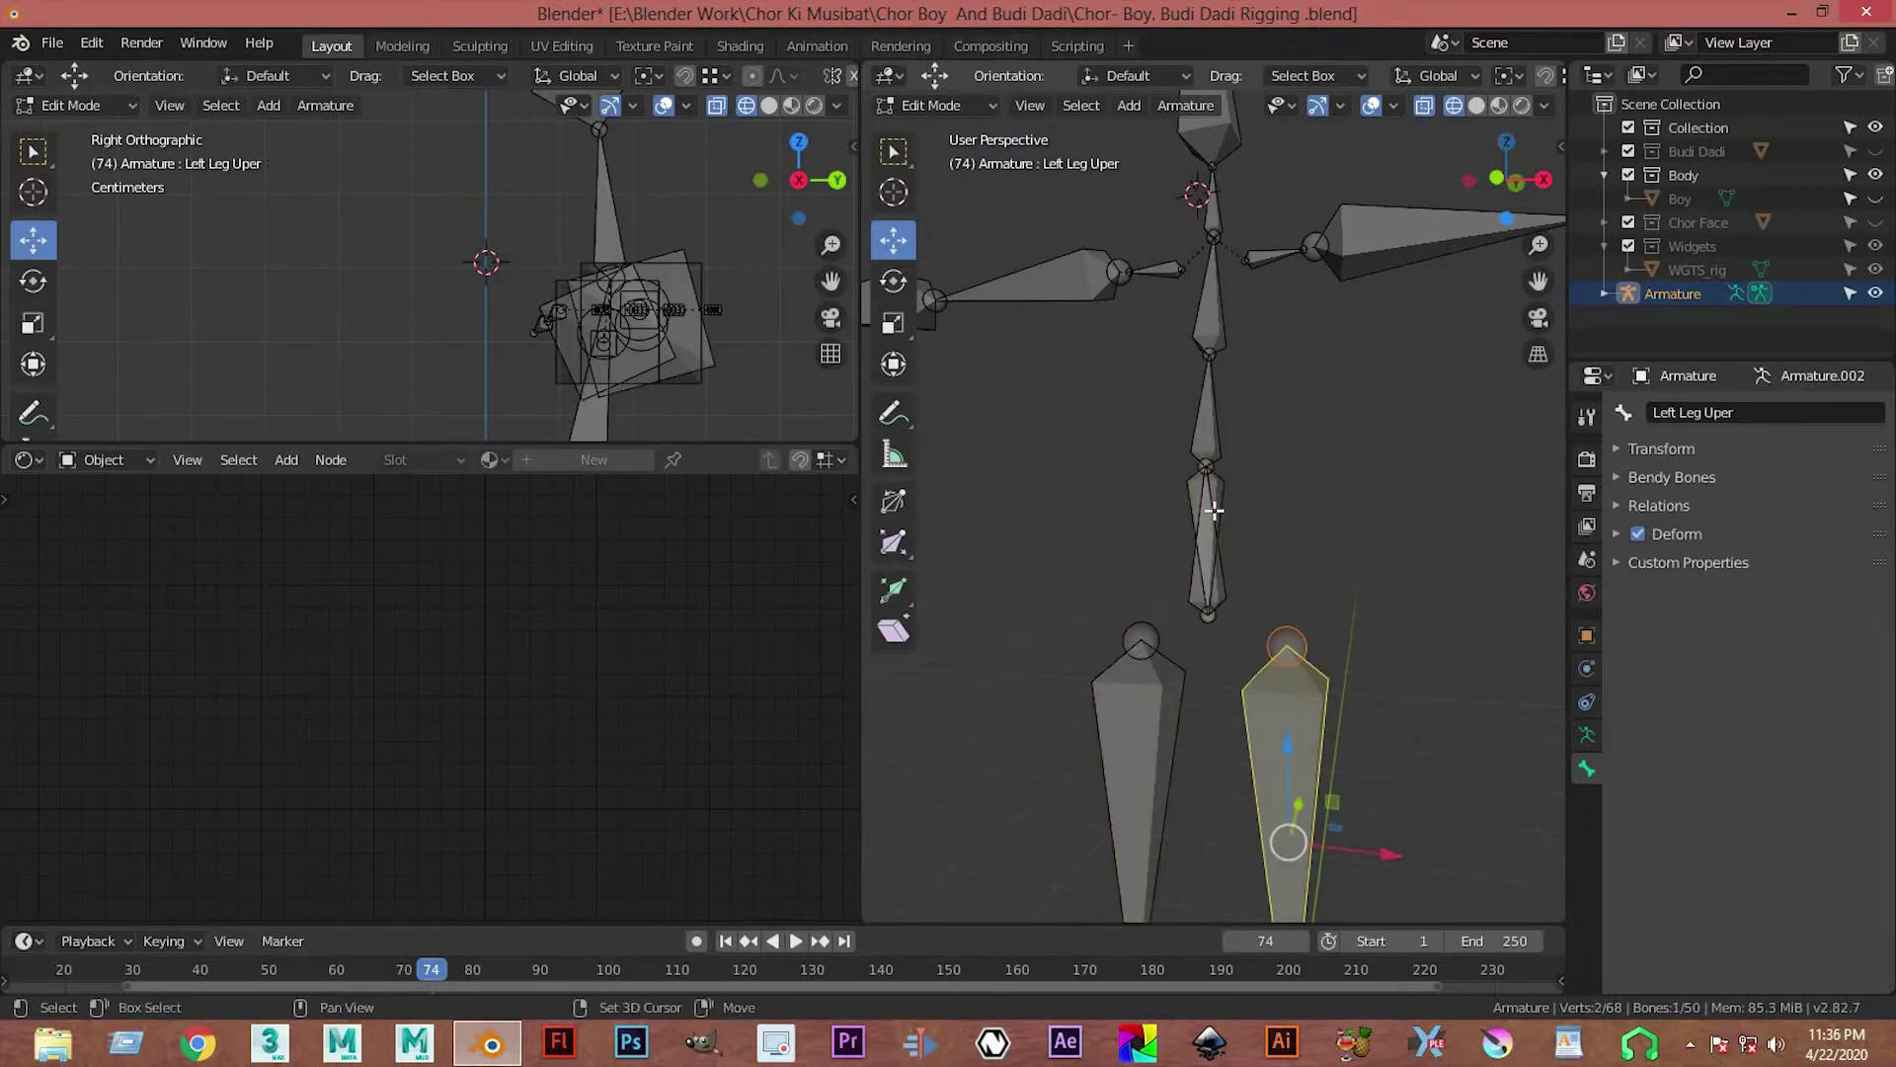
pyautogui.keyDown('shift'); pyautogui.click(1222, 494); pyautogui.keyUp('shift')
pyautogui.hotkey('ctrl', 'p')
pyautogui.click(1229, 559)
# Step: Parent the other upper leg to Root 1 with Keep Offset and test-move Root 1
pyautogui.click(1144, 711)
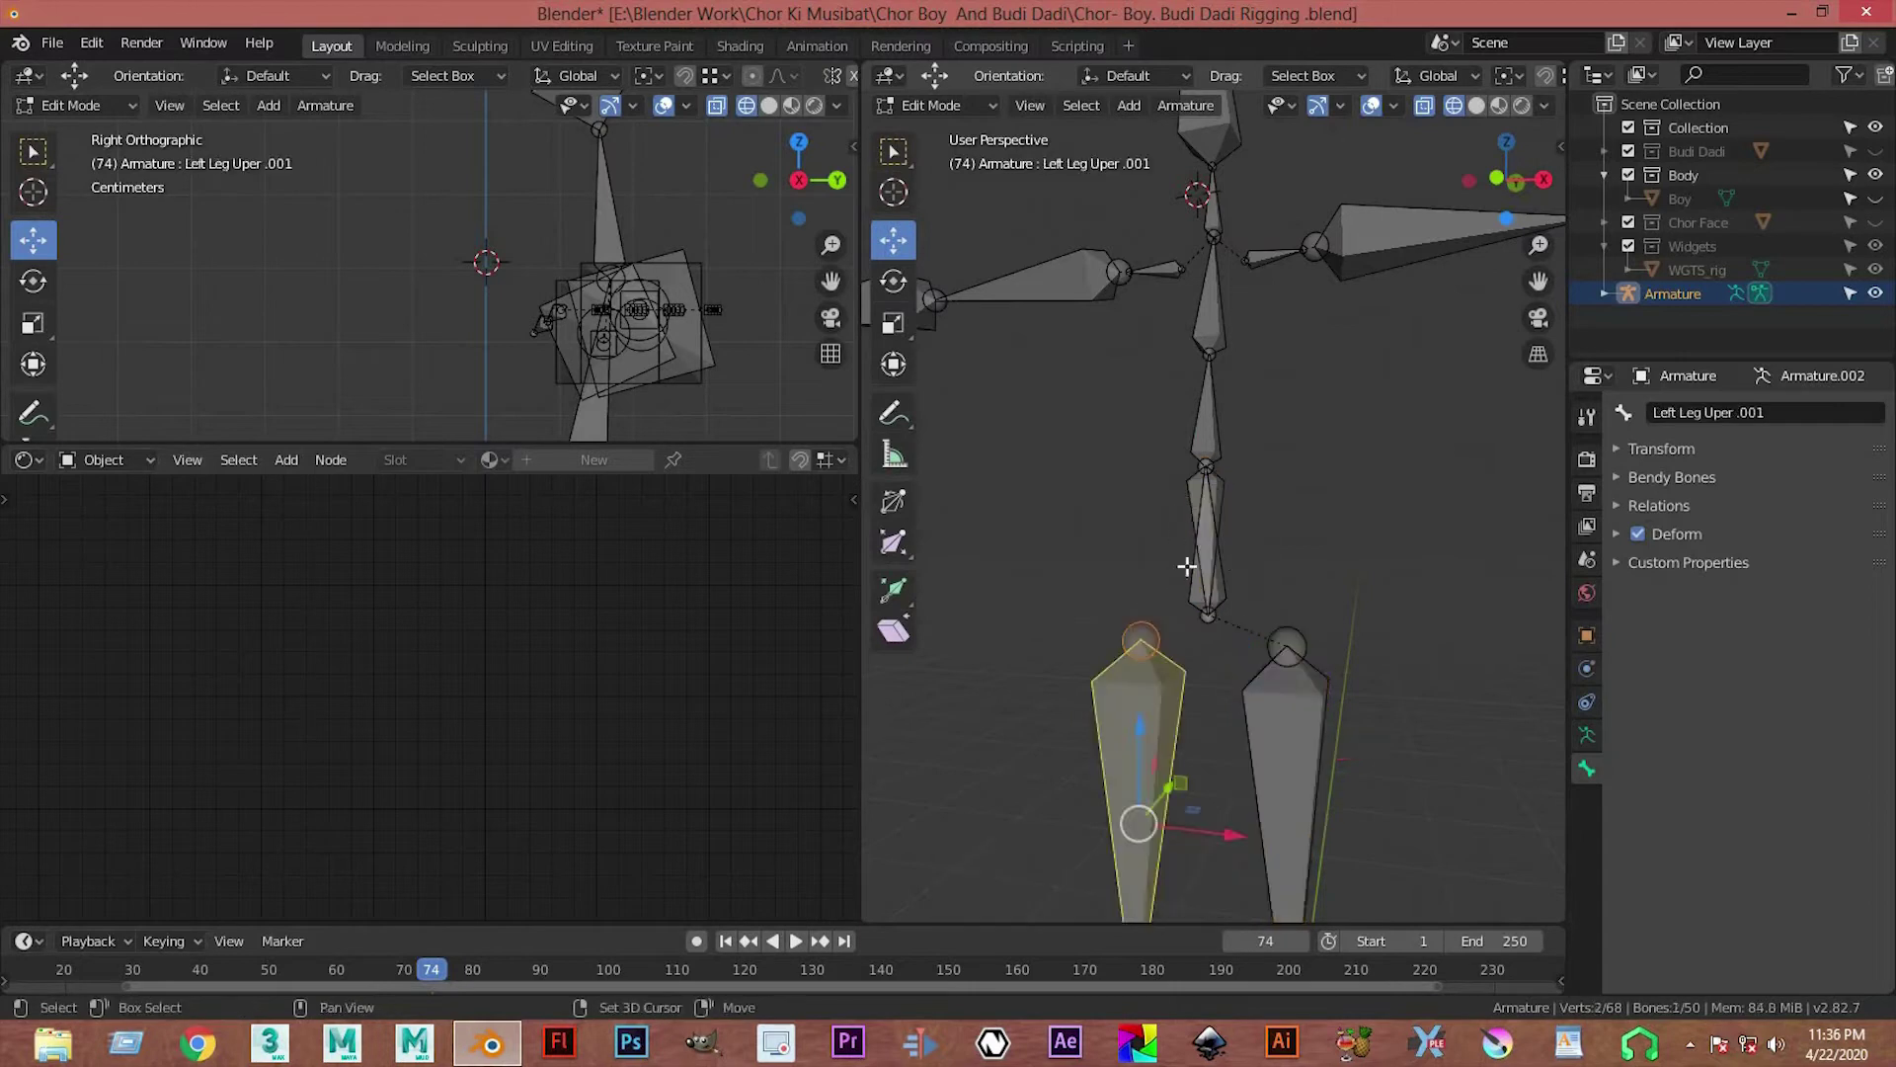
pyautogui.keyDown('shift'); pyautogui.click(1198, 563); pyautogui.keyUp('shift')
pyautogui.hotkey('ctrl', 'p')
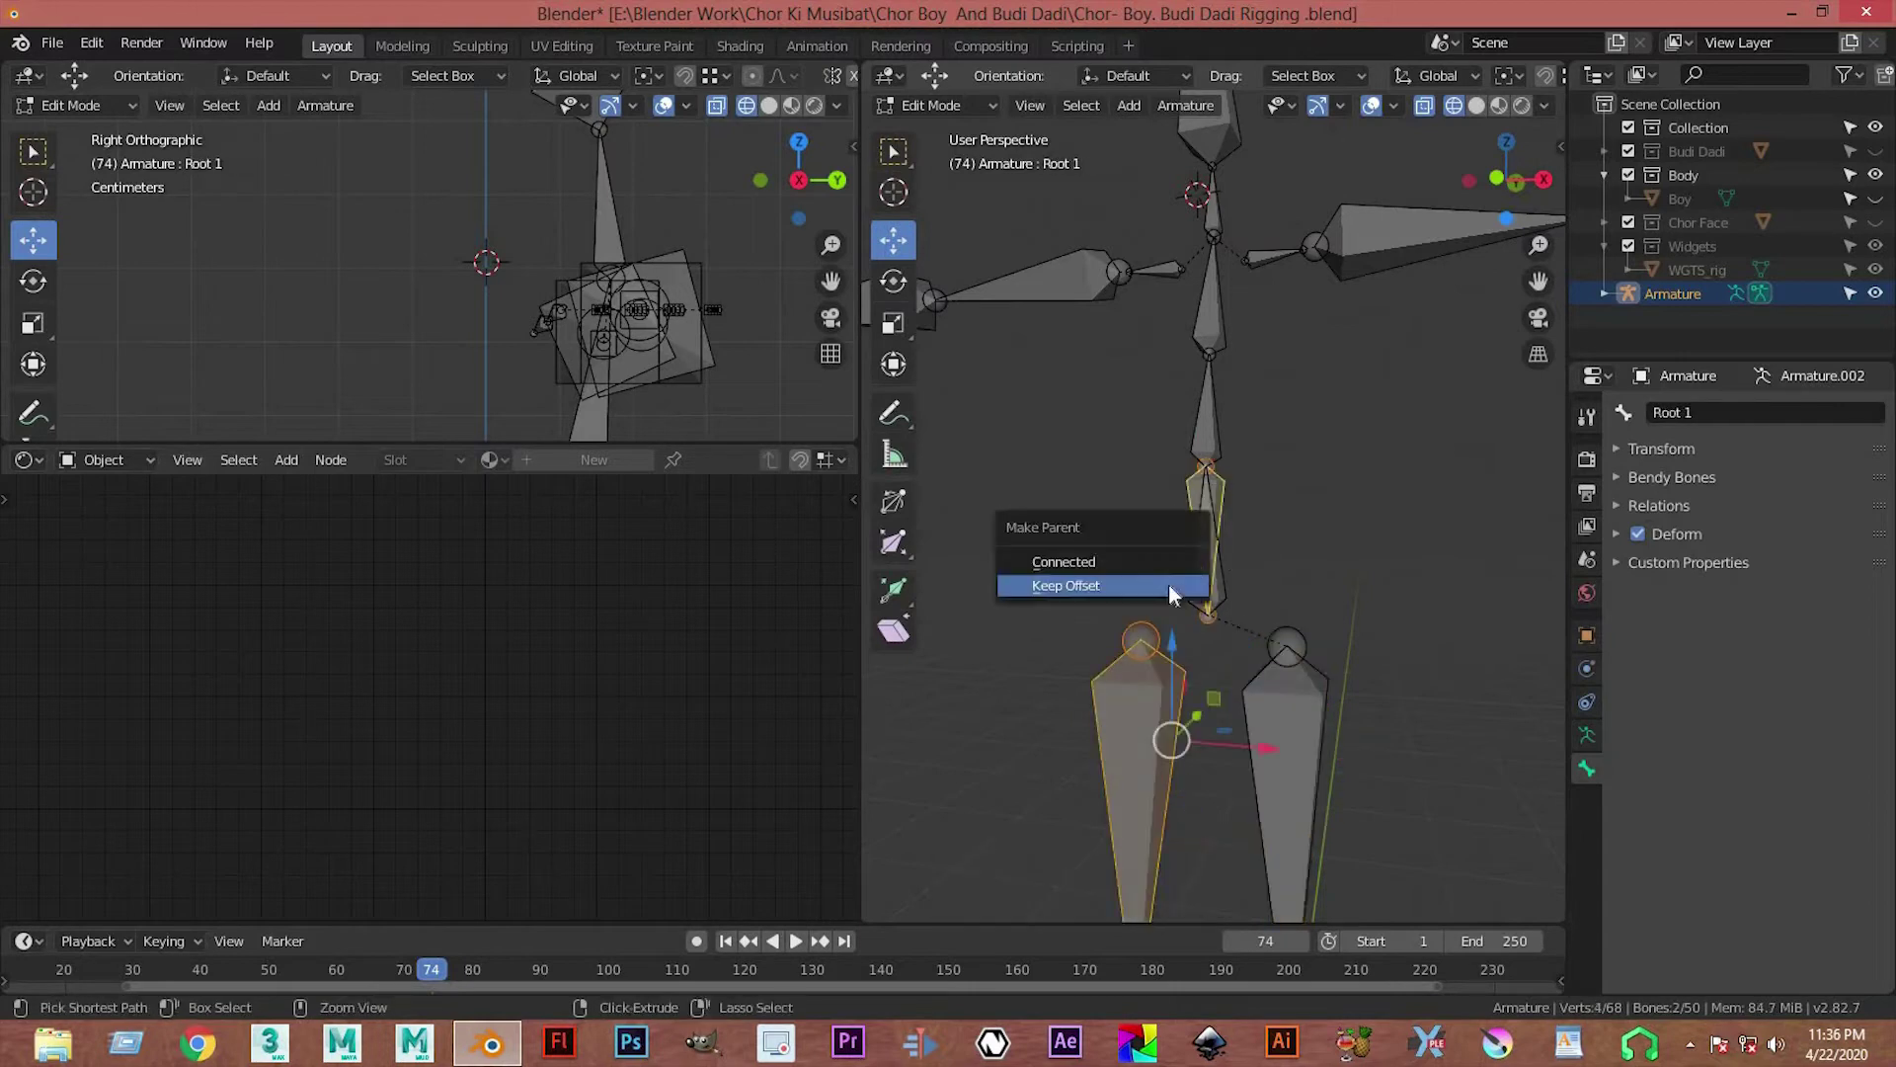
pyautogui.click(987, 826)
pyautogui.hotkey('alt', 'a')
pyautogui.scroll(-2, 1229, 531)
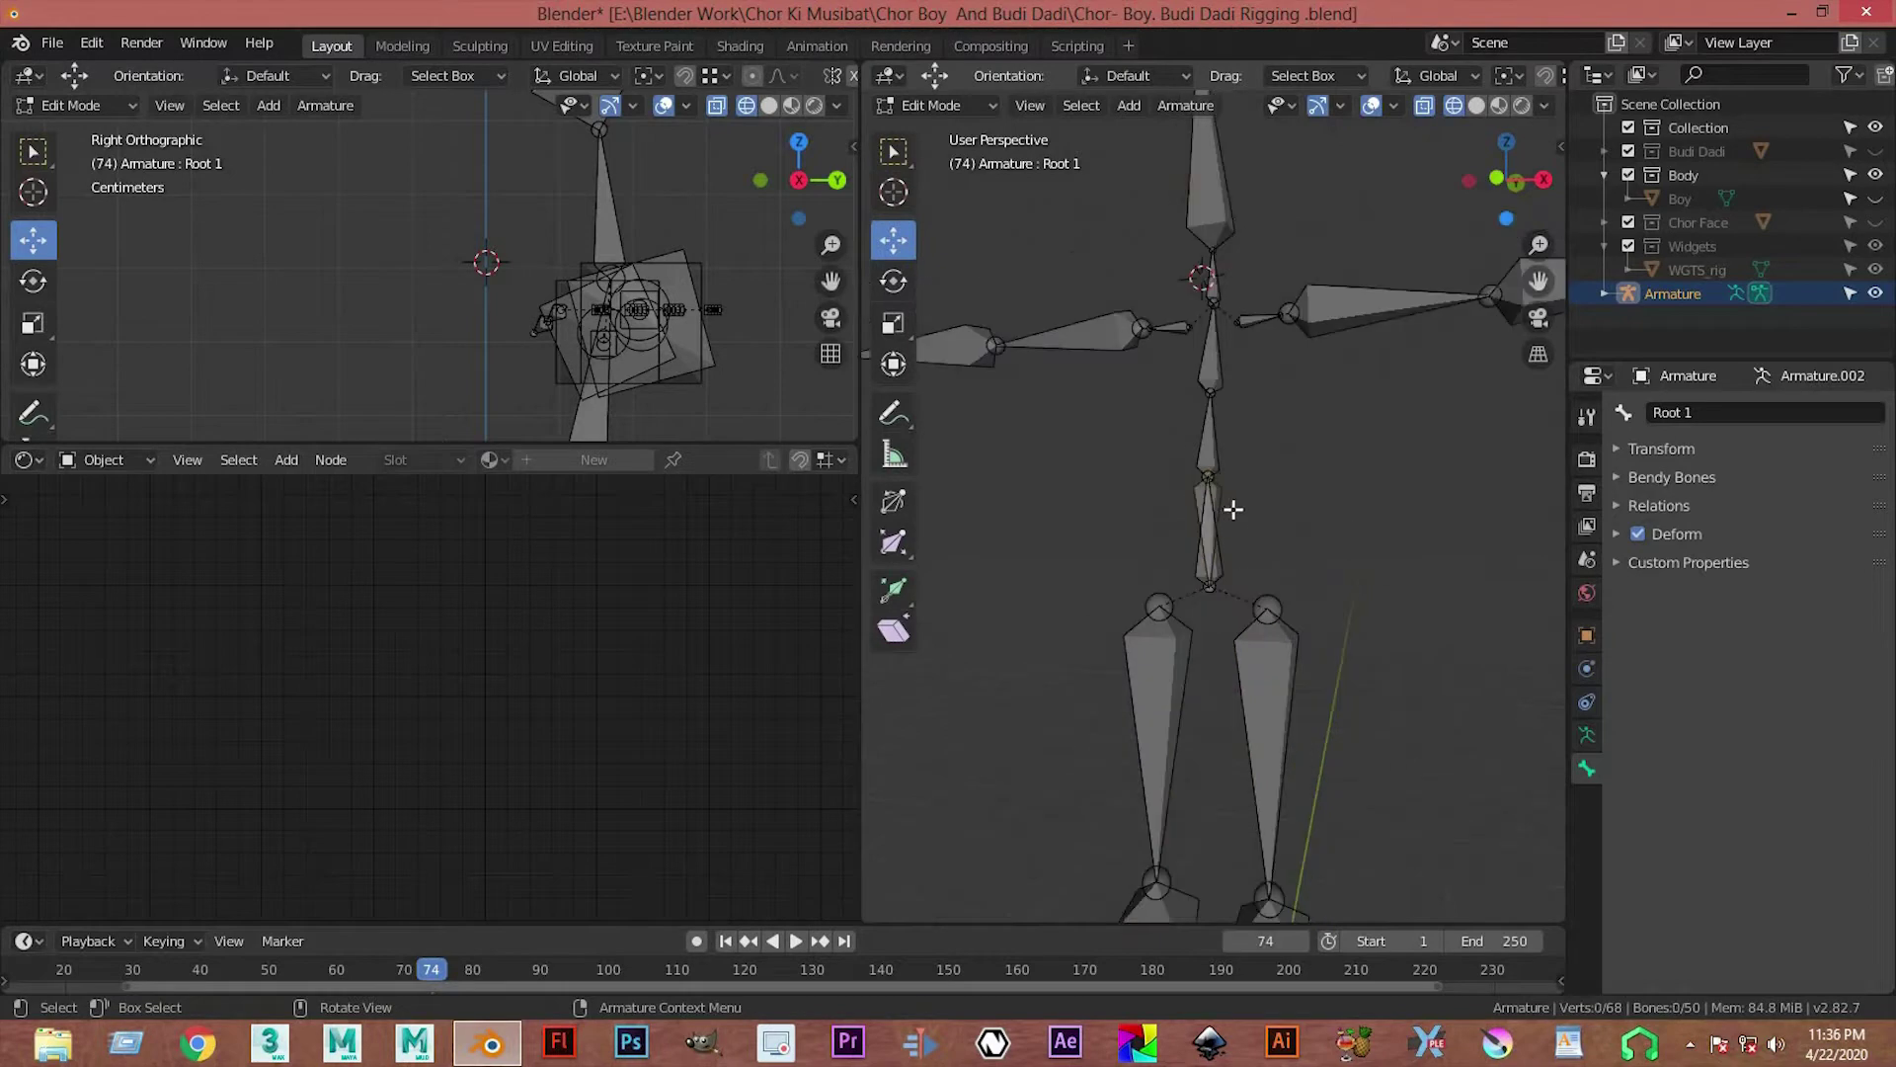
pyautogui.click(1233, 508)
pyautogui.scroll(-1, 1234, 509)
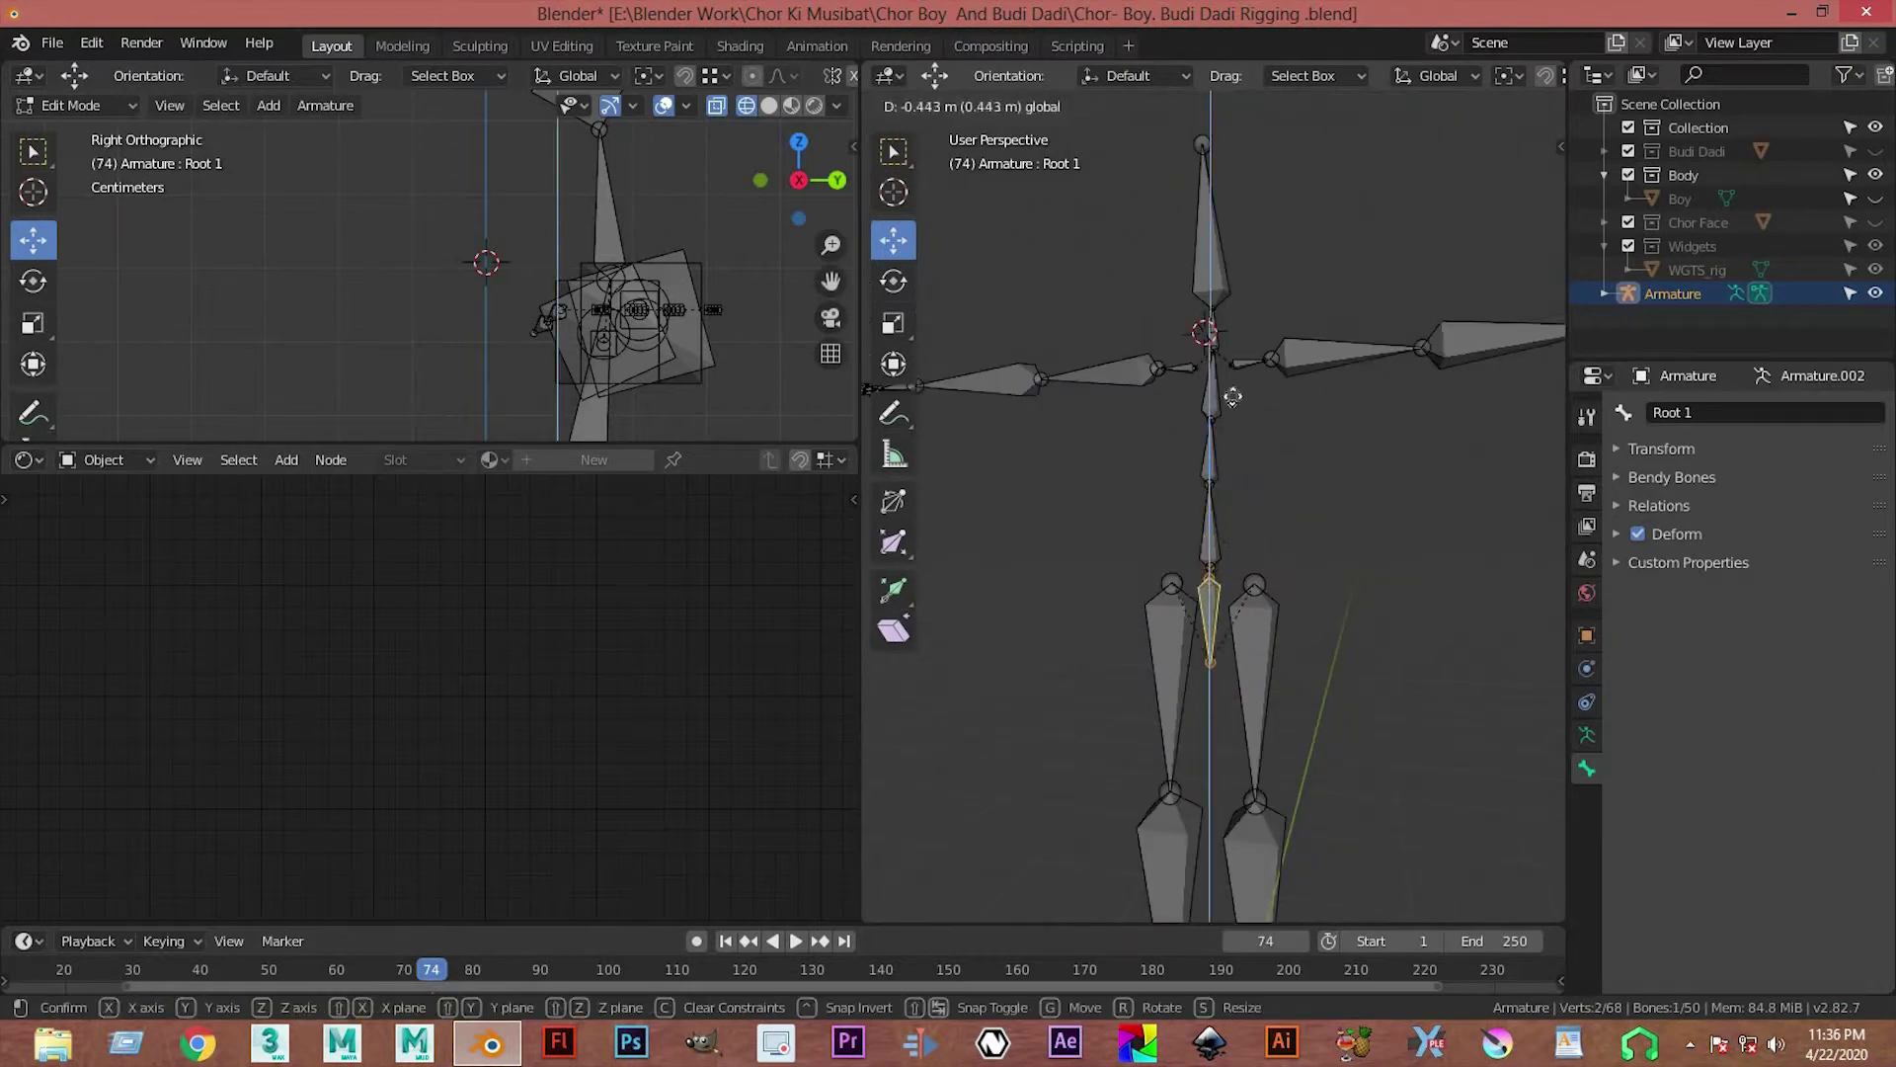
pyautogui.click(1220, 533)
pyautogui.click(1329, 521)
pyautogui.scroll(3, 1329, 521)
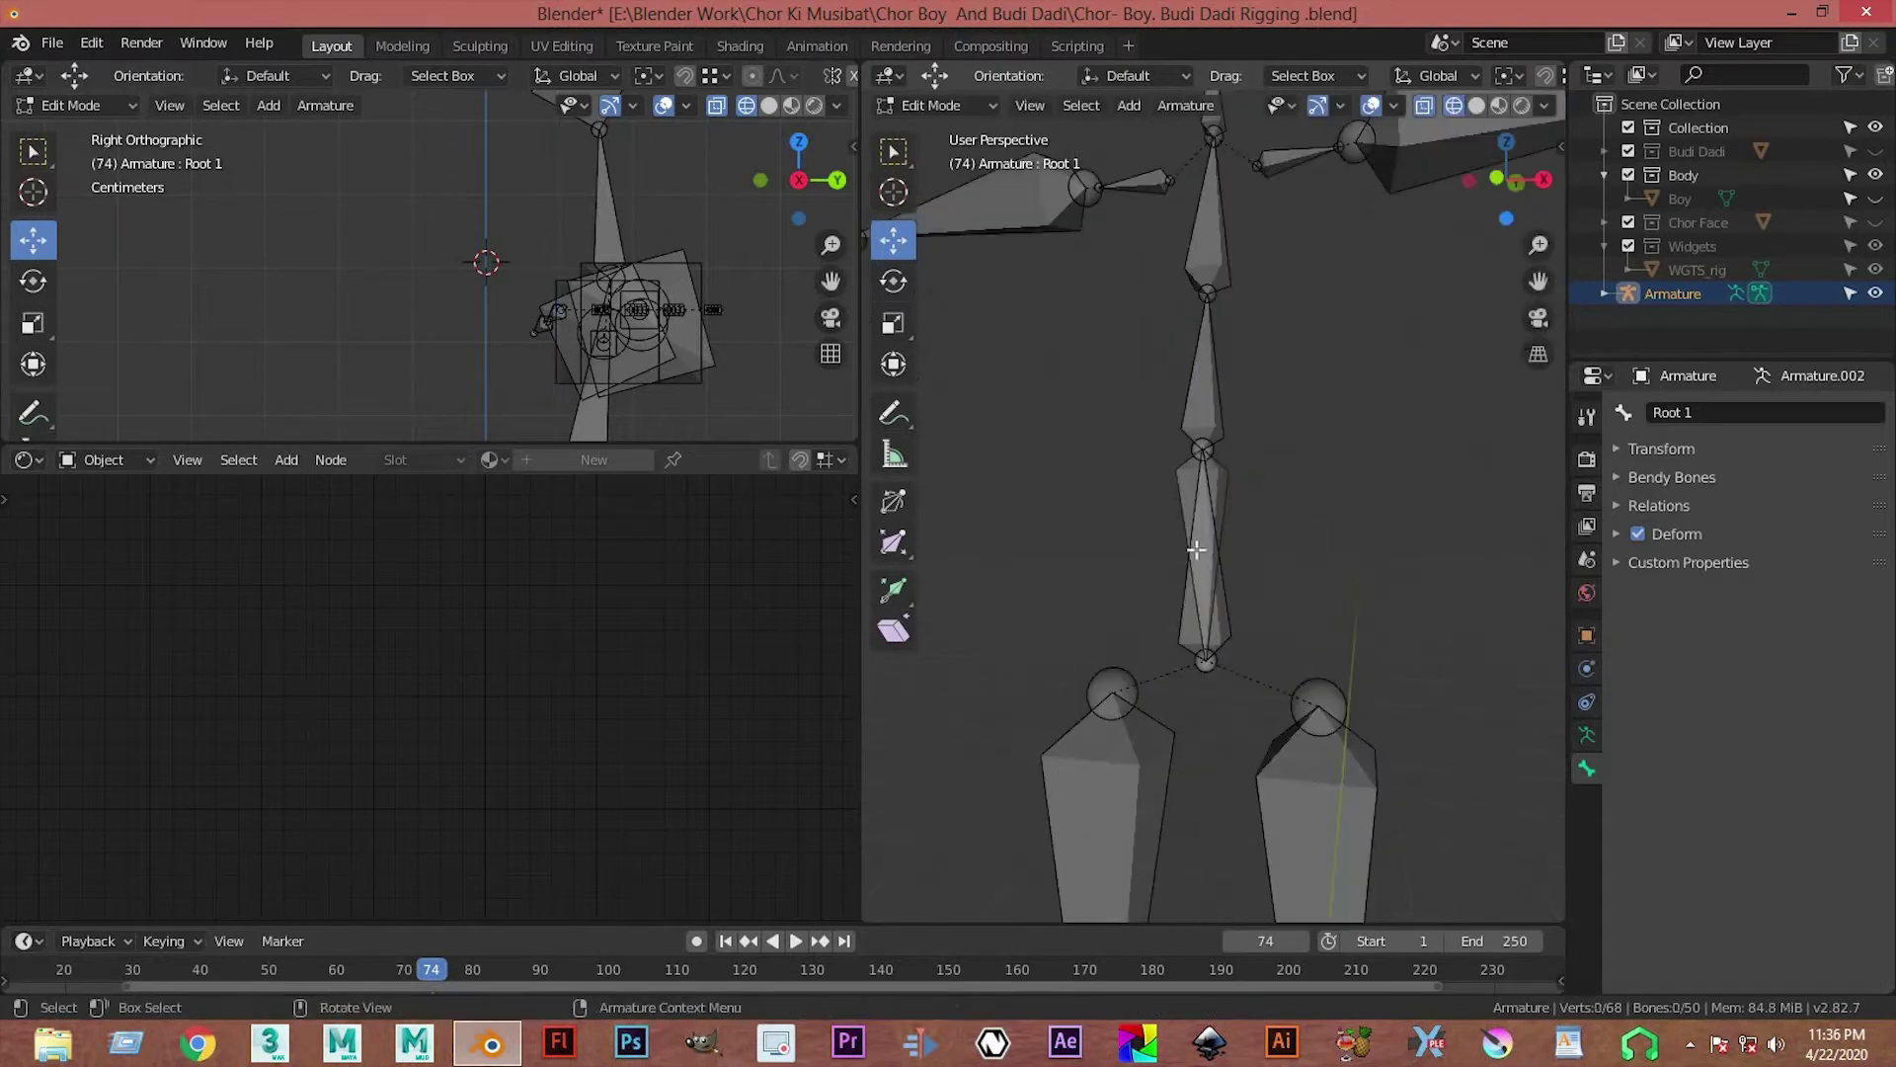
# Step: Parent the Root bone to Root 1 with Keep Offset and frame the selection
pyautogui.click(1231, 520)
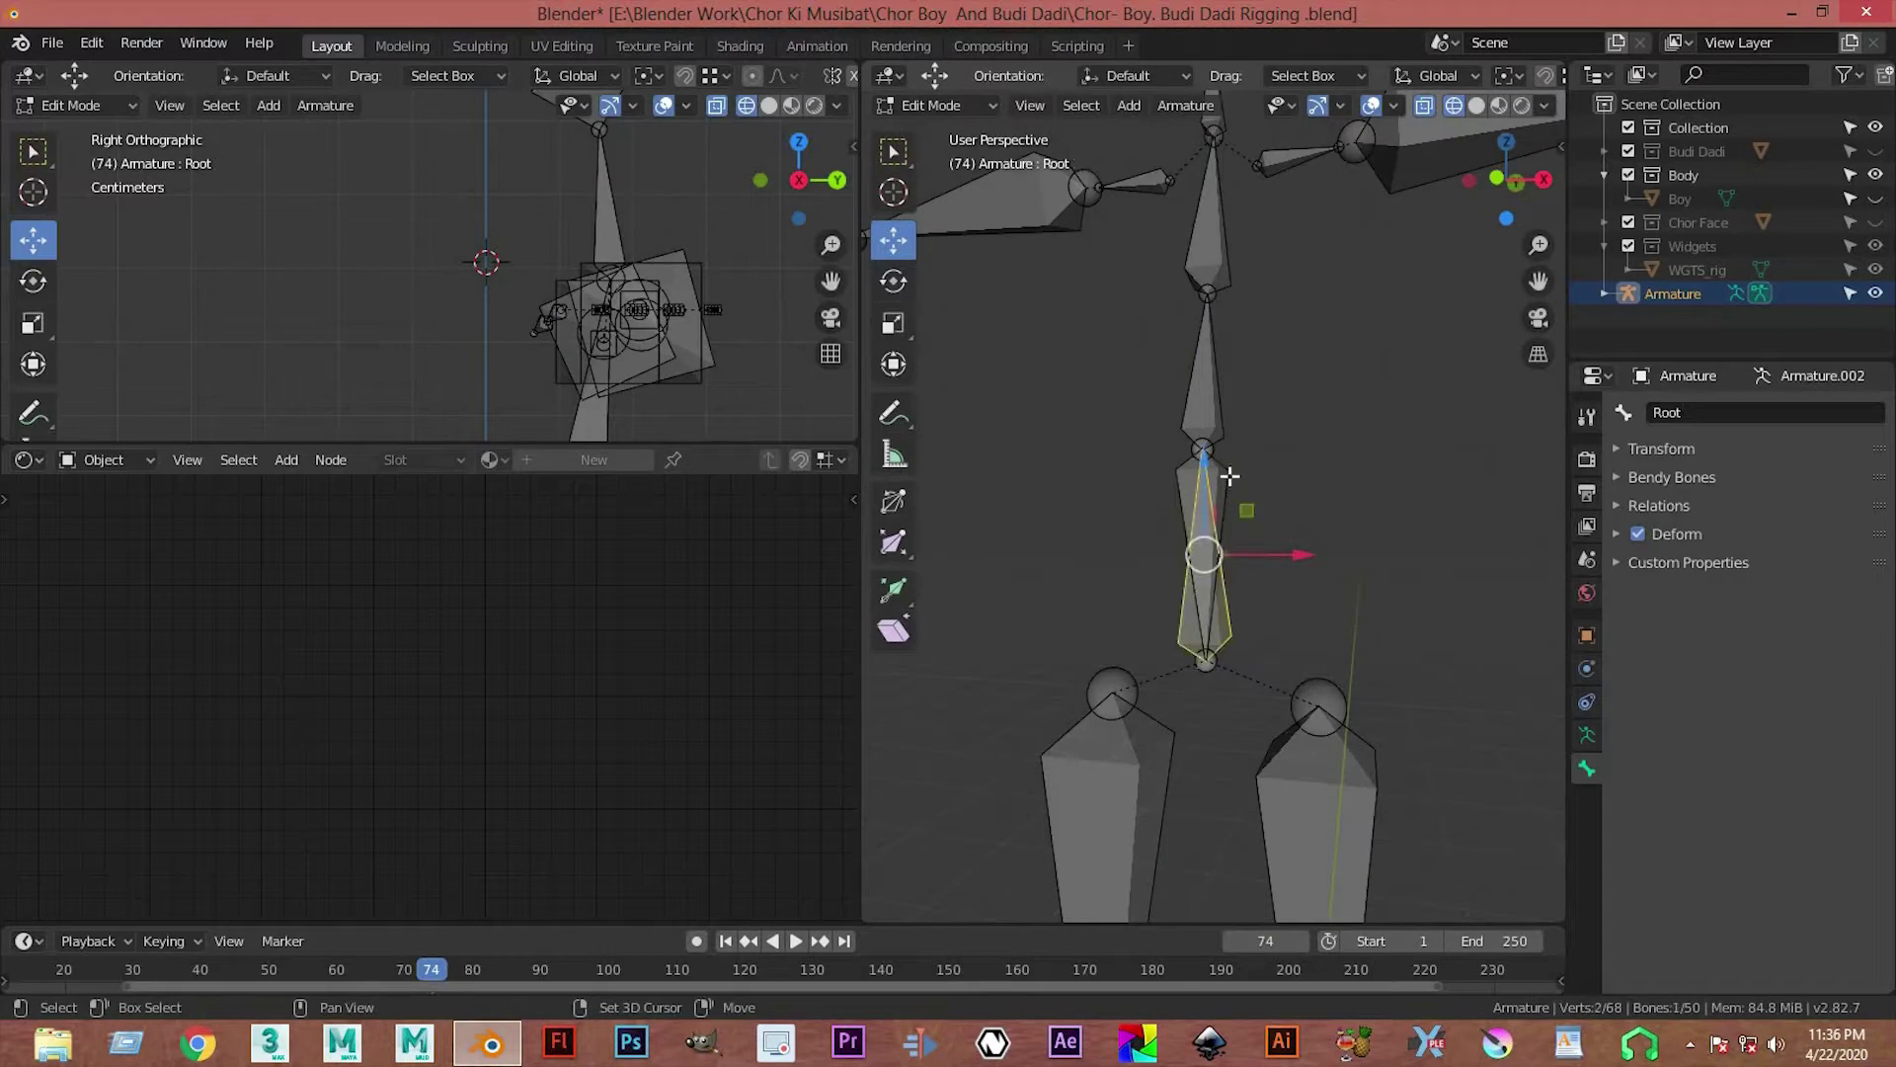
pyautogui.keyDown('shift'); pyautogui.click(1272, 514); pyautogui.keyUp('shift')
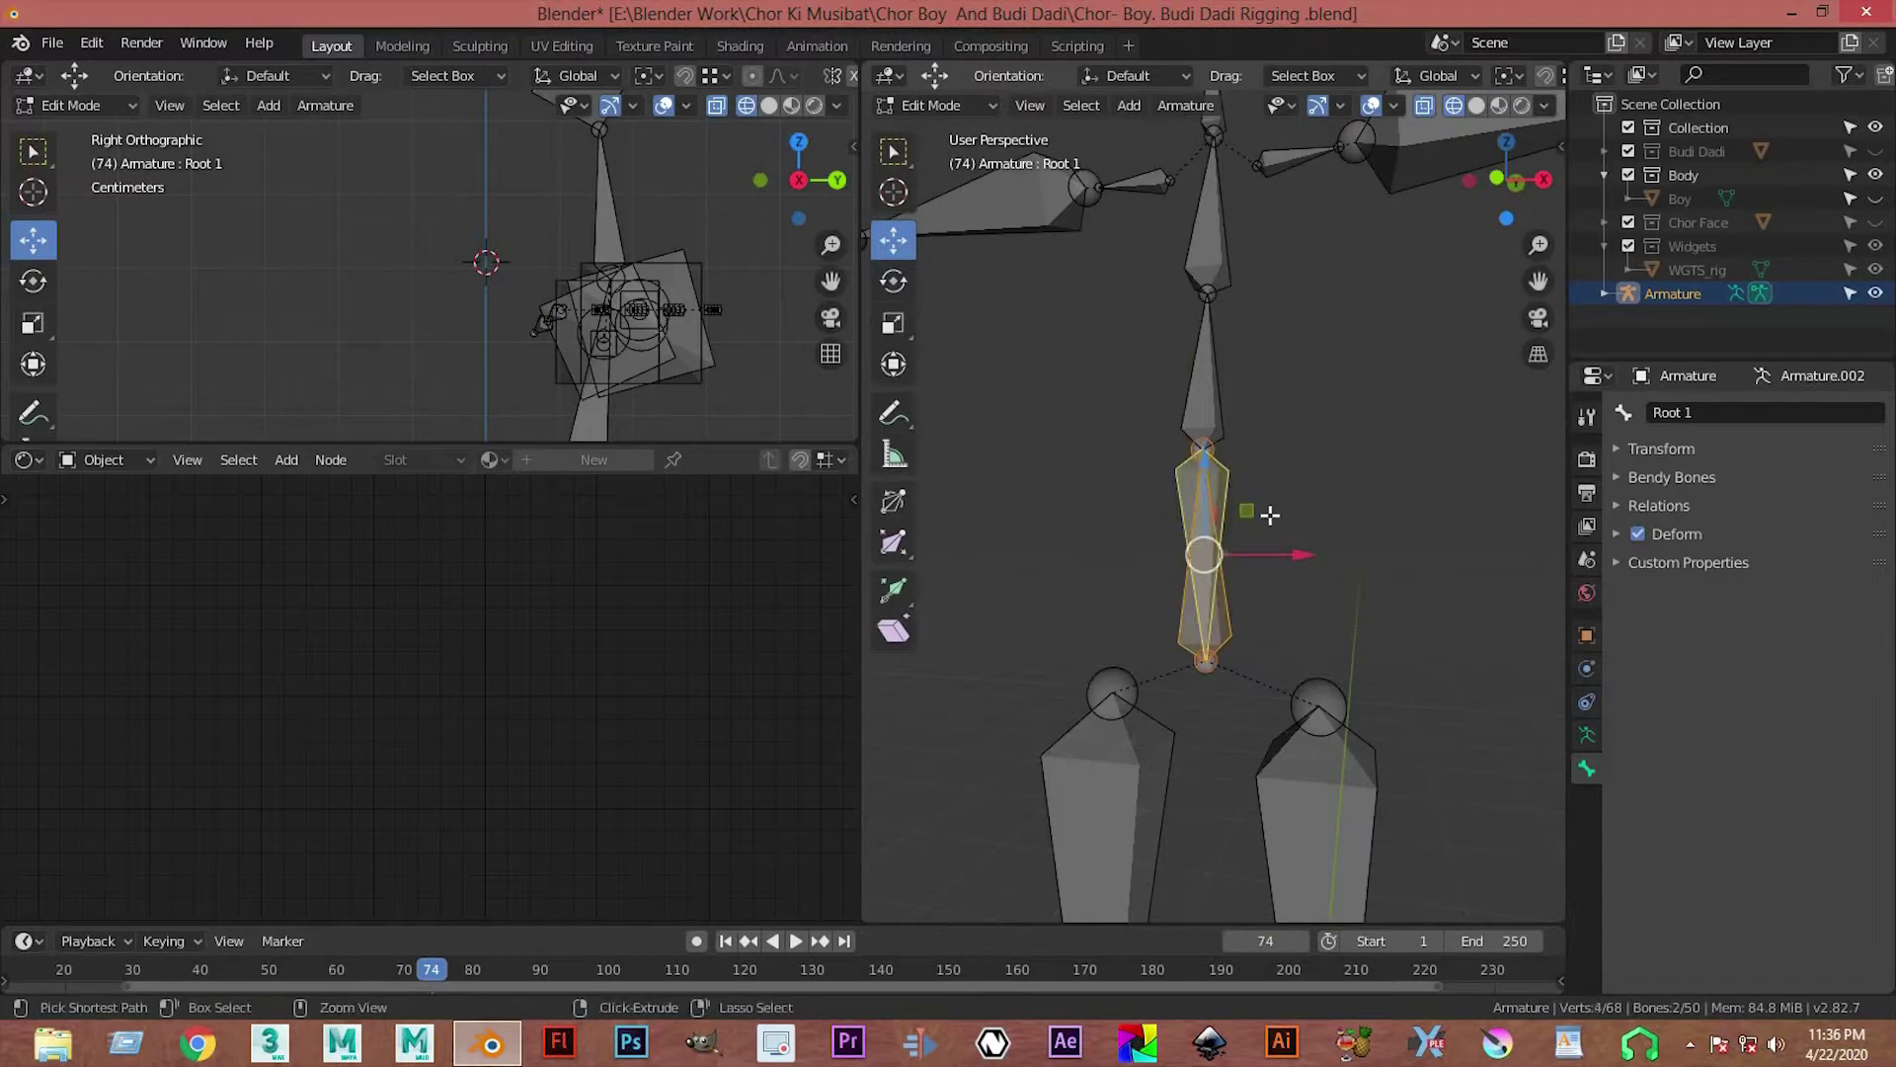
pyautogui.hotkey('ctrl', 'p')
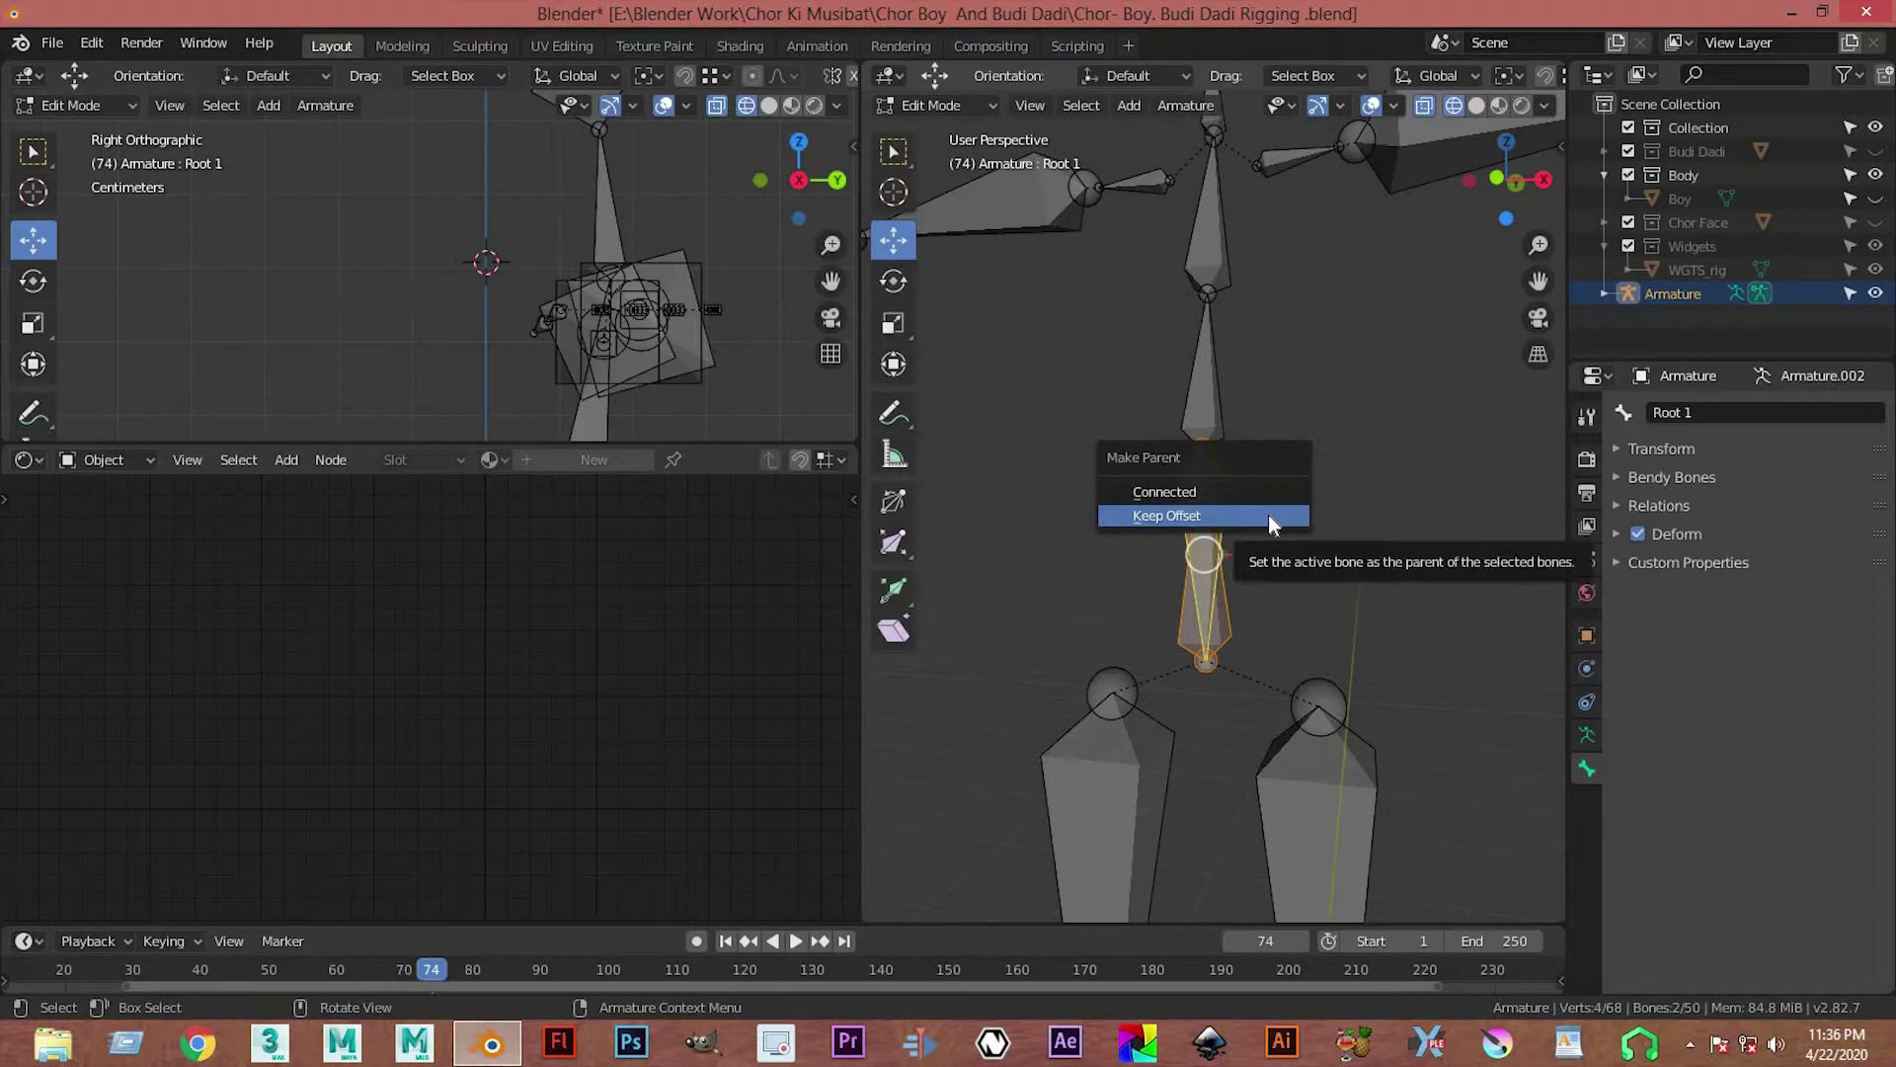
pyautogui.click(1269, 515)
pyautogui.scroll(-5, 1322, 622)
pyautogui.press('`')
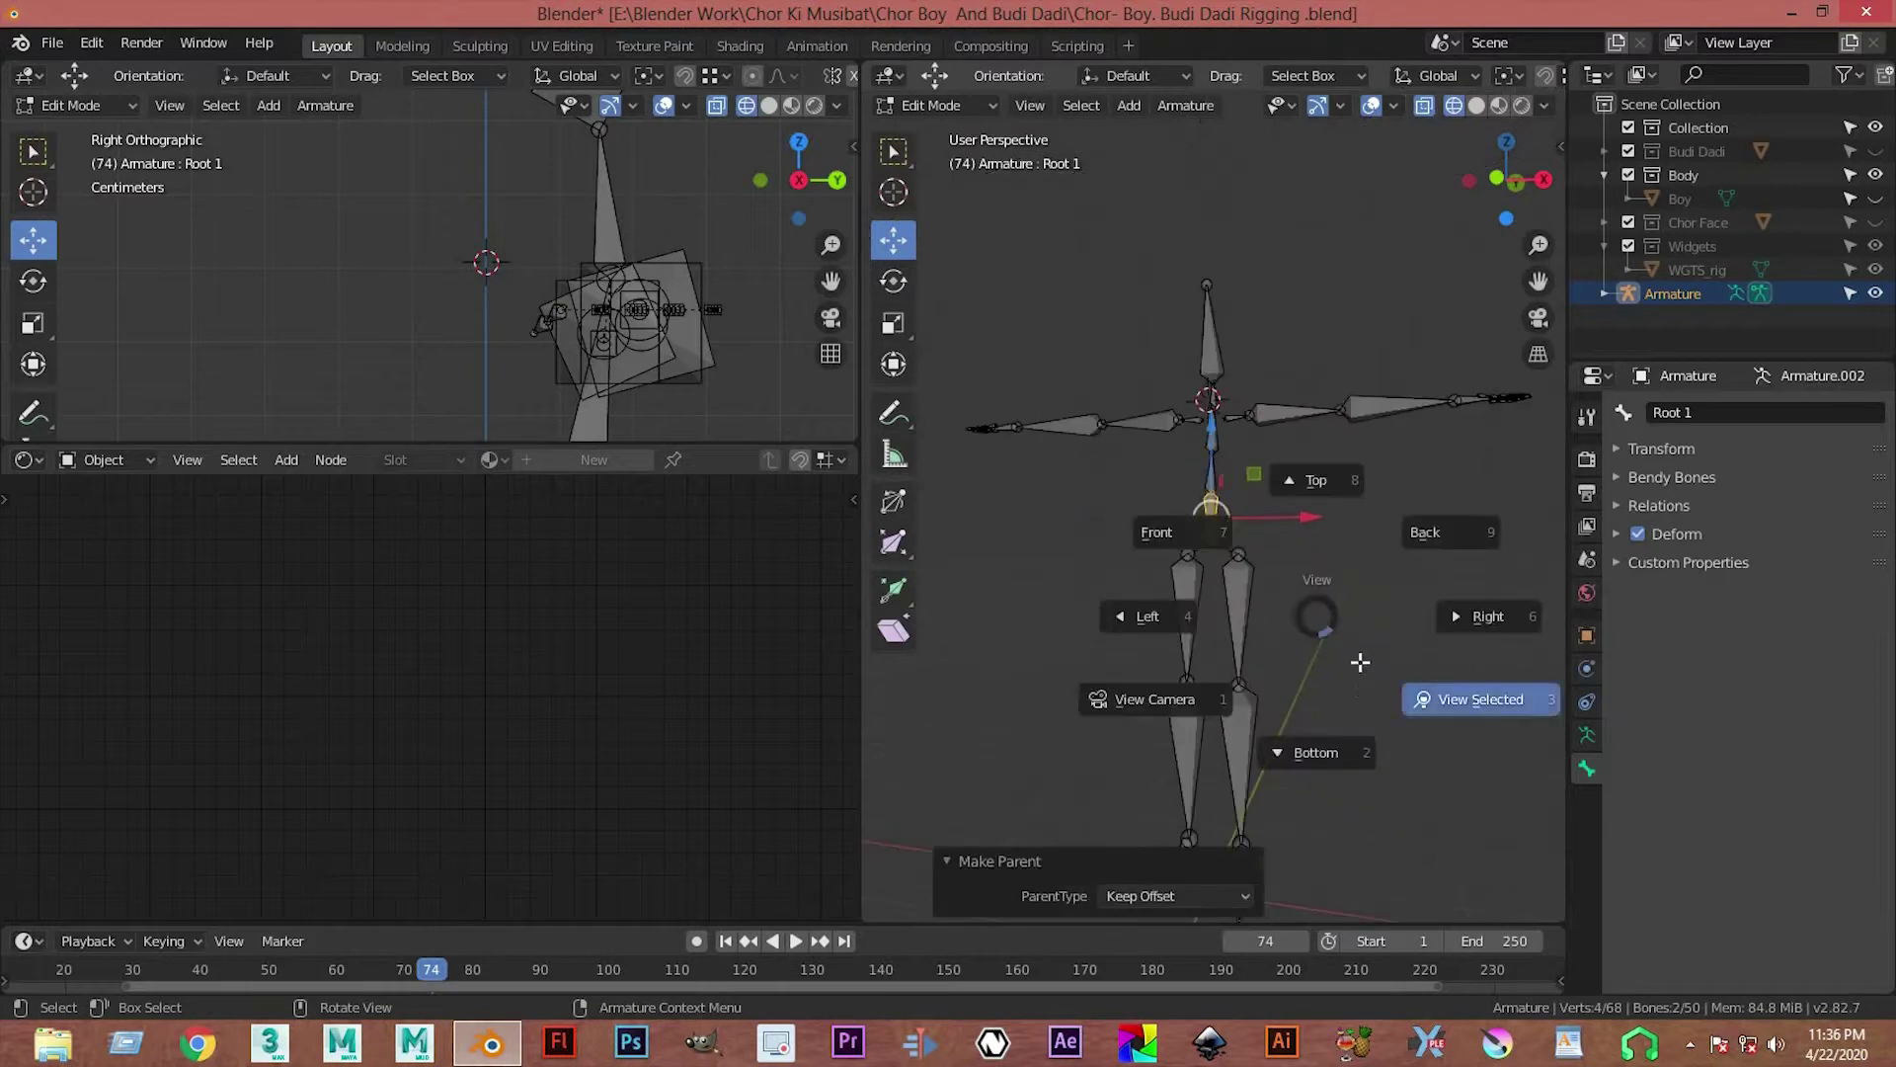
pyautogui.click(1359, 661)
pyautogui.scroll(-2, 1360, 613)
pyautogui.scroll(-2, 1368, 545)
pyautogui.click(1296, 546)
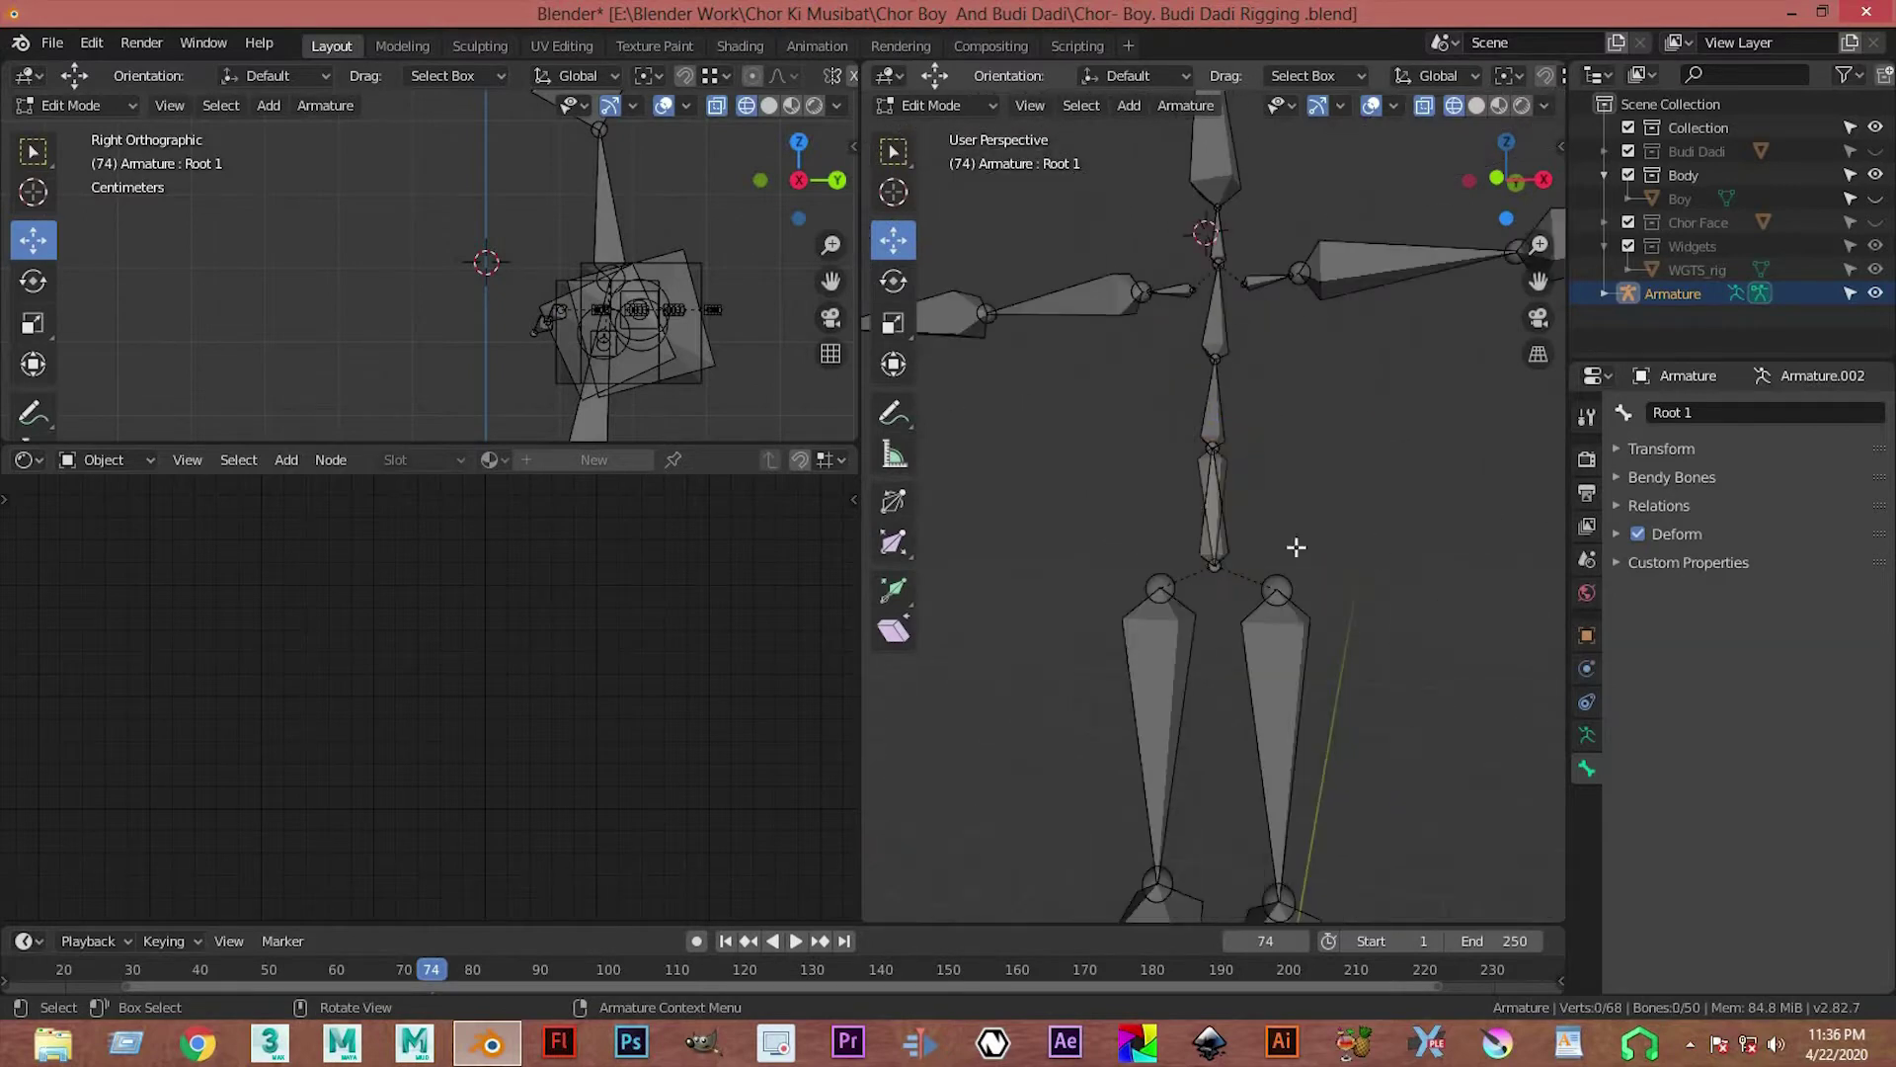
pyautogui.click(931, 107)
# Step: Switch to Pose Mode and test-rotate the Root bone, cancelling each rotation
pyautogui.click(946, 181)
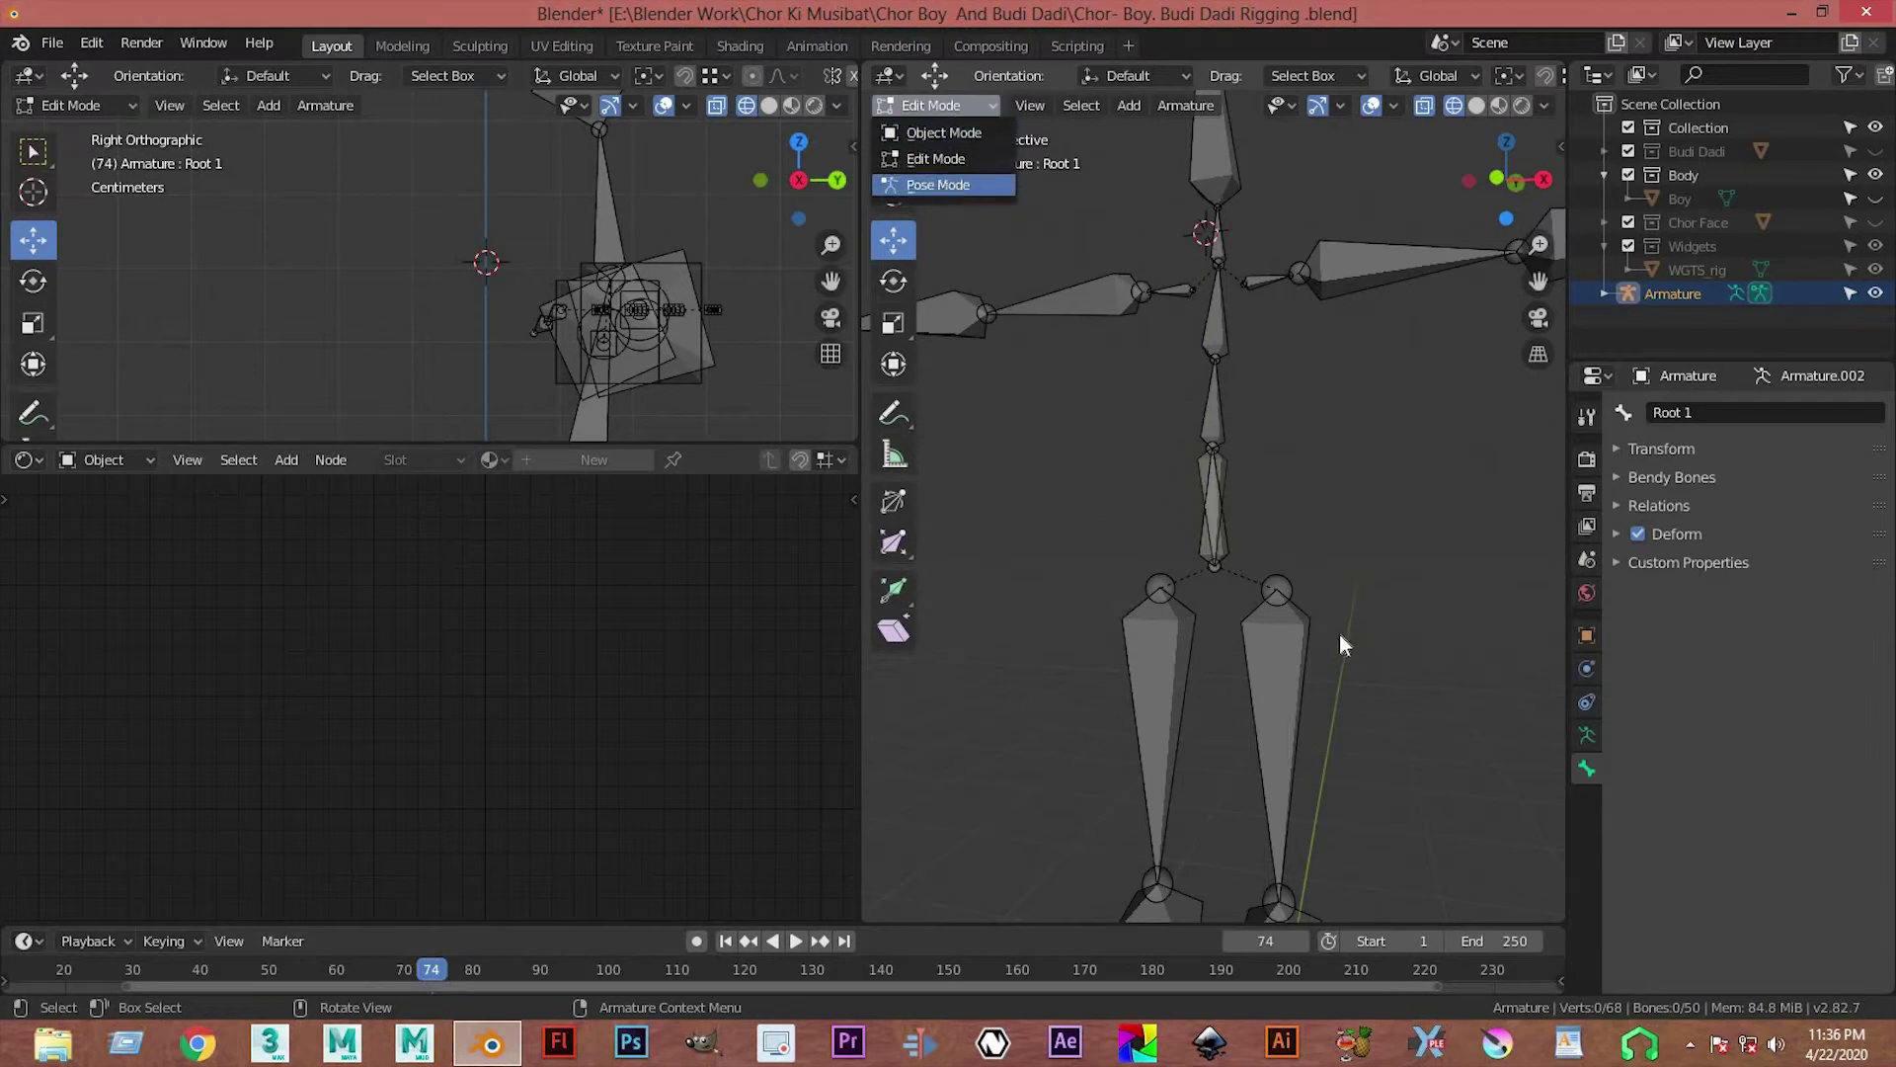
pyautogui.moveTo(1276, 590); pyautogui.dragTo(1238, 499, button='middle')
pyautogui.press('r')
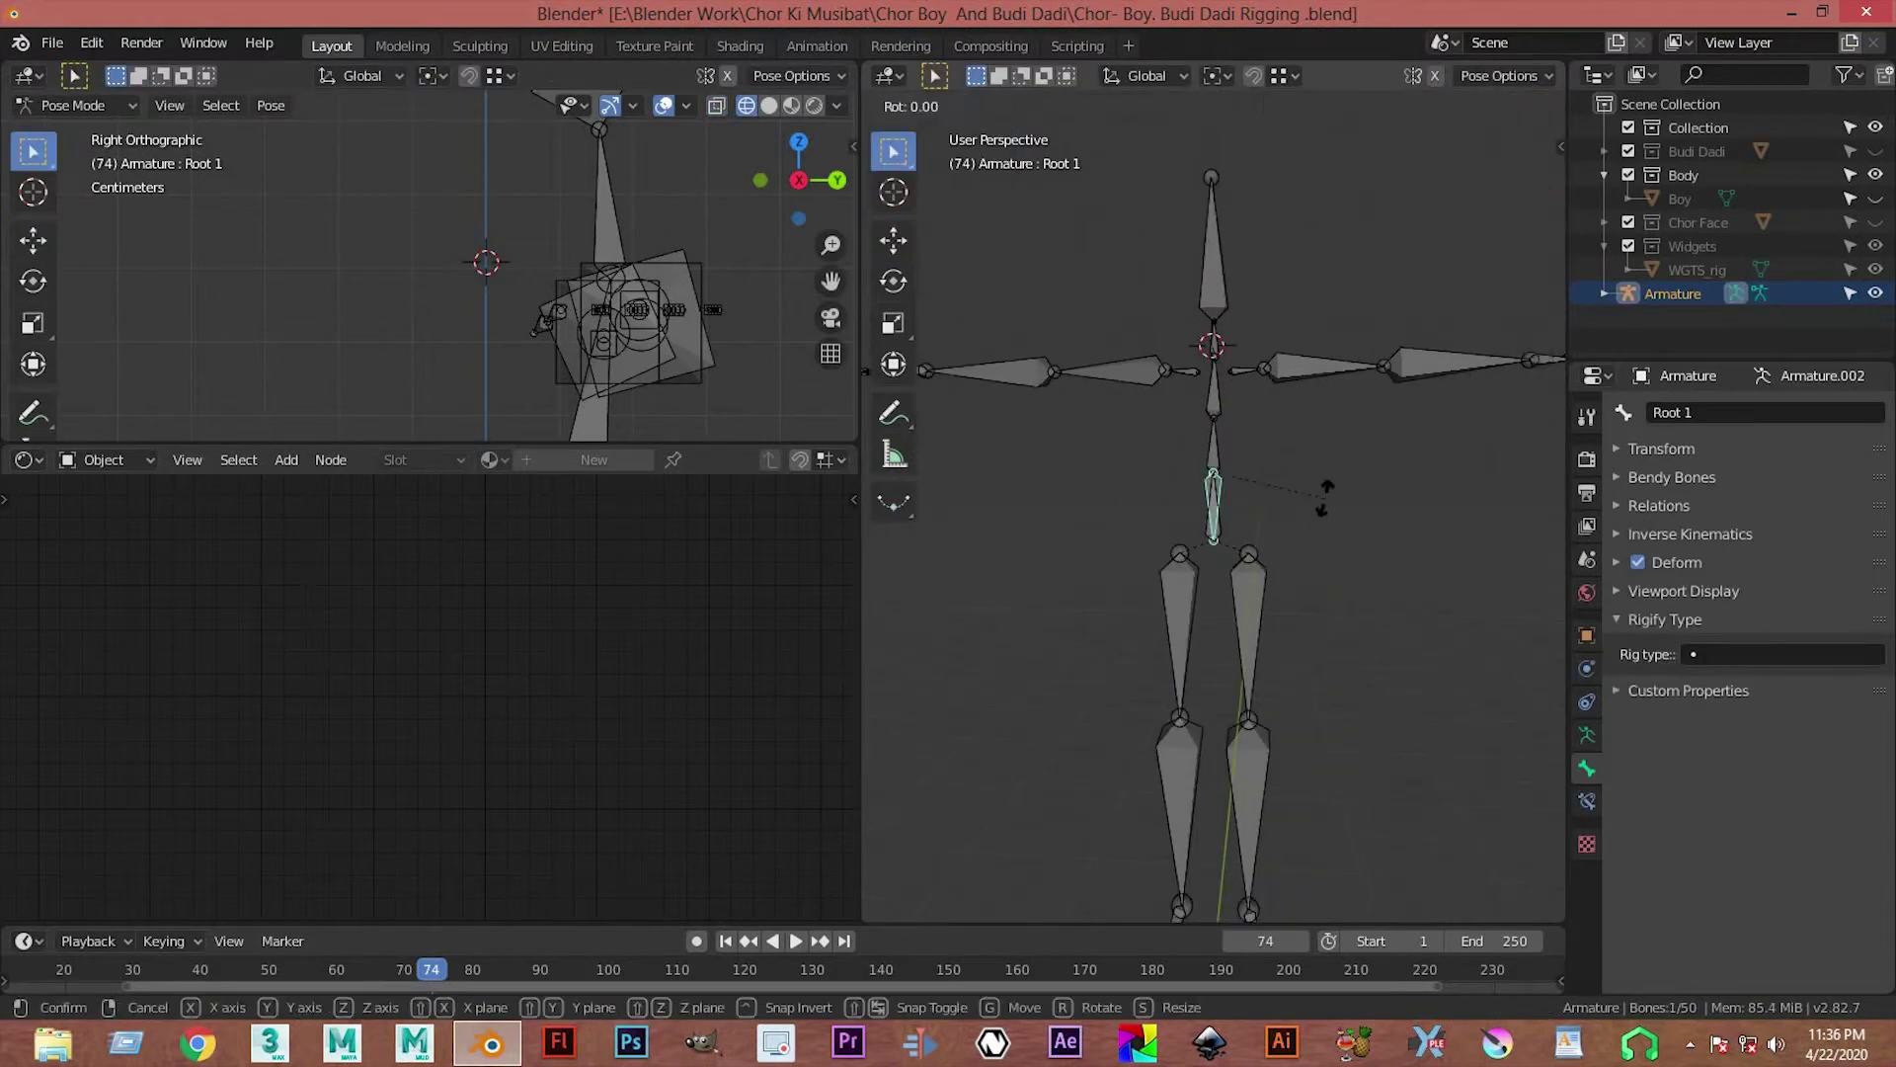
pyautogui.rightClick(1307, 537)
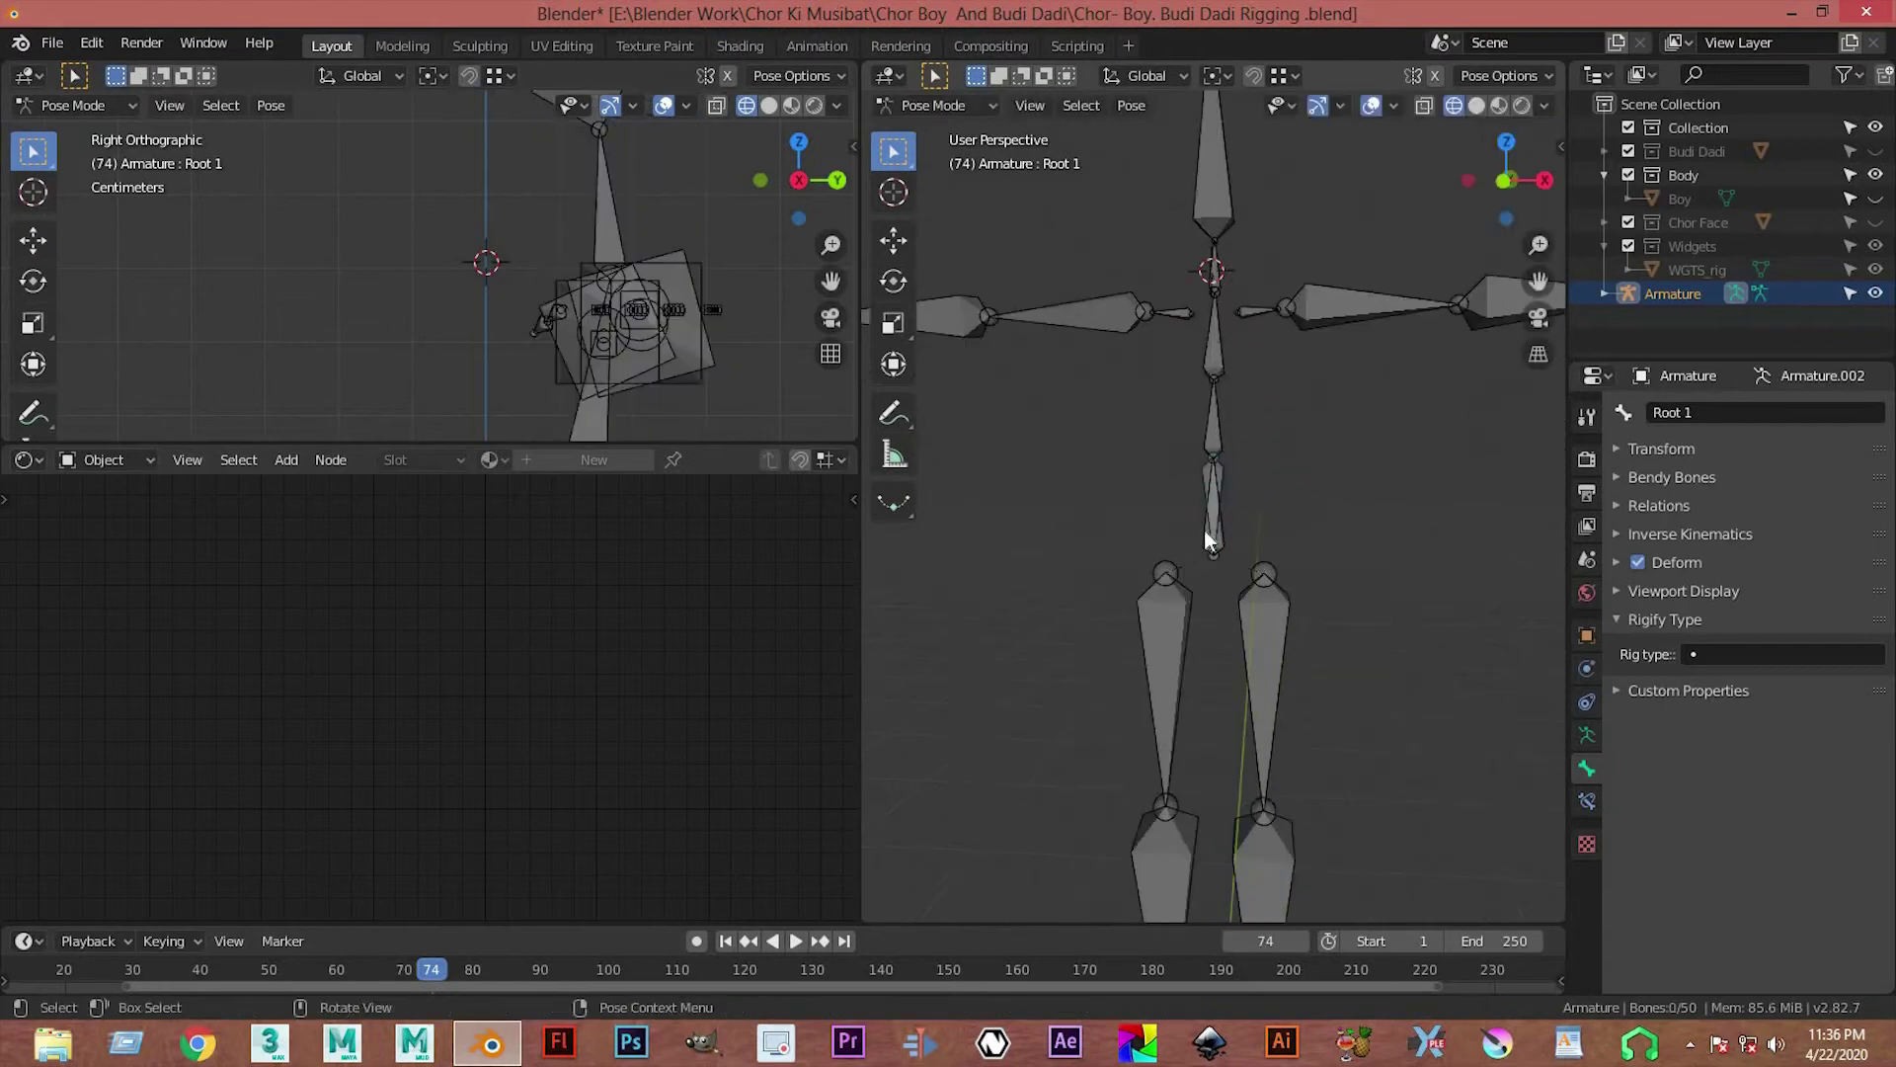
pyautogui.press('r')
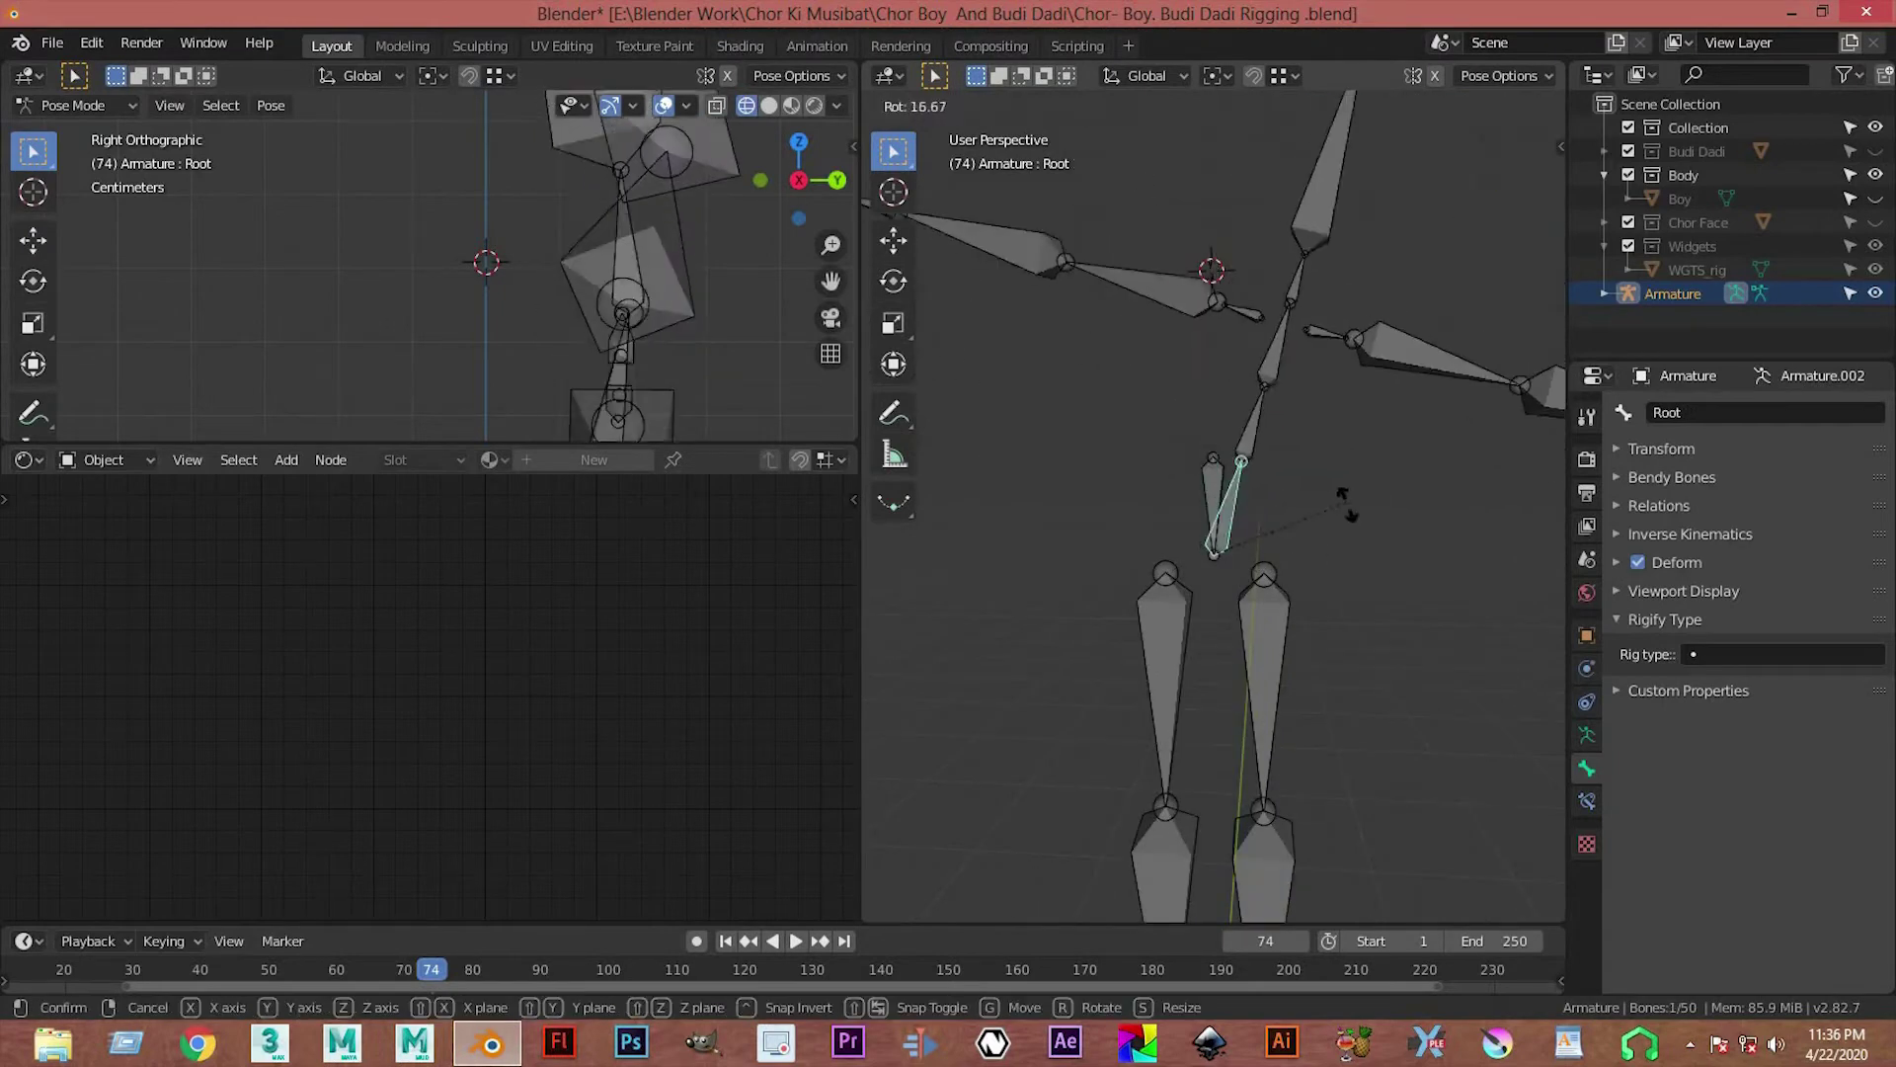
pyautogui.rightClick(1259, 511)
pyautogui.click(1287, 612)
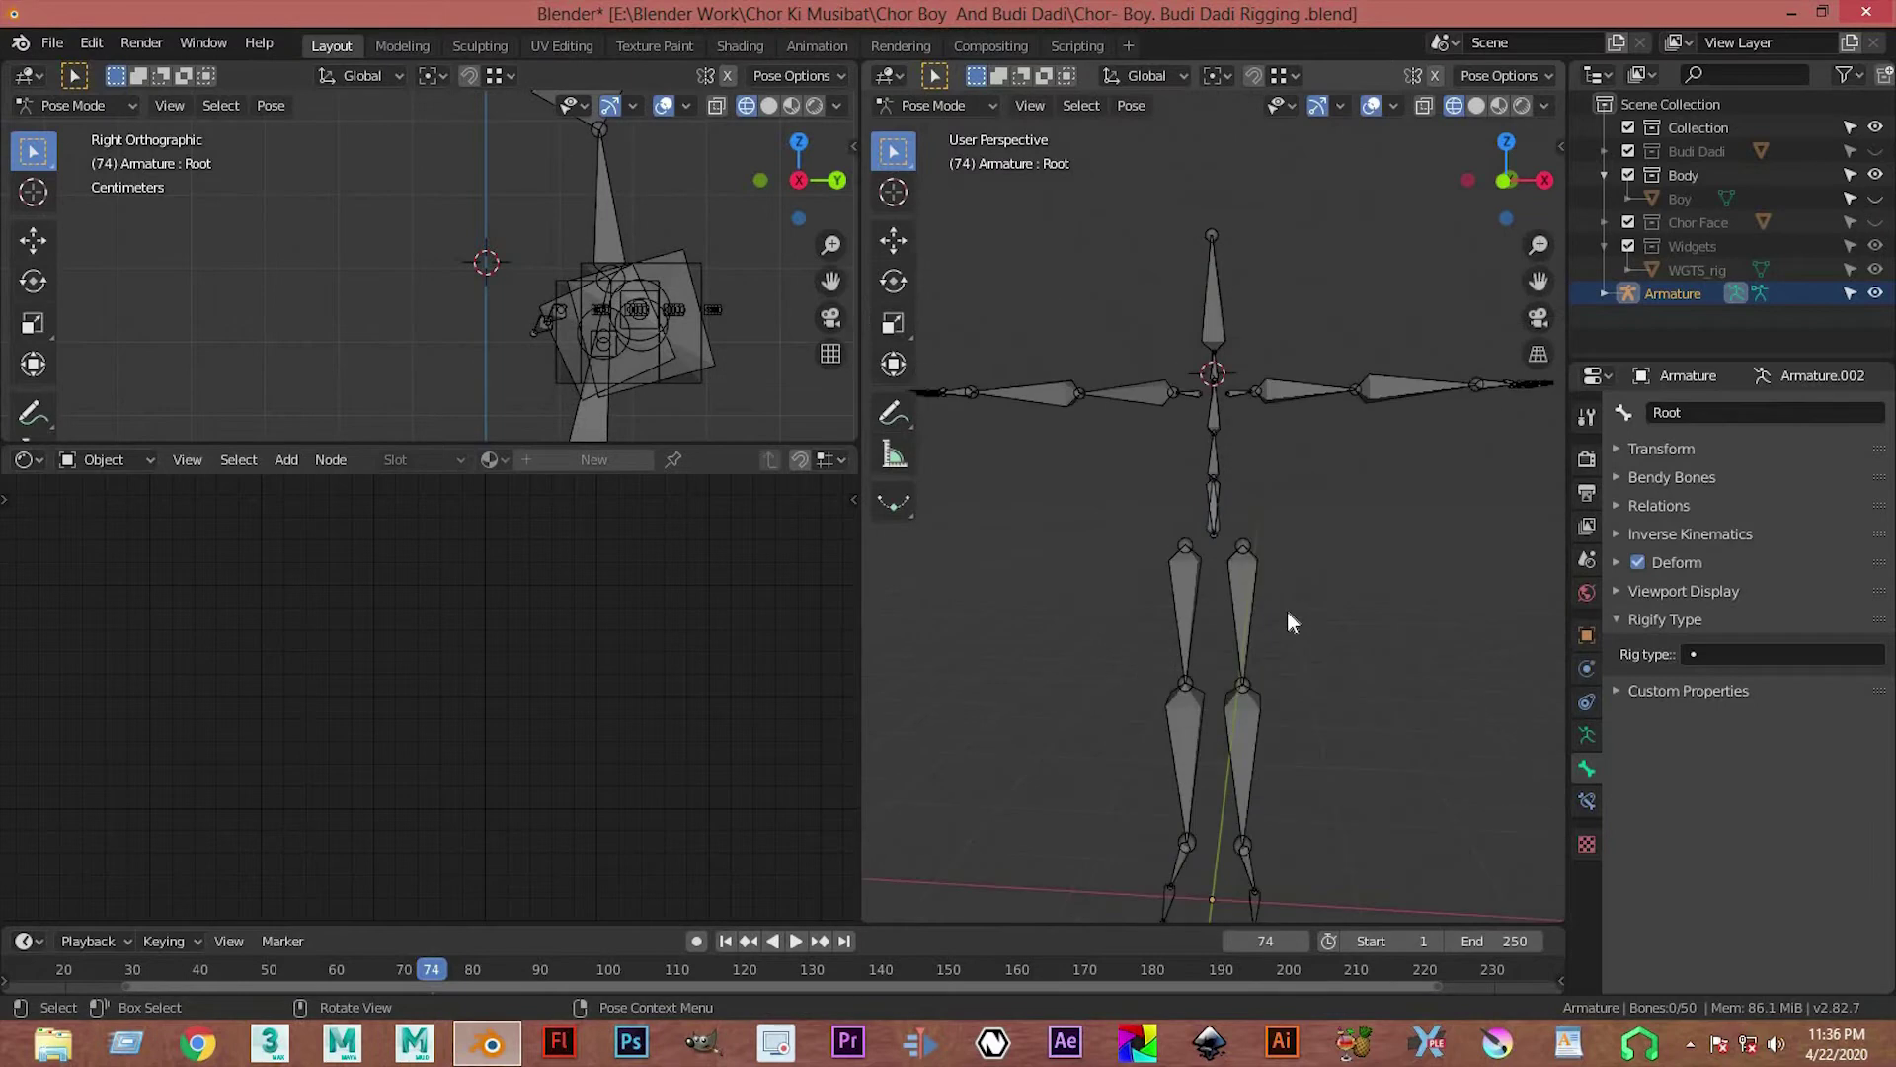
# Step: Save the rigging file with Ctrl+S
pyautogui.hotkey('ctrl', 's')
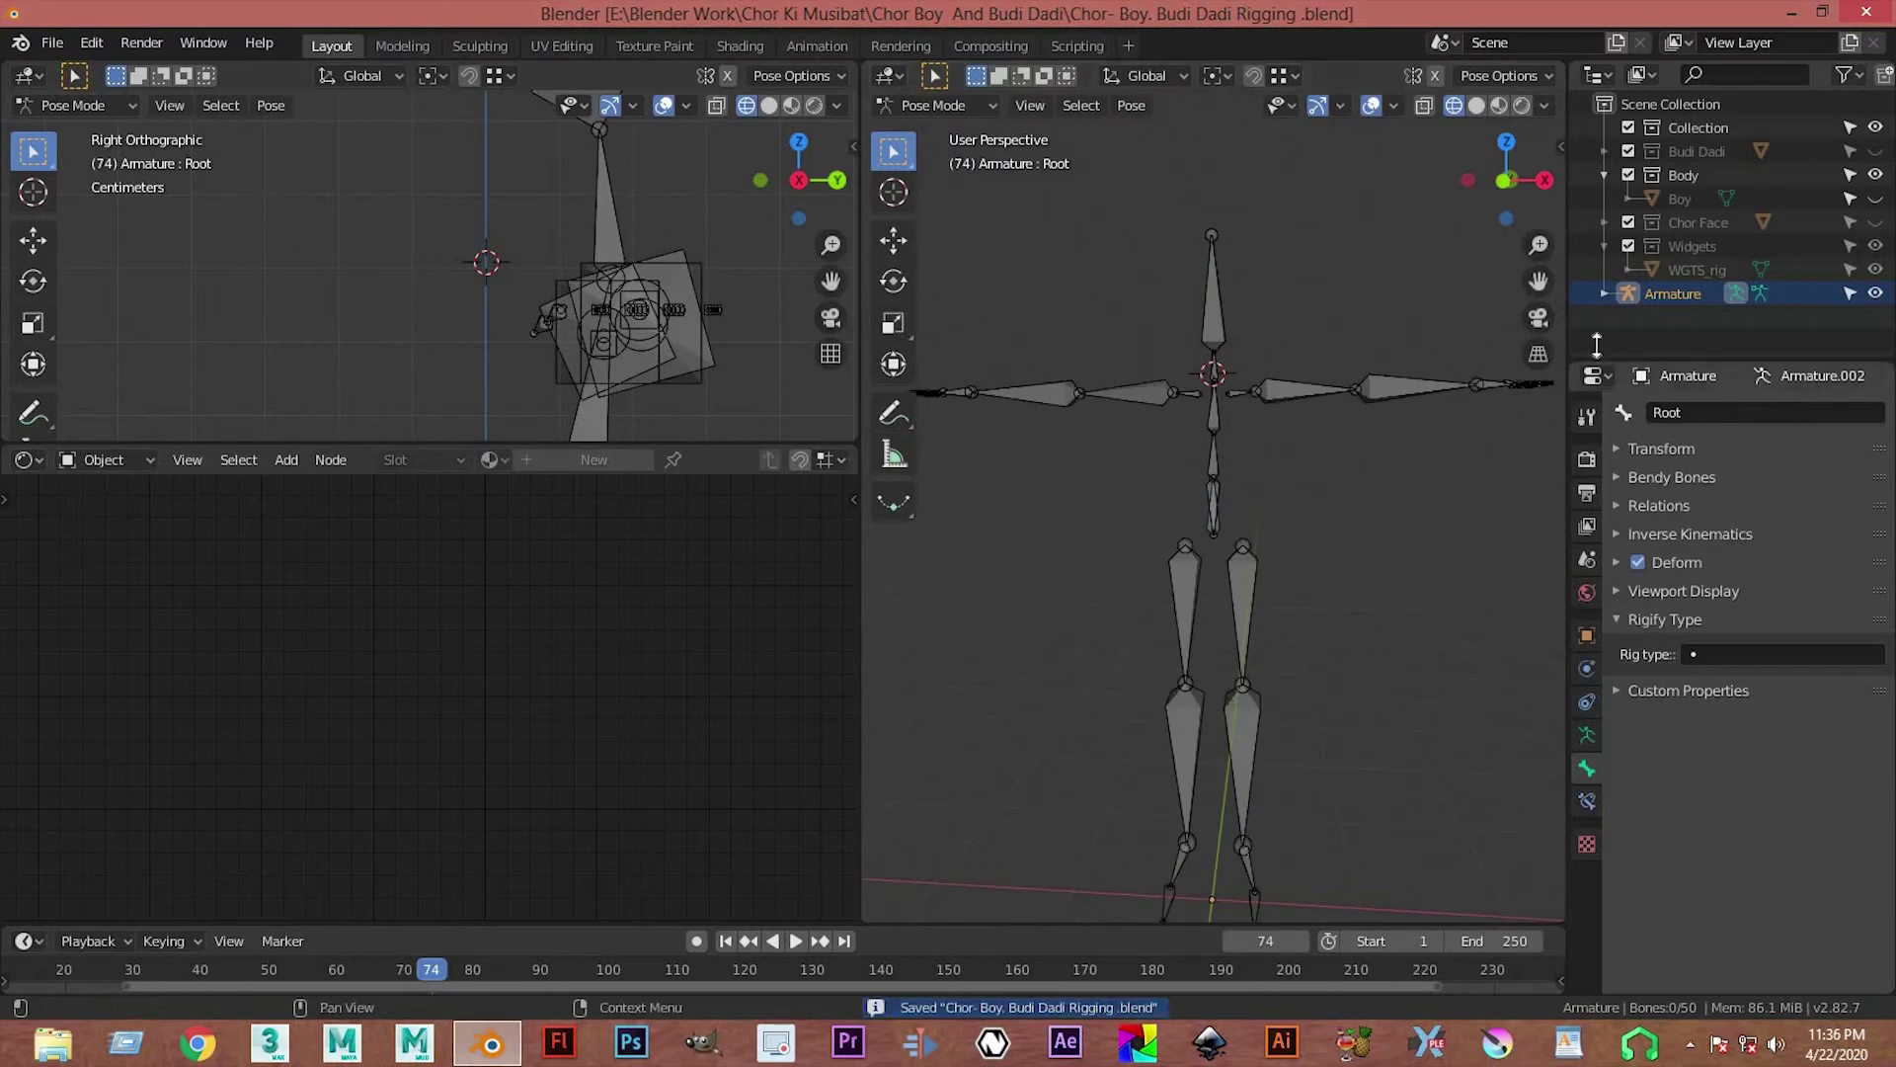
pyautogui.scroll(1, 1284, 474)
pyautogui.scroll(3, 1234, 573)
pyautogui.scroll(2, 1191, 642)
pyautogui.keyDown('shift'); pyautogui.scroll(-1, 1185, 632); pyautogui.keyUp('shift')
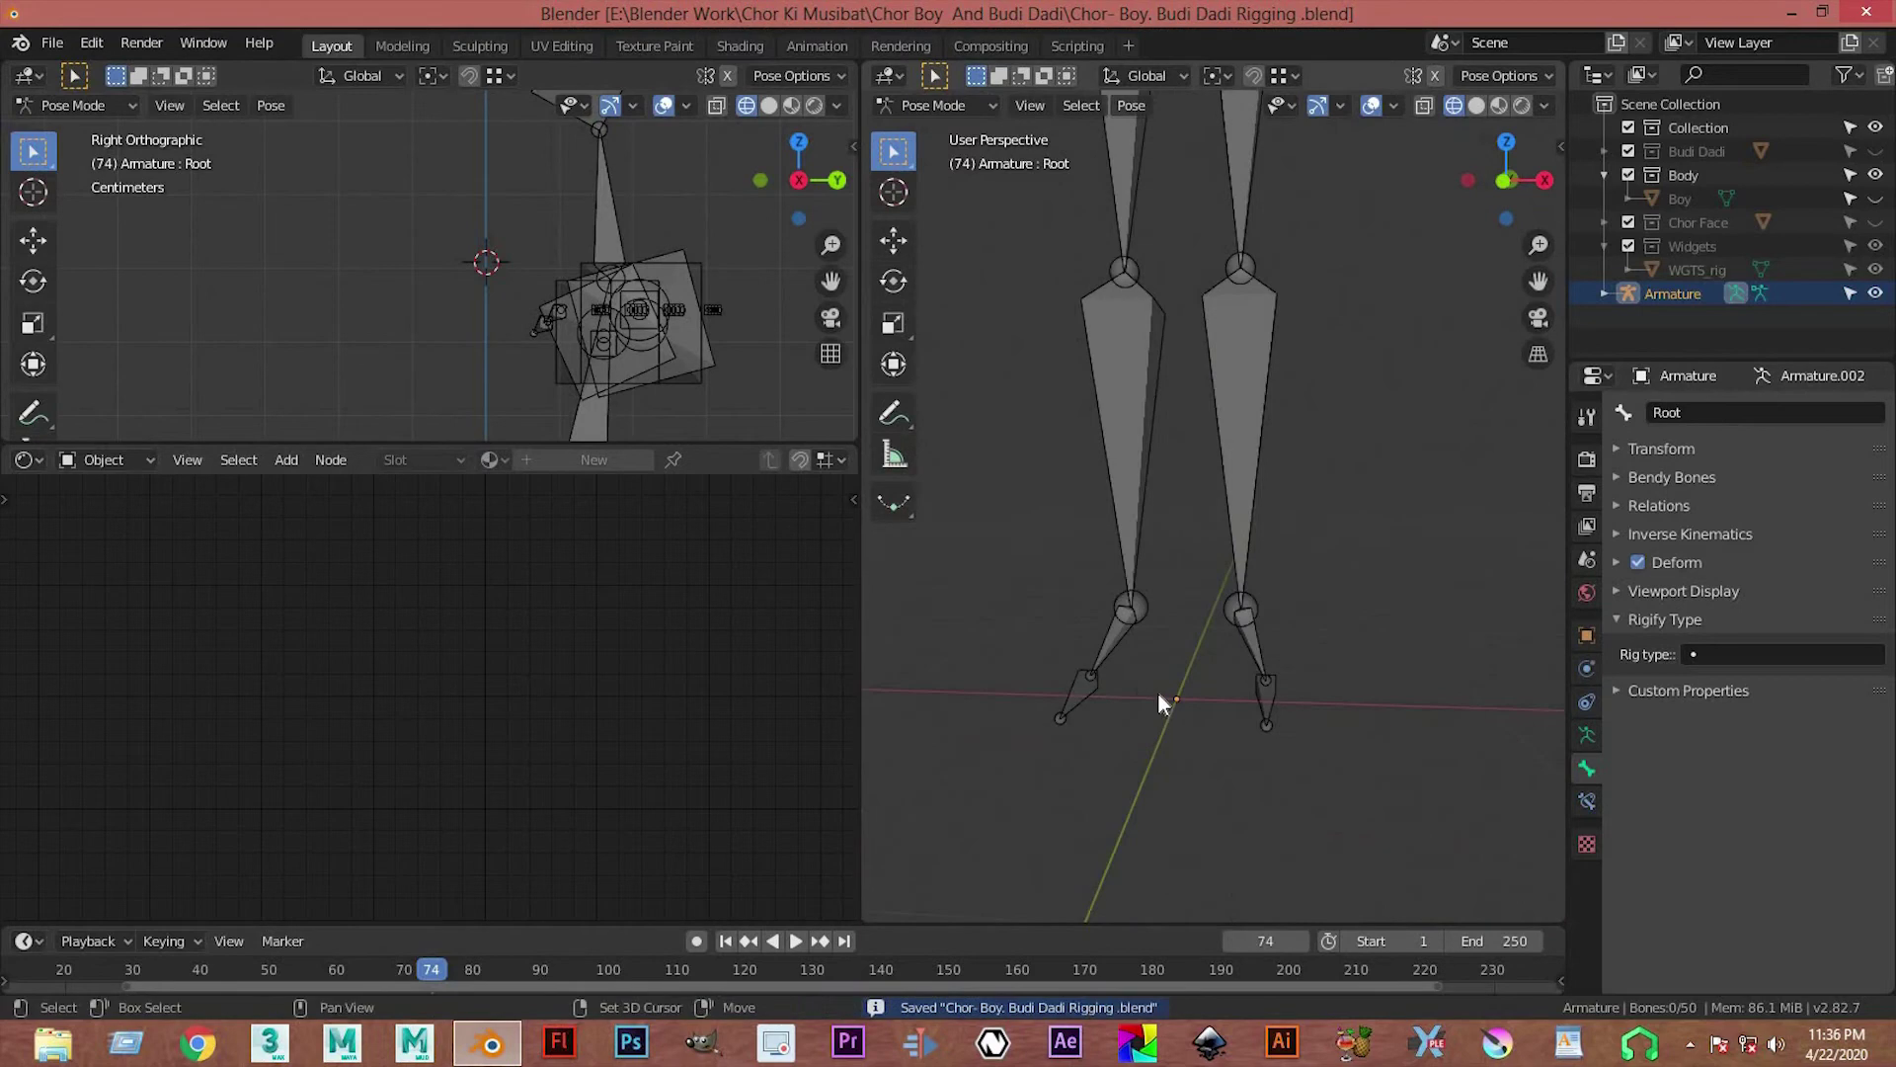
pyautogui.scroll(-5, 1281, 622)
pyautogui.scroll(-2, 1255, 573)
pyautogui.scroll(-2, 1242, 474)
pyautogui.scroll(2, 1243, 458)
pyautogui.scroll(2, 1269, 355)
pyautogui.keyDown('shift'); pyautogui.scroll(3, 1292, 515); pyautogui.keyUp('shift')
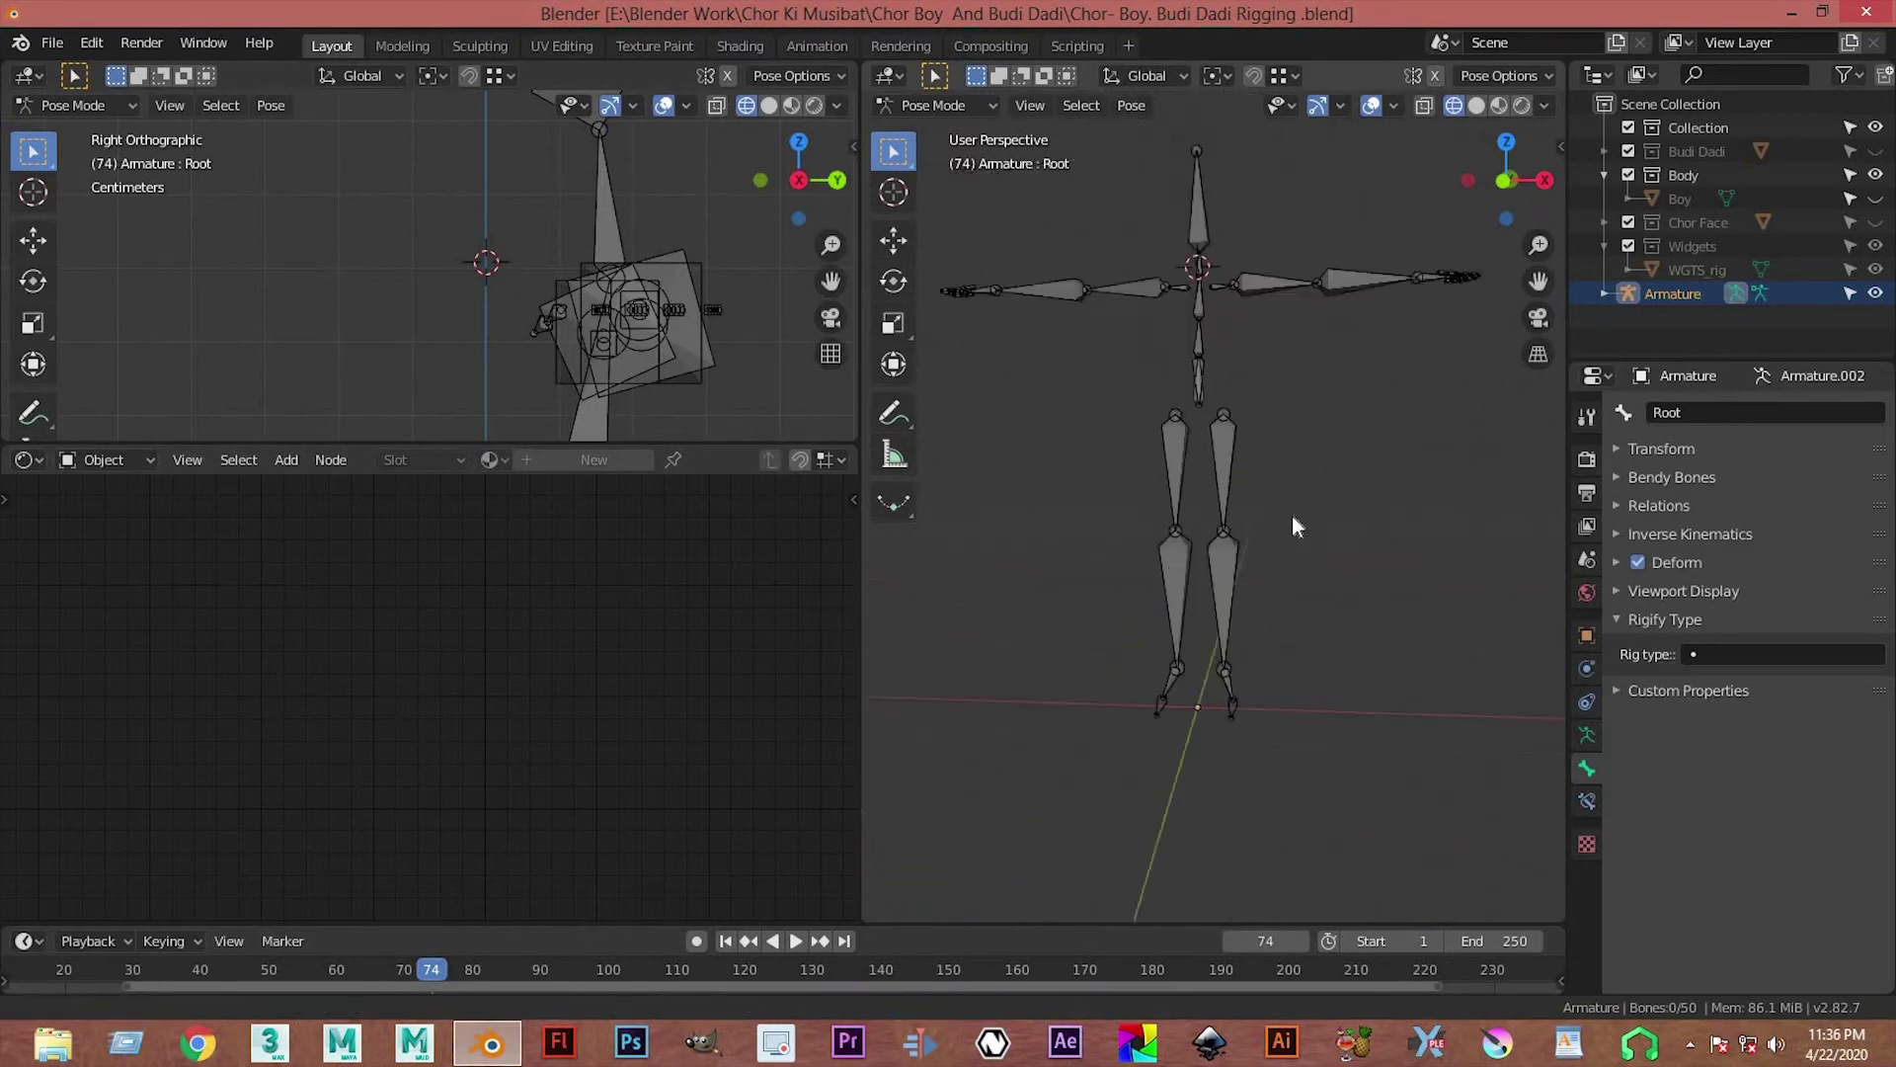
pyautogui.keyDown('shift'); pyautogui.scroll(3, 1326, 476); pyautogui.keyUp('shift')
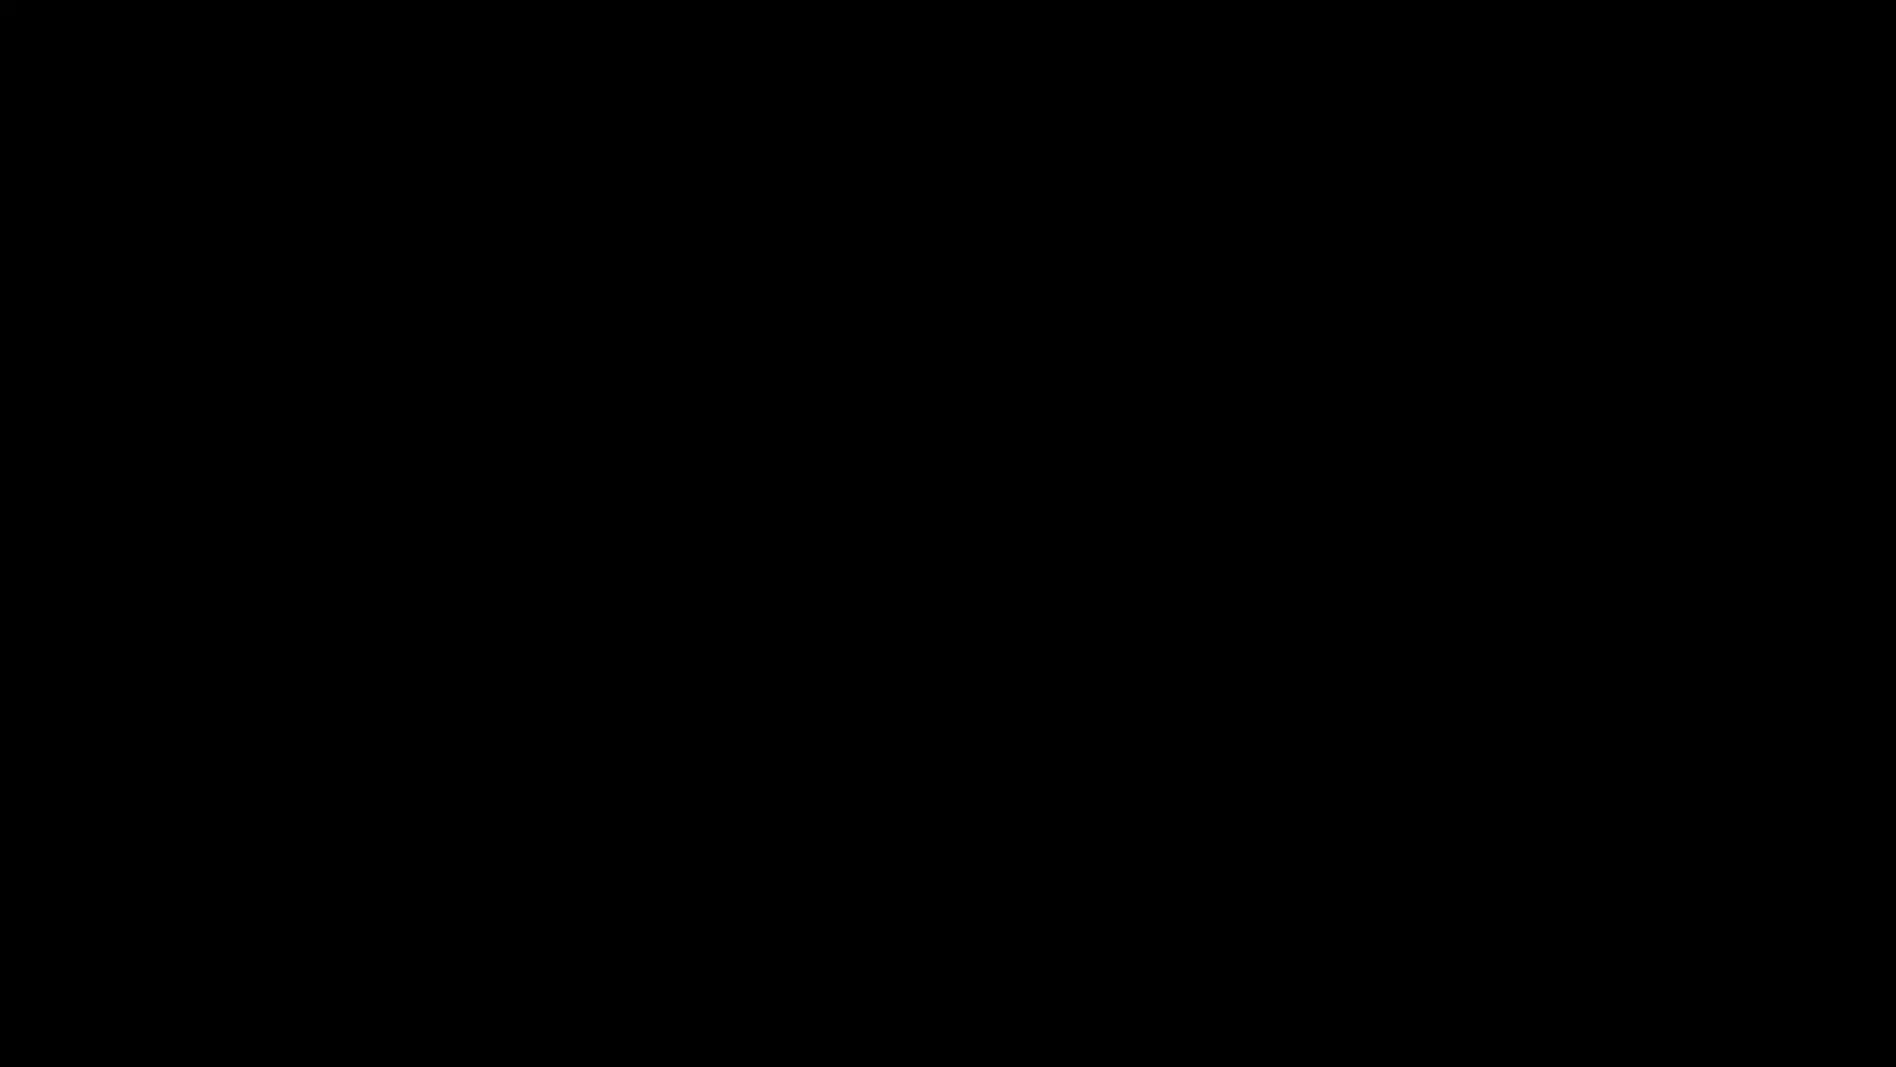